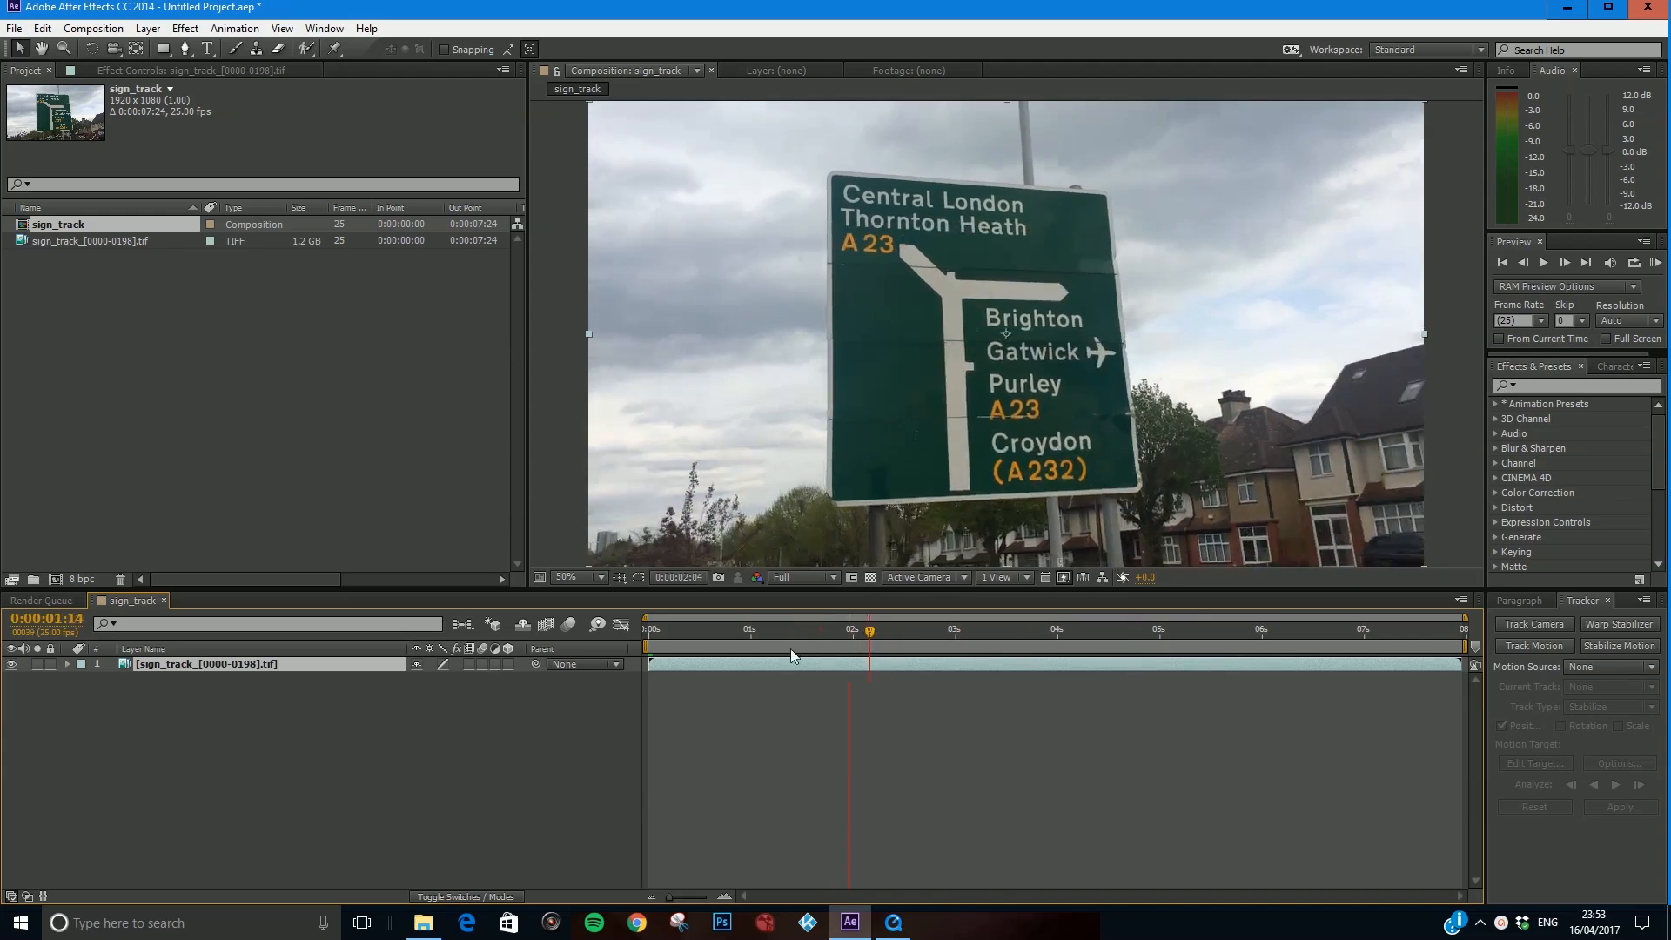
Switch to the finished sign_track video, scrub through the replaced sign text, and close the player.
left_click(896, 924)
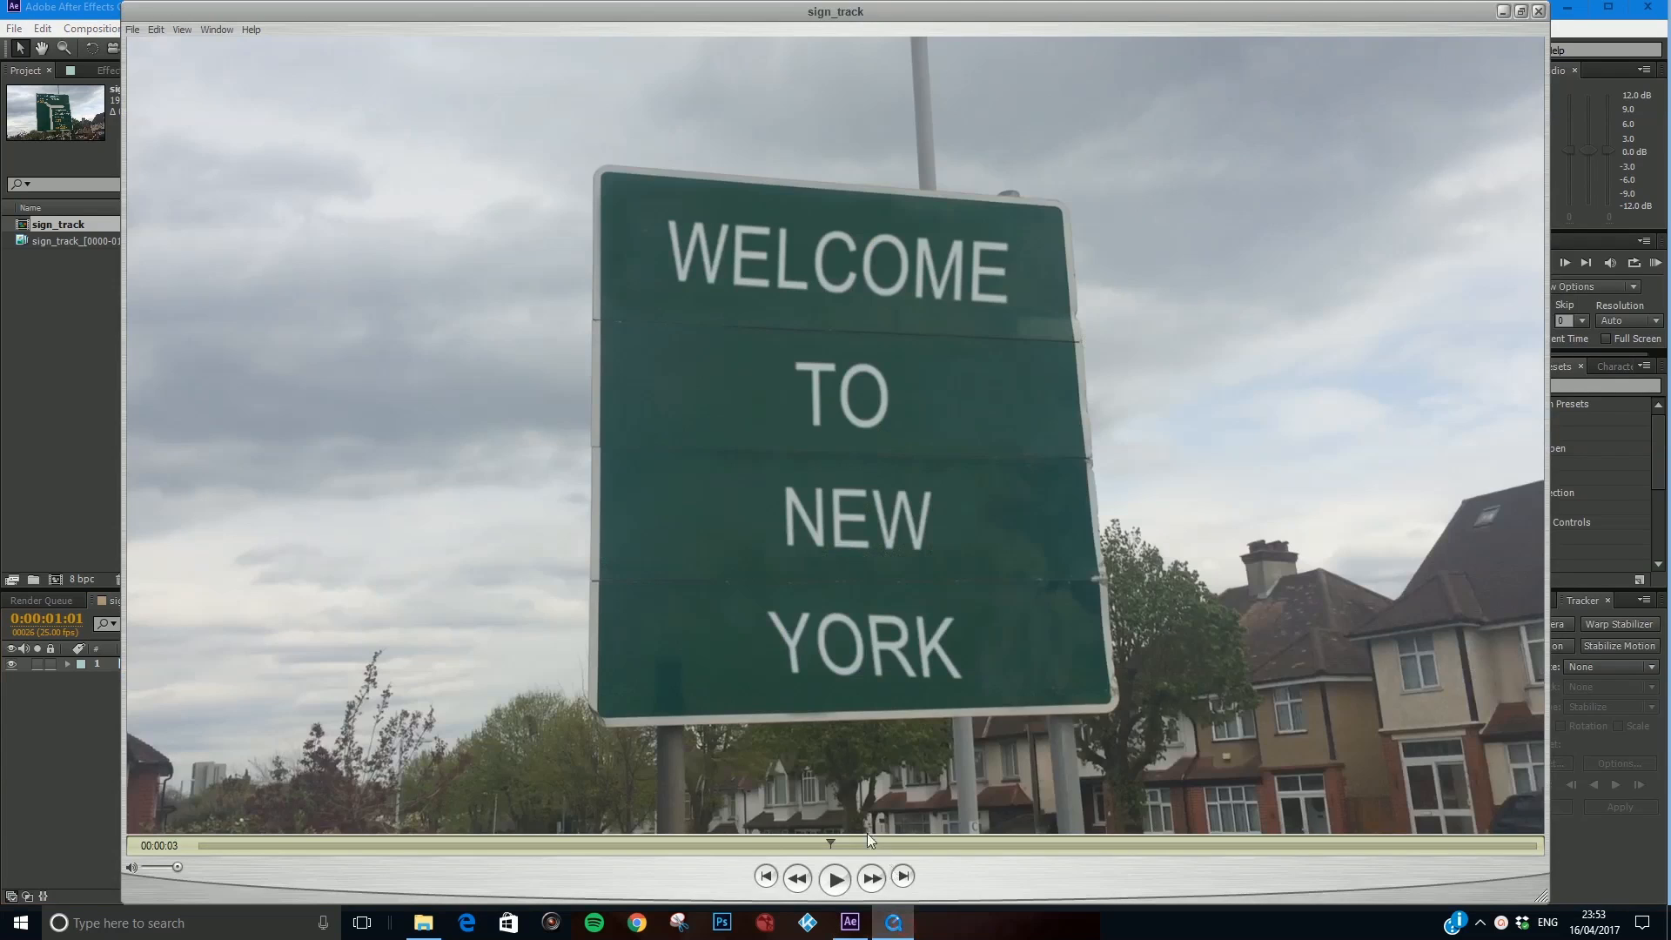
left_click_drag(792, 840, 1072, 827)
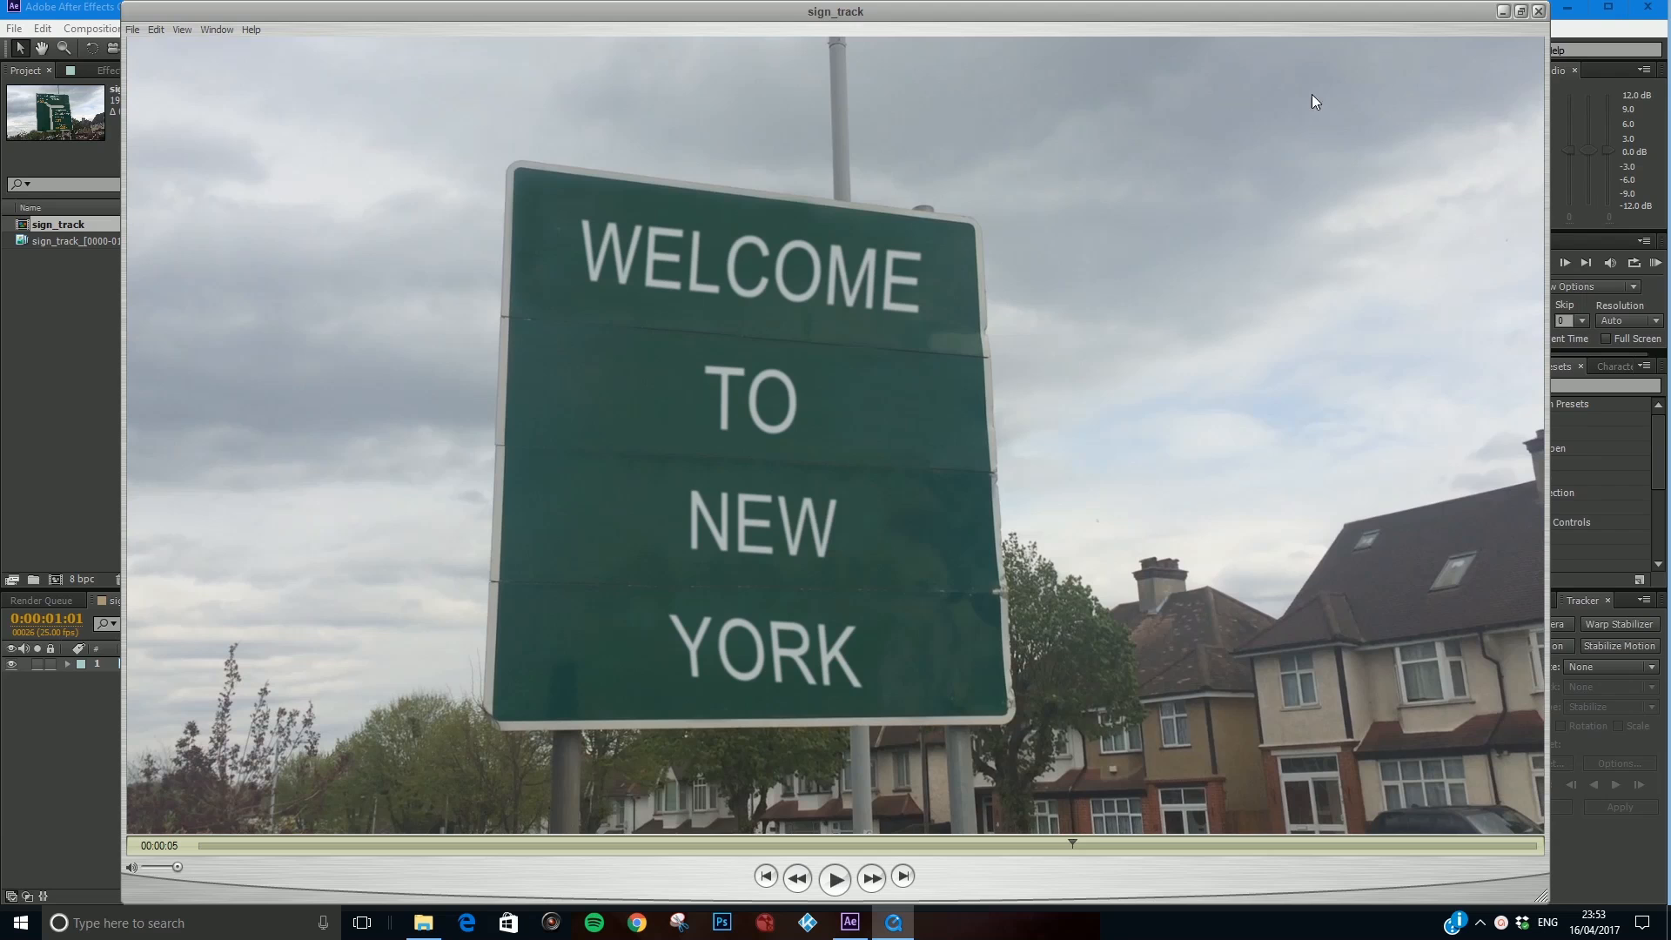
left_click(1538, 11)
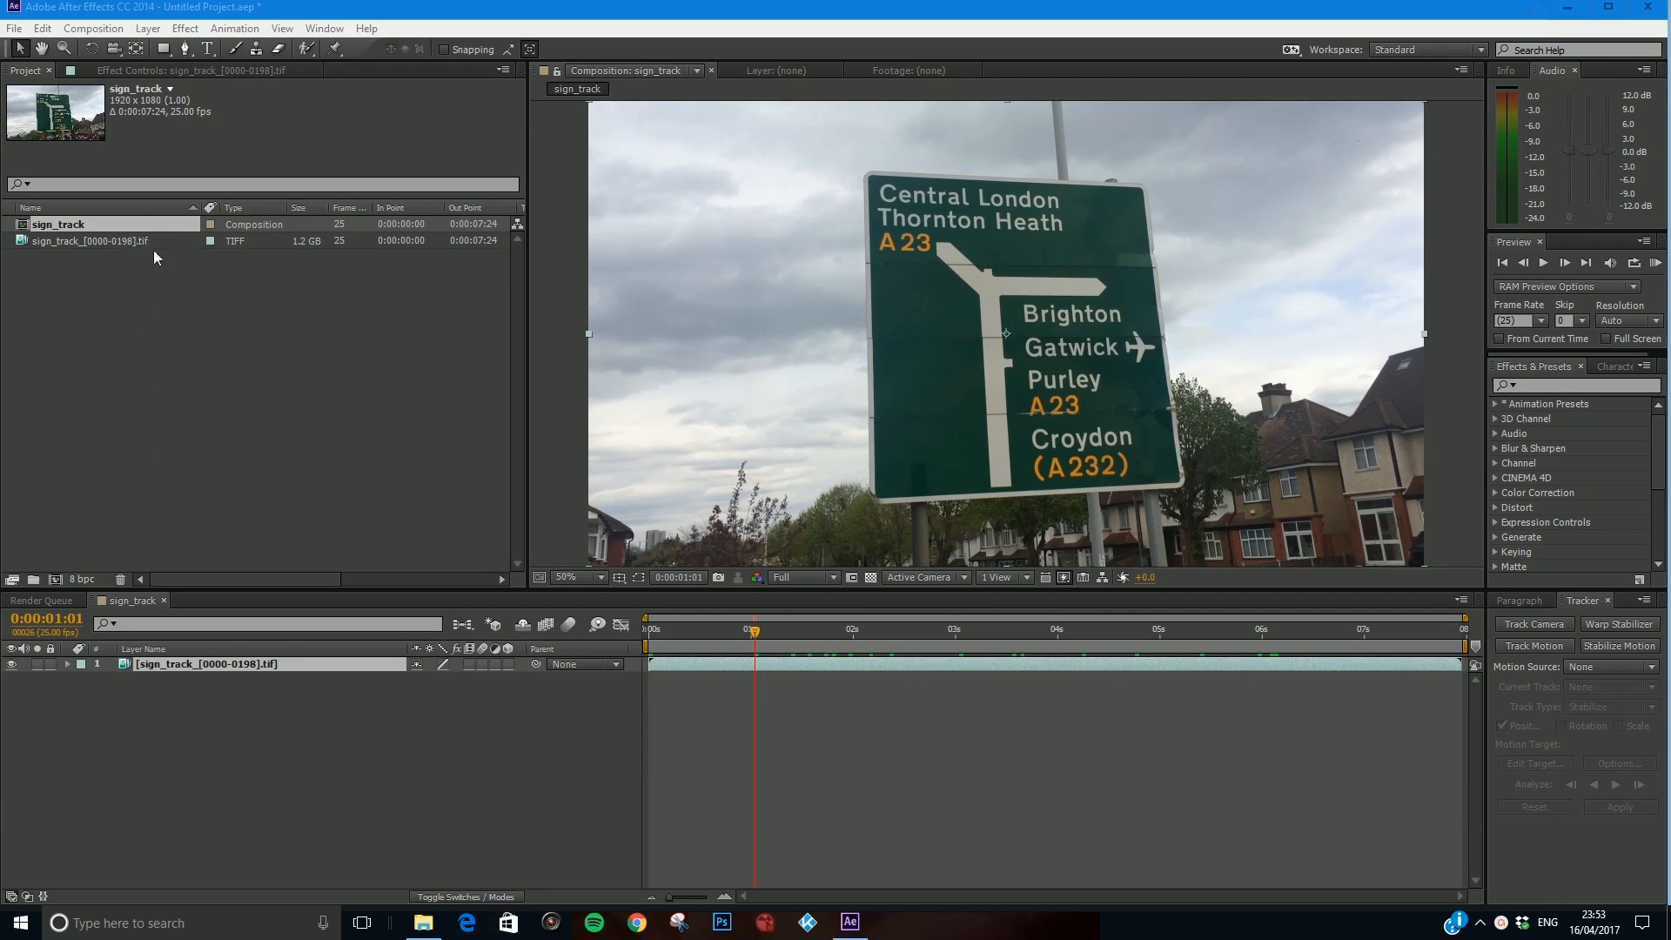
Check the assumed frame rate in the Interpret Footage settings of the sign_track_[0000-0198].tif sequence and accept them.
left_click(125, 243)
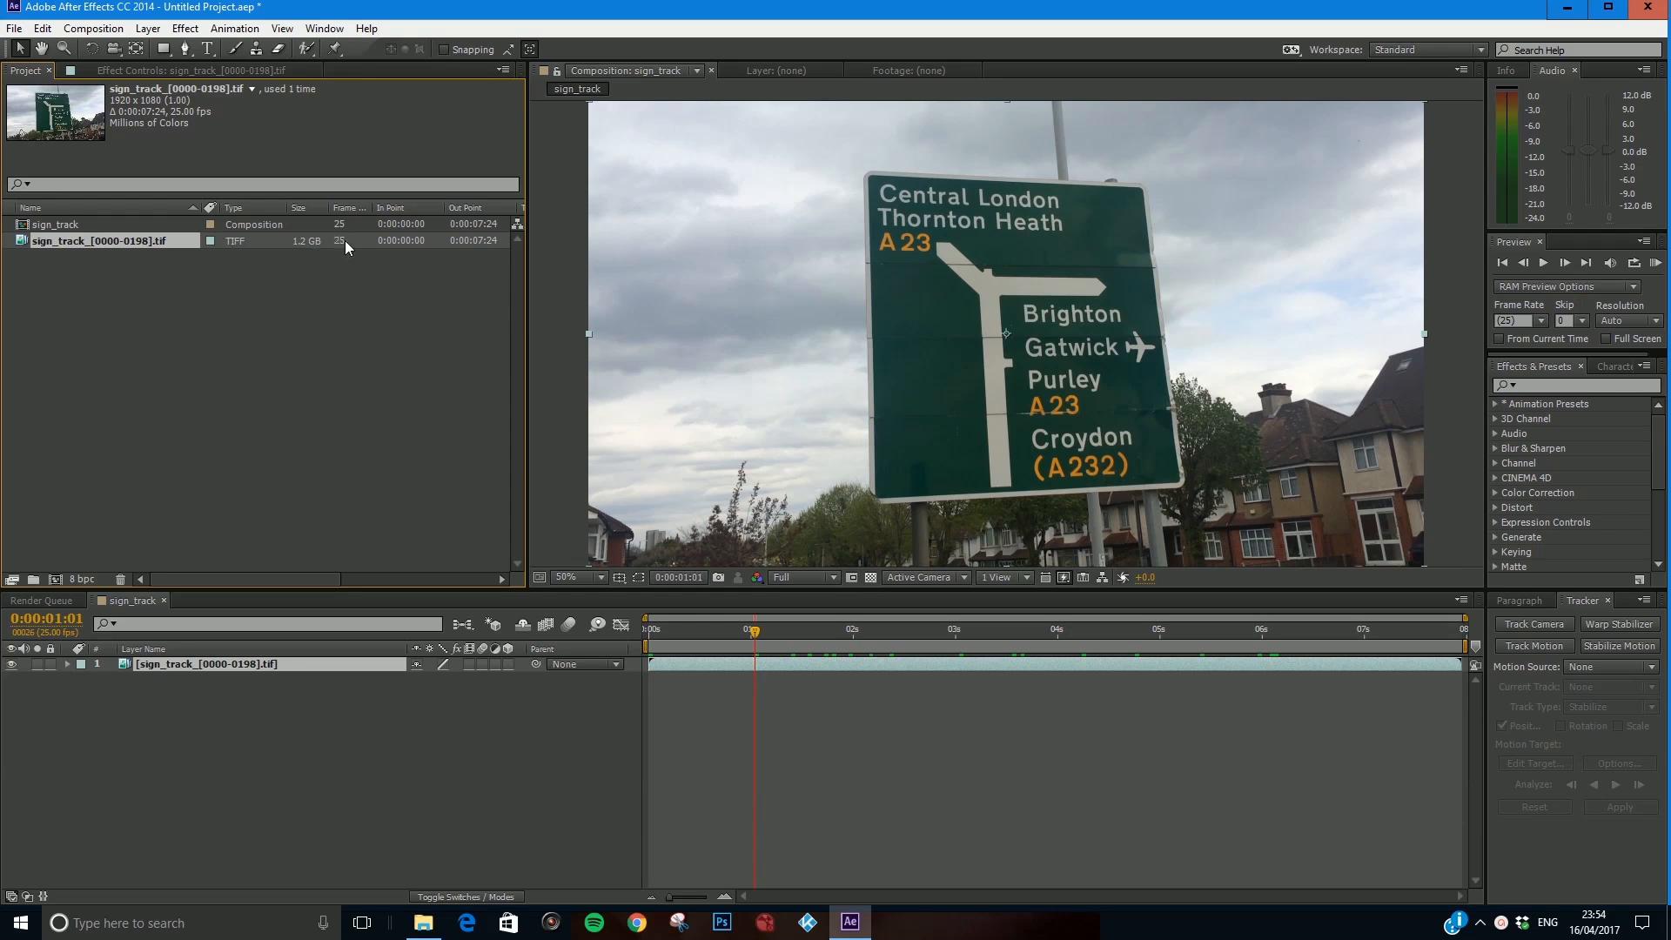
right_click(171, 242)
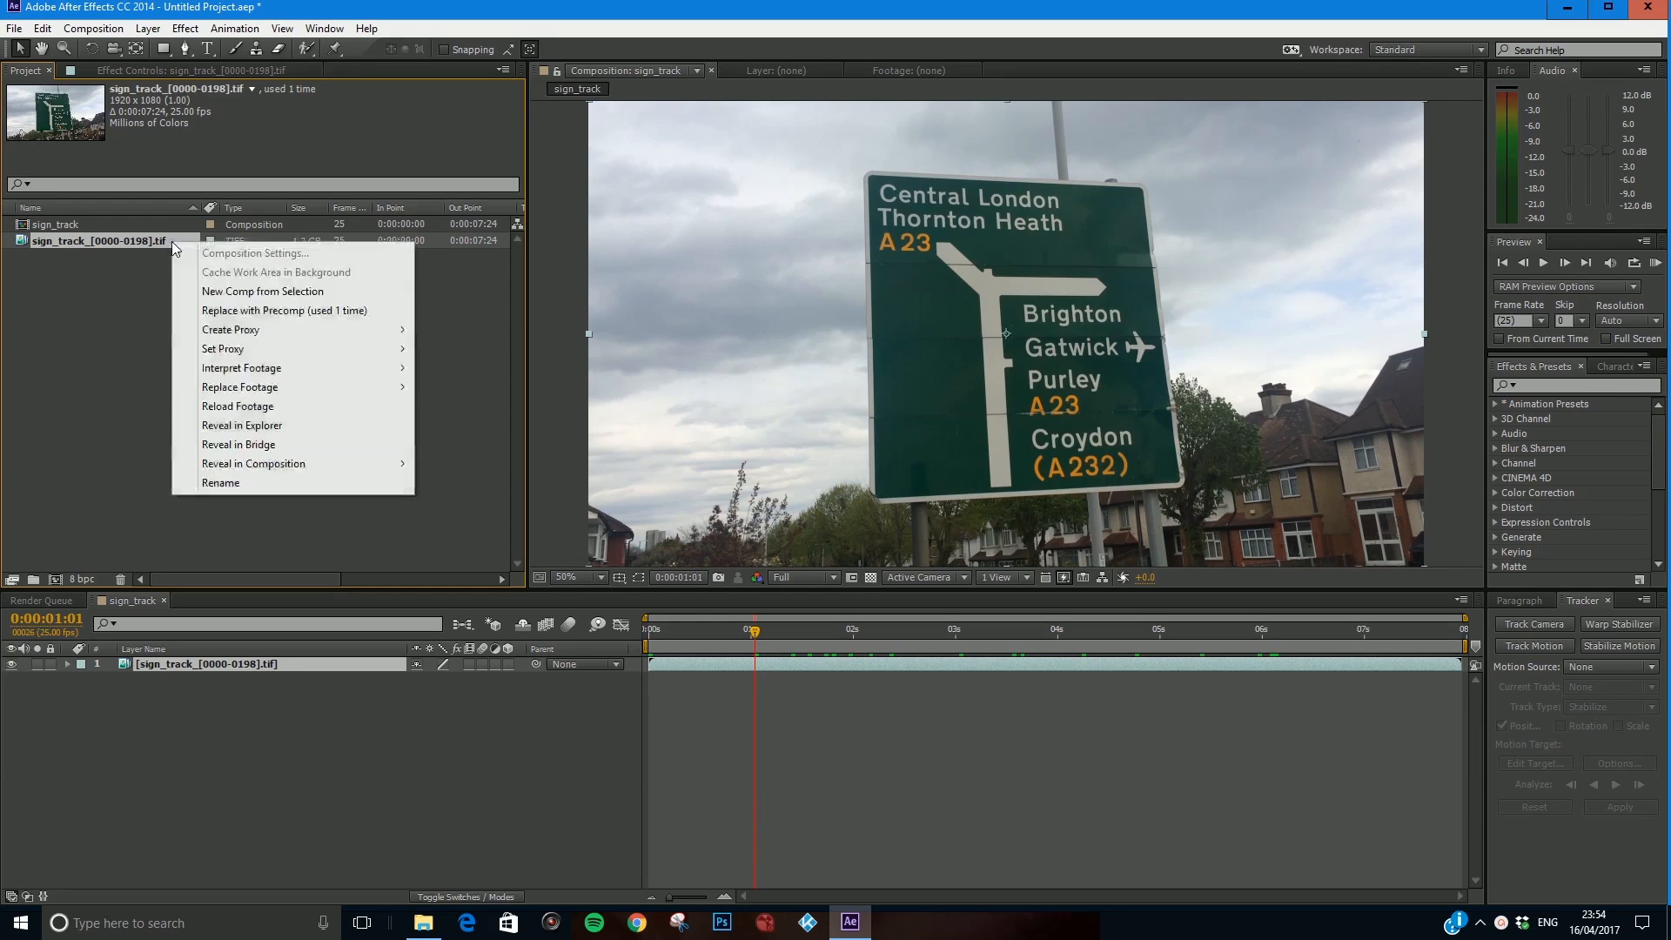
mouse_move(245, 372)
left_click(507, 367)
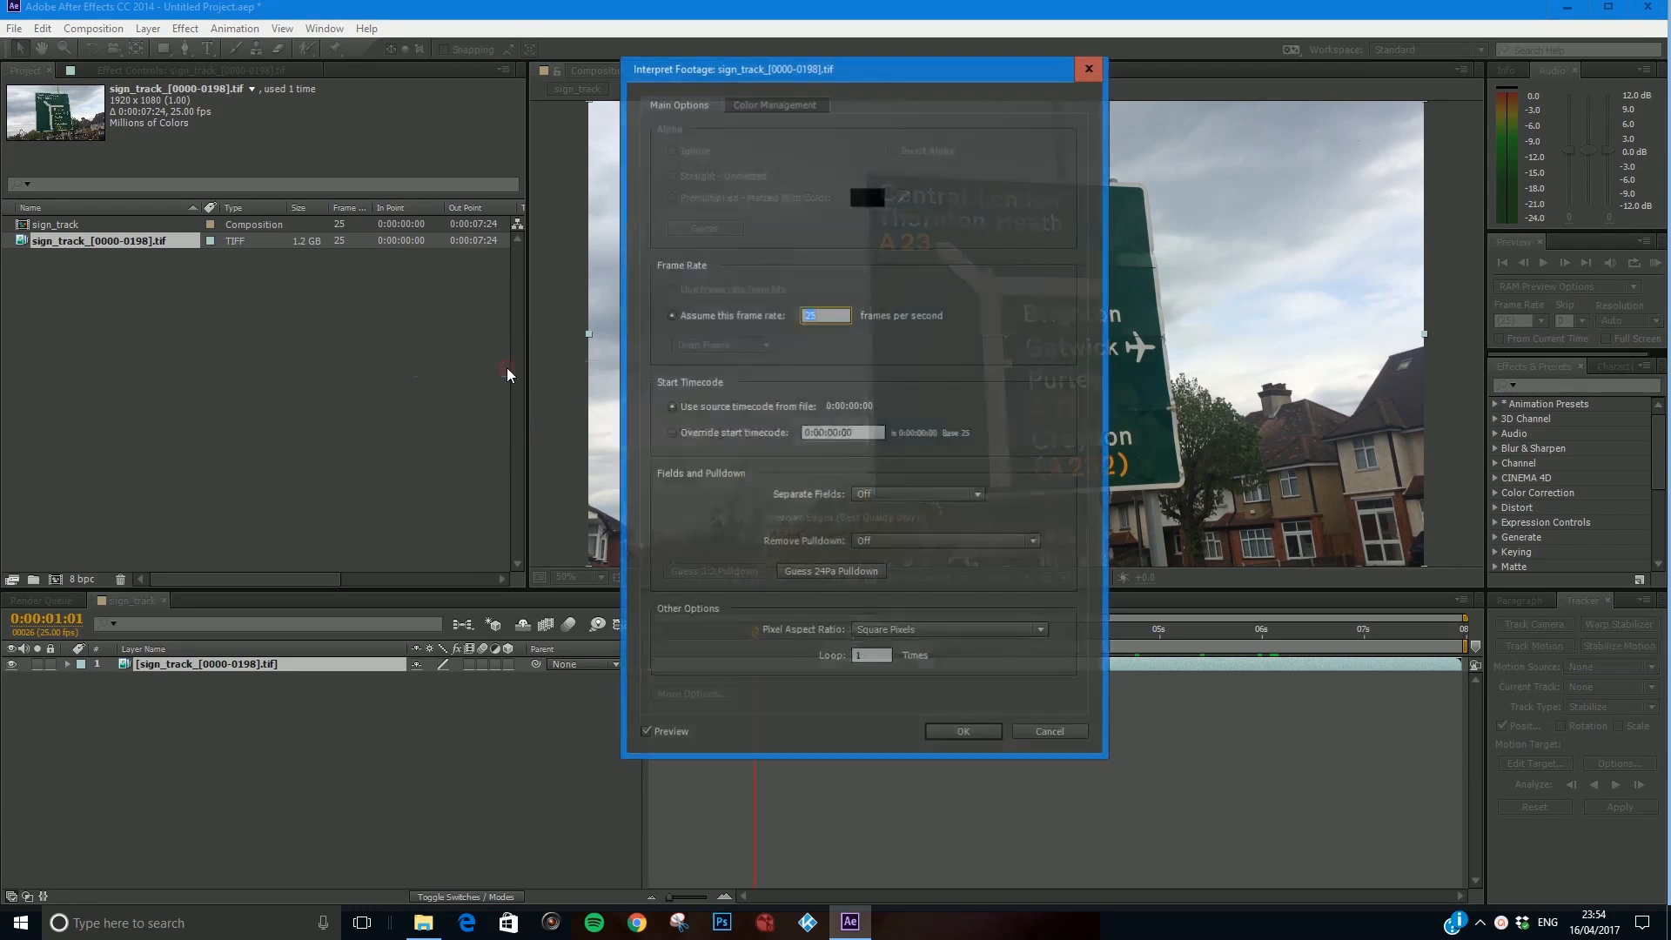
left_click(986, 732)
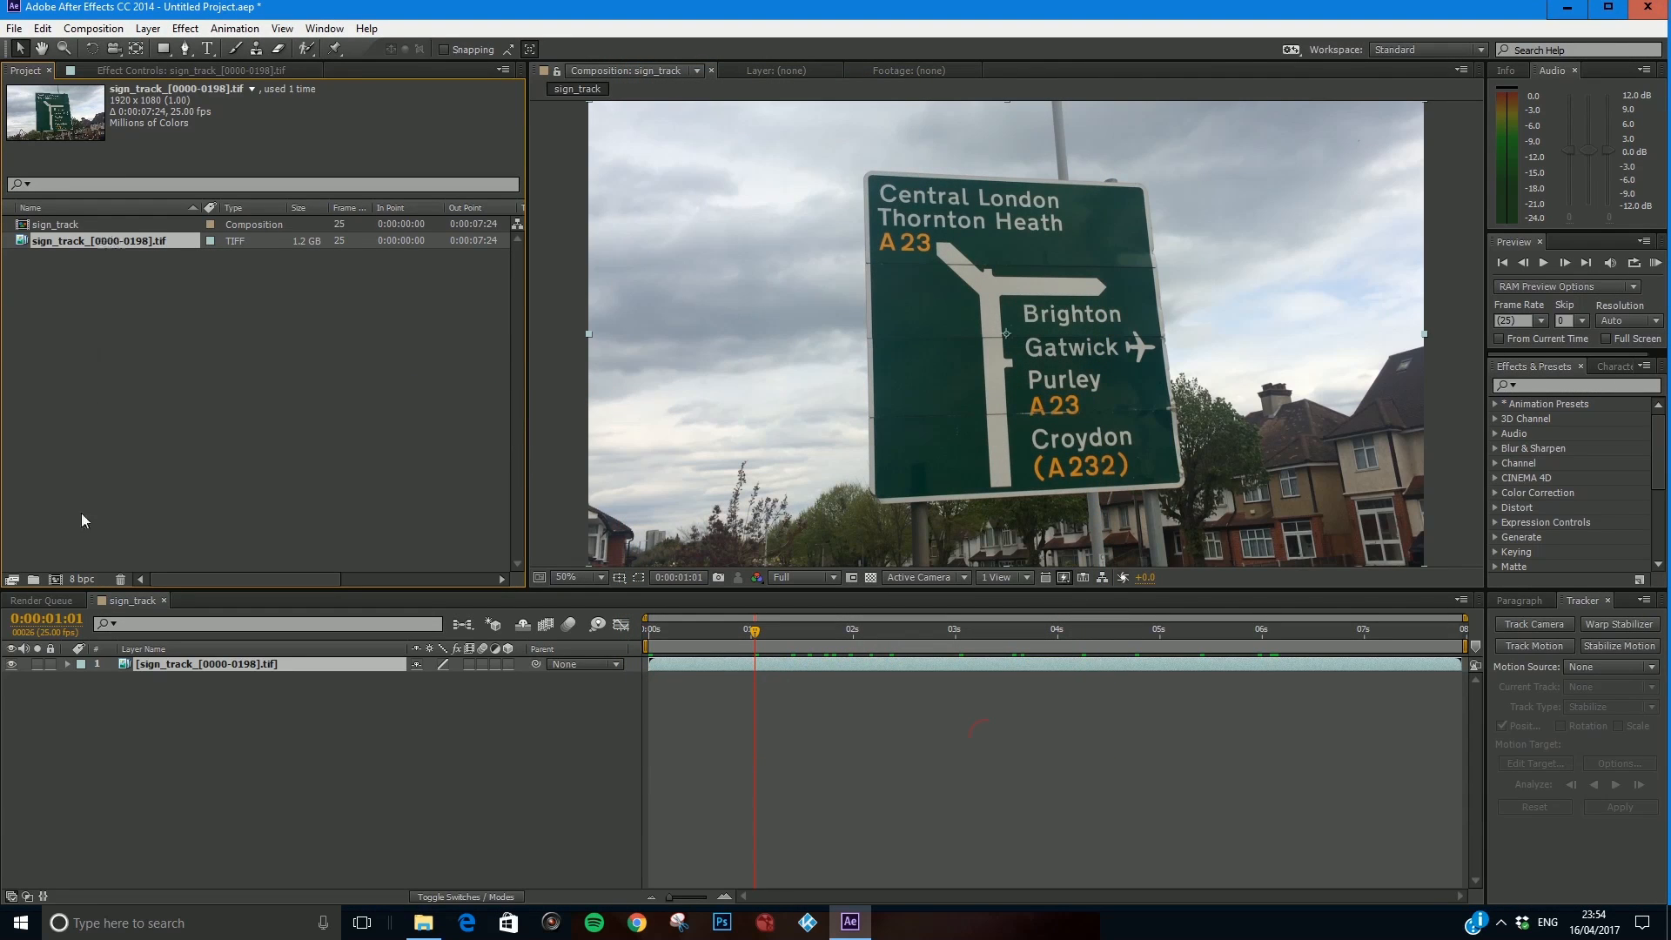
Scrub through the sign footage to review its motion and return to the first frame.
left_click_drag(661, 648, 1169, 634)
left_click_drag(1297, 632, 1375, 630)
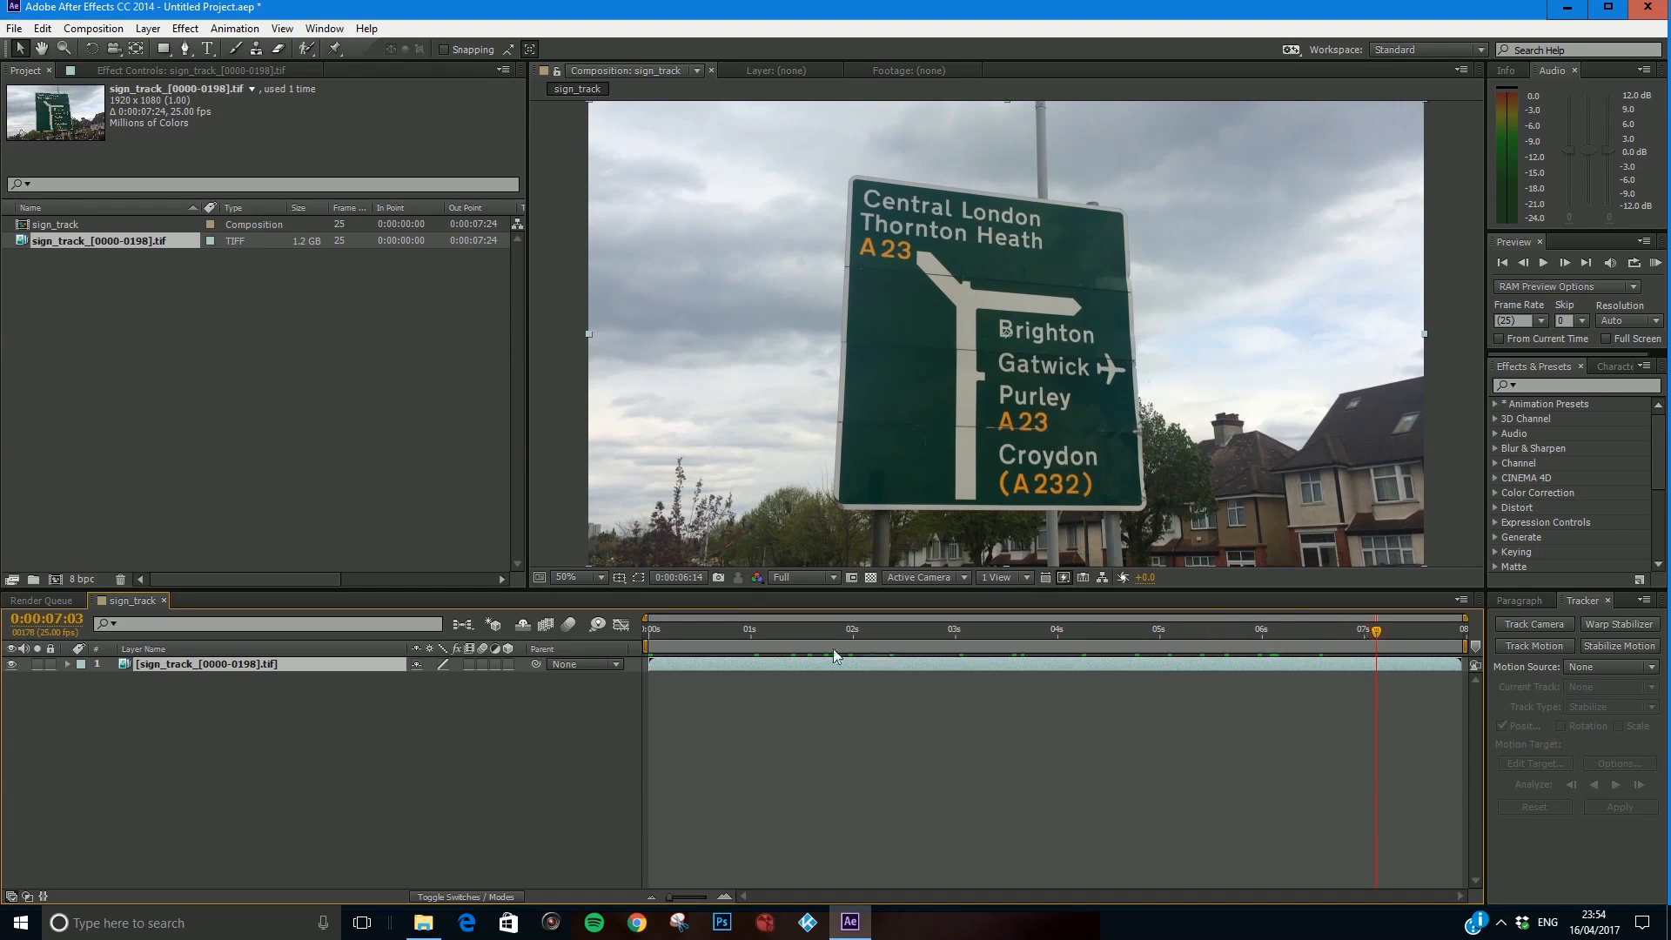
left_click_drag(682, 629, 649, 642)
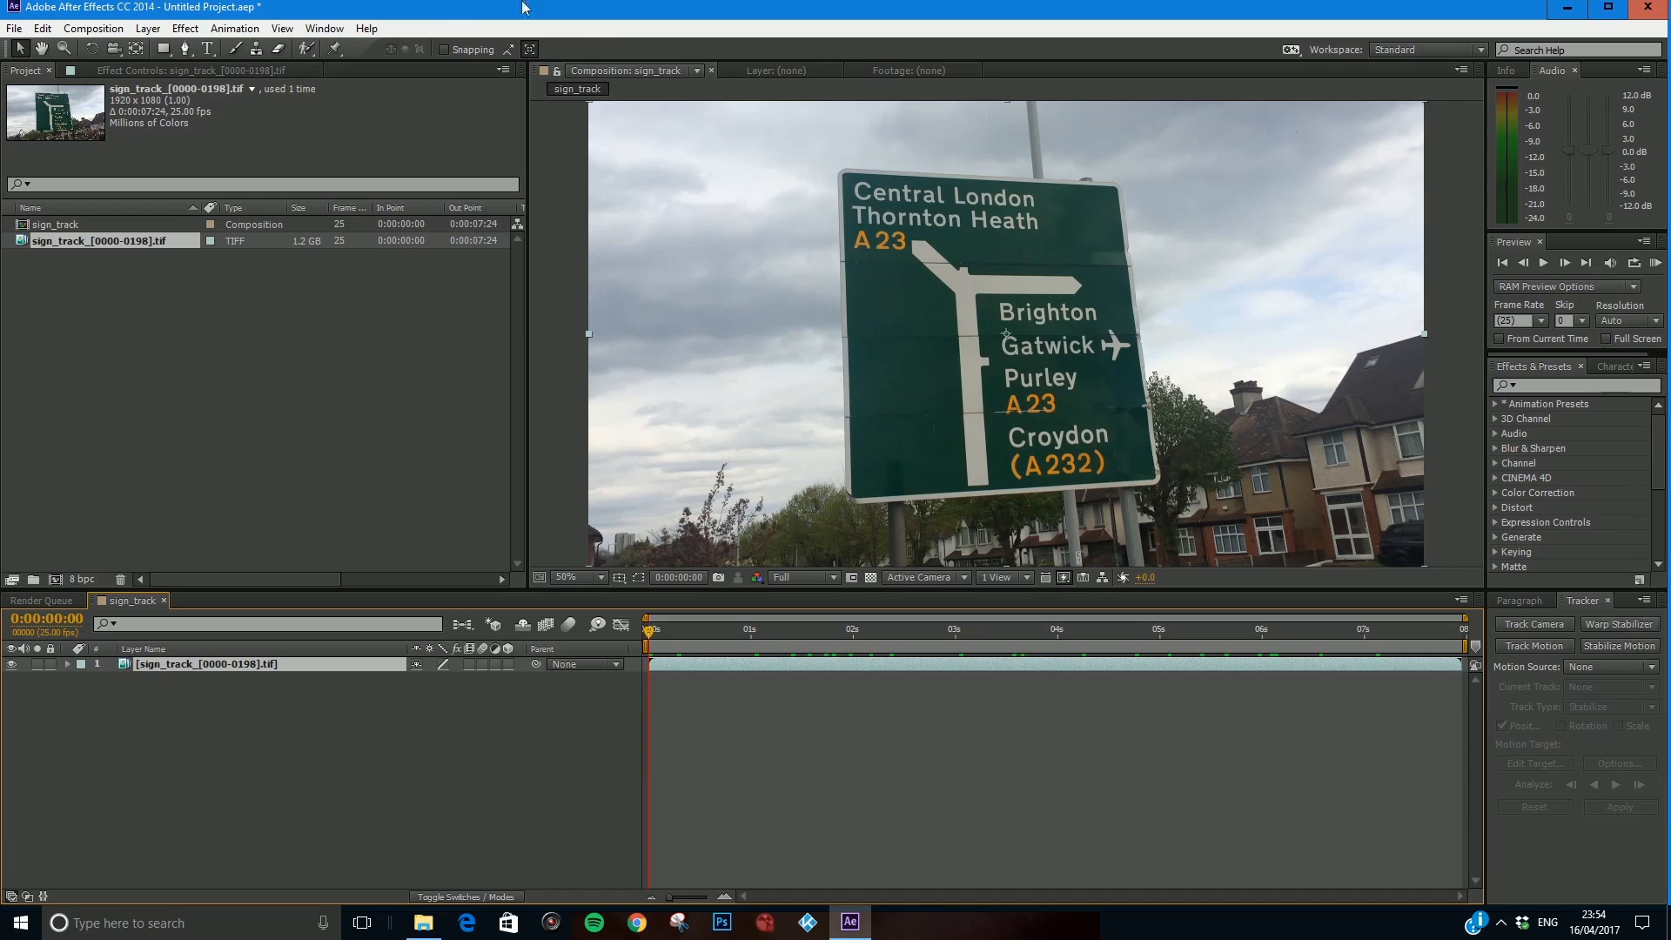
Start a Track Motion tracker on the sign_track_[0000-0198].tif layer.
left_click(323, 28)
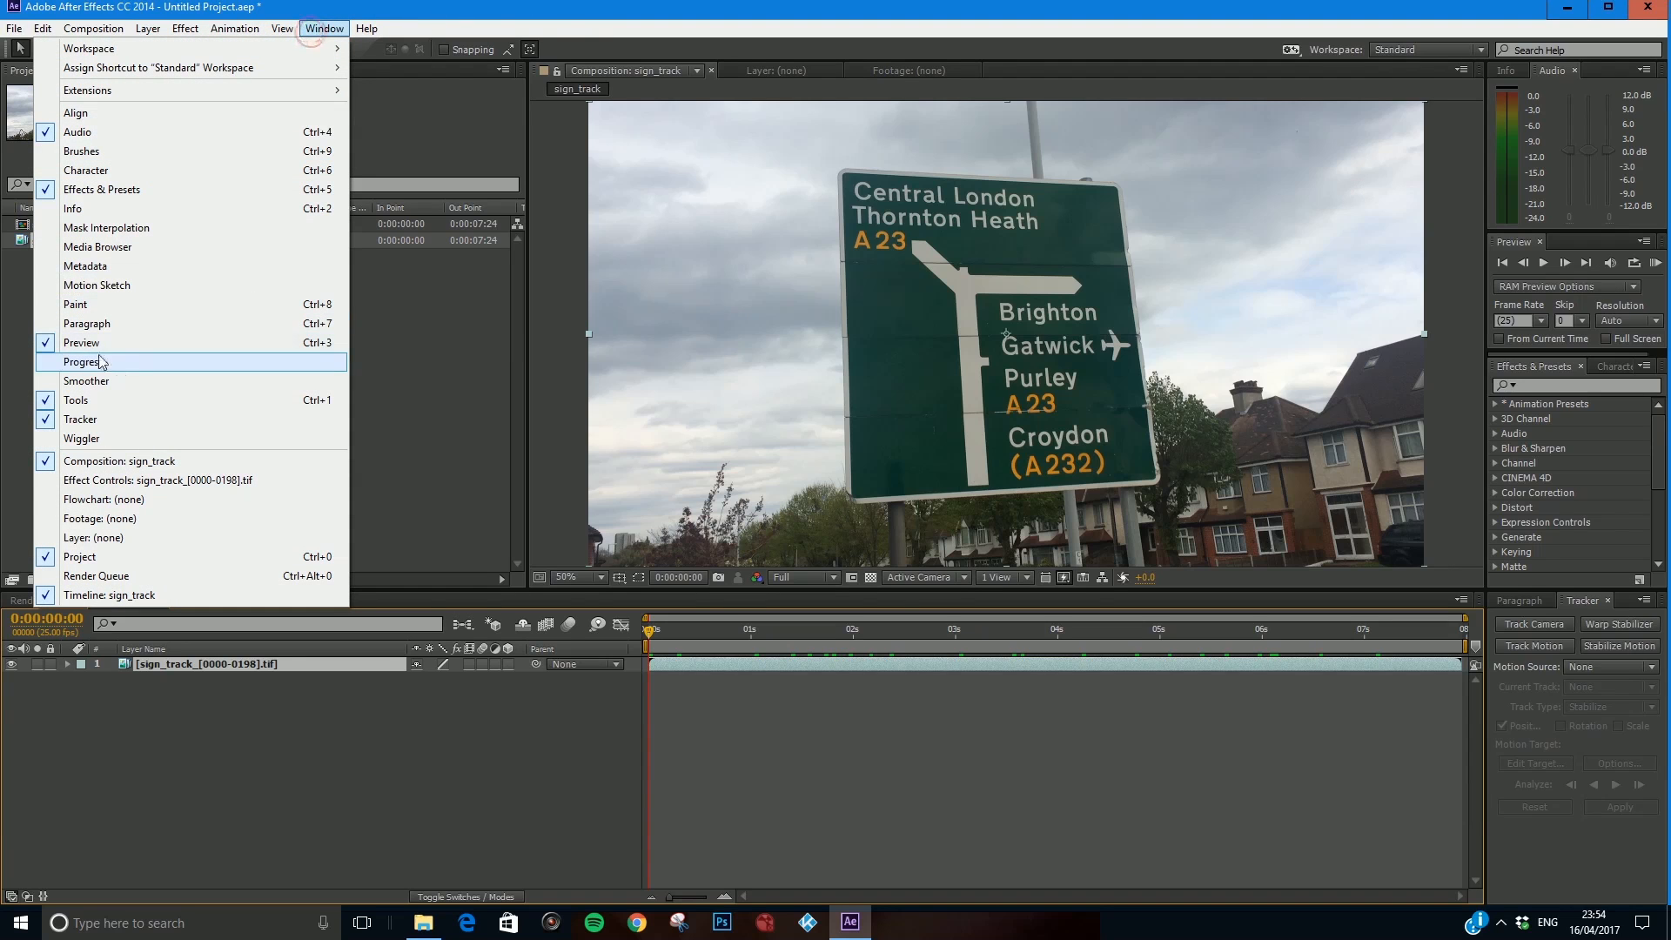
left_click(398, 453)
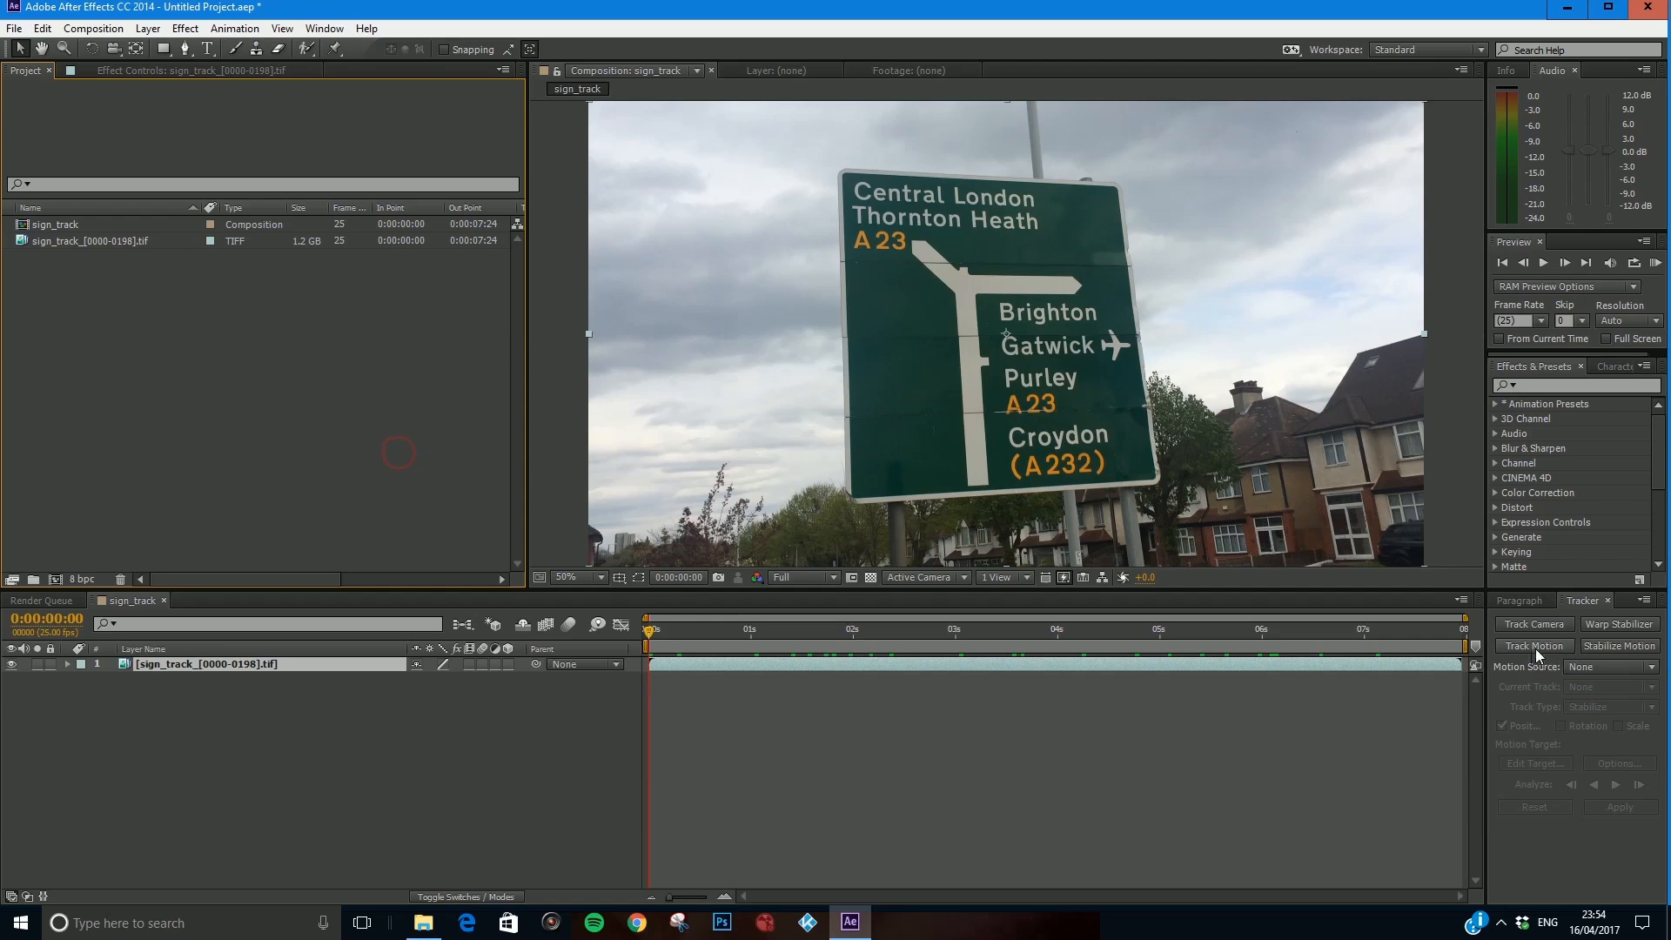
left_click(269, 717)
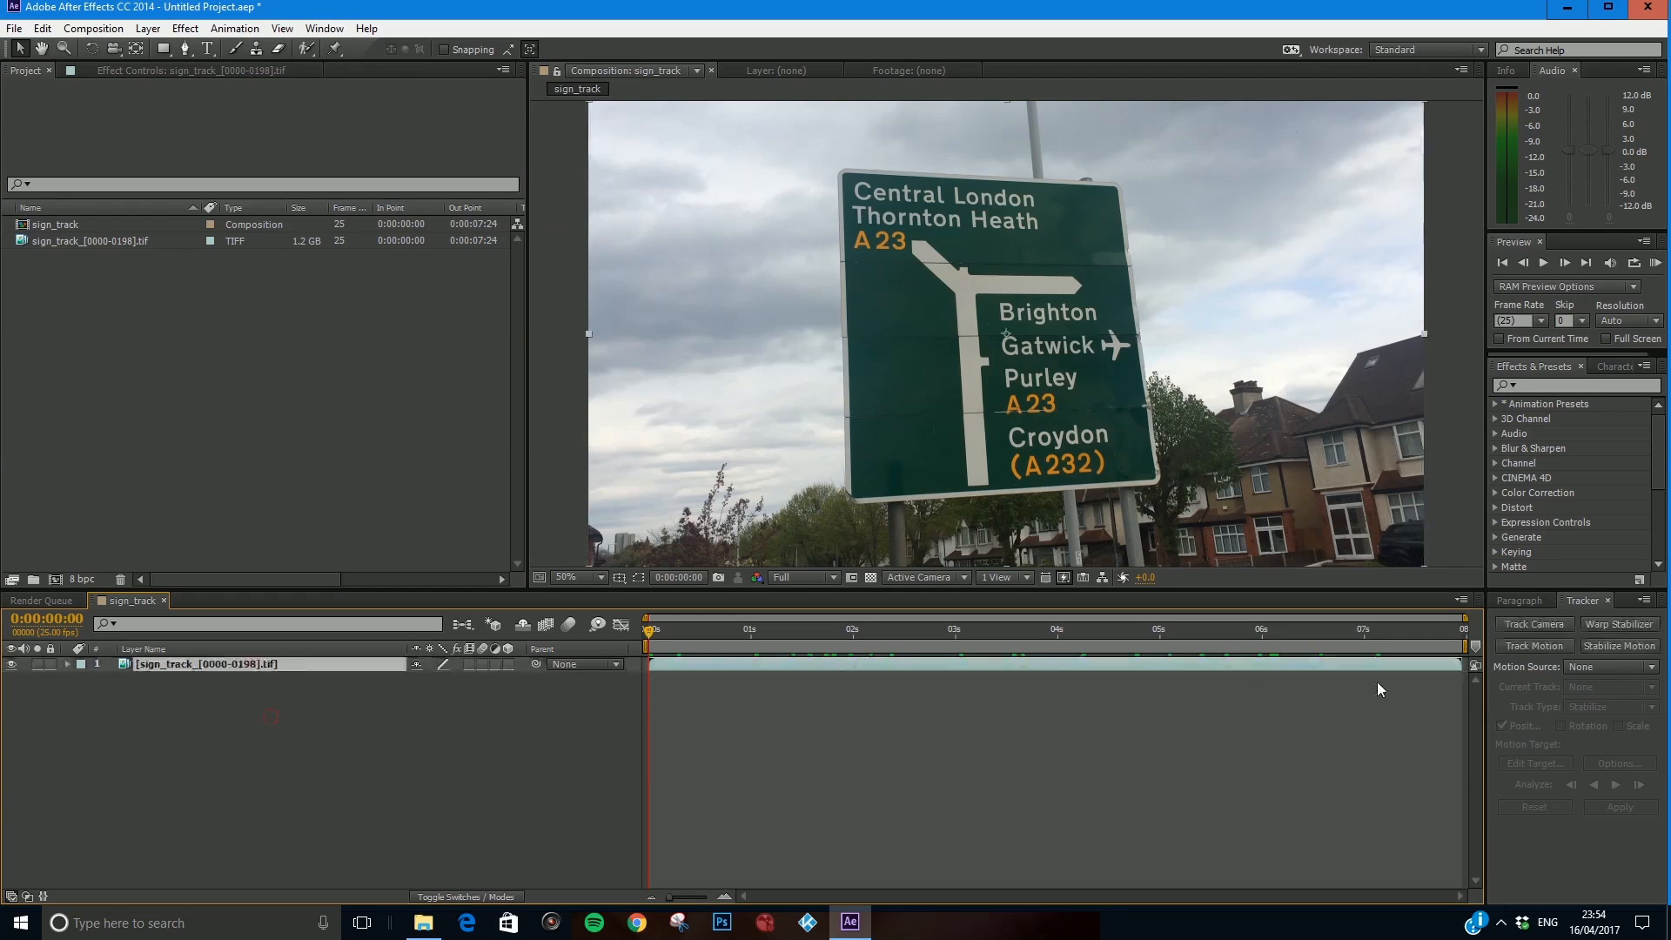
left_click(1519, 645)
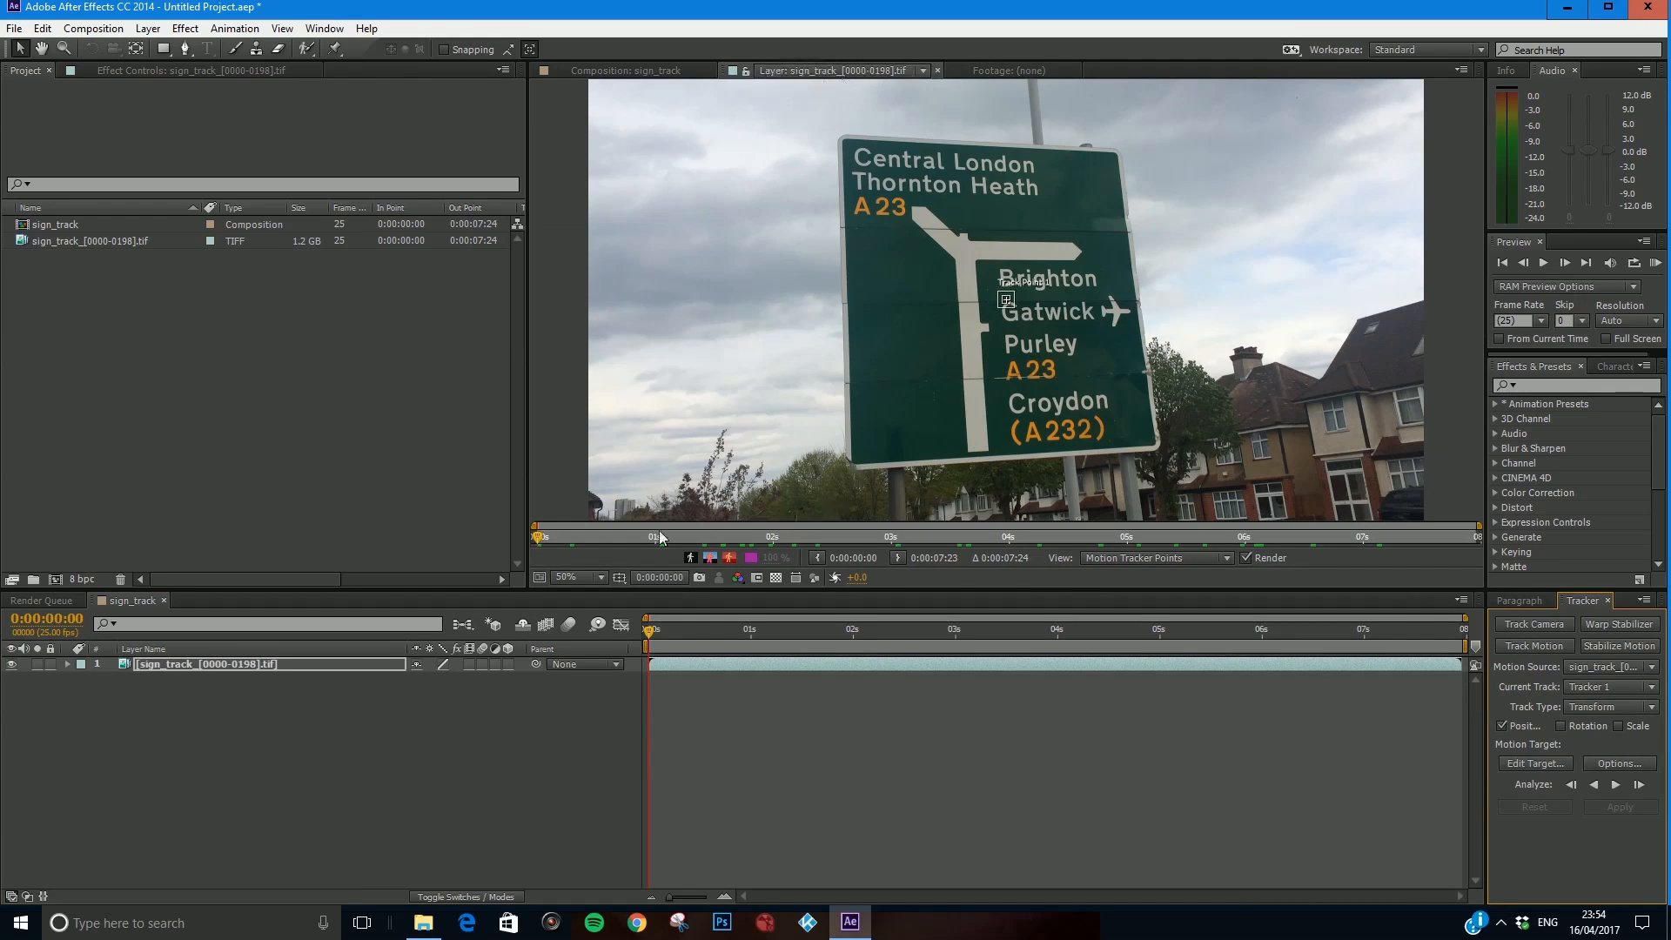
Compare the layer and composition views, and add a second motion tracker to the sign footage layer.
left_click(658, 66)
left_click(822, 70)
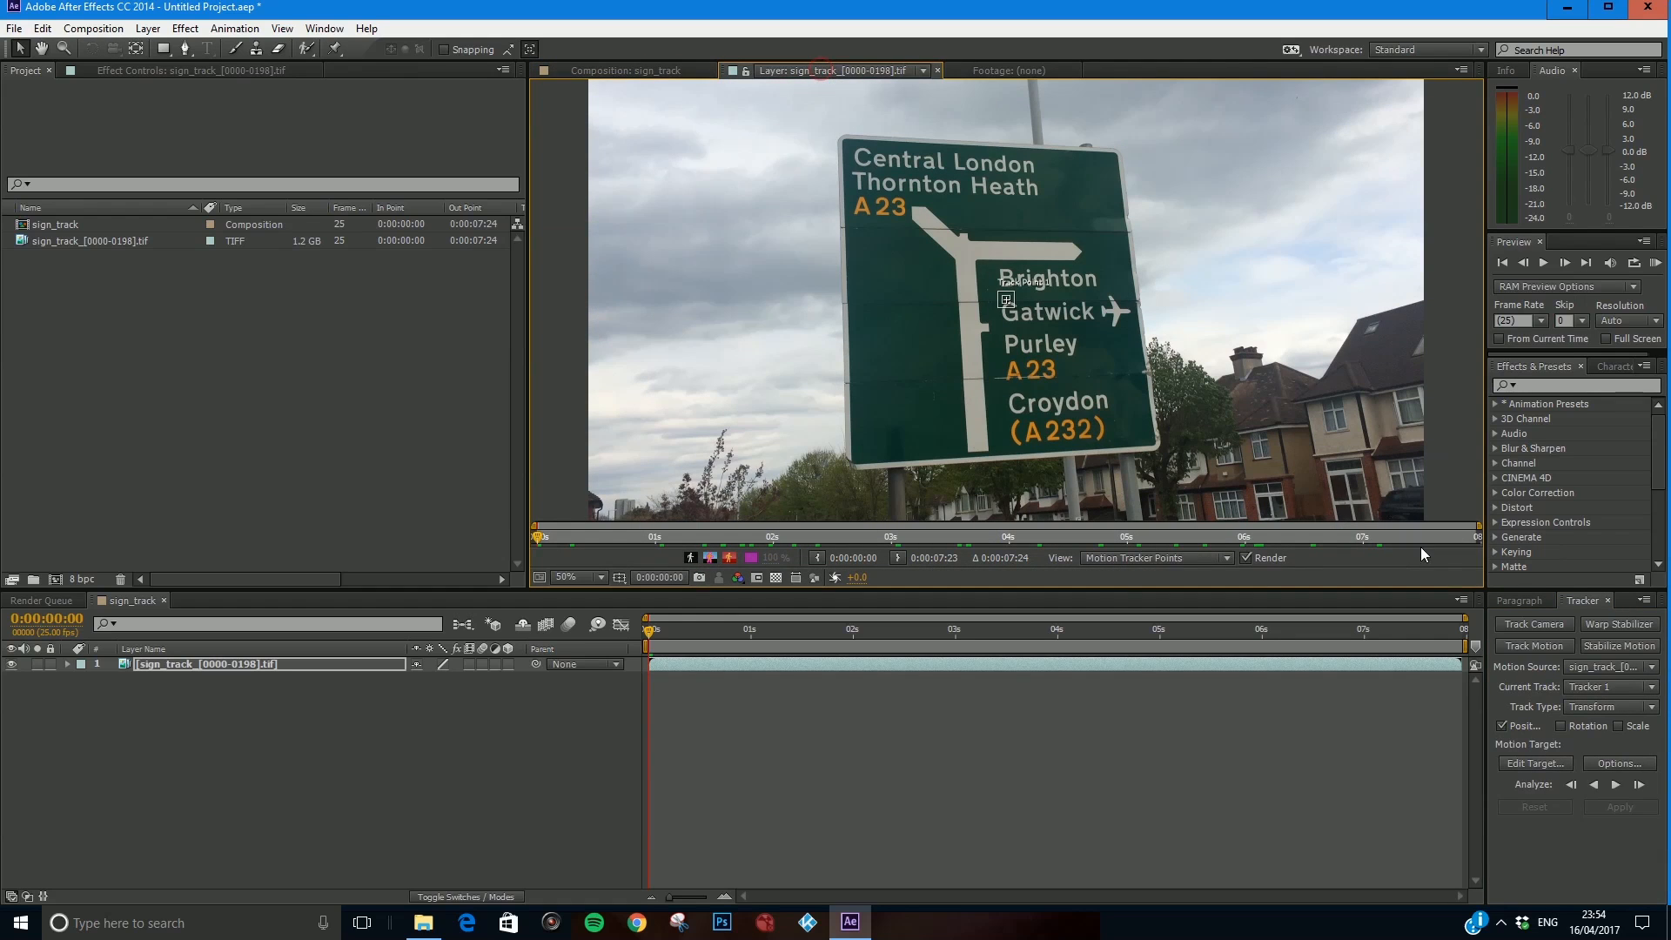
left_click(609, 69)
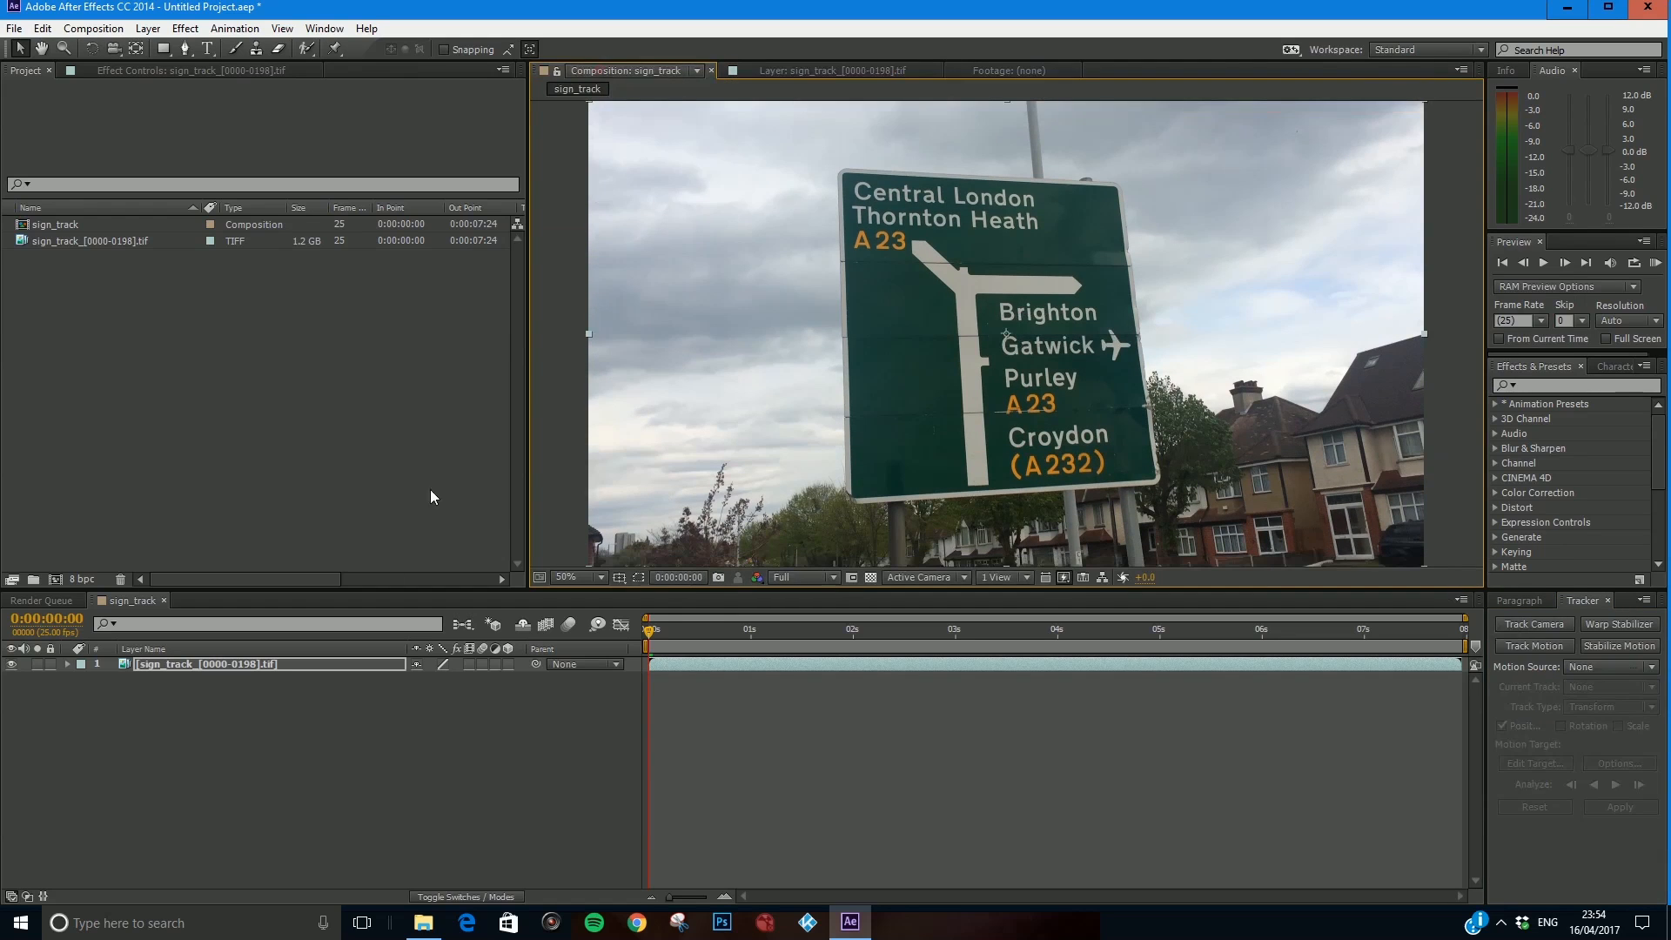
left_click(338, 662)
left_click(1534, 646)
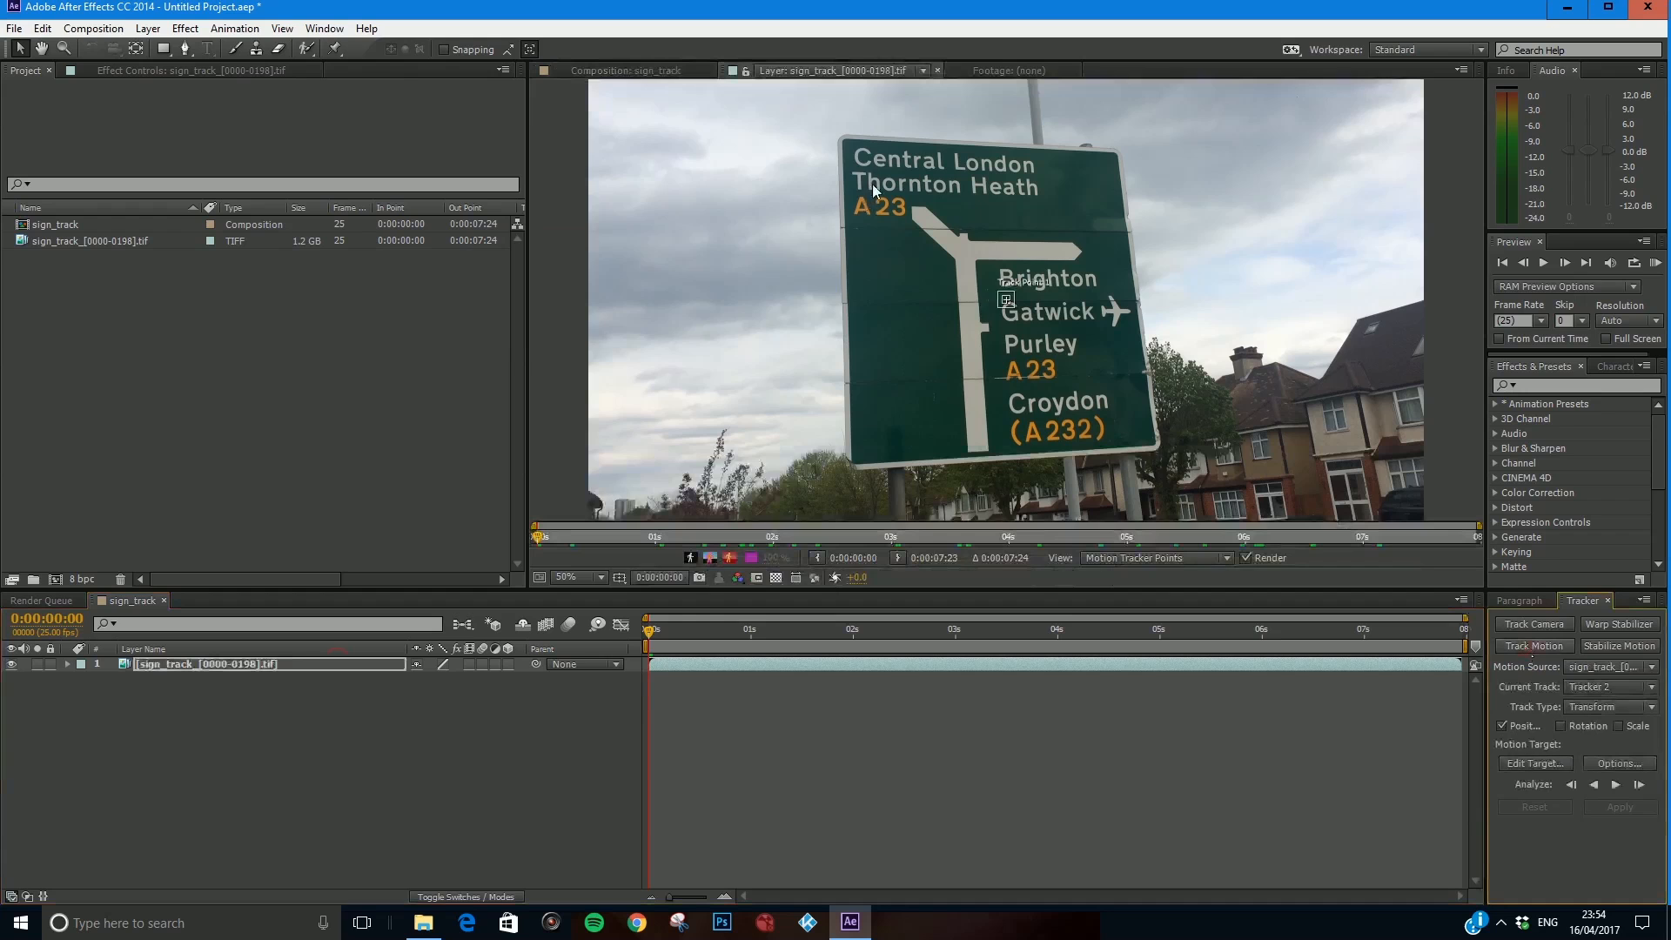
Move Track Point 1 onto the plain green area beside the arrow and enlarge its feature and search regions.
scroll(1014, 305, "up", 4)
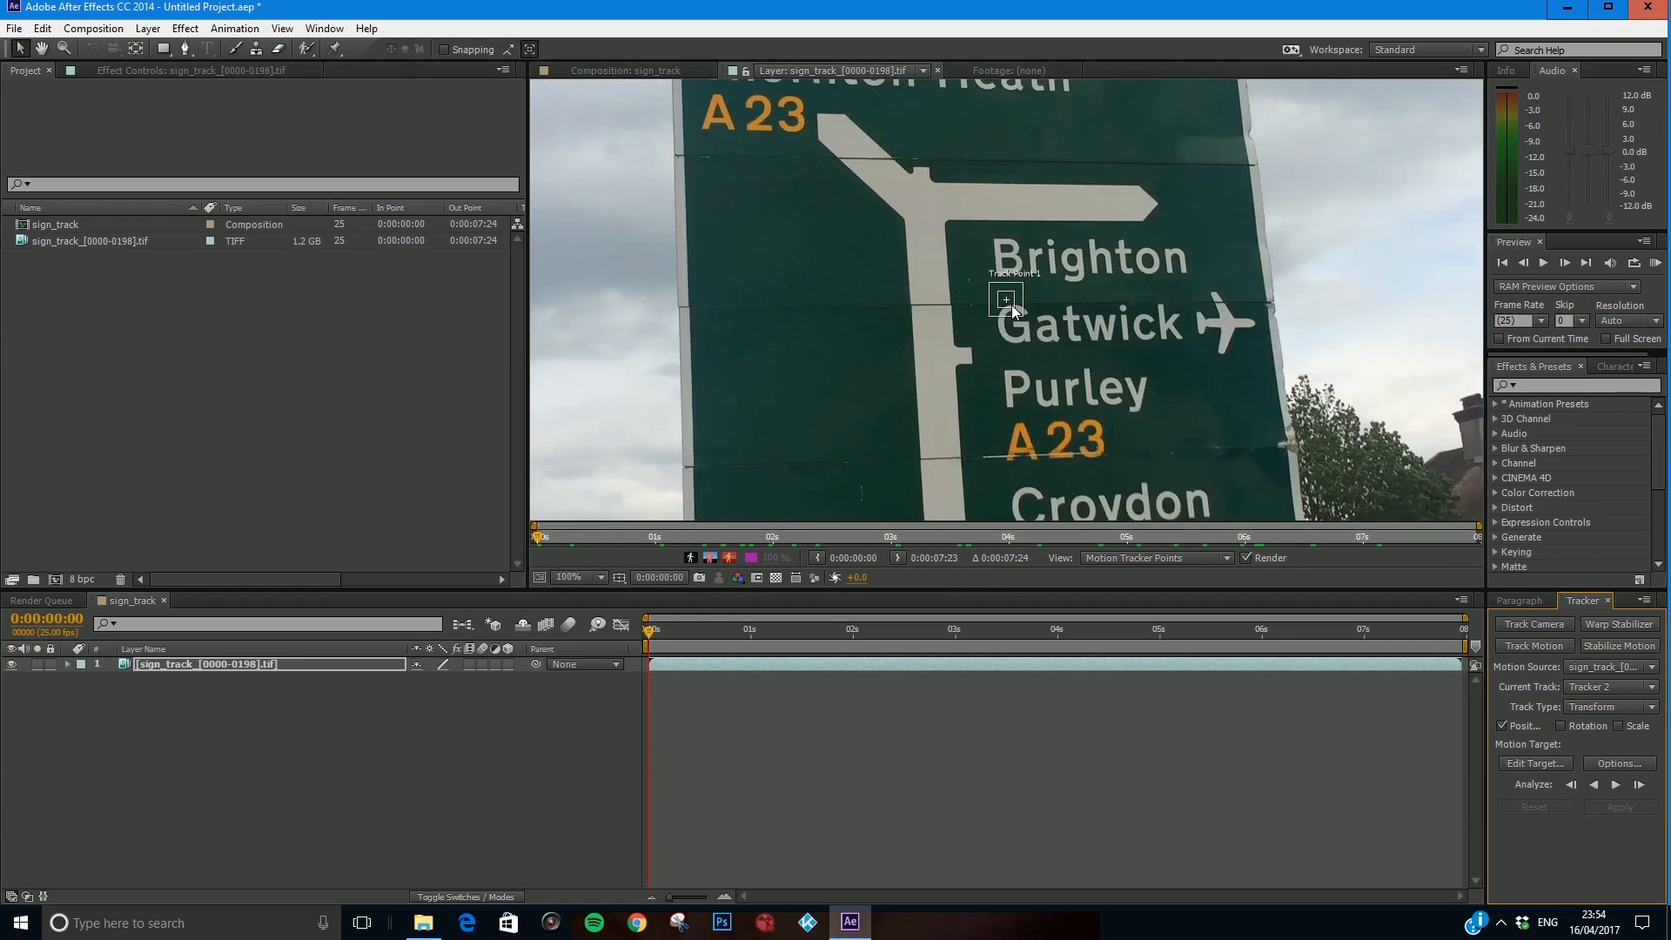
left_click_drag(1024, 306, 780, 230)
key("comma")
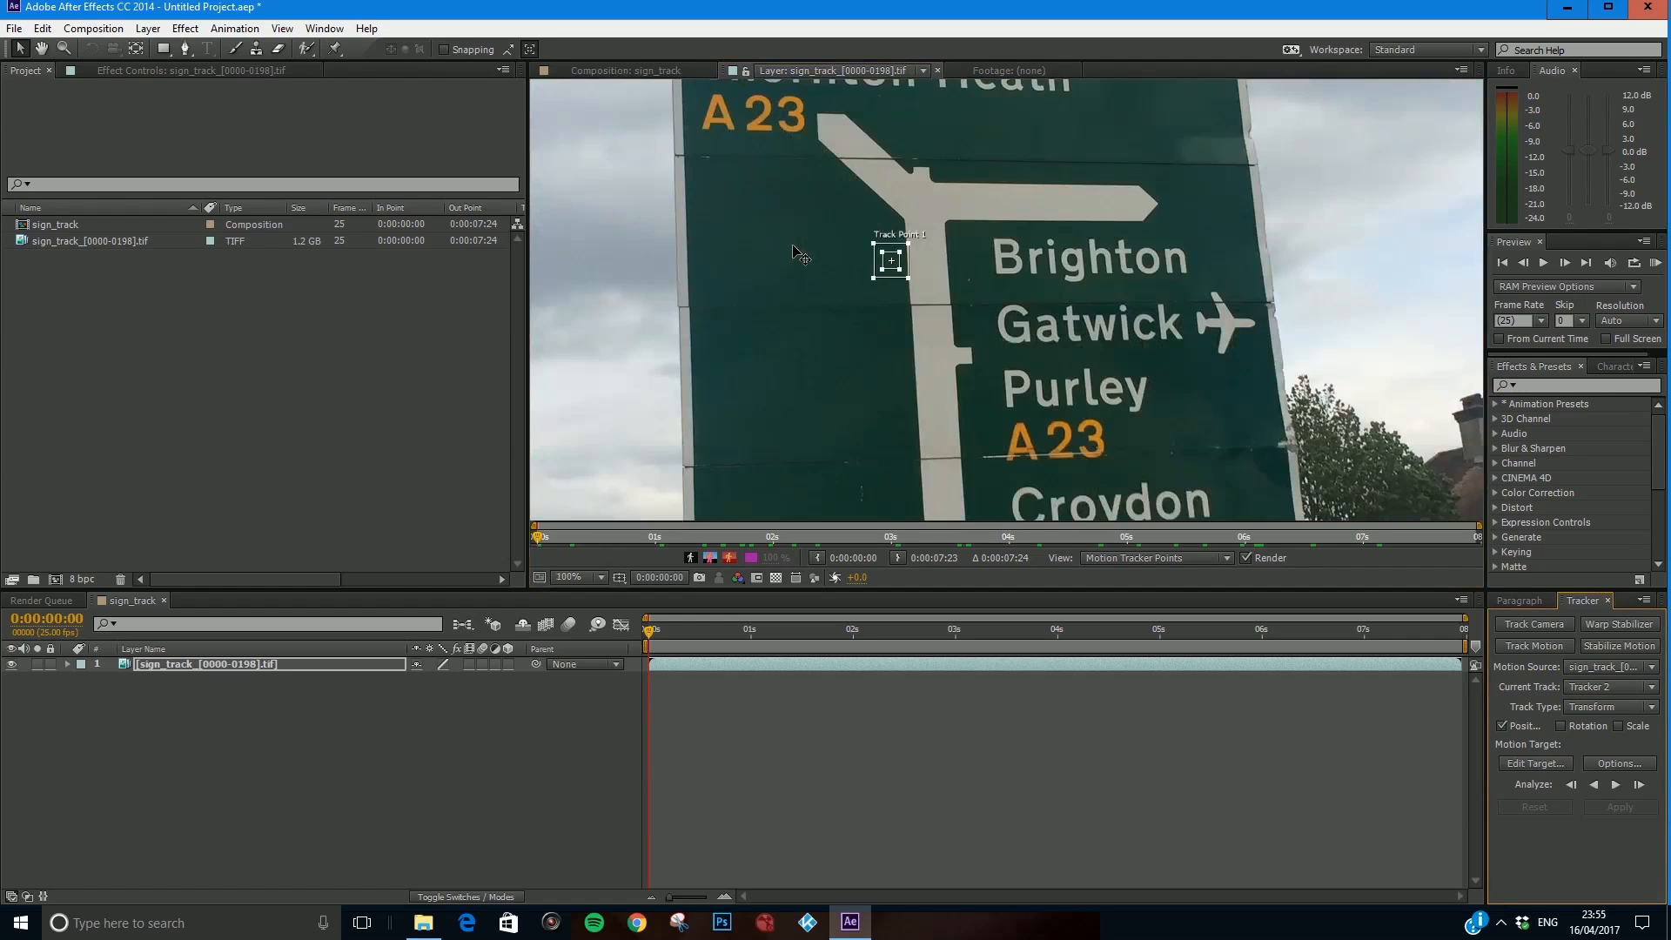
scroll(897, 270, "down", 1)
scroll(955, 281, "up", 1)
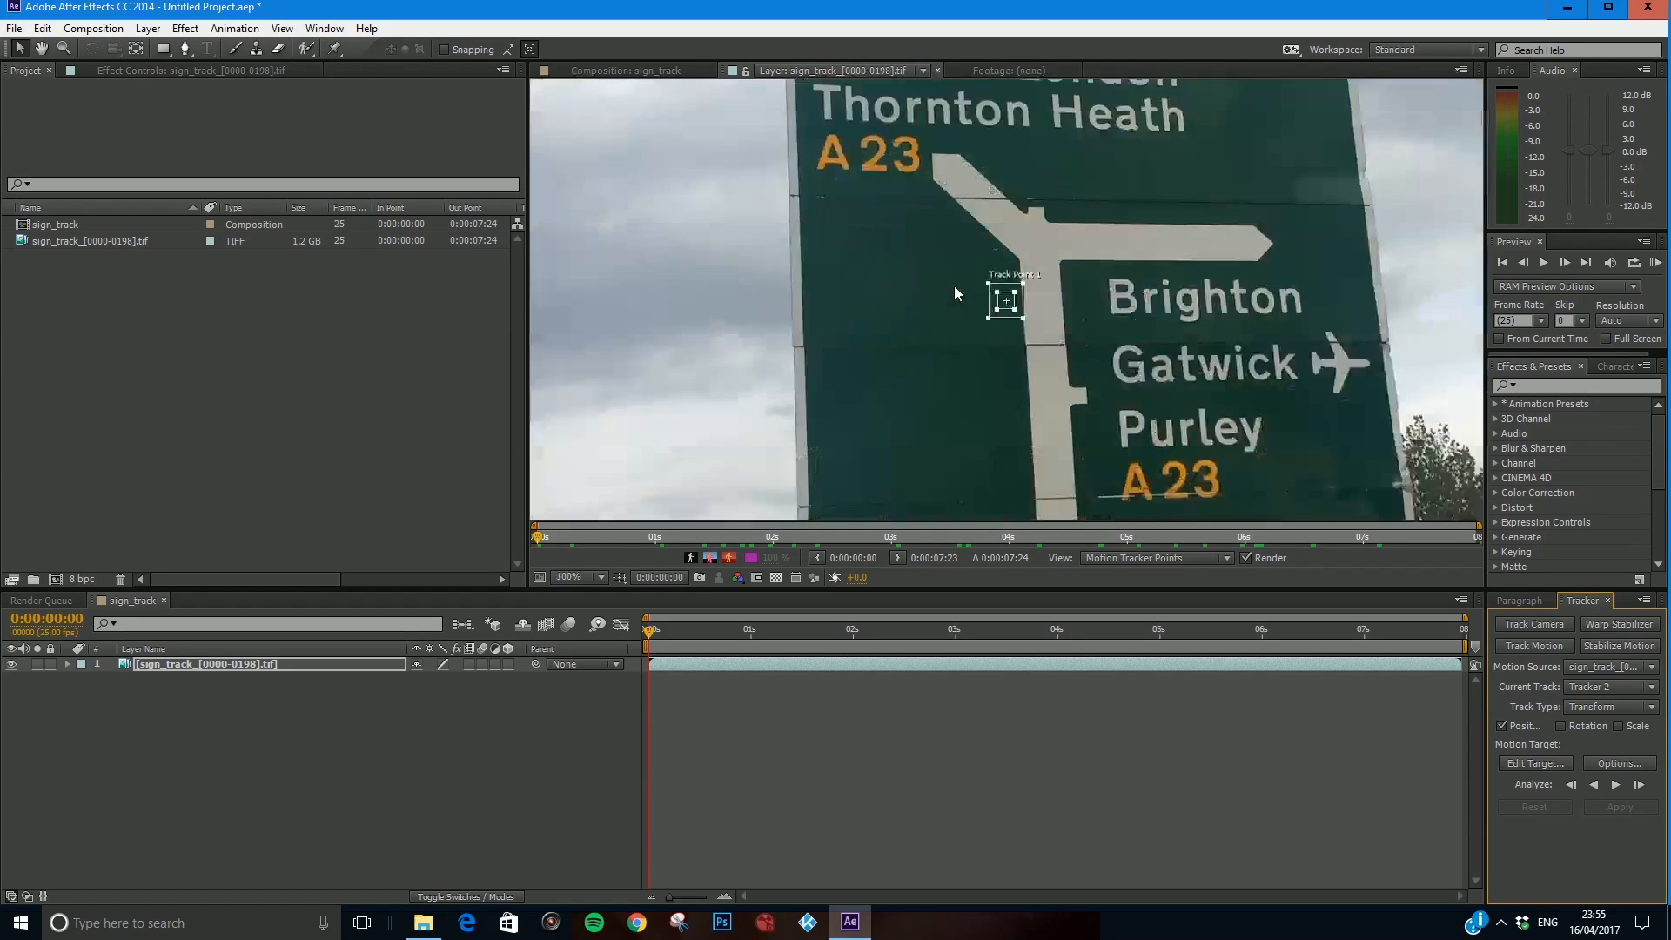
left_click_drag(1014, 308, 940, 302)
scroll(940, 302, "down", 1)
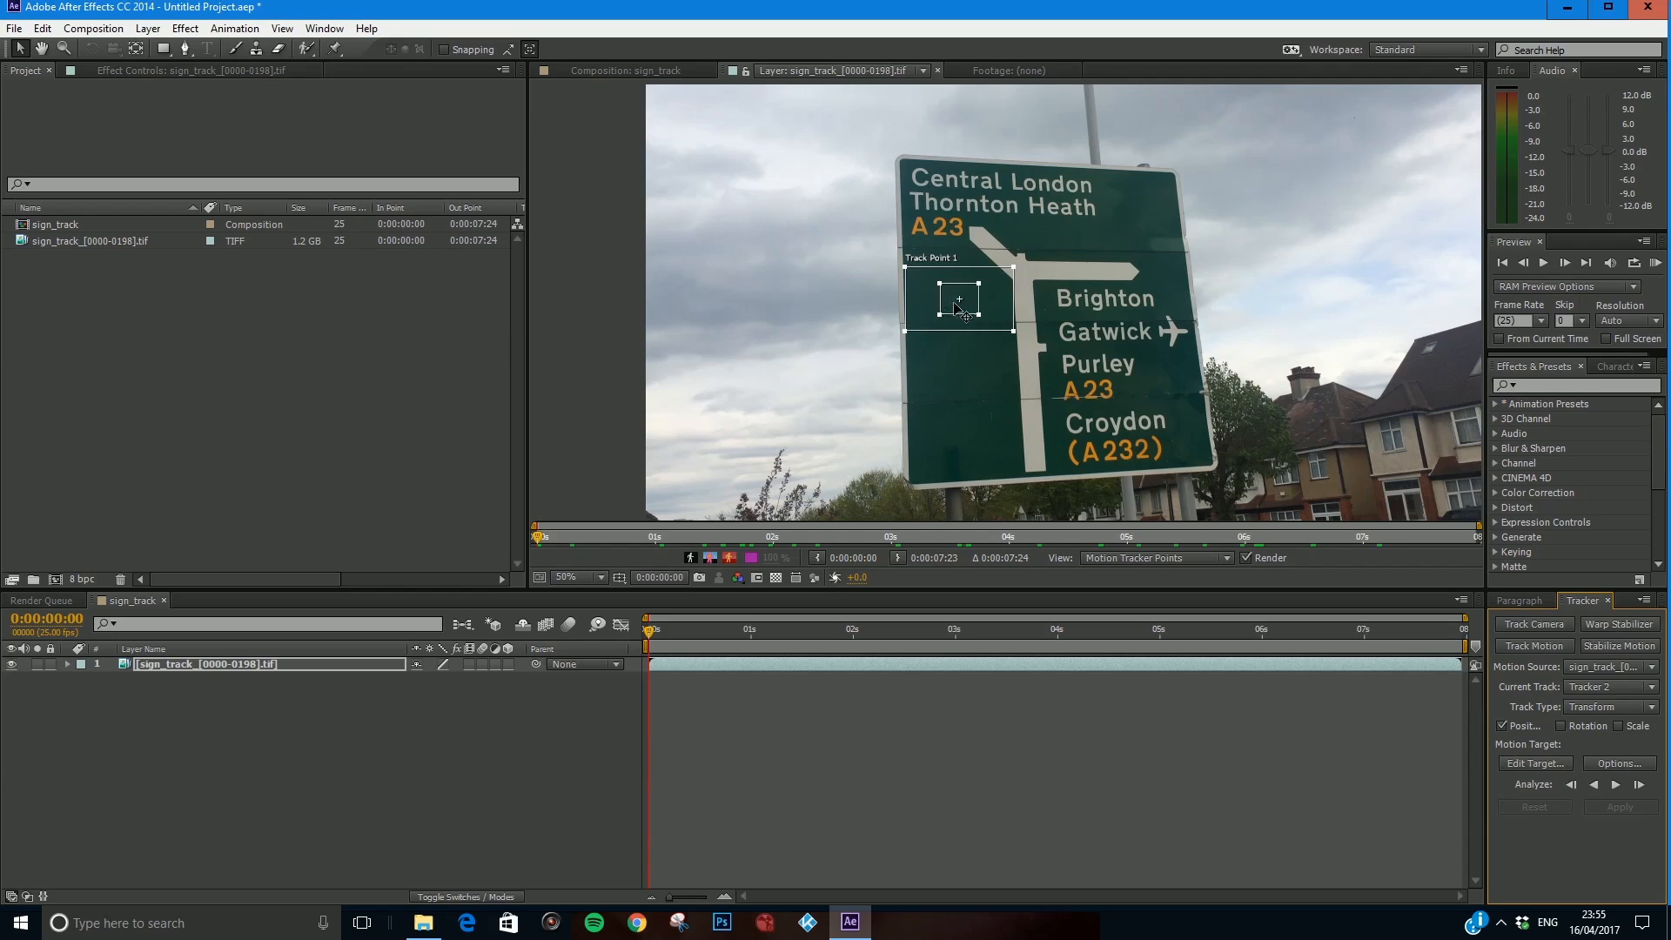
Place Track Point 1 on the 2 of the upper A23, fit its feature region to the digit, and tighten its search region.
left_click_drag(957, 304, 948, 237)
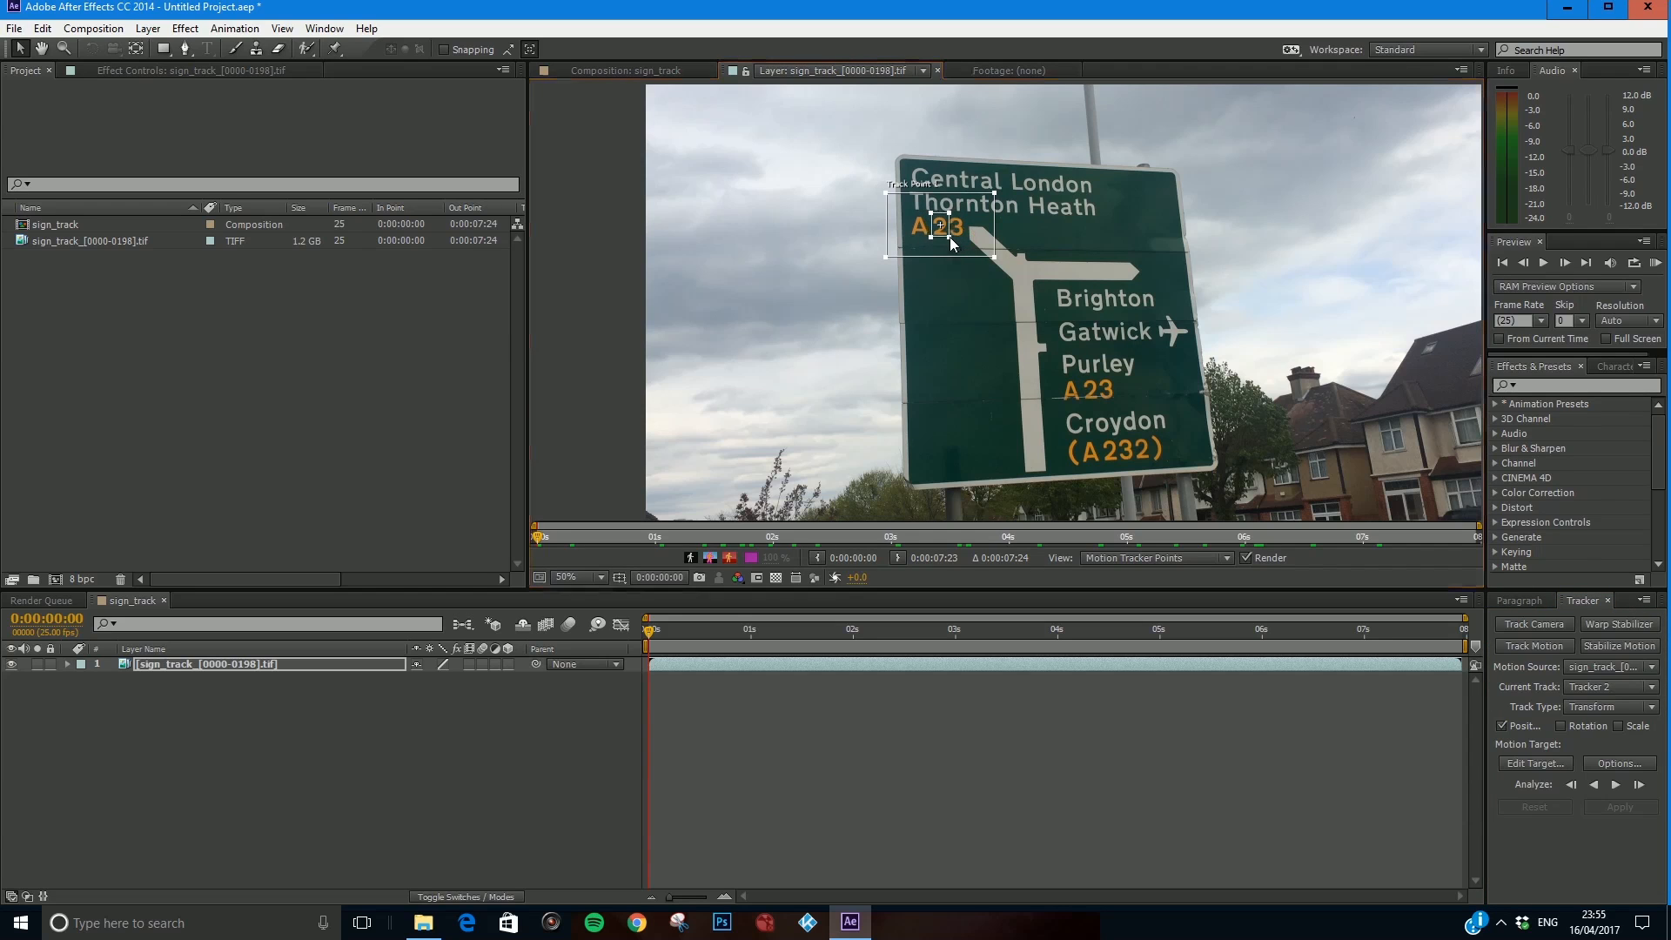
scroll(948, 236, "up", 1)
scroll(948, 237, "up", 1)
mouse_move(1007, 312)
left_mouse_down()
mouse_move(1042, 352)
mouse_move(1020, 328)
left_mouse_up()
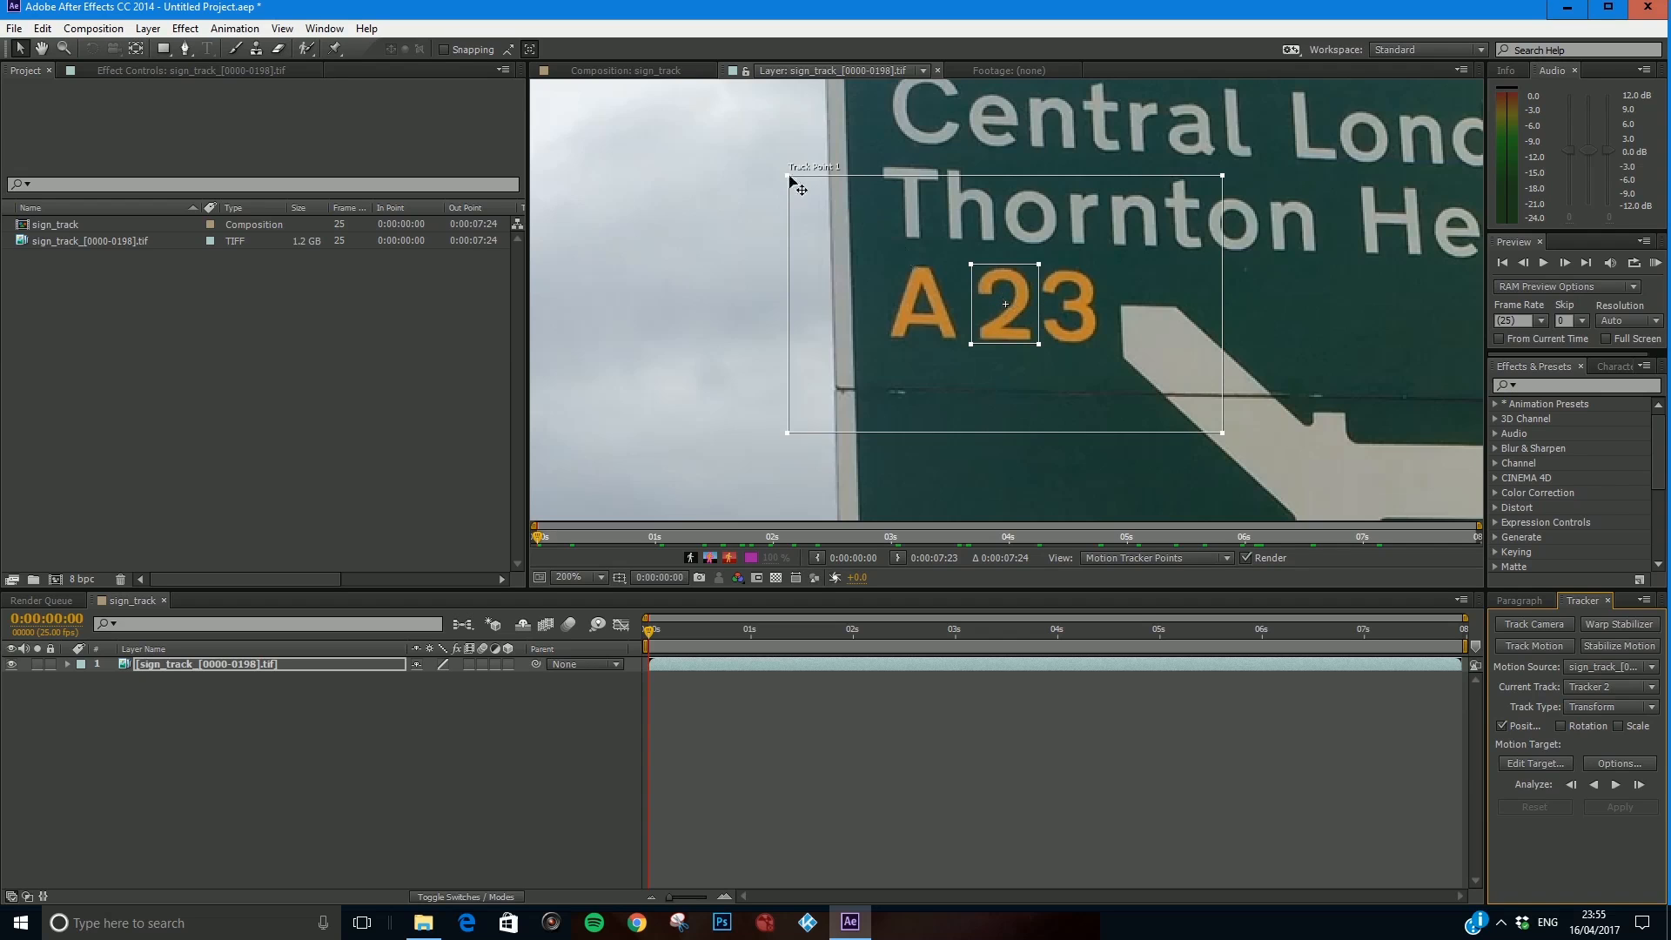
left_click_drag(787, 176, 917, 228)
scroll(1007, 298, "down", 4)
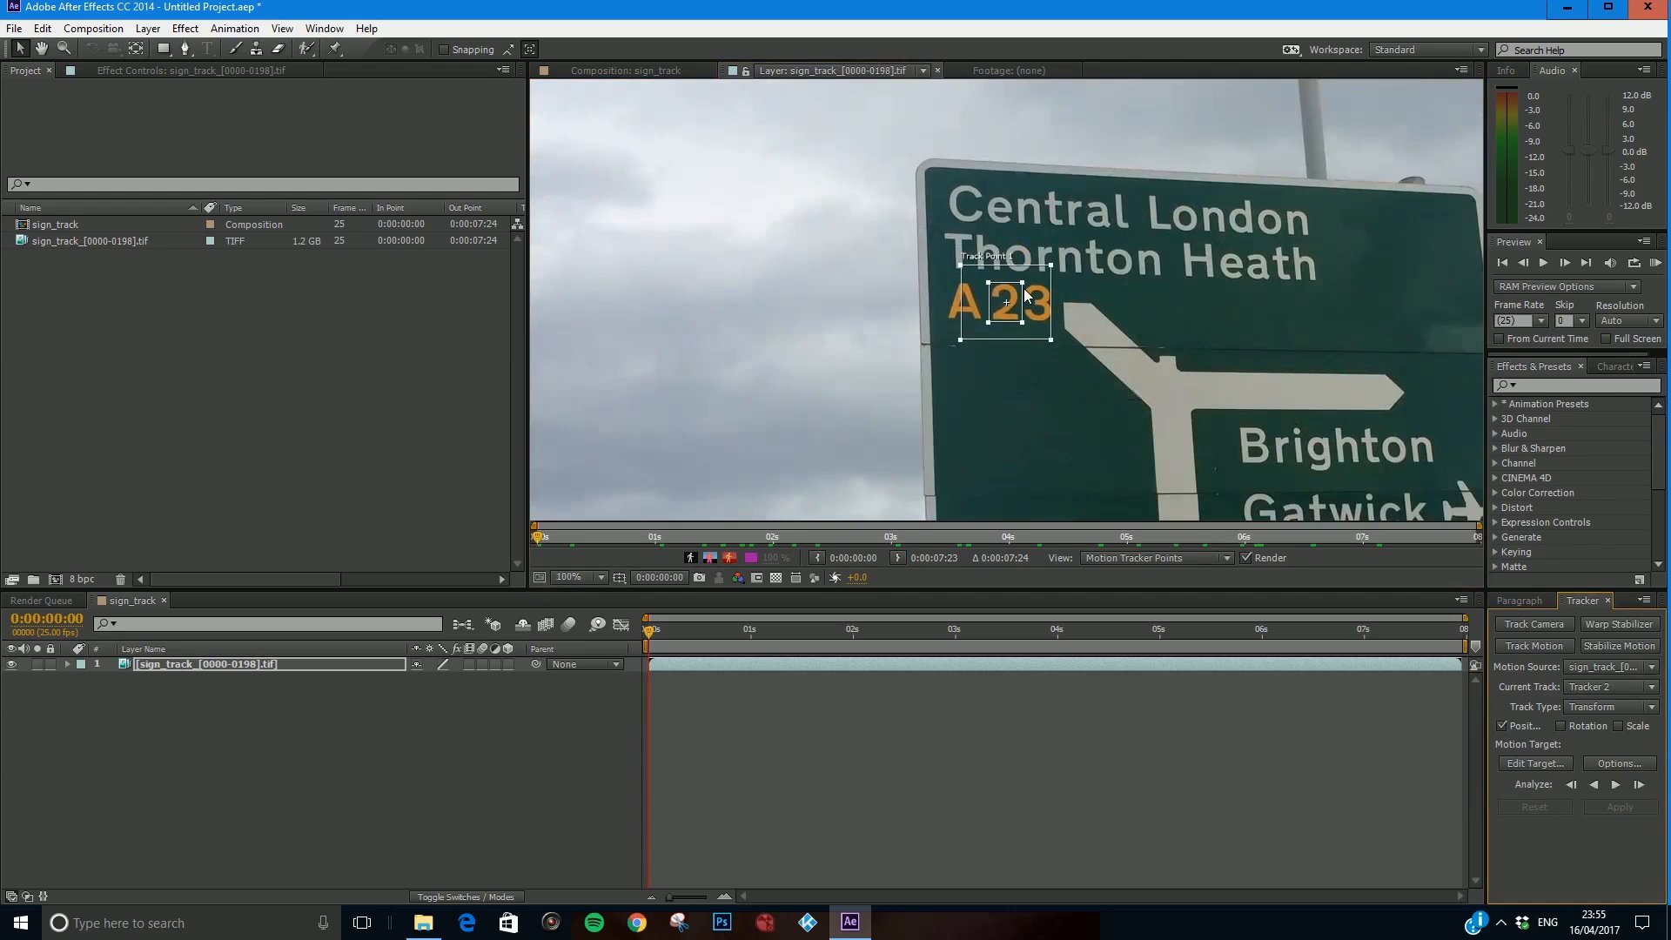
Try a search region spanning most of the sign for Track Point 1, and shrink it back around the upper A23's 2.
left_click_drag(1070, 292, 1089, 420)
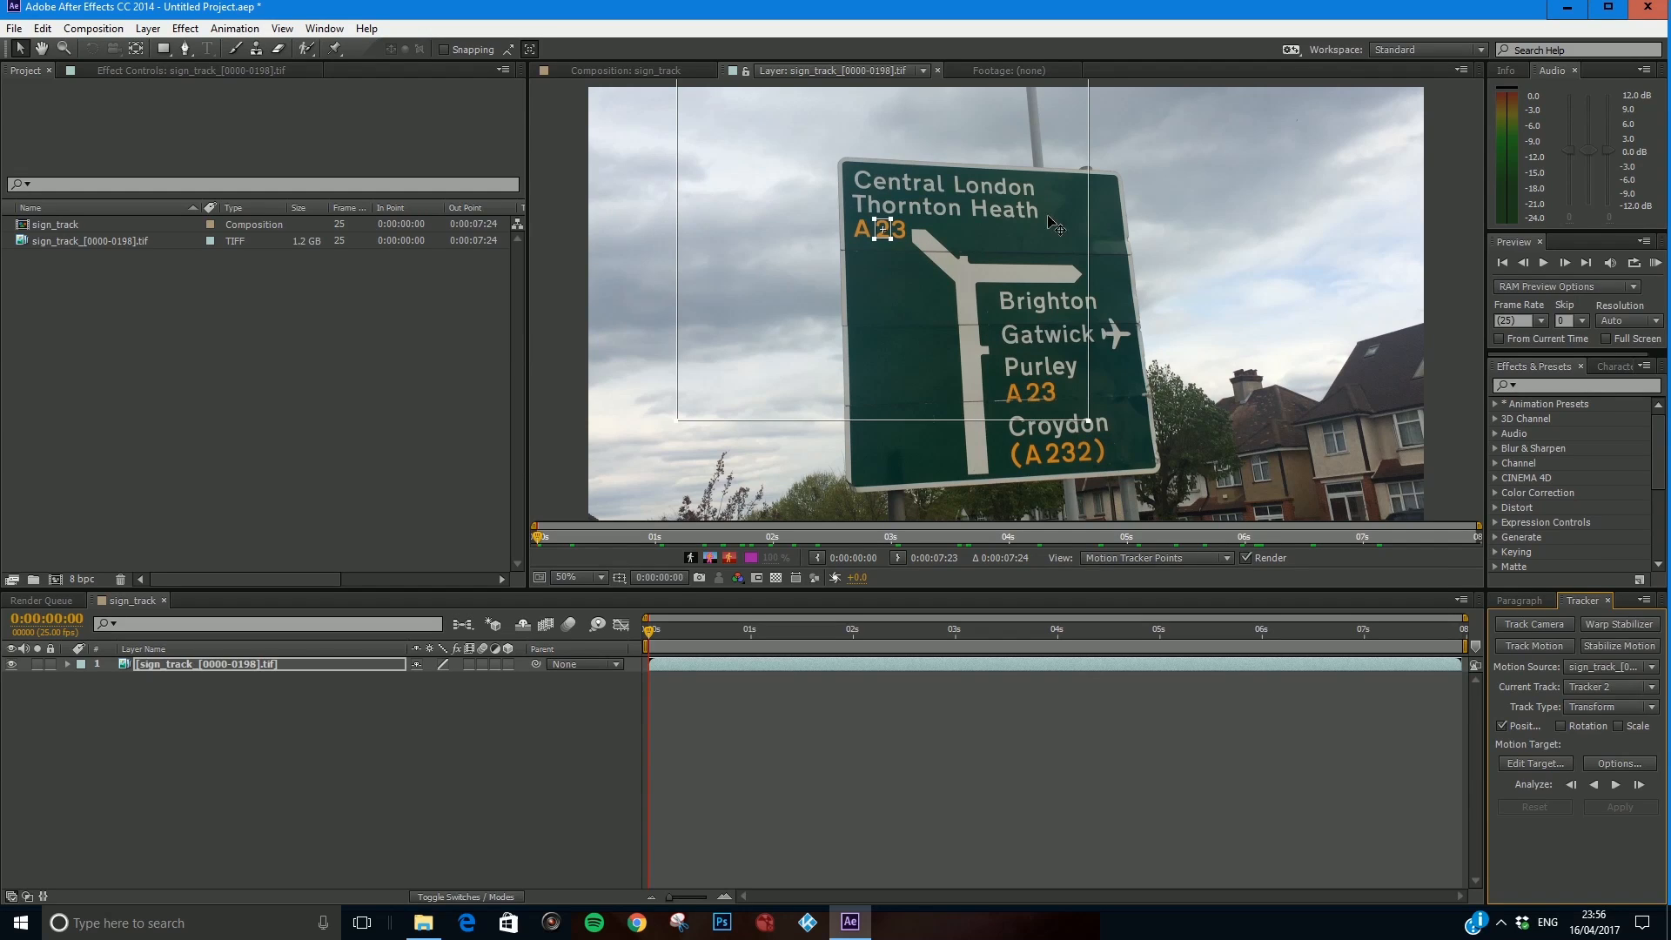
left_click_drag(1090, 426, 905, 252)
scroll(885, 233, "up", 2)
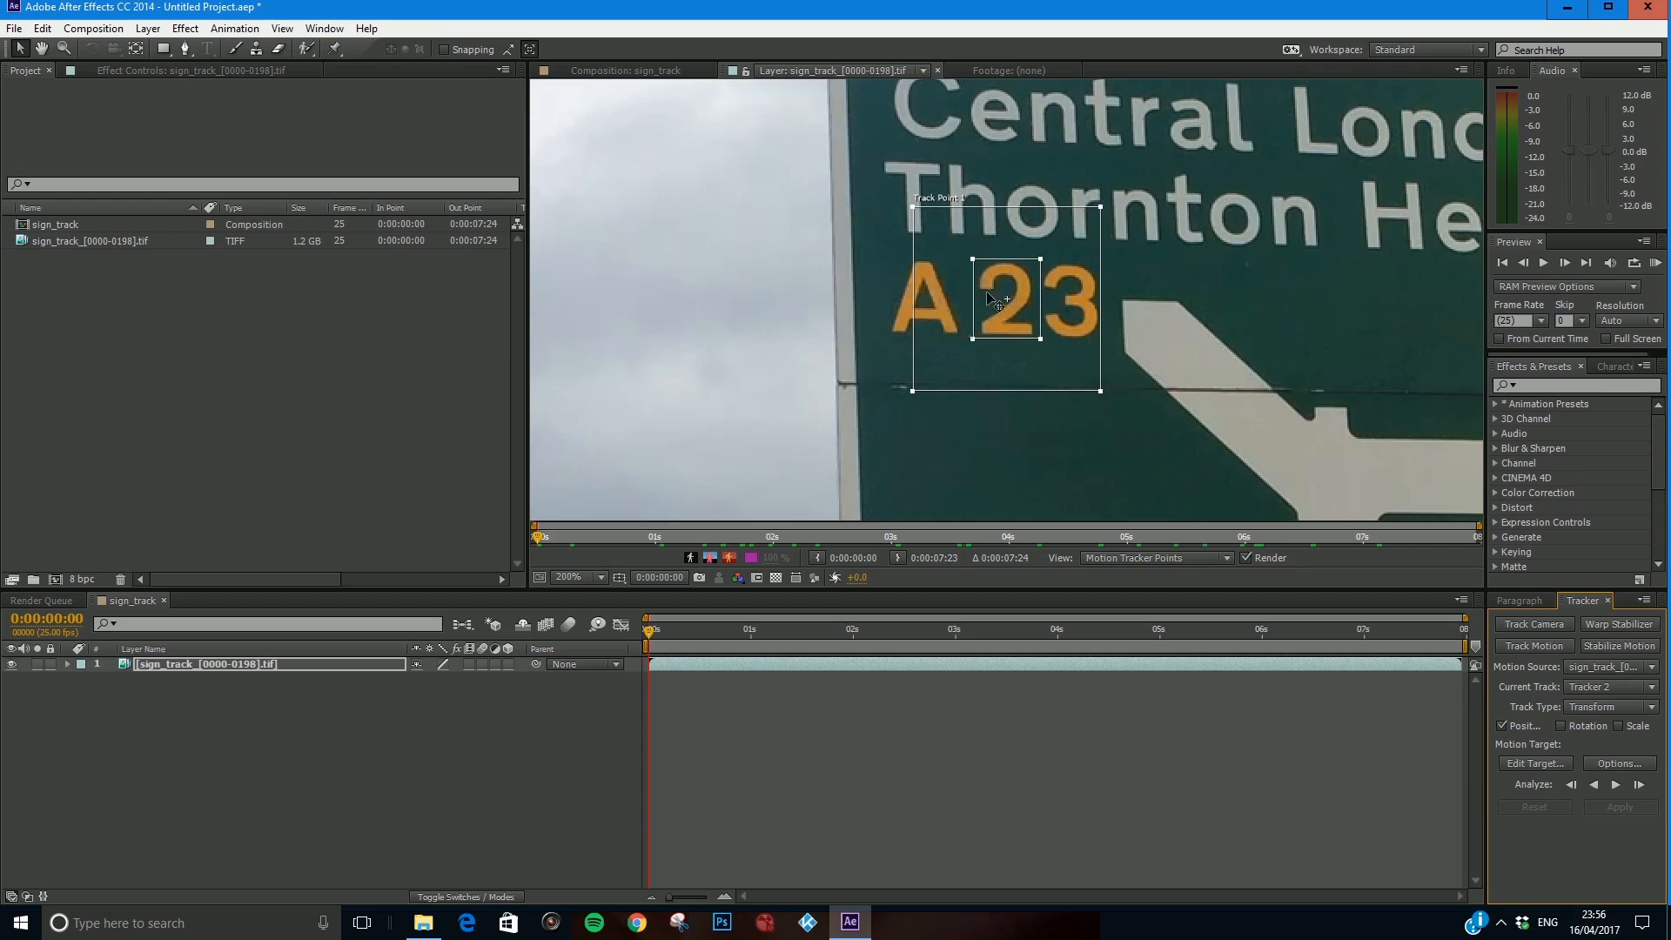
key("comma")
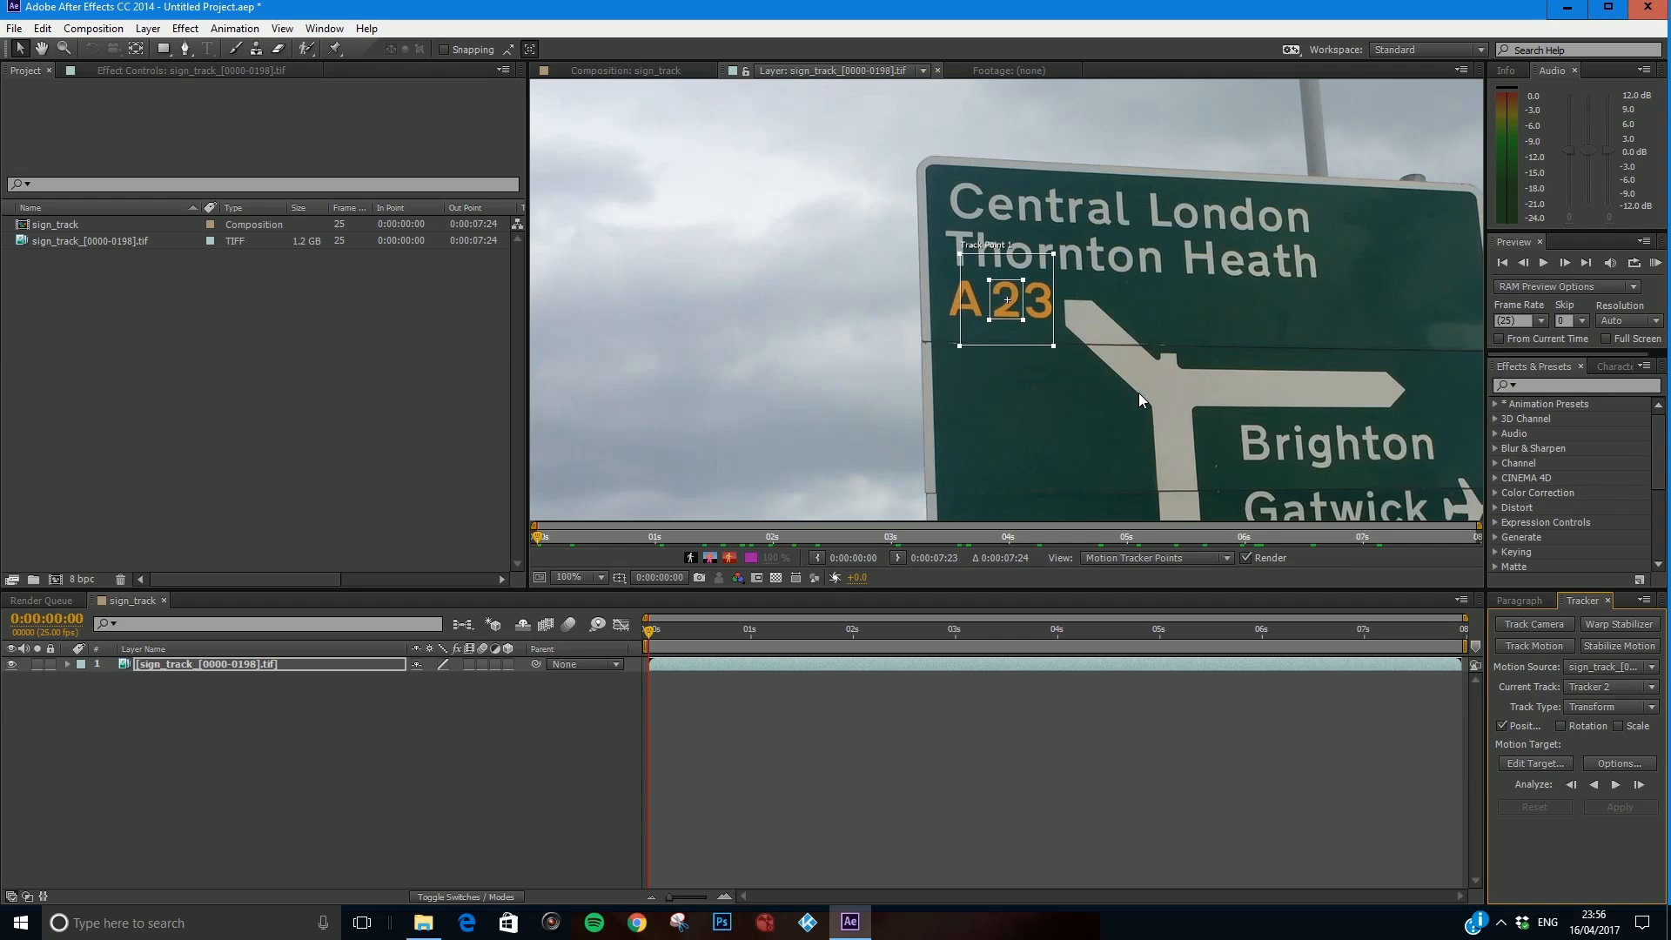
key("comma")
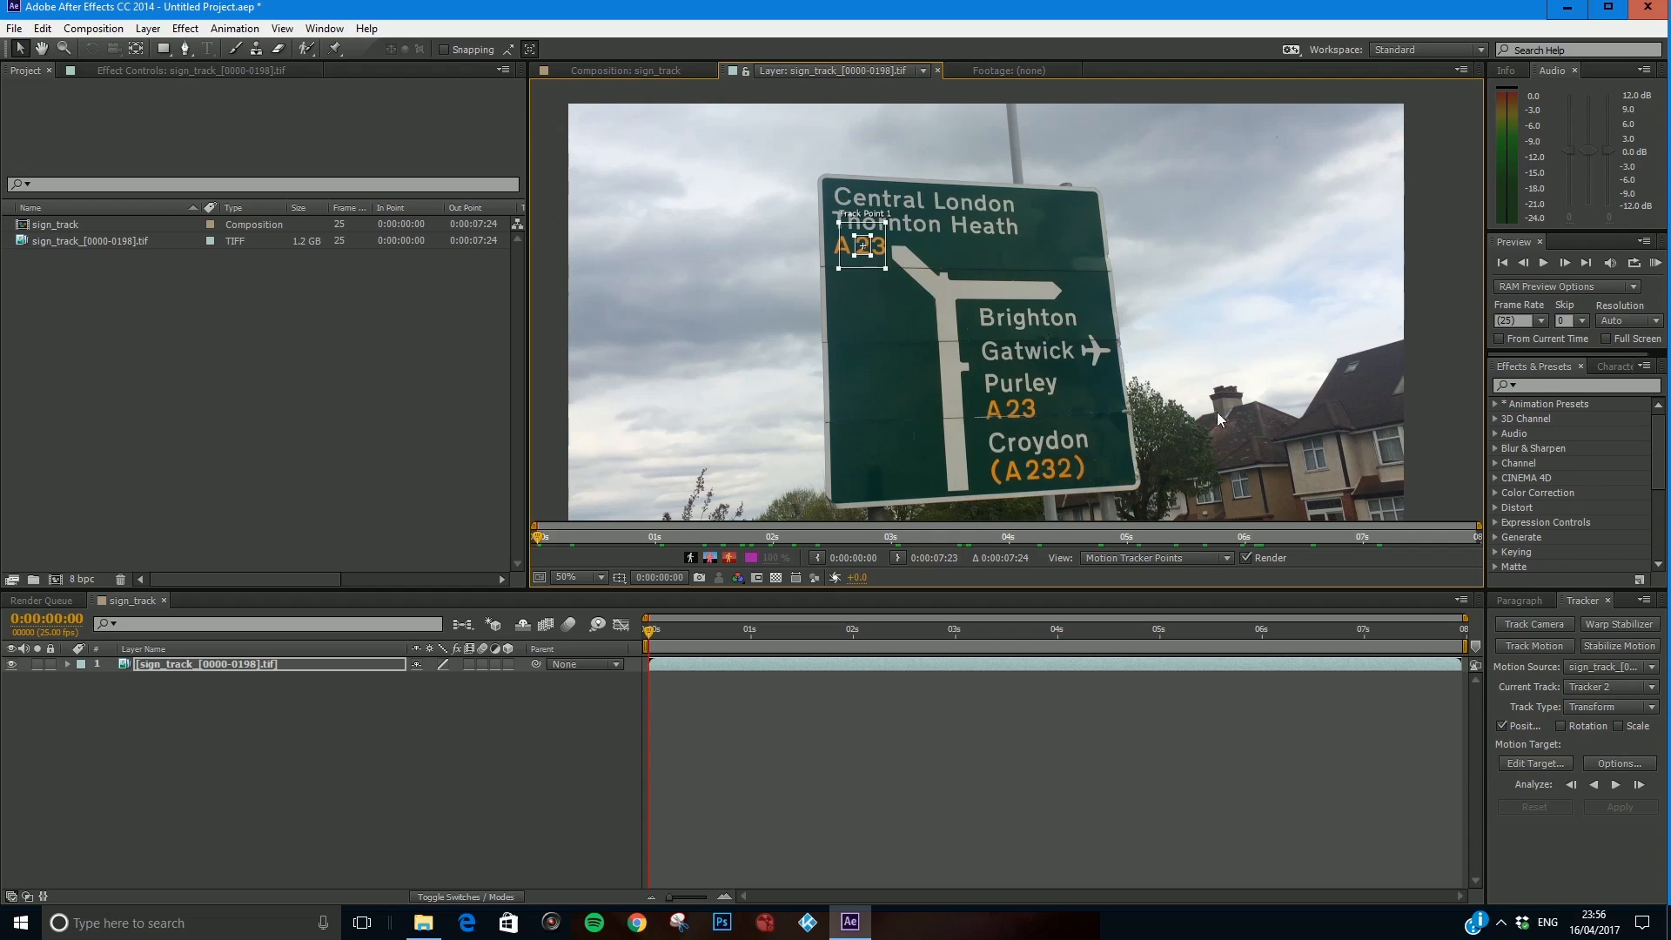
Enable Rotation and Scale tracking, and place Track Point 2 on the last 2 of (A232) with its regions sized around the digit.
left_click(1561, 727)
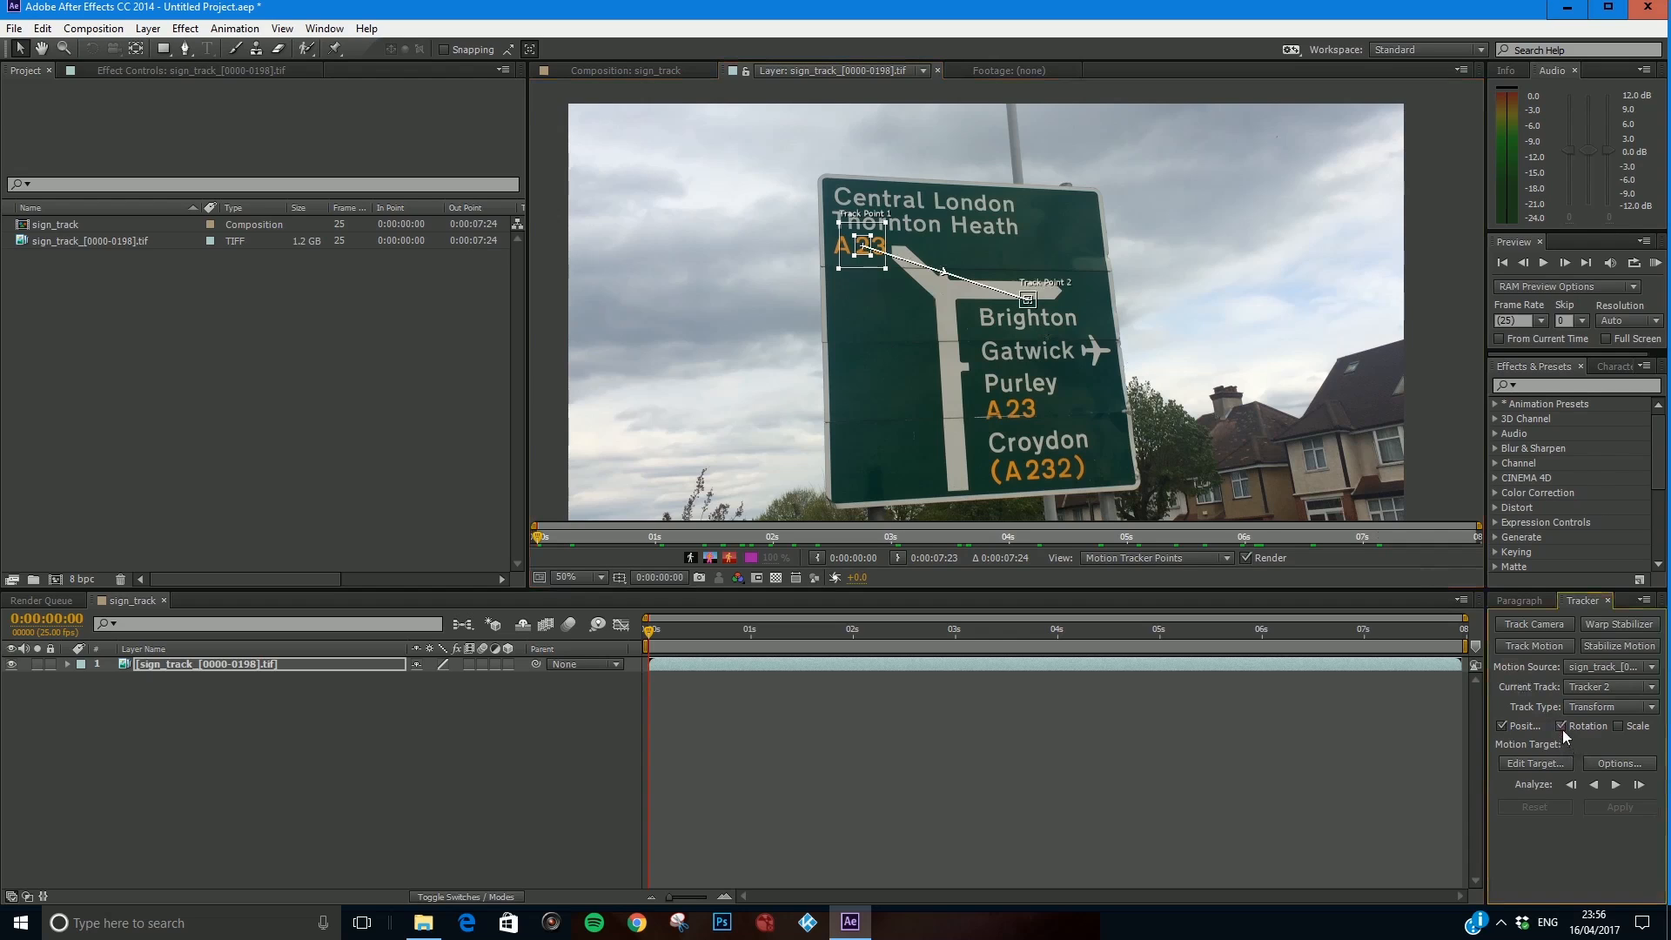
left_click(1618, 727)
scroll(1044, 301, "up", 1)
left_click_drag(1282, 354, 1041, 243)
left_click_drag(1105, 300, 1115, 485)
left_click_drag(1111, 484, 1072, 420)
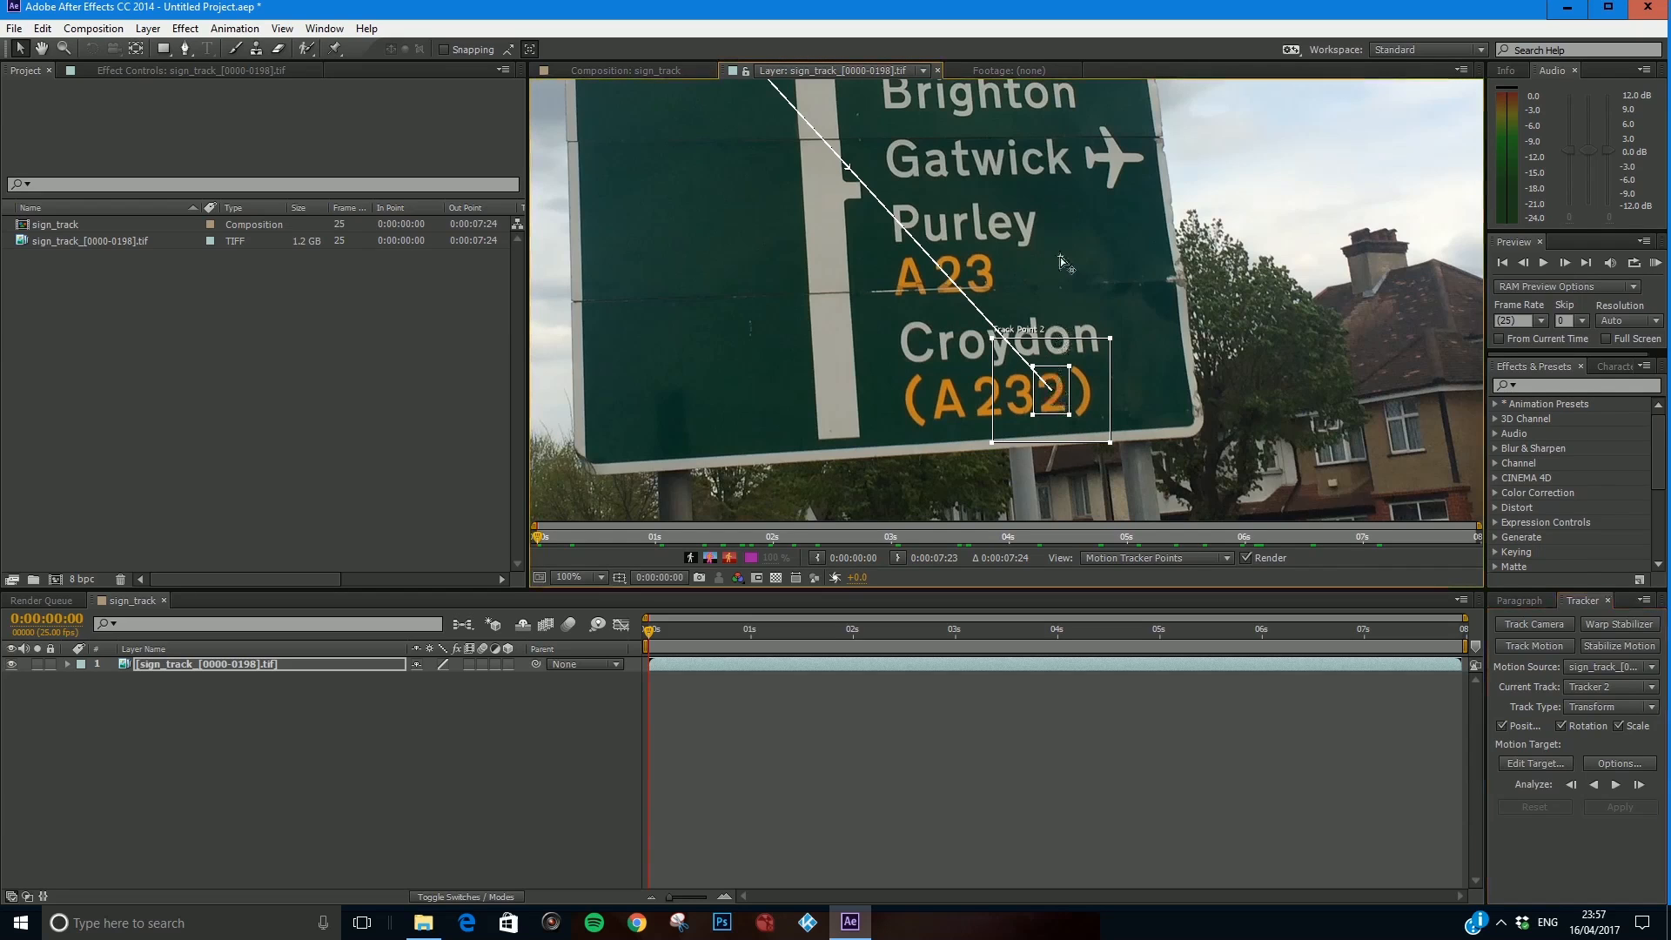
Try shrinking Track Point 2's search region tightly around its feature region, and undo the change.
scroll(1063, 310, "down", 2)
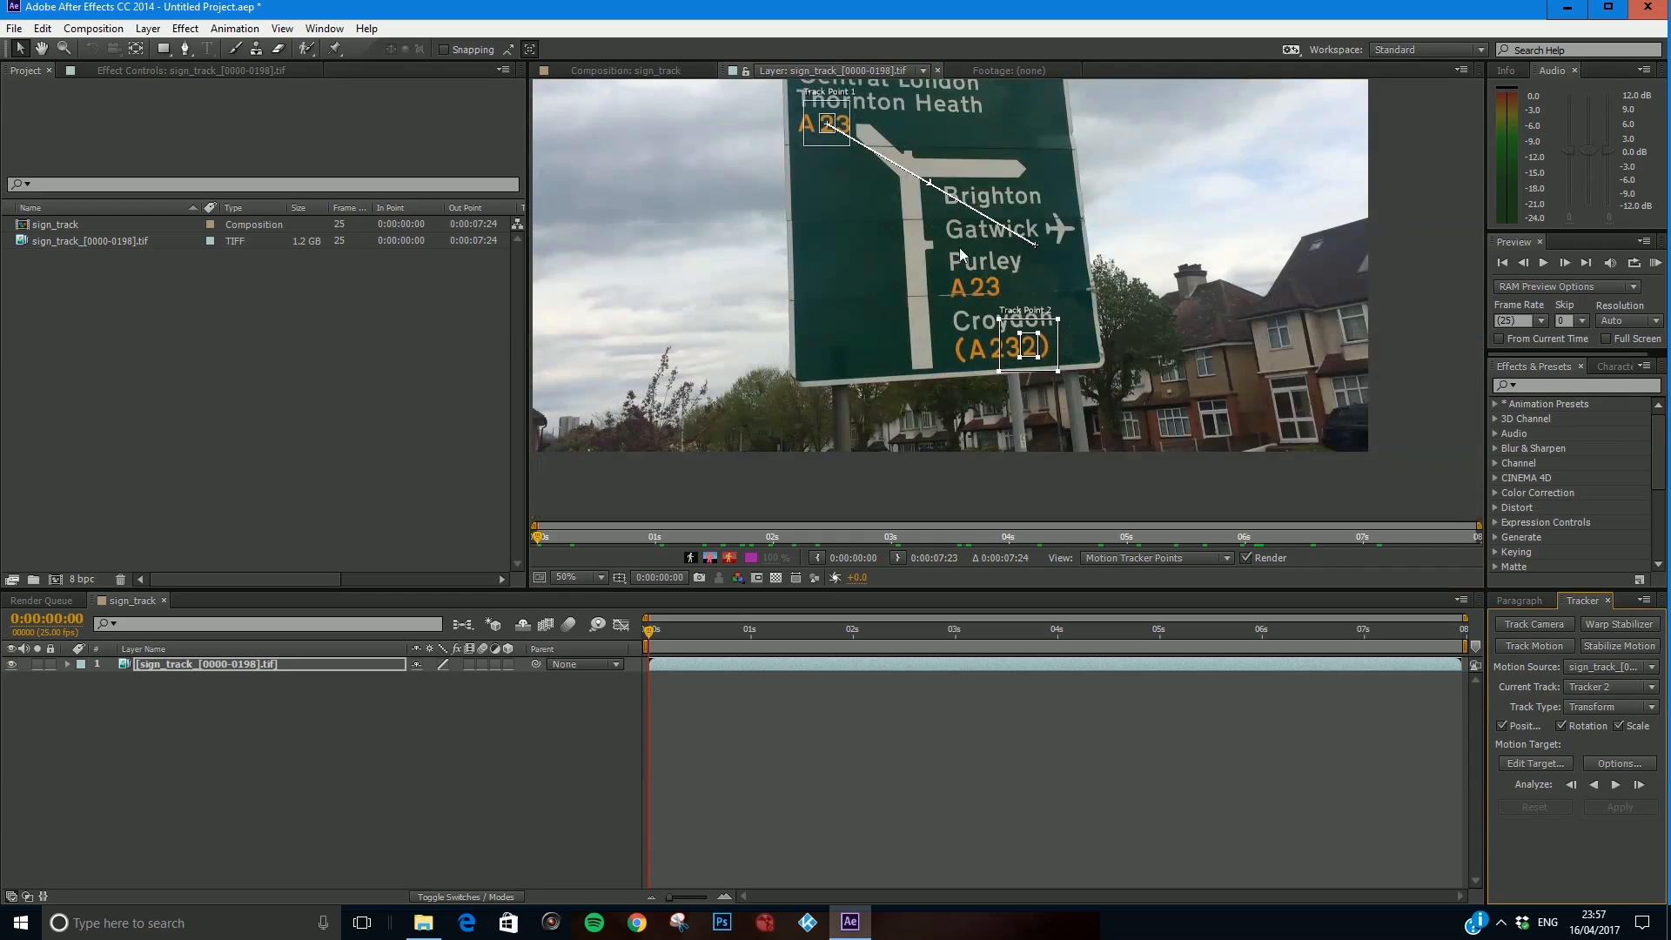
left_click(1027, 345)
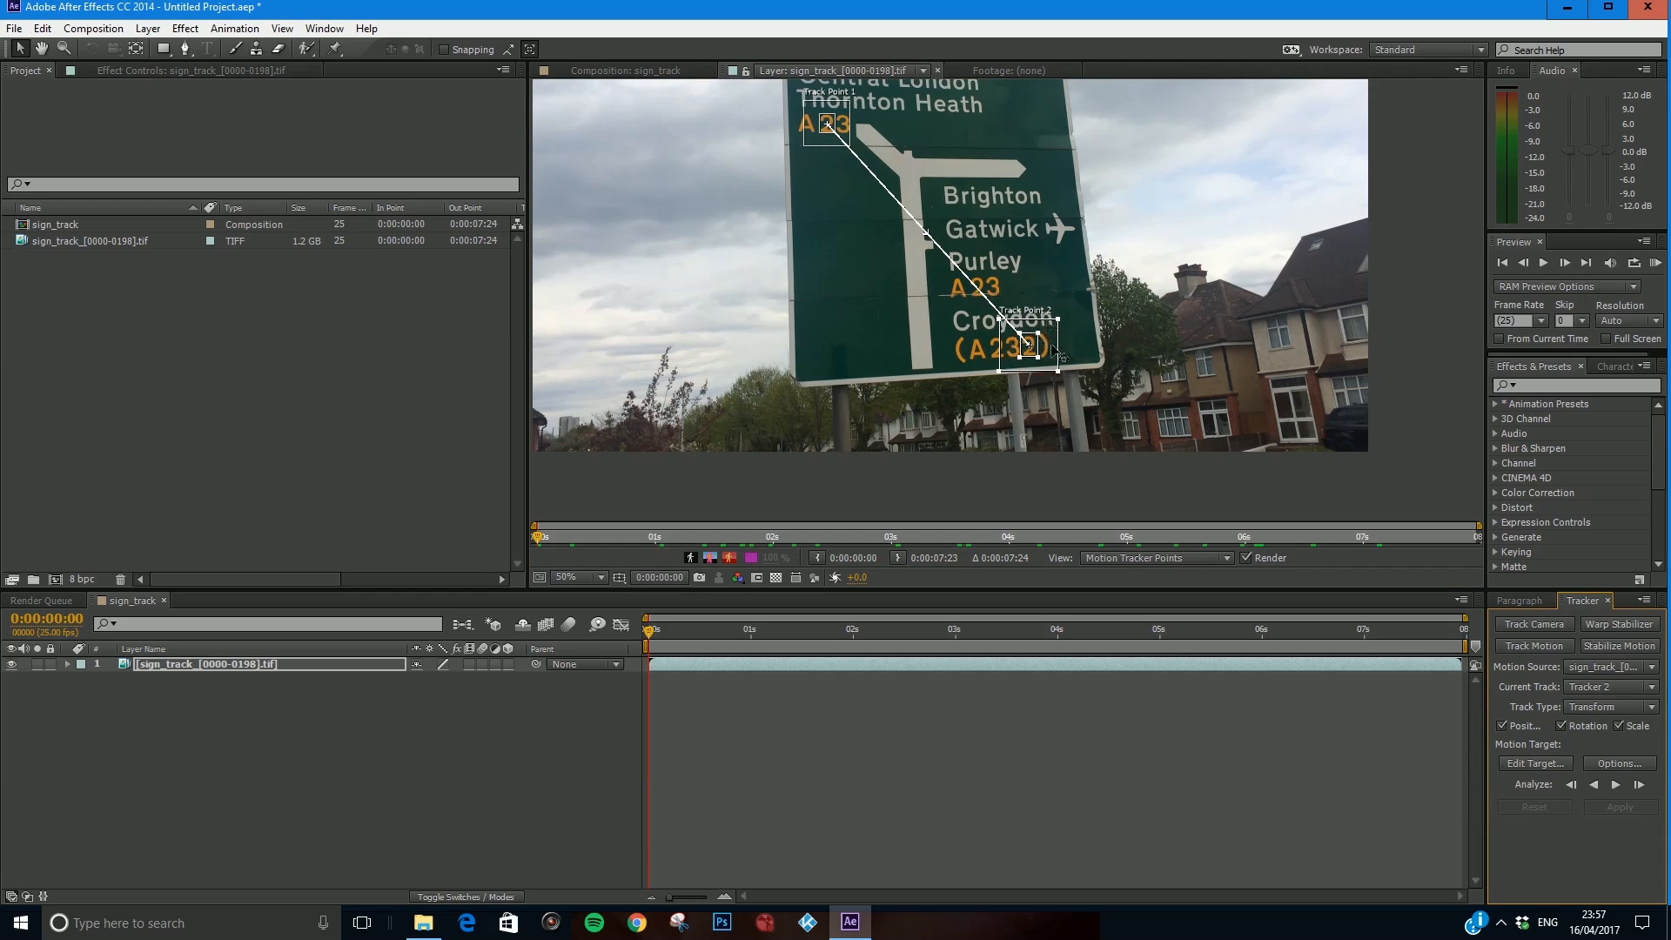
mouse_move(1044, 363)
left_mouse_down()
mouse_move(1056, 373)
mouse_move(1037, 353)
left_mouse_up()
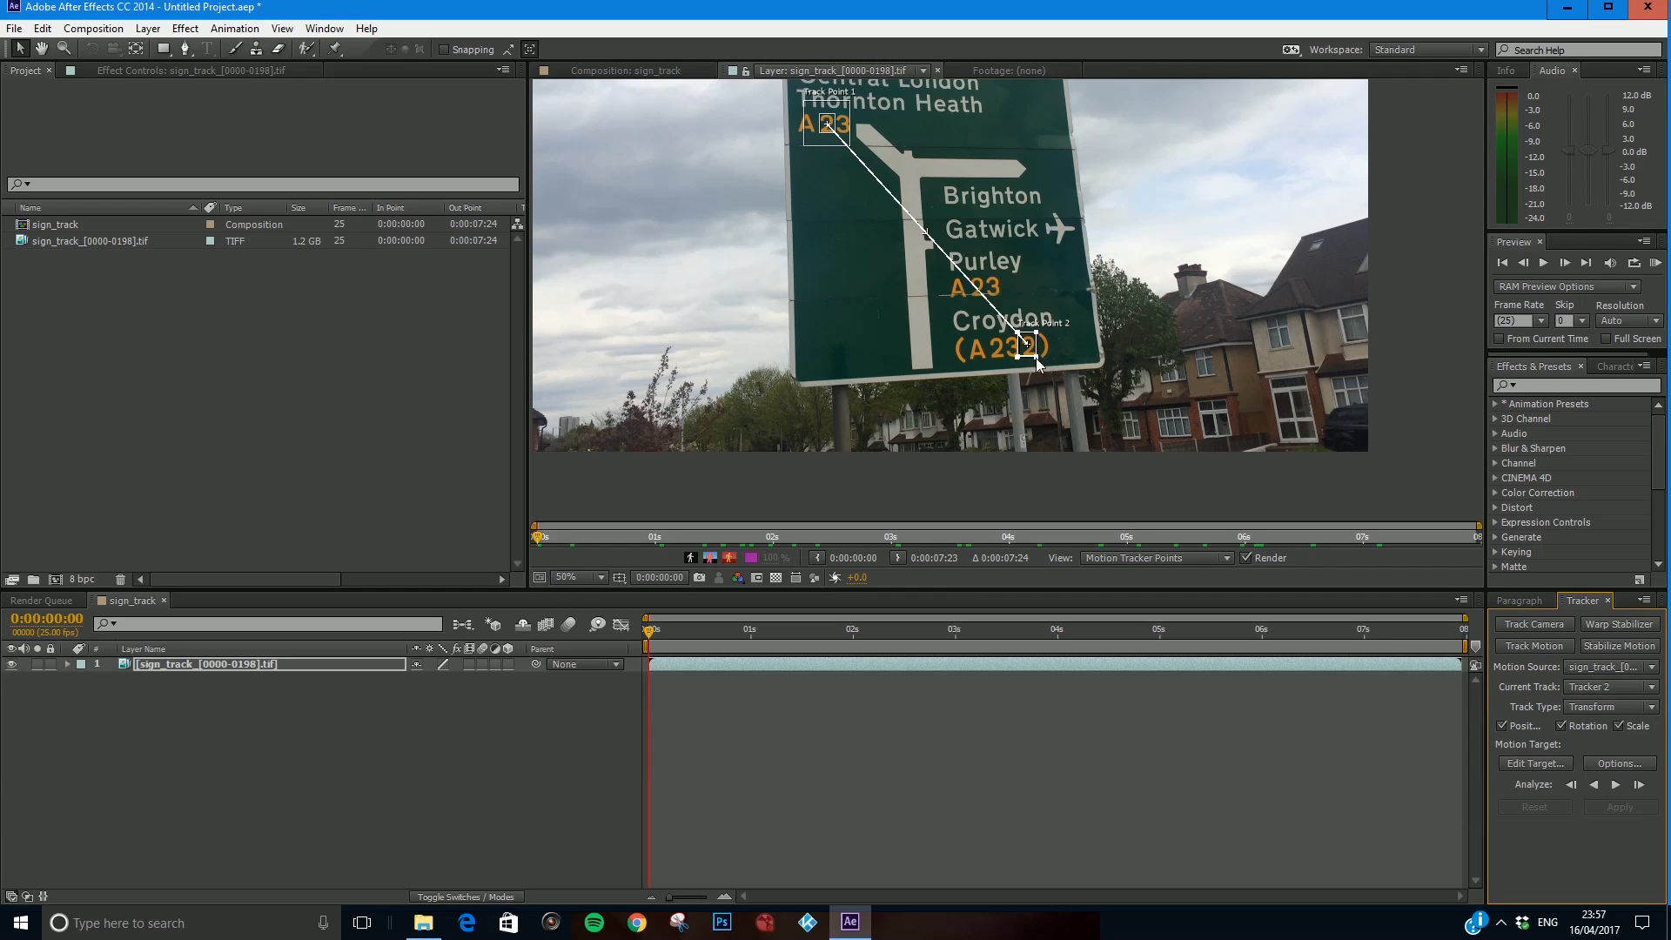
scroll(1031, 341, "down", 2)
left_click_drag(1019, 324, 1019, 248)
scroll(1014, 254, "up", 2)
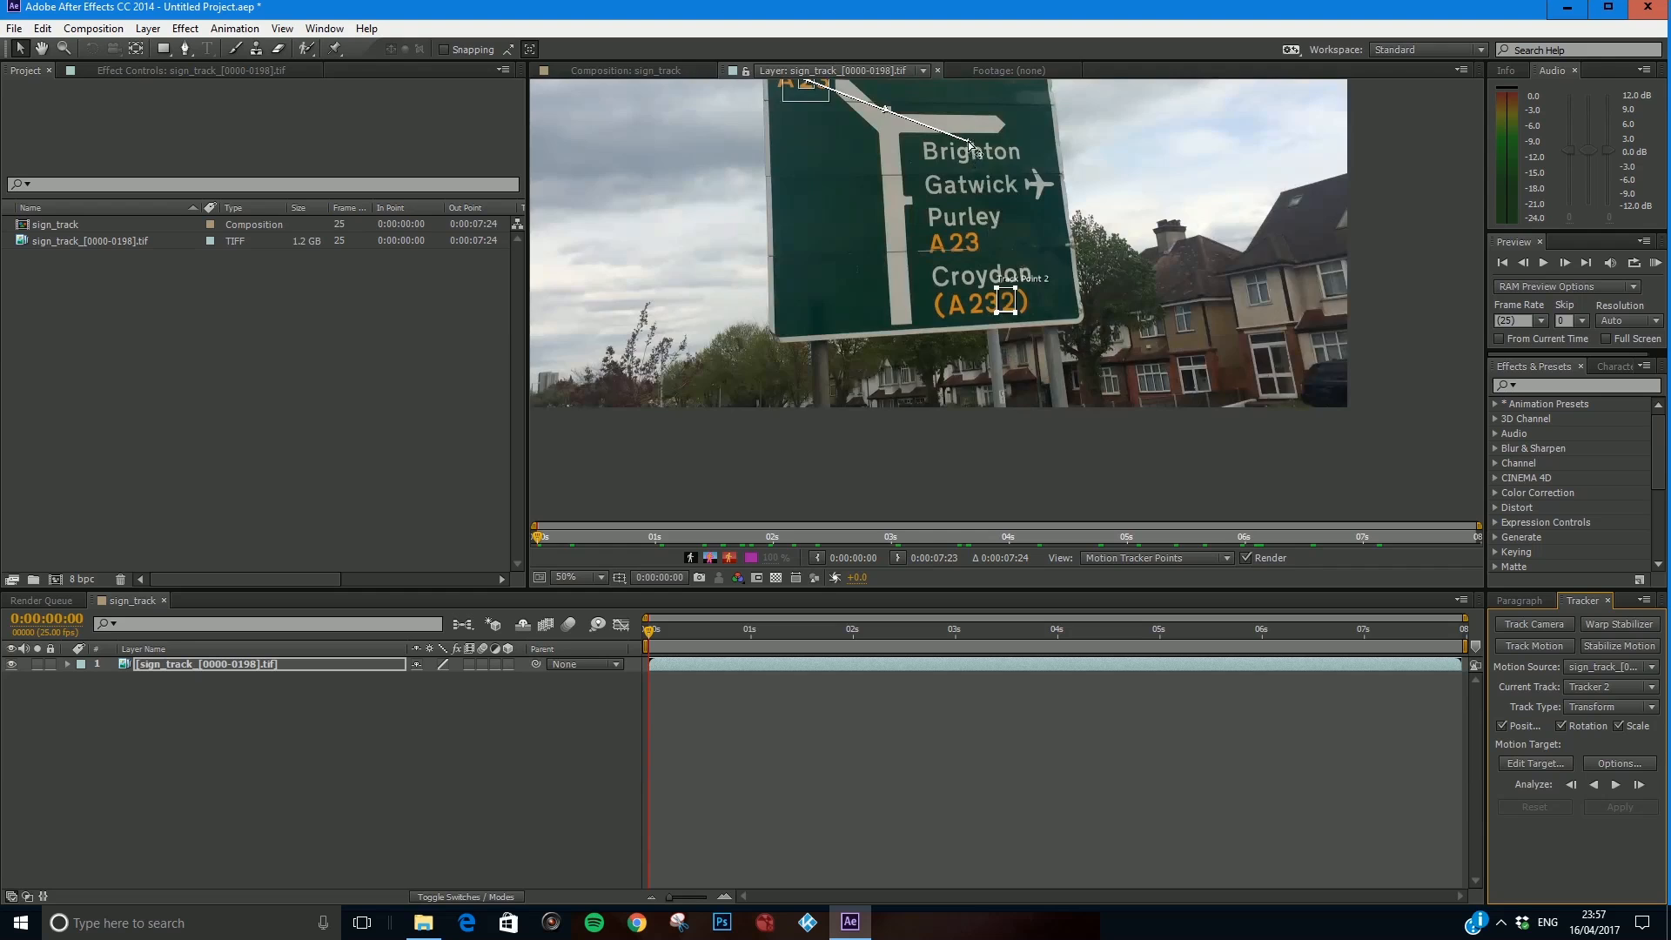
scroll(984, 182, "up", 2)
key("ctrl+z")
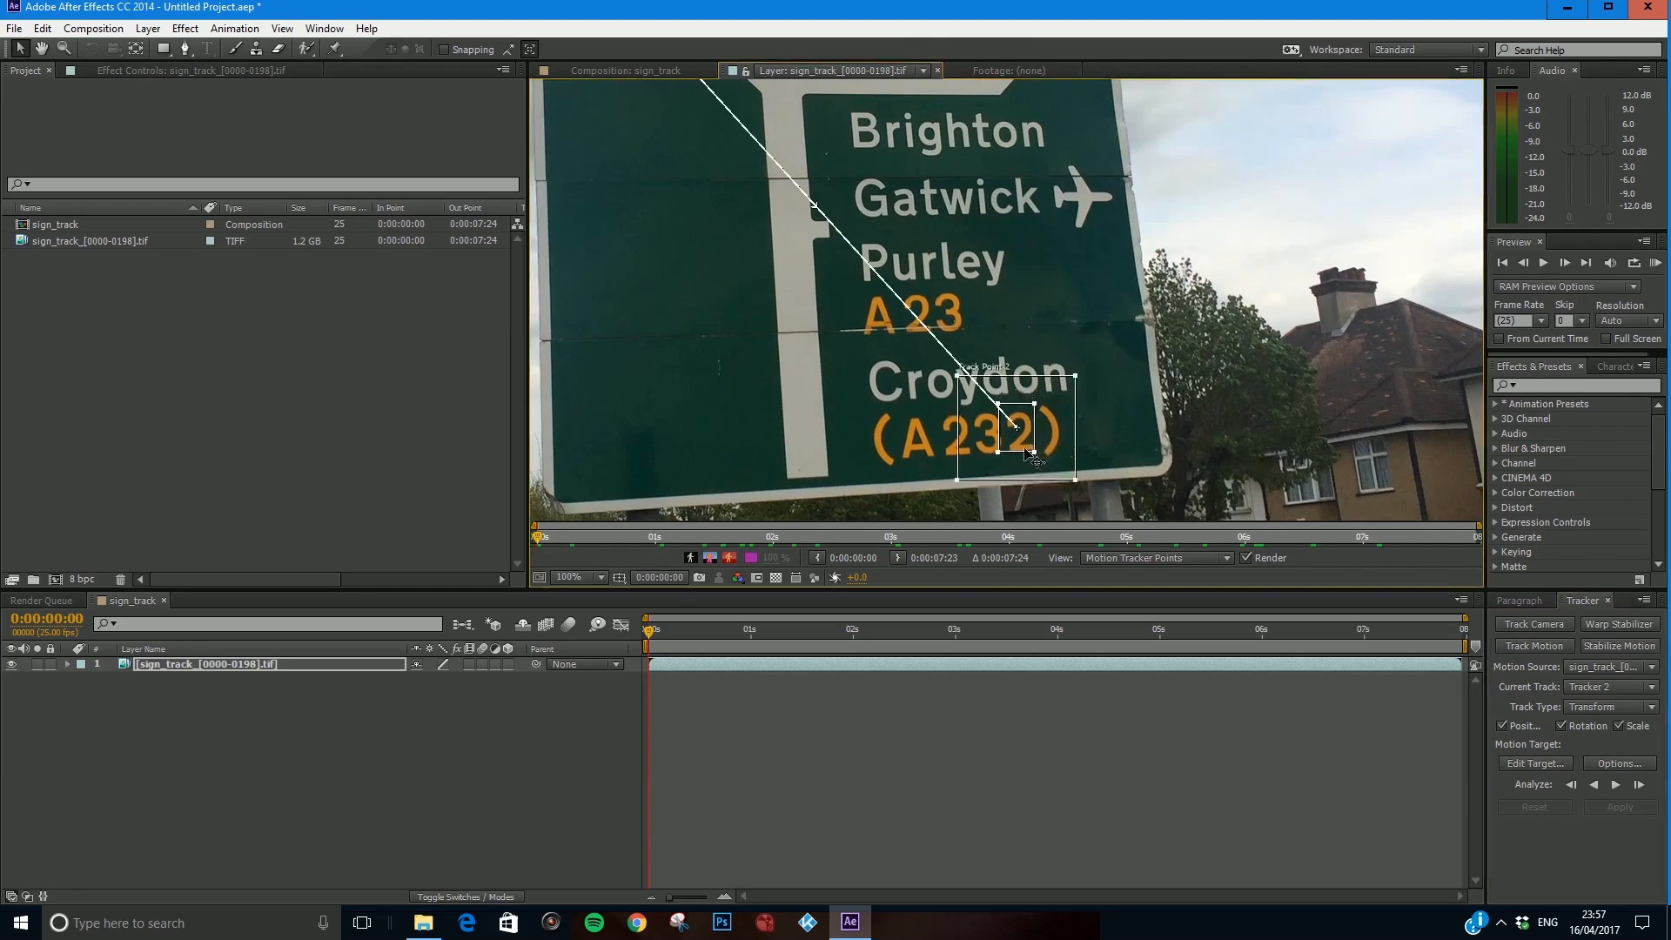
Widen Track Point 2's search region and fit its feature region closely to the last 2 of (A232).
left_click_drag(1025, 449, 1107, 484)
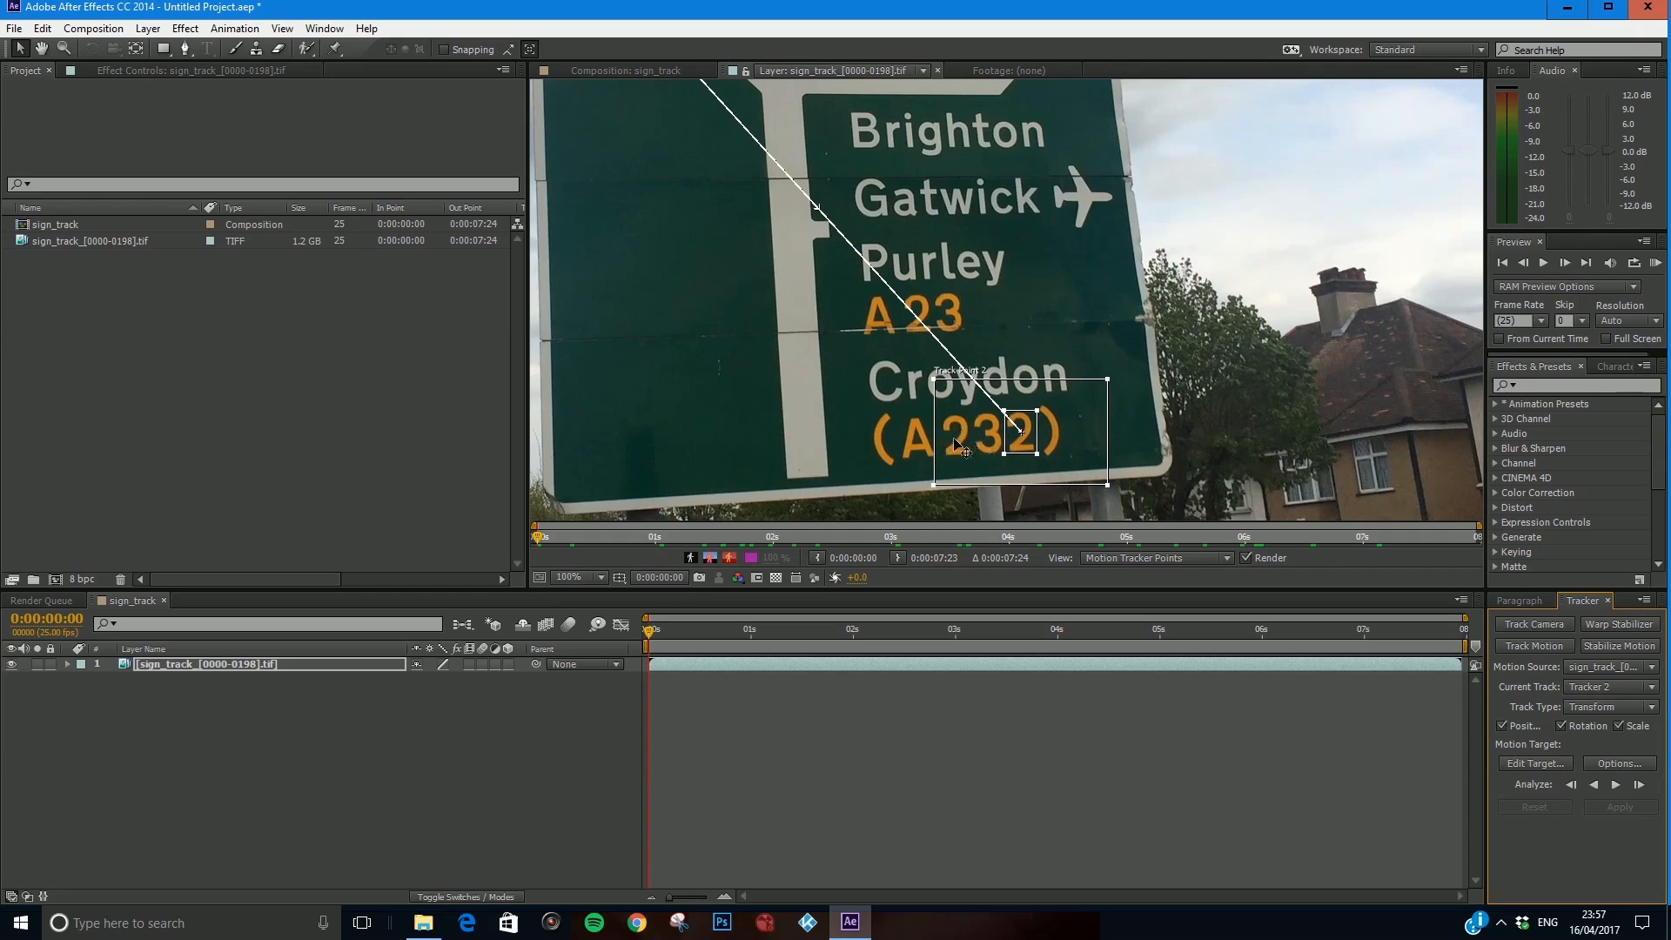
Shrink Track Point 2's search region to a close fit around the last 2 of (A232).
left_click_drag(1105, 485, 1058, 468)
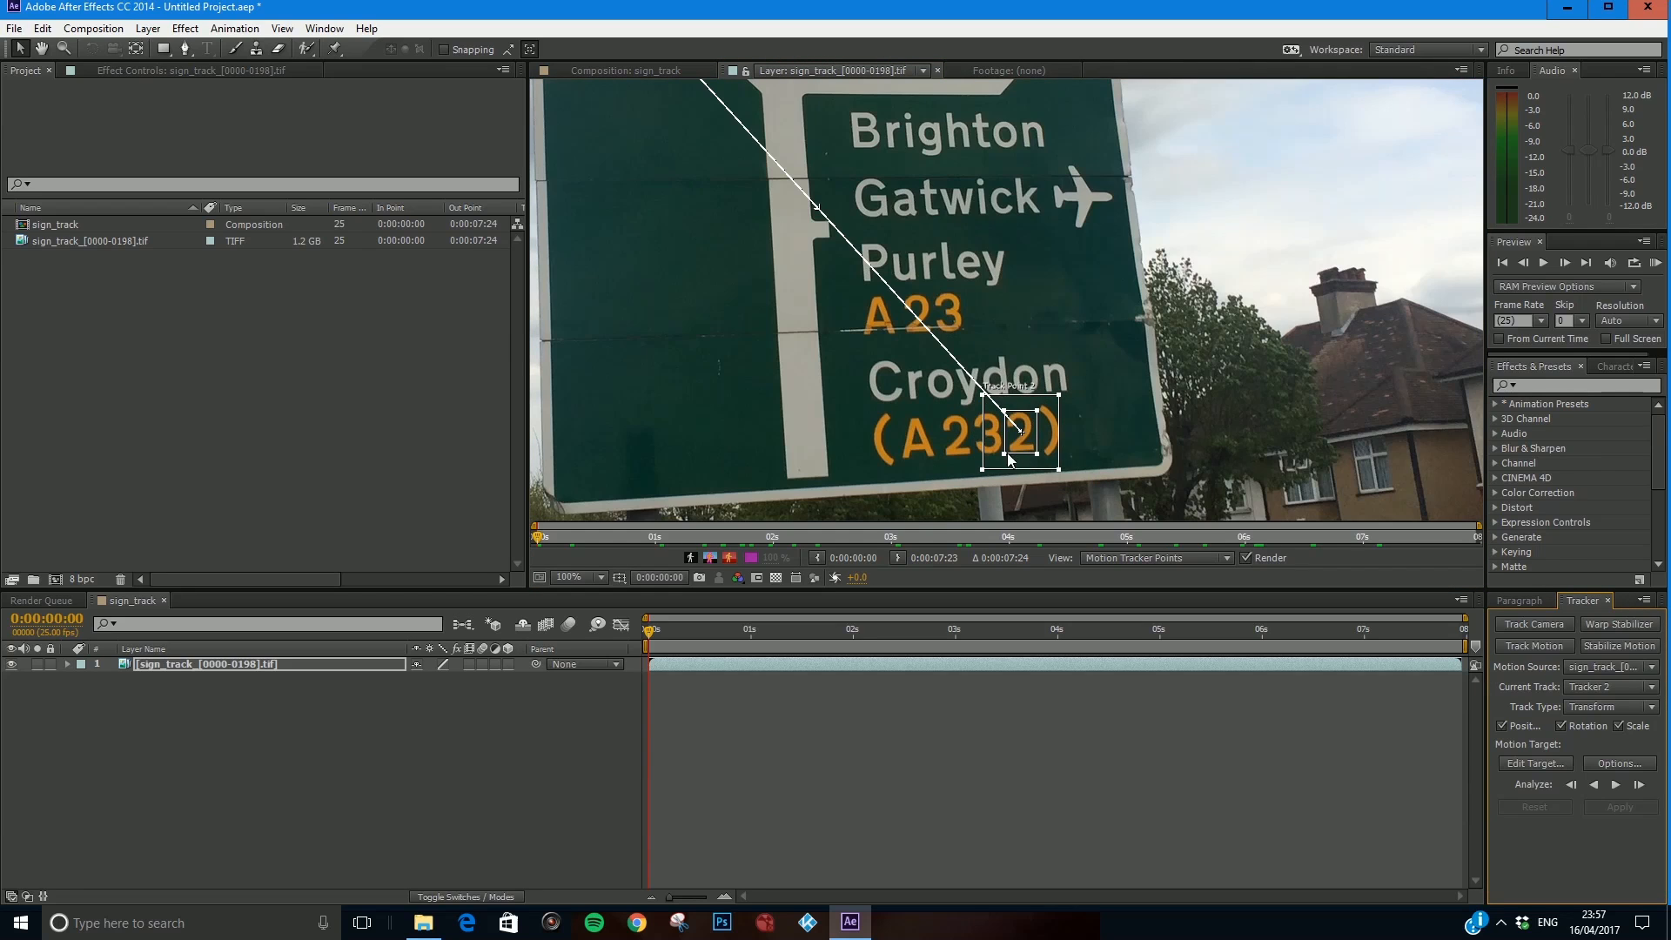
key("comma")
left_click_drag(950, 263, 967, 307)
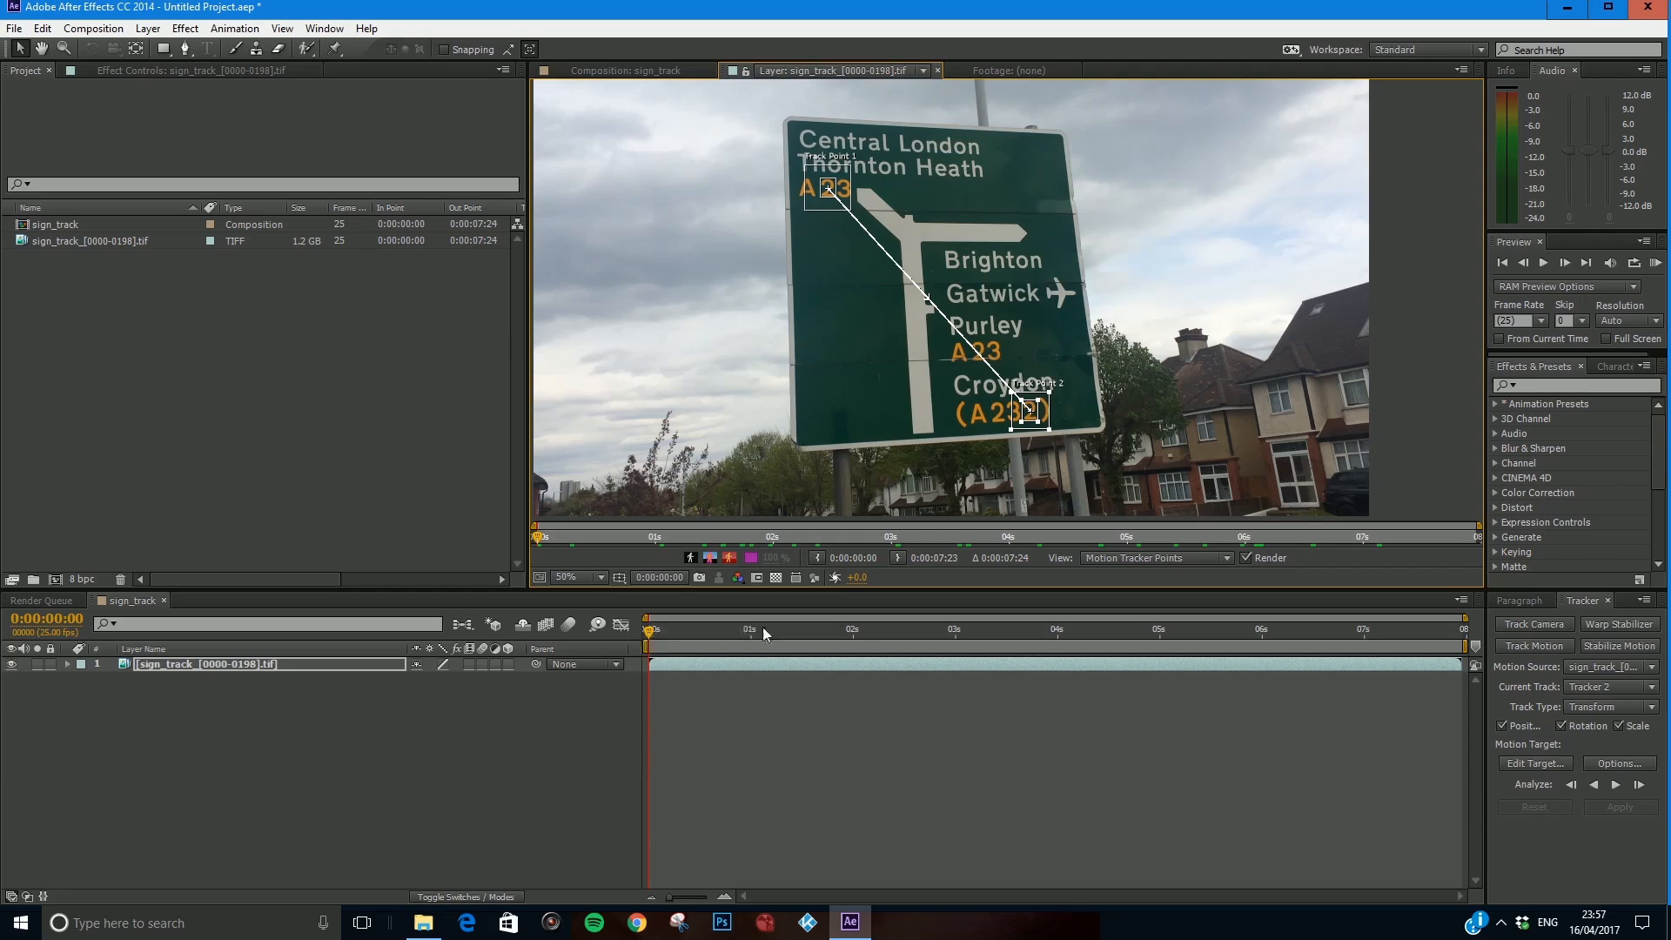
Analyze the track forward one frame at a time up to frame 8.
left_click(1638, 786)
left_click(1638, 785)
left_click(1638, 785)
left_click(1637, 786)
left_click(1638, 786)
left_click(1638, 785)
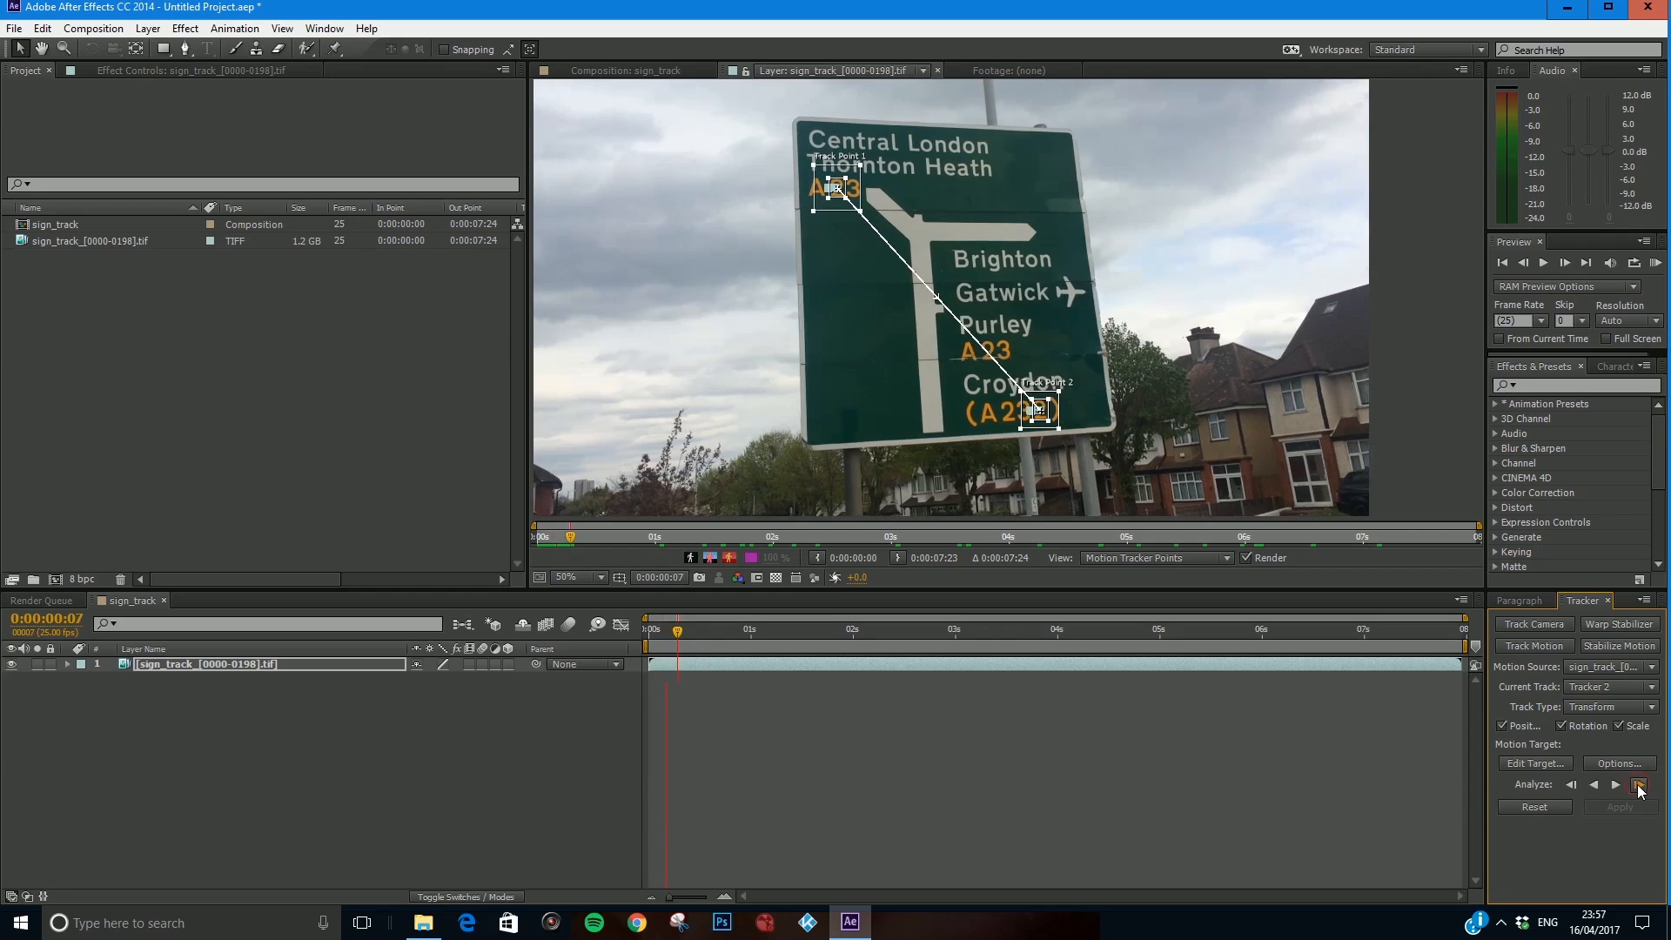
left_click(1638, 786)
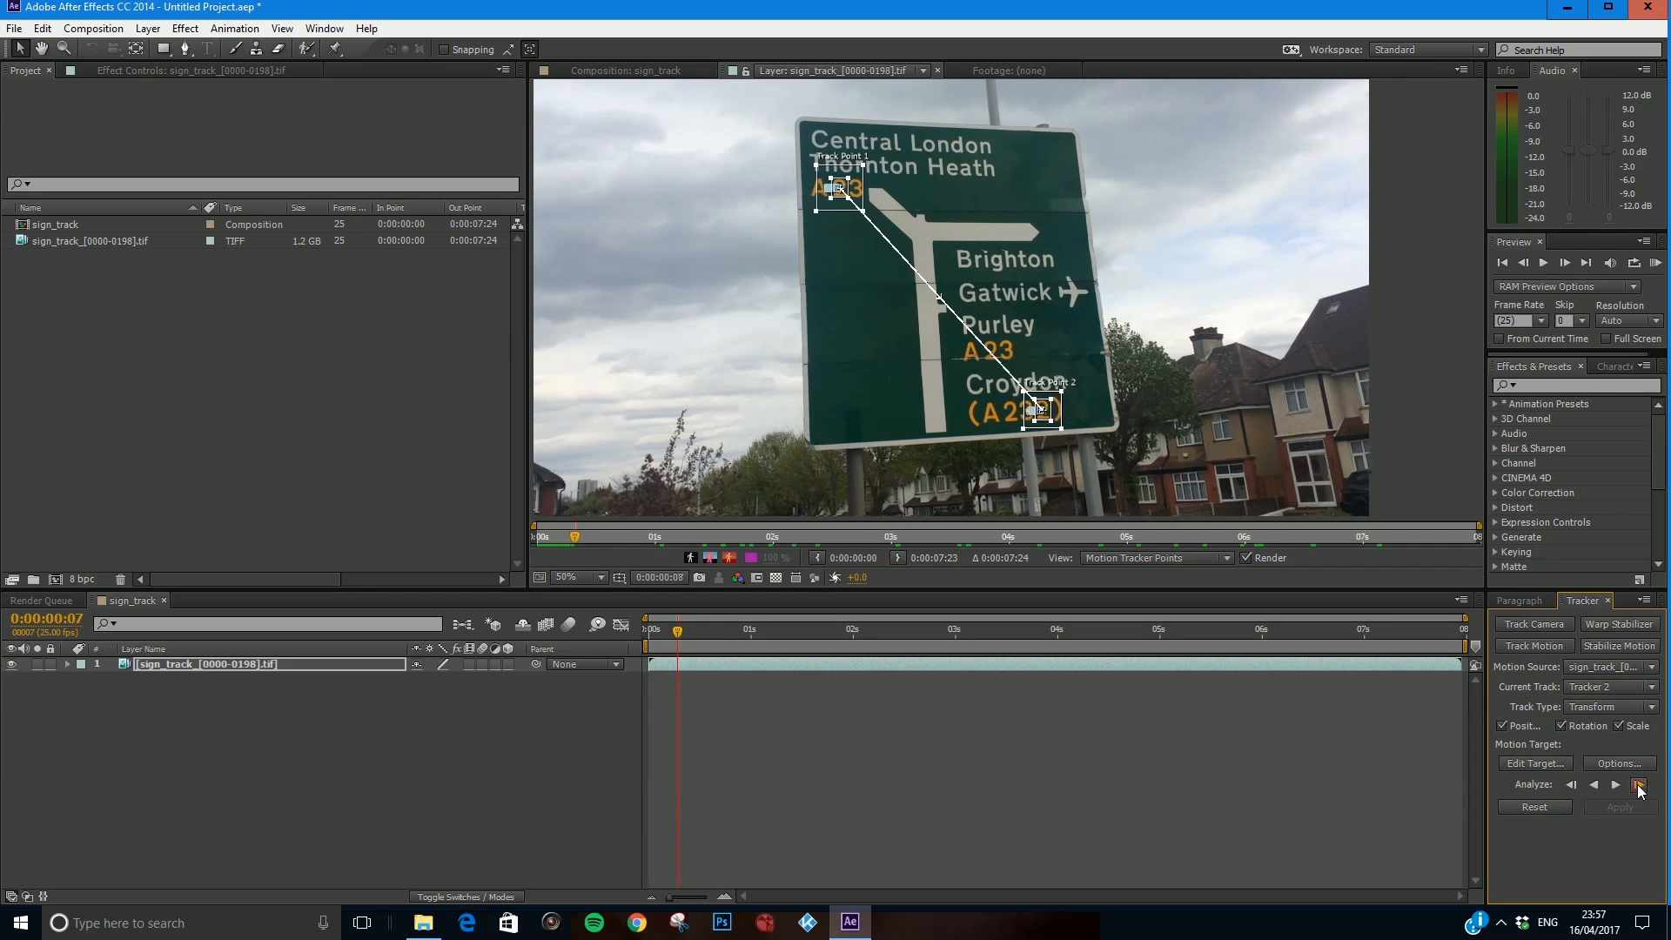
Check Track Point 2 up close, advance to frame 9, and analyze forward through the rest of the clip.
scroll(1036, 366, "up", 2)
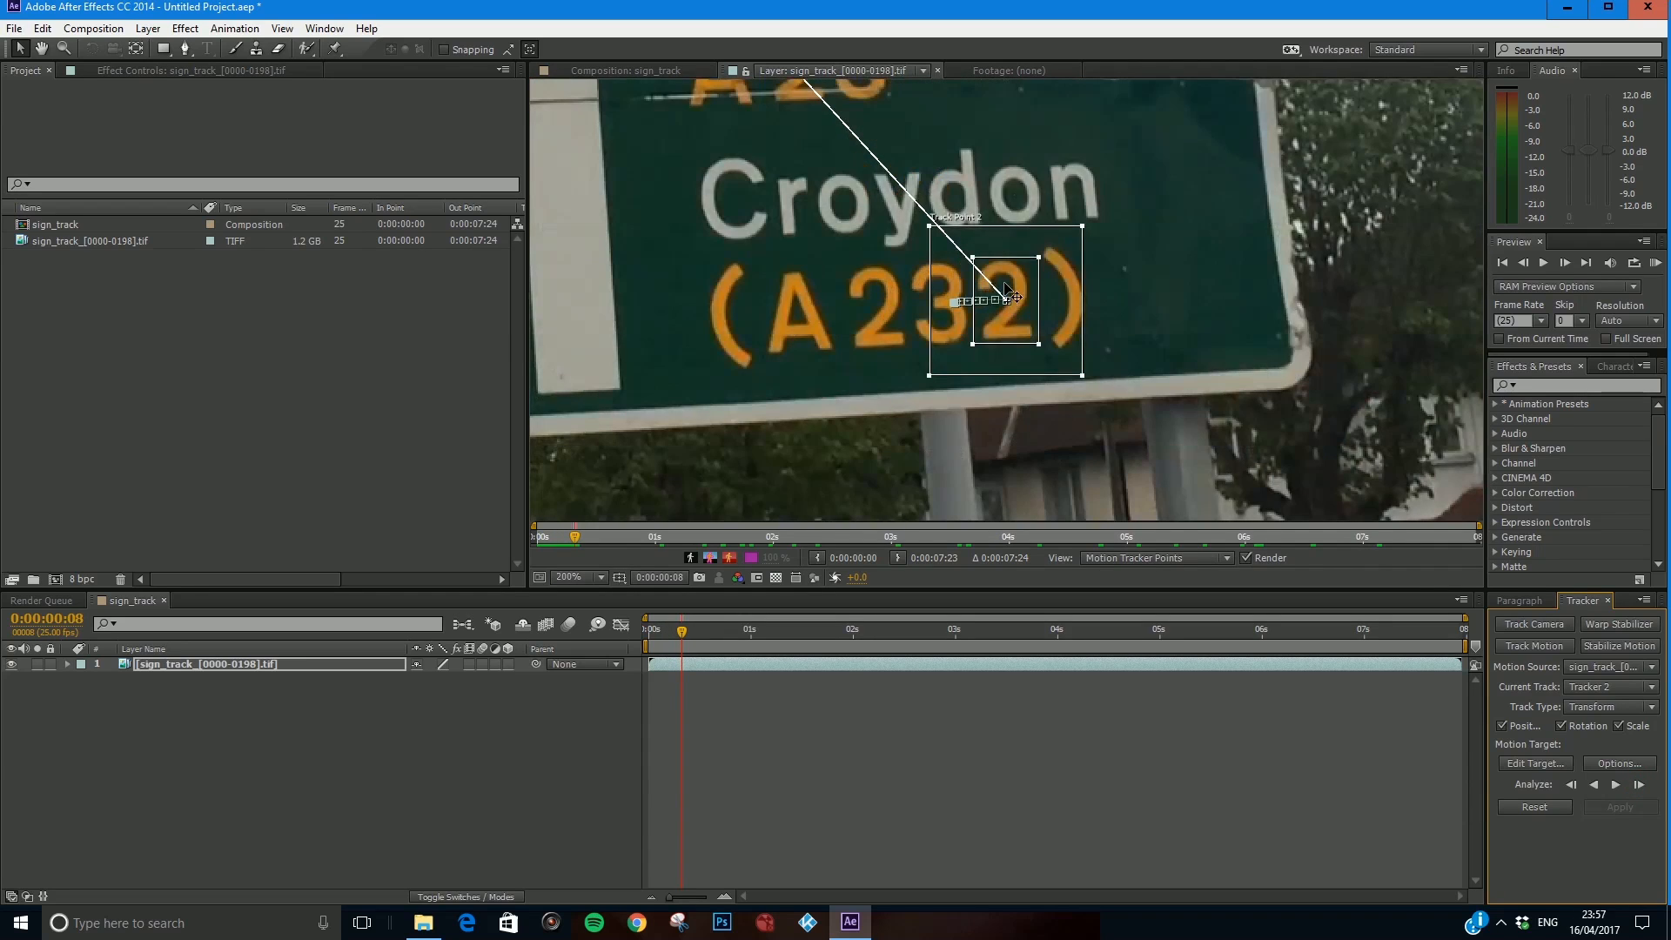
mouse_move(681, 633)
left_mouse_down()
mouse_move(656, 633)
mouse_move(685, 633)
left_mouse_up()
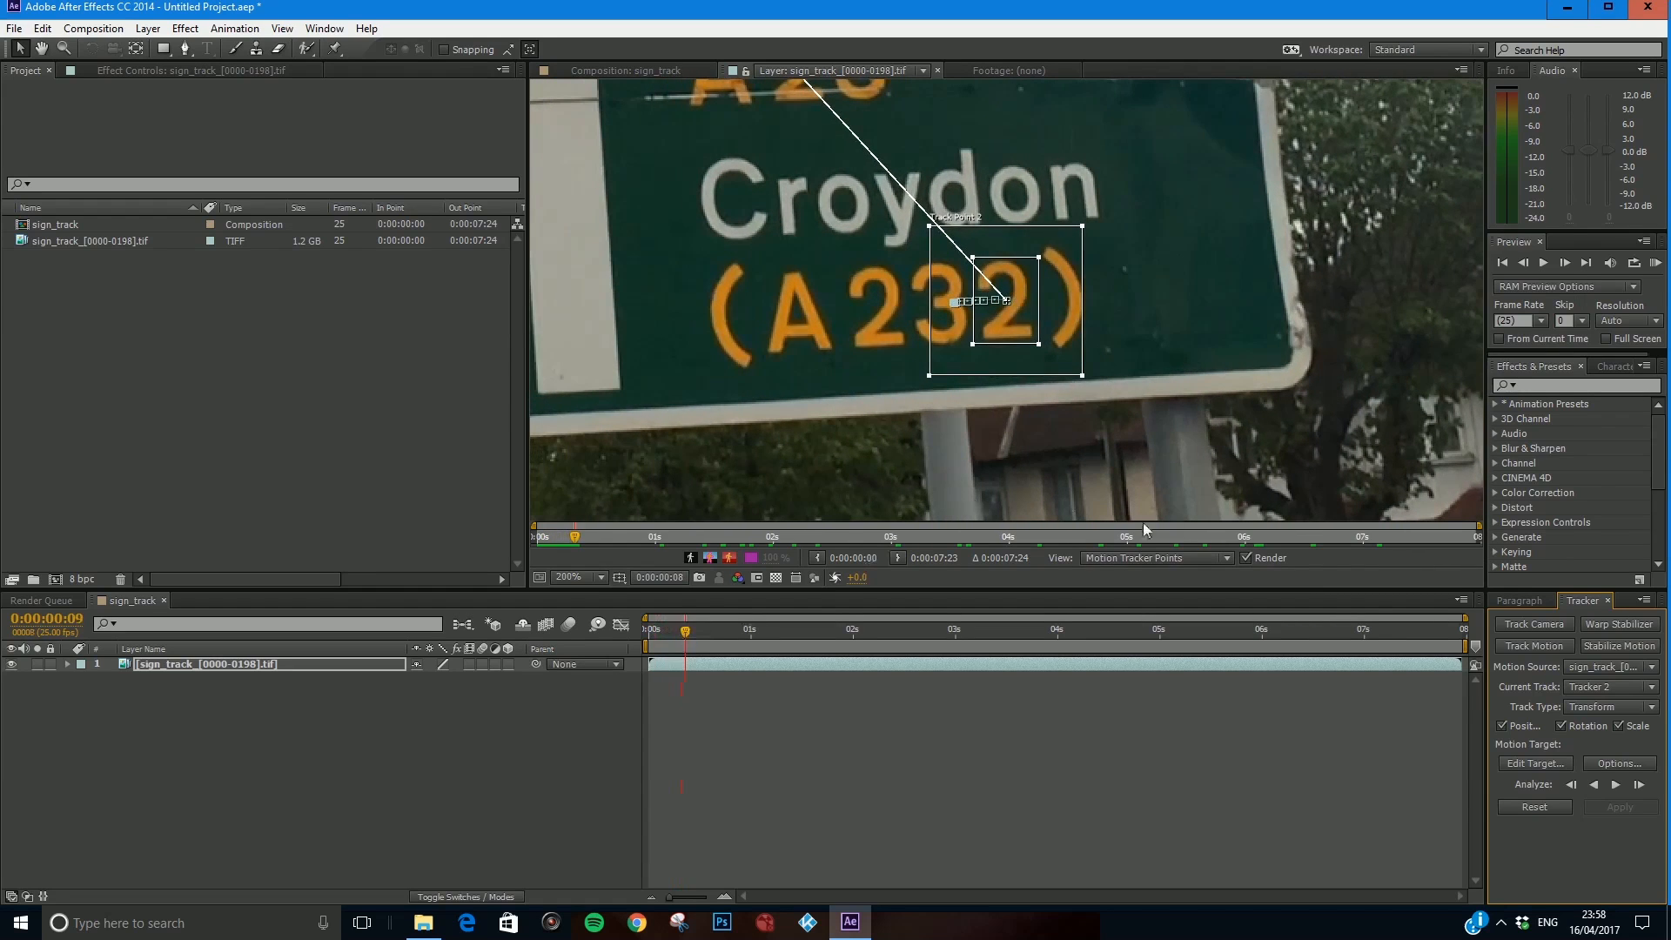
scroll(930, 364, "down", 6)
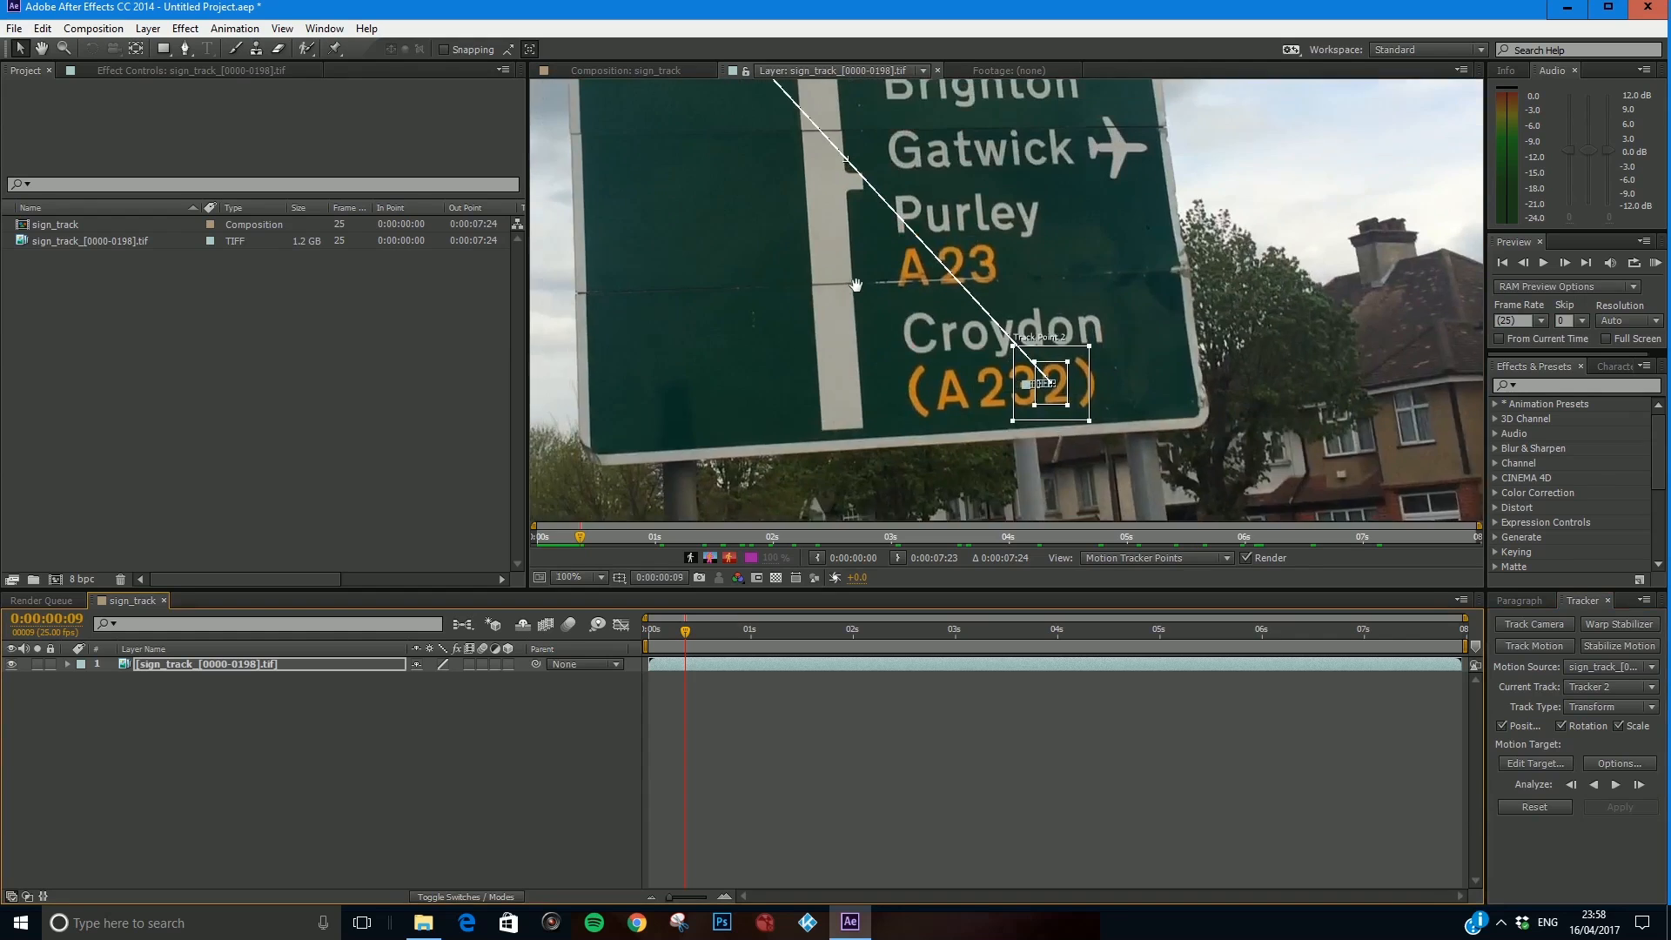
scroll(951, 264, "up", 2)
left_click_drag(949, 263, 1028, 371)
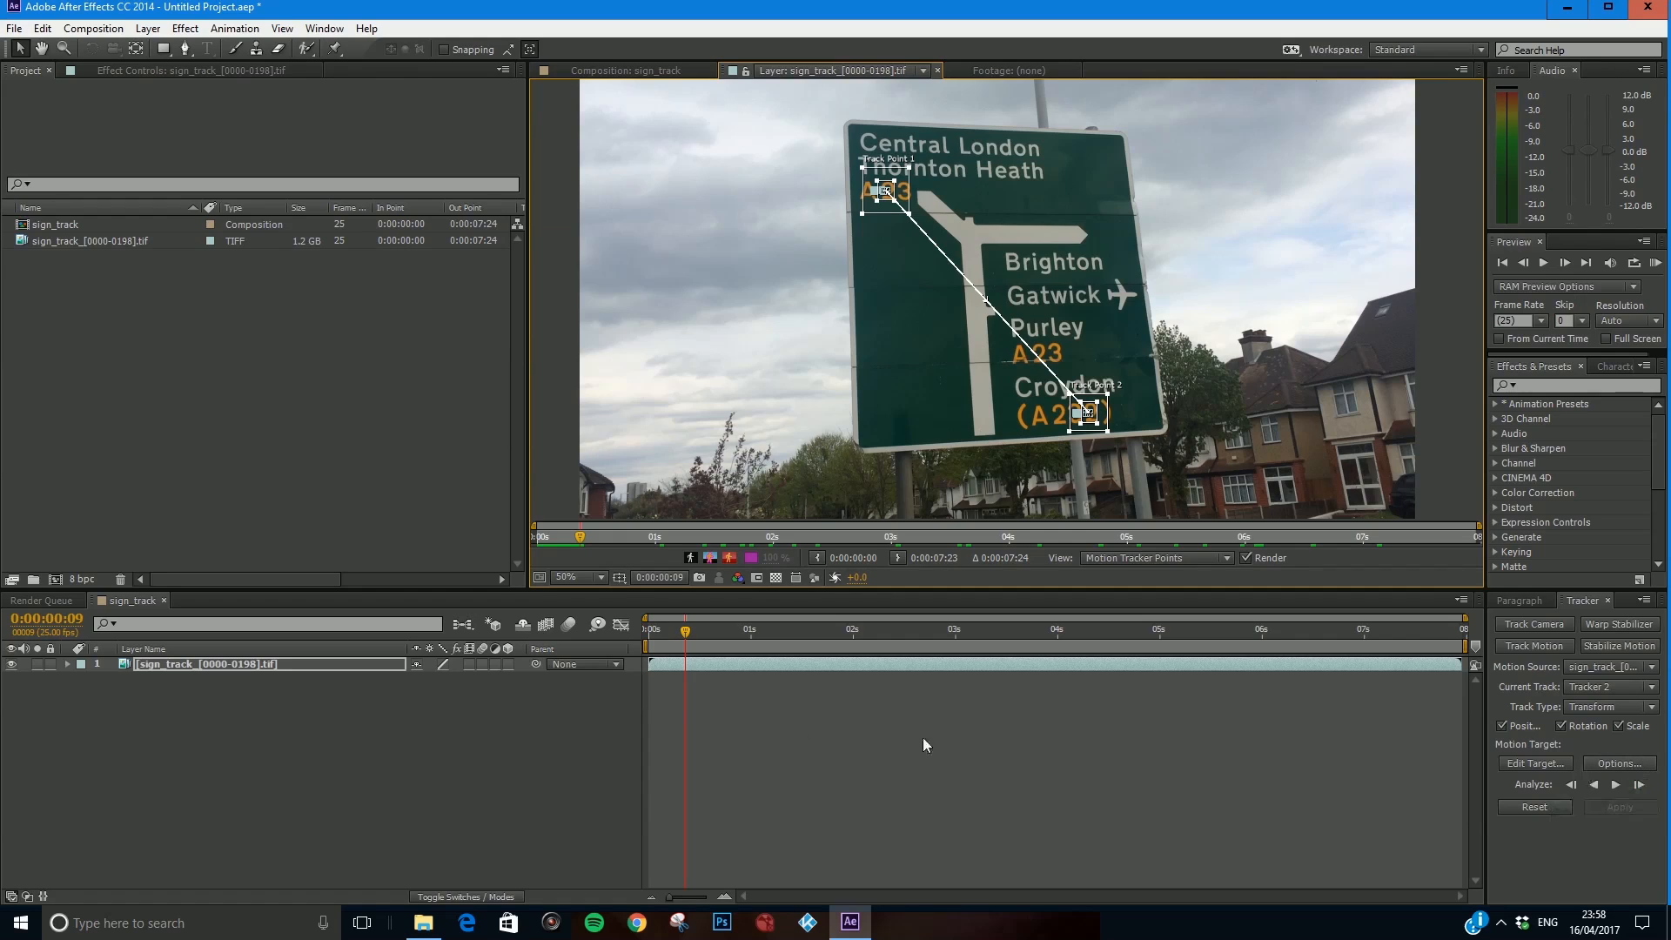
left_click(1616, 786)
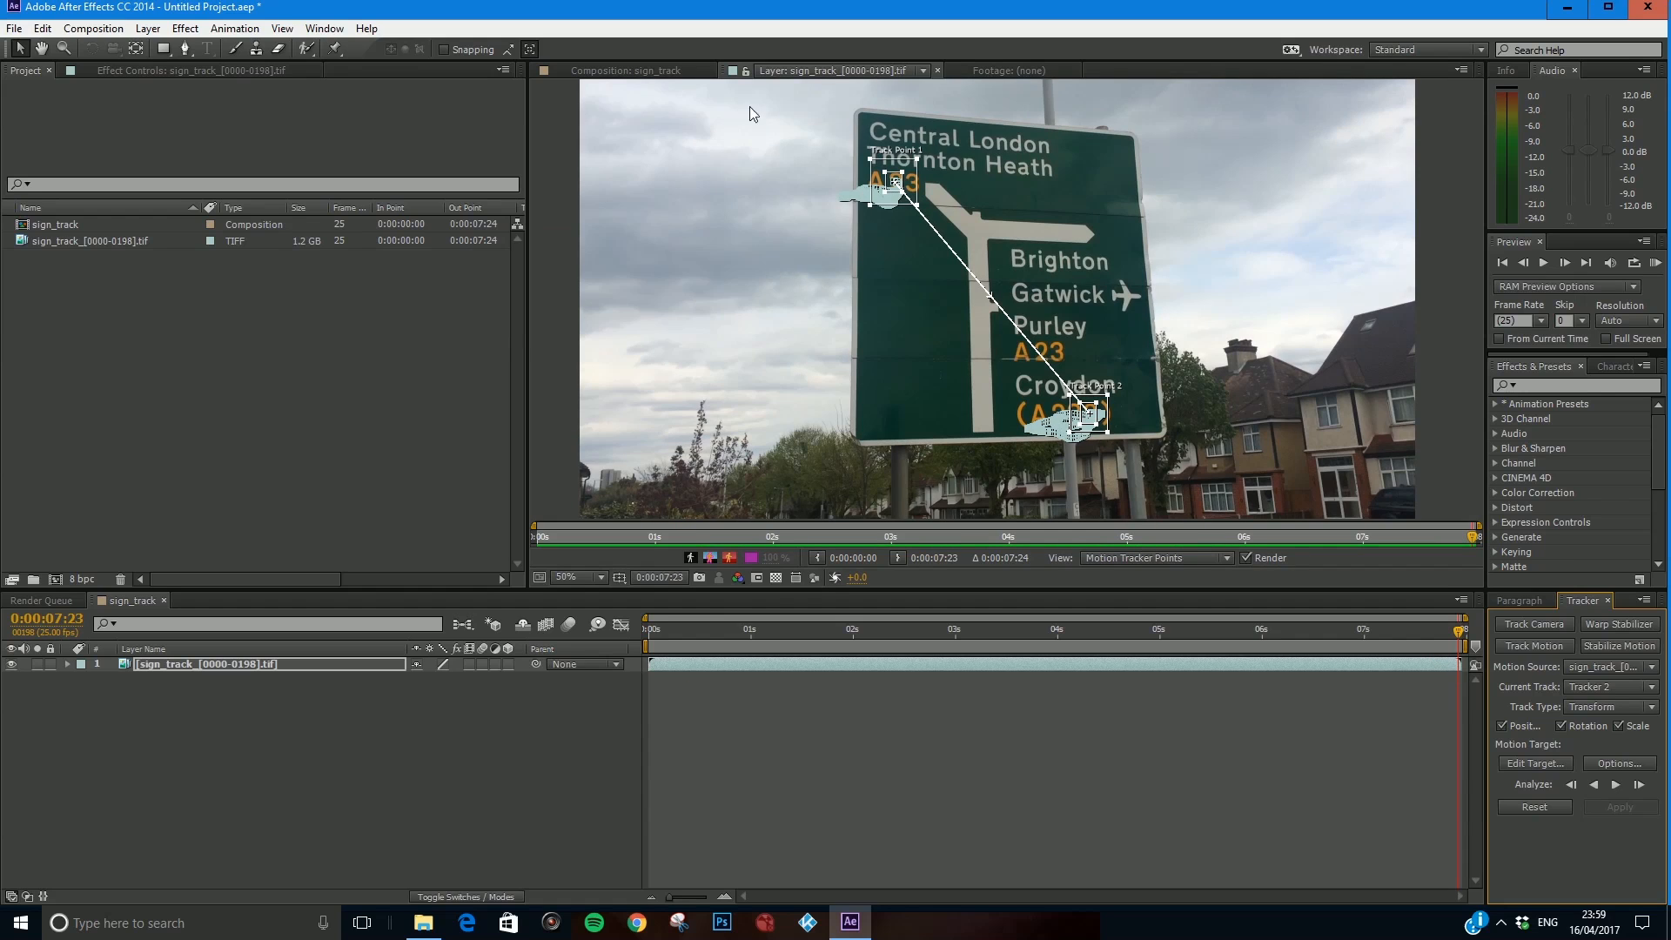
Examine how both track points follow the sign by scrubbing the clip, and return to the first frame.
scroll(1079, 438, "up", 4)
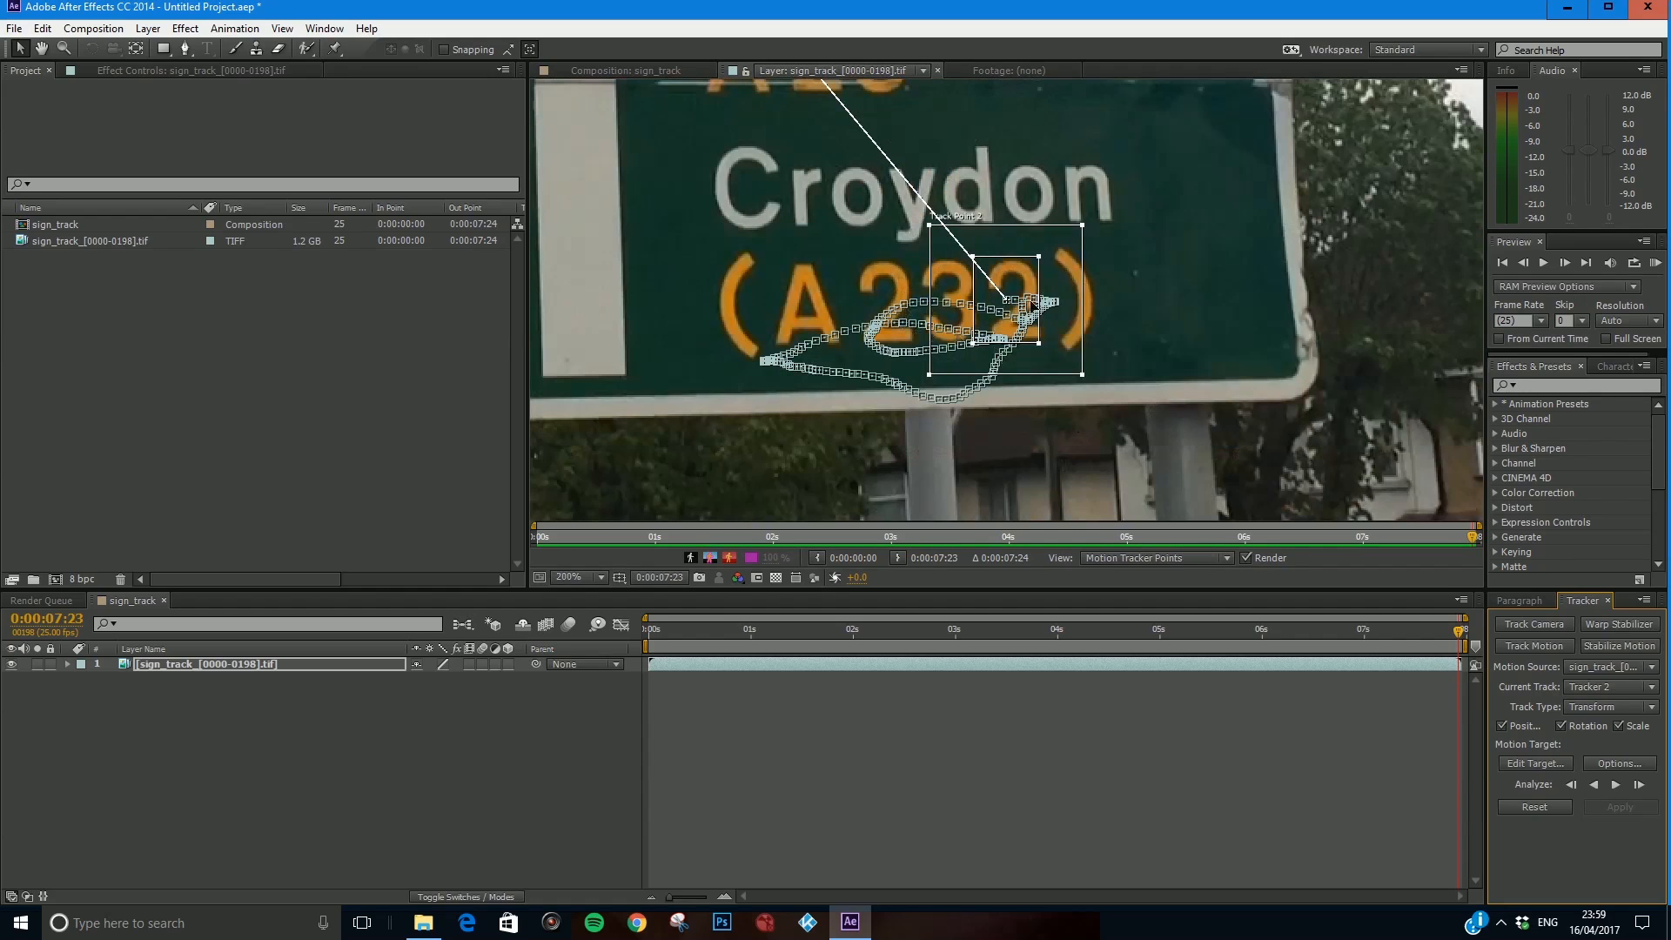
left_click_drag(1368, 647, 1440, 580)
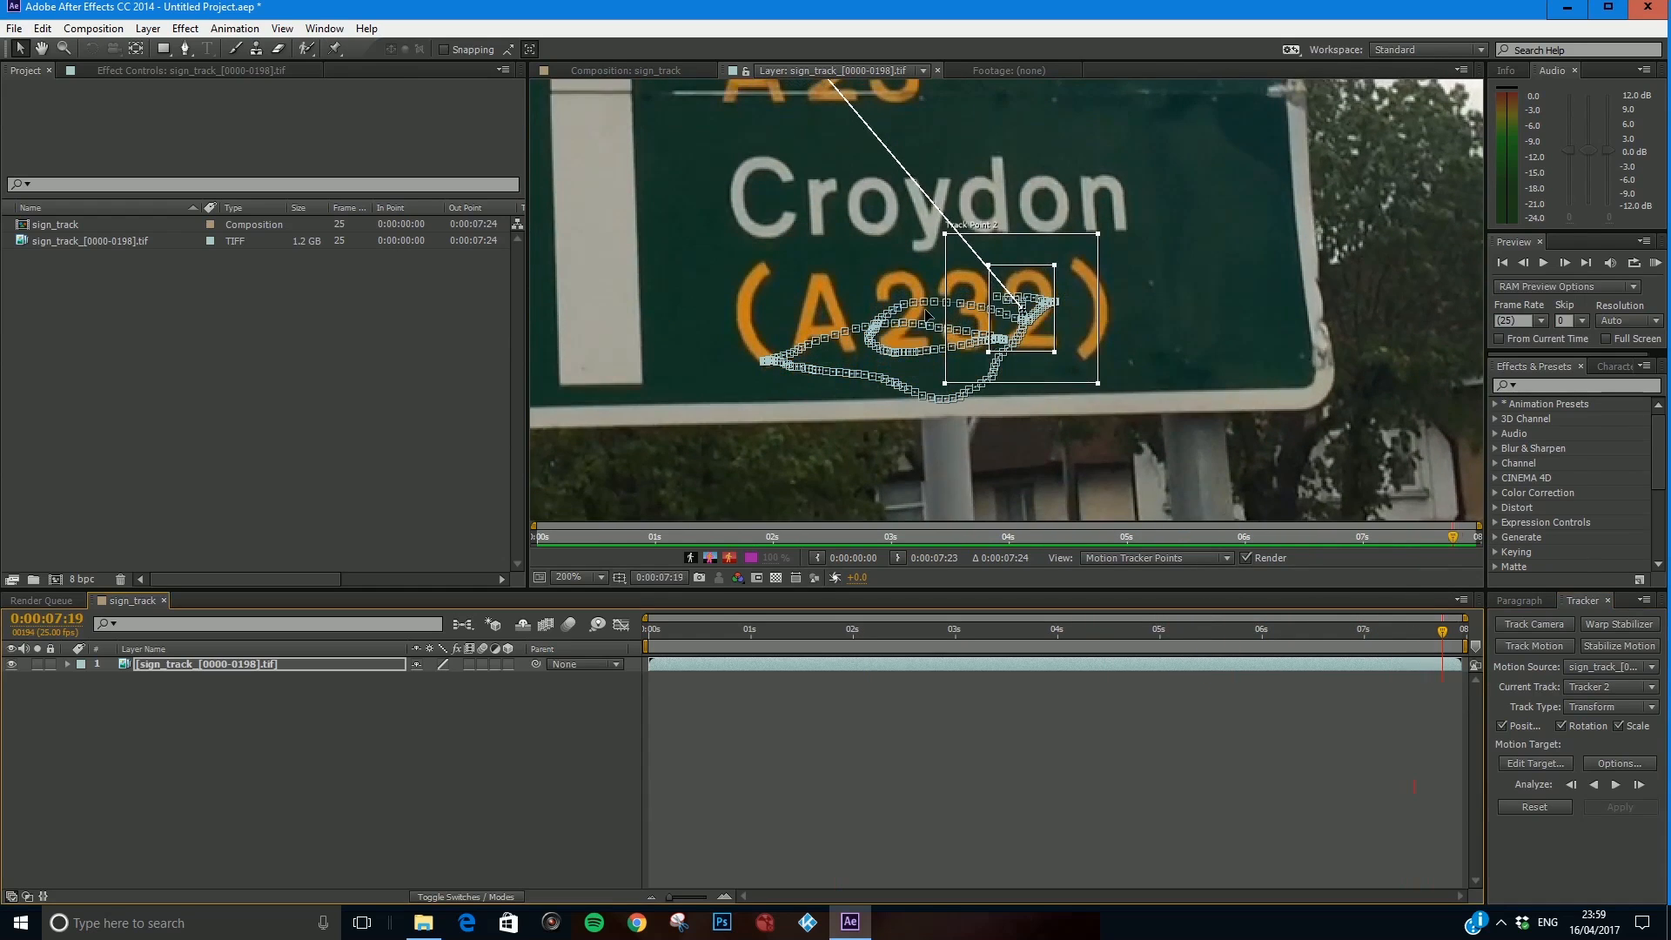
scroll(916, 296, "down", 5)
scroll(916, 228, "up", 2)
left_click_drag(928, 263, 998, 365)
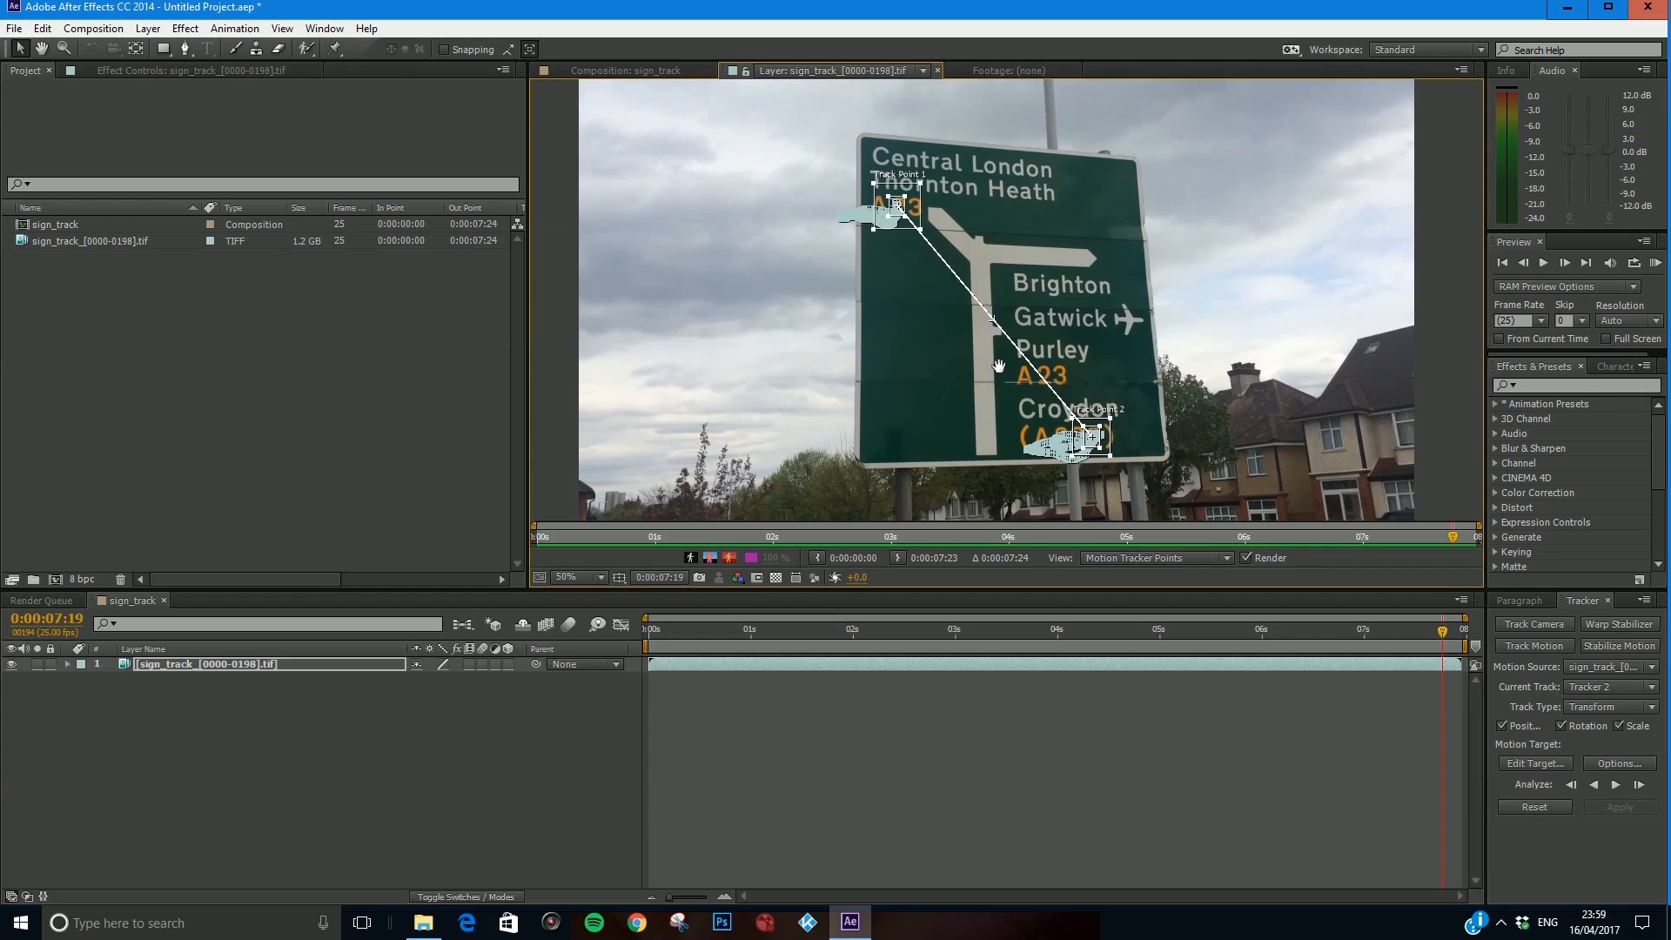
left_click_drag(666, 630, 628, 636)
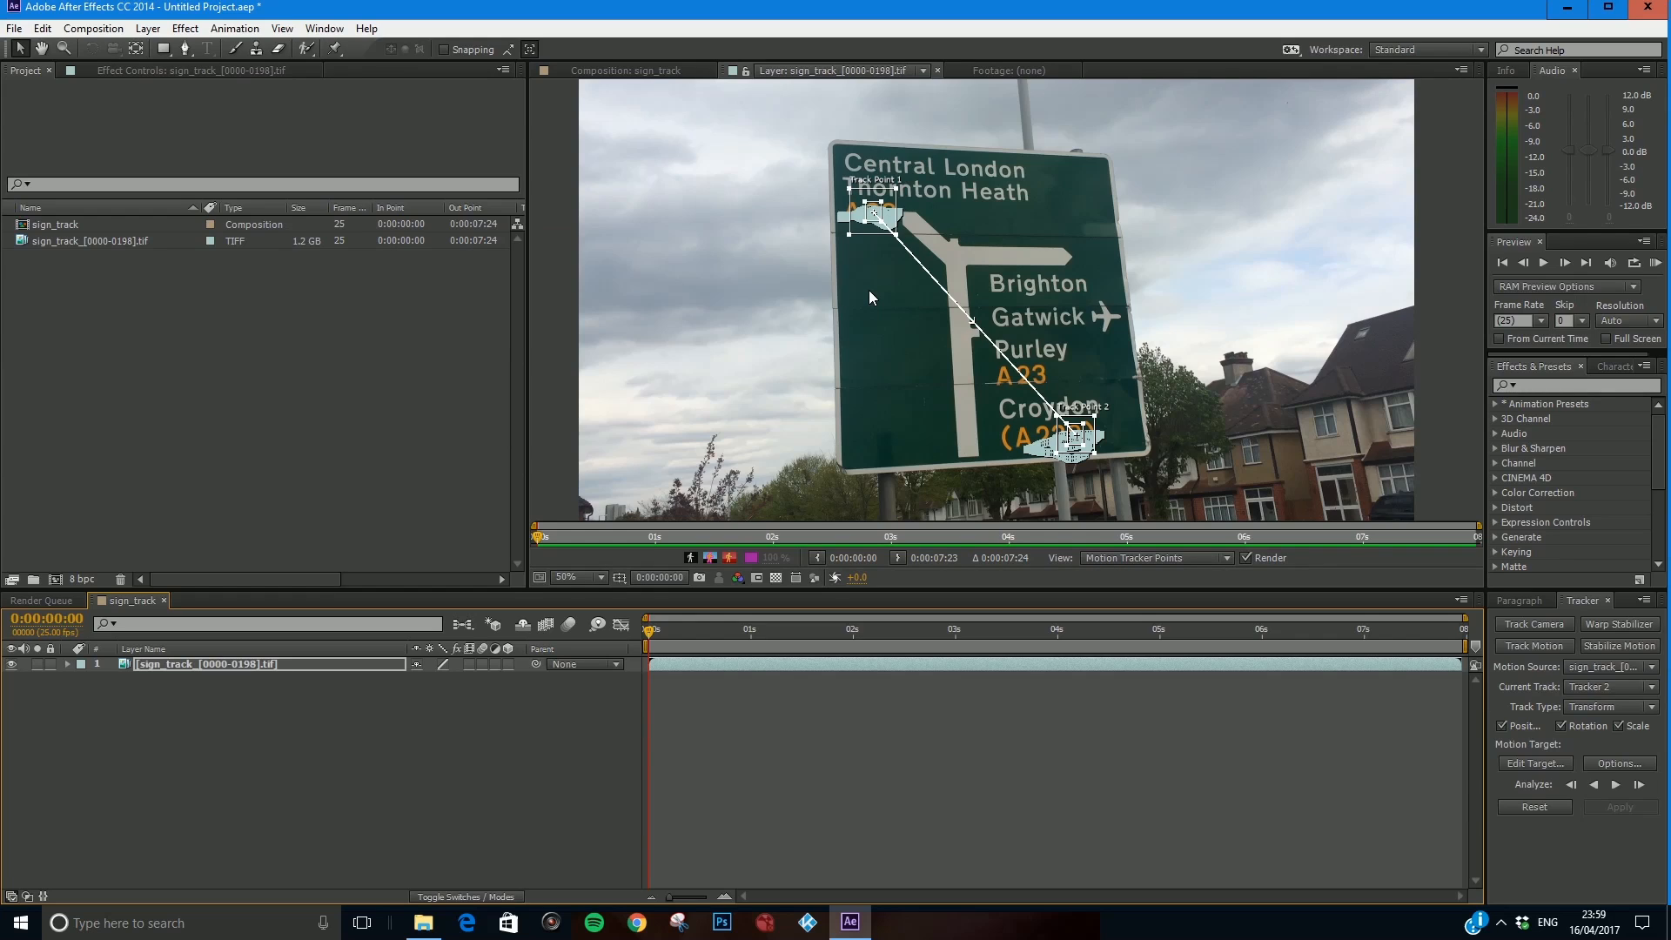
left_click_drag(653, 630, 1023, 513)
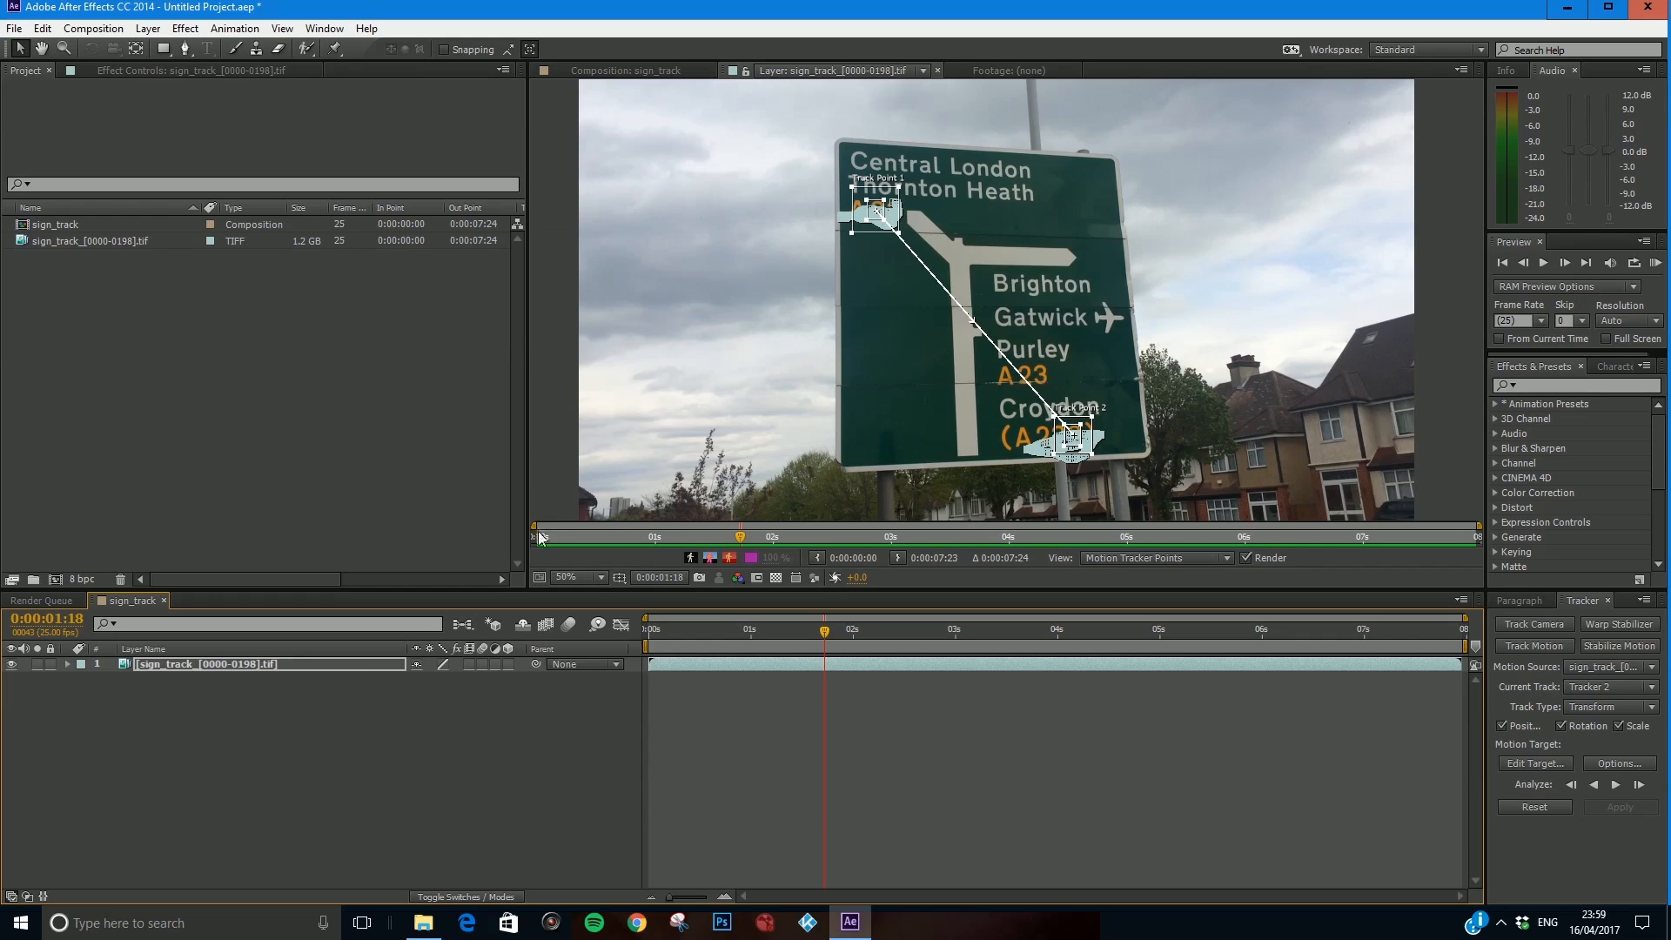
left_click_drag(827, 639, 623, 668)
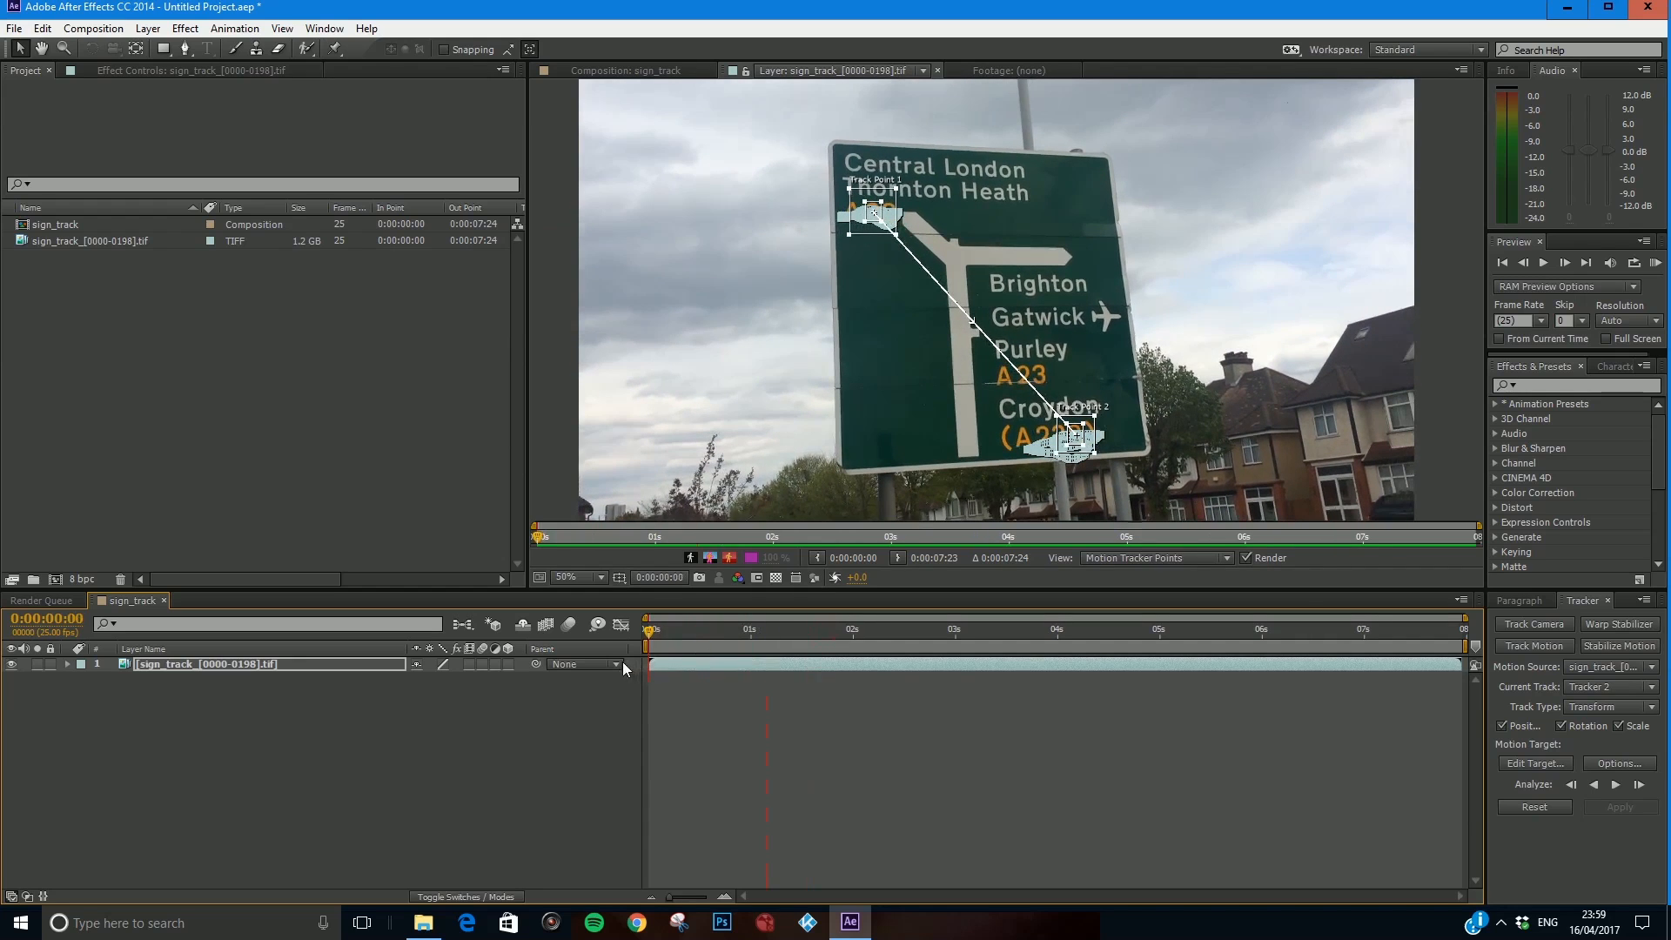
left_click(93, 28)
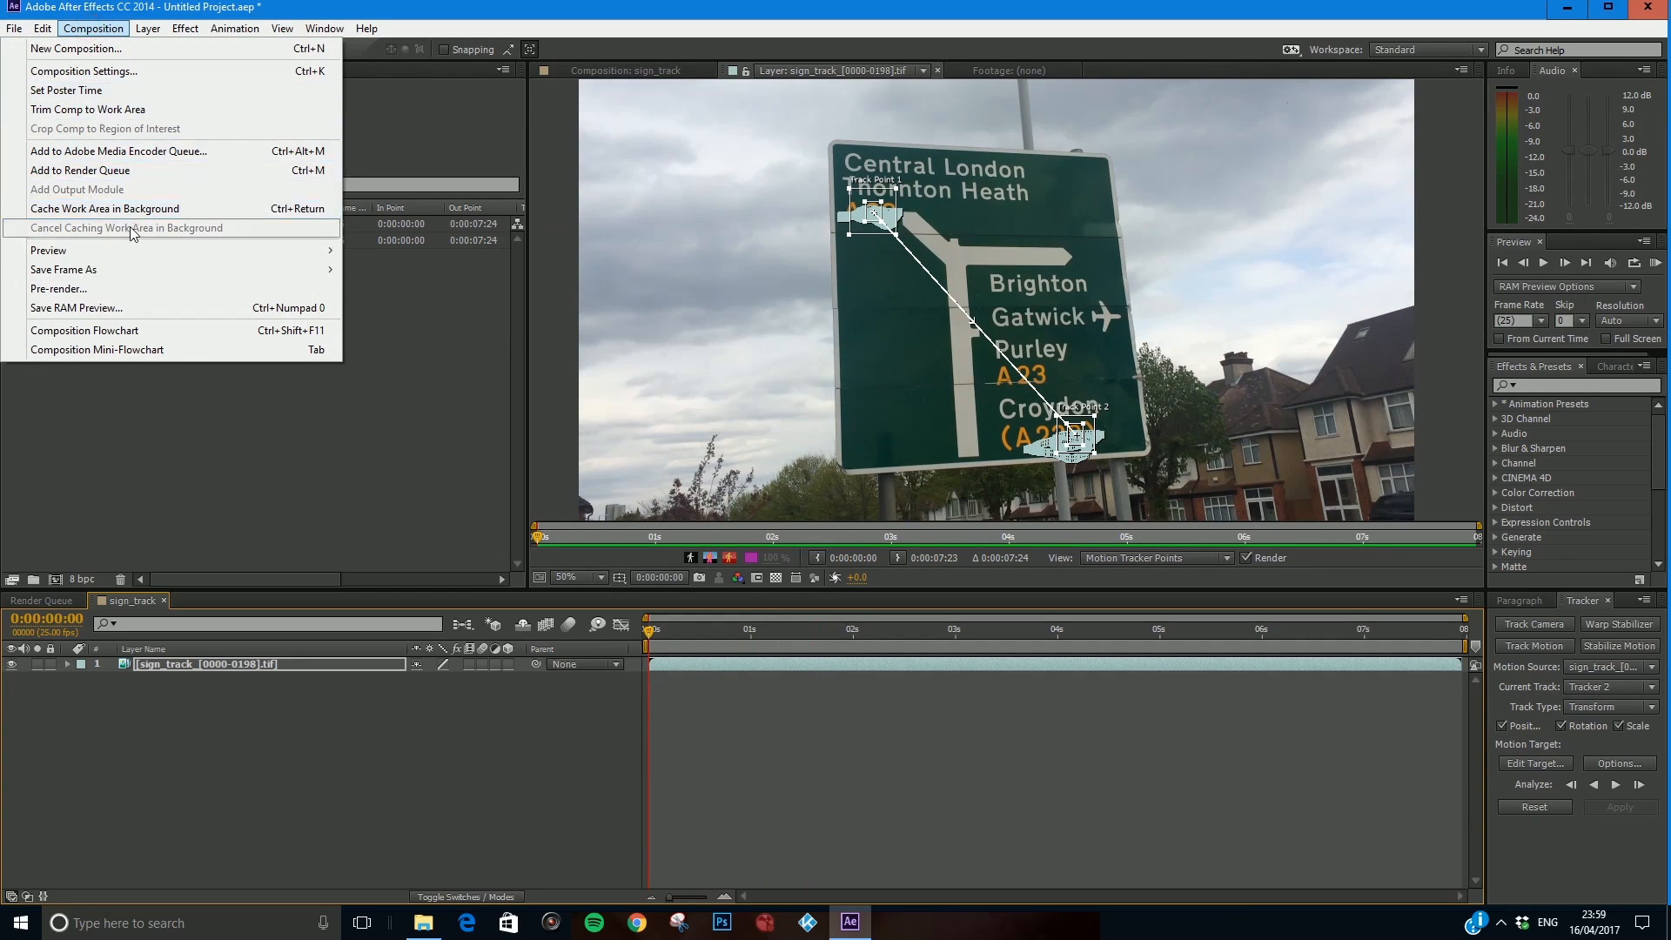
mouse_move(132, 275)
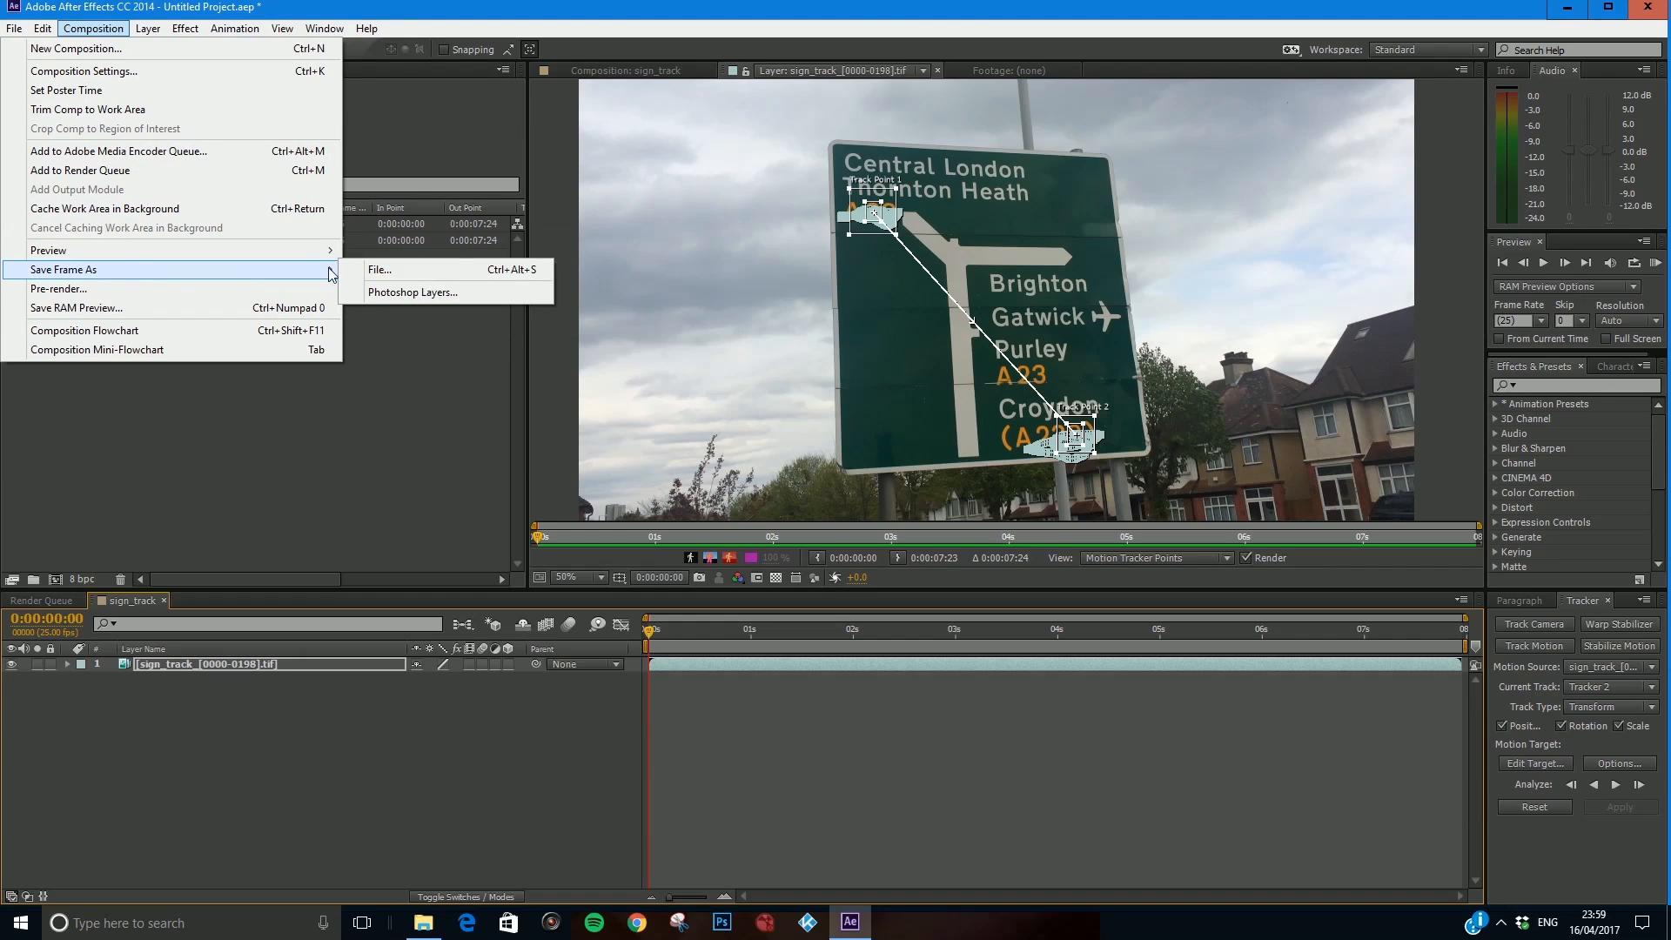
left_click(361, 272)
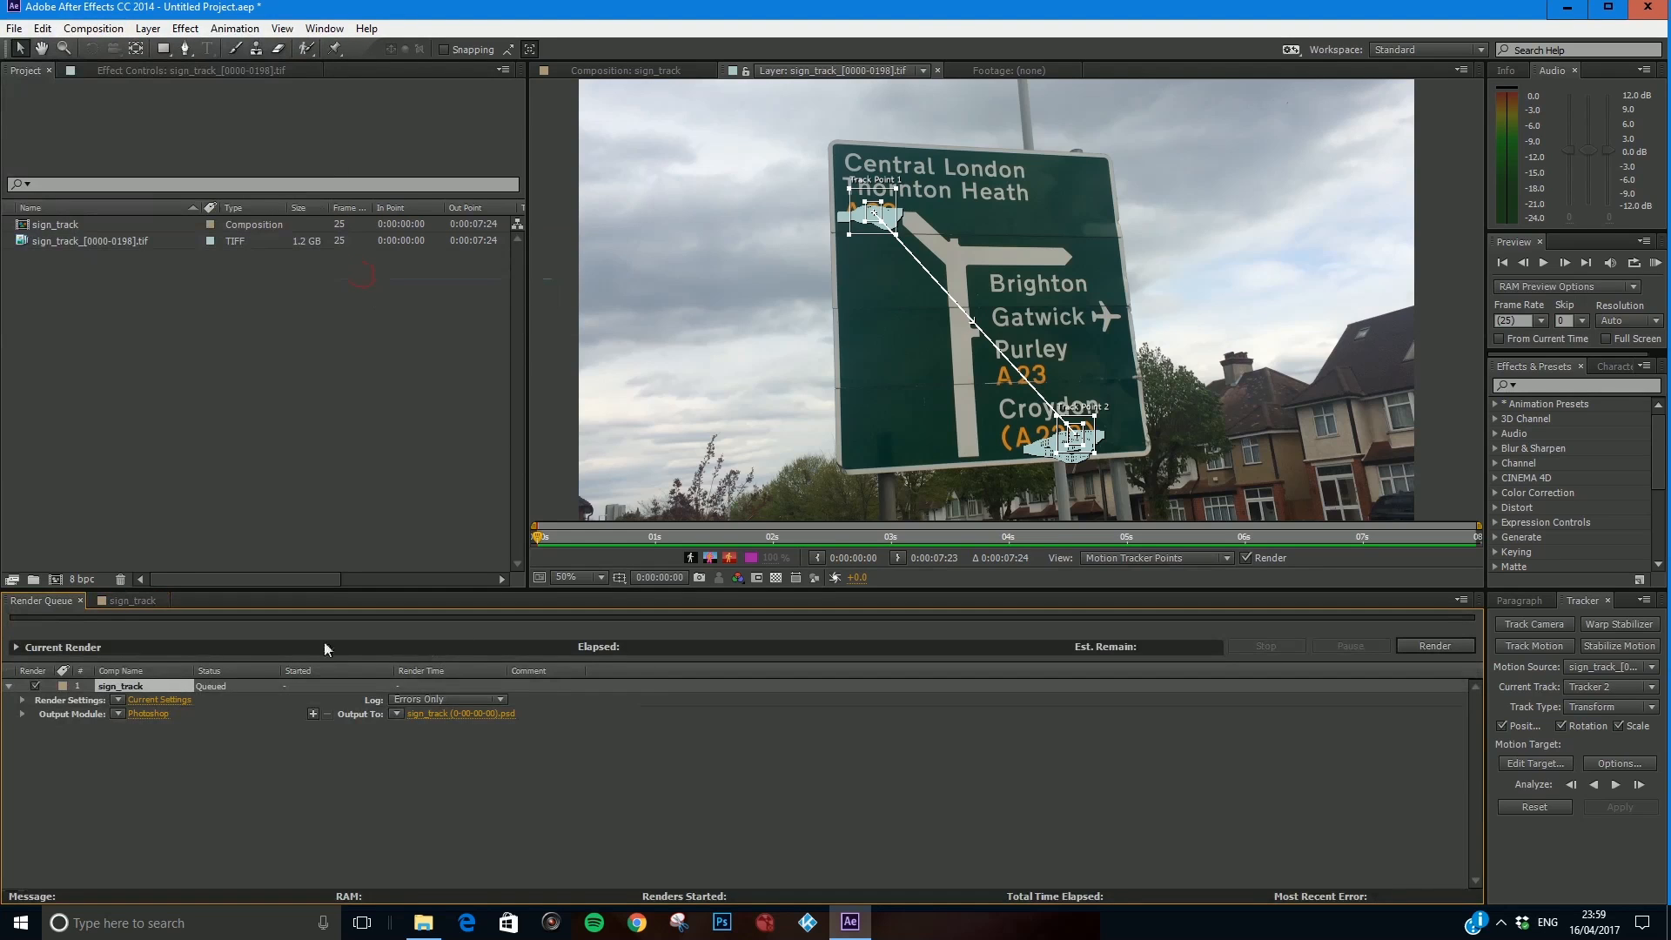
left_click(128, 601)
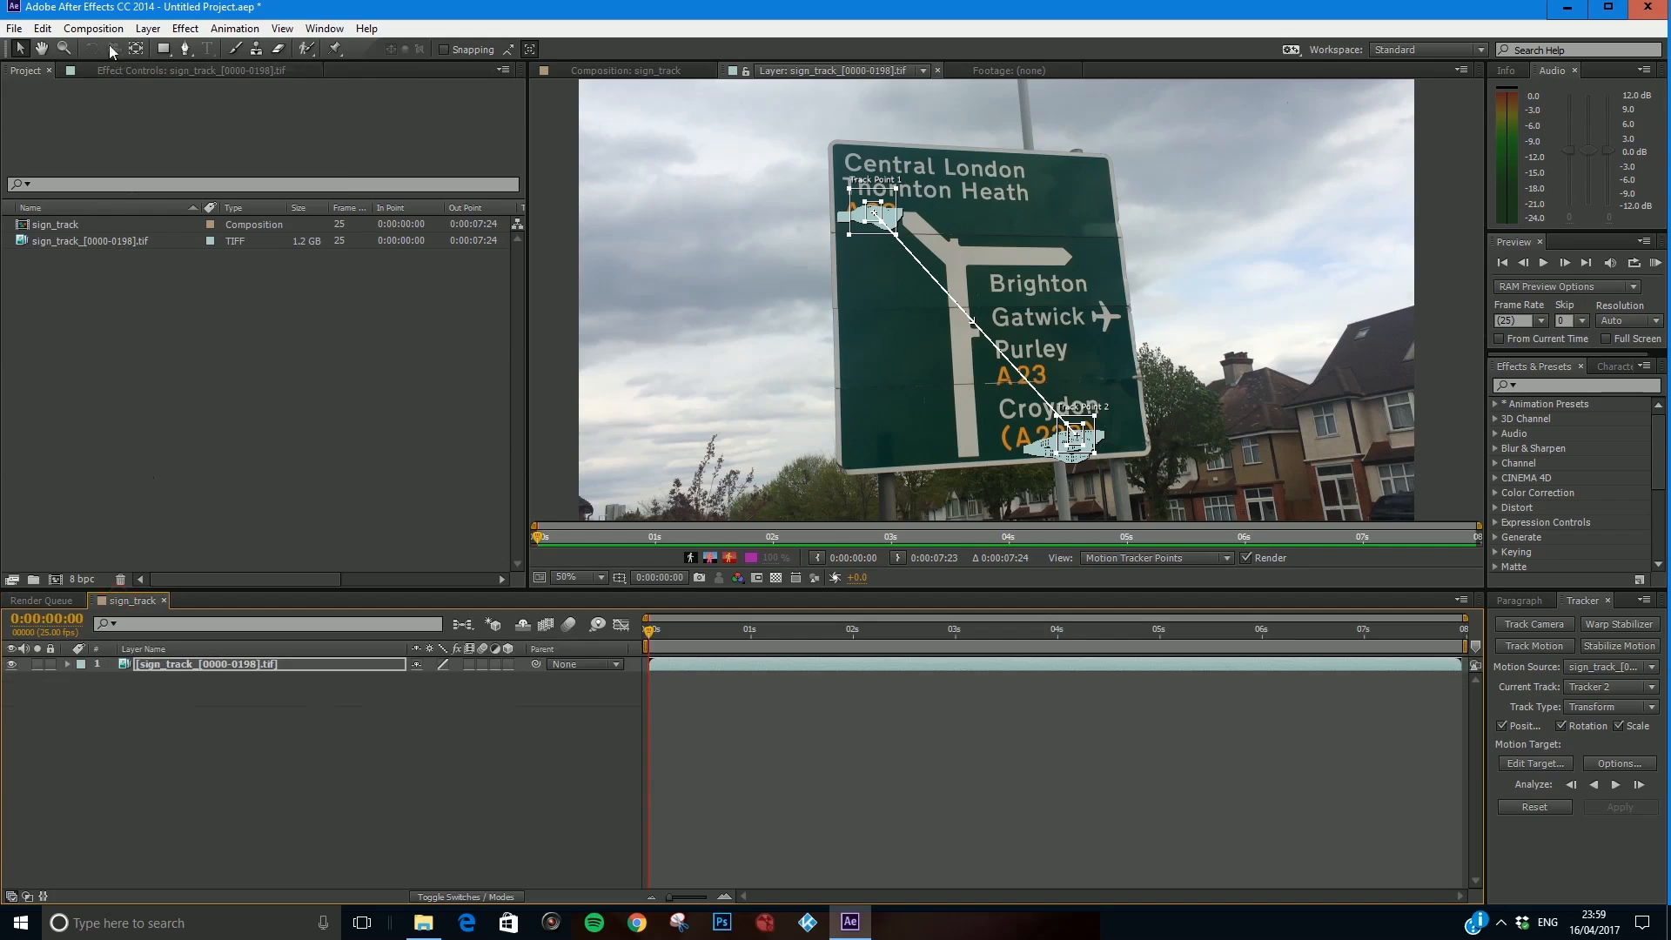
Save the first frame as Photoshop layers under the file name sign_cleanup_2.psd in the footage folder.
left_click(94, 28)
mouse_move(166, 270)
left_click(417, 290)
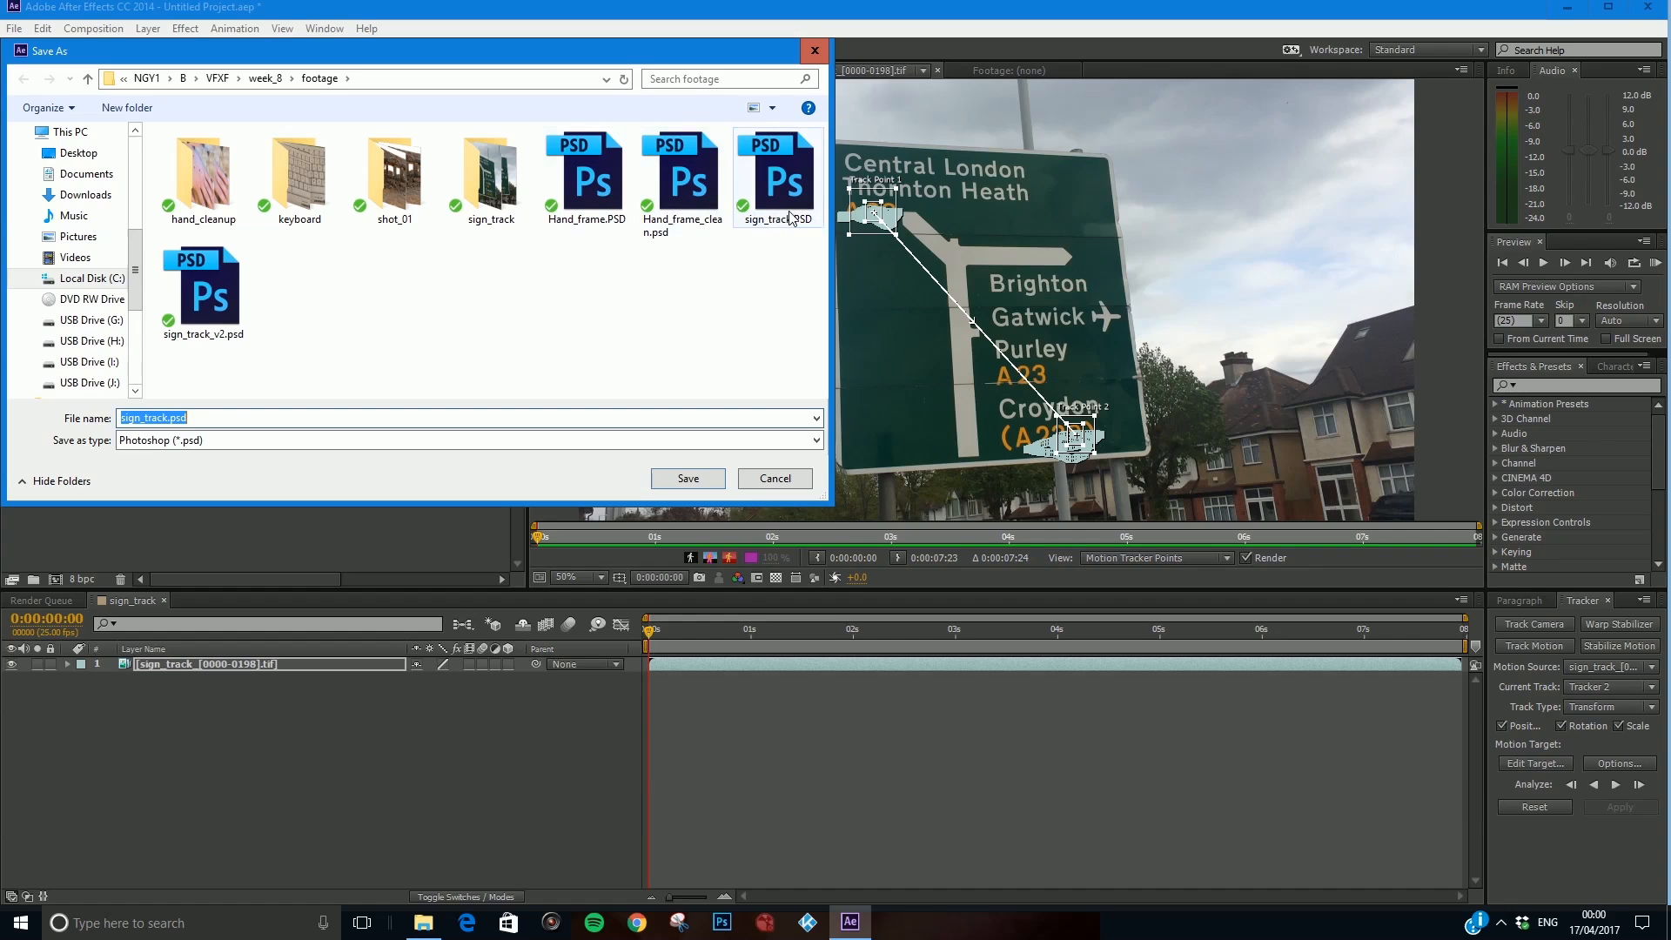
left_click(168, 417)
key("BackSpace")
key("BackSpace")
key("BackSpace")
key("BackSpace")
type("cleanup_2")
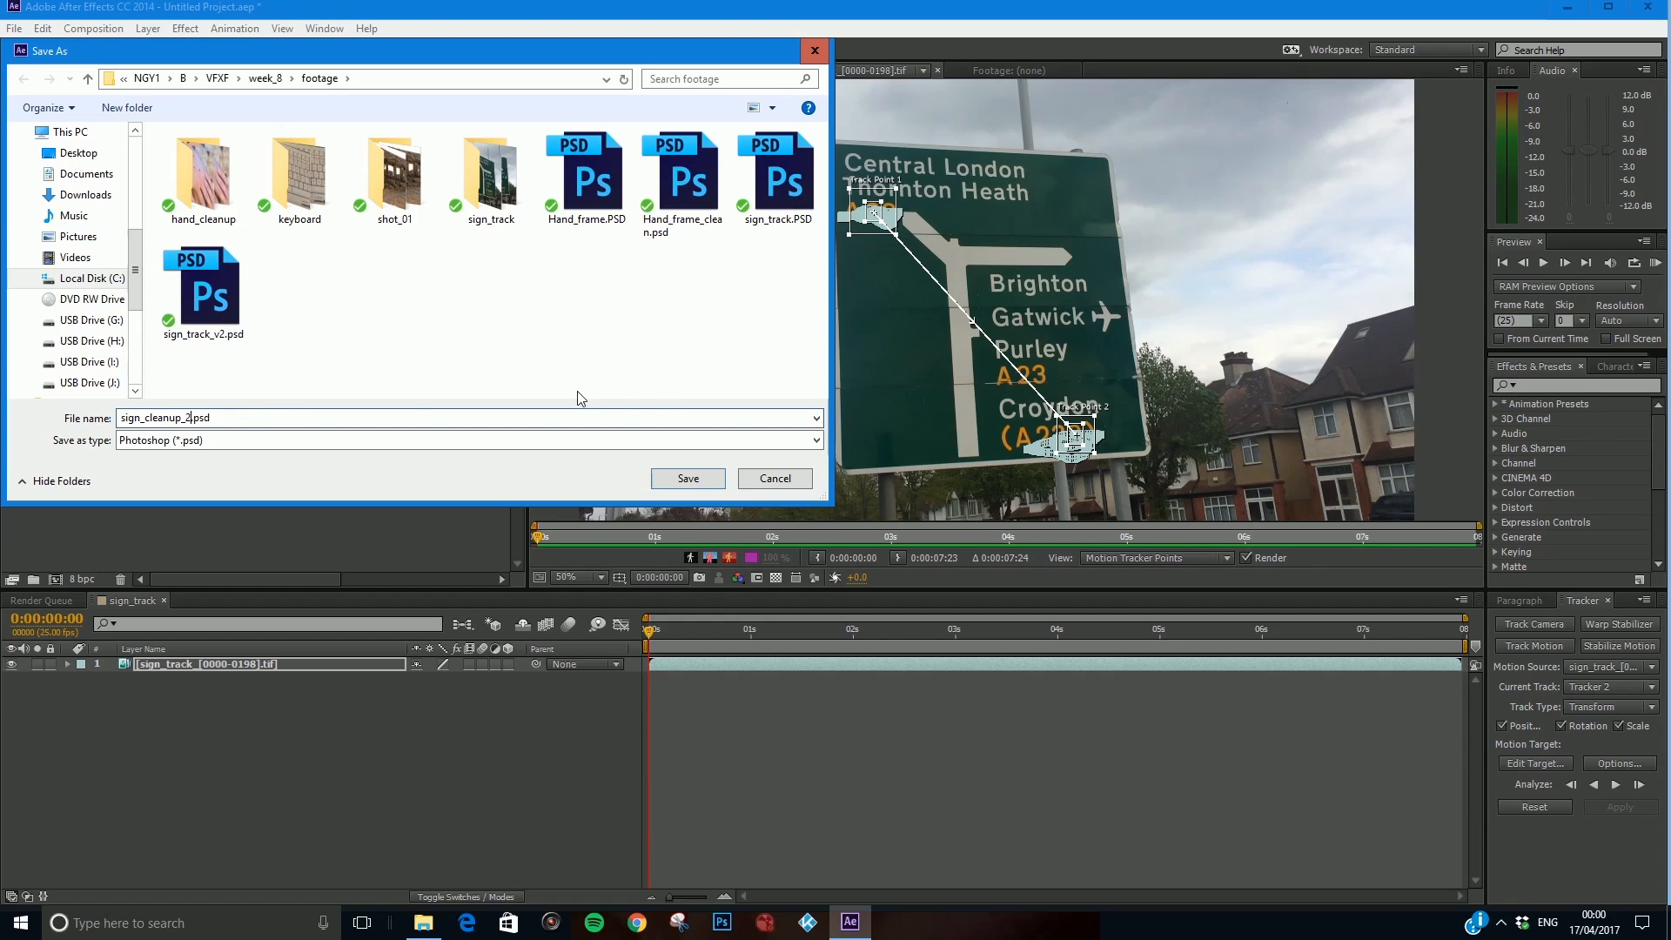
left_click(687, 478)
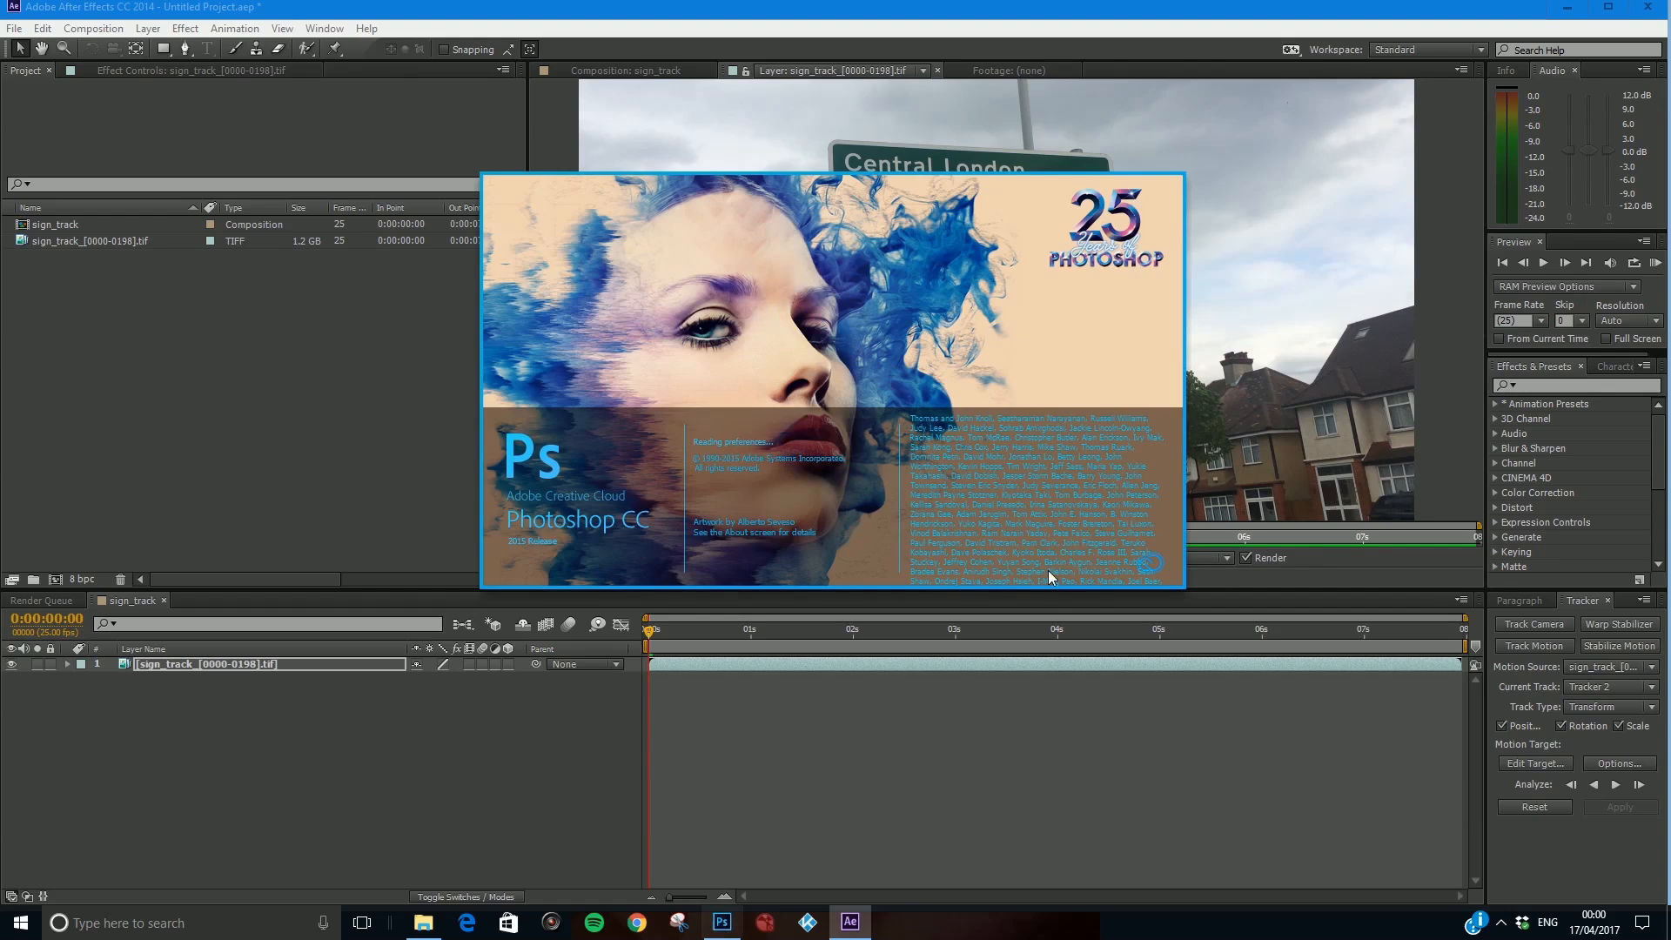
Switch to Photoshop with sign_cleanup_2.psd open, and add a new layer named cleanup.
left_click(1502, 920)
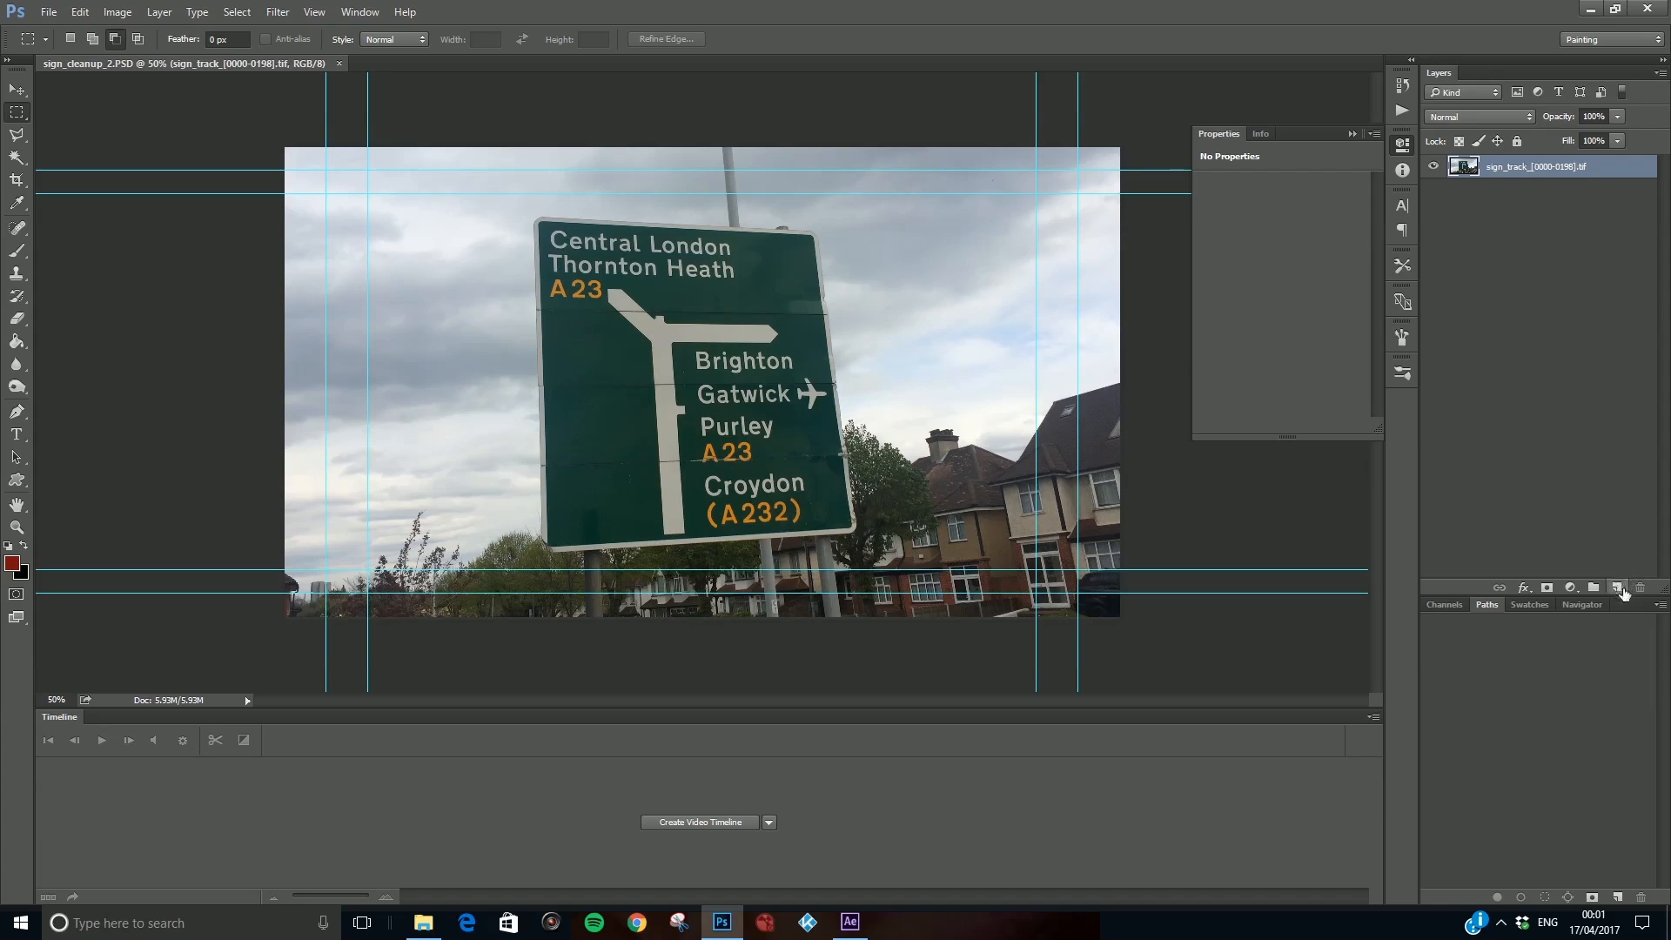
left_click(1615, 587)
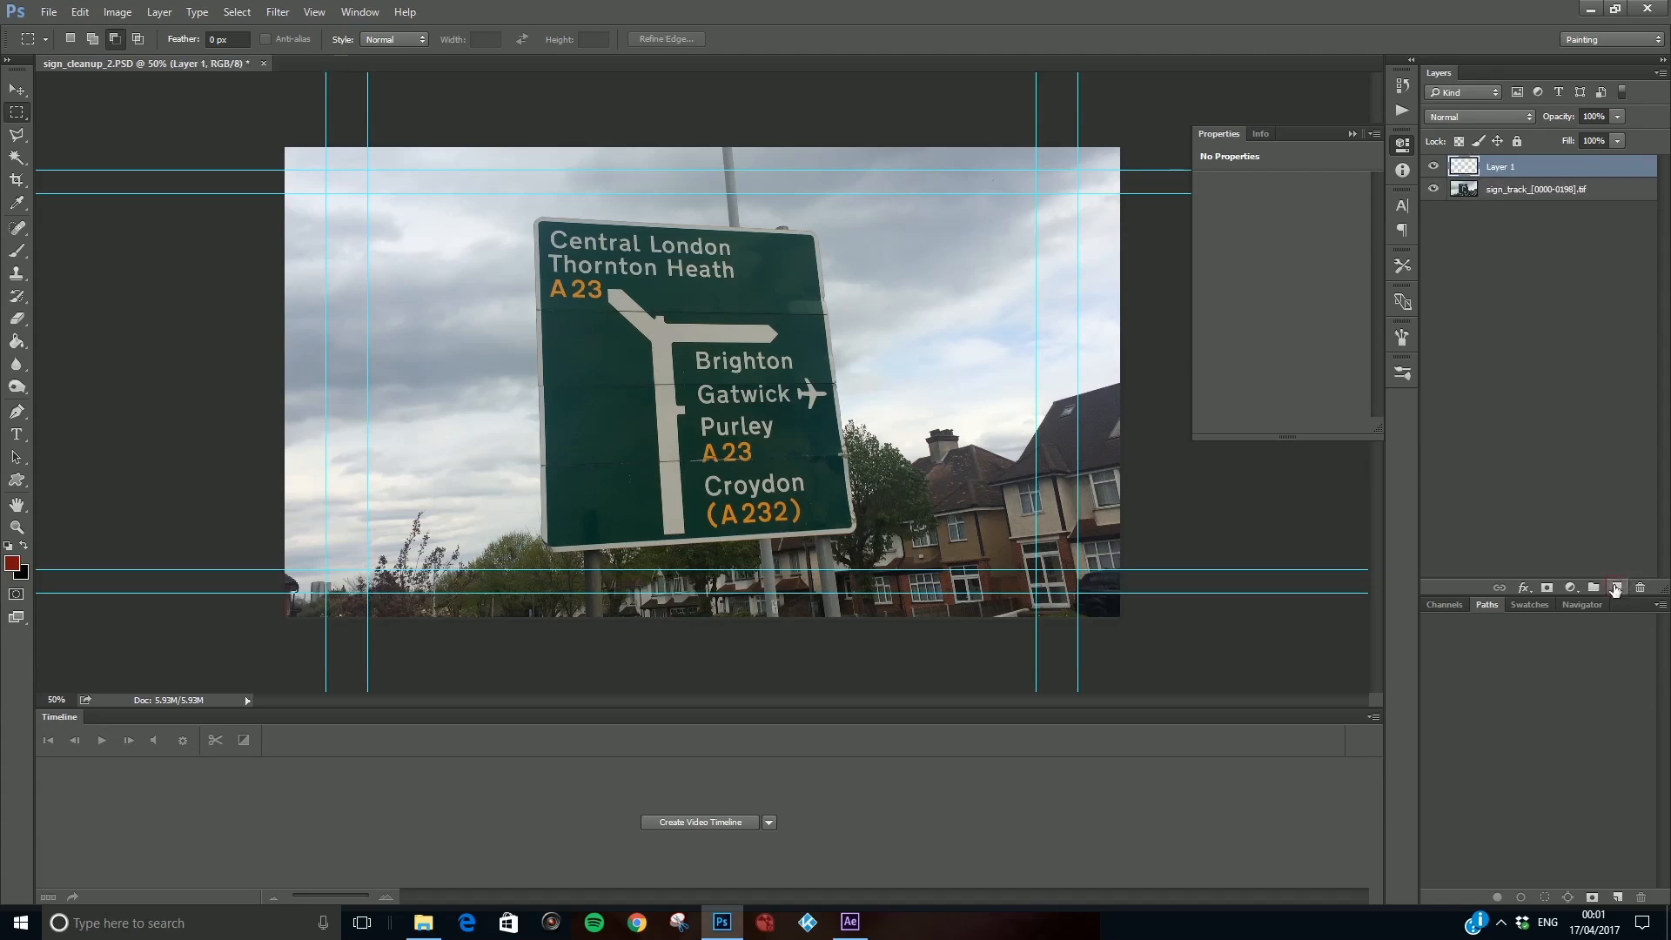
double_click(1500, 167)
type("cleanup")
left_click(1508, 300)
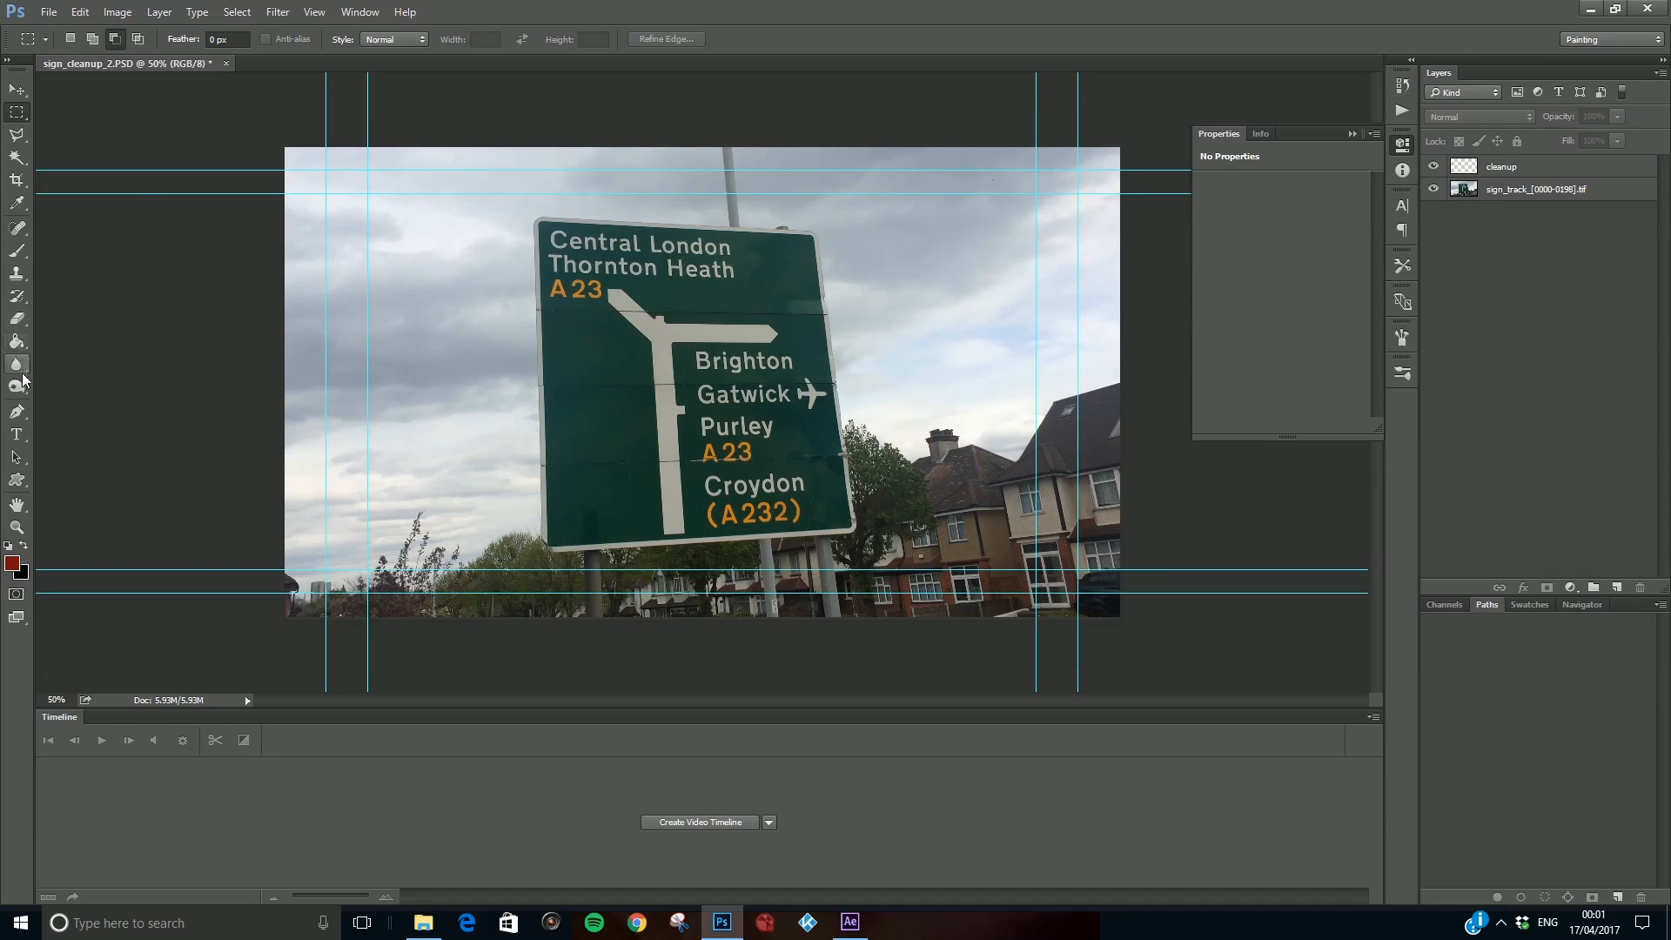
Clone plain green sign surface over the middle of the arrow's vertical stem on the cleanup layer, sampling Current & Below.
left_click(18, 277)
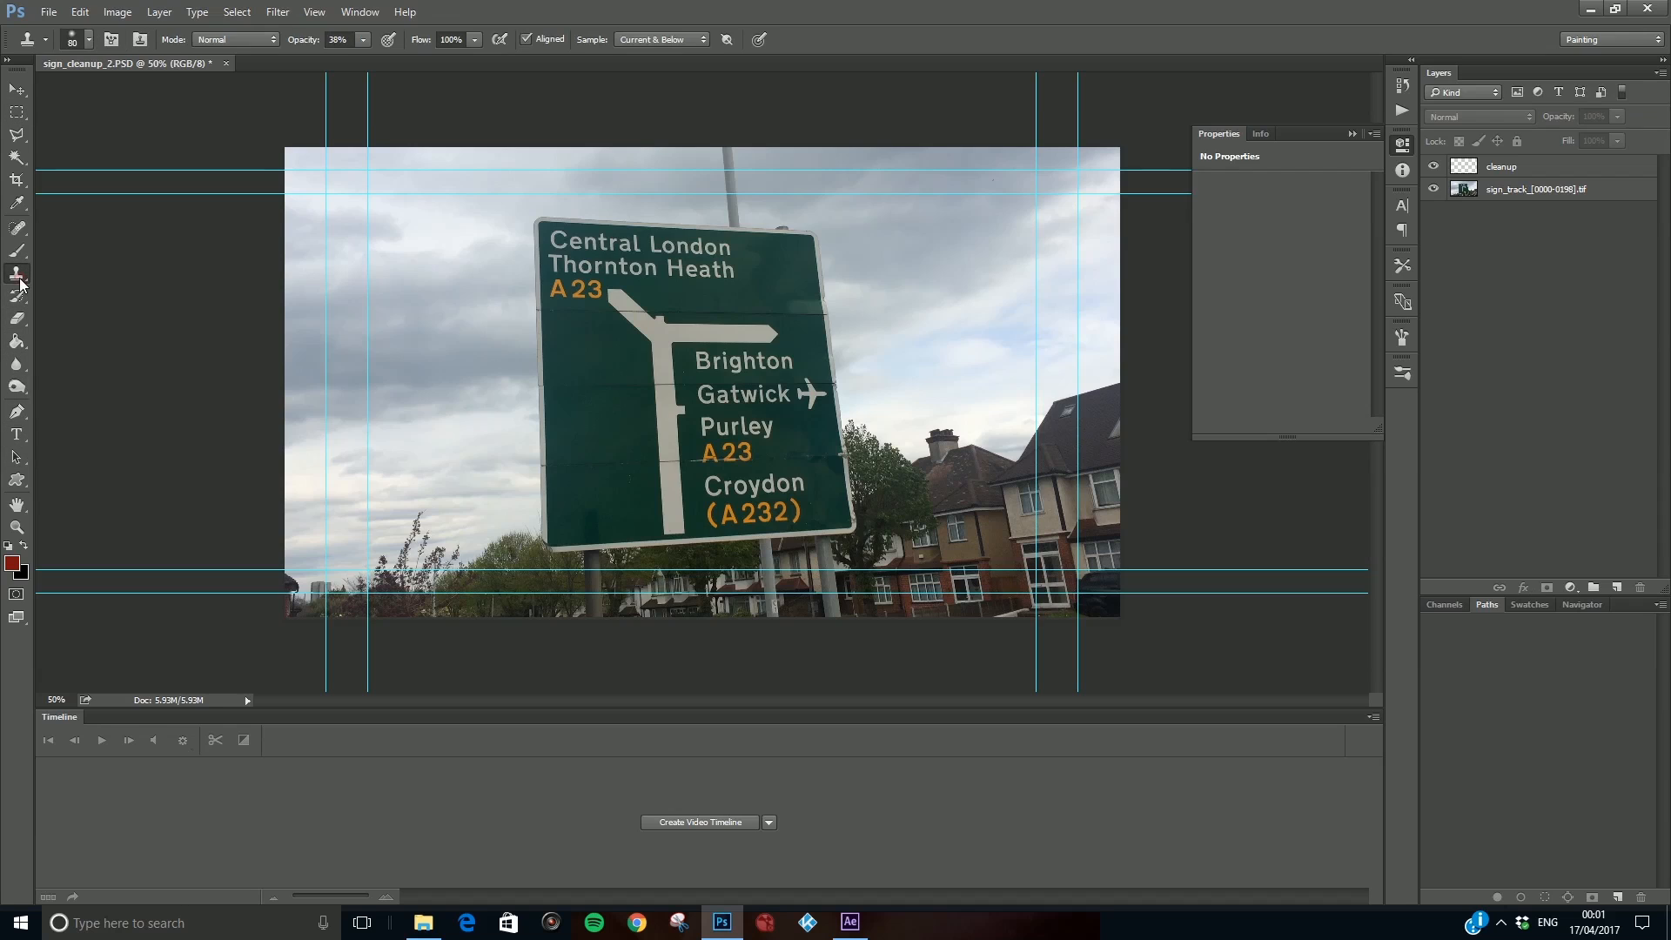
left_click(615, 420)
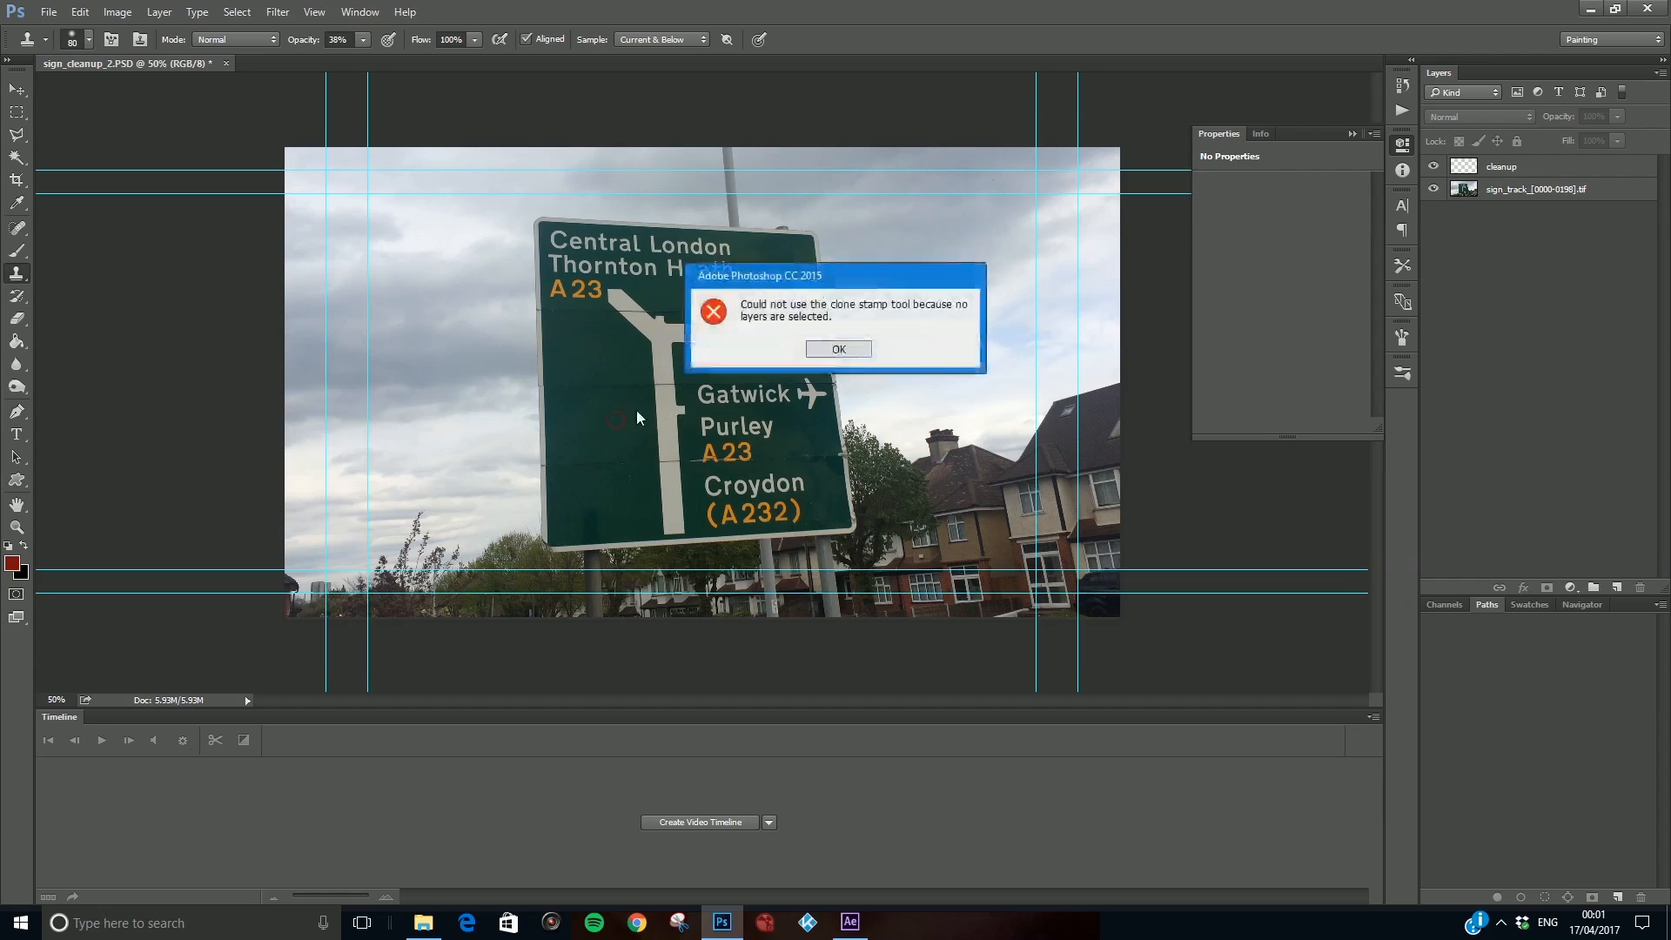
left_click(838, 349)
scroll(613, 419, "up", 8)
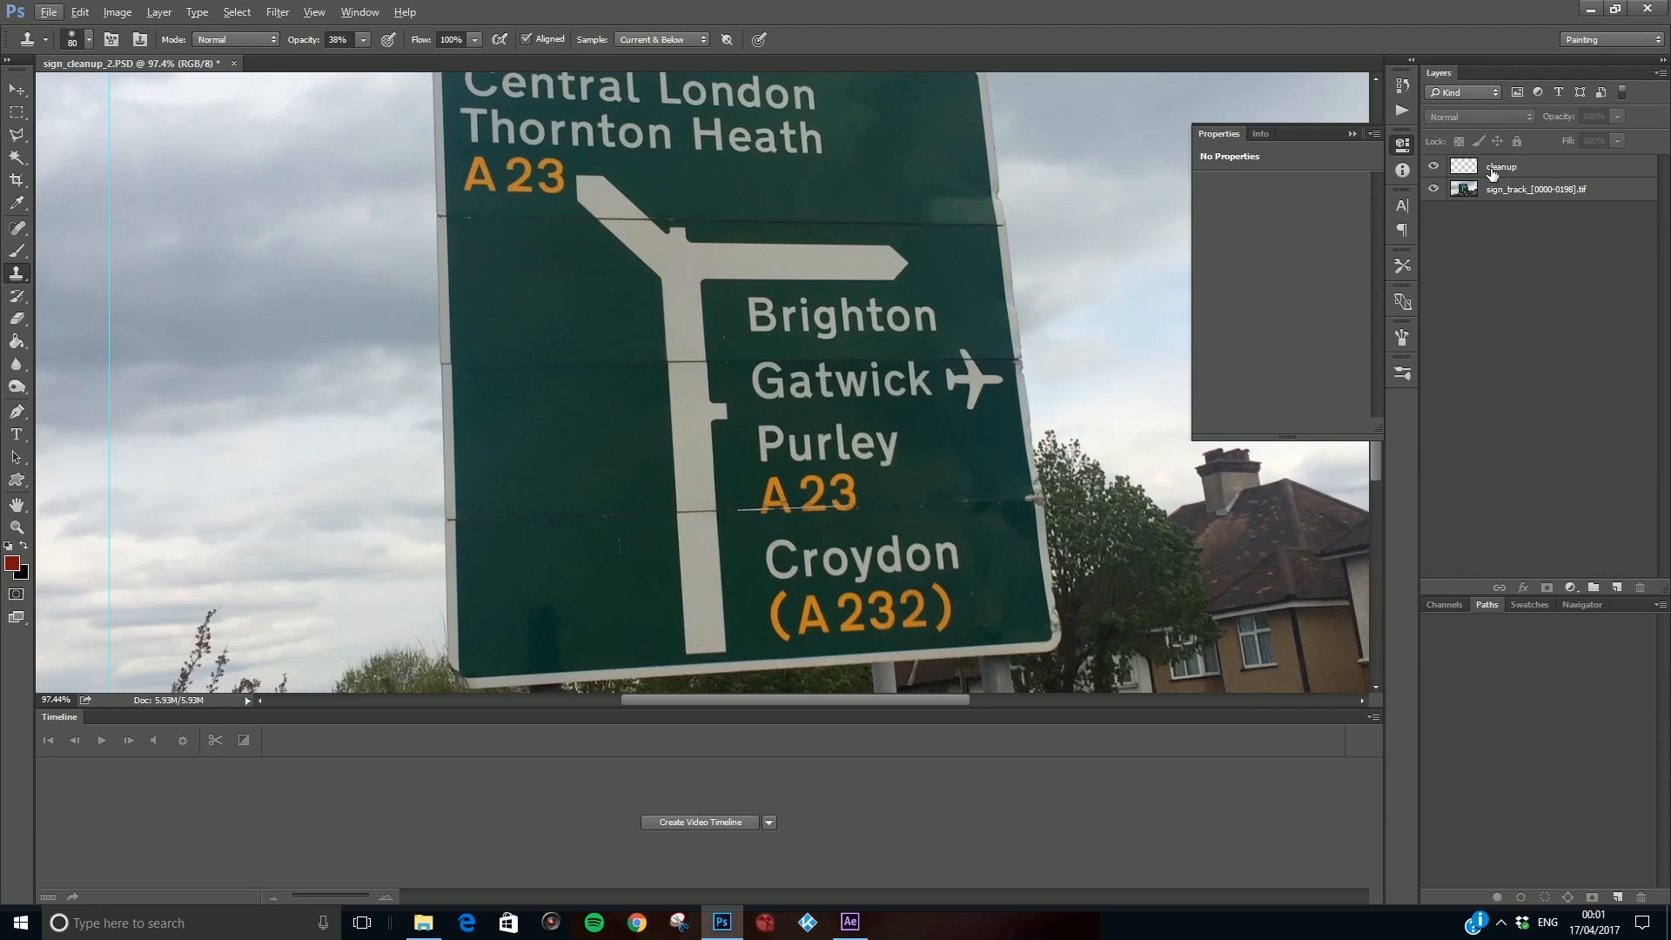
left_click(1518, 169)
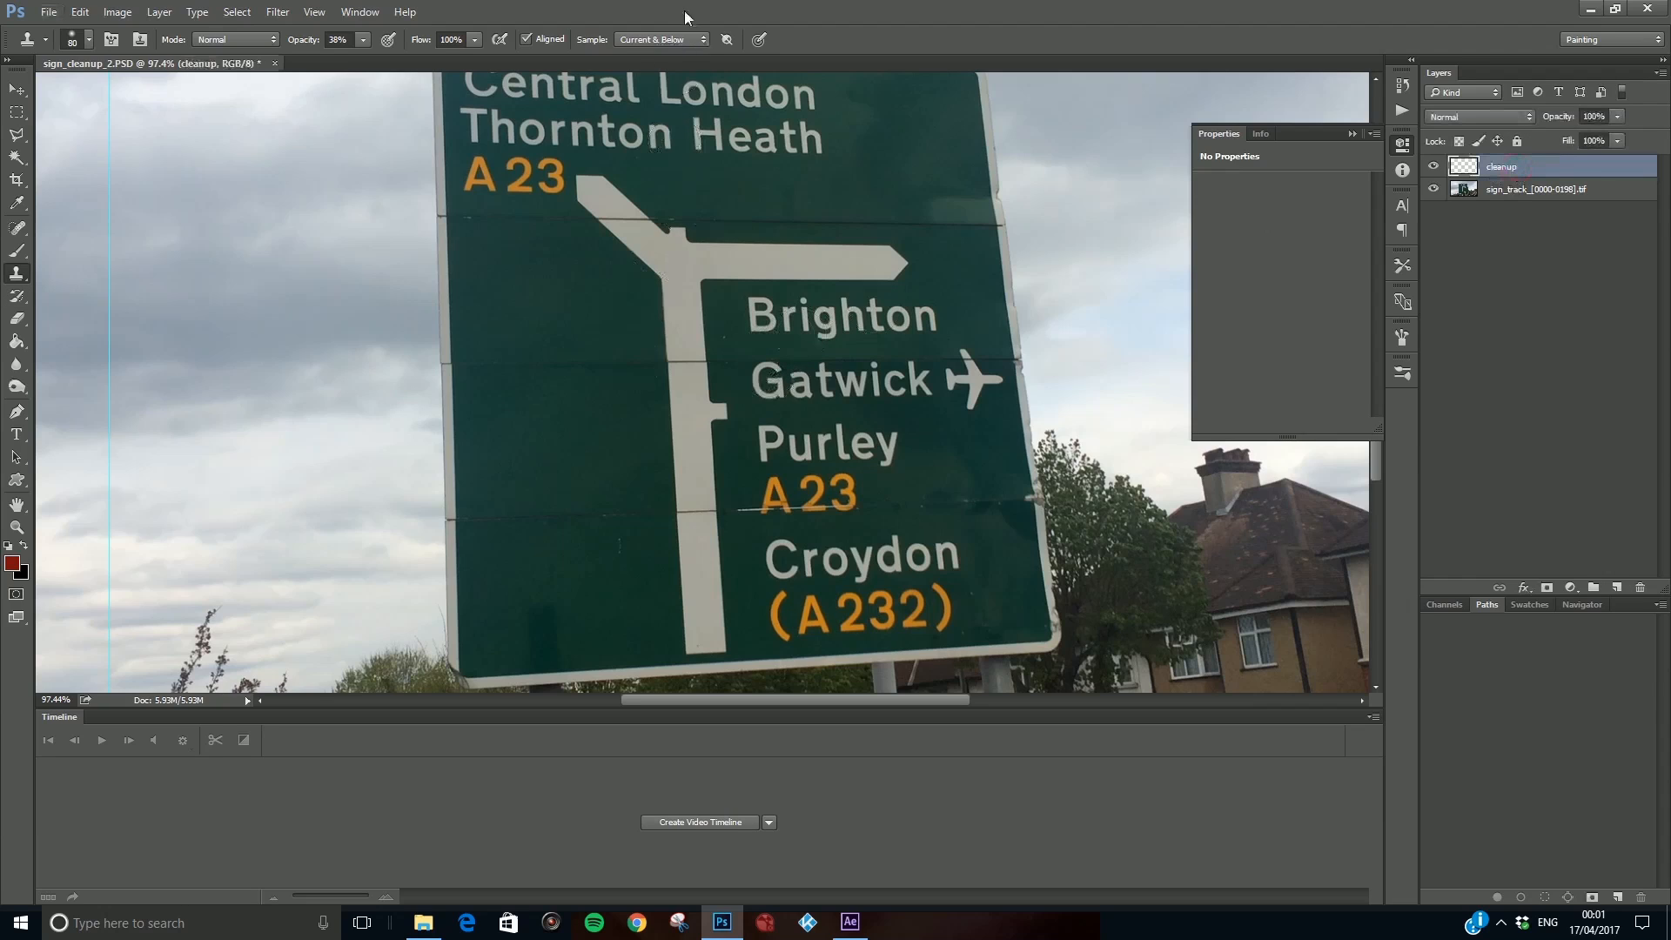
left_click(669, 40)
left_click(570, 430, "alt")
mouse_move(644, 430)
left_mouse_down()
mouse_move(678, 417)
mouse_move(683, 434)
mouse_move(664, 421)
mouse_move(677, 465)
mouse_move(682, 380)
mouse_move(685, 469)
mouse_move(681, 393)
mouse_move(686, 460)
mouse_move(723, 449)
mouse_move(670, 441)
mouse_move(731, 451)
mouse_move(682, 421)
left_mouse_up()
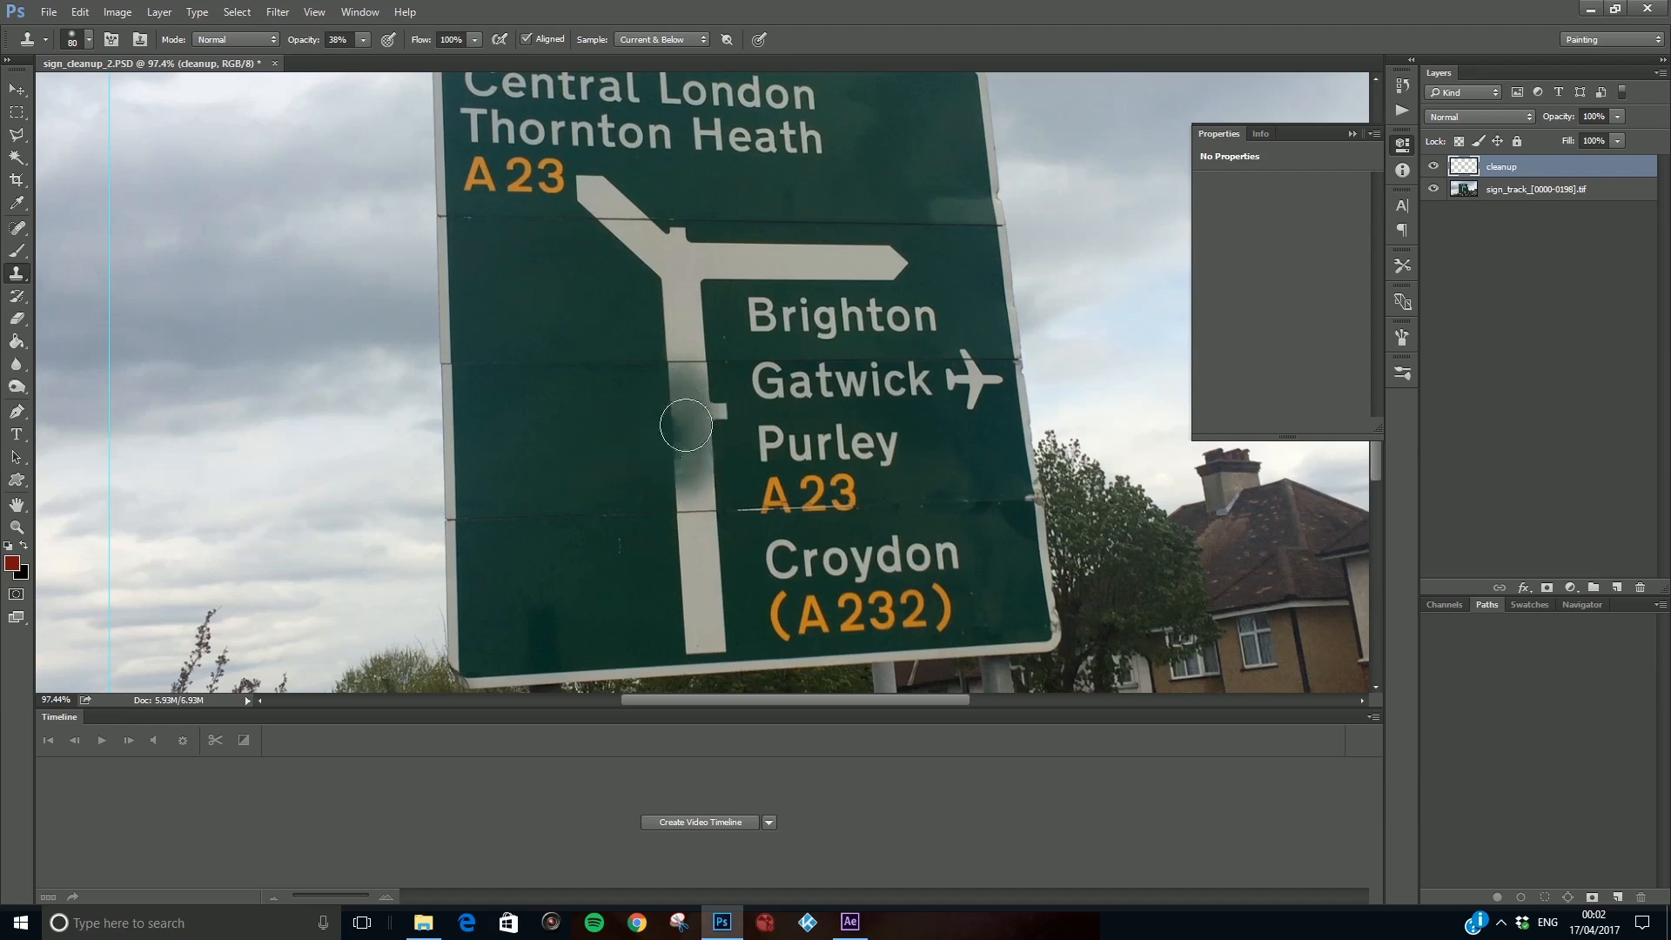
Set the Clone Stamp opacity to 100% and clone green over more of the arrow's middle and lower stem.
left_click(363, 41)
left_click(609, 309)
mouse_move(666, 396)
left_mouse_down()
mouse_move(676, 458)
mouse_move(690, 442)
mouse_move(664, 458)
mouse_move(704, 448)
mouse_move(701, 484)
left_mouse_up()
mouse_move(578, 612)
left_mouse_down()
mouse_move(654, 581)
mouse_move(693, 593)
mouse_move(601, 605)
mouse_move(669, 606)
mouse_move(706, 640)
mouse_move(687, 618)
mouse_move(698, 577)
mouse_move(707, 642)
left_mouse_up()
Reduce the clone brush to 45 and continue the lower panel seam across the leftover white piece of the stem.
key("bracketleft")
key("bracketleft")
key("bracketleft")
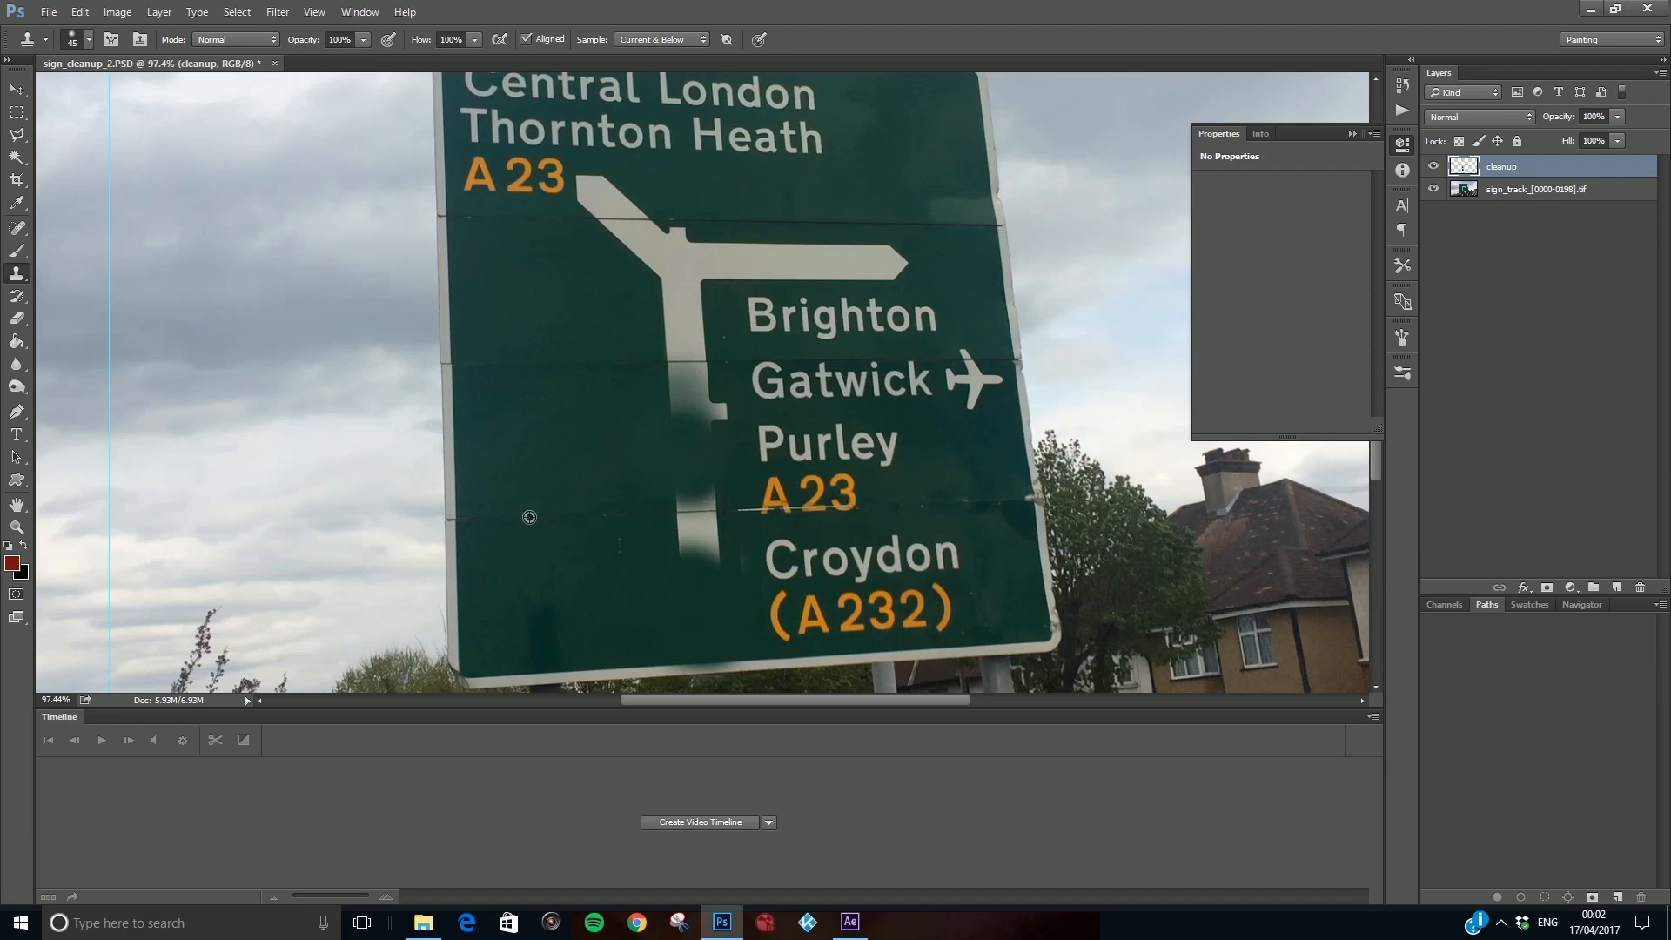
mouse_move(669, 513)
left_mouse_down()
mouse_move(723, 513)
mouse_move(704, 514)
mouse_move(696, 546)
mouse_move(729, 540)
mouse_move(666, 530)
left_mouse_up()
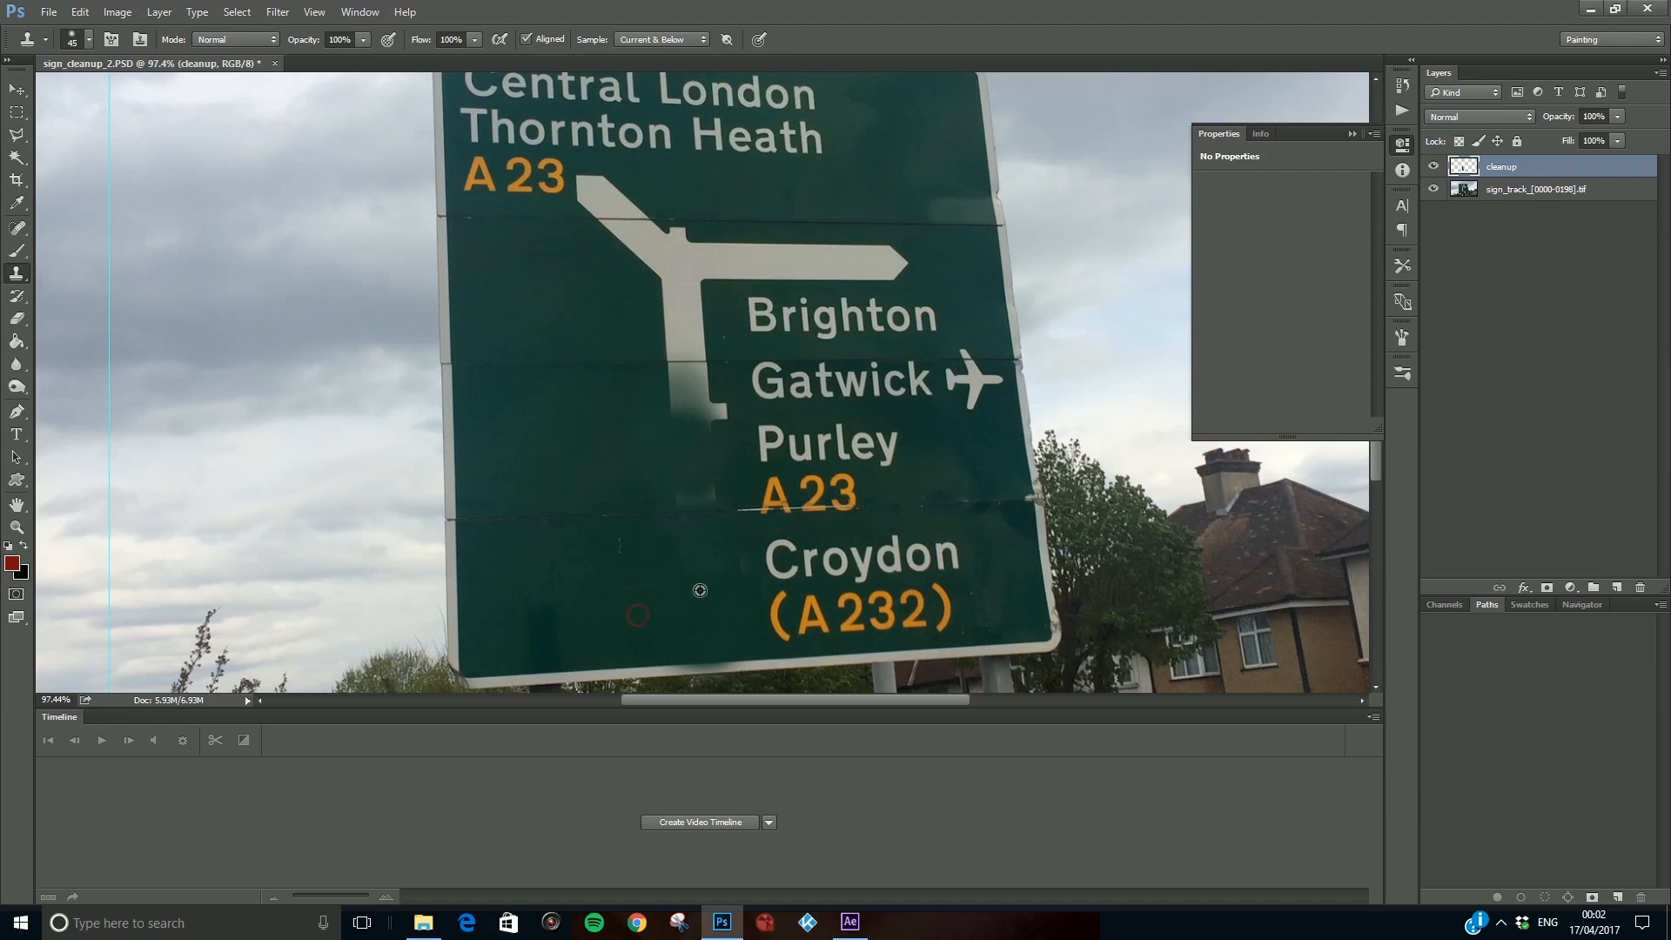
Enlarge the clone brush to 70 and clone green over the first letters of Croydon, undoing a bad stroke.
key("]")
key("]")
key("]")
mouse_move(728, 578)
left_mouse_down()
mouse_move(817, 571)
mouse_move(774, 558)
mouse_move(782, 572)
mouse_move(813, 552)
mouse_move(731, 584)
mouse_move(871, 558)
mouse_move(793, 598)
mouse_move(778, 626)
mouse_move(833, 612)
mouse_move(710, 617)
left_mouse_up()
left_click(682, 597, "alt")
key("ctrl+z")
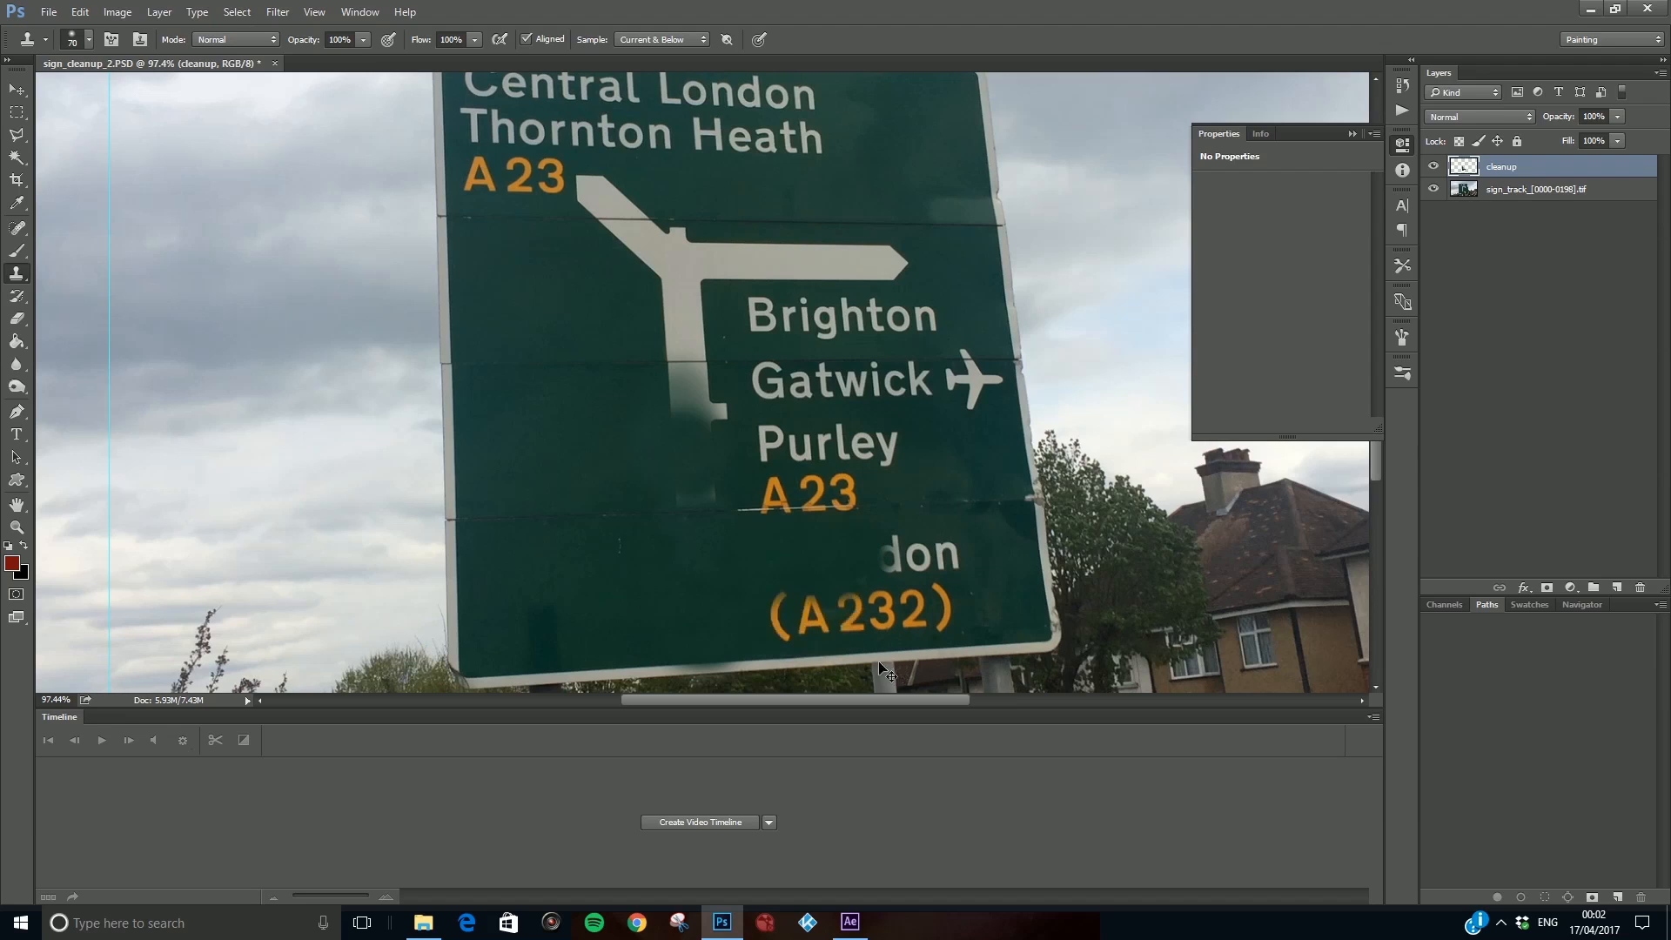
Clone plain green over the orange (A232) and the remaining letters of Croydon on the cleanup layer, undoing a bad stroke.
mouse_move(762, 603)
left_mouse_down()
mouse_move(801, 607)
mouse_move(790, 596)
mouse_move(794, 624)
mouse_move(777, 627)
mouse_move(832, 600)
left_mouse_up()
key("alt")
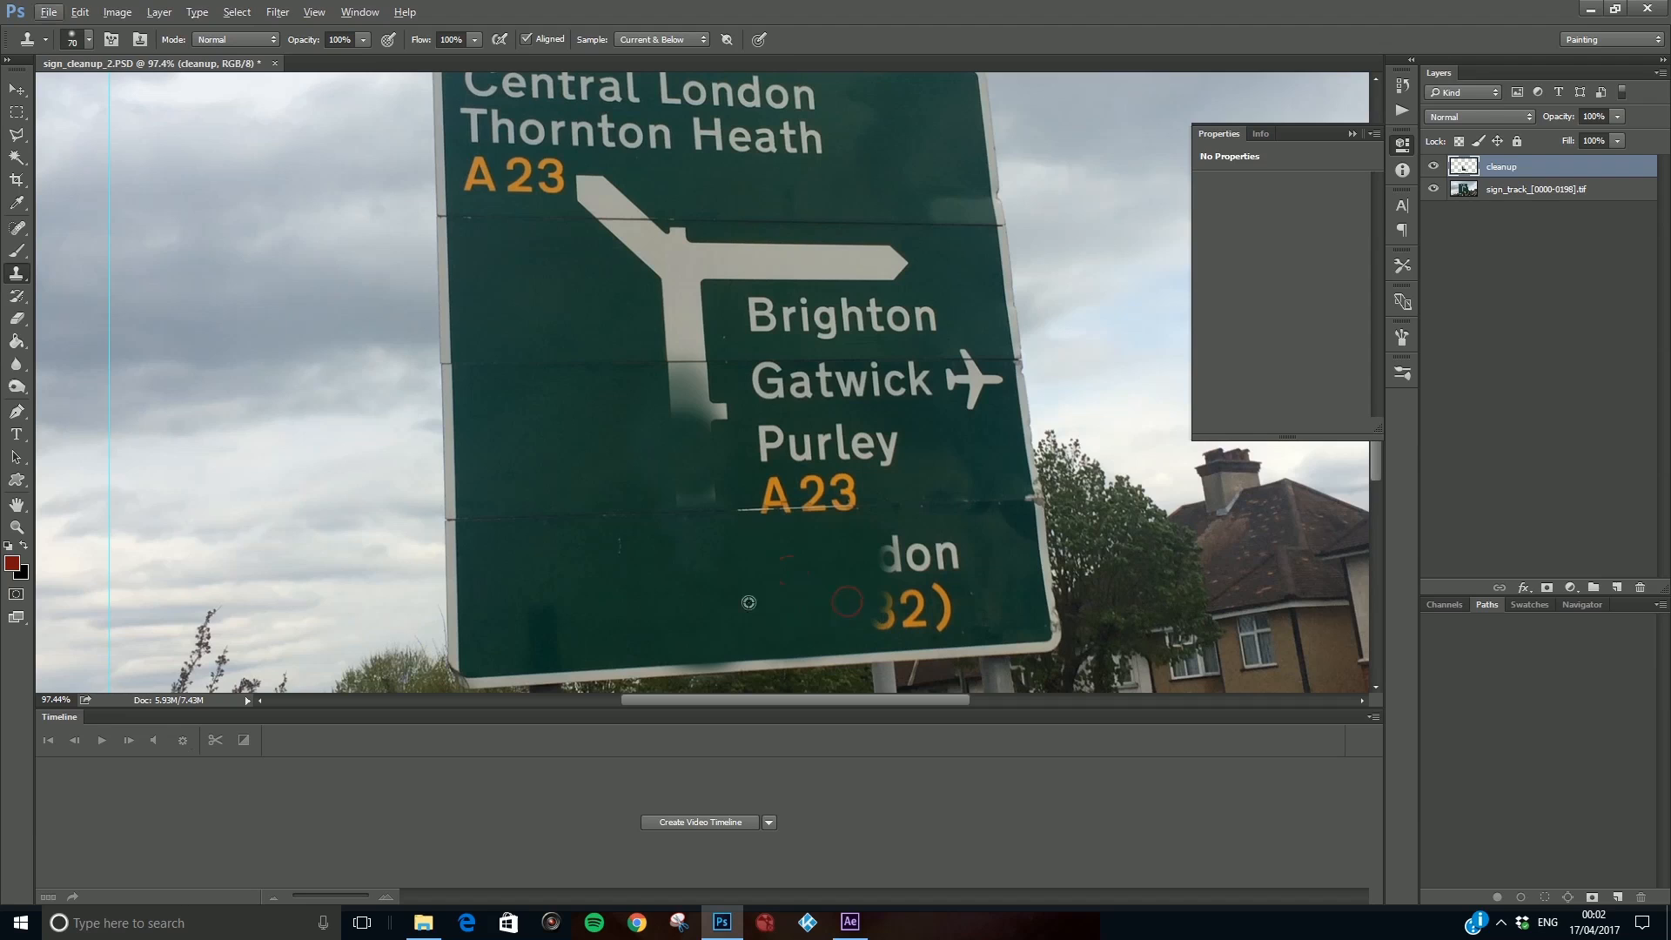
mouse_move(870, 605)
left_mouse_down()
mouse_move(906, 606)
mouse_move(869, 614)
mouse_move(914, 649)
mouse_move(882, 608)
mouse_move(869, 618)
mouse_move(897, 606)
mouse_move(859, 616)
mouse_move(894, 668)
mouse_move(847, 600)
mouse_move(851, 623)
mouse_move(885, 619)
mouse_move(790, 633)
mouse_move(799, 667)
mouse_move(883, 616)
left_mouse_up()
key("ctrl+z")
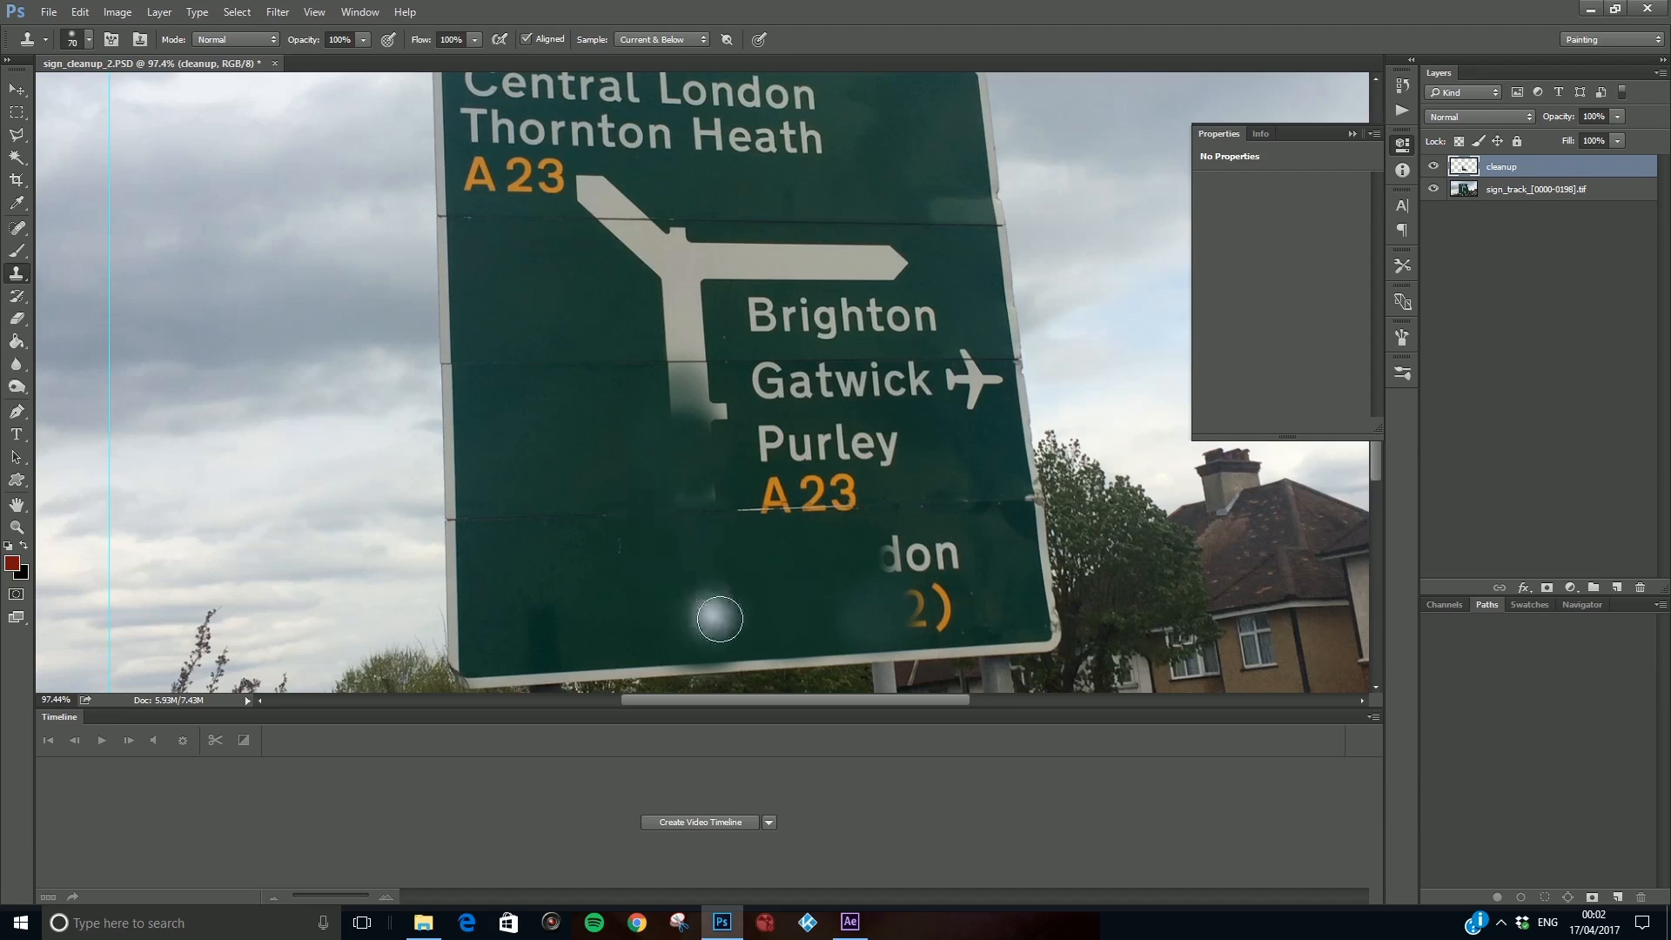
left_click(796, 616, "alt")
mouse_move(847, 597)
left_mouse_down()
mouse_move(884, 615)
mouse_move(928, 597)
mouse_move(851, 609)
left_mouse_up()
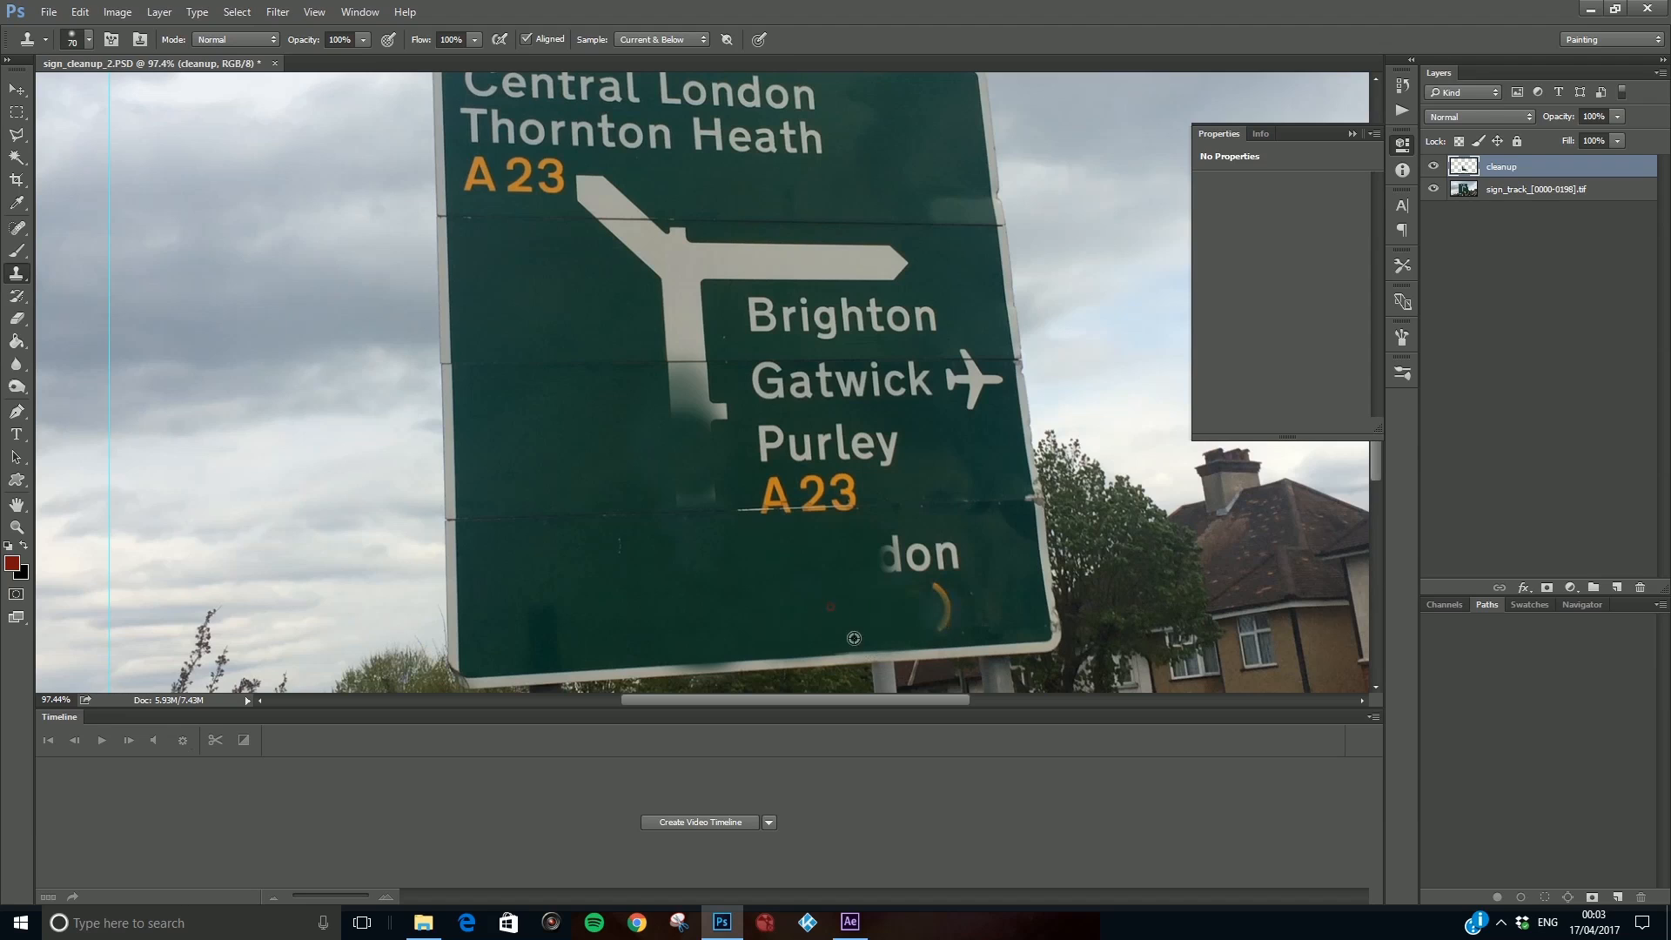
mouse_move(916, 626)
left_mouse_down()
mouse_move(939, 589)
mouse_move(917, 609)
mouse_move(863, 600)
mouse_move(913, 556)
mouse_move(880, 552)
mouse_move(921, 544)
mouse_move(785, 598)
mouse_move(932, 597)
mouse_move(898, 552)
mouse_move(955, 564)
mouse_move(1004, 606)
mouse_move(928, 579)
mouse_move(965, 600)
mouse_move(1000, 540)
left_mouse_up()
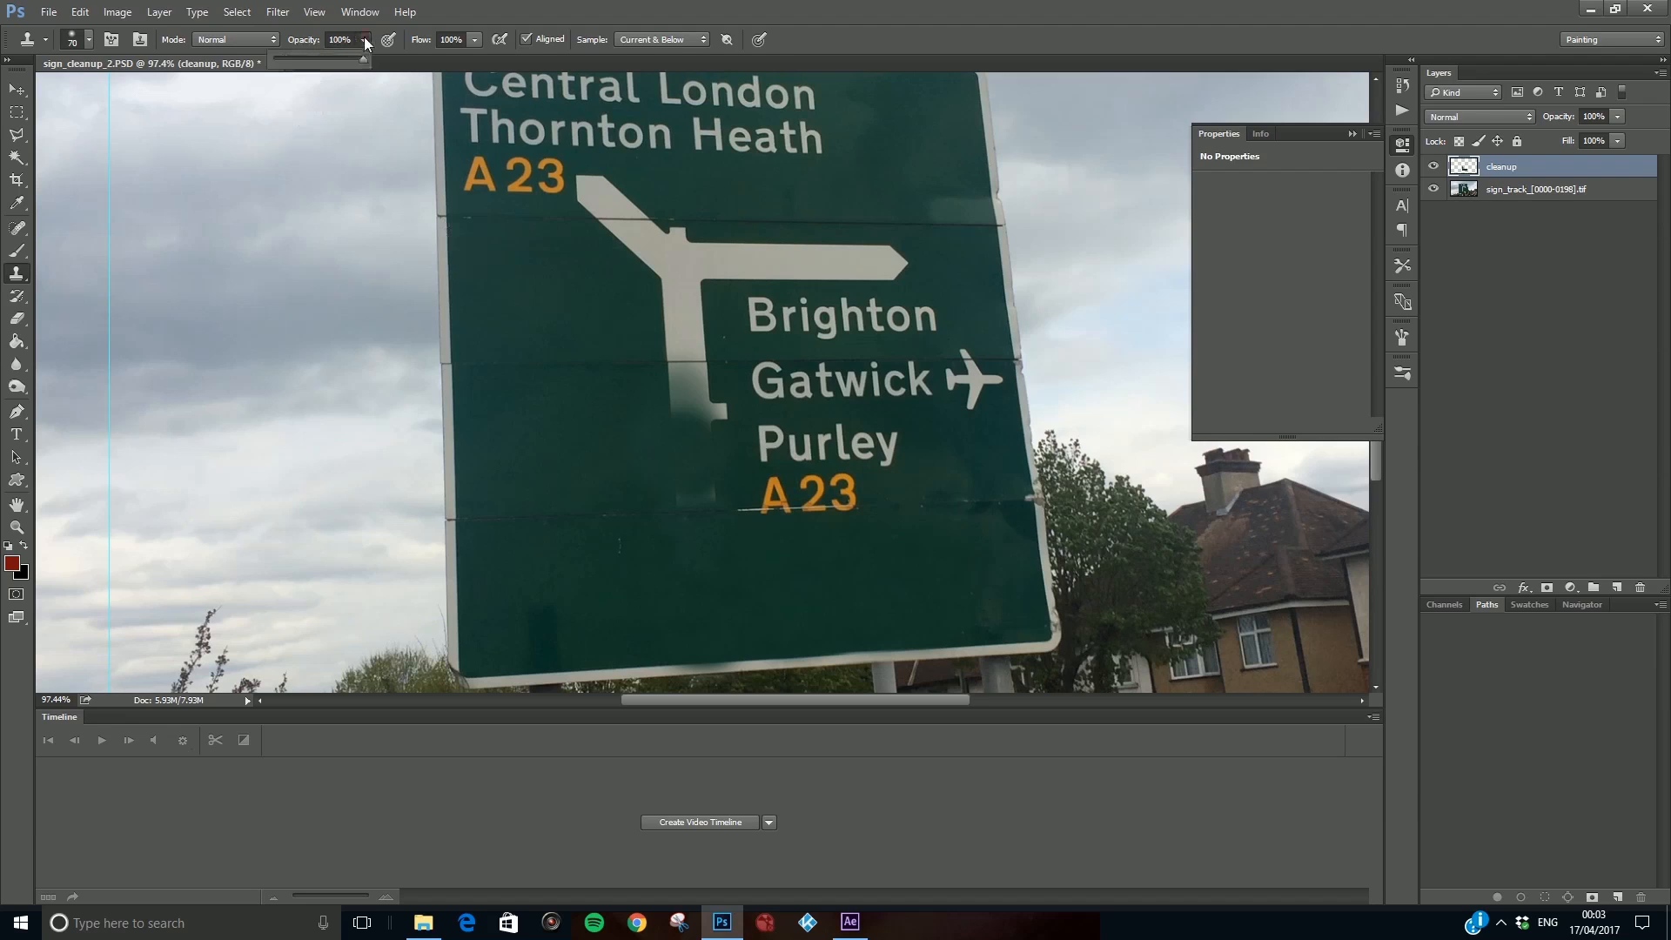
Lower the Clone Stamp opacity, blend the green near the bottom panel's right edge, and restore the opacity to 100%.
left_click_drag(362, 43, 294, 55)
left_click(990, 462, "alt")
left_click(987, 560)
mouse_move(982, 552)
left_mouse_down()
mouse_move(994, 605)
mouse_move(910, 564)
mouse_move(1003, 593)
left_mouse_up()
left_click(903, 574, "alt")
left_click(363, 39)
left_click_drag(362, 57, 483, 80)
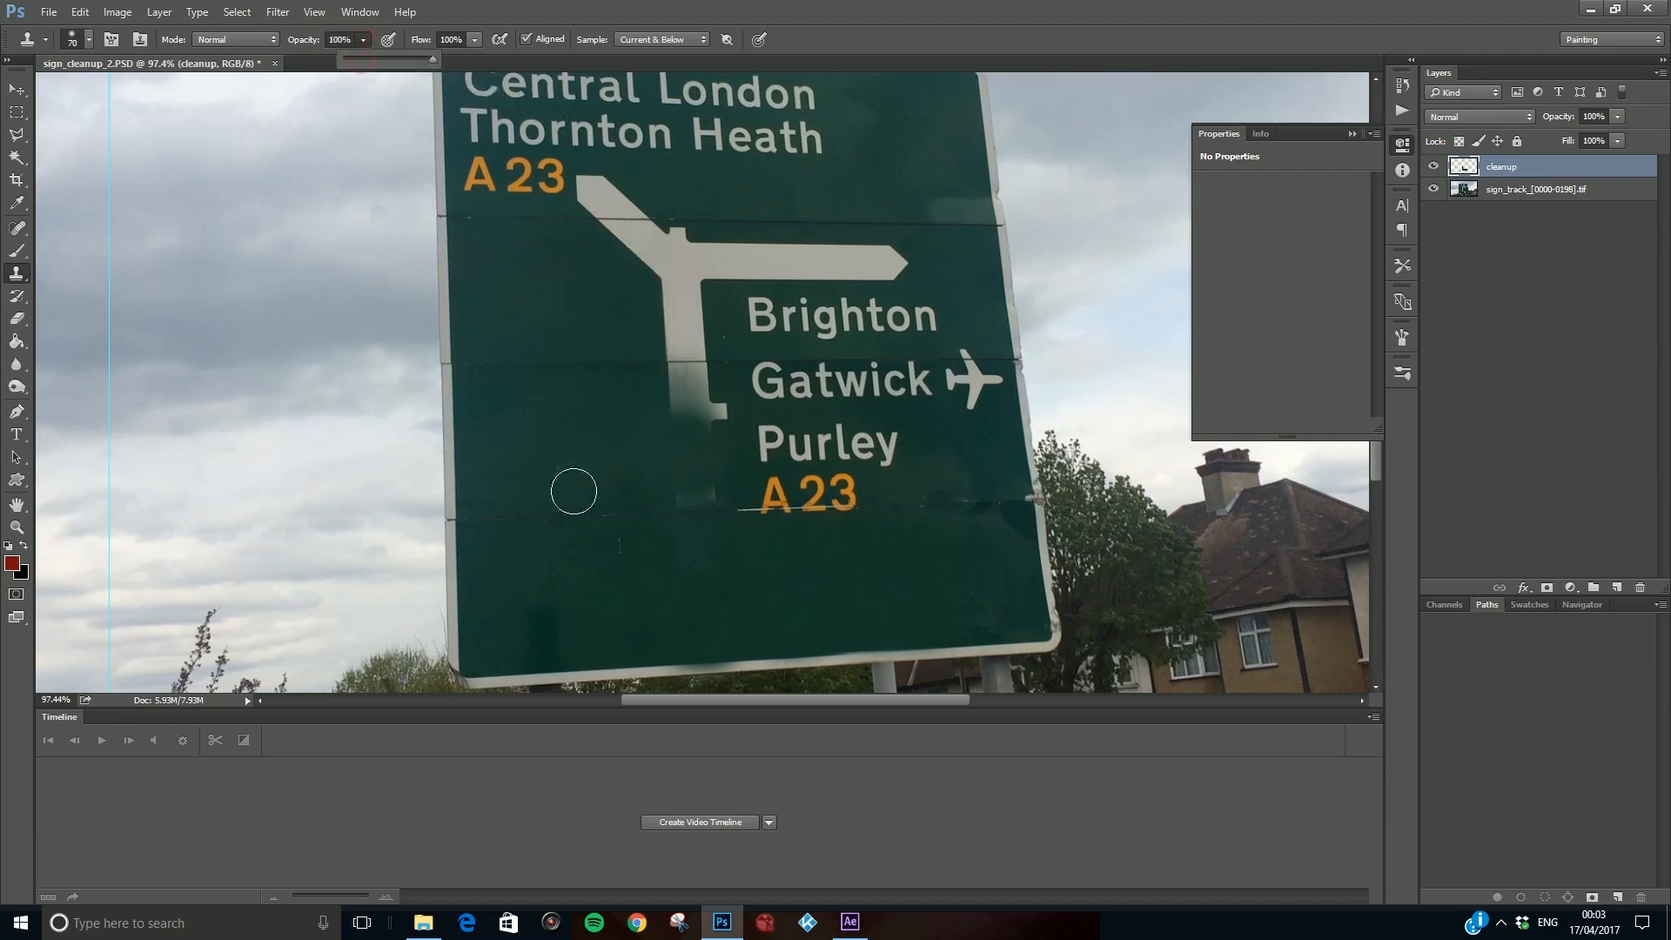
Sample the lower panel seam near the sign's left edge and clone it across the lower A23, covering Purley with green as well.
left_click(528, 518, "alt")
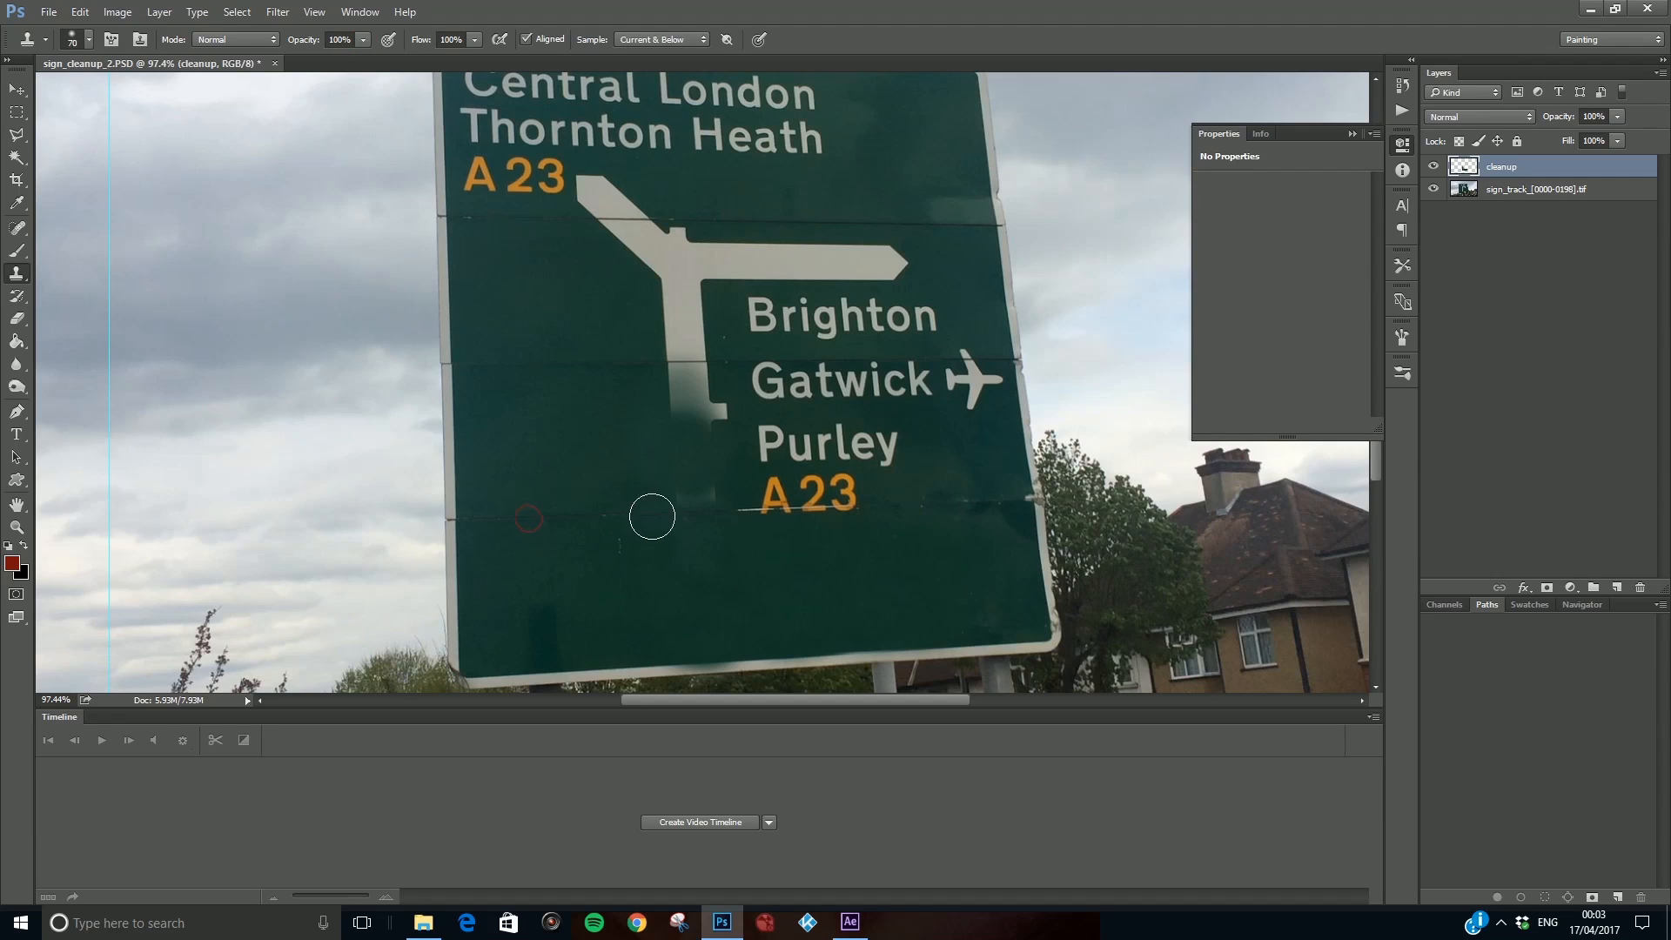
left_click_drag(674, 510, 803, 506)
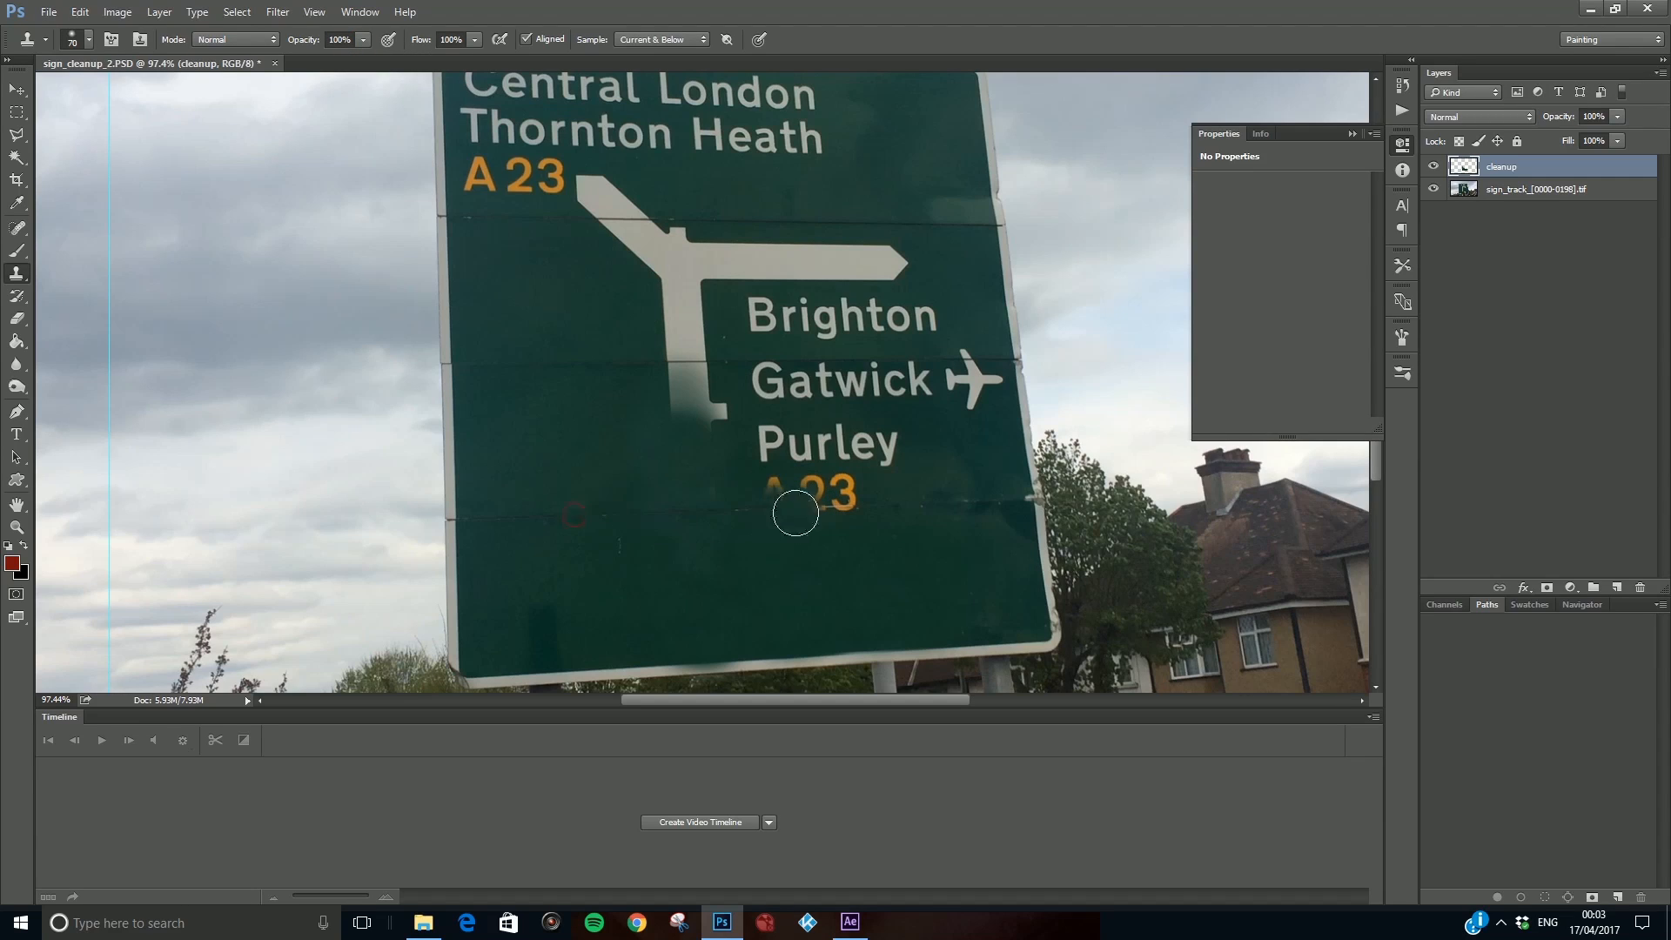
mouse_move(795, 508)
left_mouse_down()
mouse_move(880, 503)
mouse_move(783, 496)
mouse_move(794, 478)
mouse_move(836, 479)
mouse_move(787, 440)
mouse_move(812, 448)
mouse_move(765, 436)
mouse_move(760, 450)
left_mouse_up()
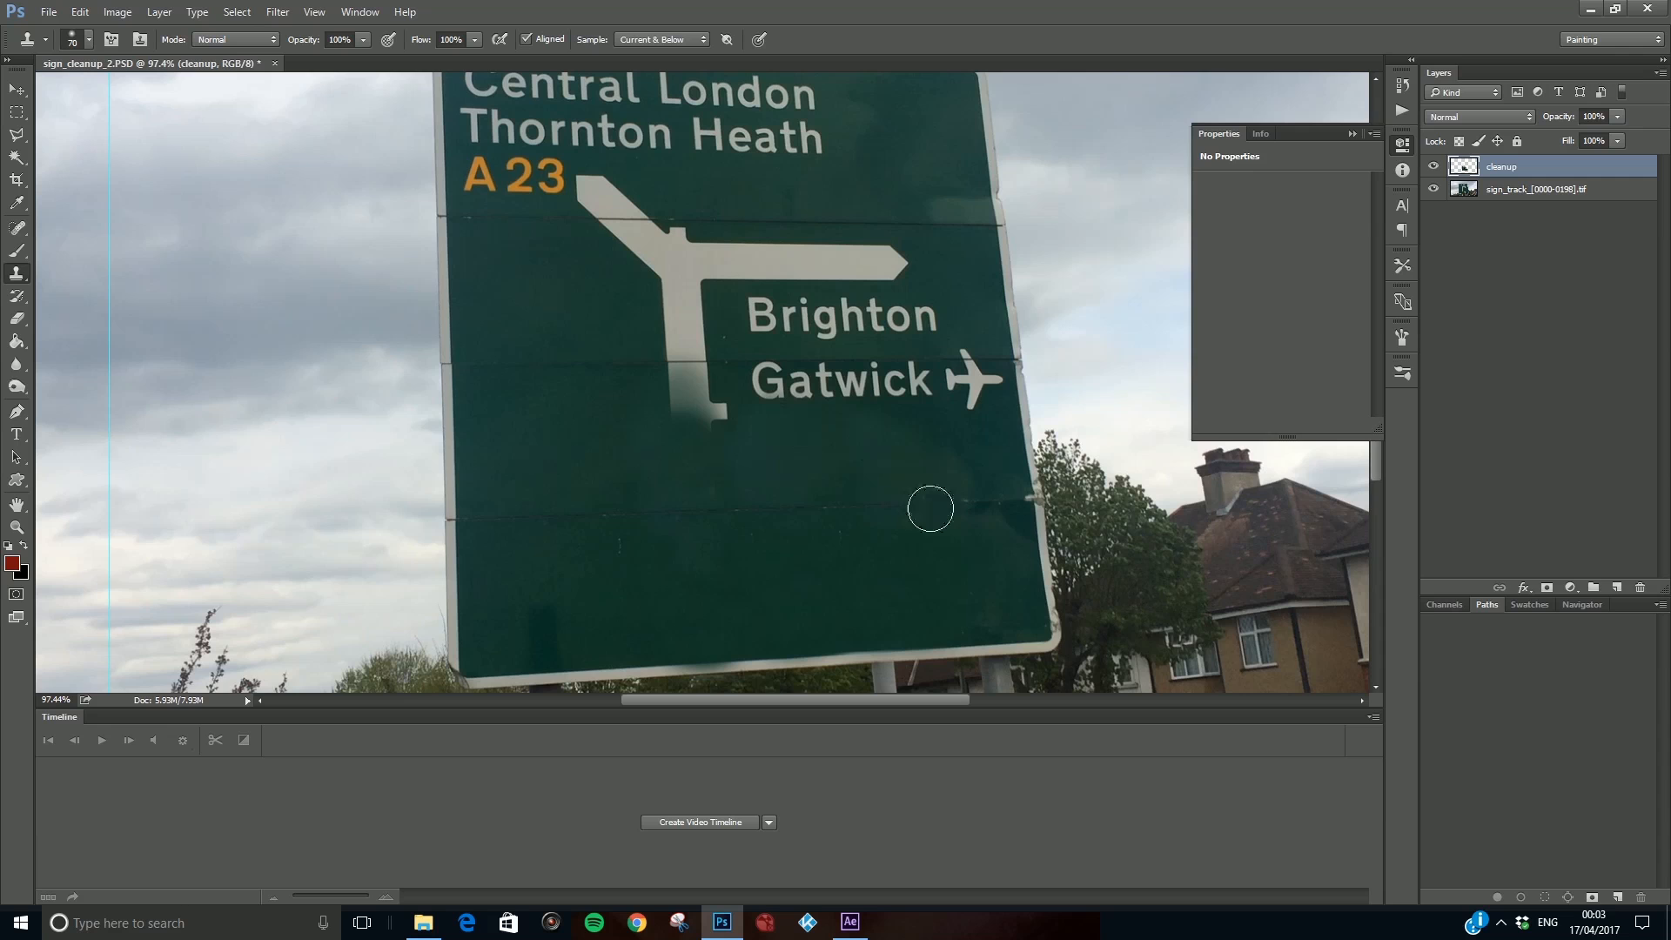
Set the Clone Stamp opacity to 33% and soften the cloned patches around the left part of the lower seam.
scroll(929, 505, "down", 2)
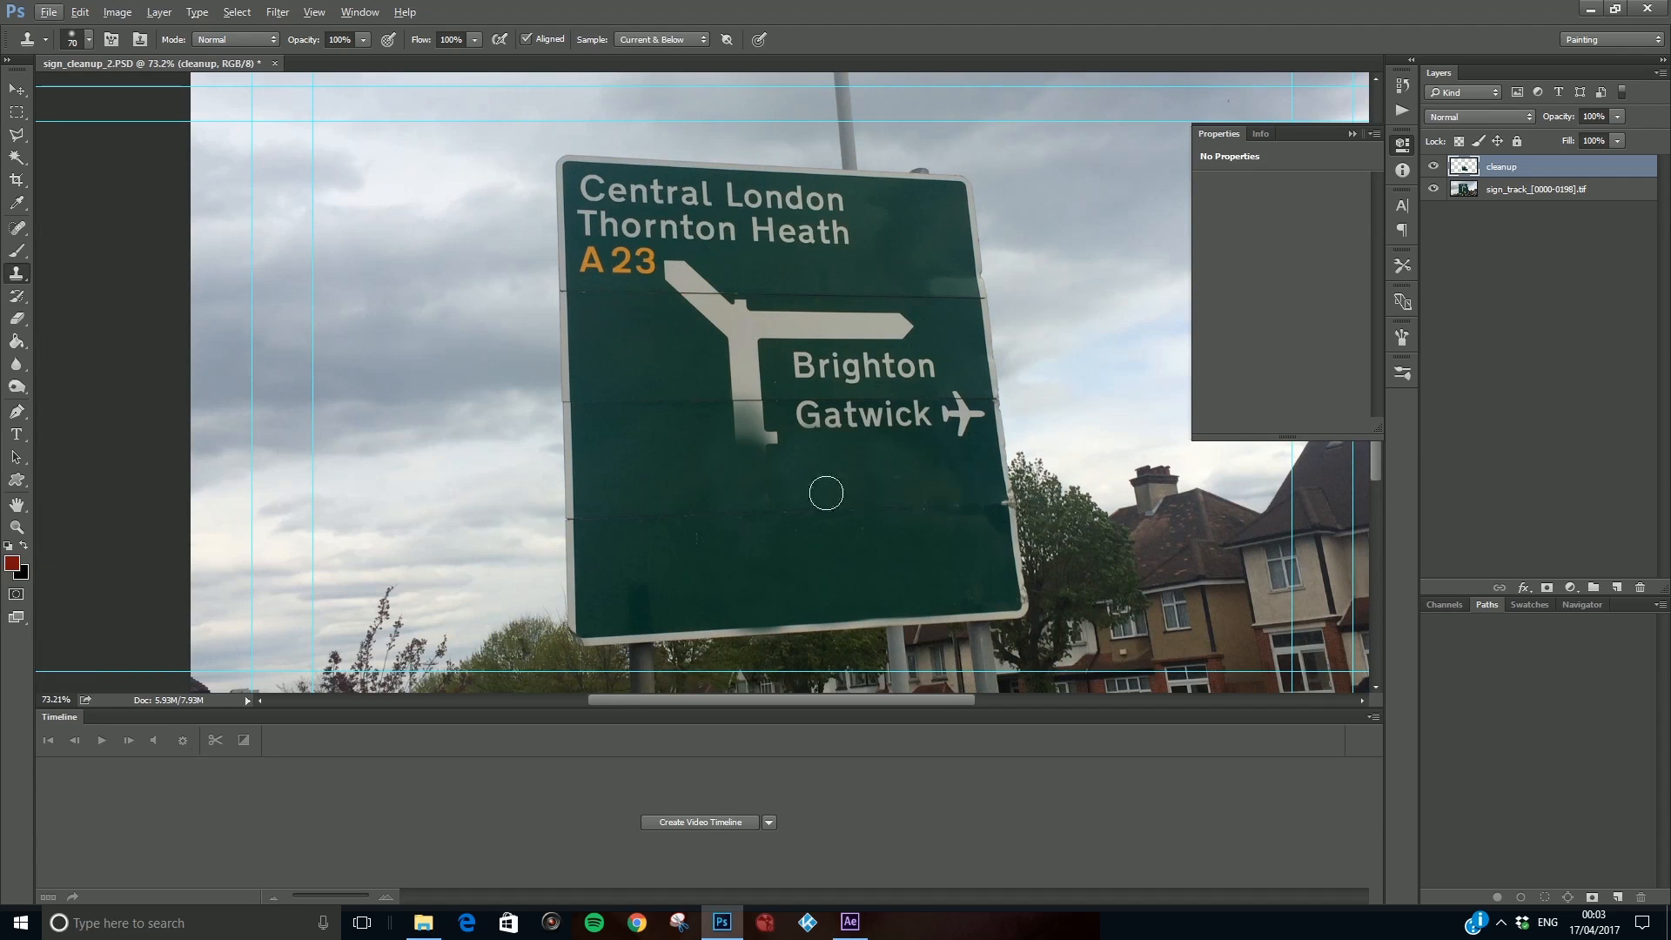
scroll(692, 483, "up", 1)
scroll(695, 486, "up", 2)
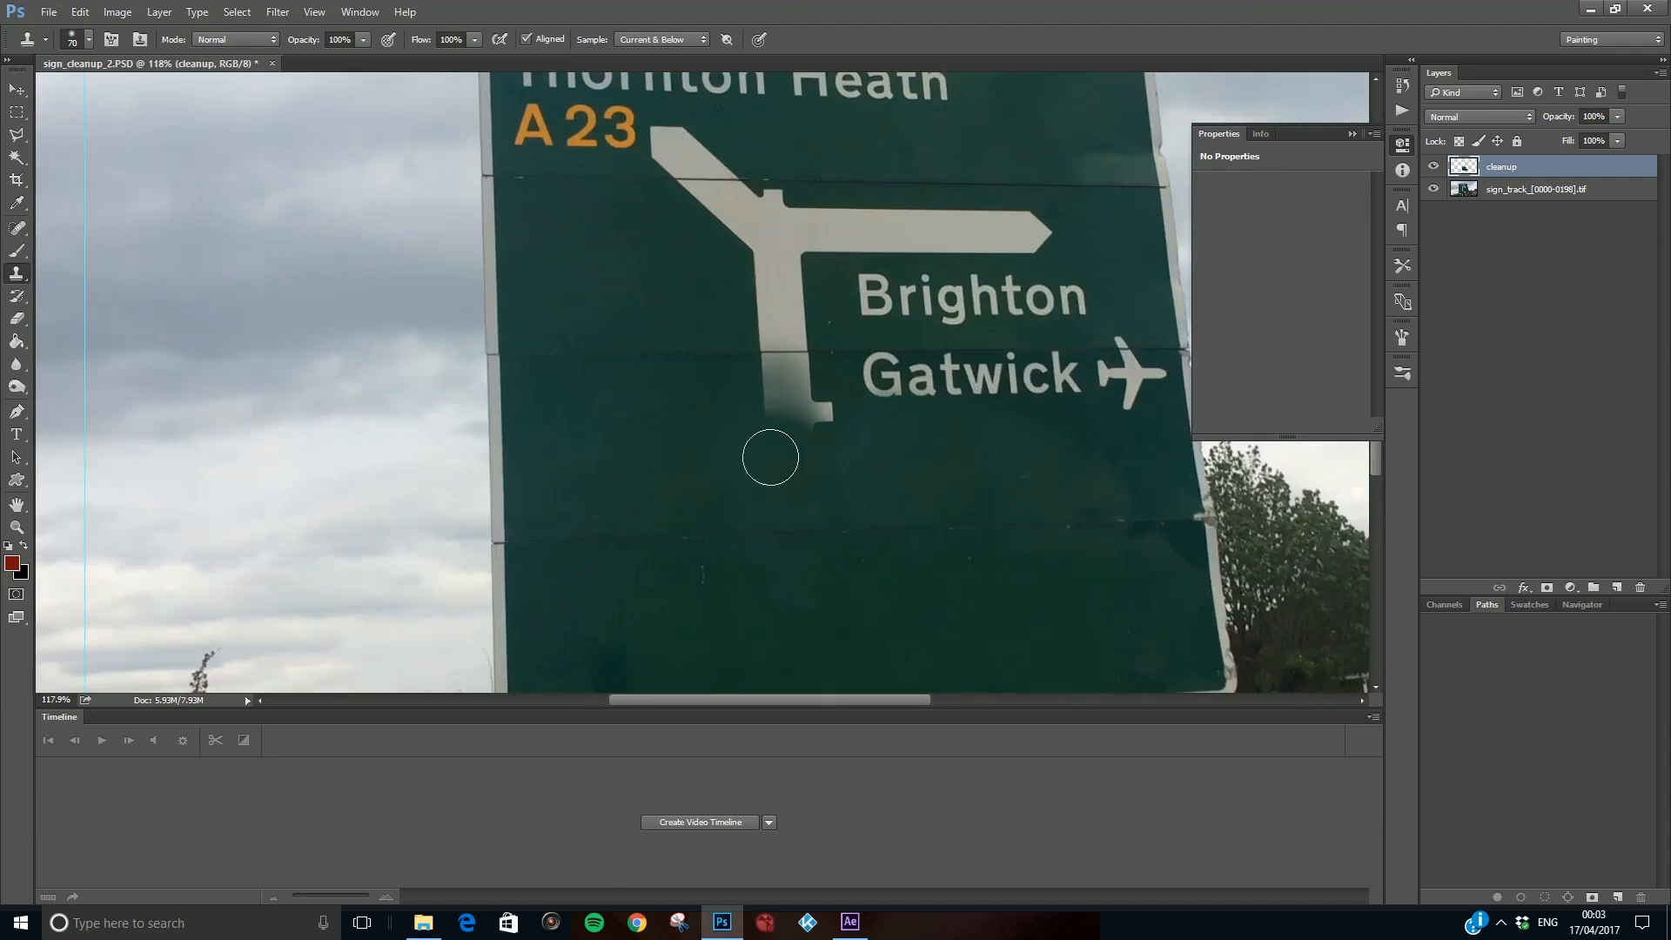
key("v")
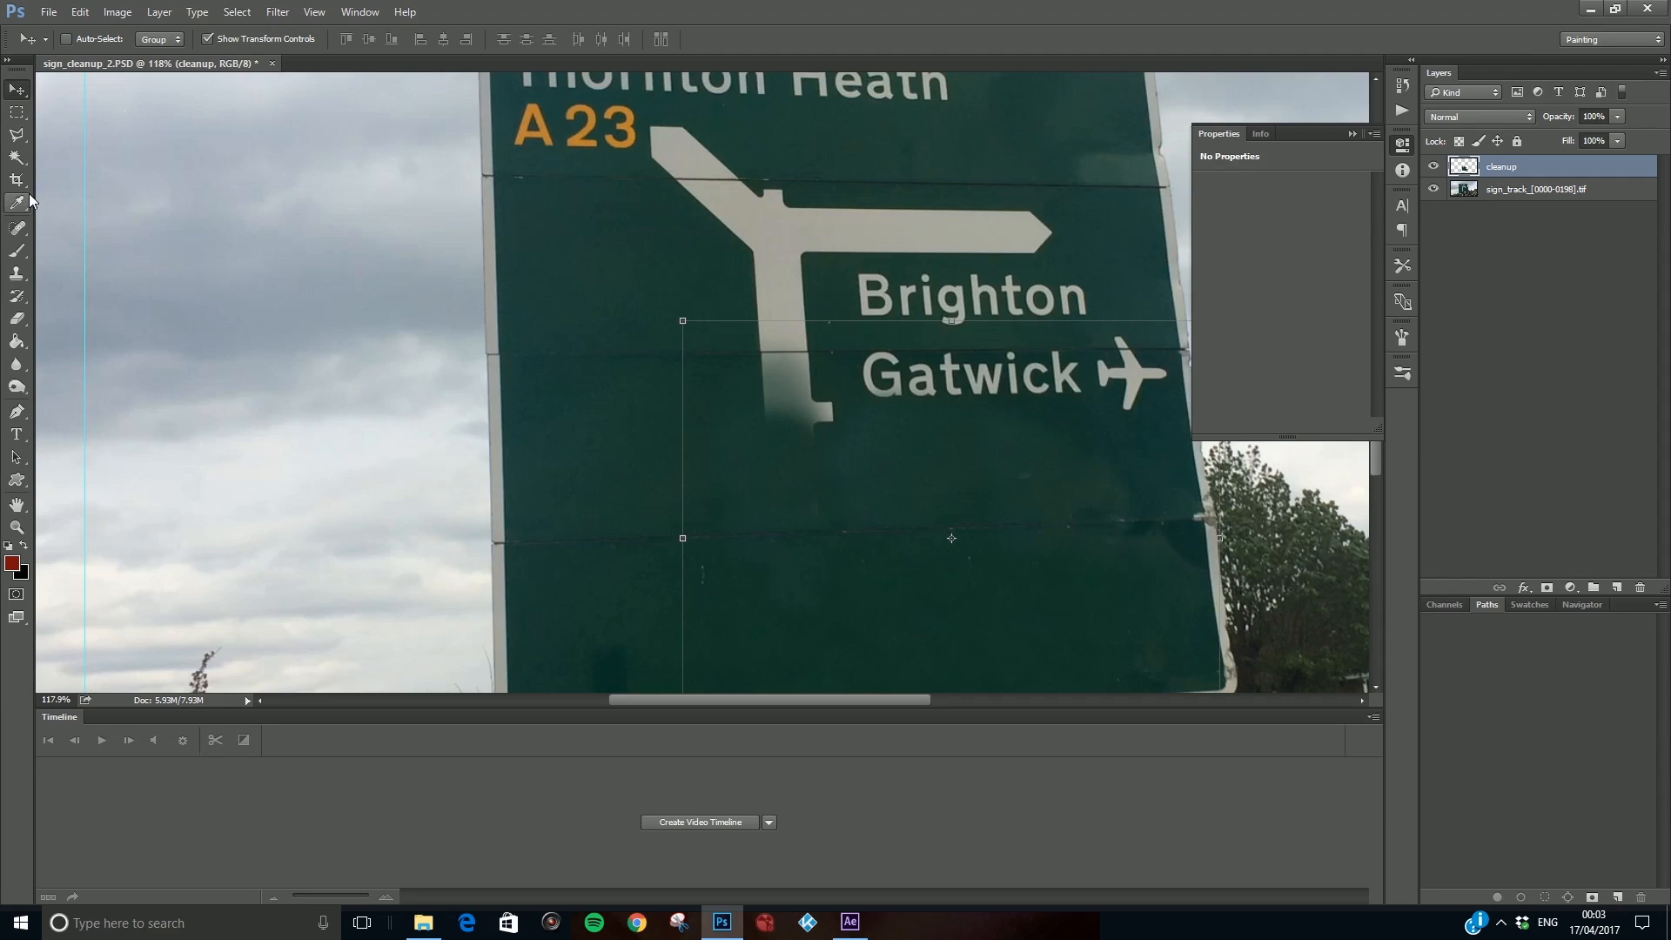
left_click(16, 273)
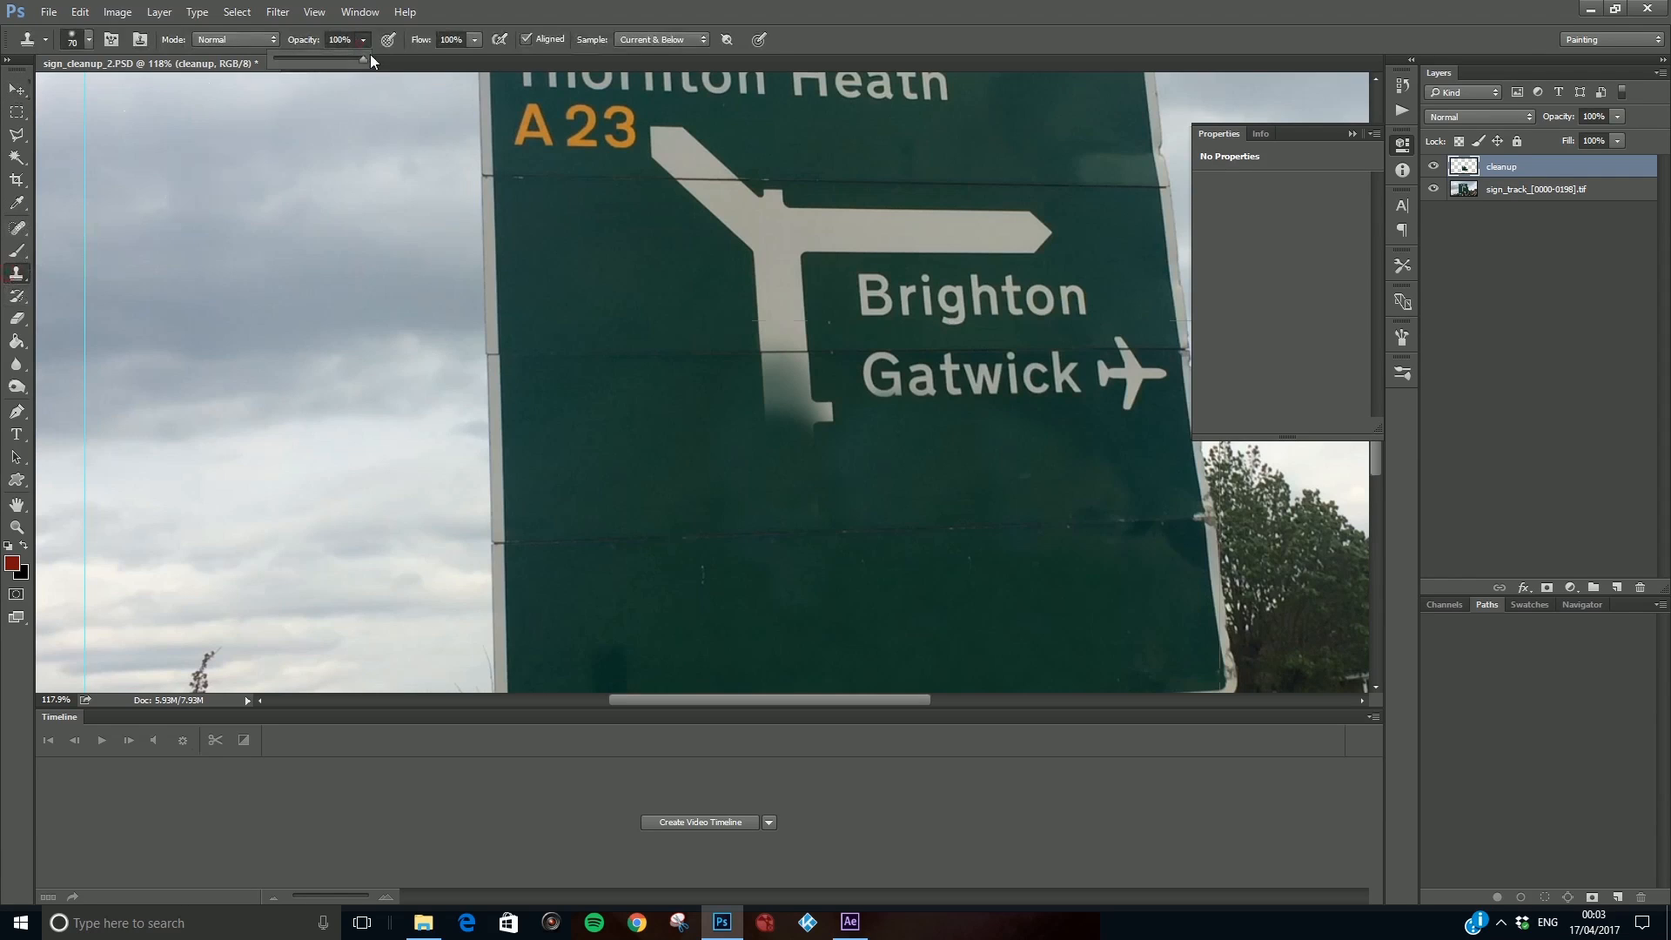
left_click_drag(304, 60, 303, 60)
left_click(818, 622)
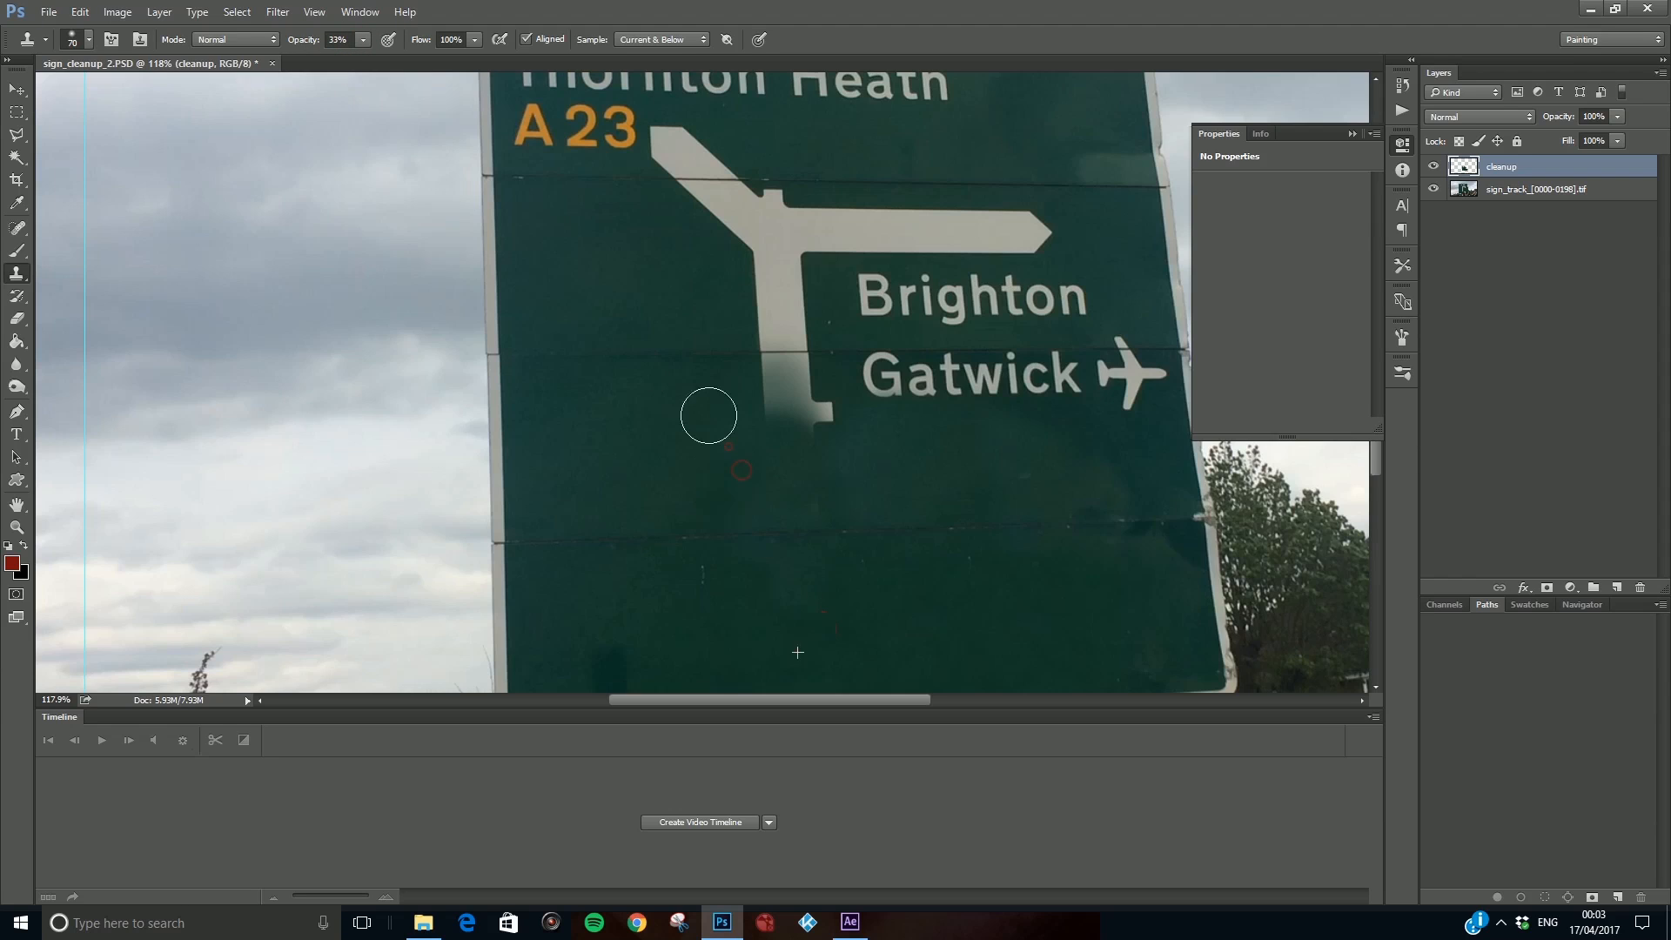
left_click(688, 439, "alt")
mouse_move(739, 511)
left_mouse_down()
mouse_move(675, 500)
mouse_move(637, 513)
left_mouse_up()
left_click(656, 536, "alt")
left_click_drag(744, 532, 729, 550)
Sample green from the bottom panel and dab it over the area below Gatwick and the cut end of the arrow stem.
left_click(914, 629, "alt")
left_click(873, 438)
left_click(880, 428)
left_click(900, 469)
left_click(880, 490)
left_click_drag(864, 475, 837, 465)
left_click(818, 433)
left_click(825, 489)
left_click(796, 492)
left_click(867, 493)
left_click(762, 418)
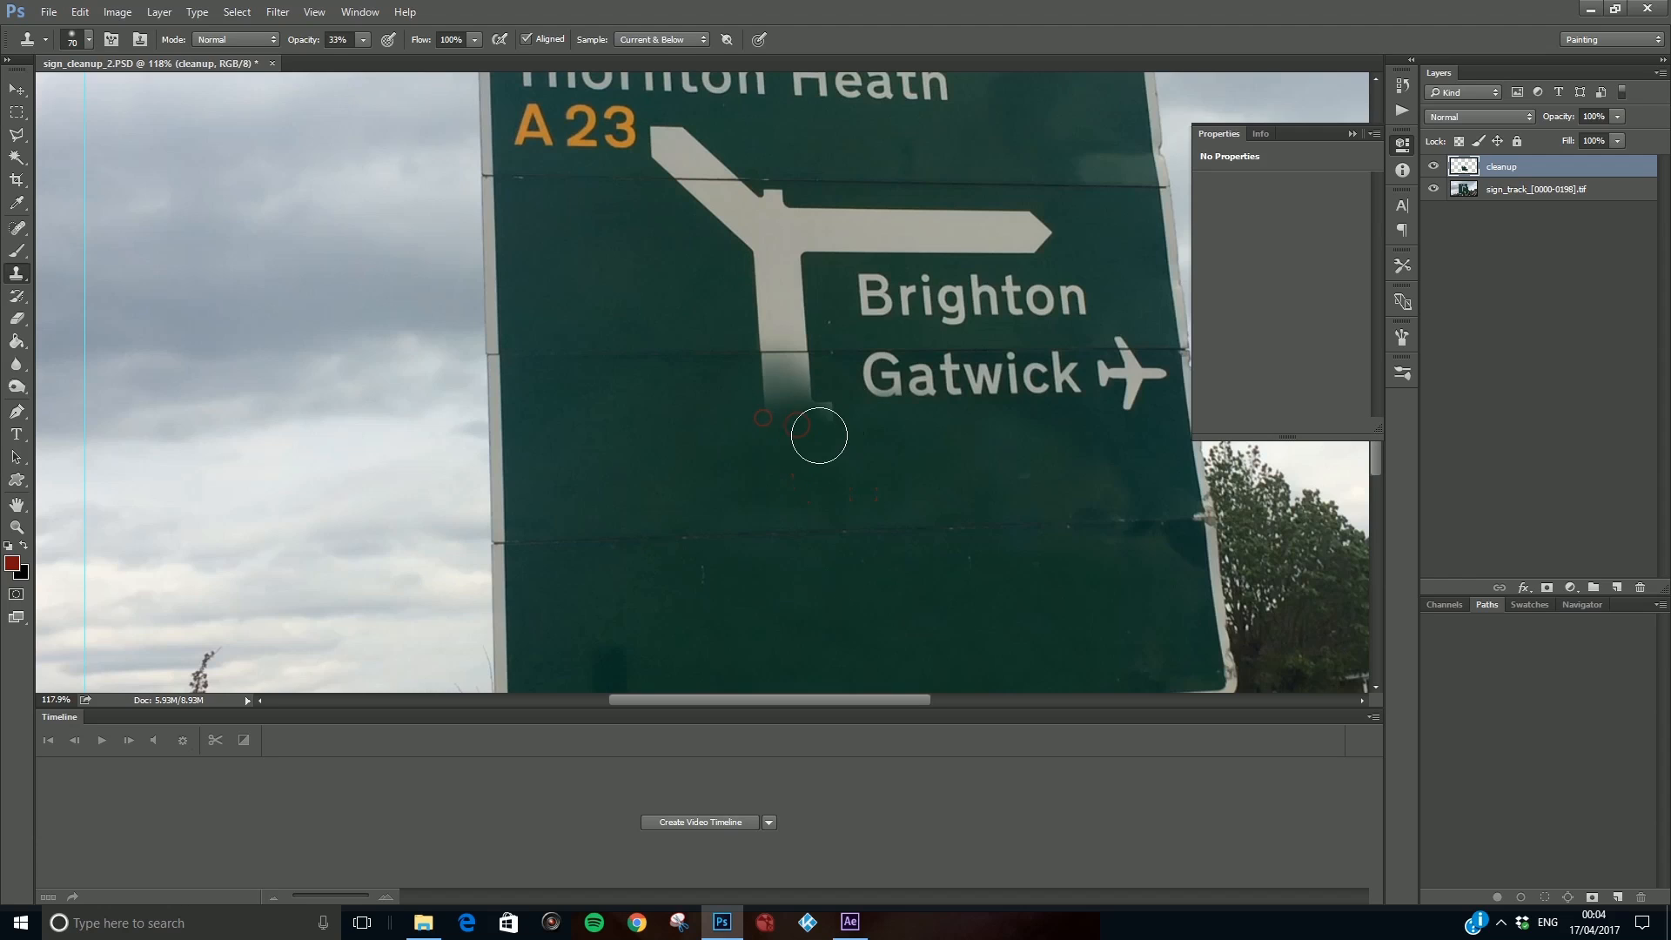
scroll(851, 496, "down", 2)
scroll(840, 490, "down", 2)
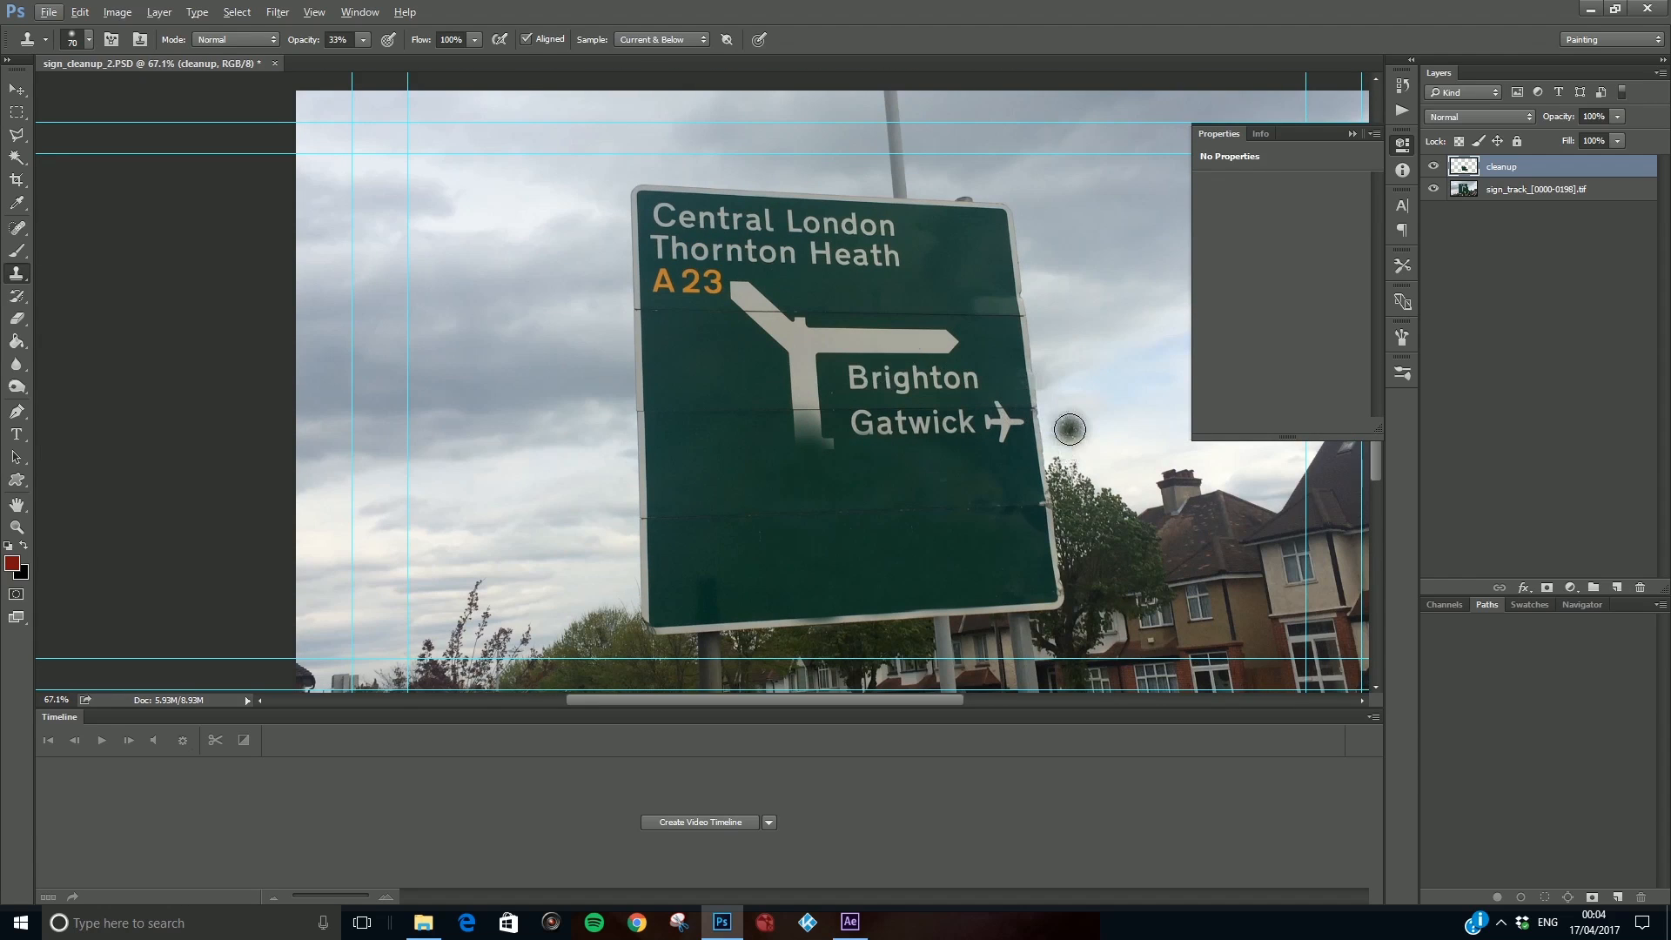
left_click(1500, 922)
left_click(1552, 887)
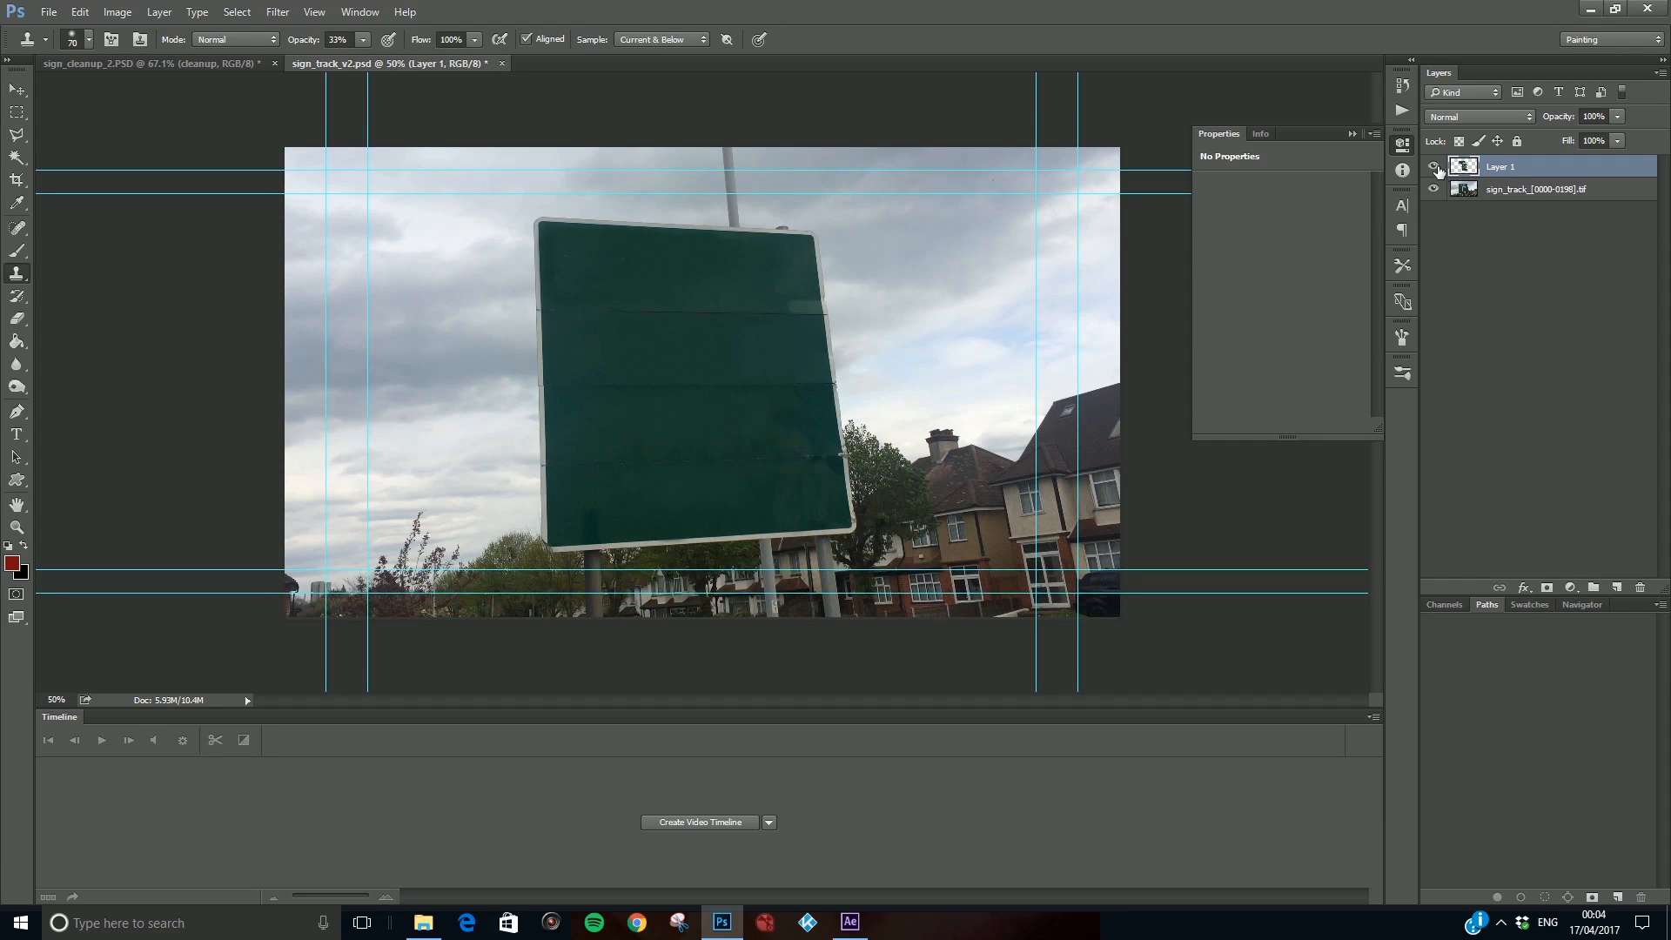
Rename Layer 1 in sign_track_v2.psd as cleanup and toggle its visibility to compare the sign before and after.
double_click(1504, 171)
left_click(1528, 205)
left_click(1433, 166)
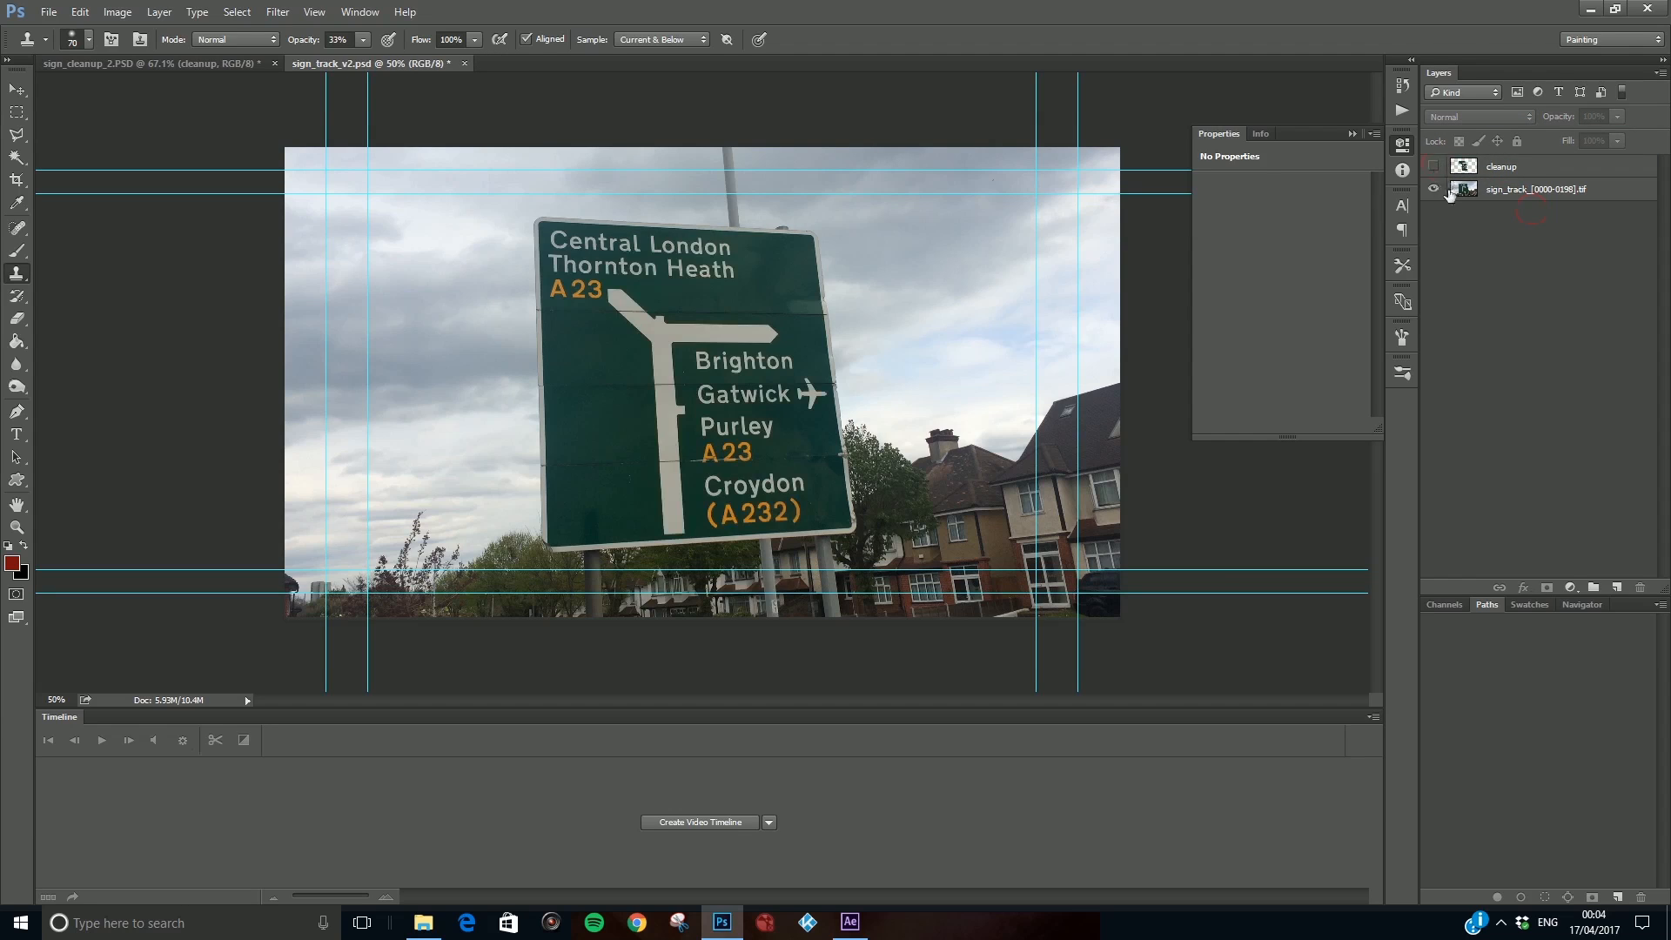
left_click(1433, 166)
left_click(1434, 167)
left_click(1435, 168)
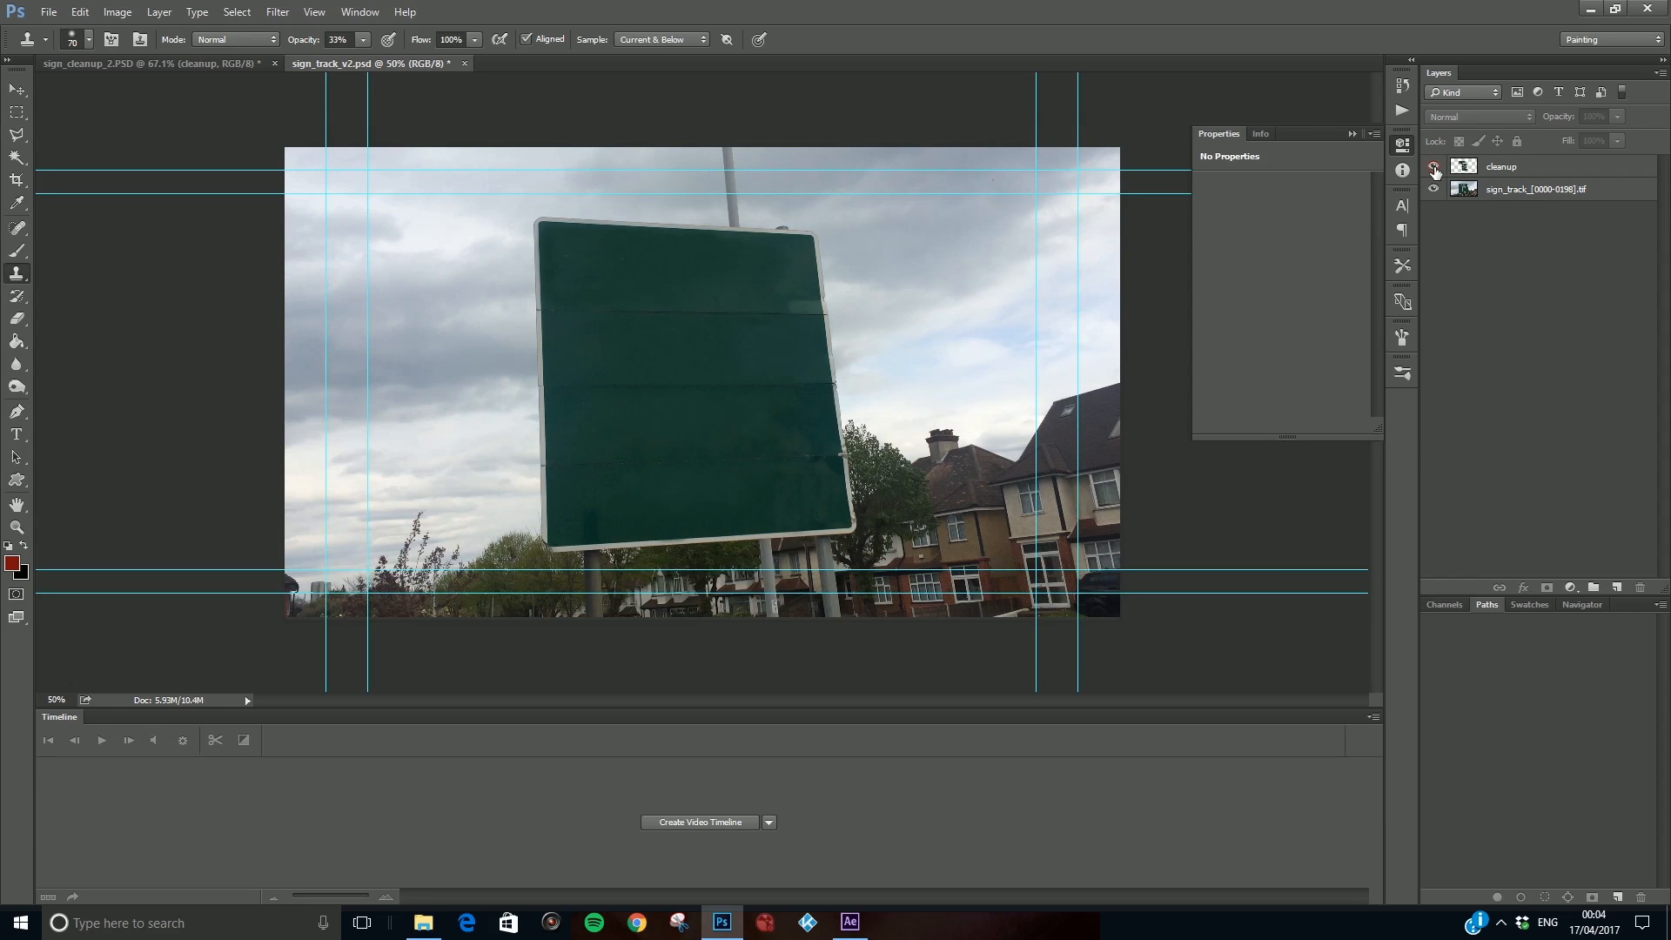
Hide the original sign_track frame layer so that only the cleanup strokes show on transparency.
left_click(1433, 189)
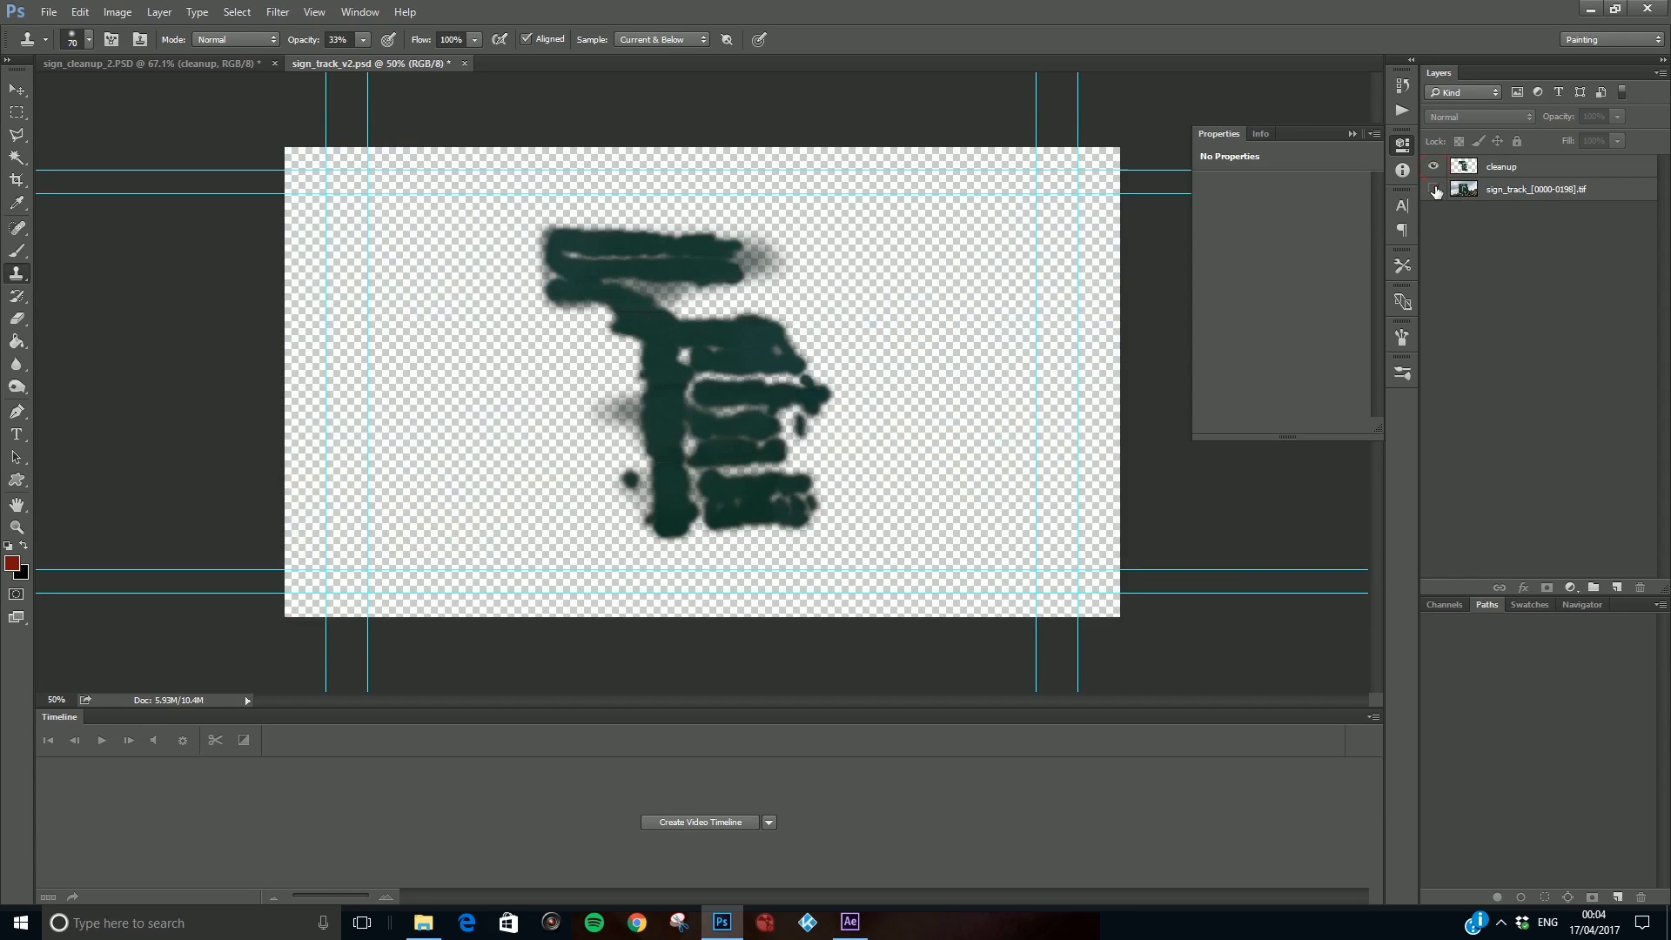
left_click(1433, 166)
left_click(1433, 167)
left_click(1433, 188)
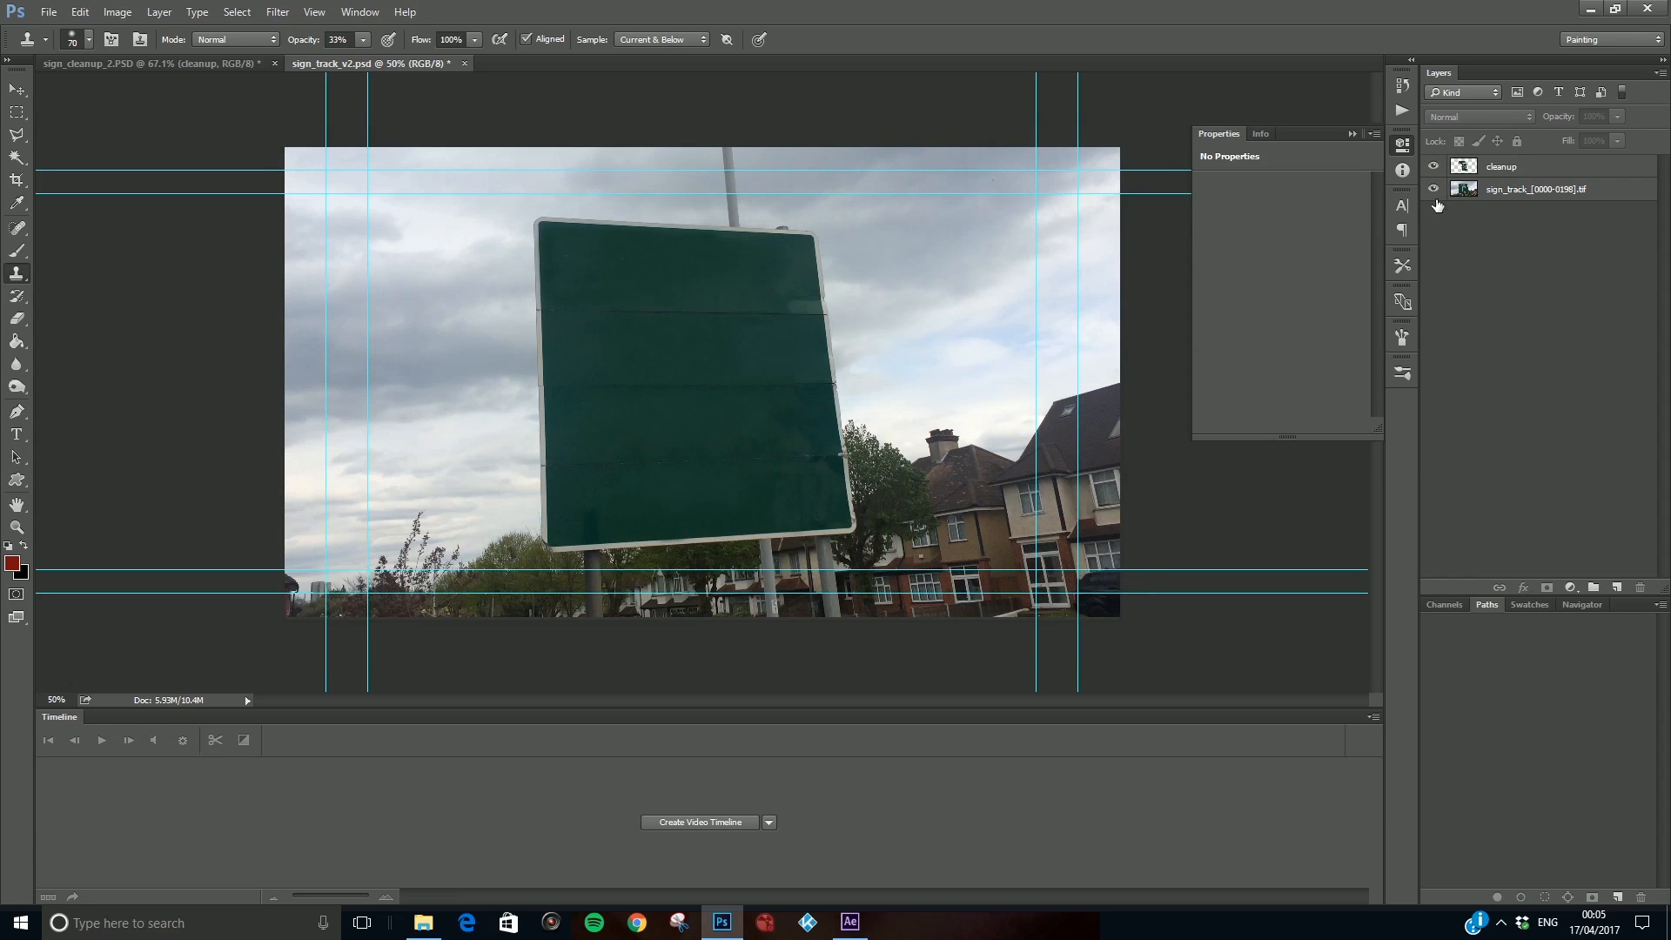
left_click(1433, 189)
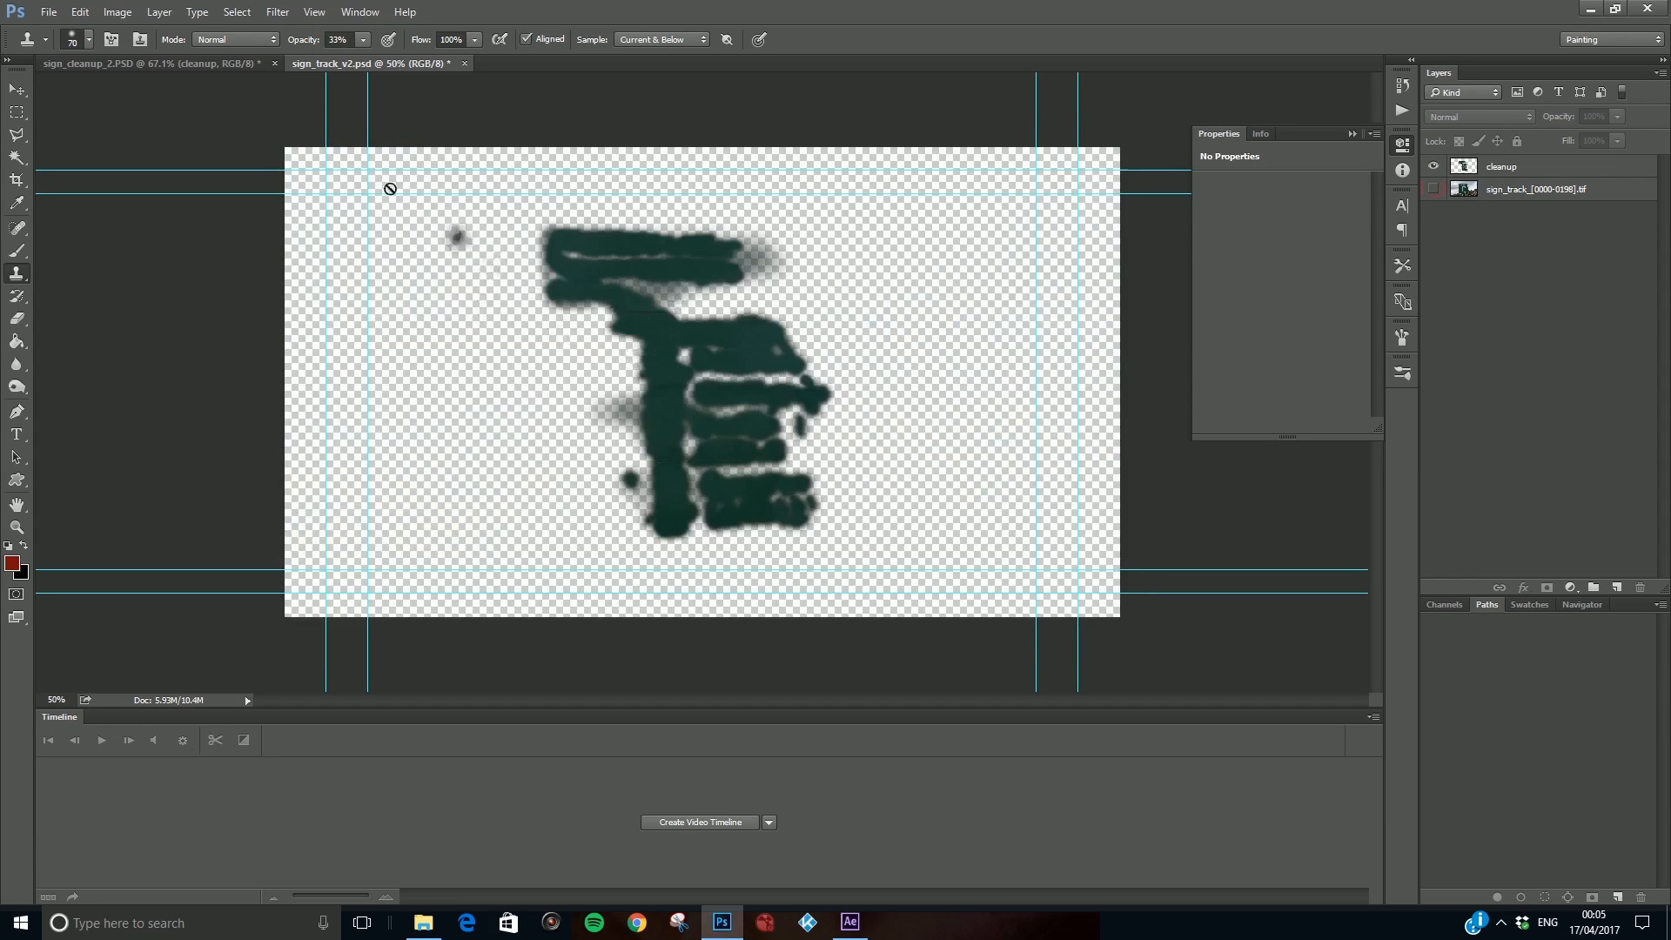
Set up saving the document under the name sign_clean in TIFF format in the footage folder.
left_click(48, 12)
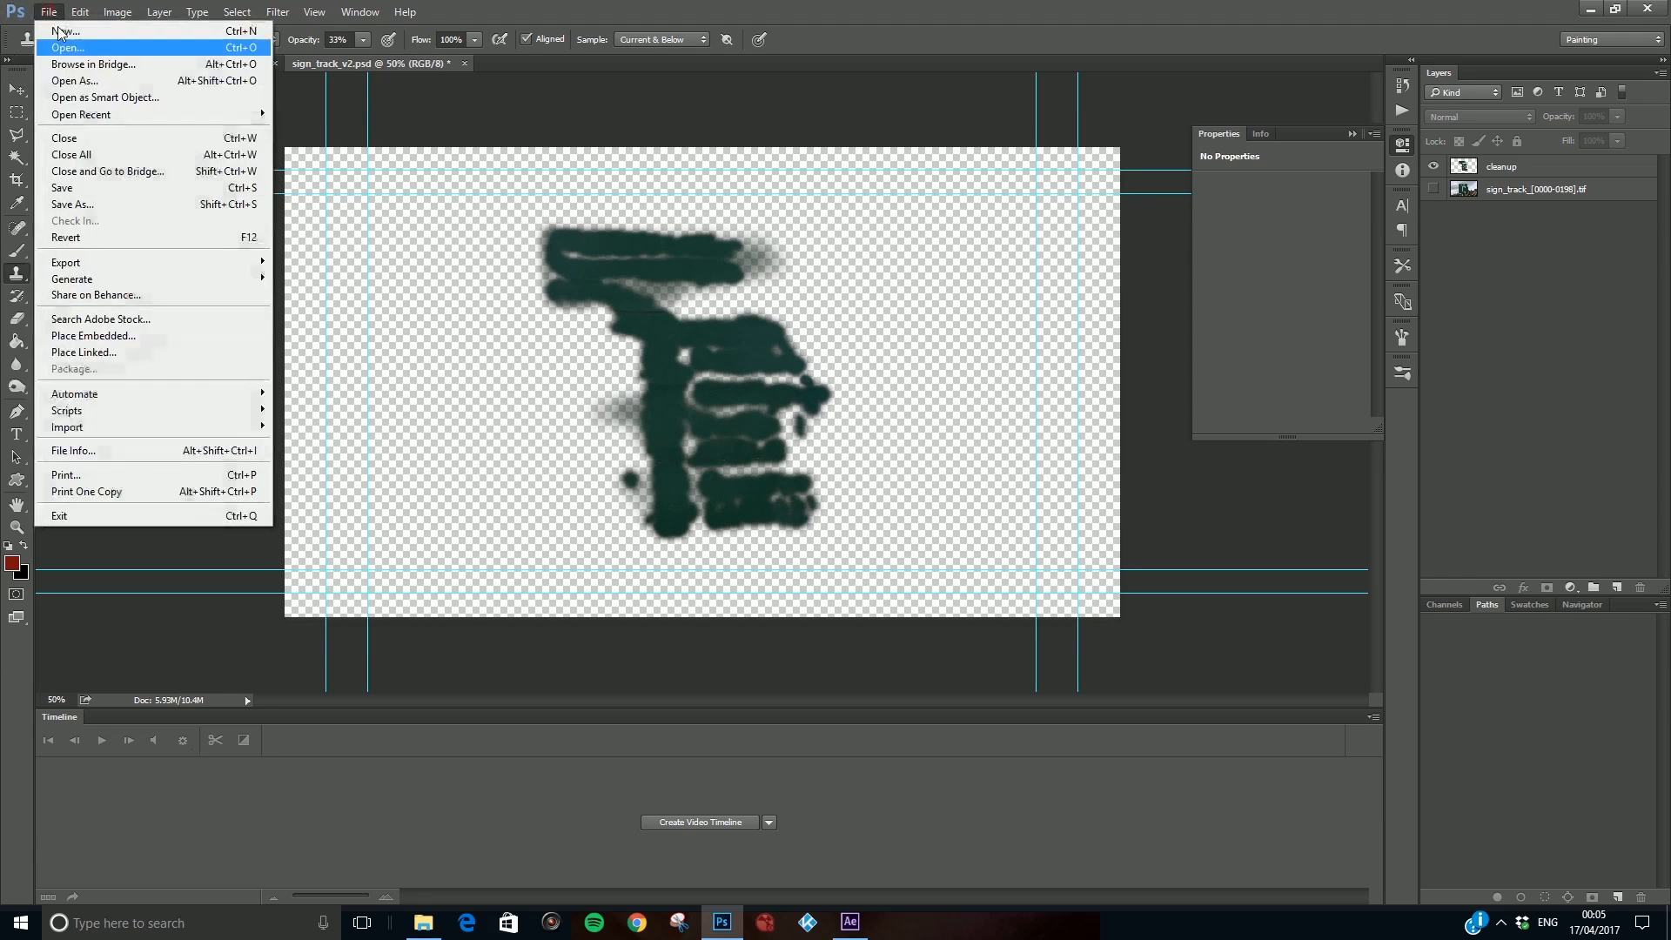
left_click(109, 203)
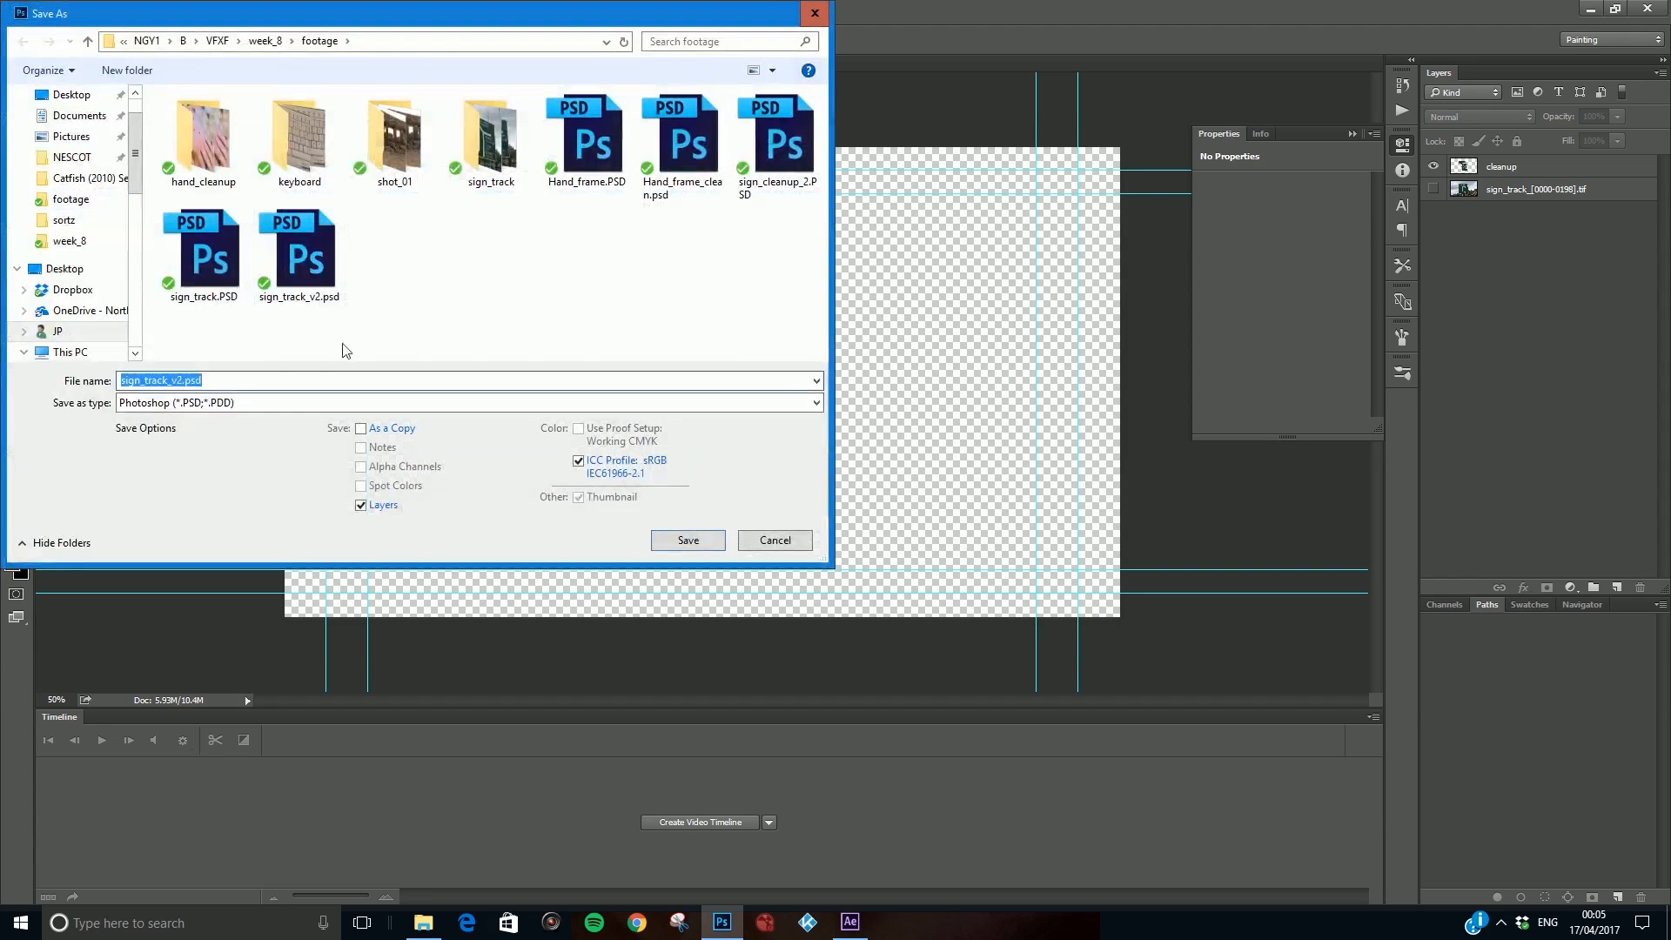
left_click(180, 383)
key("BackSpace")
key("BackSpace")
key("BackSpace")
key("BackSpace")
key("BackSpace")
key("BackSpace")
key("BackSpace")
key("BackSpace")
type("clea")
left_click(502, 402)
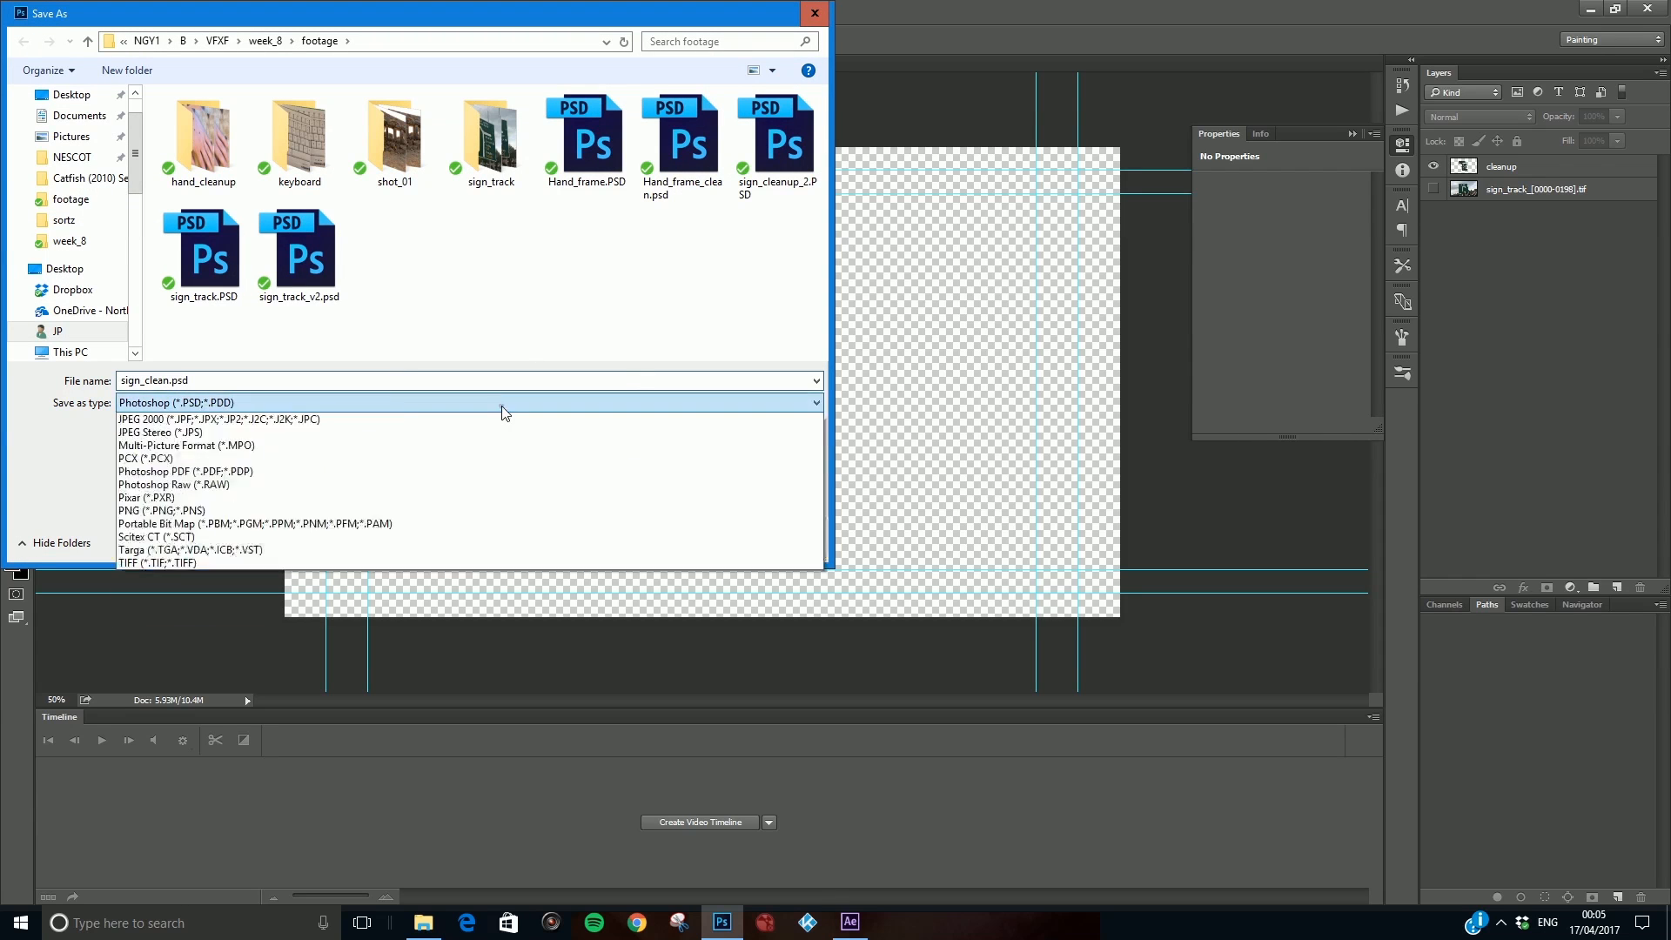
left_click(174, 678)
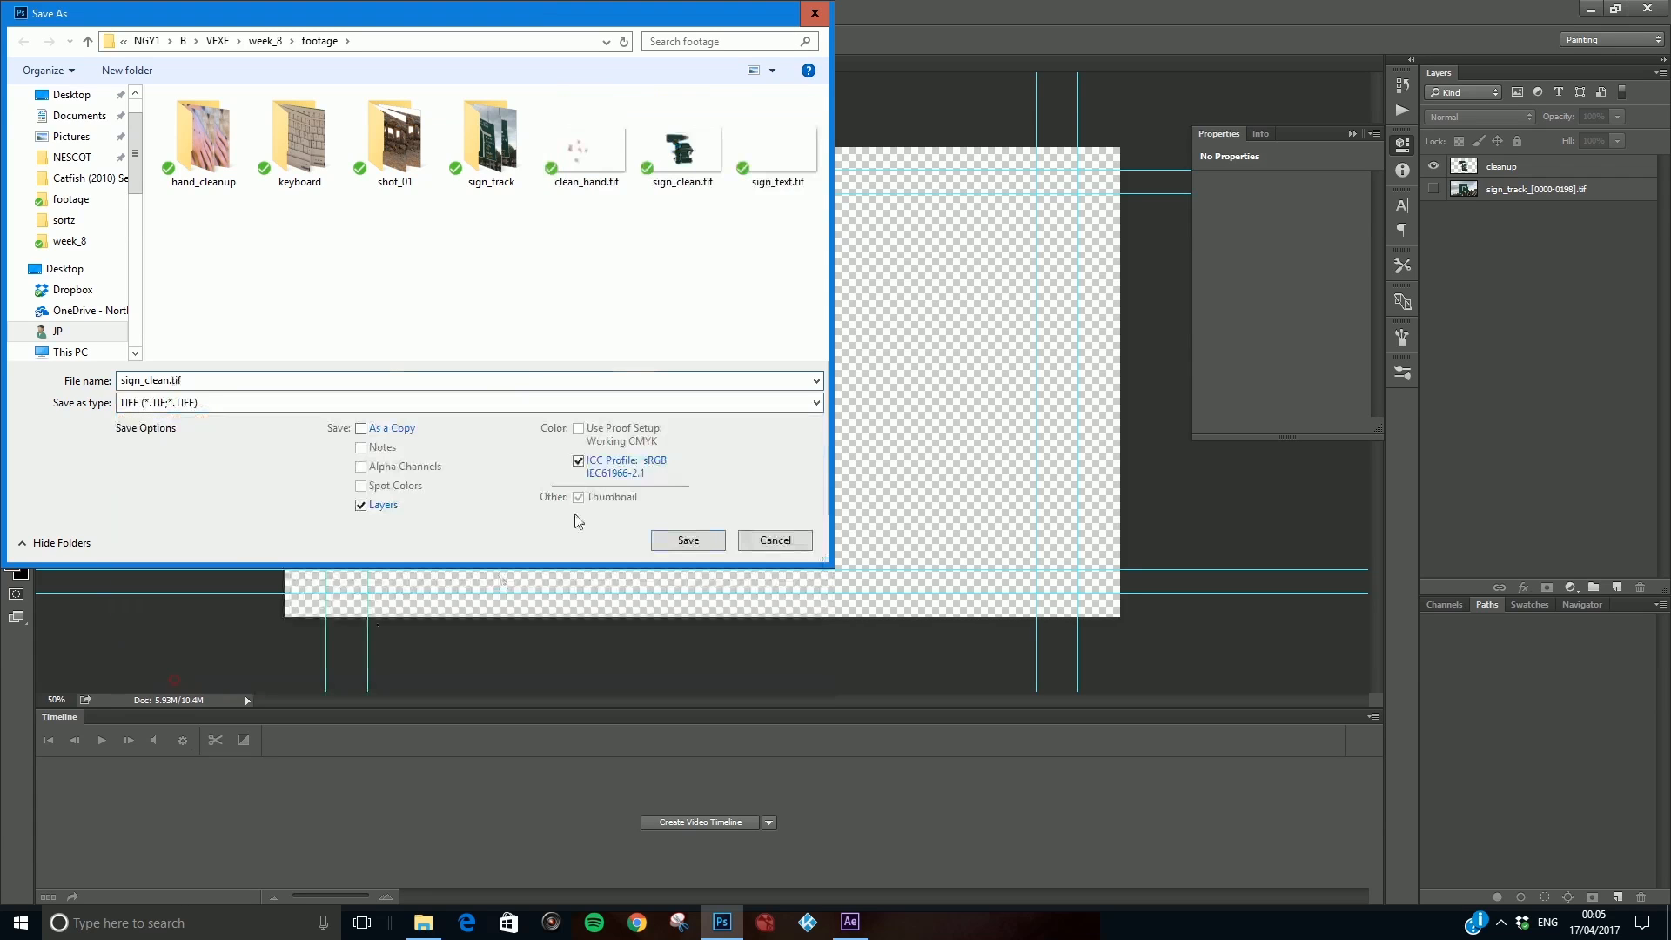
Decline replacing the existing file and save as sign_clean_v2.tif with transparency, no image compression, and layers discarded into a copy.
left_click(676, 541)
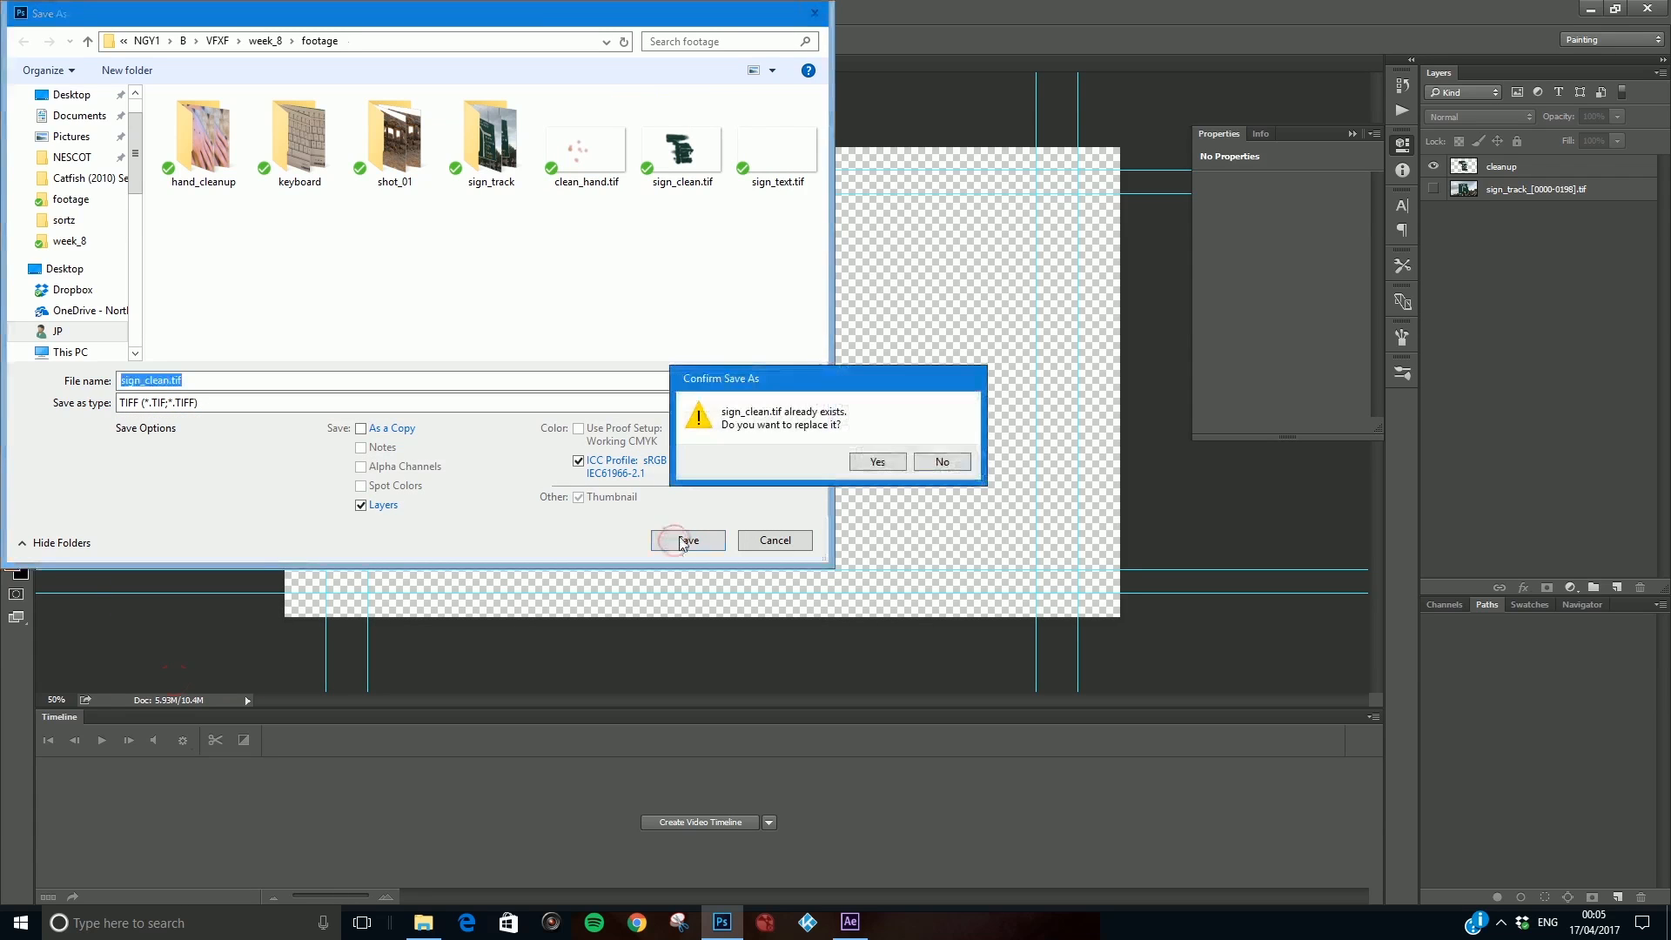
left_click(950, 461)
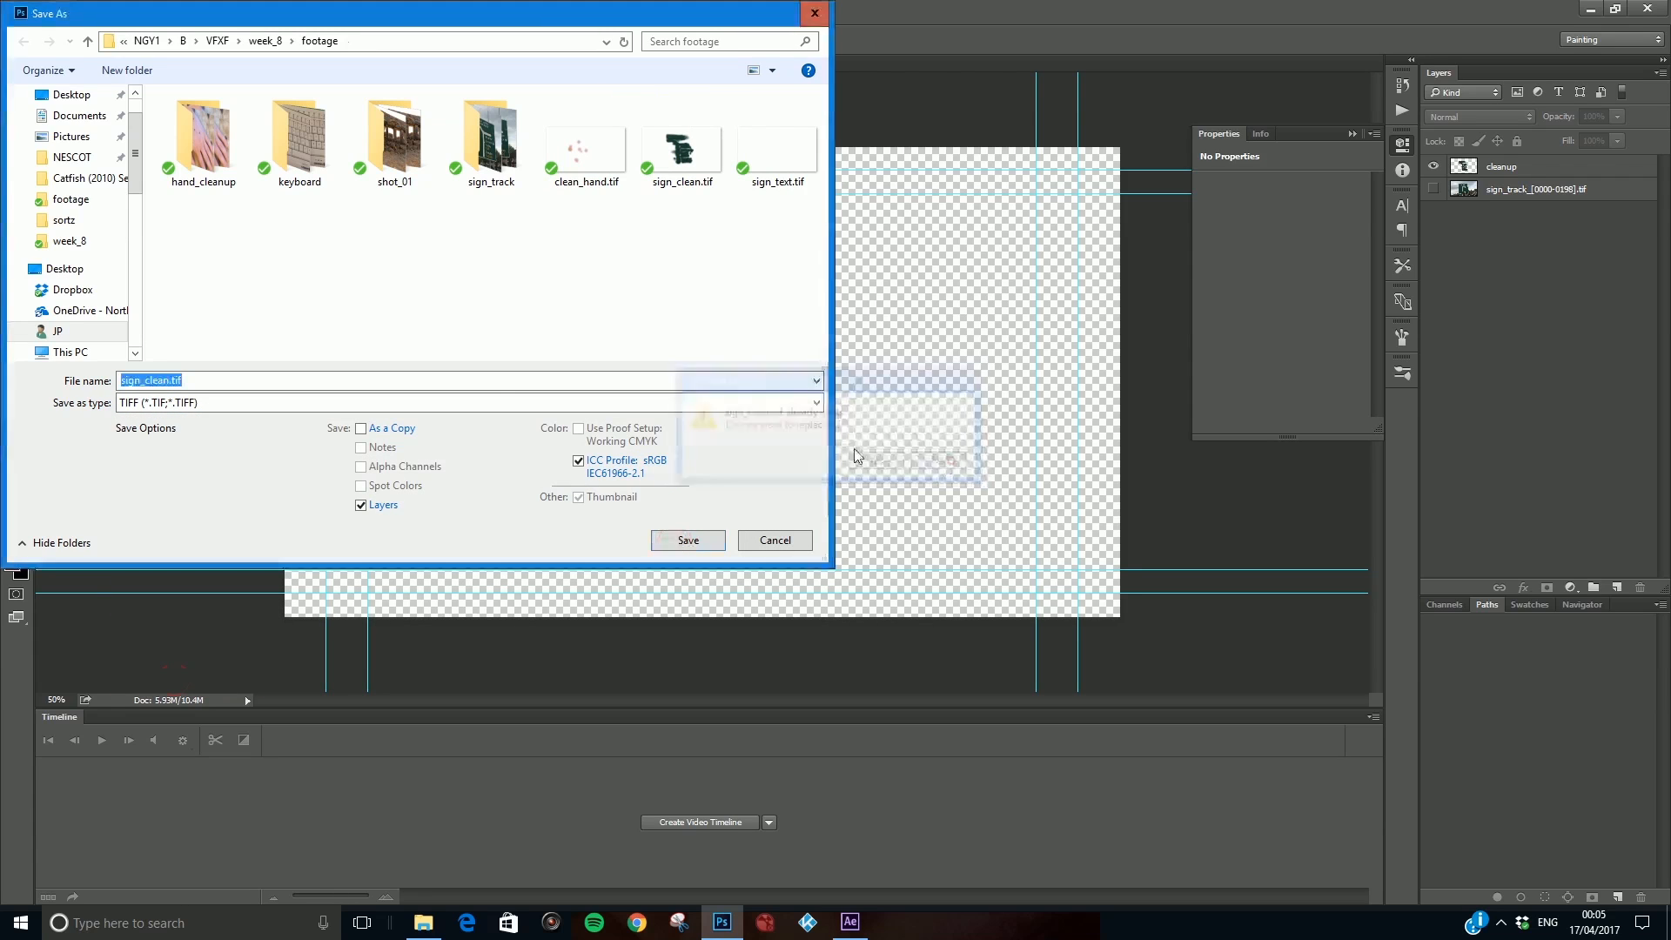
left_click(170, 380)
type("_v2")
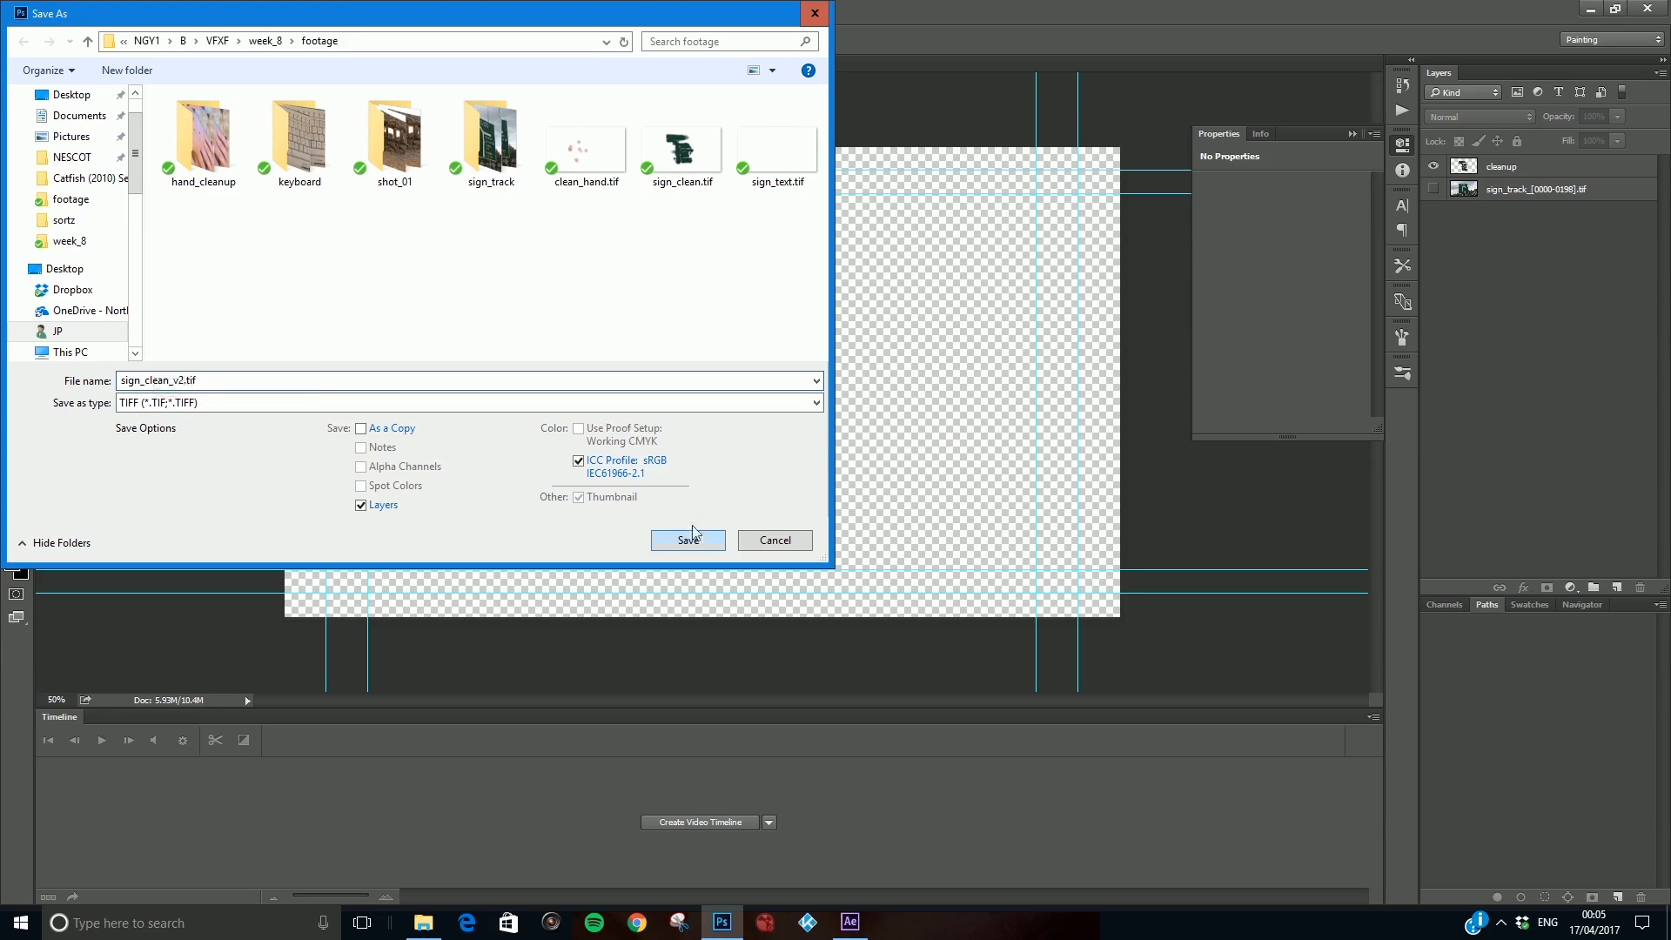
left_click(686, 540)
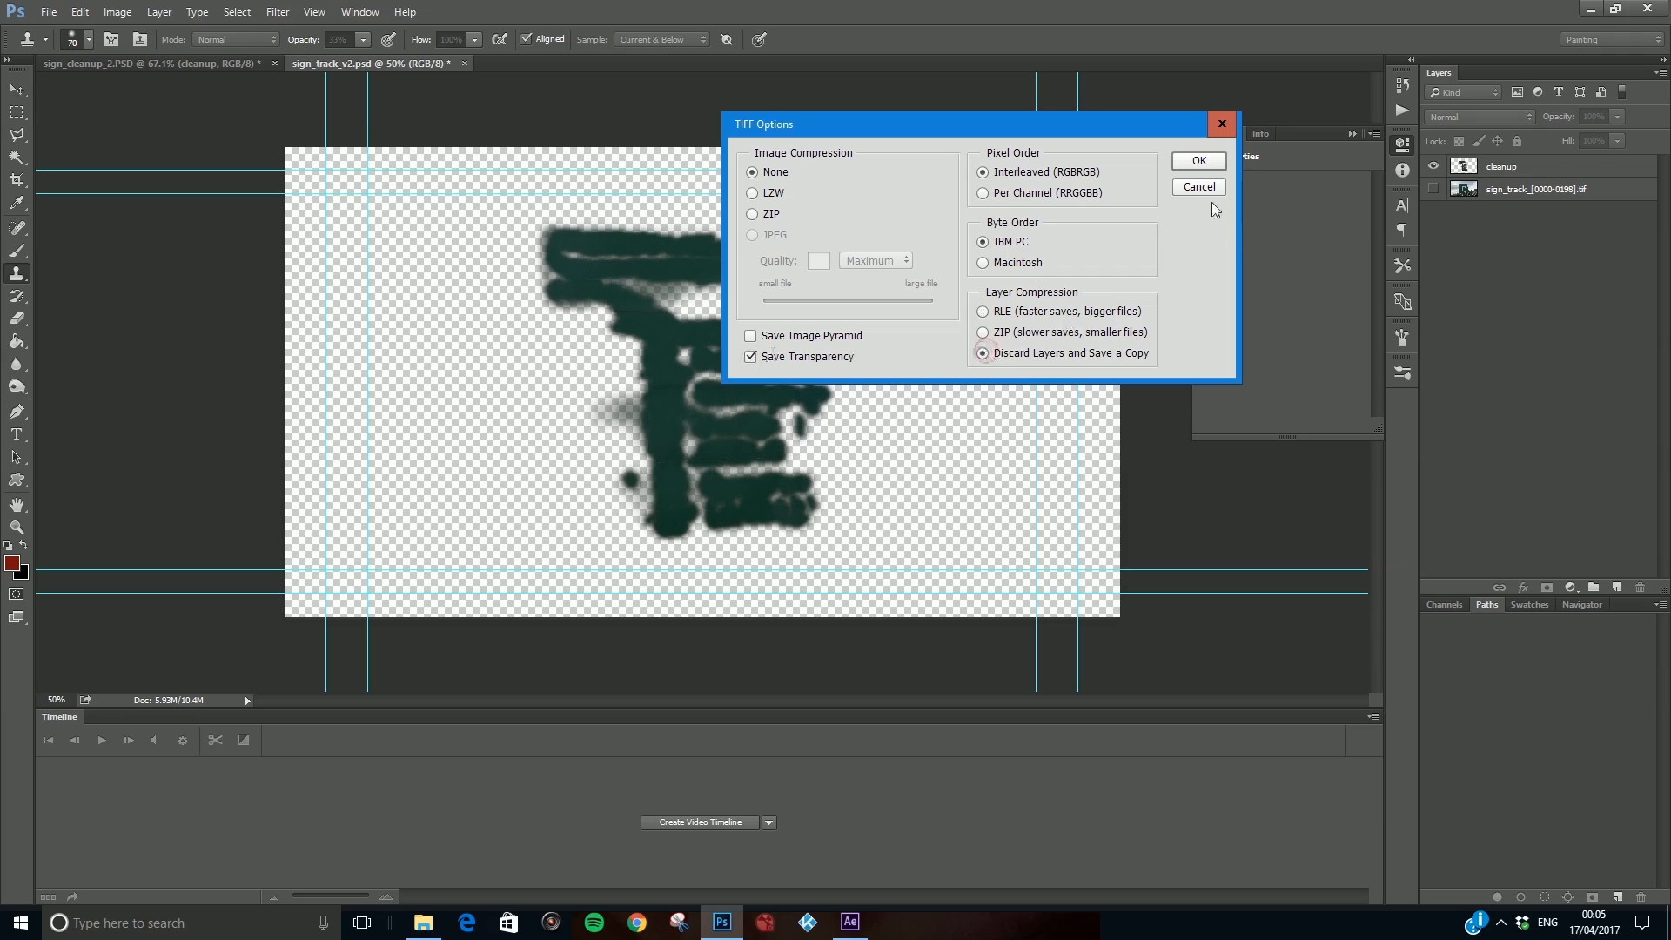
left_click(1199, 162)
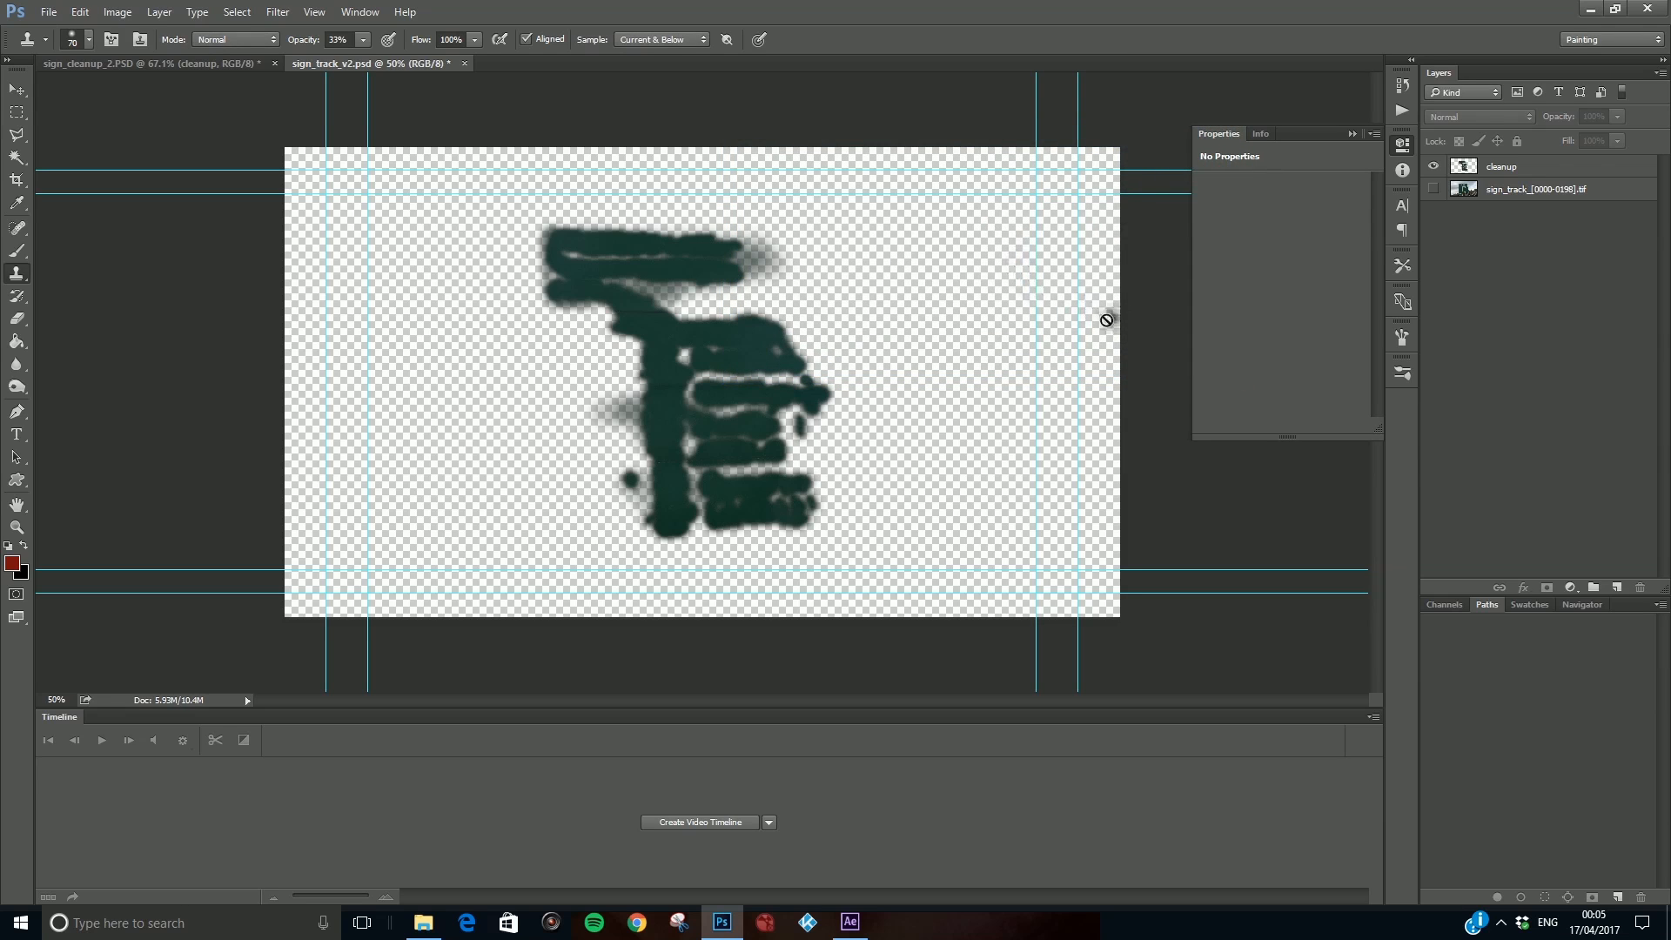
Show the original frame layer again and add the text WELCOME in white 72 pt Arial Regular near the sign's upper edge.
left_click(19, 92)
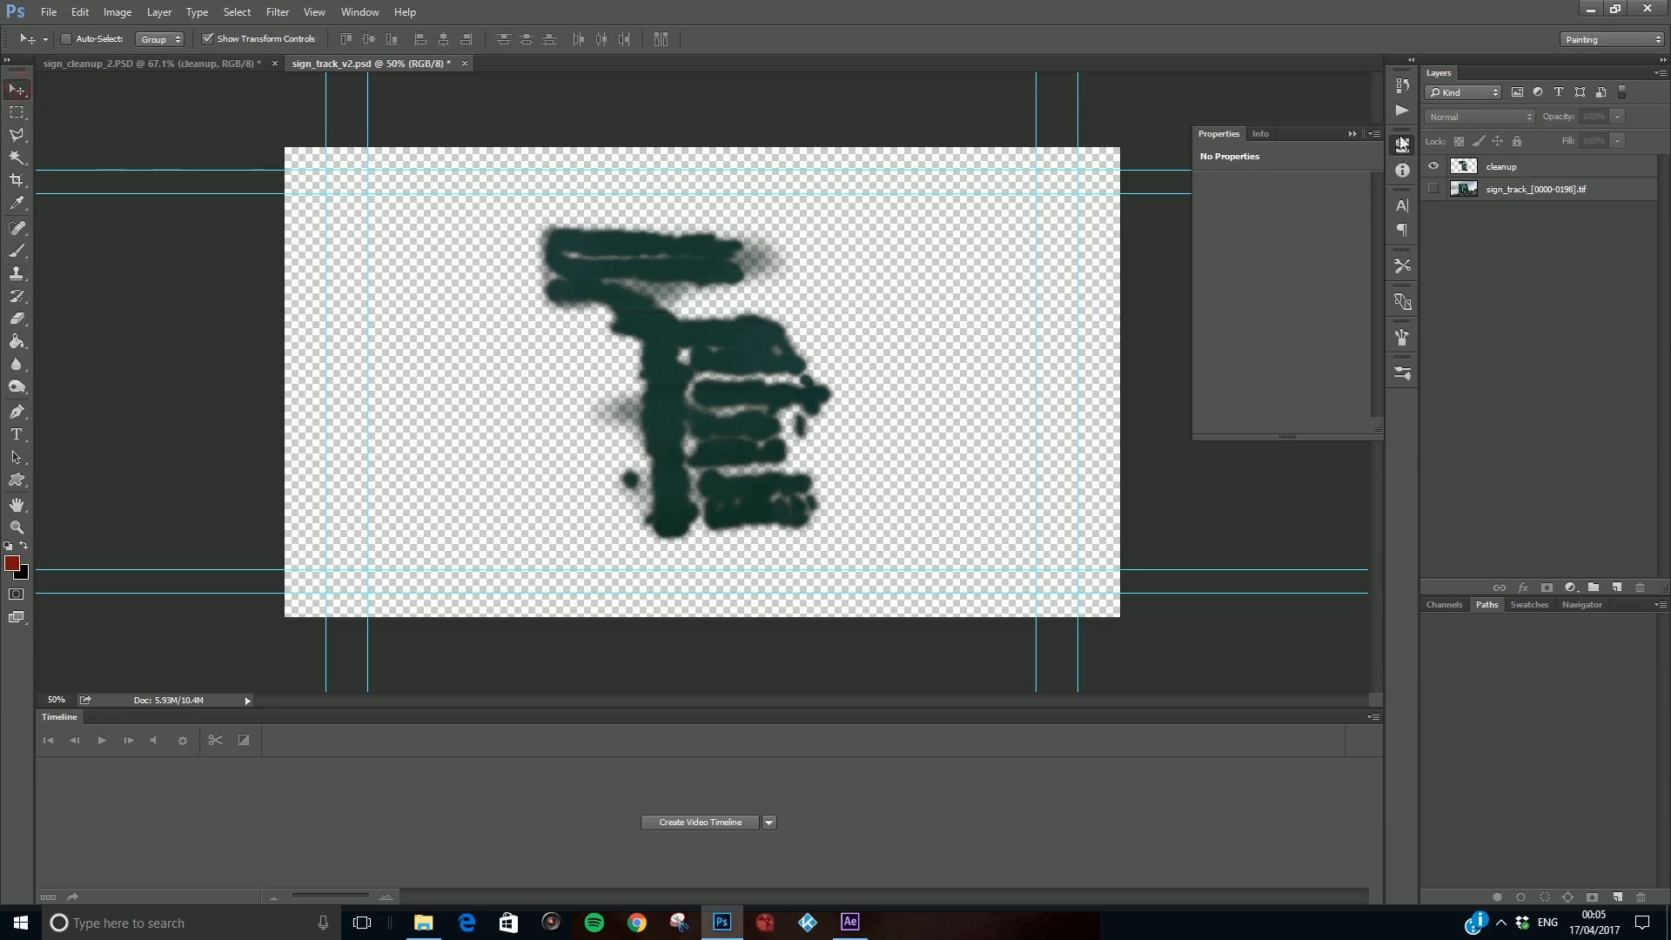
left_click(1434, 189)
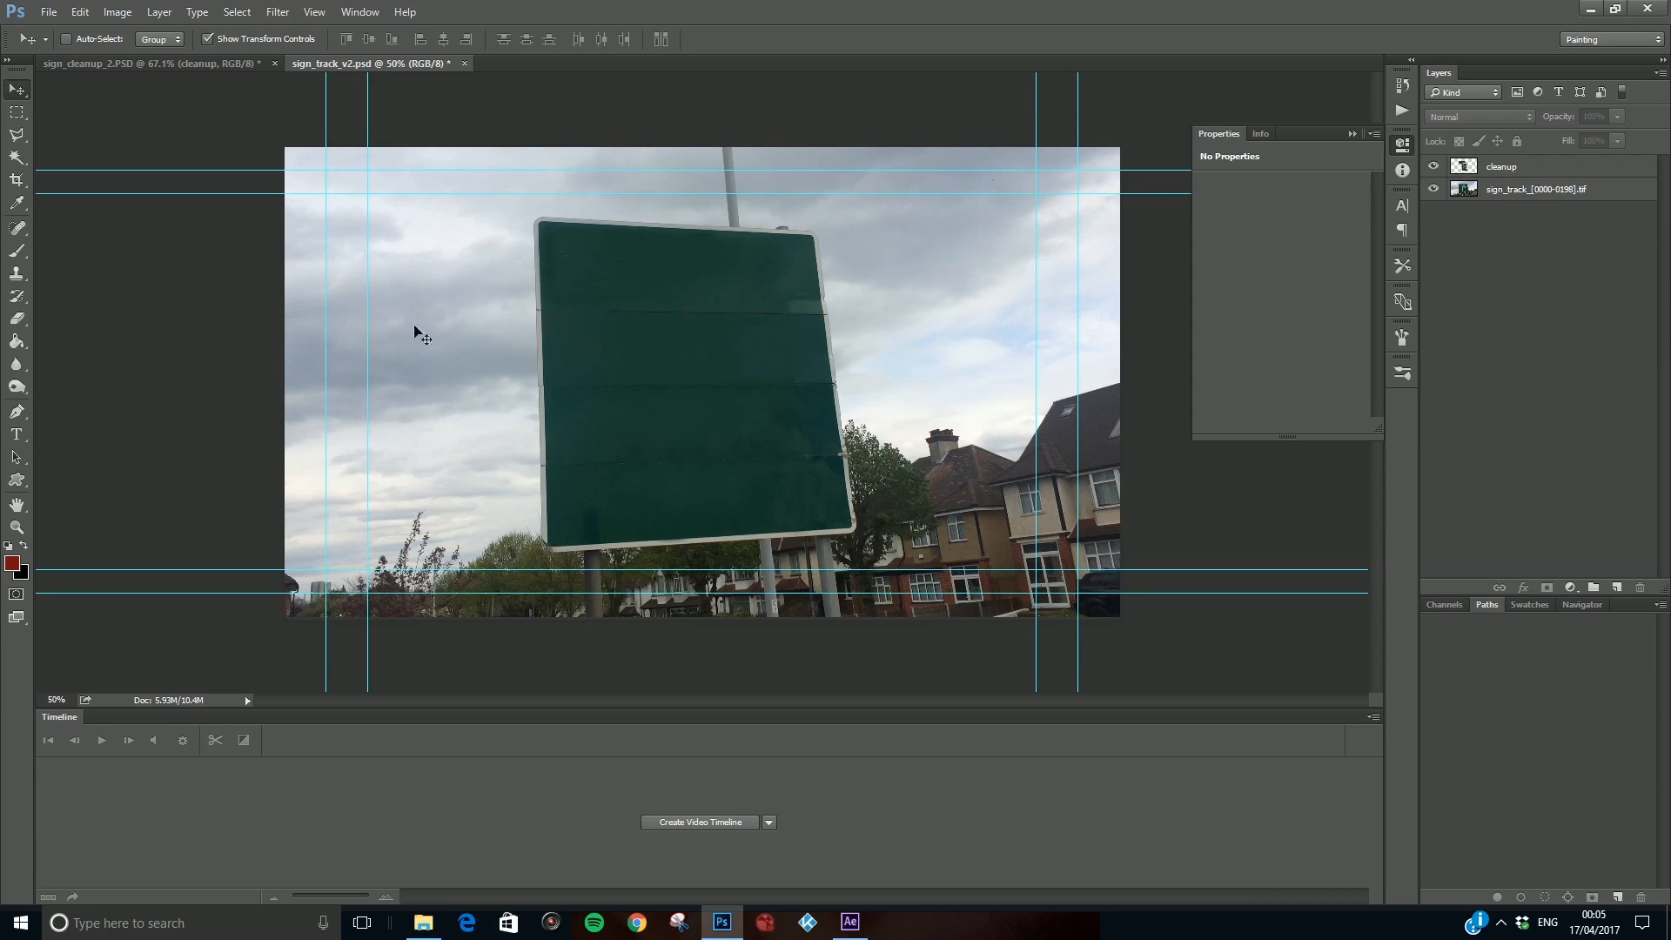
left_click(20, 438)
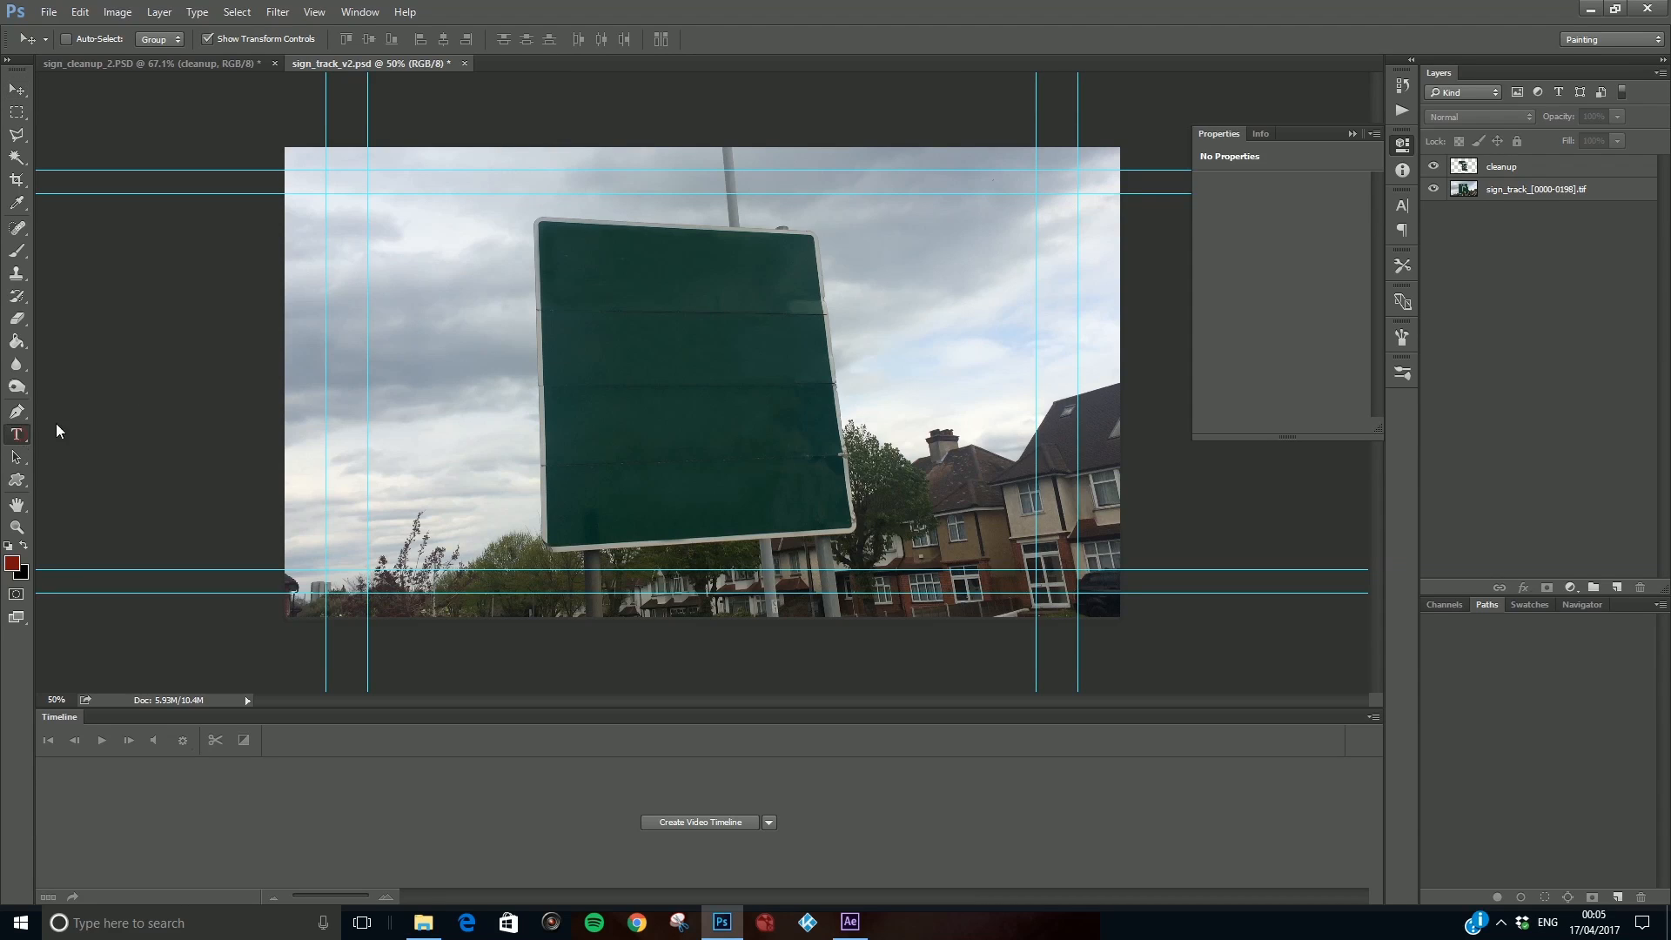
left_click(596, 267)
type("WELCOME")
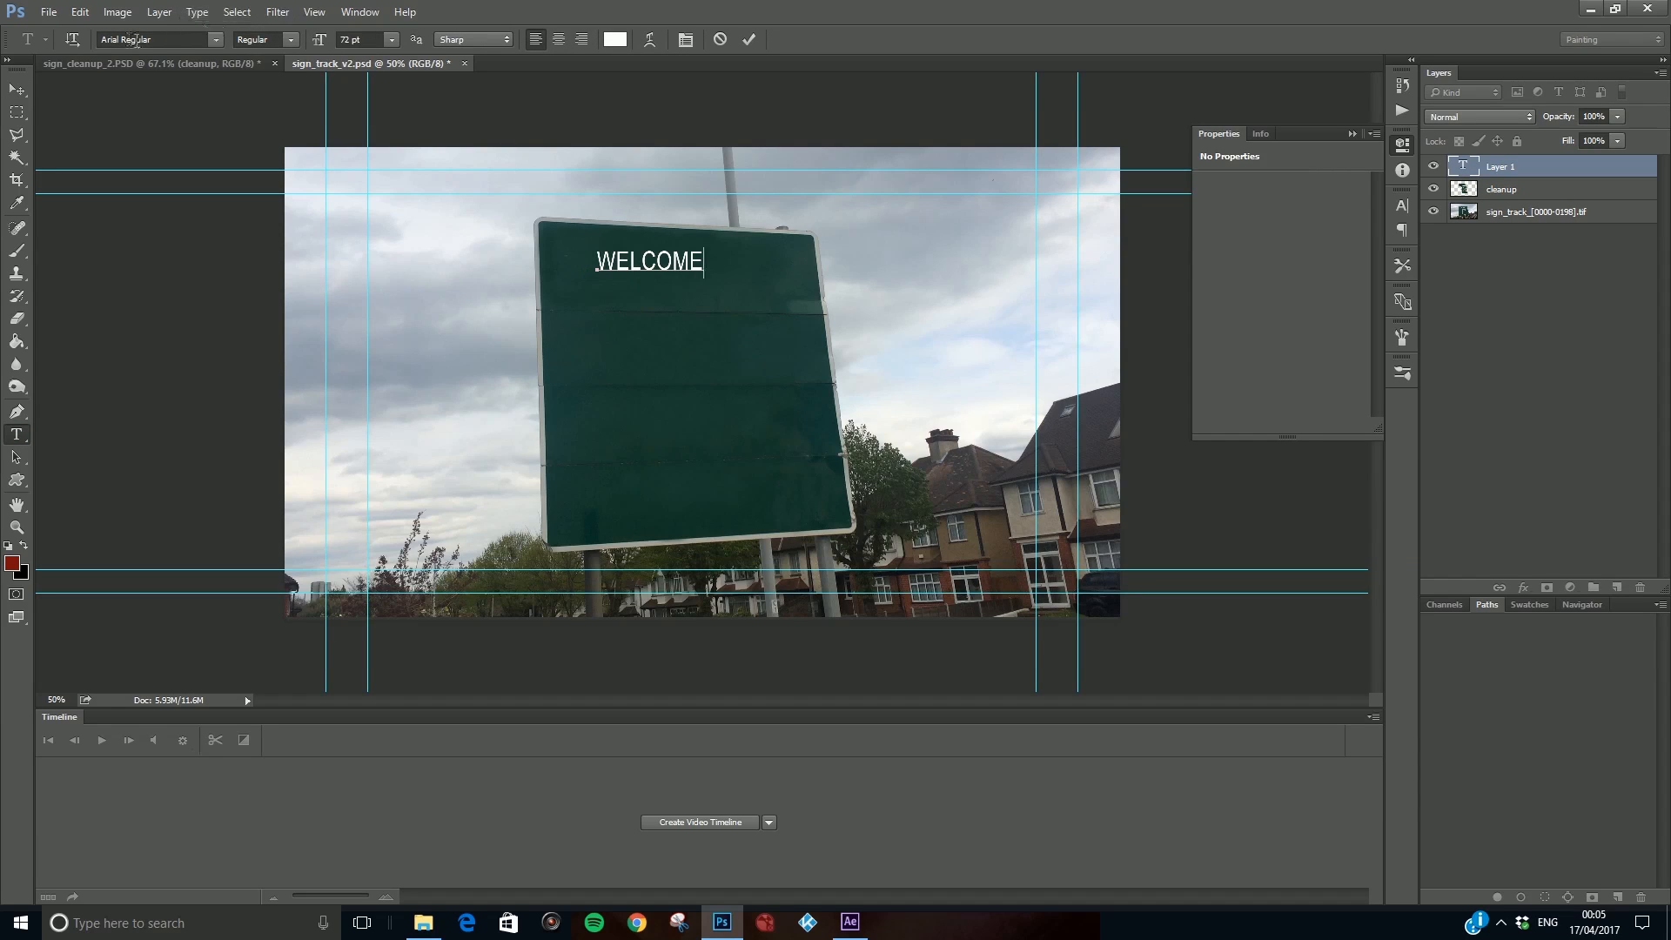
Enlarge the WELCOME text to about 187% and skew it vertically about 1.6° to follow the sign's upper edge.
key("shift+Left")
key("shift+Left")
key("shift+Left")
key("shift+Left")
key("shift+Left")
key("shift+Left")
key("shift+Left")
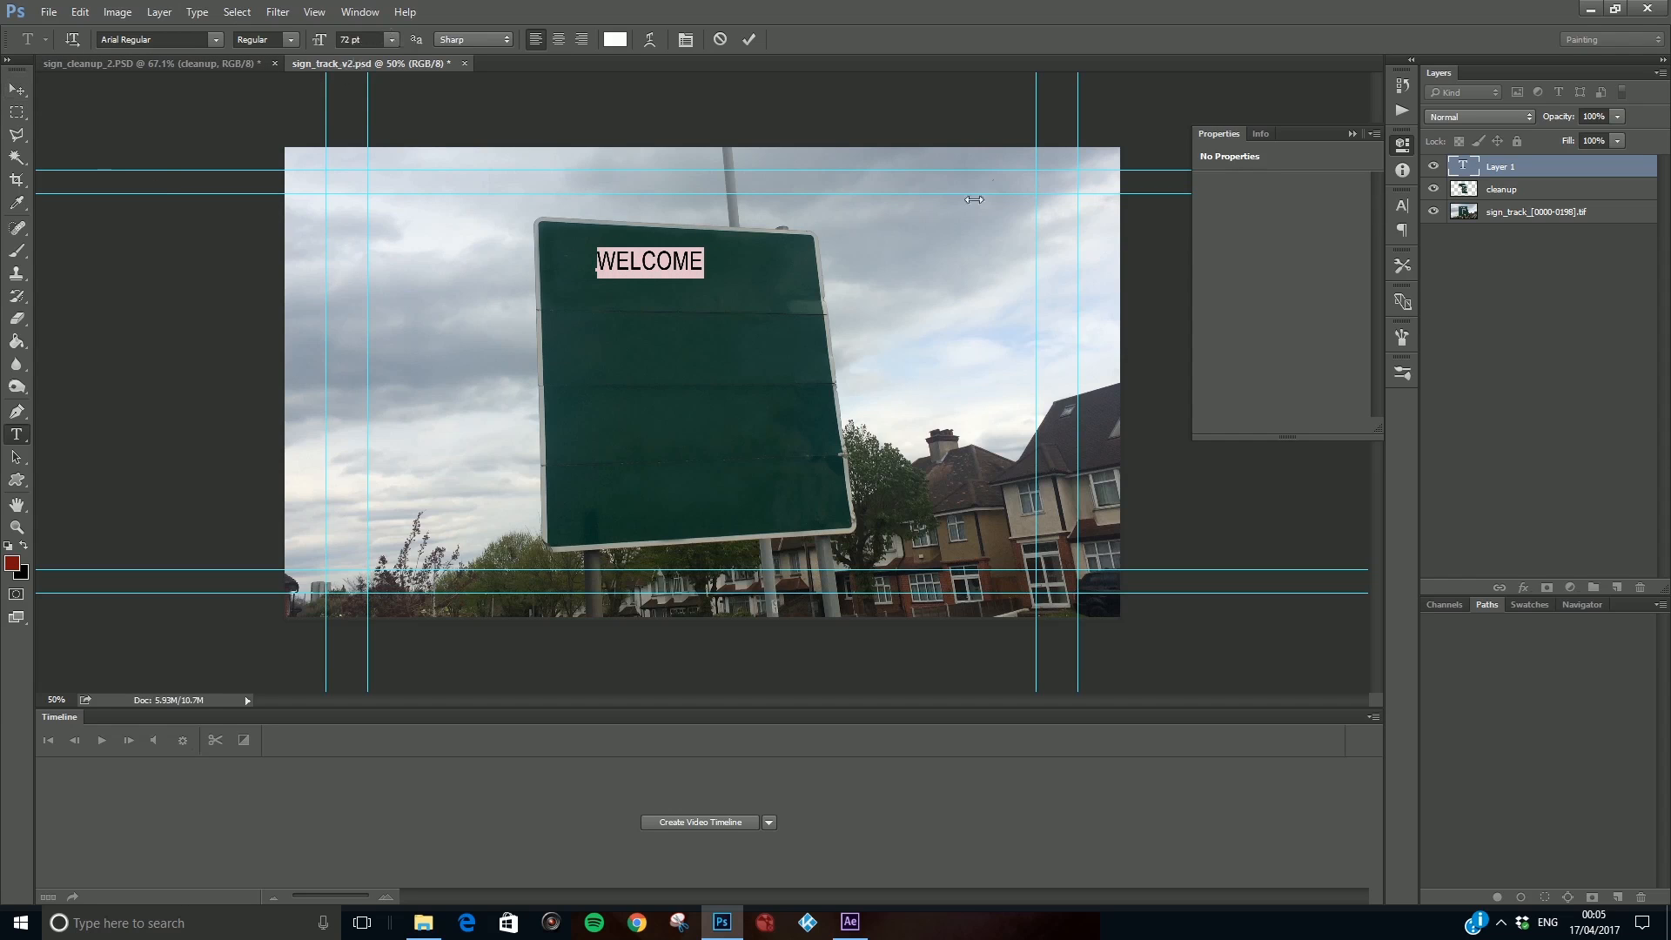
left_click(17, 89)
left_click_drag(707, 248, 774, 245)
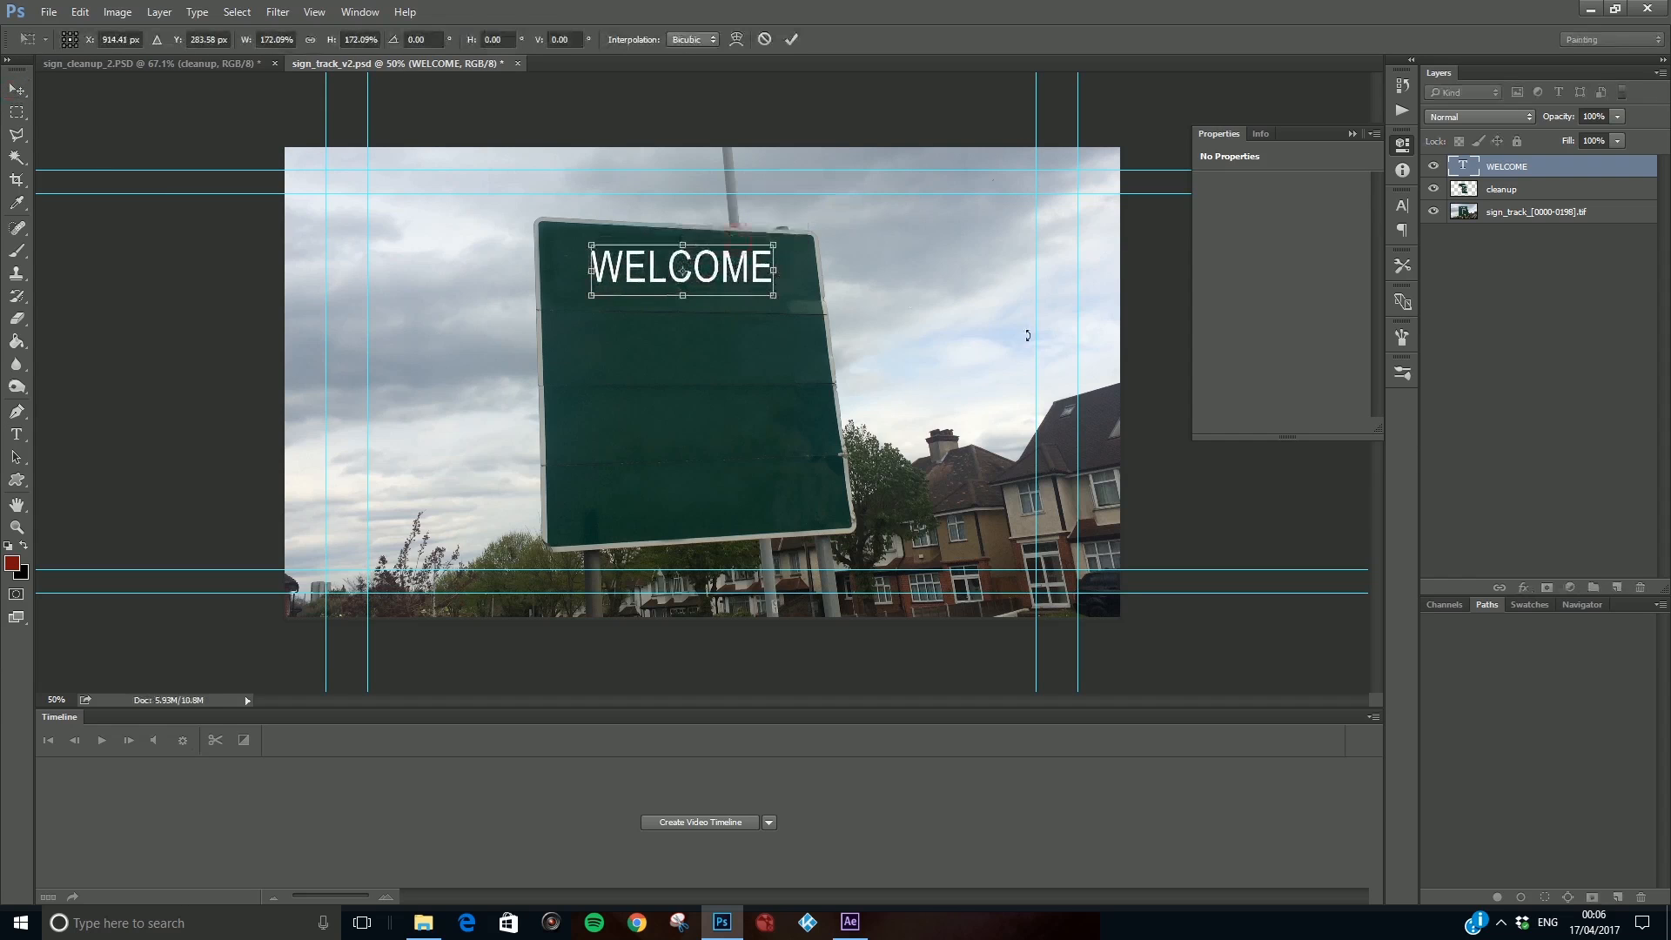
left_click_drag(771, 273, 771, 278)
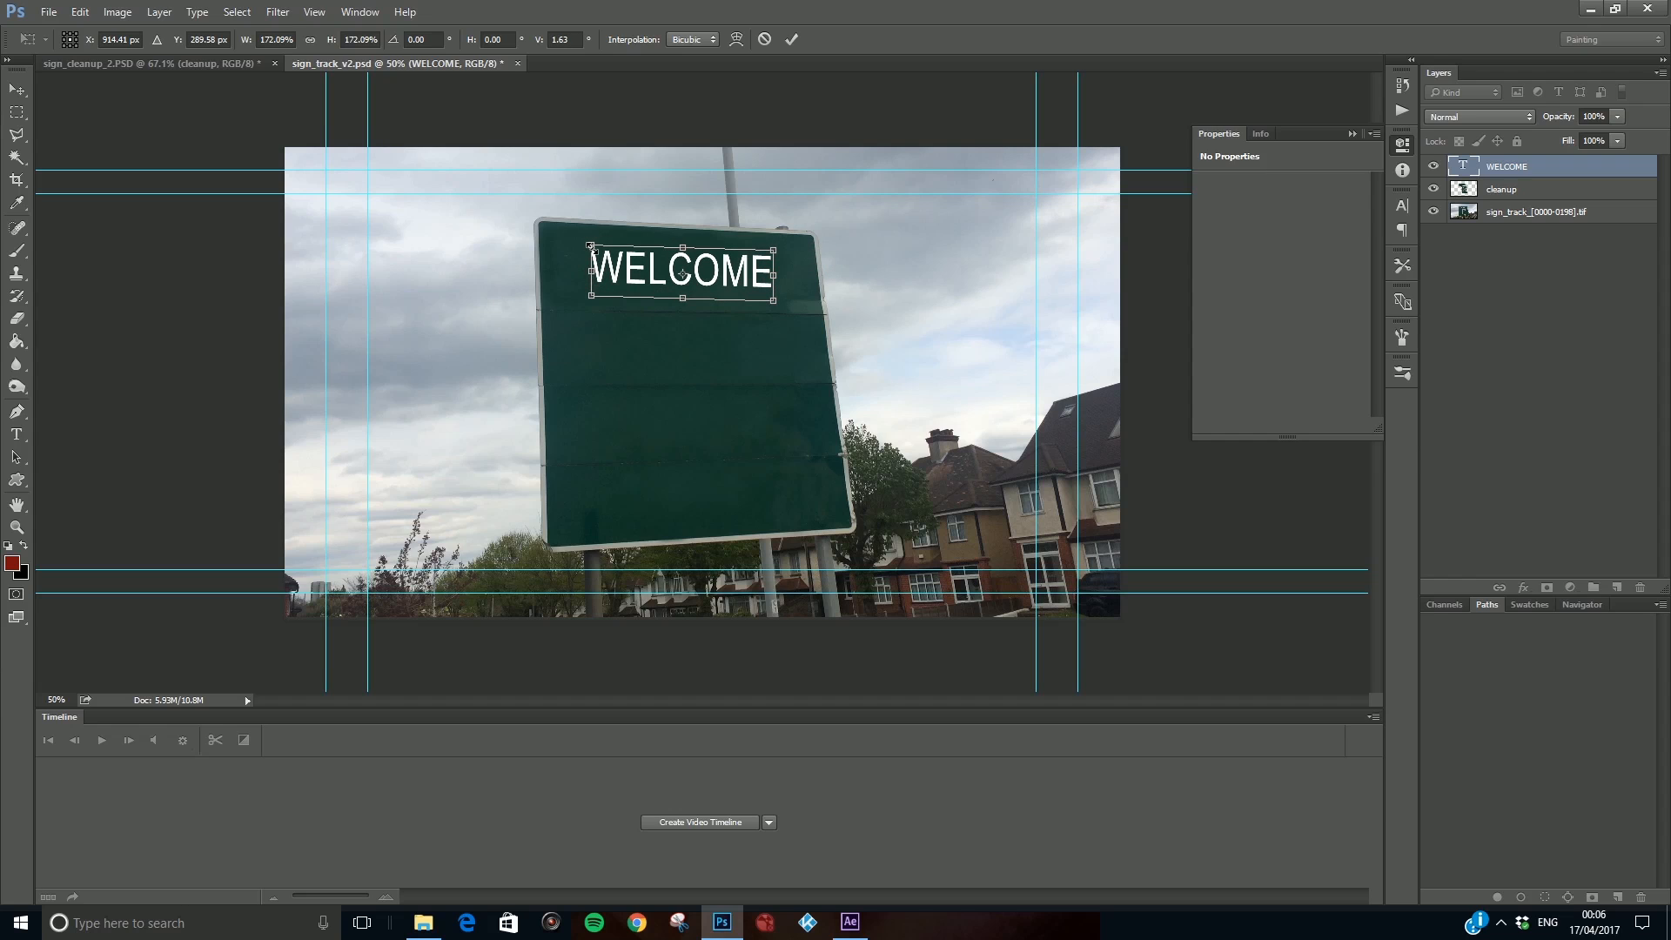
left_click_drag(589, 246, 638, 272)
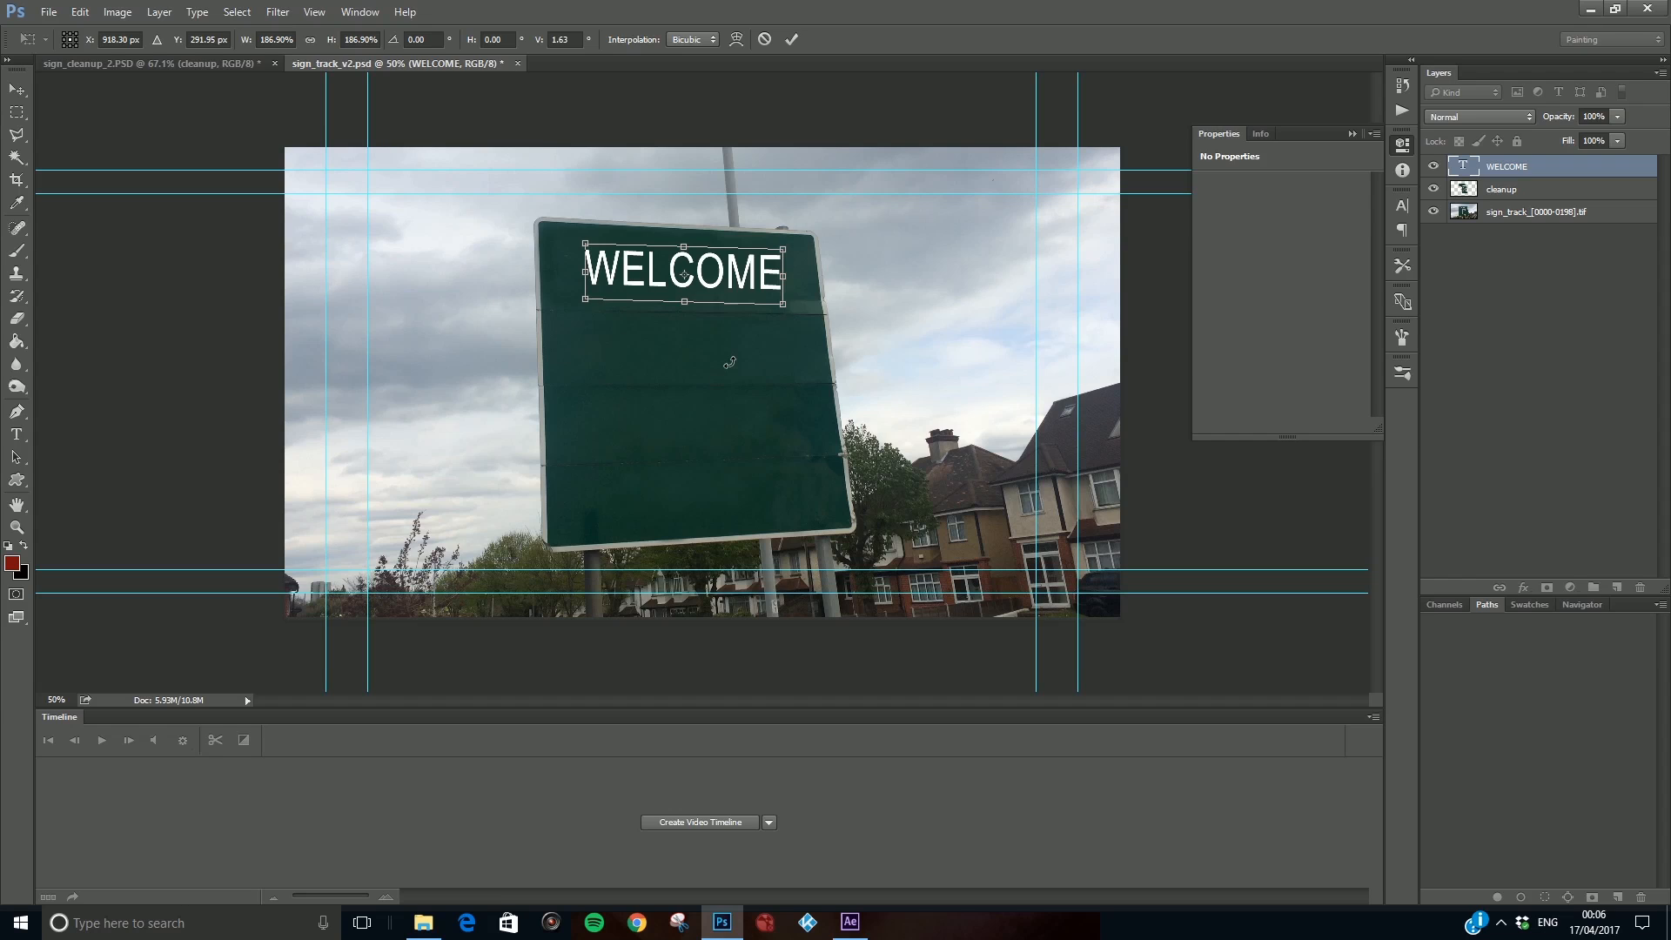
key("Return")
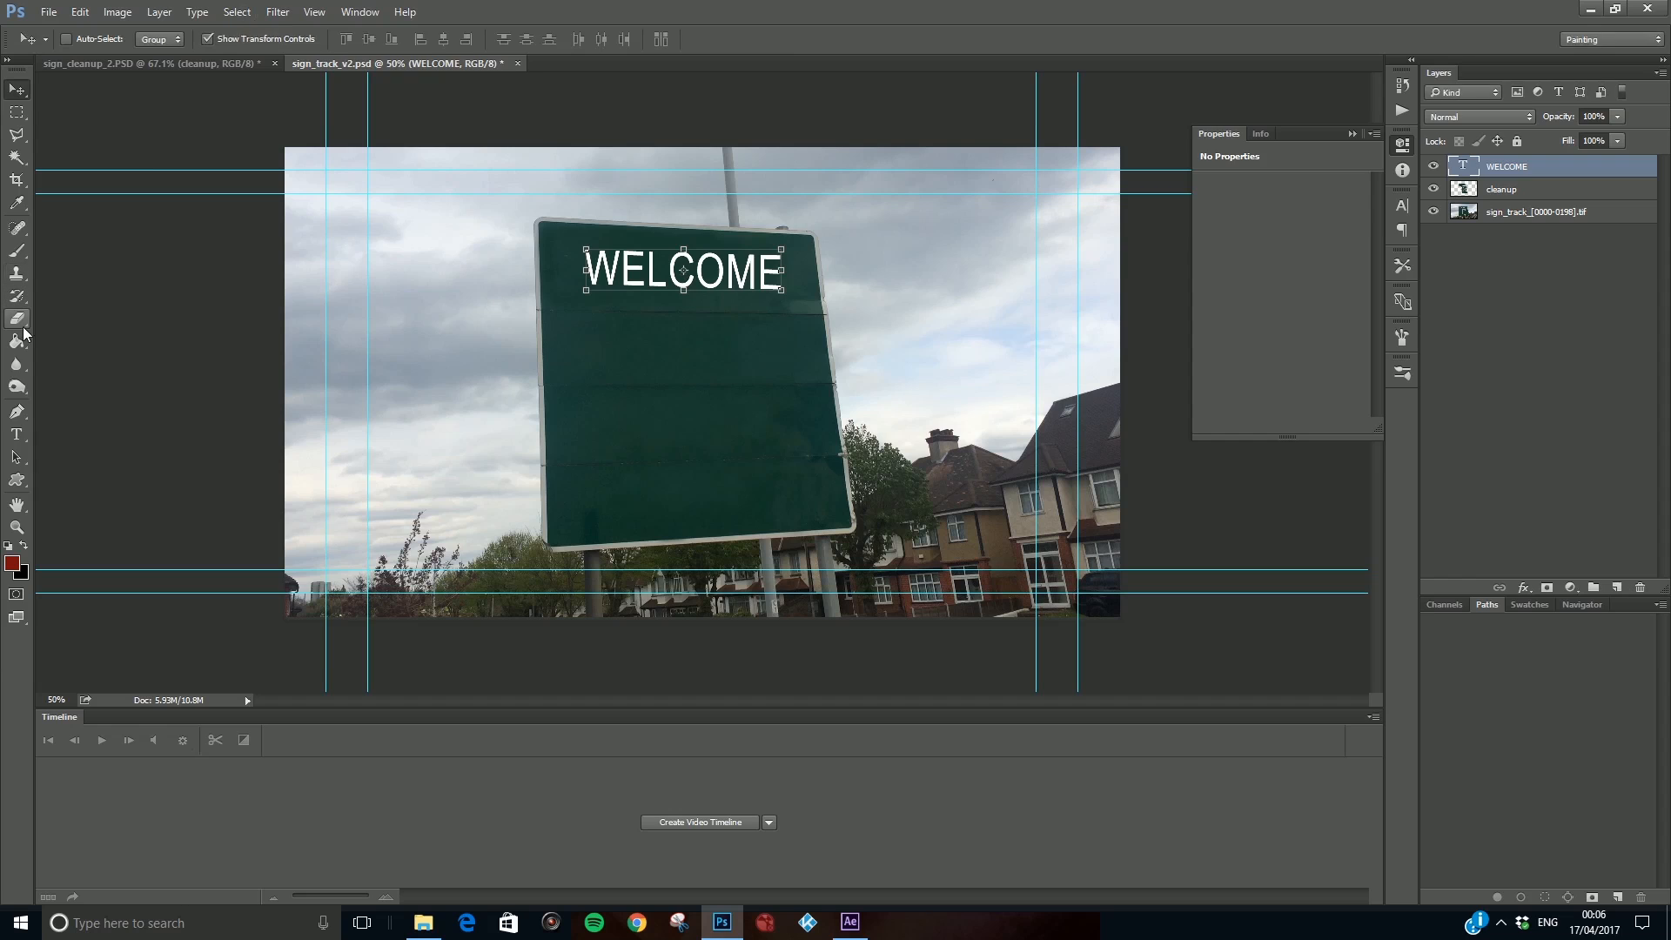
Add the text TO in white 72 pt Arial Regular on the sign below WELCOME.
left_click(16, 433)
left_click(620, 355)
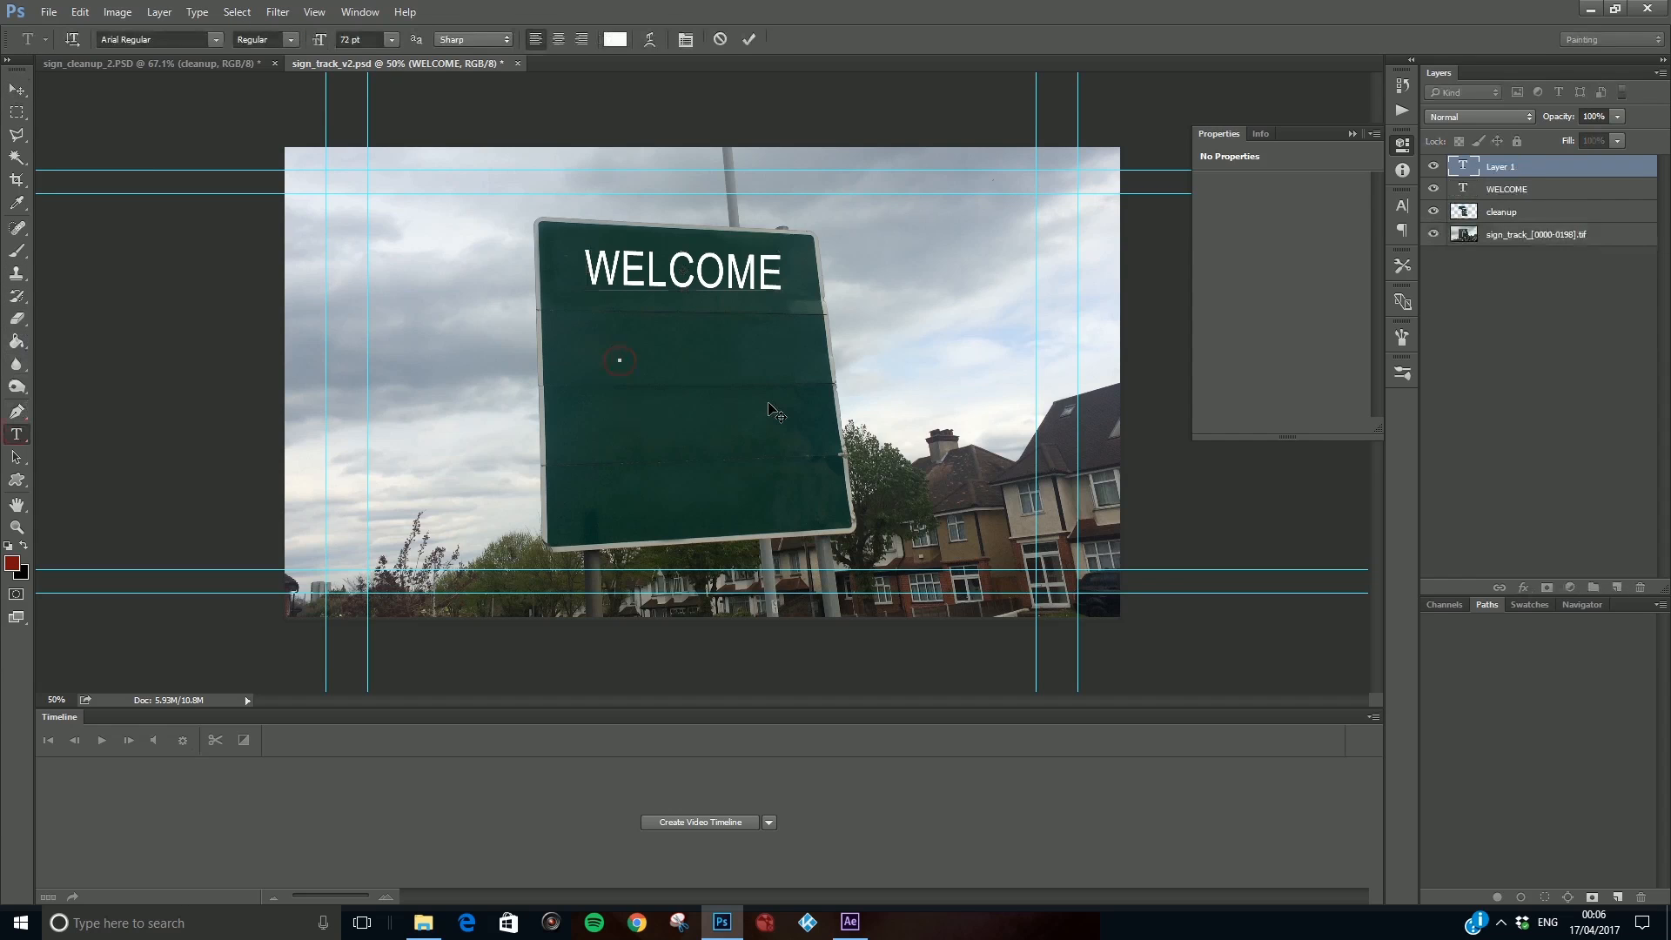
type("TO")
left_click(25, 91)
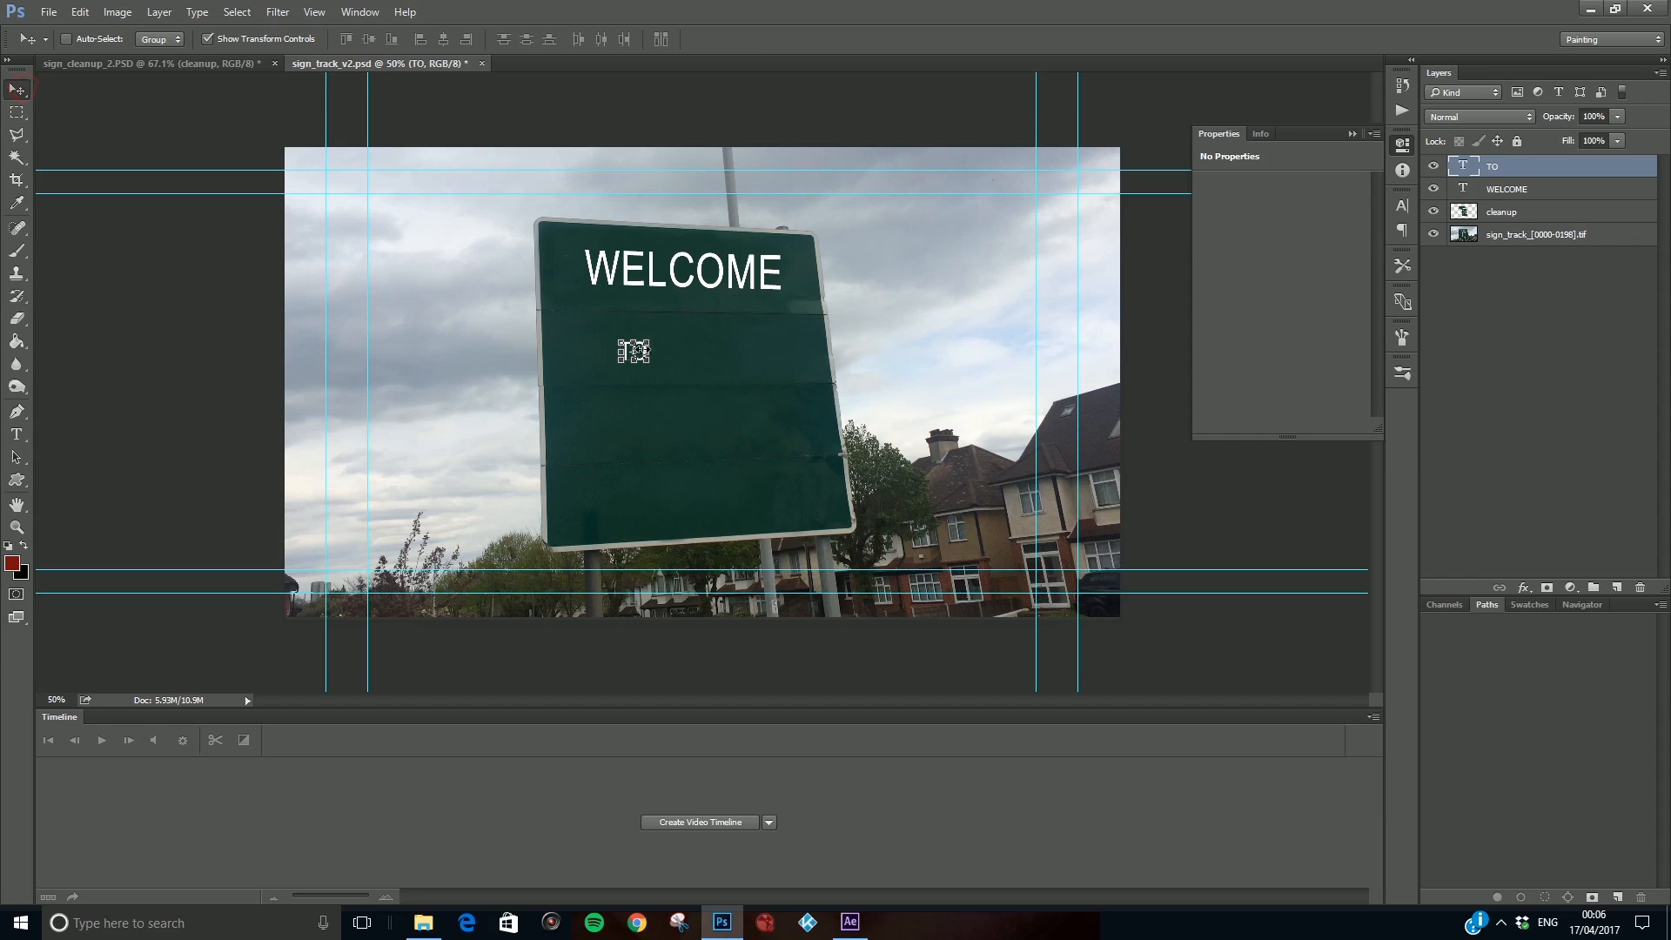
Scale TO to about 194% by 195%, centre it beneath WELCOME, and skew it vertically about -1.6°.
left_click_drag(643, 347, 687, 276)
left_click_drag(742, 195, 721, 350)
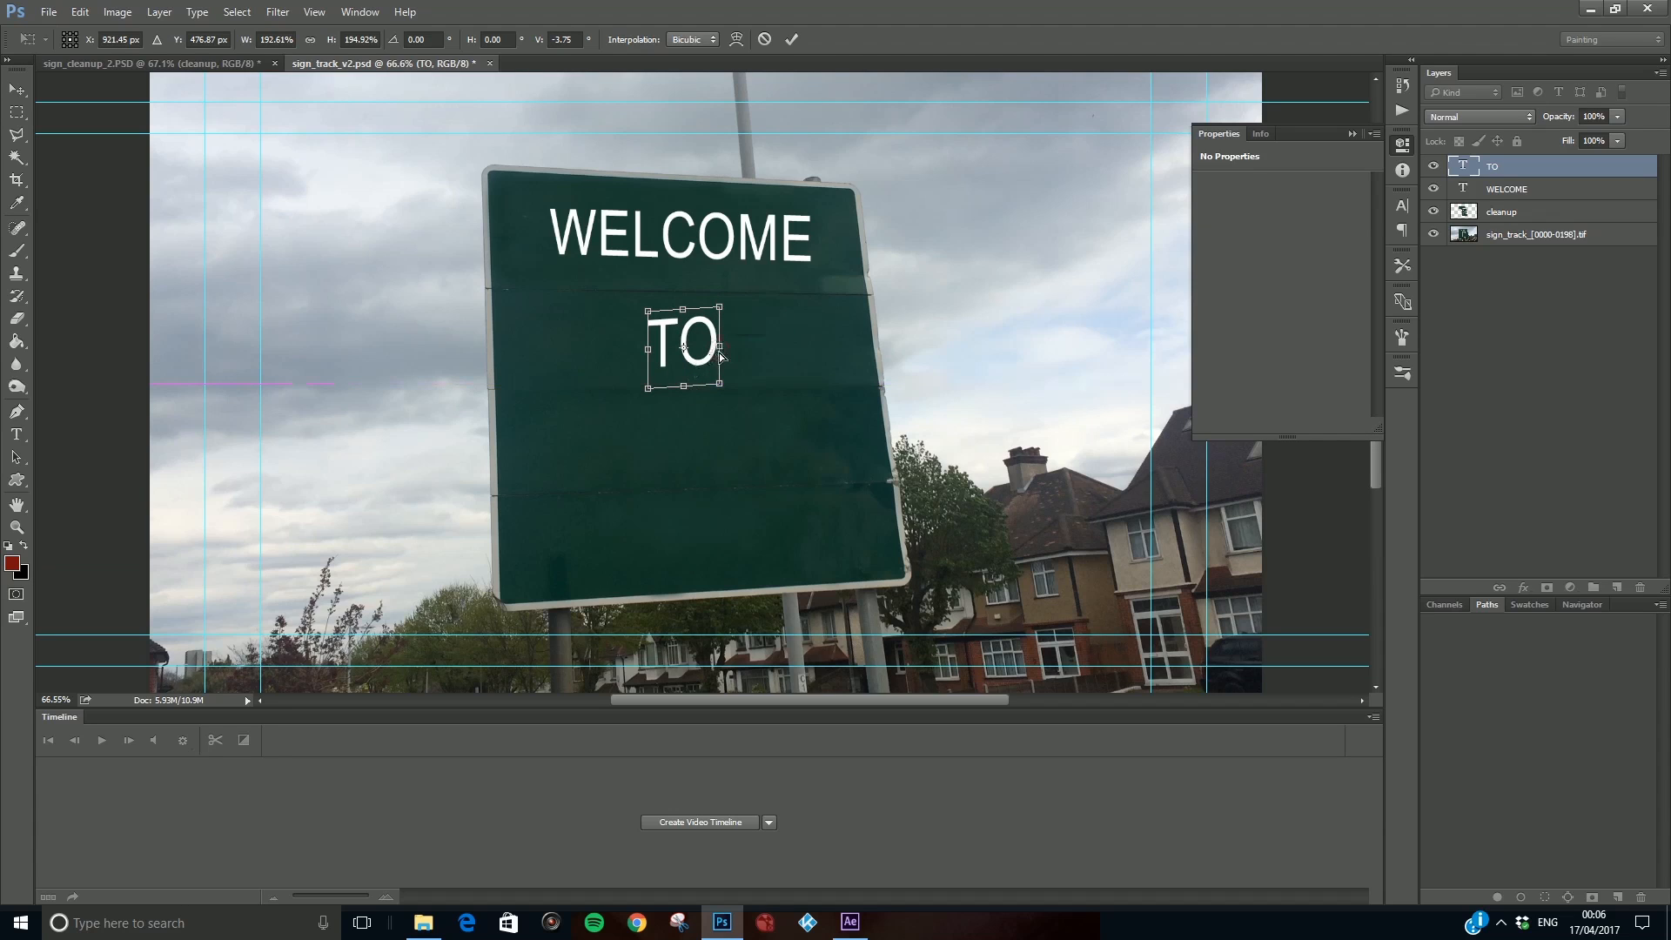
scroll(719, 352, "up", 5)
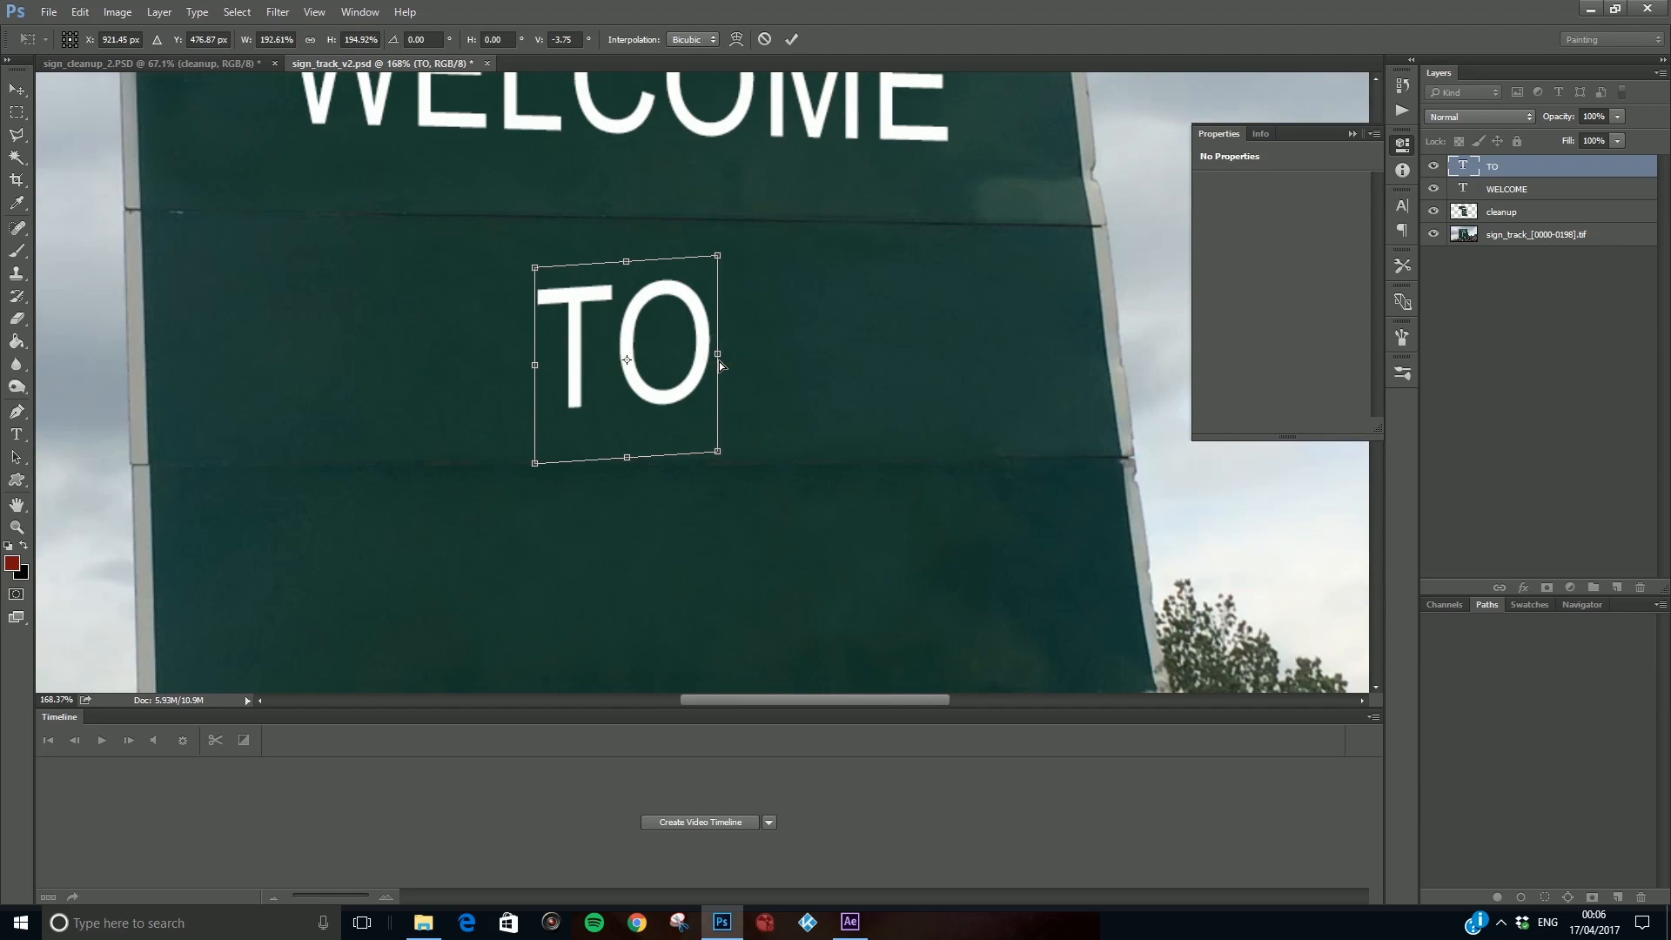
left_click_drag(718, 353, 720, 362)
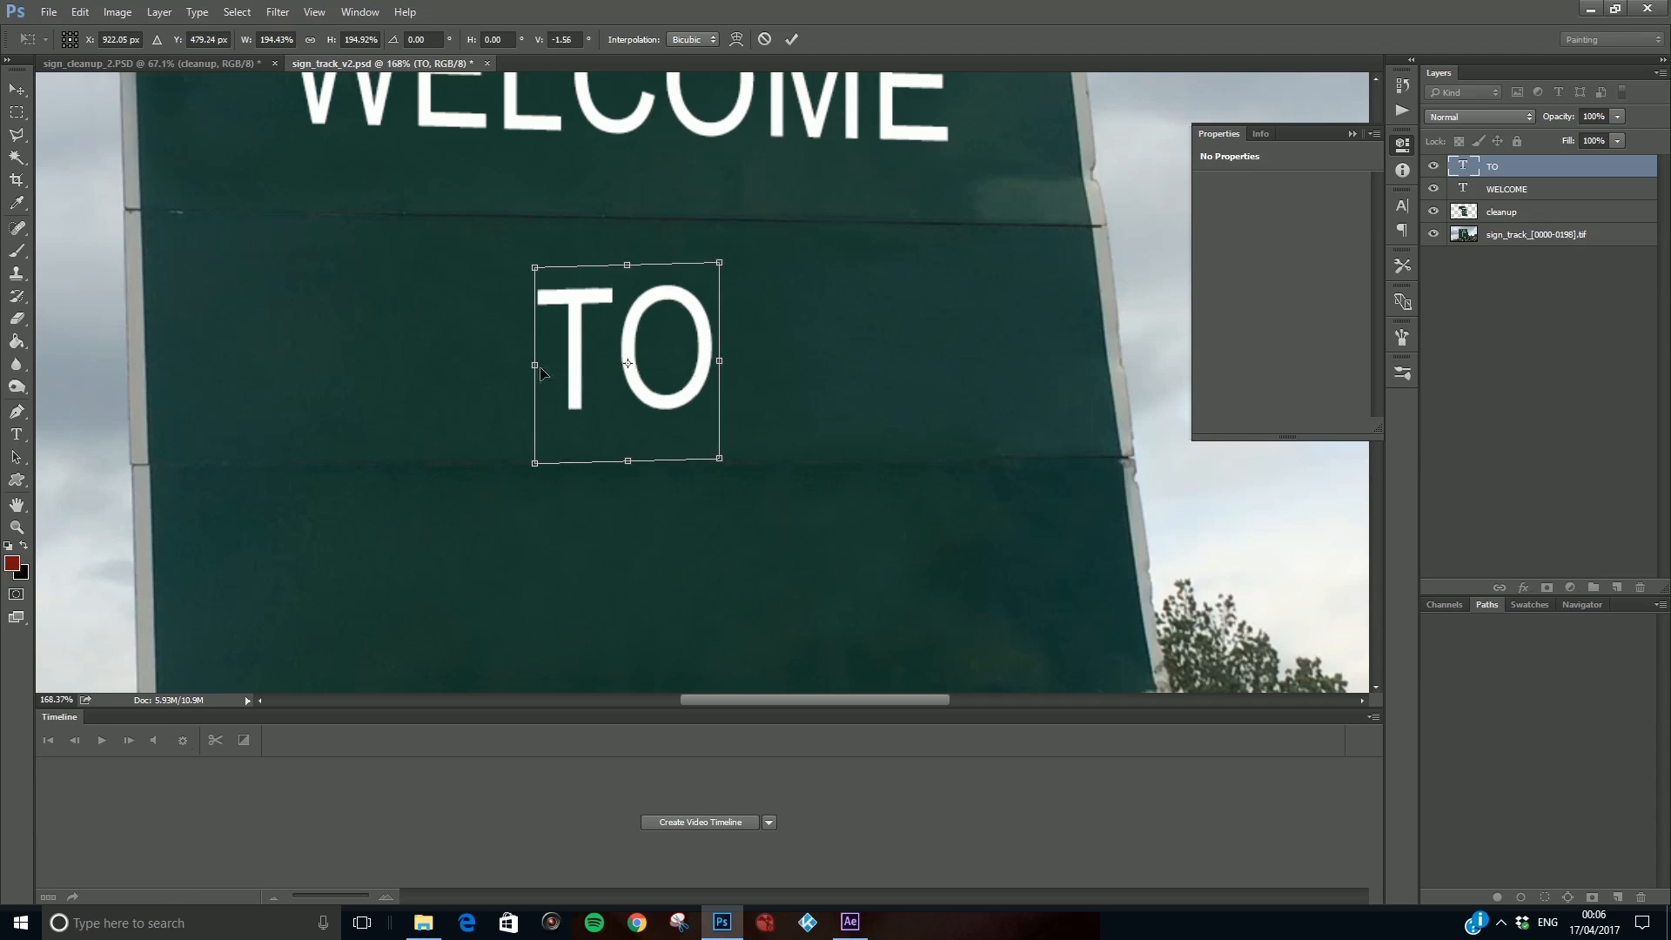
key("Return")
key("ctrl+0")
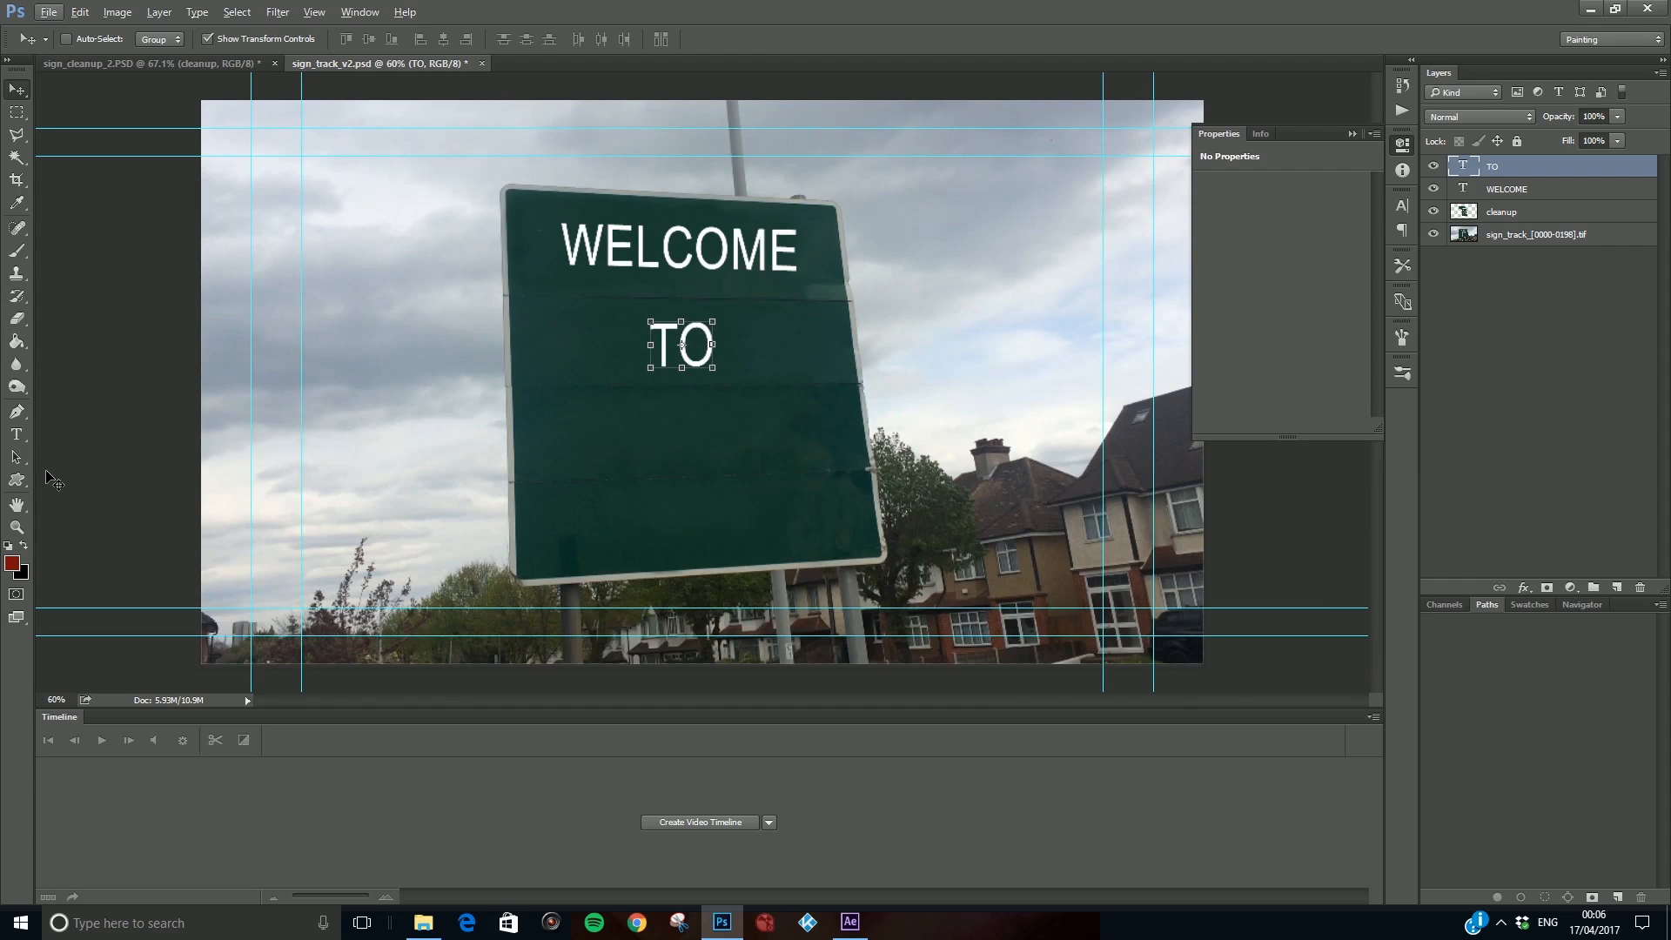
Add the text NEW in white 72 pt Arial Regular on the sign below TO.
left_click(17, 435)
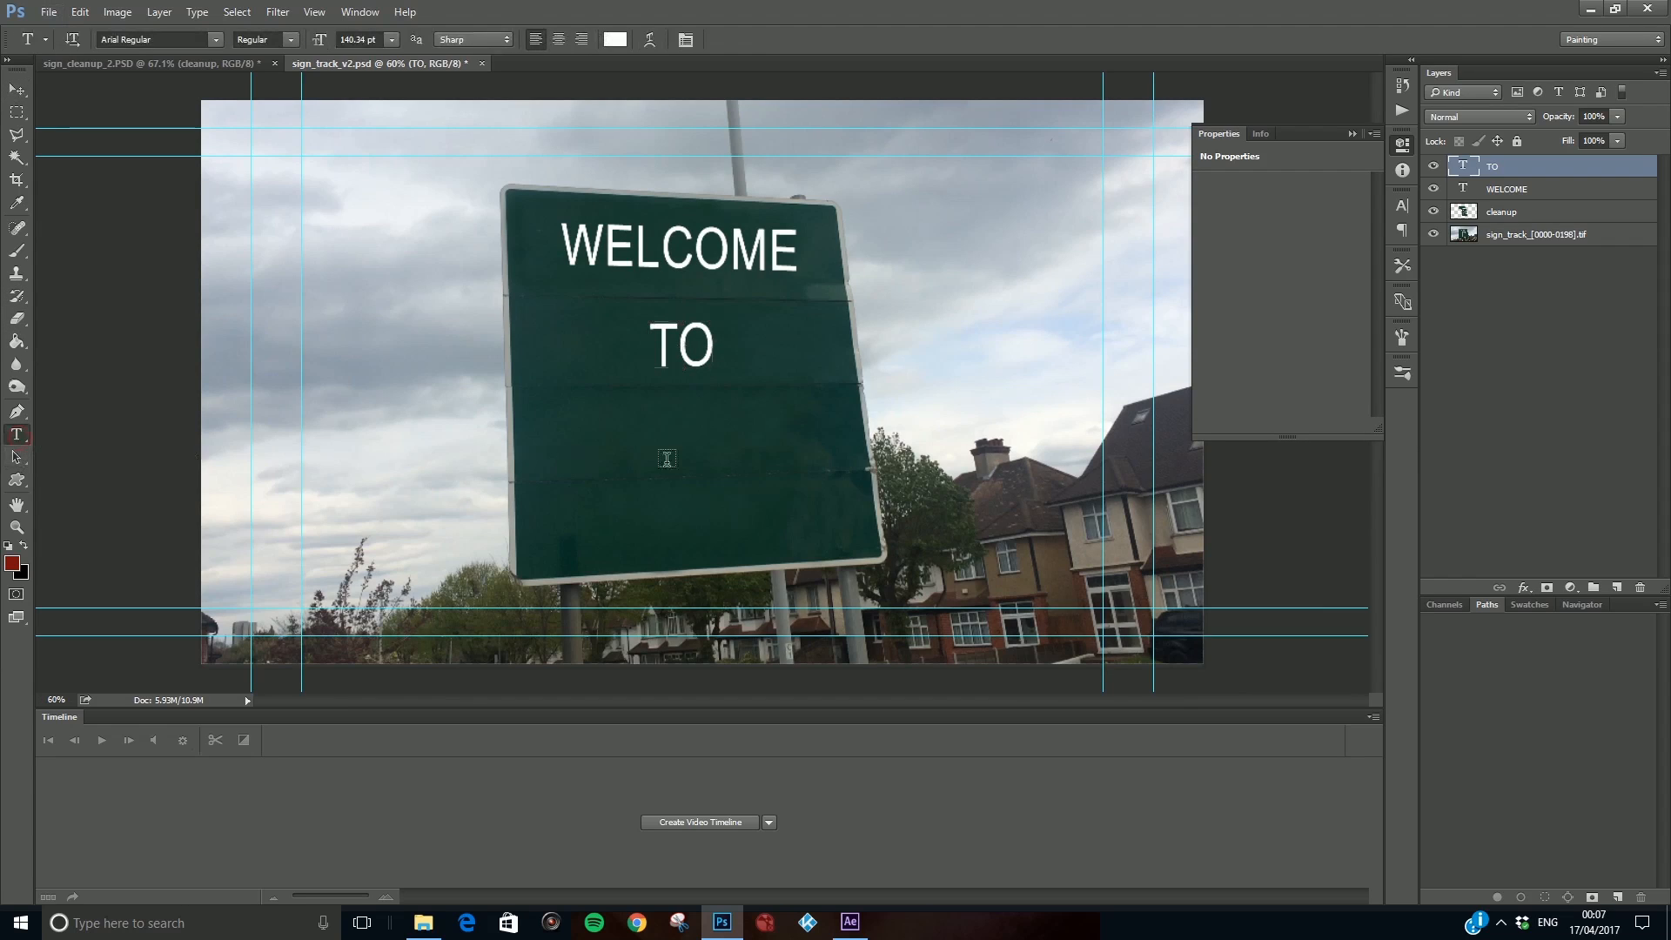
left_click(619, 449)
type("NEW")
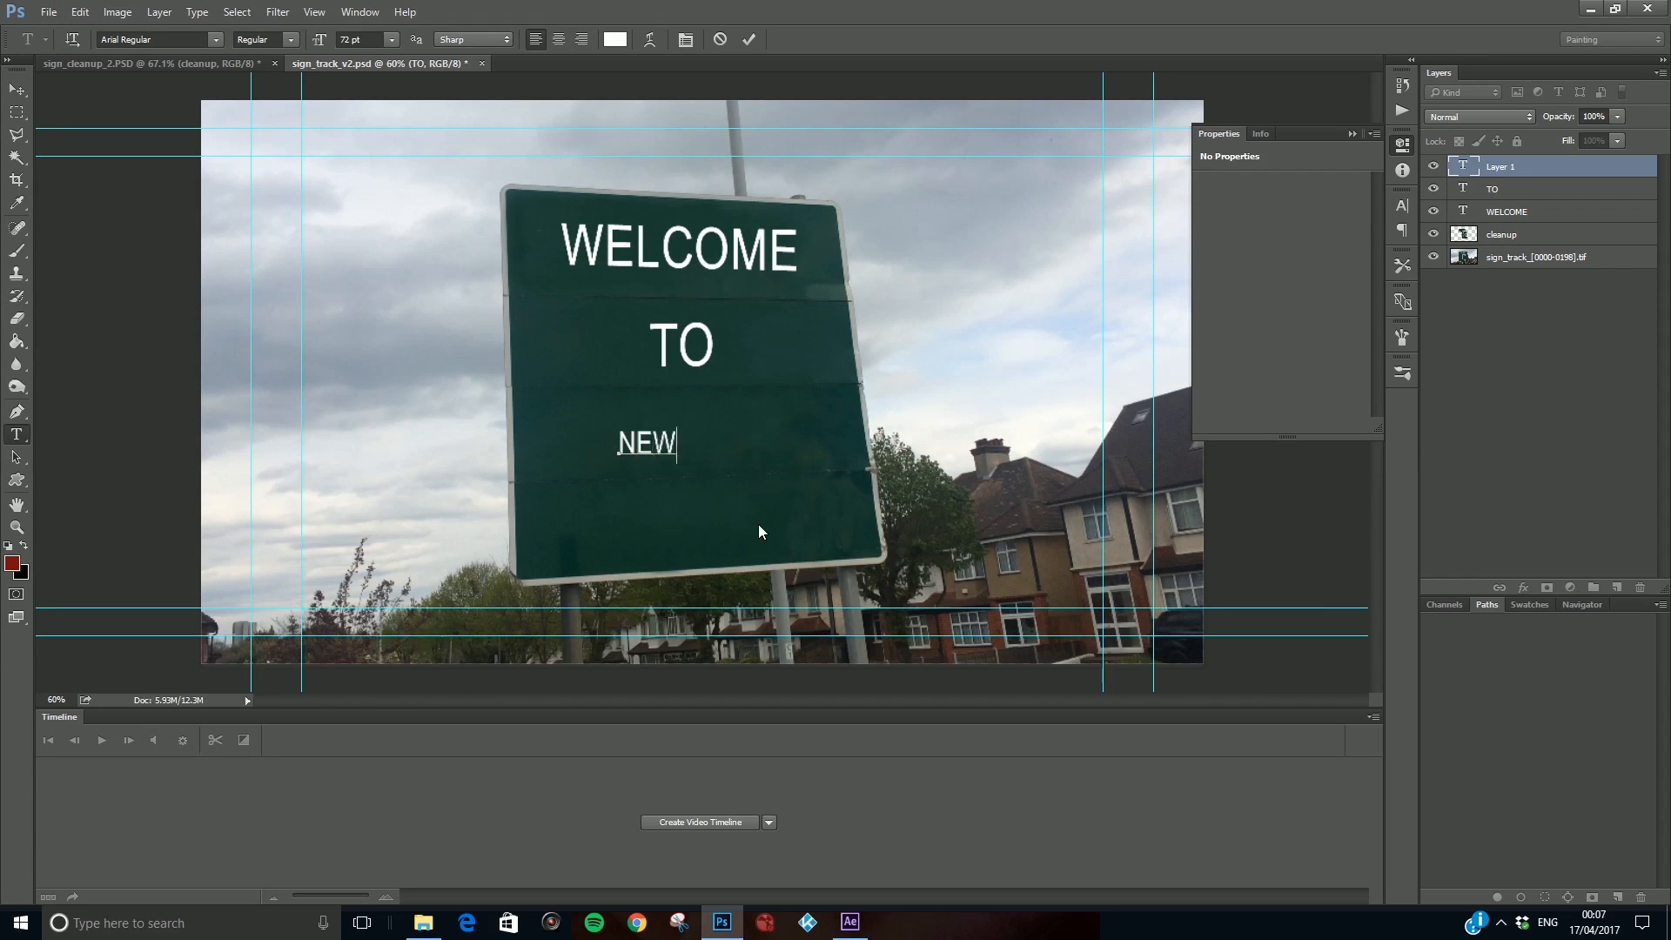
left_click(16, 89)
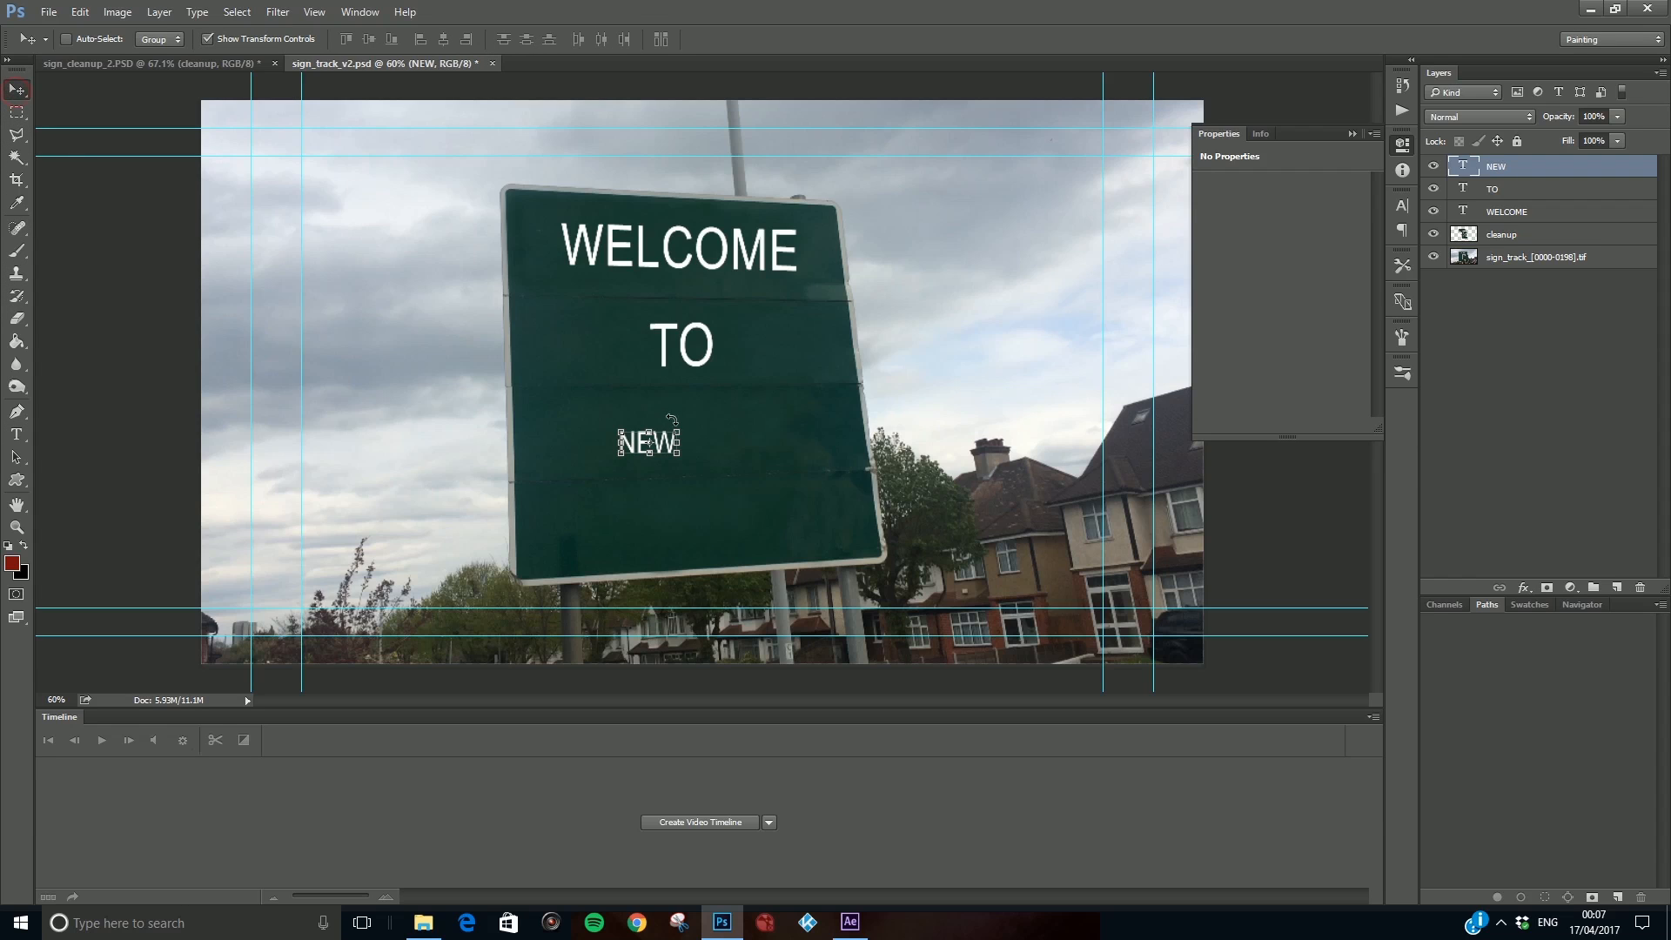
Enlarge the NEW text to about 191% and place it centred beneath TO.
left_click_drag(681, 428, 726, 394)
left_click_drag(702, 426, 827, 253)
left_click_drag(737, 226, 734, 222)
left_click_drag(763, 285, 663, 461)
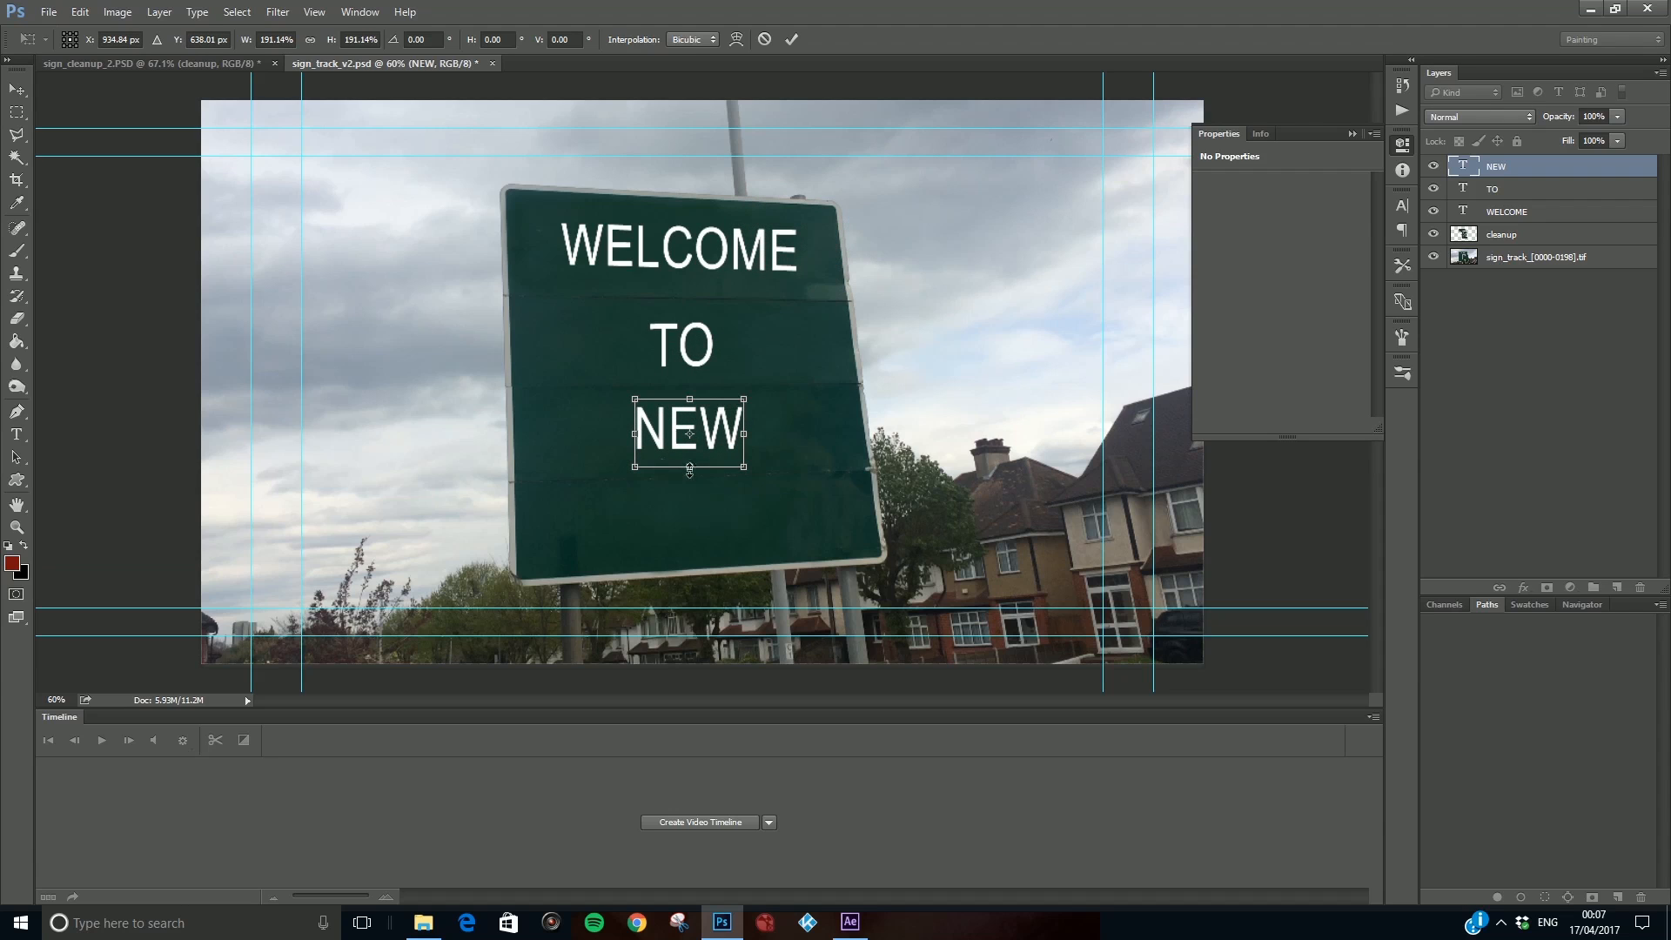
Reposition NEW lower on the sign, skew it horizontally about 3.1°, and reduce its height scale to about 187%.
scroll(696, 450, "up", 2)
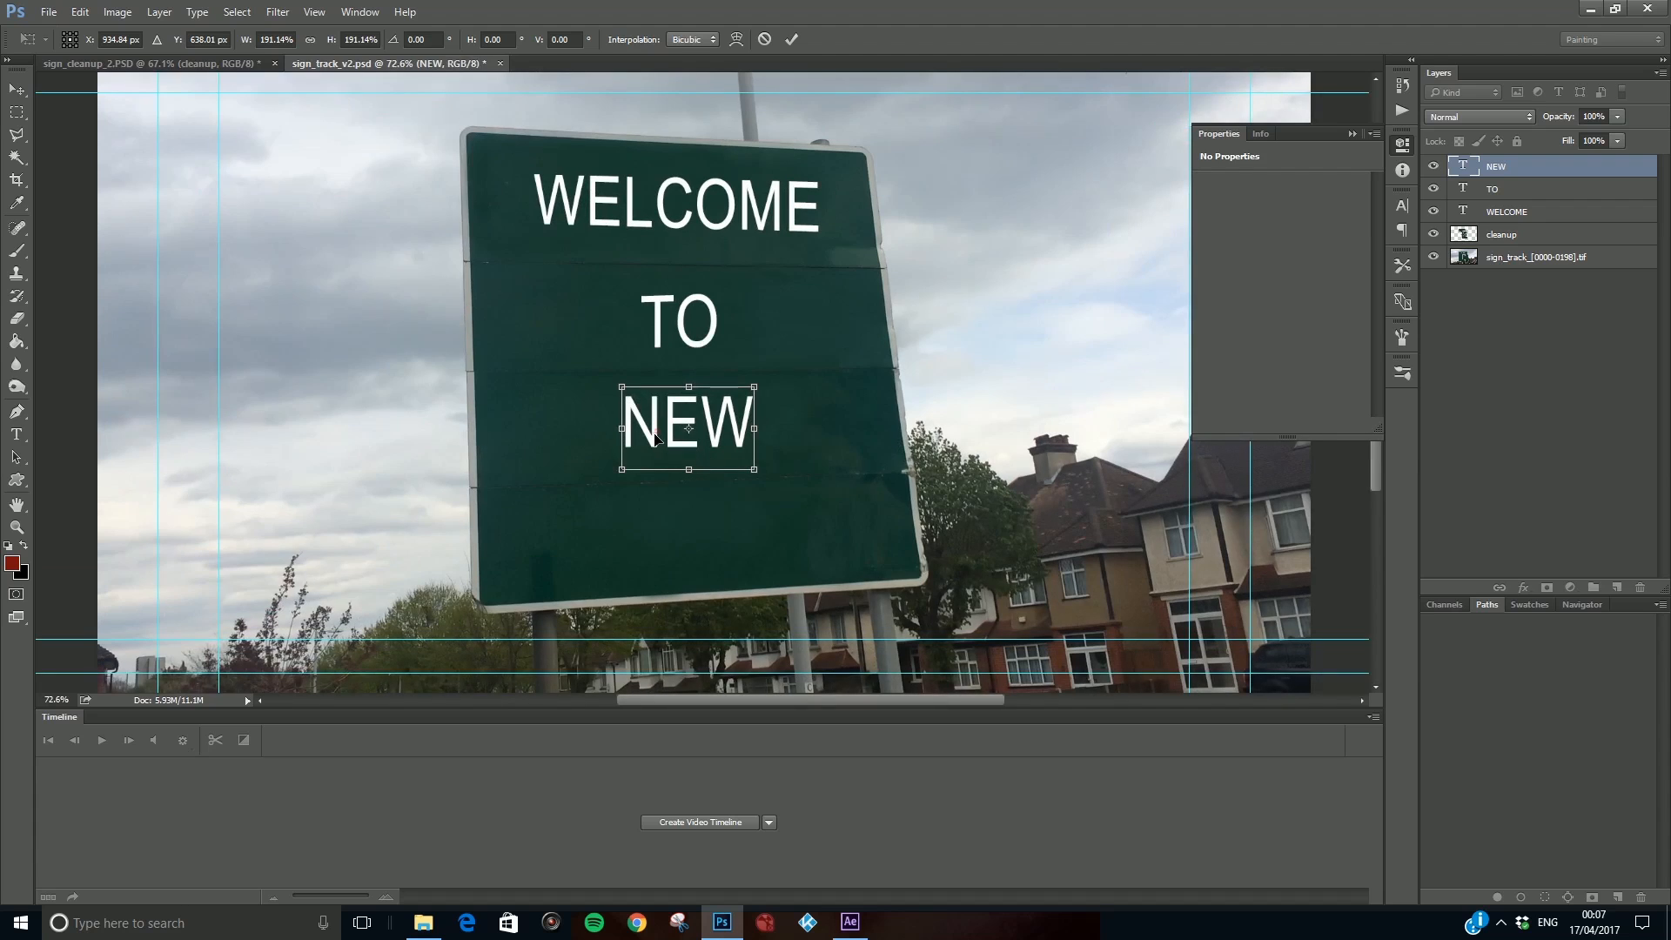
left_click_drag(661, 429, 701, 479)
scroll(664, 537, "up", 2)
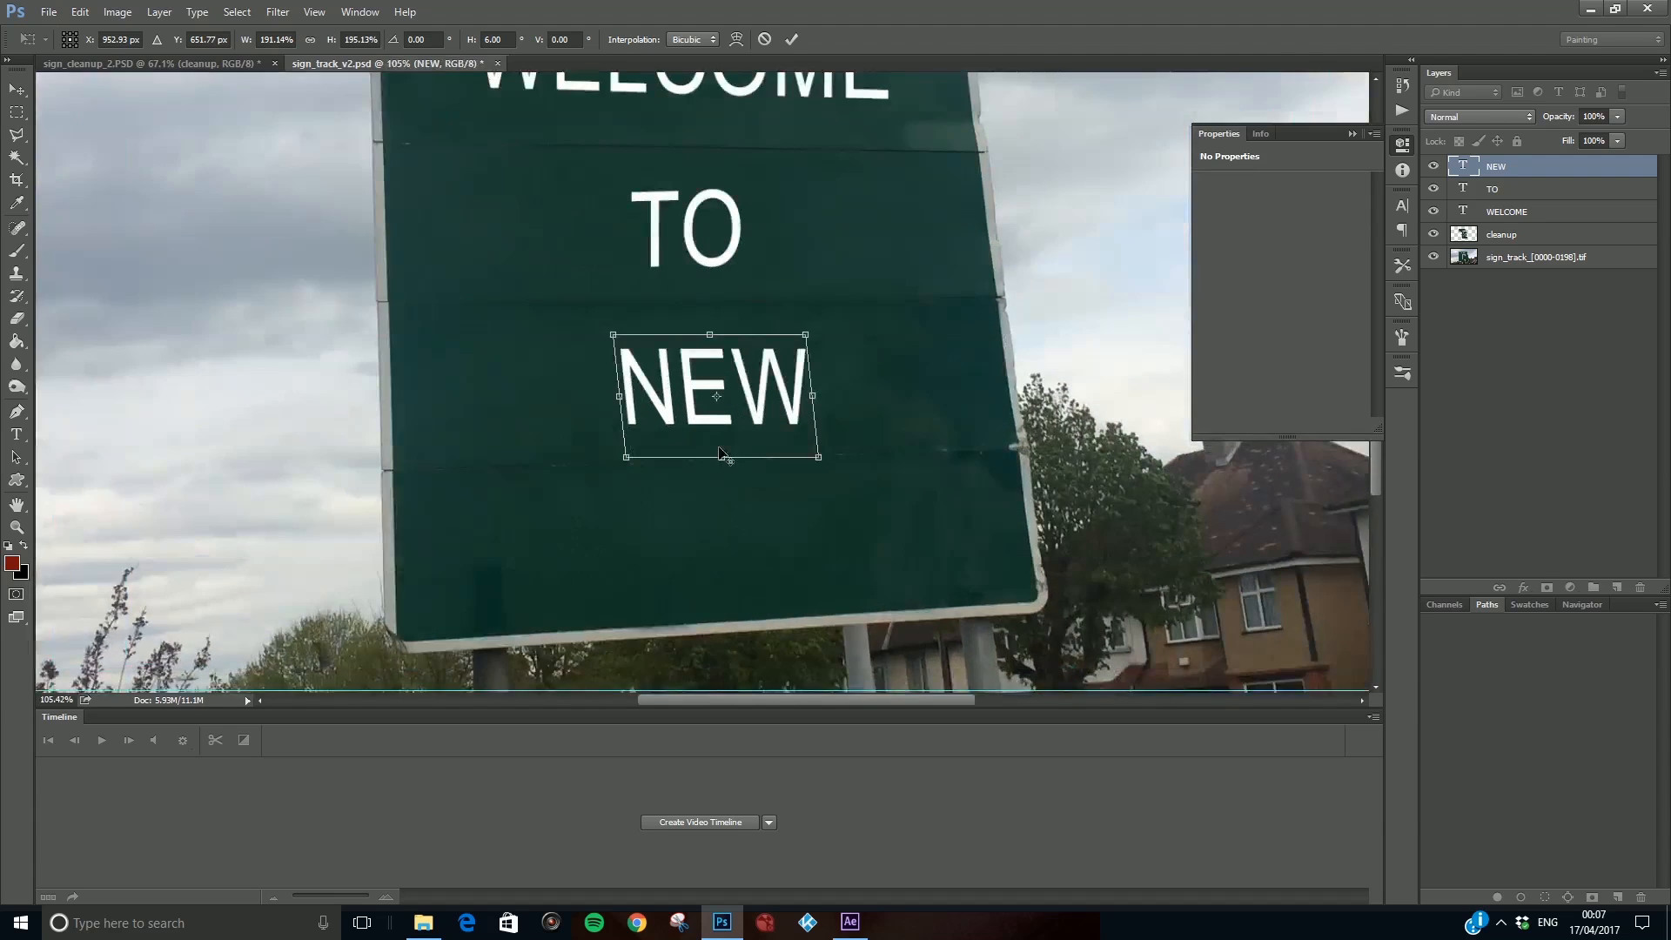
scroll(720, 452, "up", 1)
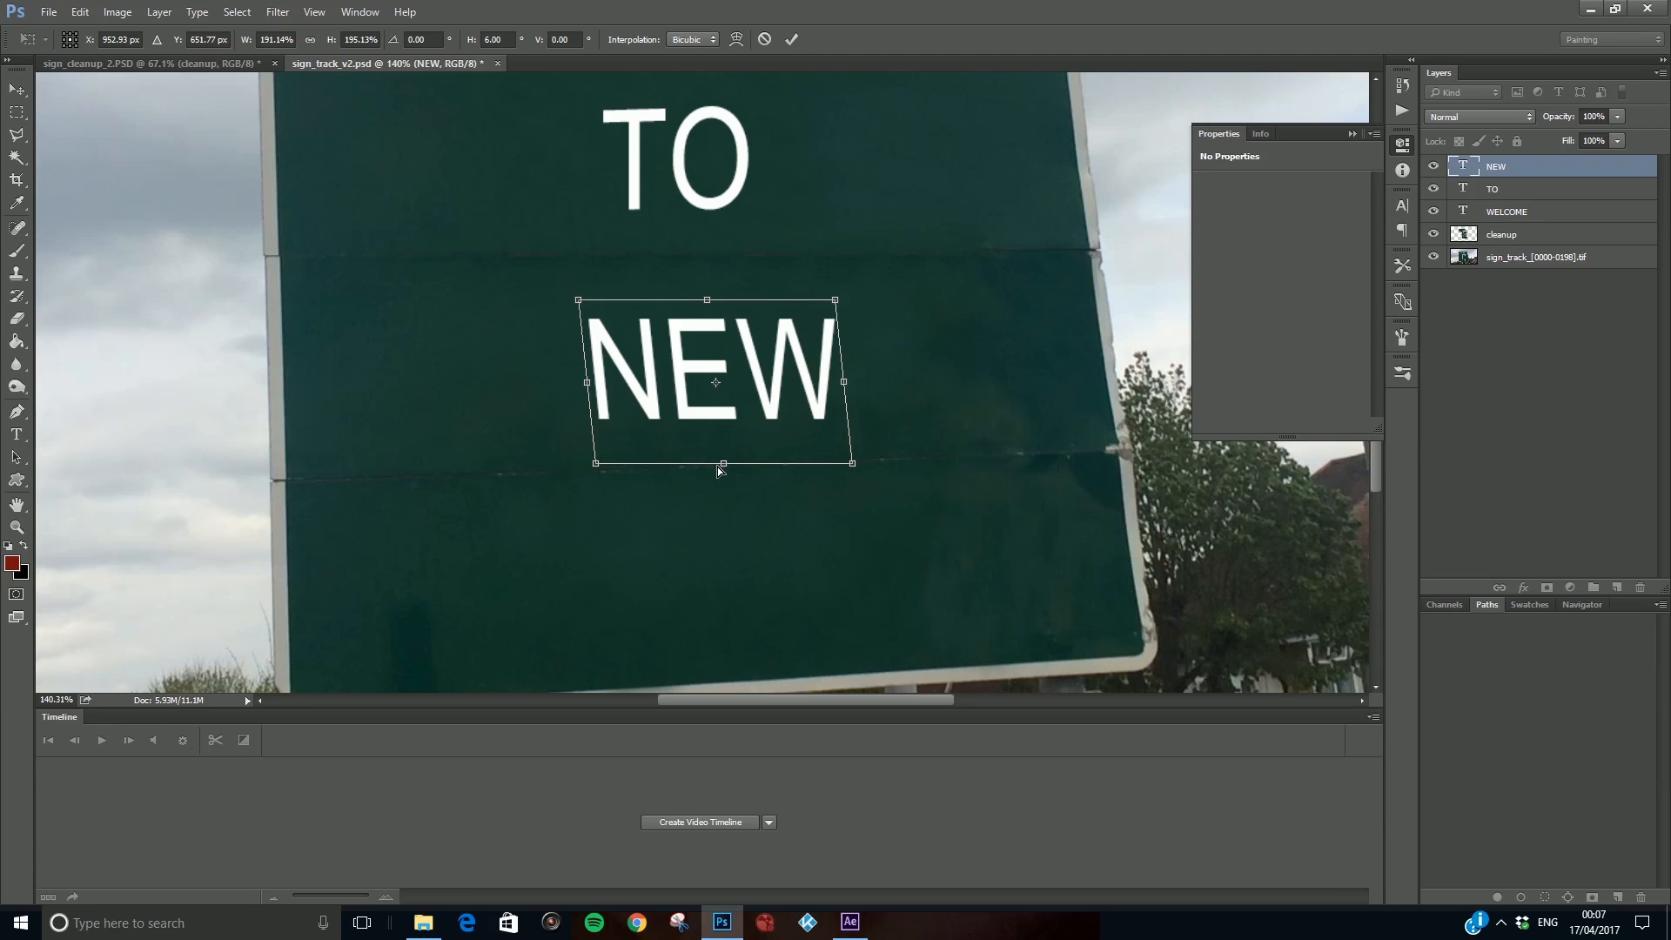
left_click_drag(723, 465, 719, 457)
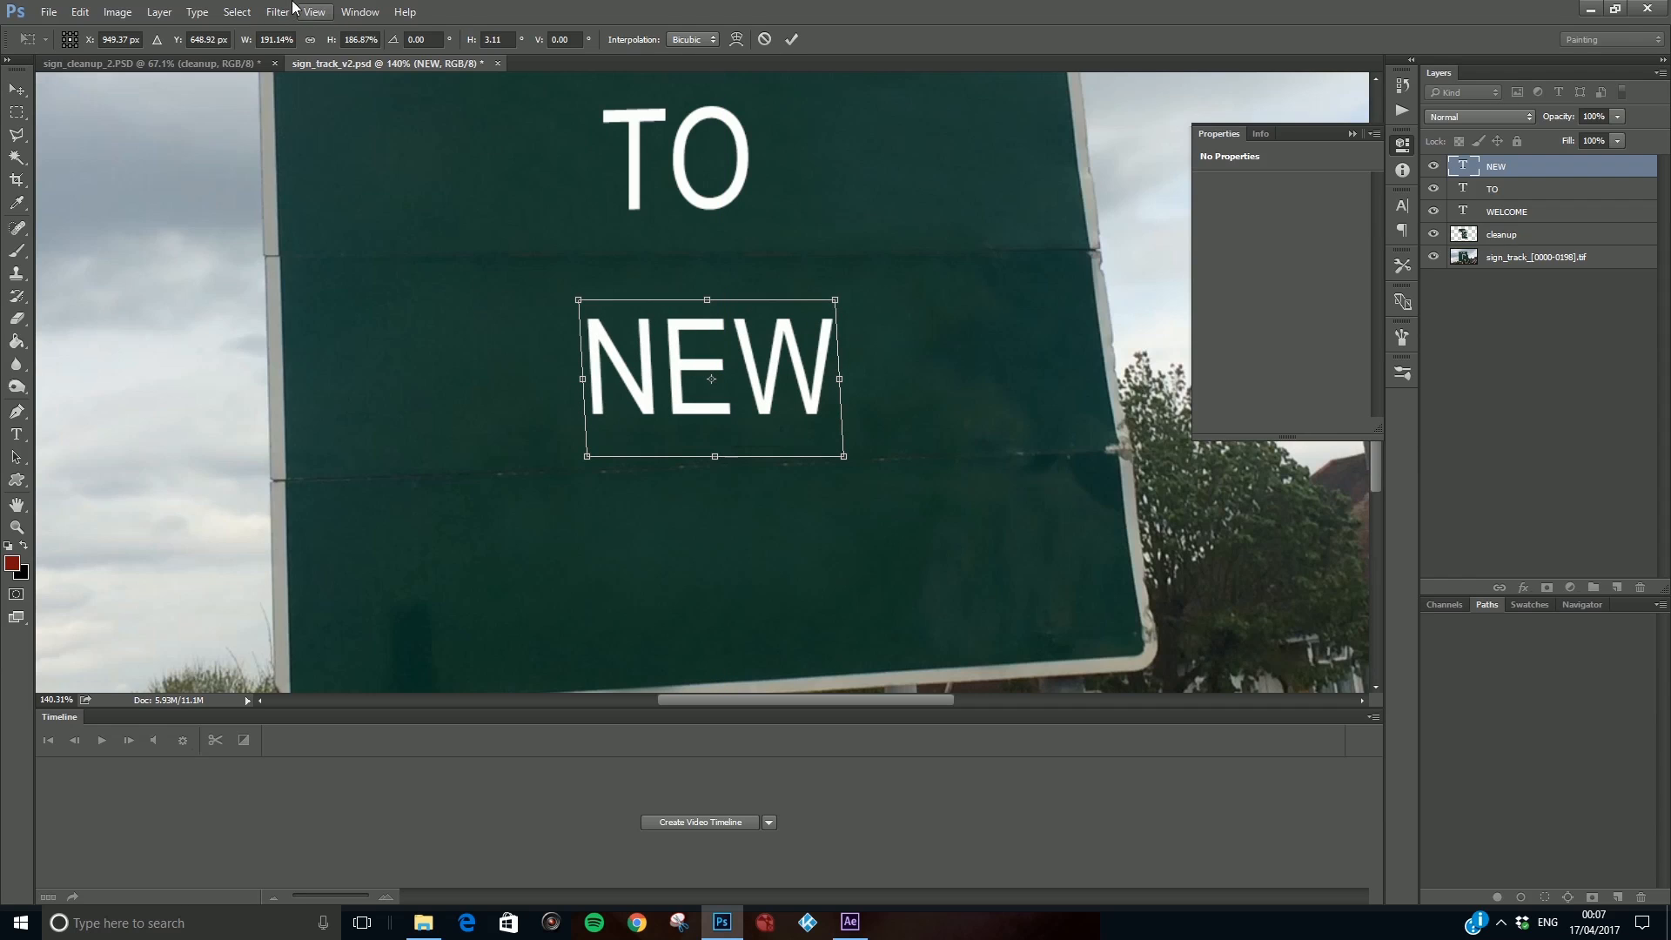
Set the Snap To option to None so that transforms do not snap to guides, layers or document bounds.
left_click(322, 11)
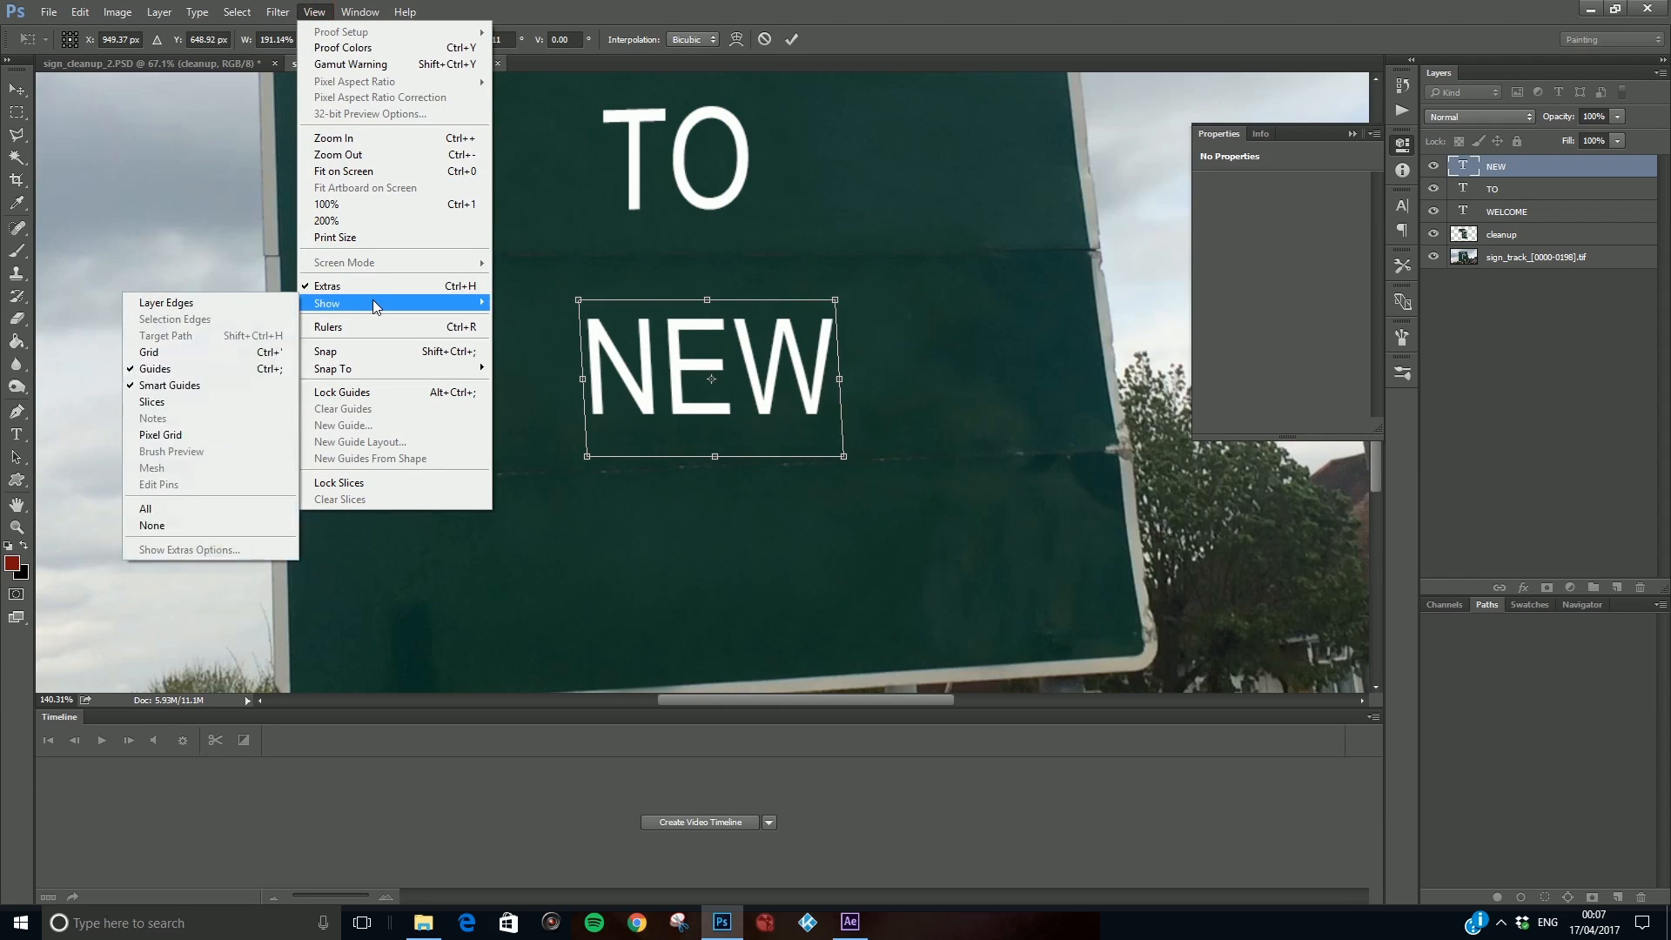
mouse_move(363, 370)
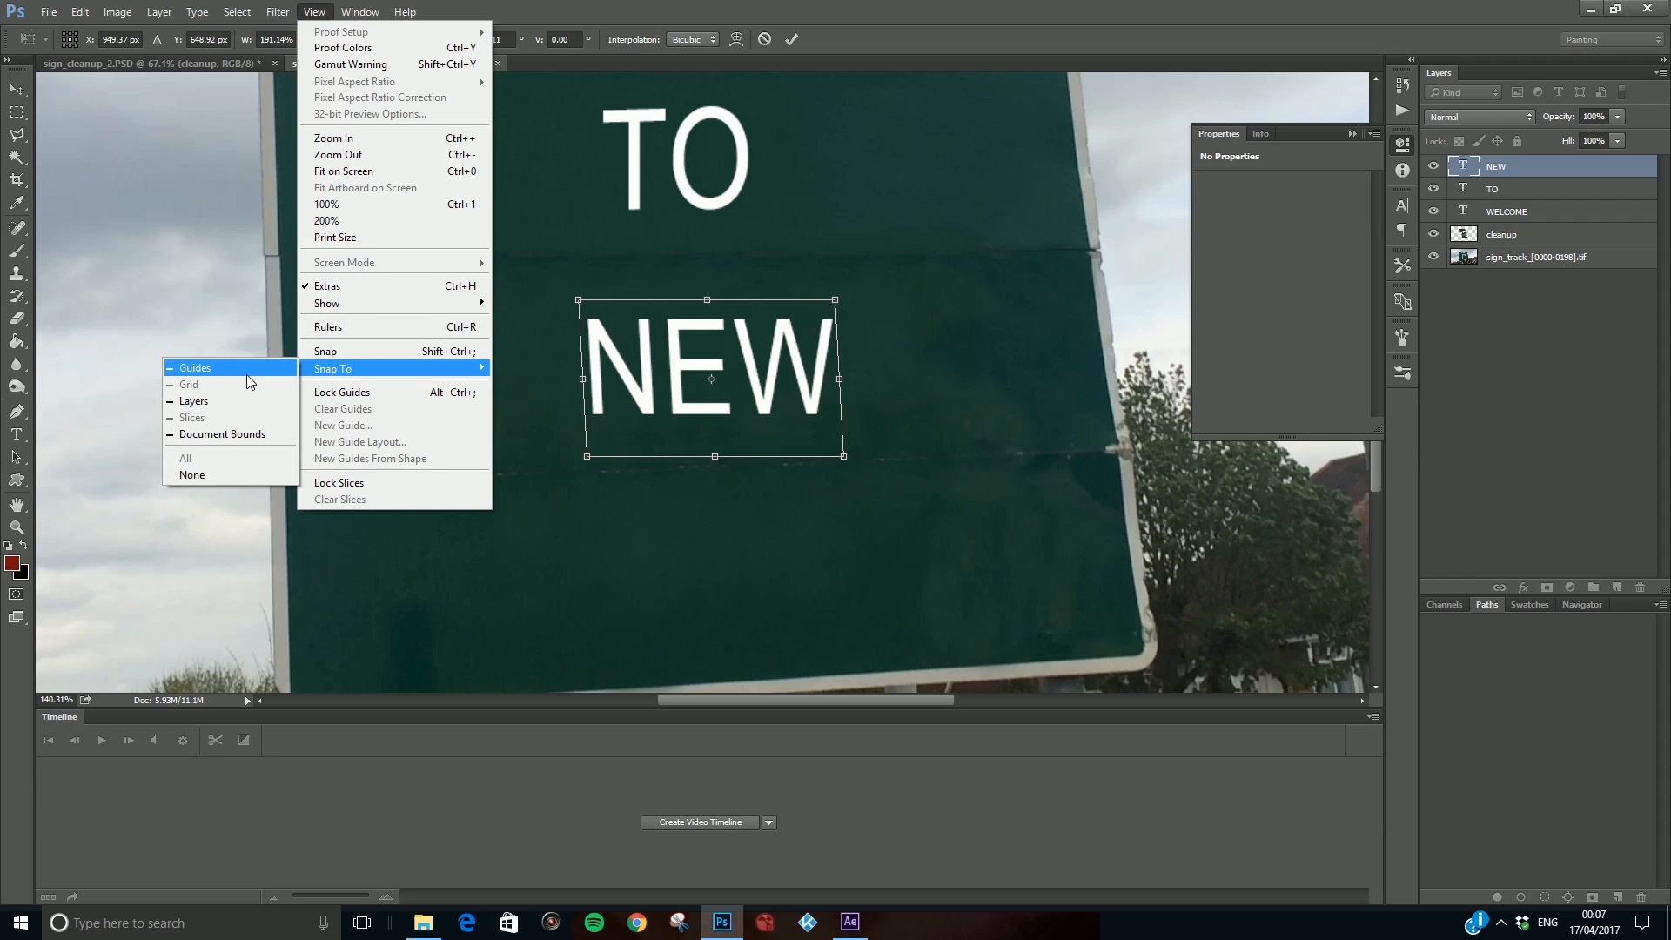
left_click(219, 474)
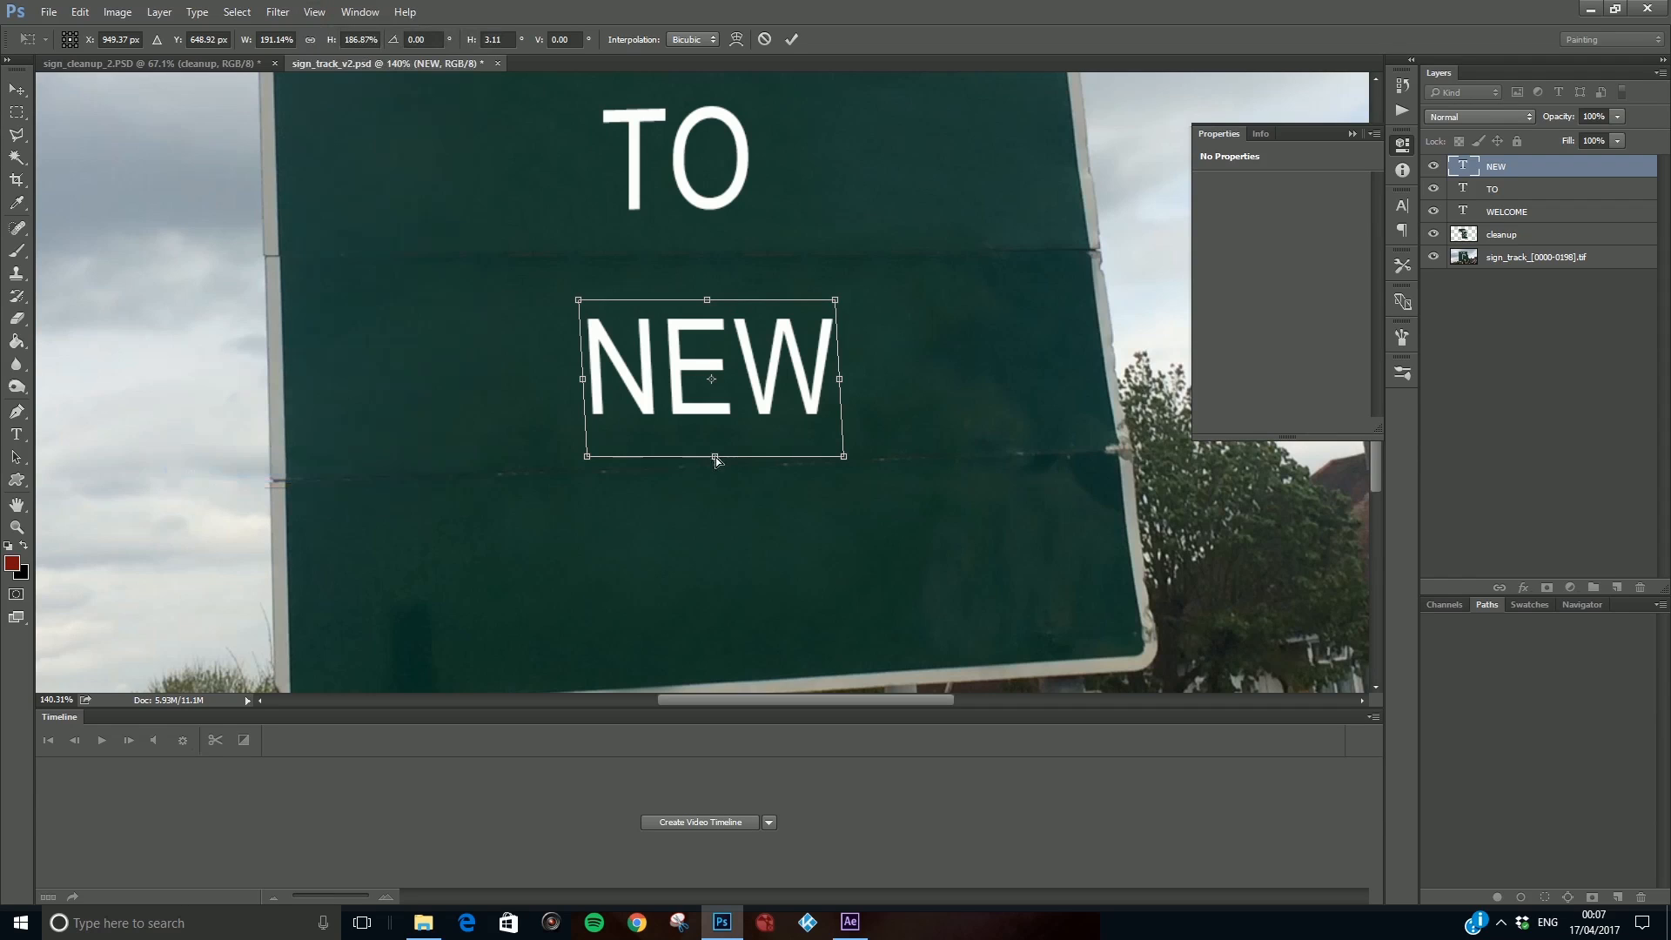
Fine-tune the lower edge of the NEW text, apply its transform, and nudge the word slightly to align with TO.
left_click_drag(718, 456, 718, 452)
key("Return")
scroll(671, 531, "down", 6)
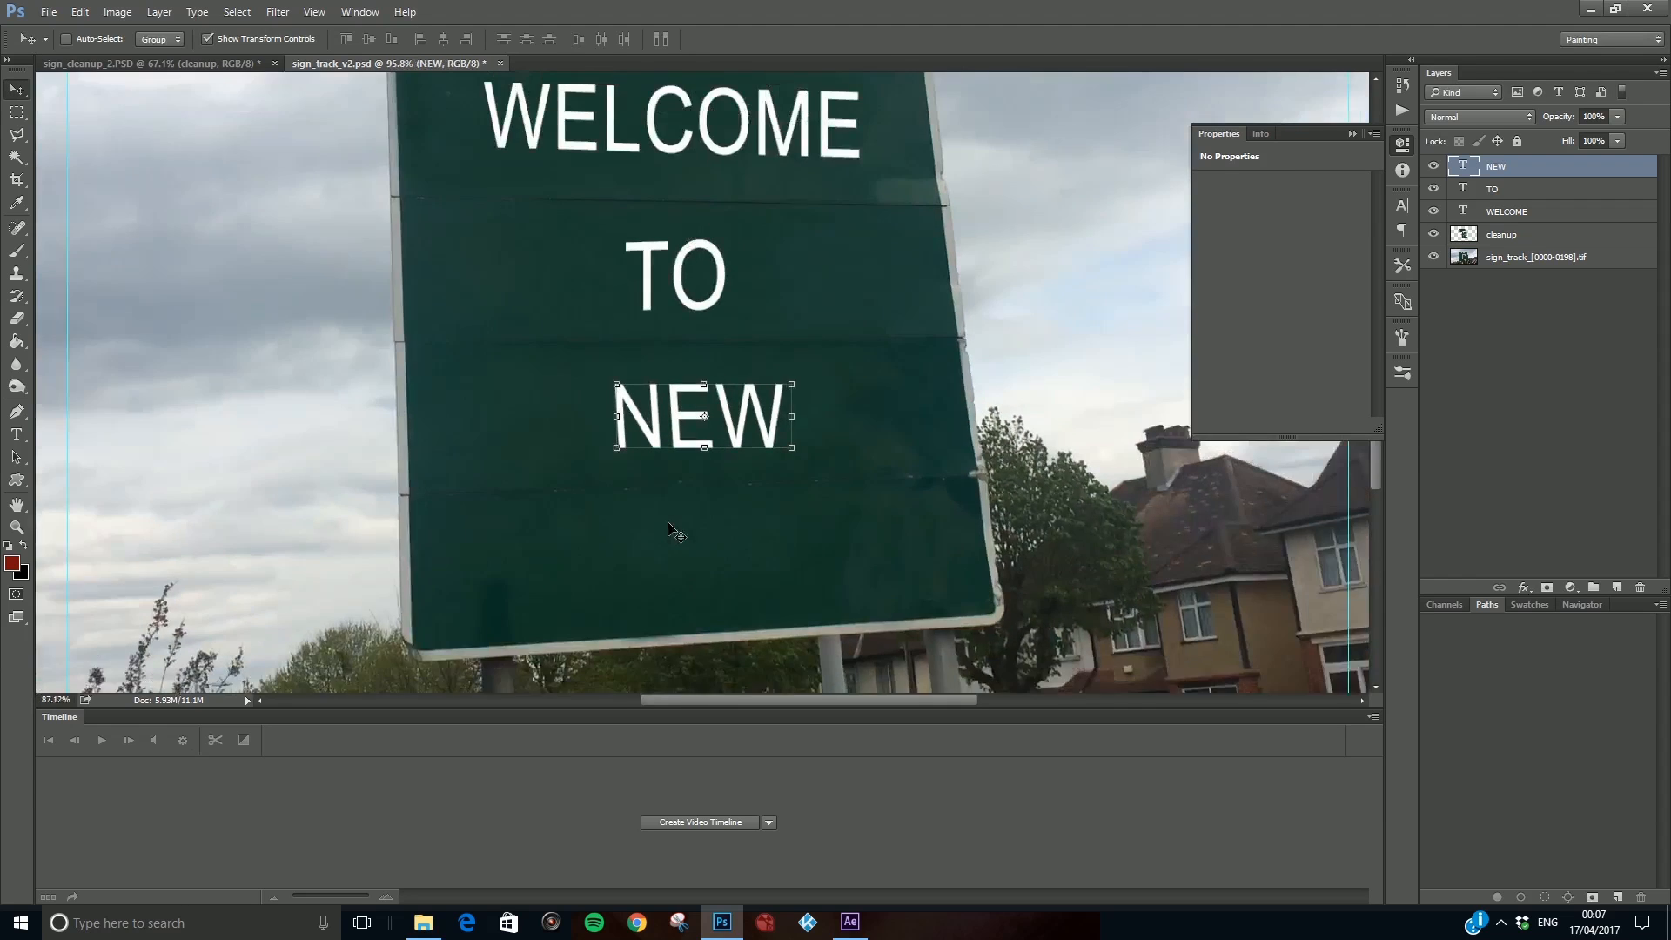
scroll(677, 468, "down", 2)
left_click_drag(684, 436, 678, 435)
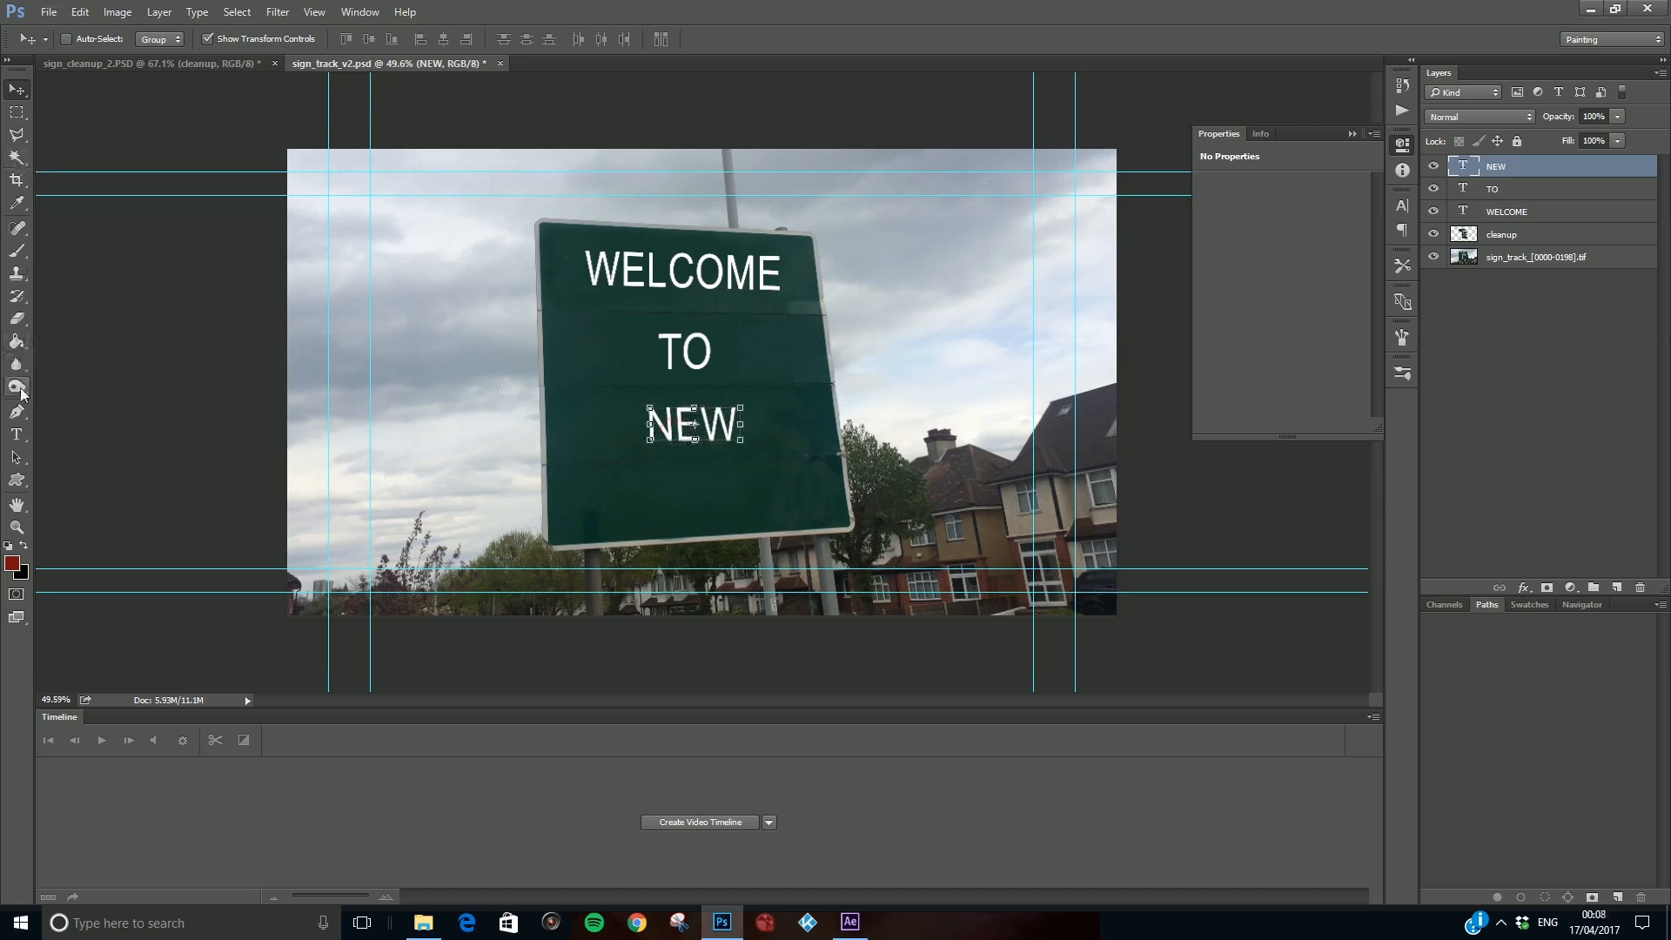
Add the text YORK in white 72 pt Arial Regular on the sign below NEW.
left_click(16, 434)
left_click(638, 509)
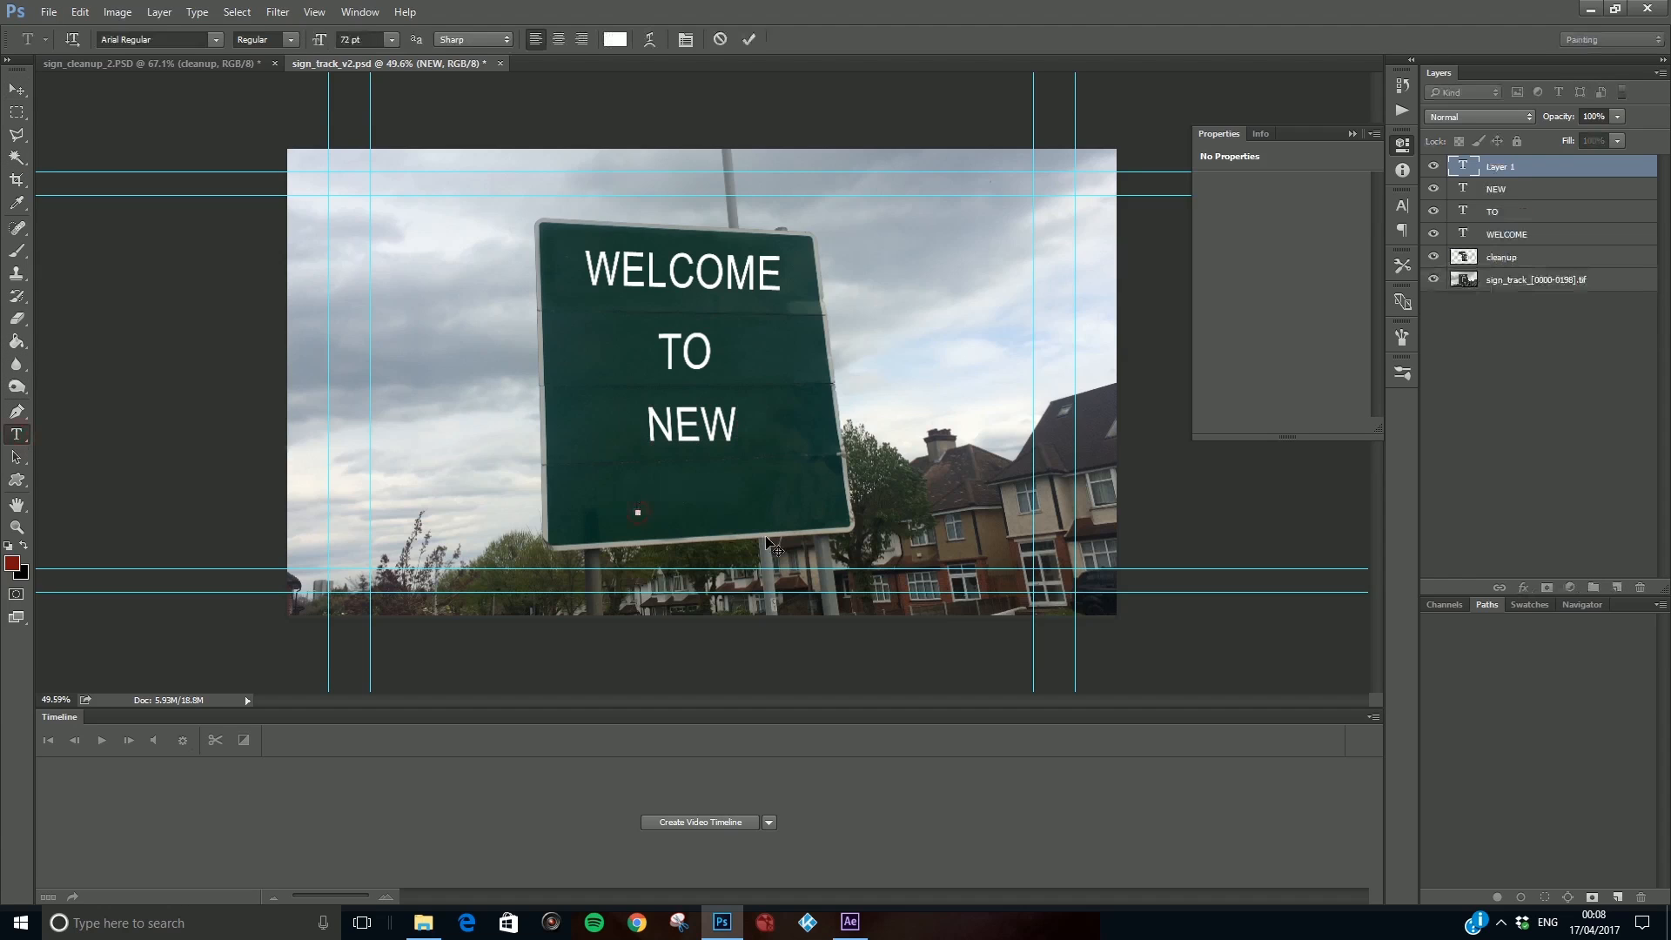
type("Y")
key("BackSpace")
key("BackSpace")
type("RK")
left_click(23, 87)
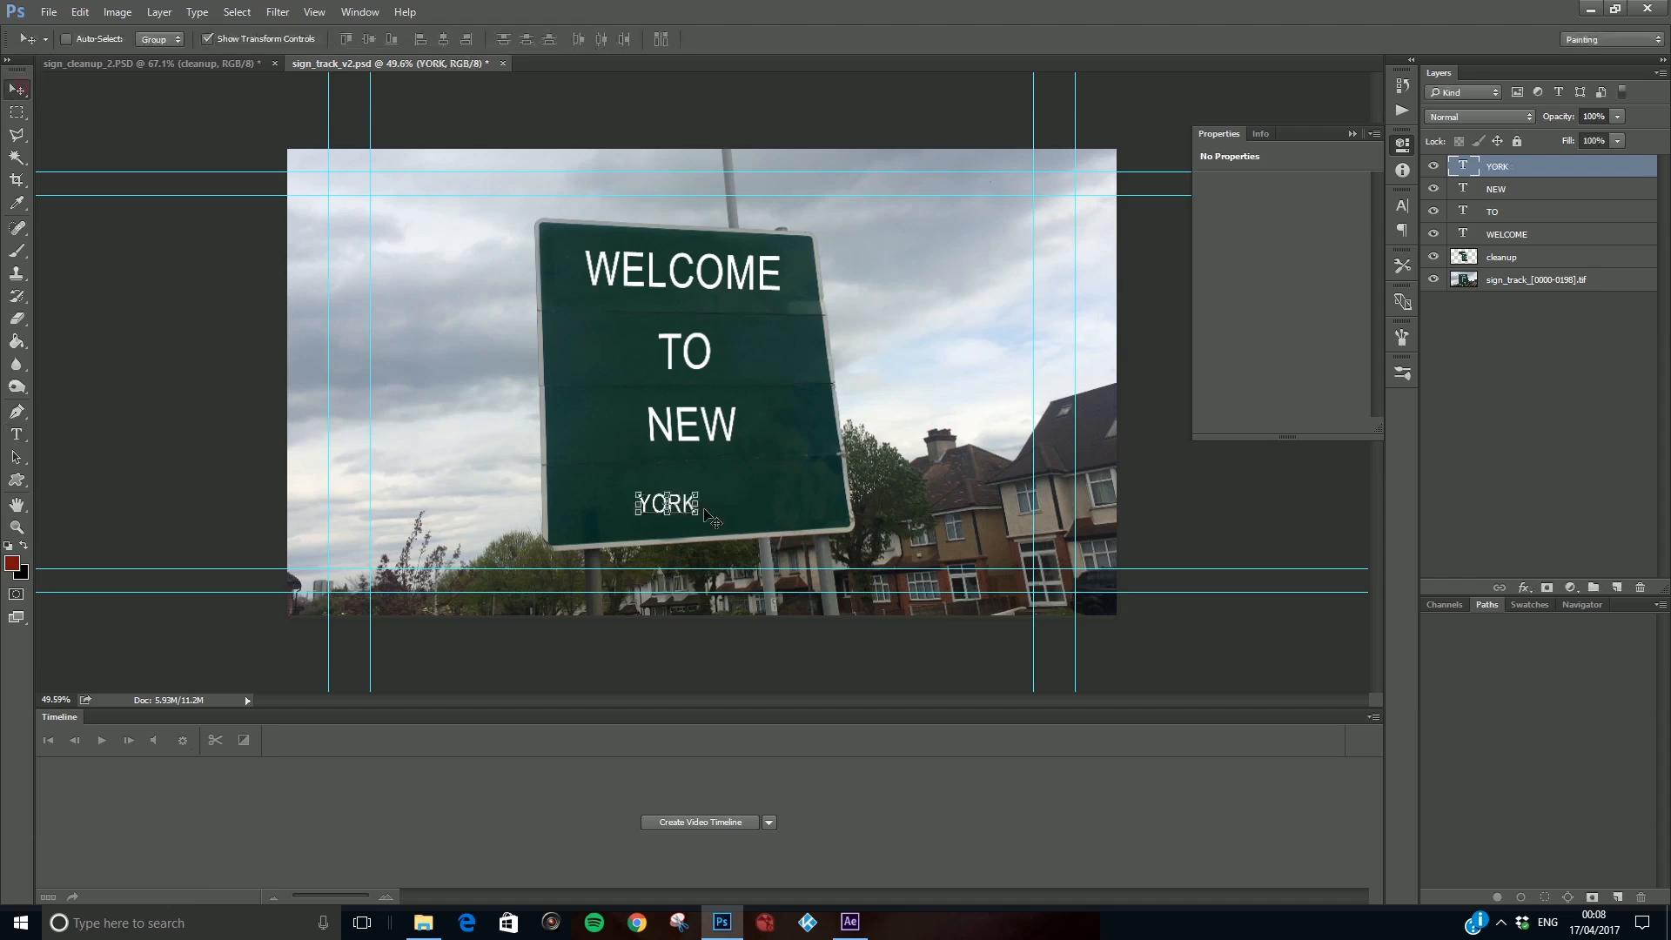
Enlarge the YORK text to about 184% and centre it beneath NEW in the sign's lowest panel.
left_click_drag(695, 491, 655, 523)
scroll(709, 549, "up", 5)
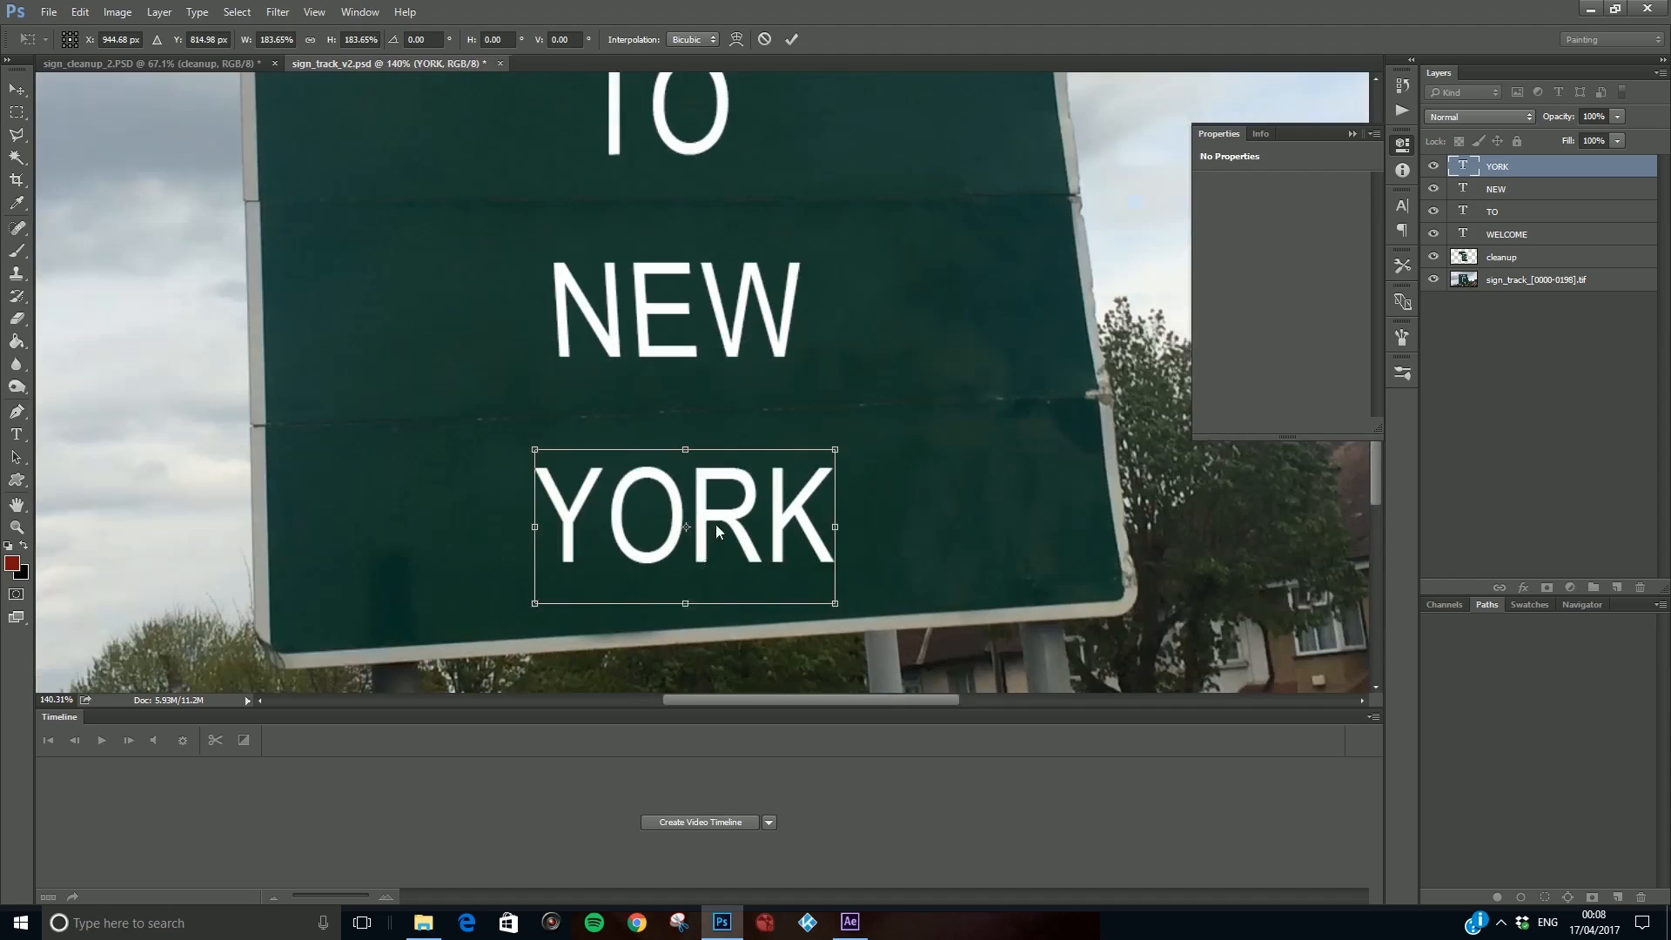
left_click_drag(715, 516, 717, 523)
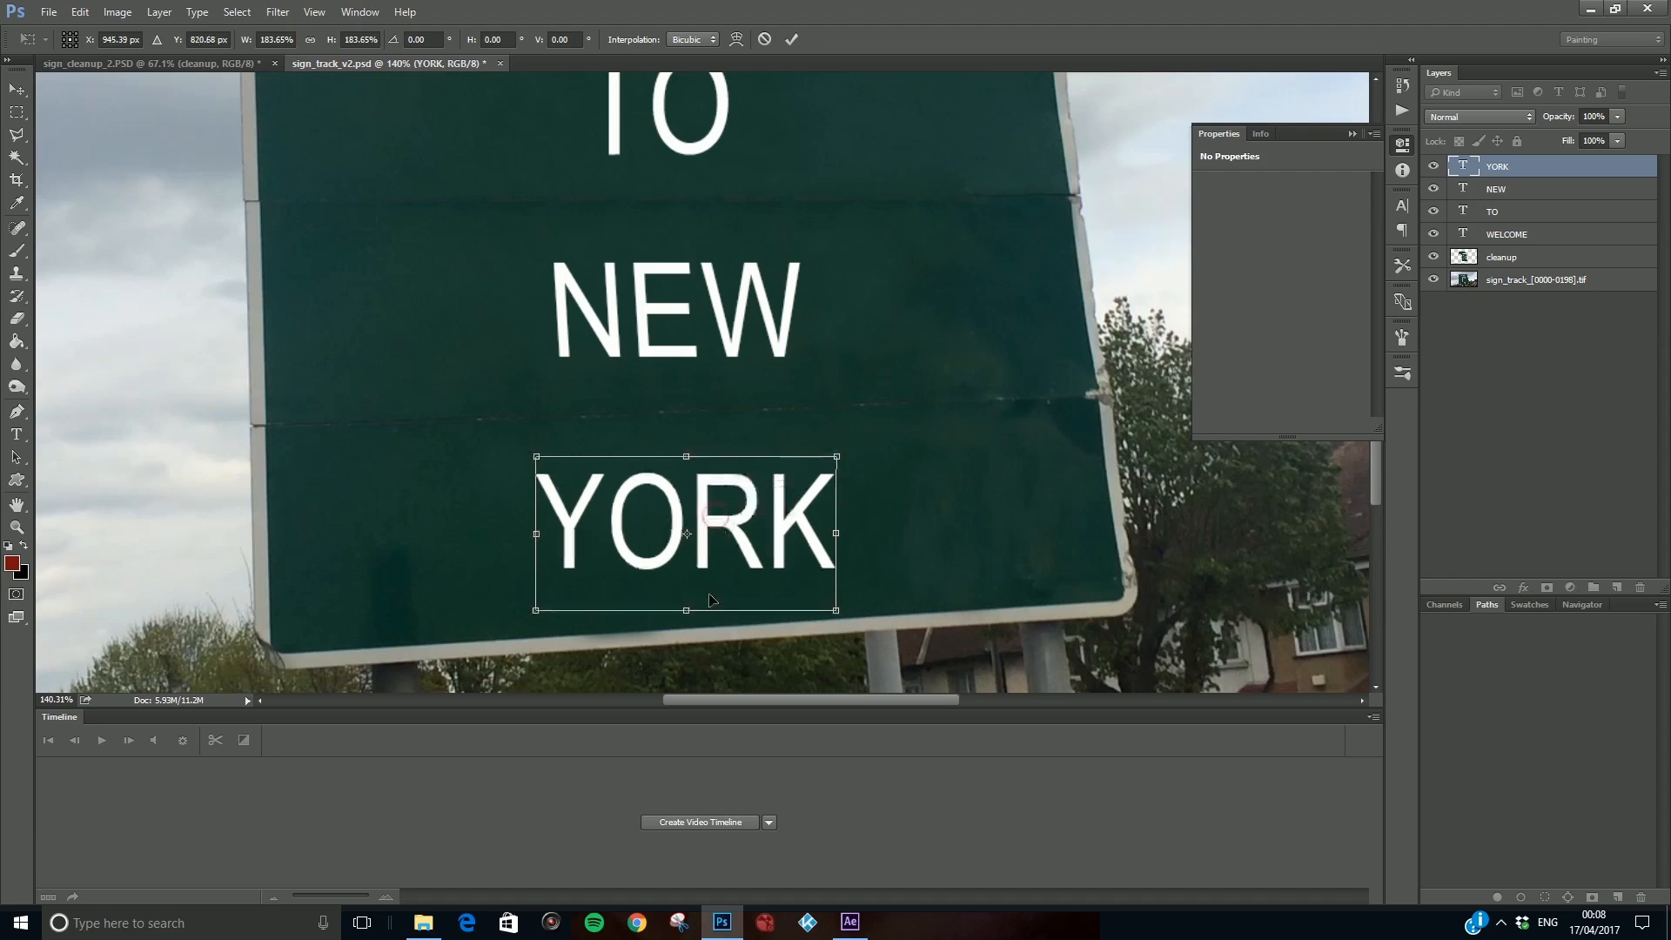
Skew YORK horizontally about 4.8° and slant its baseline about -1.5° to match the sign's lower edge, and apply the transform.
left_click_drag(687, 610, 701, 613)
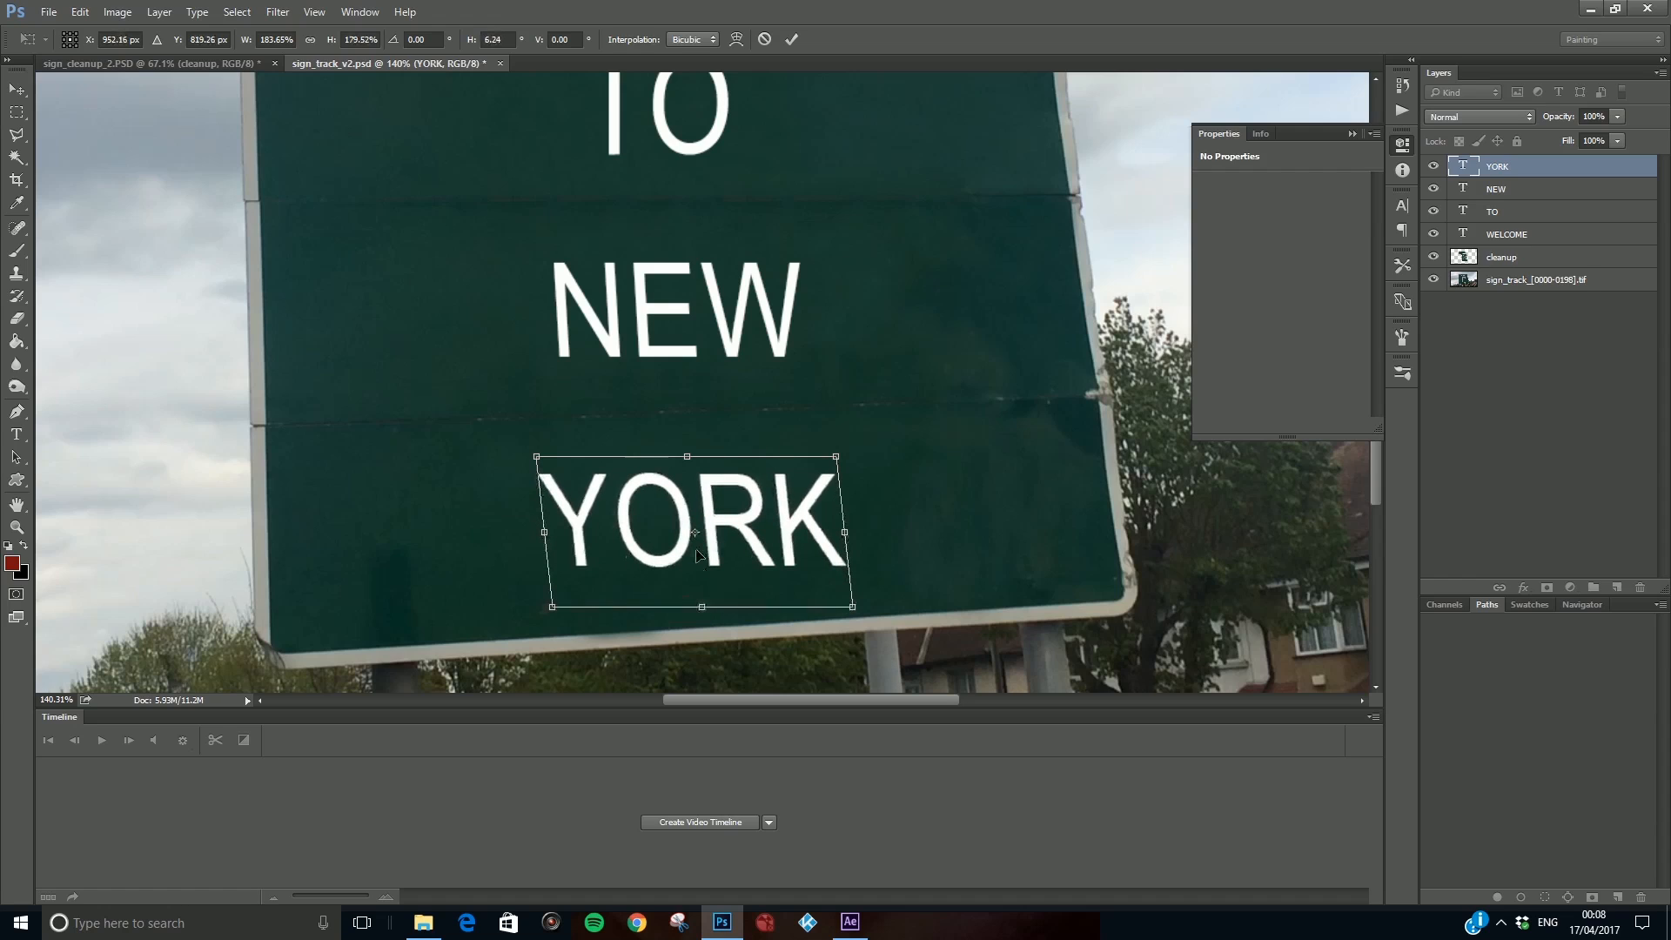
left_click_drag(846, 534, 848, 527)
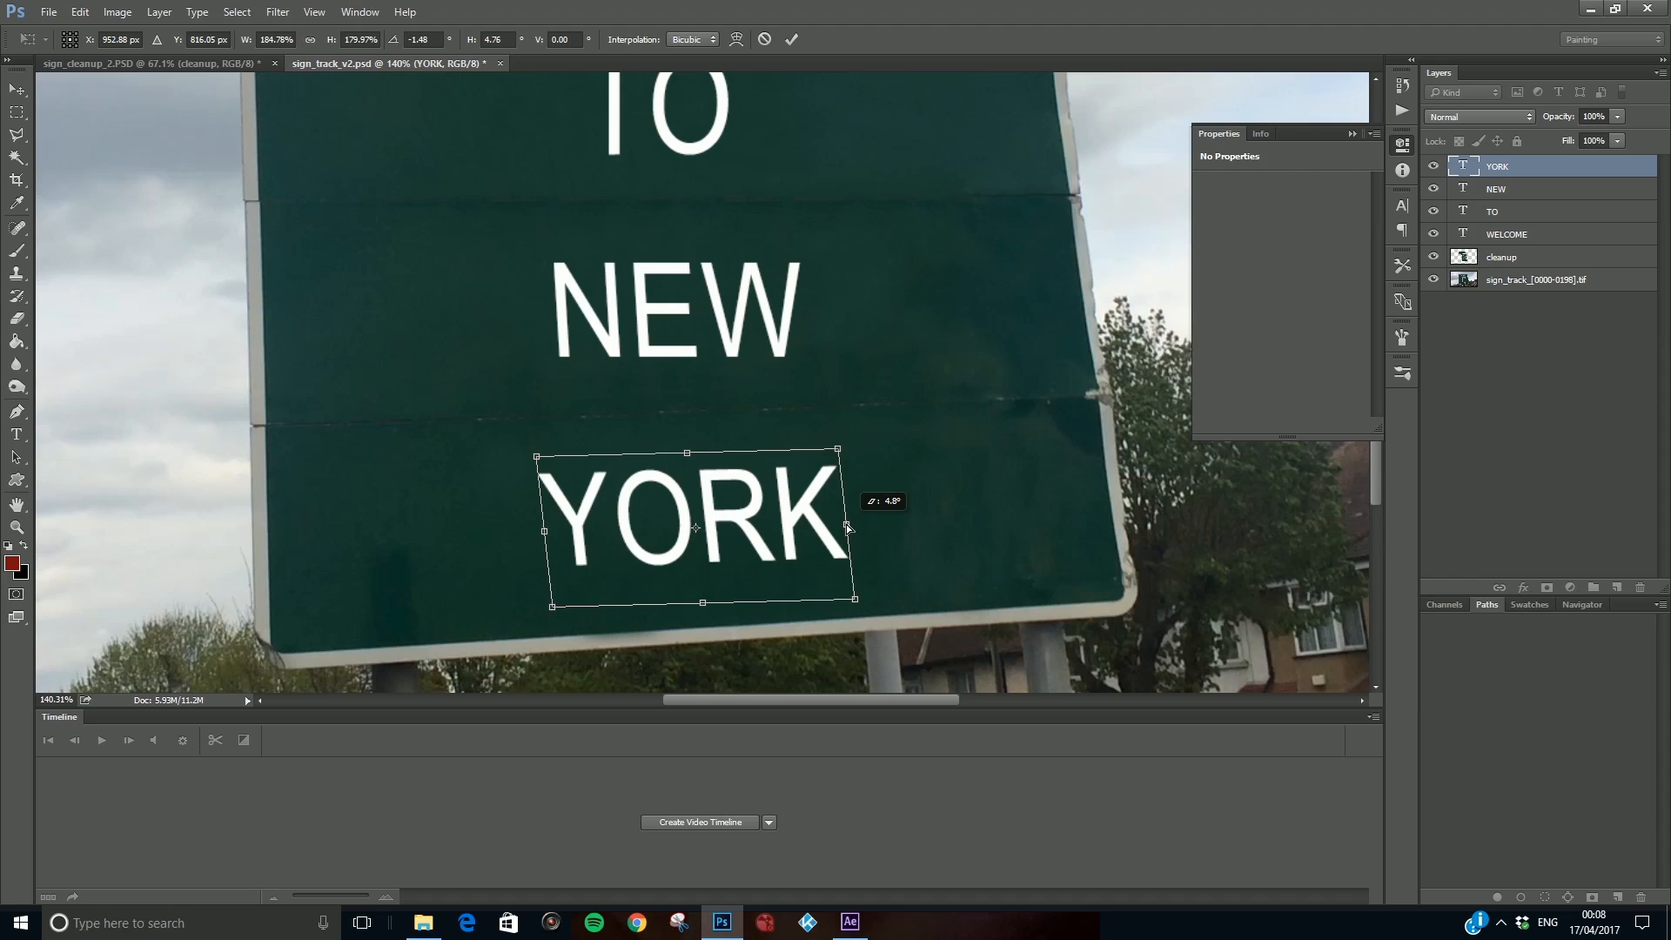
key("Return")
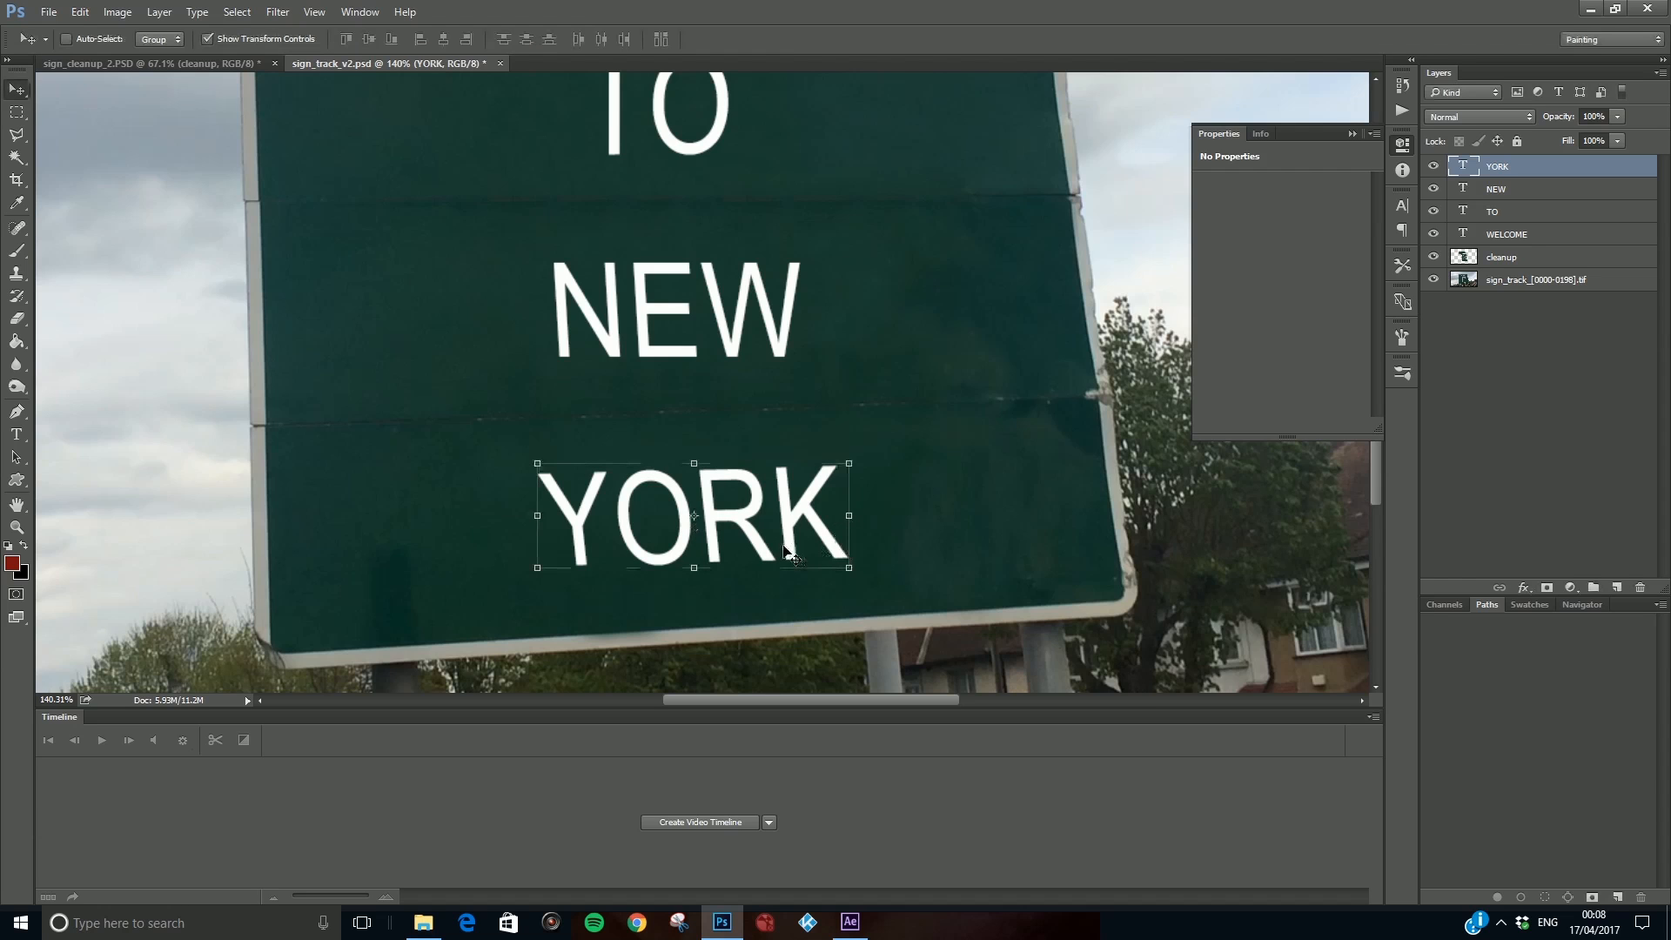
scroll(775, 548, "down", 2)
scroll(774, 548, "down", 3)
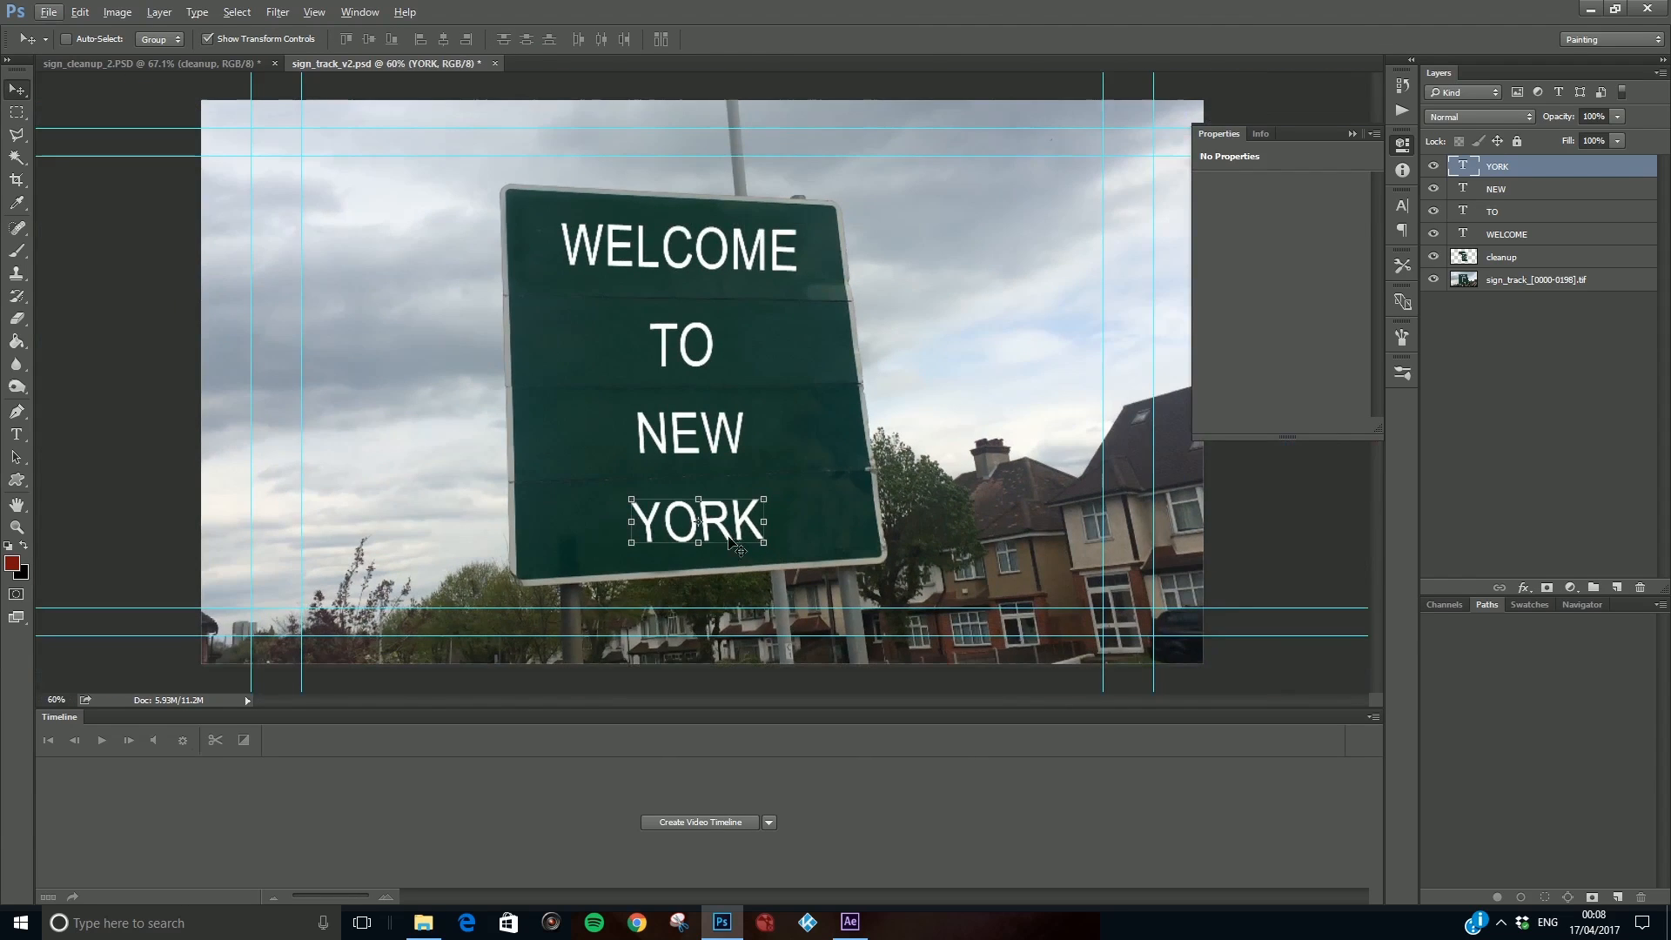
Merge the WELCOME, TO, NEW and YORK text layers into a single layer.
left_click(733, 513)
left_click(1515, 219)
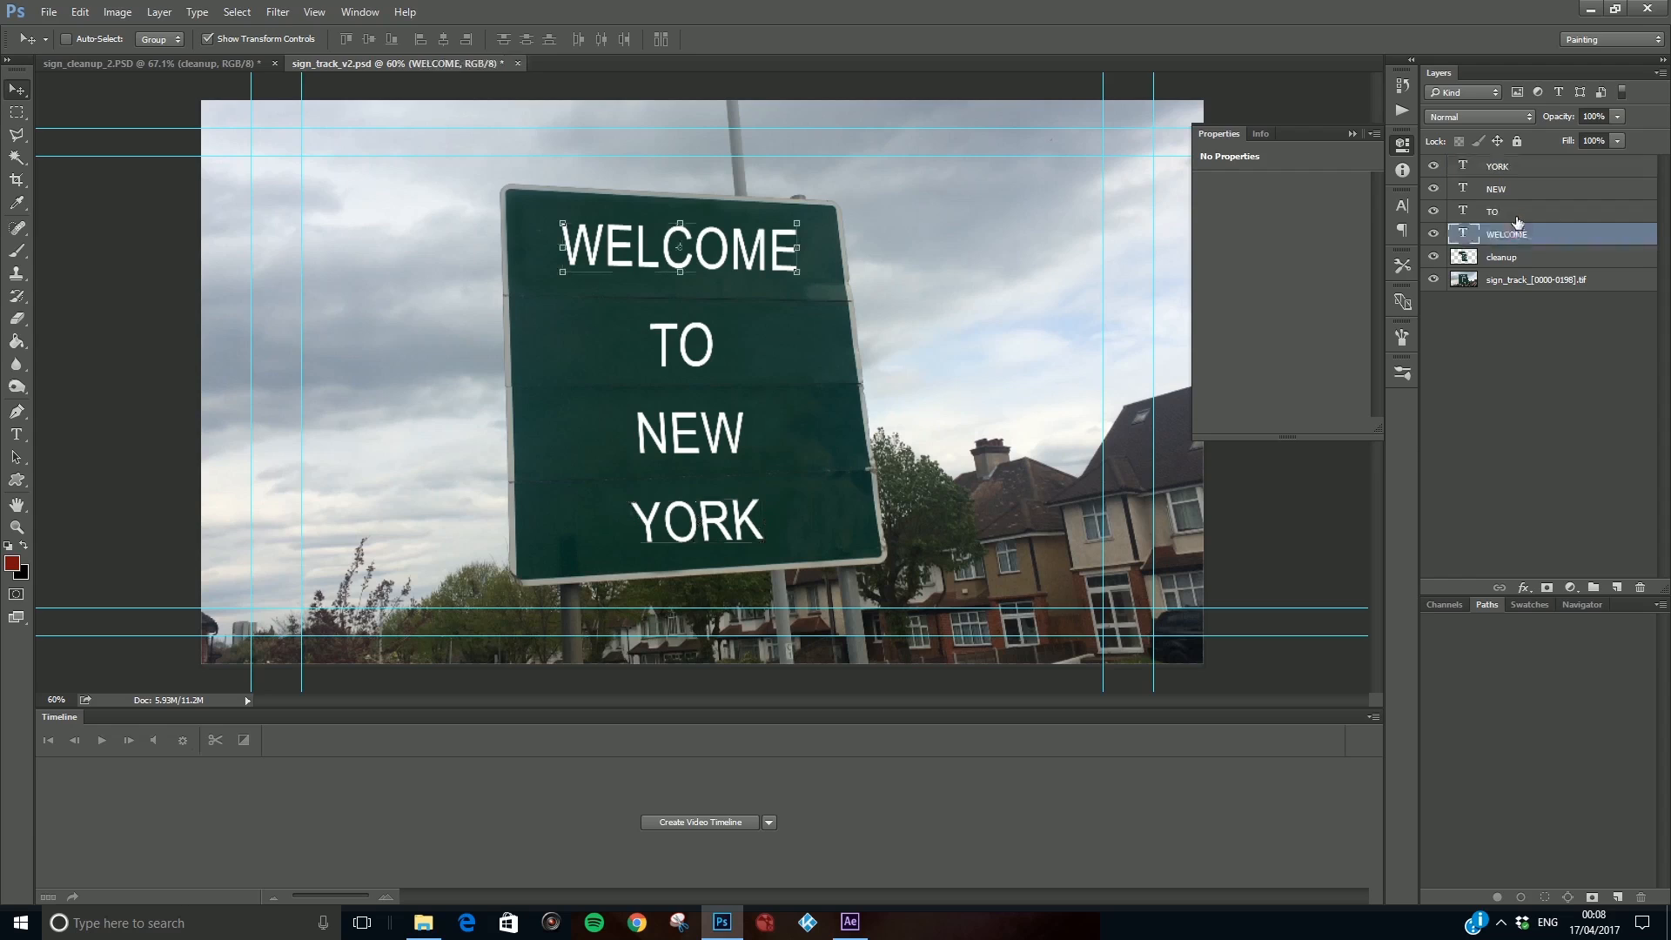
left_click(1522, 190)
left_click(1524, 169)
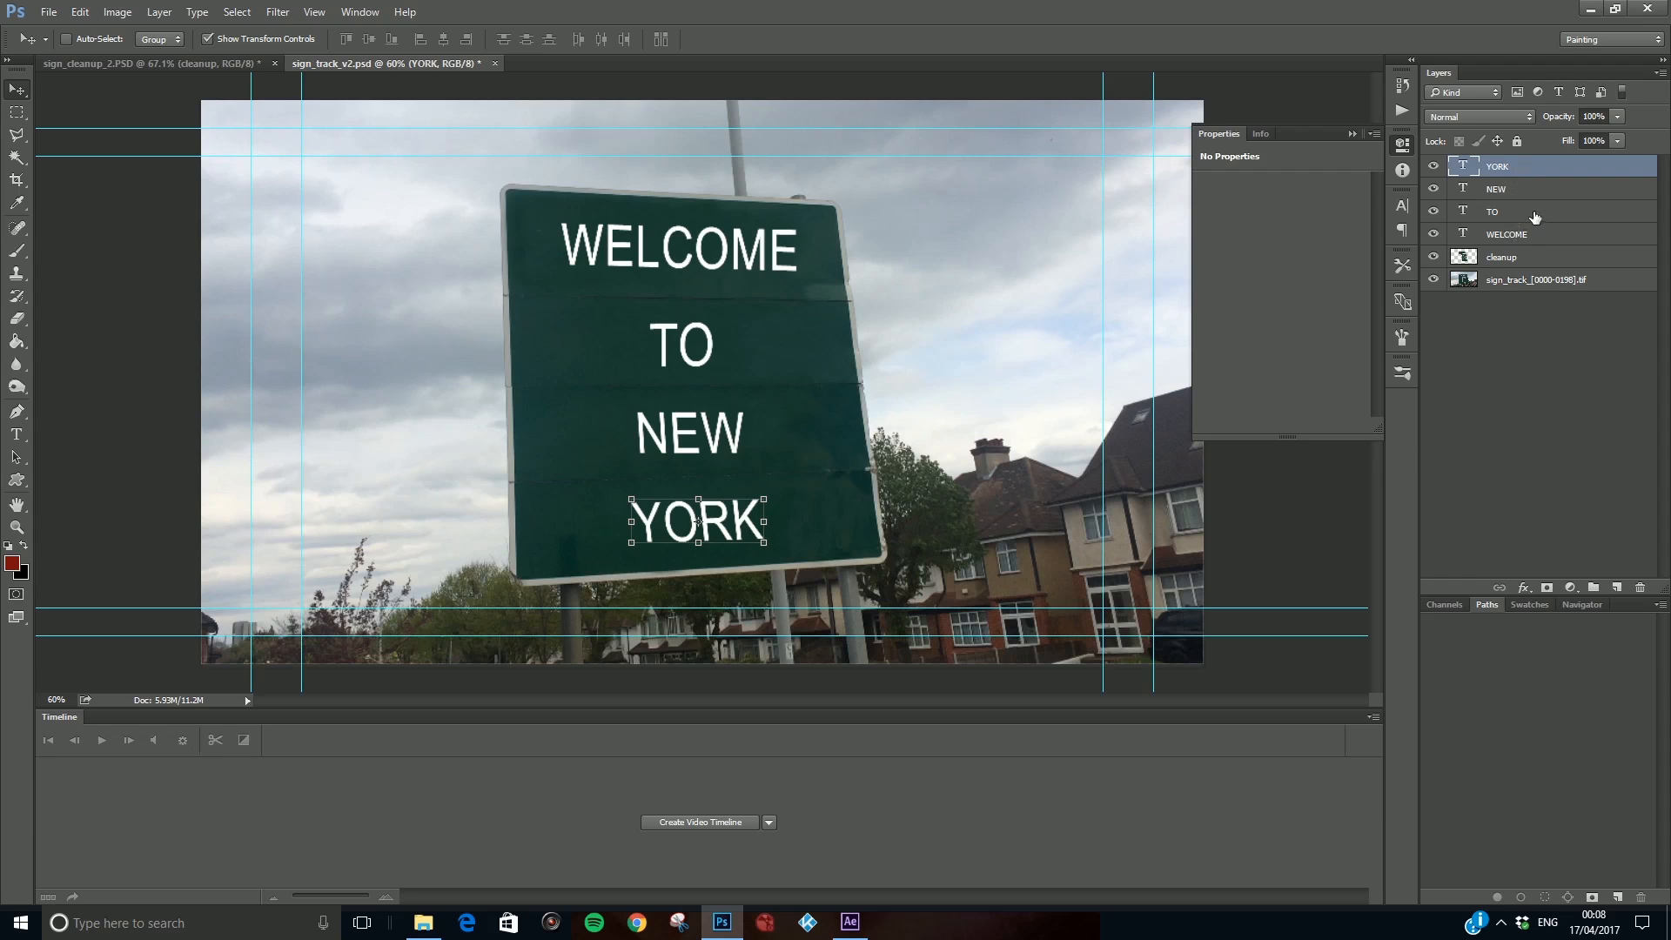
left_click(1518, 231, "shift")
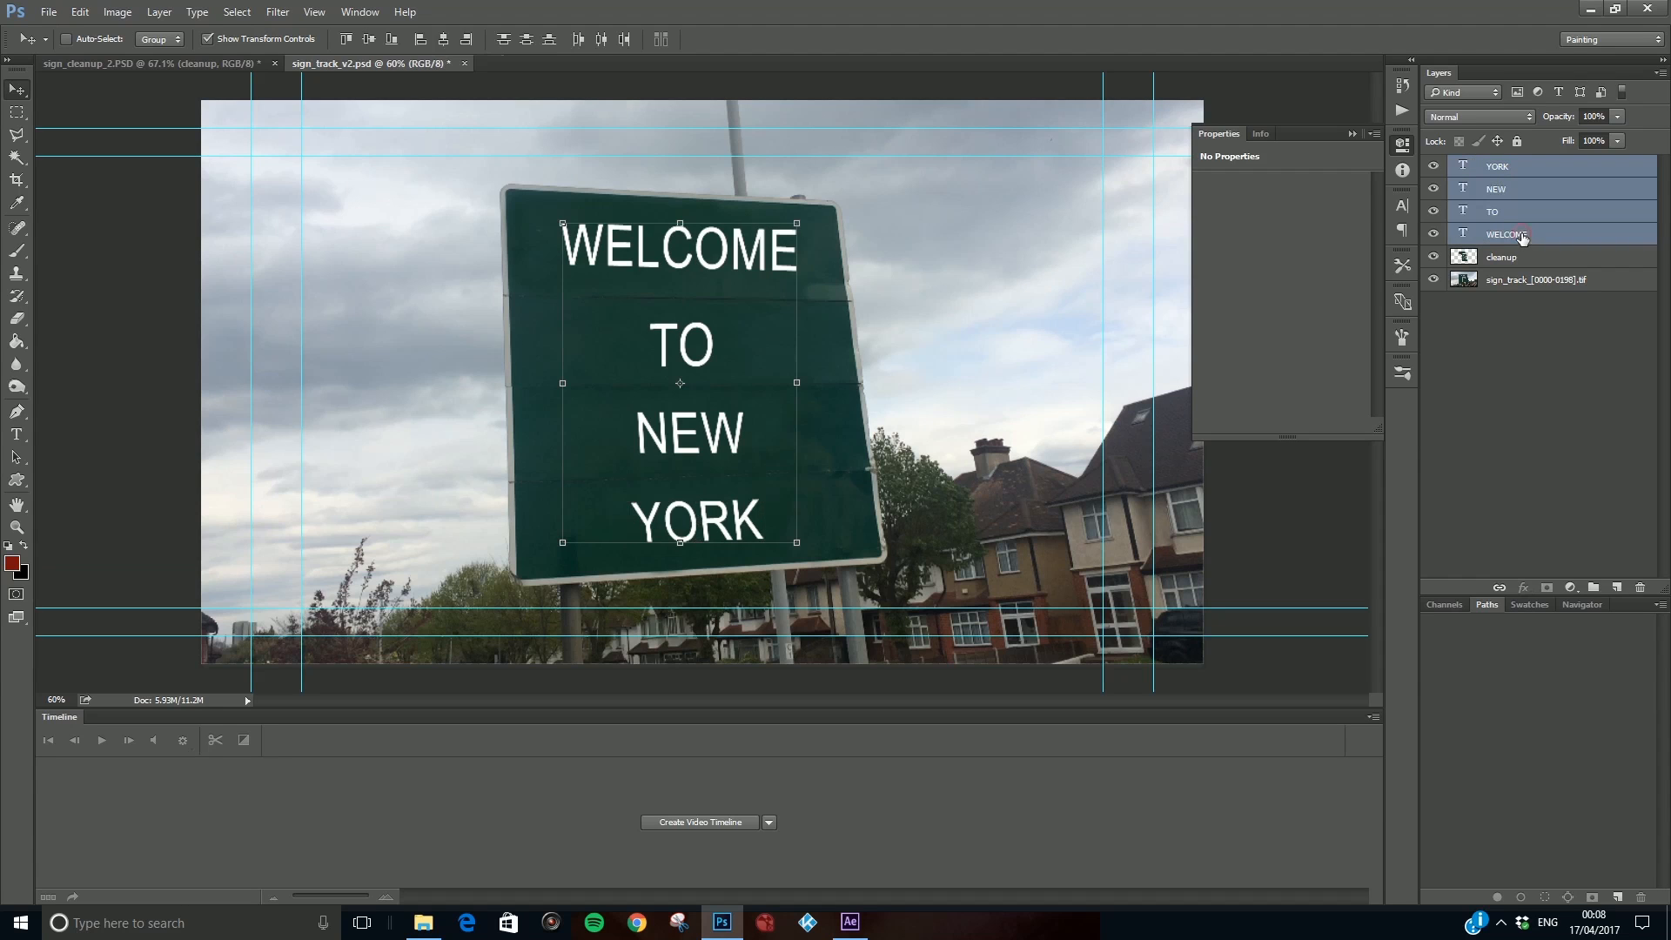
right_click(1528, 177)
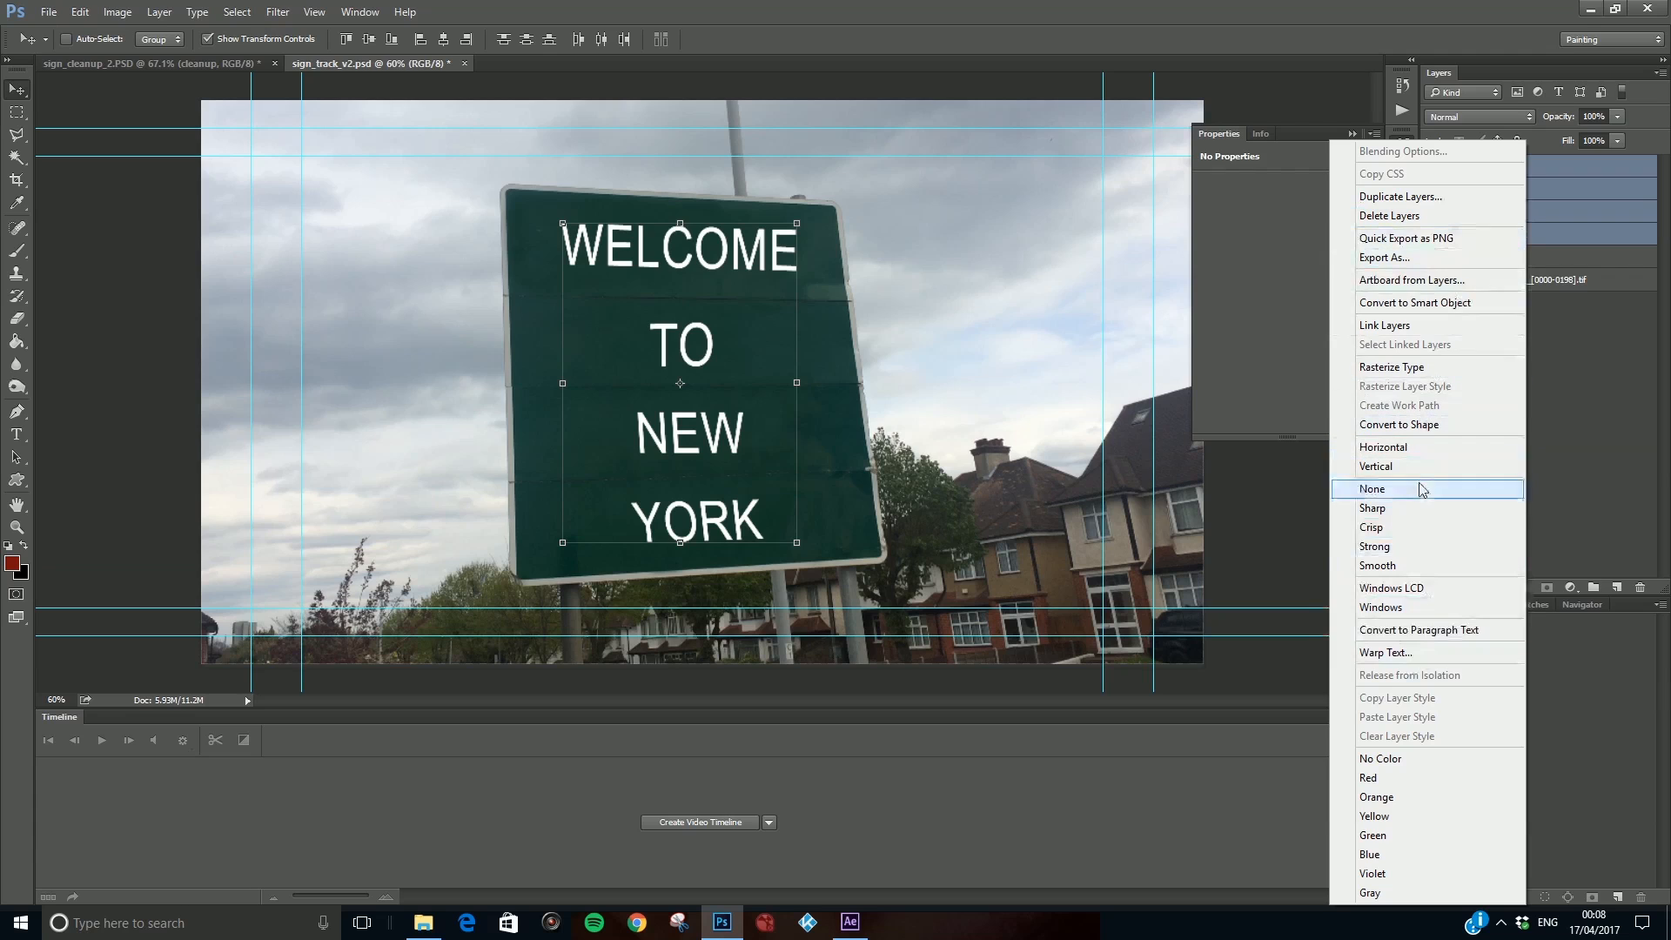
left_click(1570, 459)
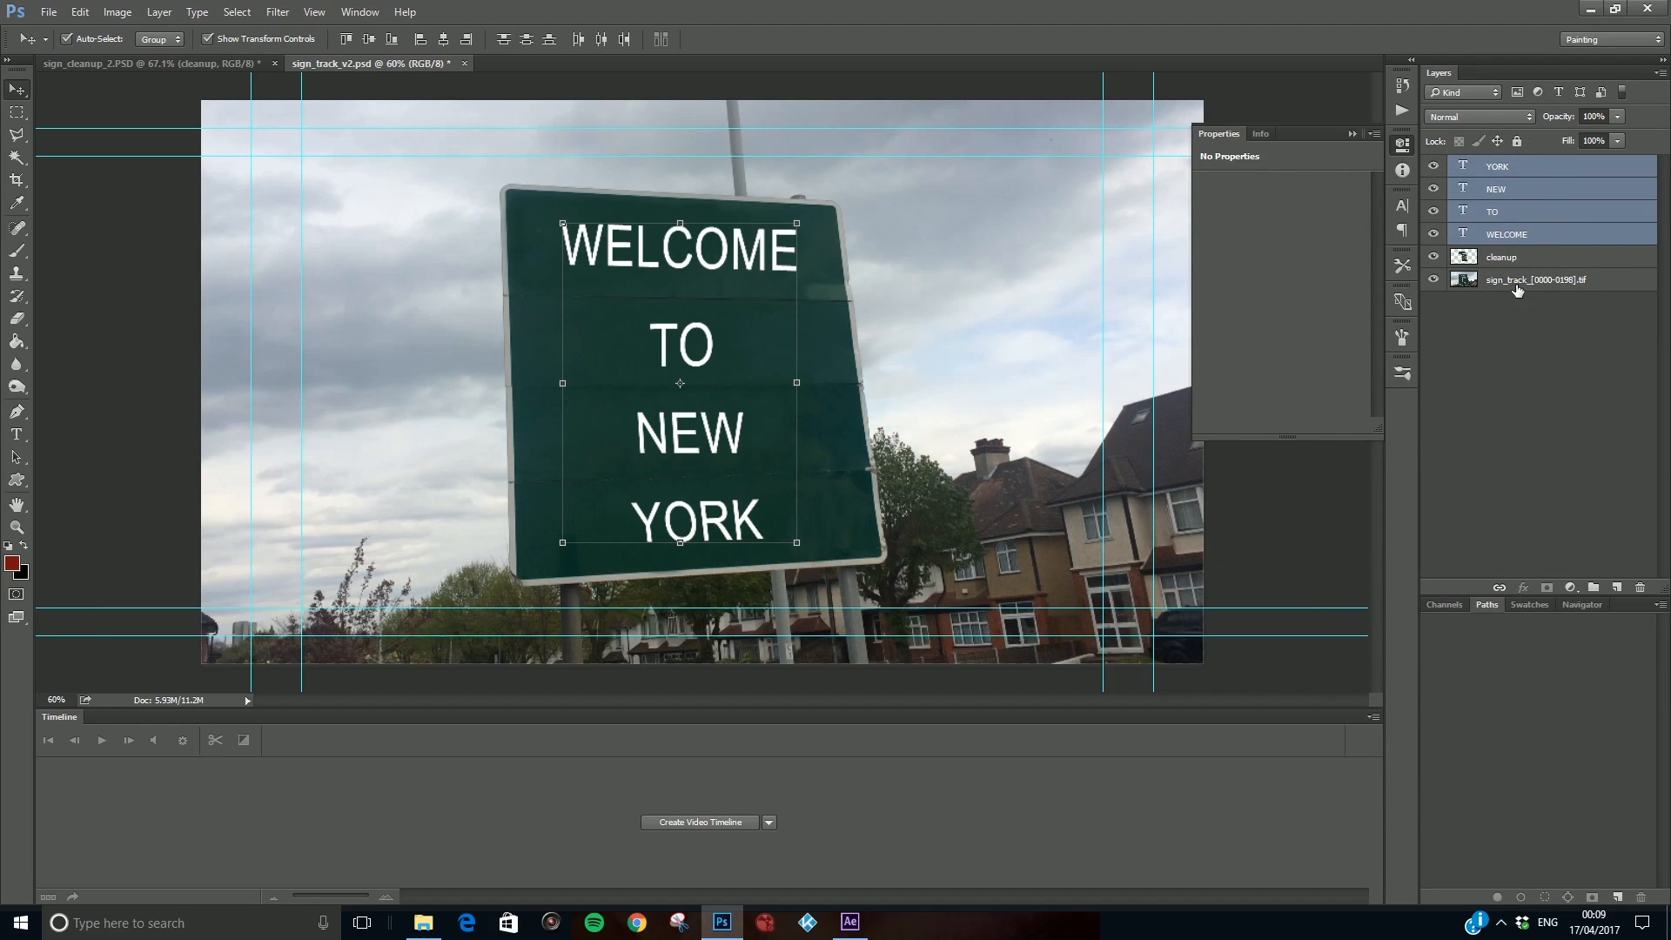
key("ctrl+e")
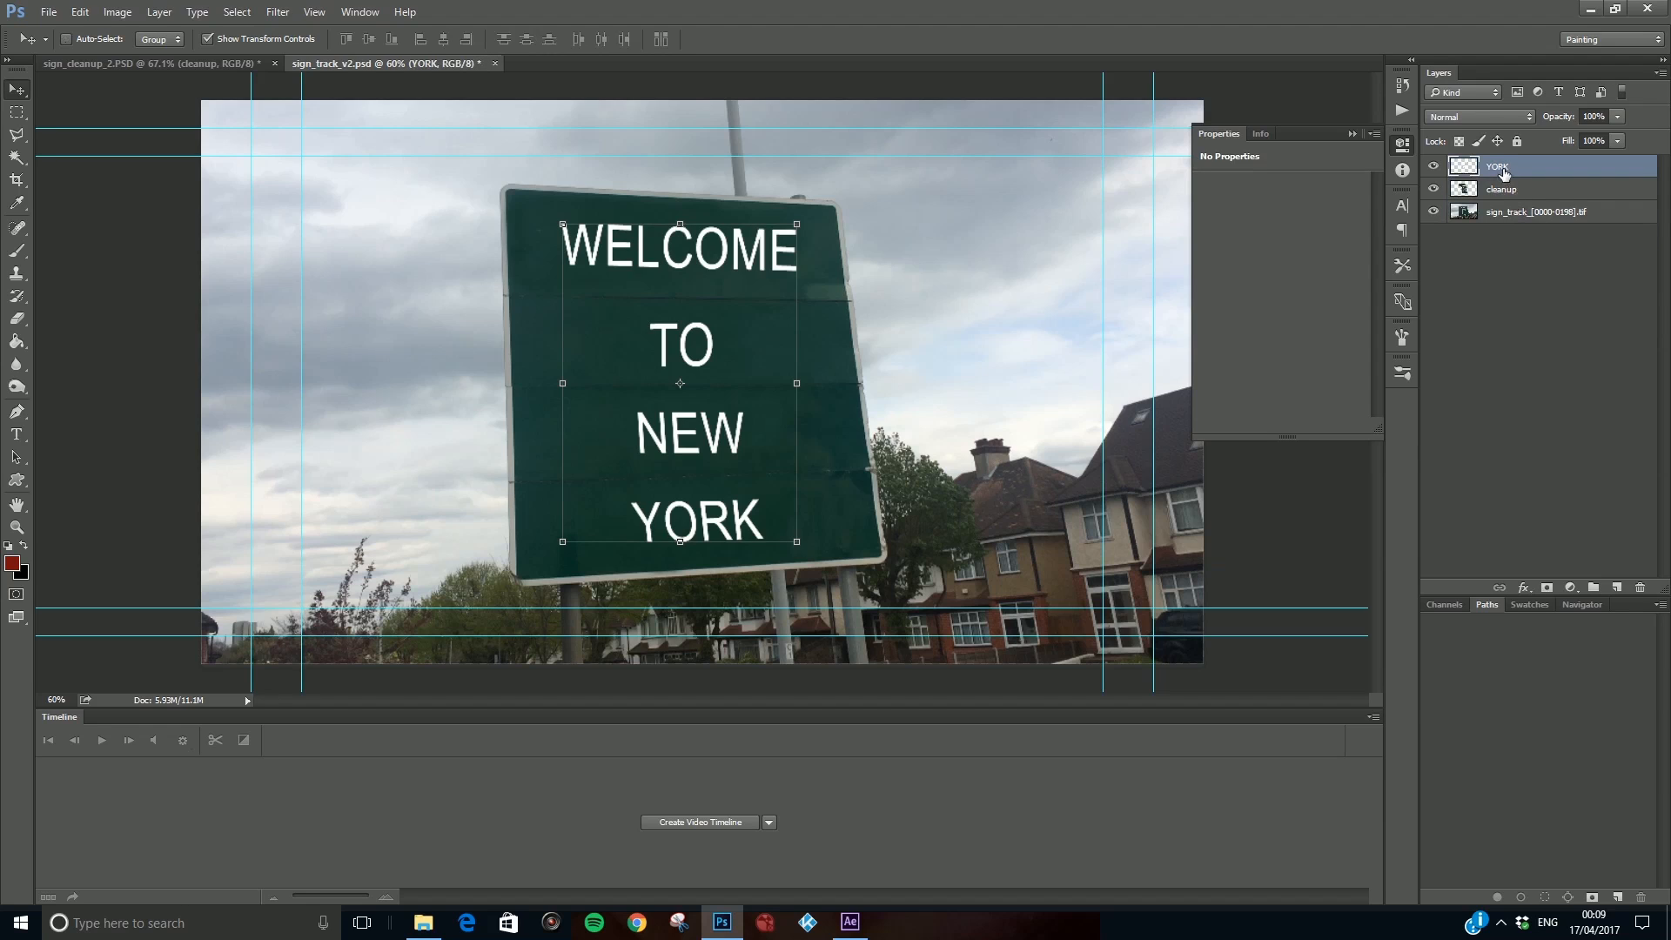
Rename the merged layer TEXT and toggle its visibility to check that it holds all four words.
left_click(1434, 165)
left_click(1434, 166)
double_click(1499, 167)
type("TEXT")
key("Return")
left_click(1516, 246)
left_click(1434, 166)
left_click(1434, 166)
left_click(1434, 166)
left_click(1434, 166)
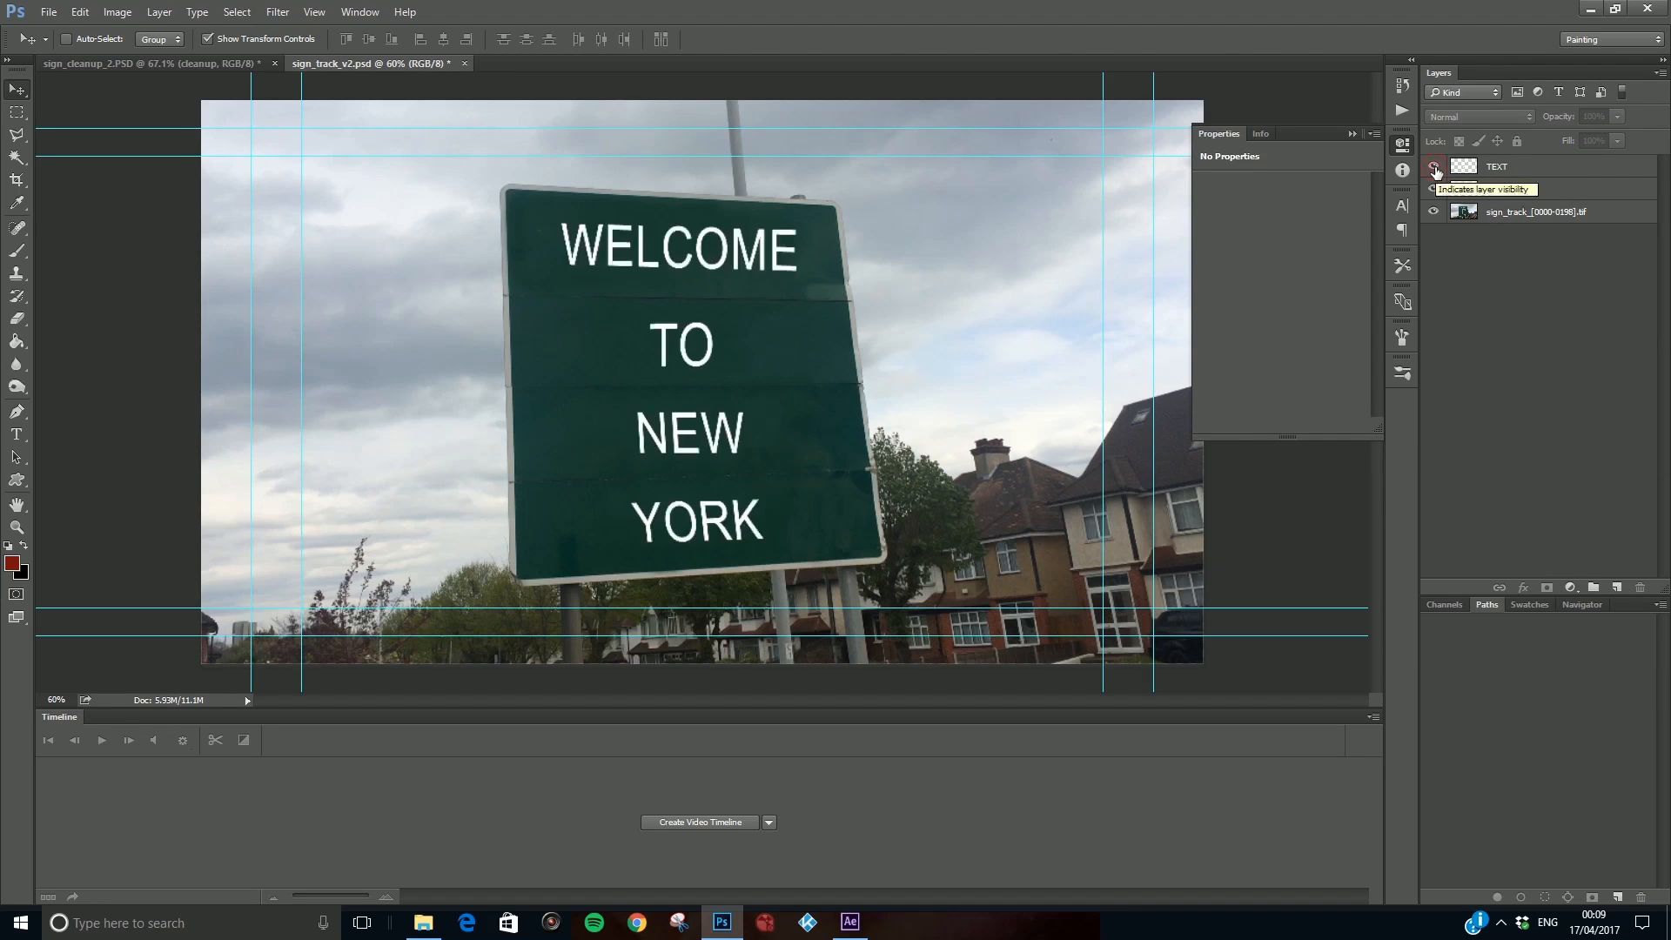
Hide the cleanup and footage layers and save the TEXT layer as text.tif, keeping transparency, with no compression and layers discarded.
left_click(1518, 167)
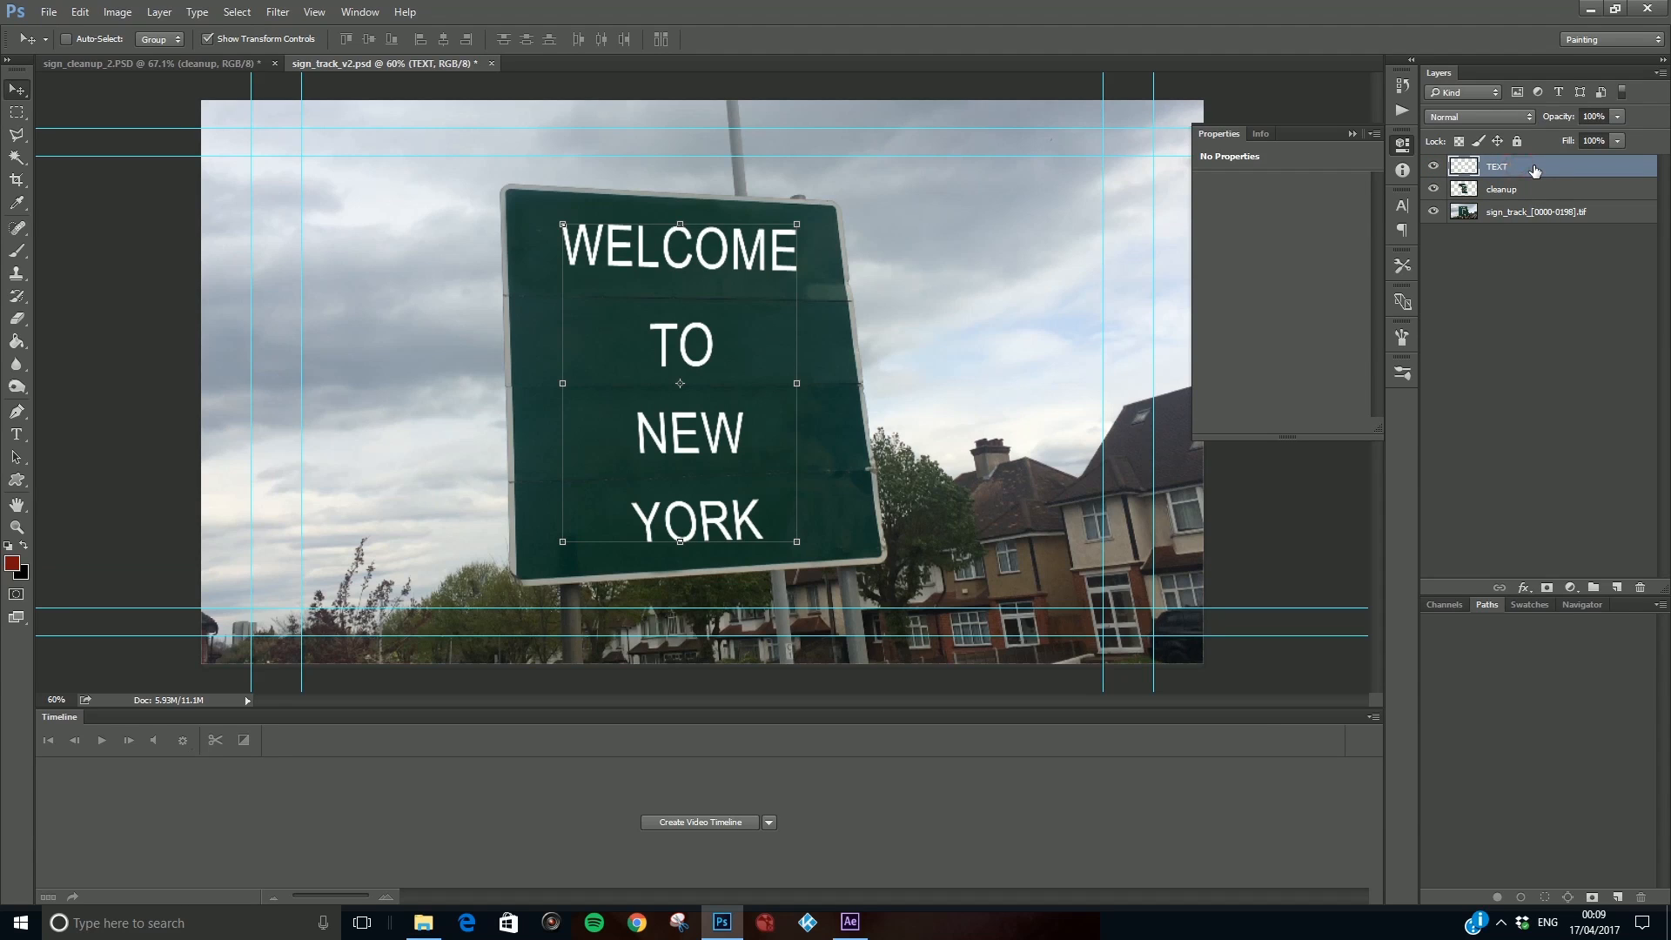
left_click_drag(1434, 188, 1433, 211)
left_click(48, 12)
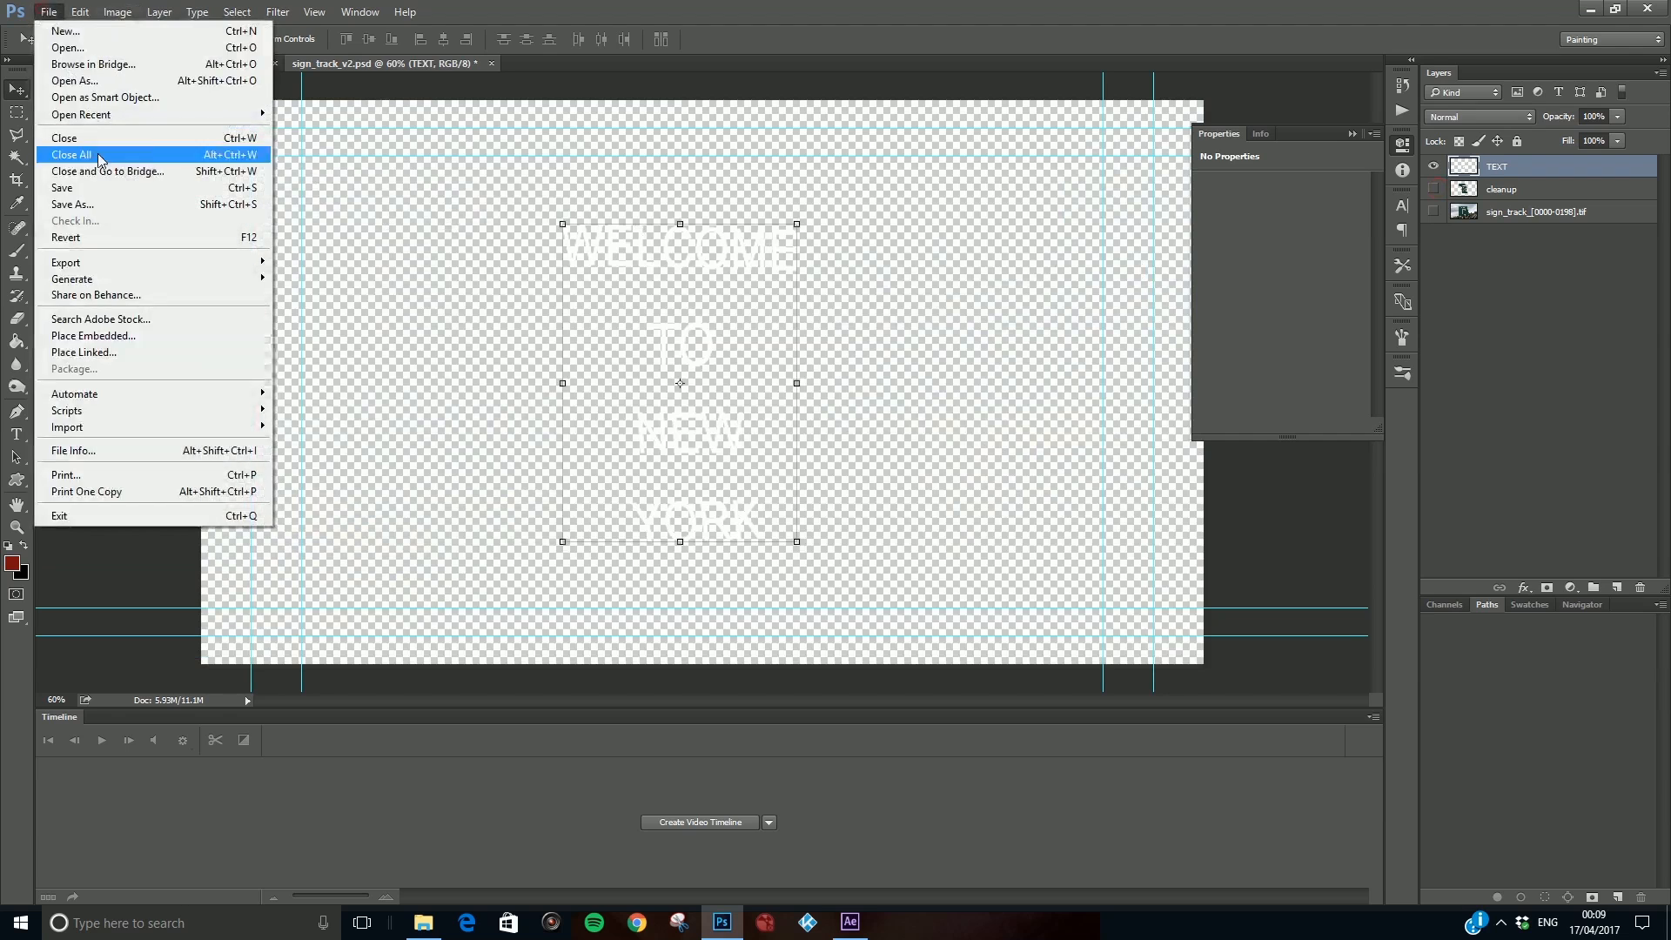
left_click(79, 204)
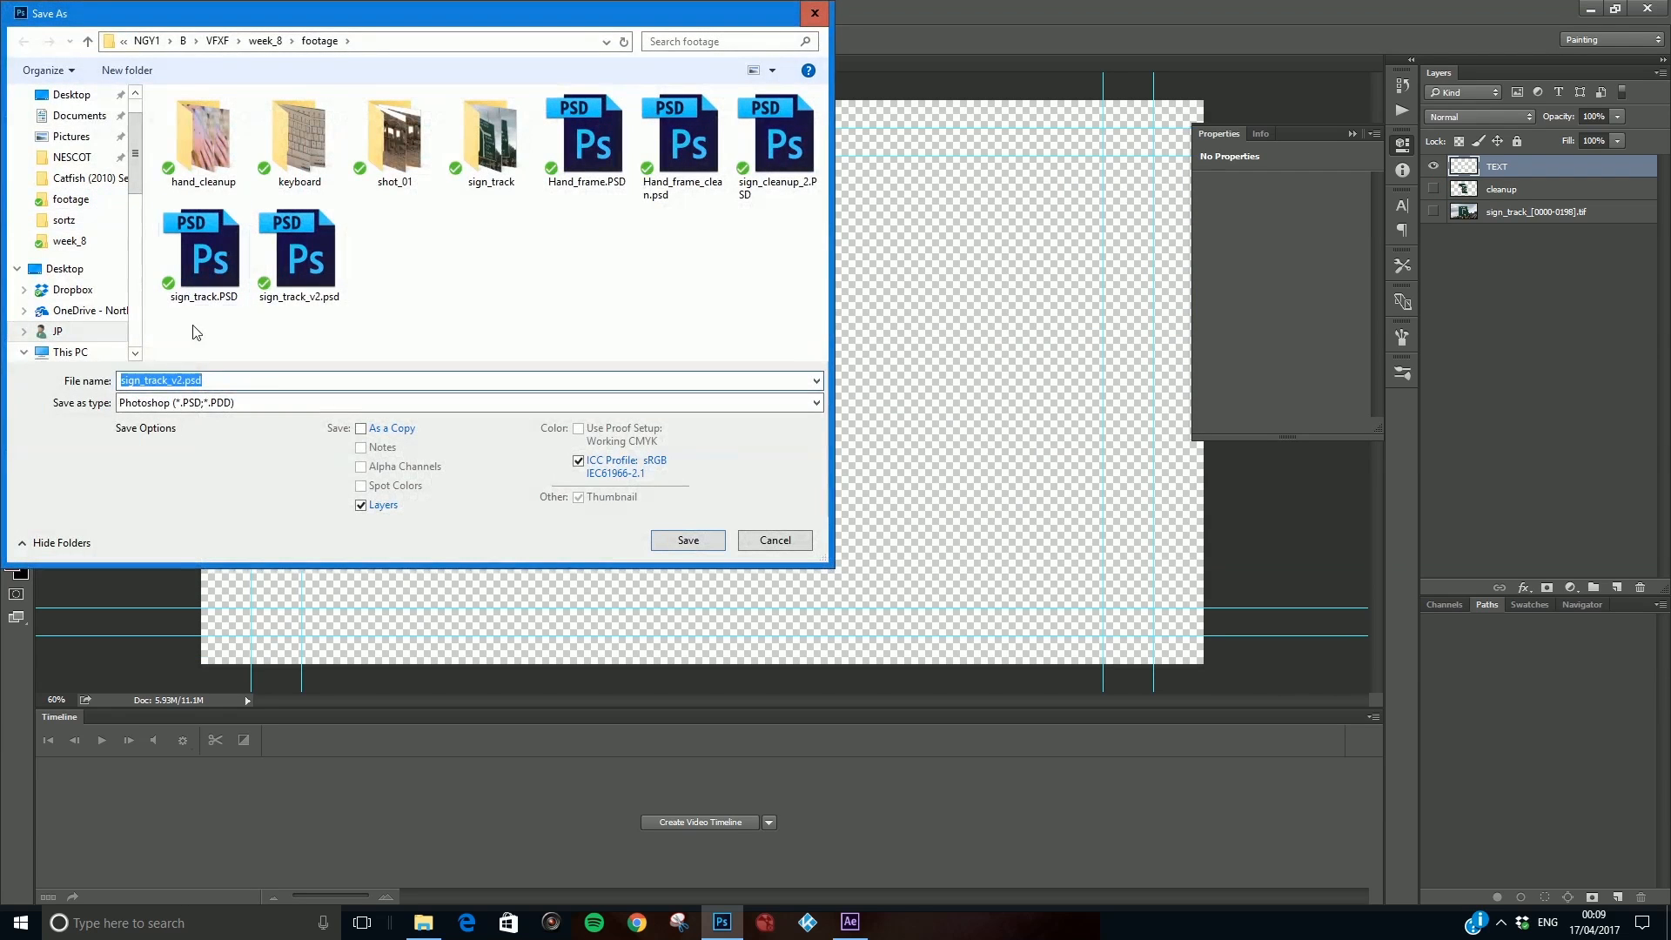
type("text")
left_click(242, 402)
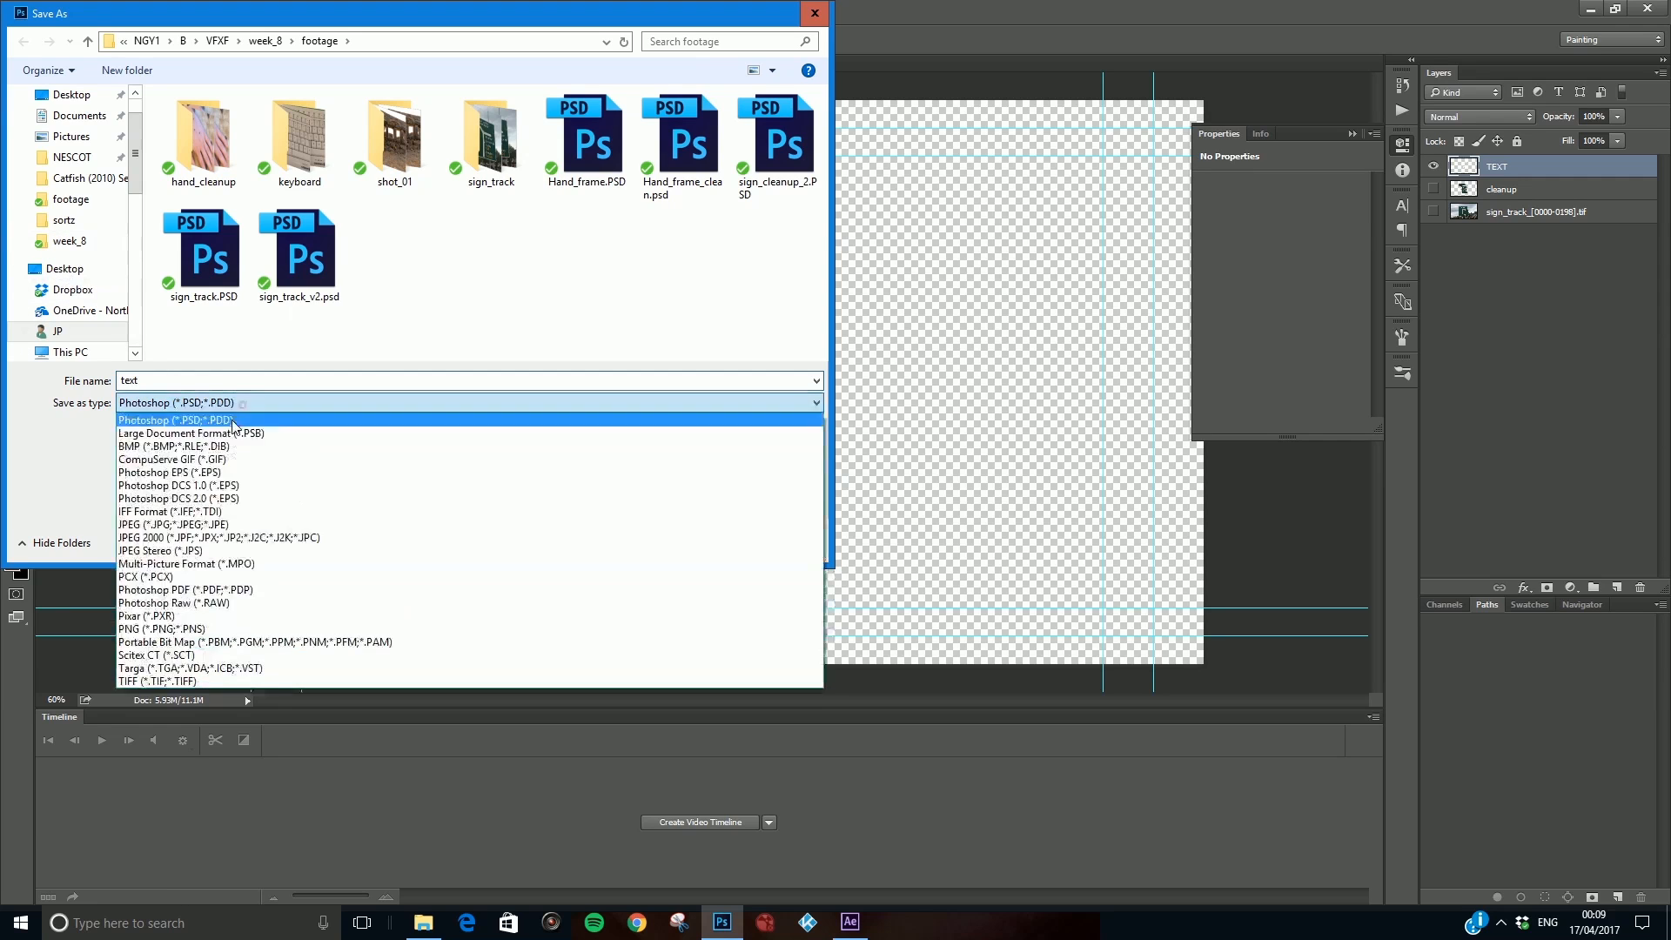
left_click(174, 681)
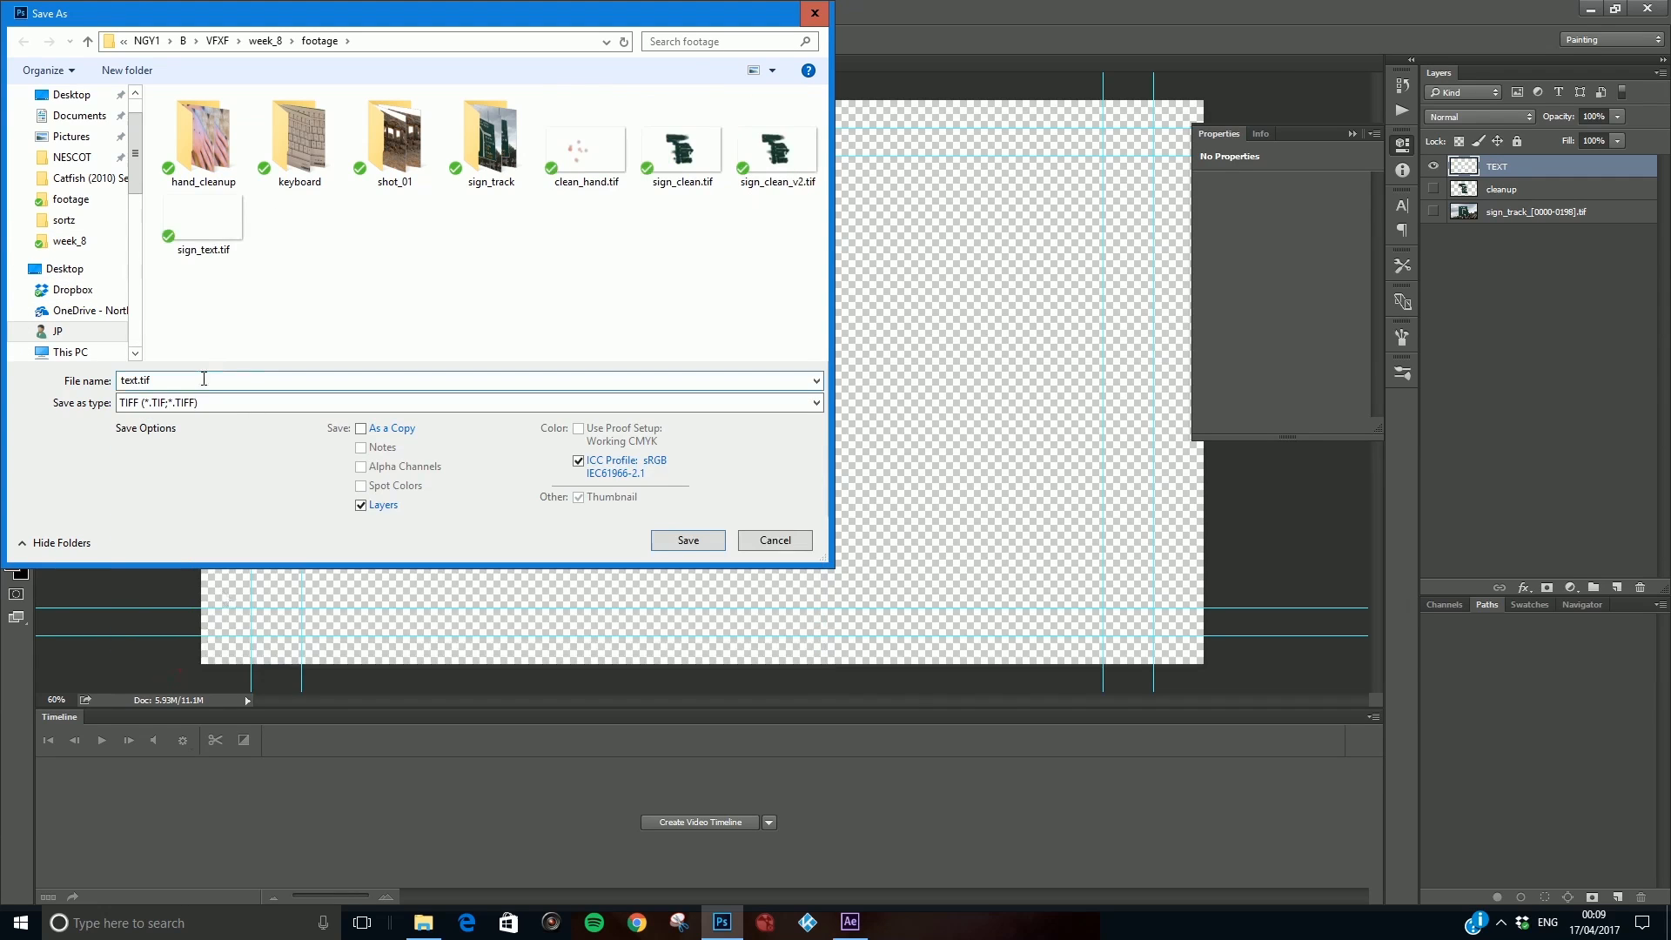
left_click(688, 541)
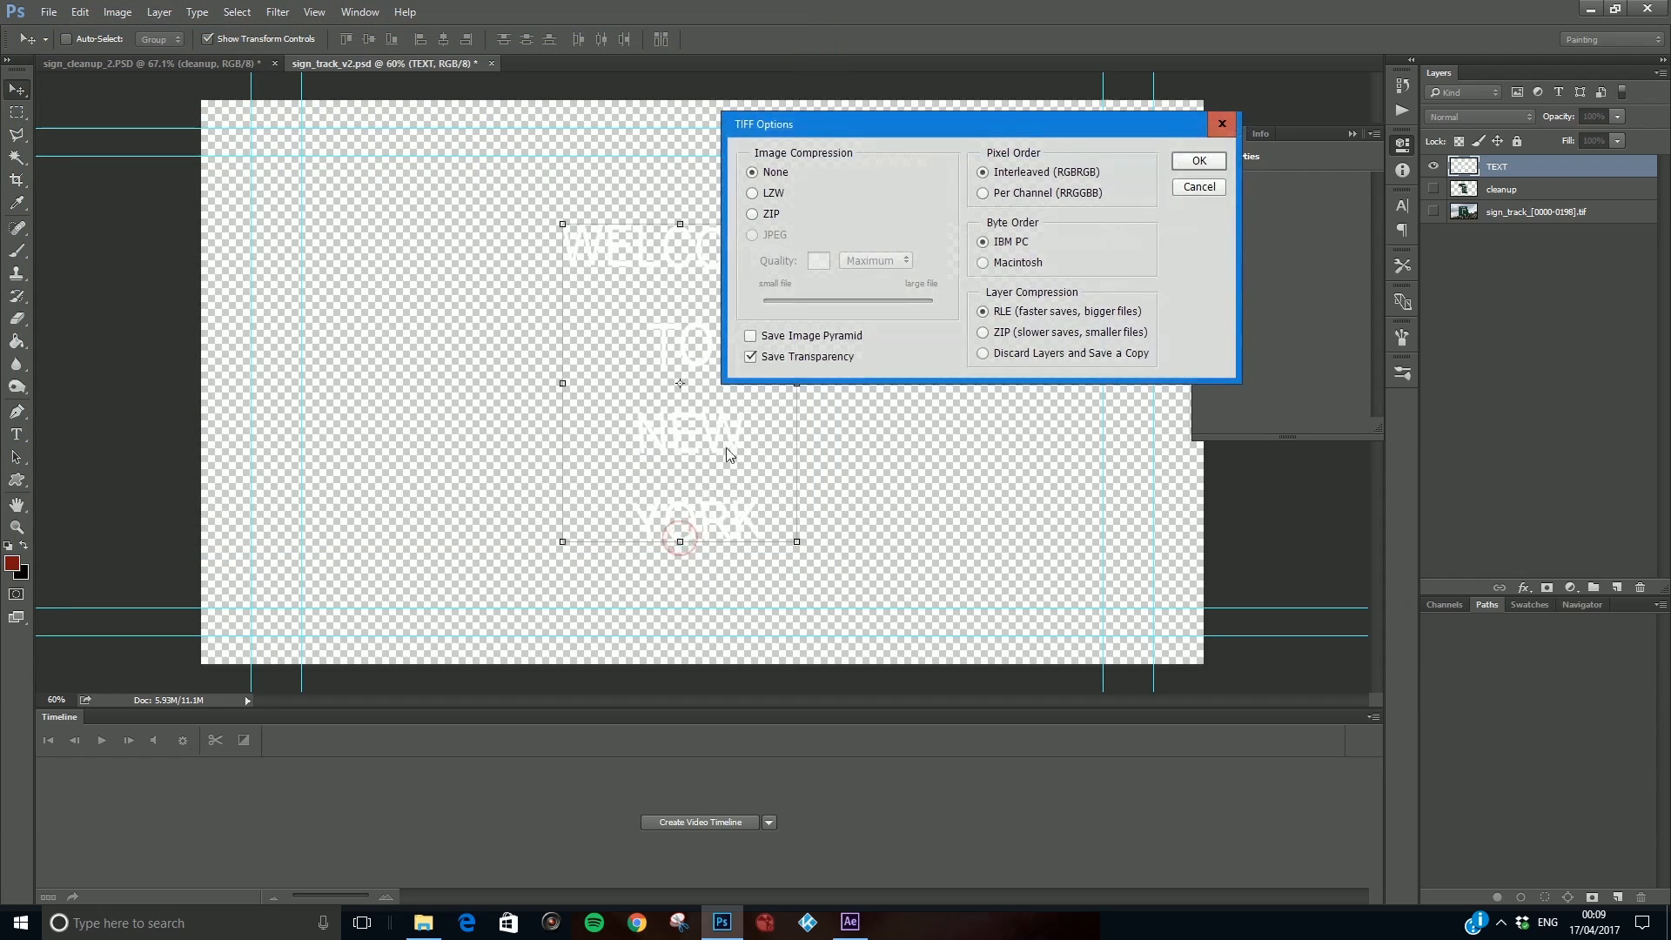
left_click(1008, 355)
left_click(1194, 164)
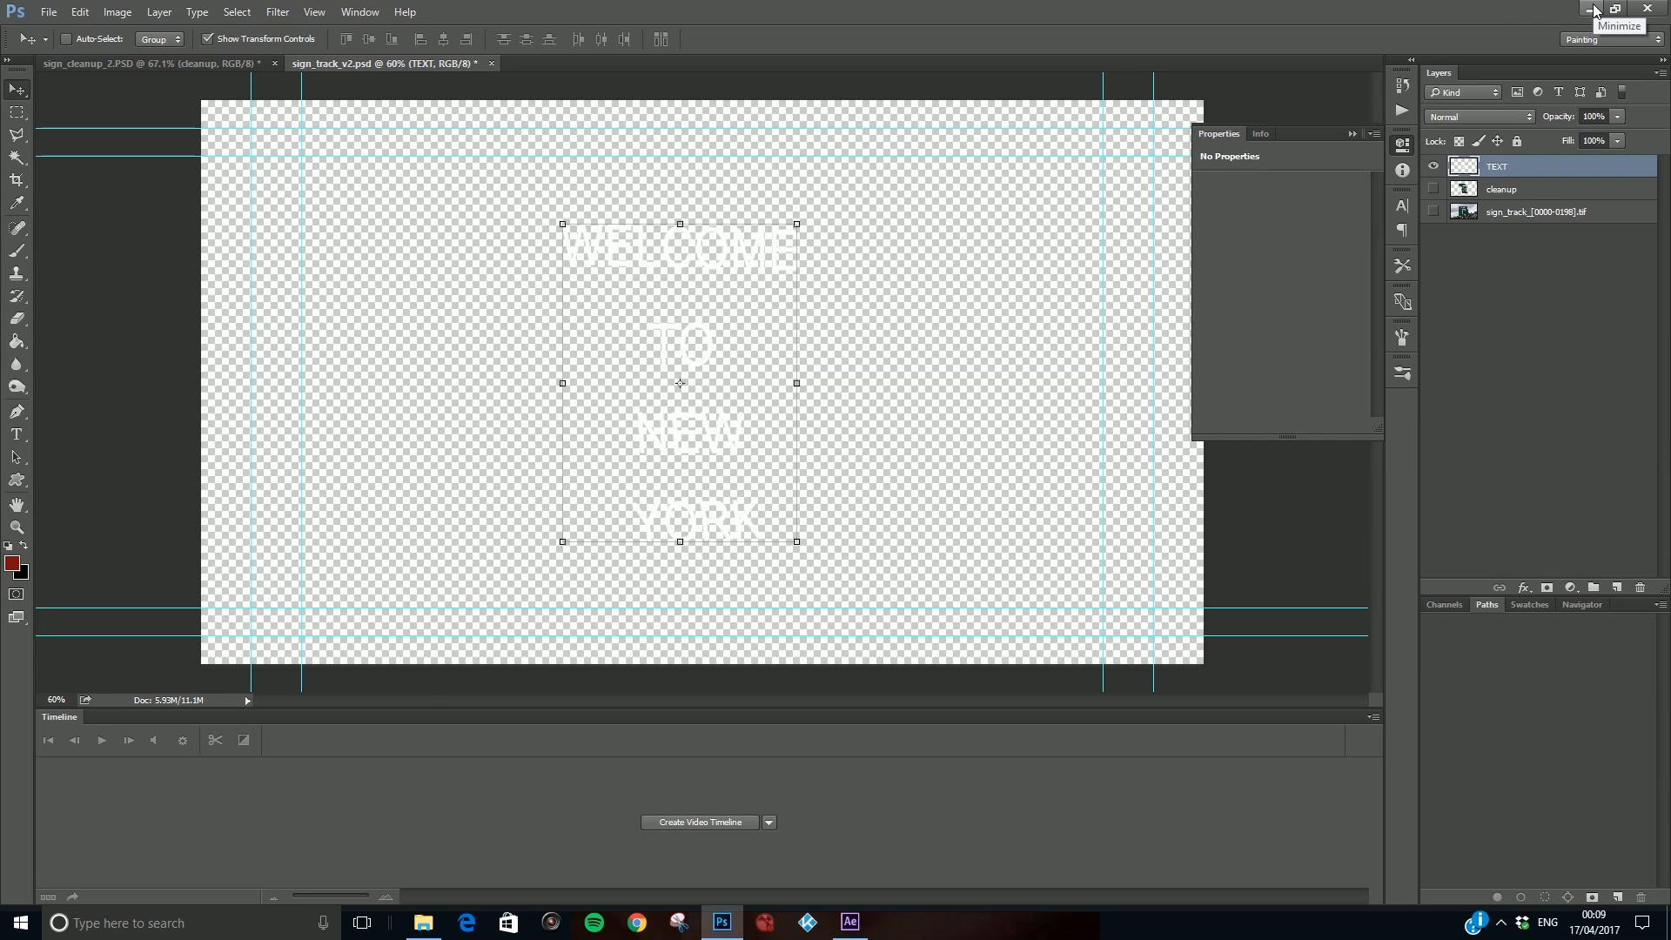
Switch to After Effects, set the sign_track timeline to its first frame, and deselect the footage layer.
left_click(1592, 9)
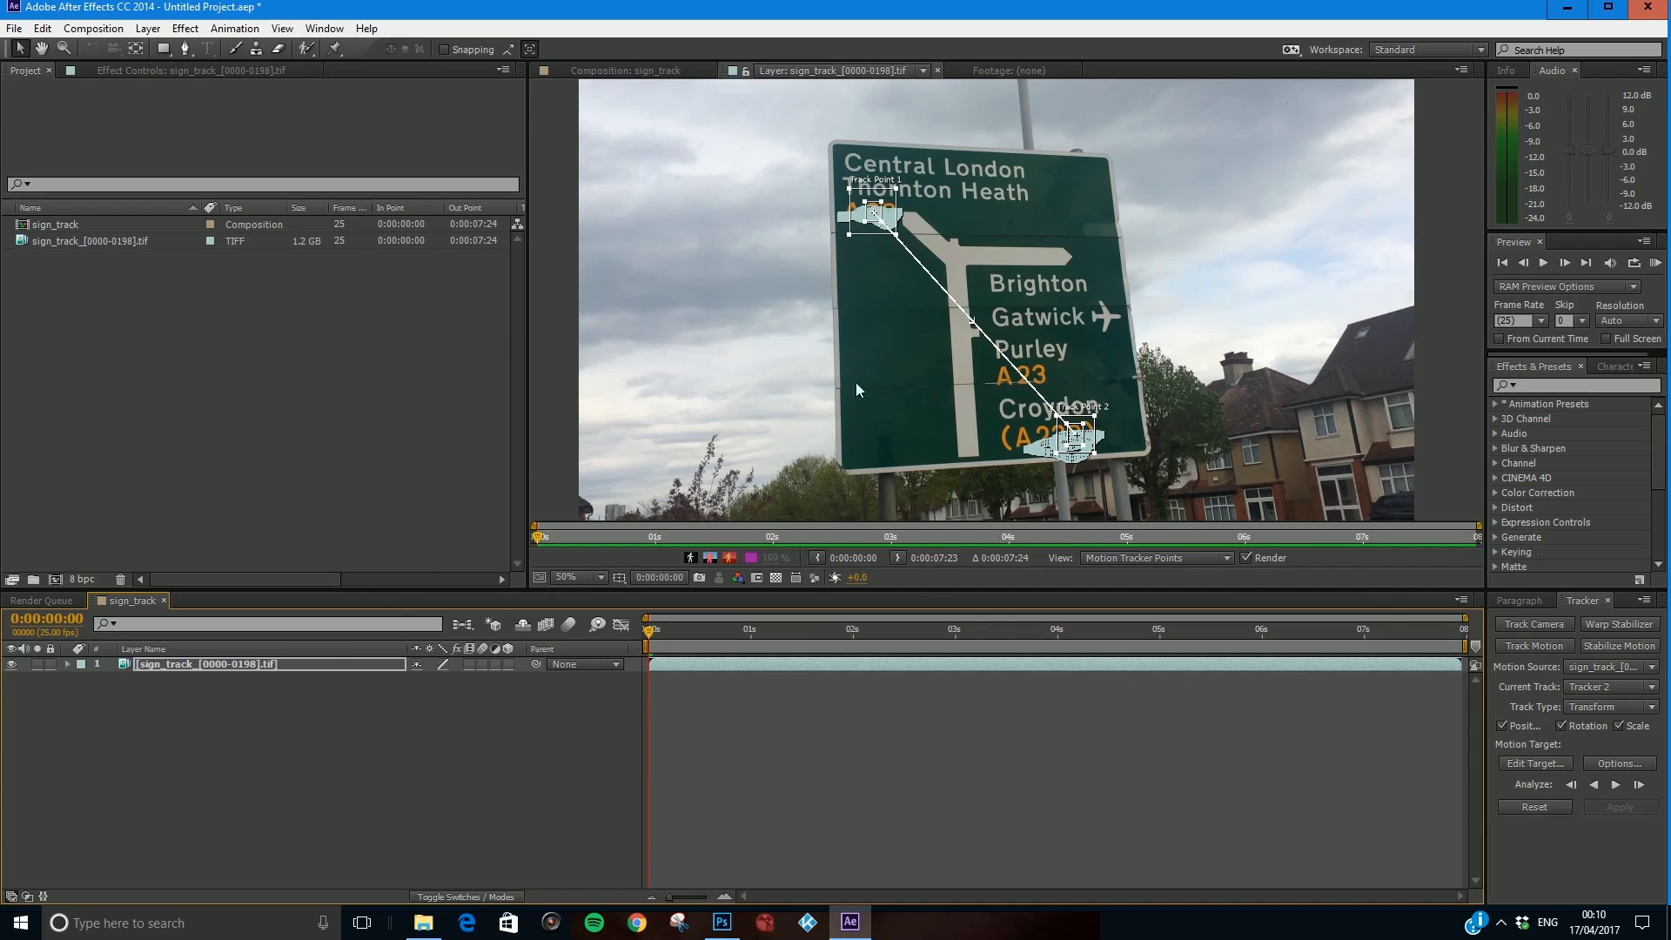
left_click_drag(722, 615, 644, 640)
left_click(374, 749)
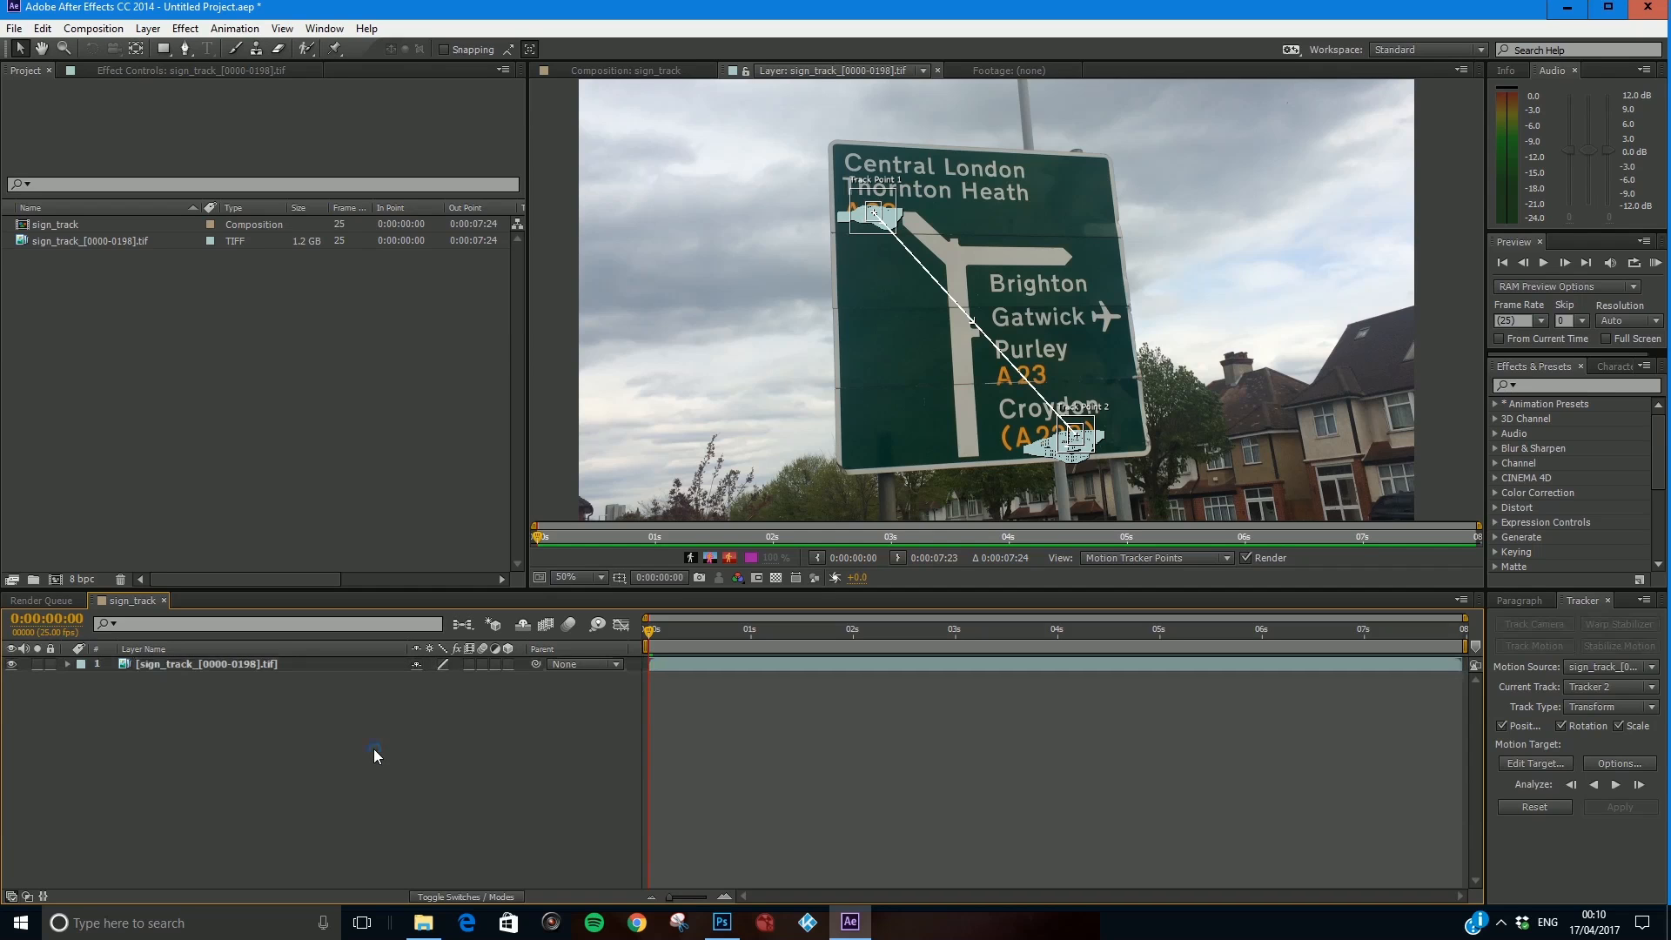
right_click(374, 748)
mouse_move(409, 573)
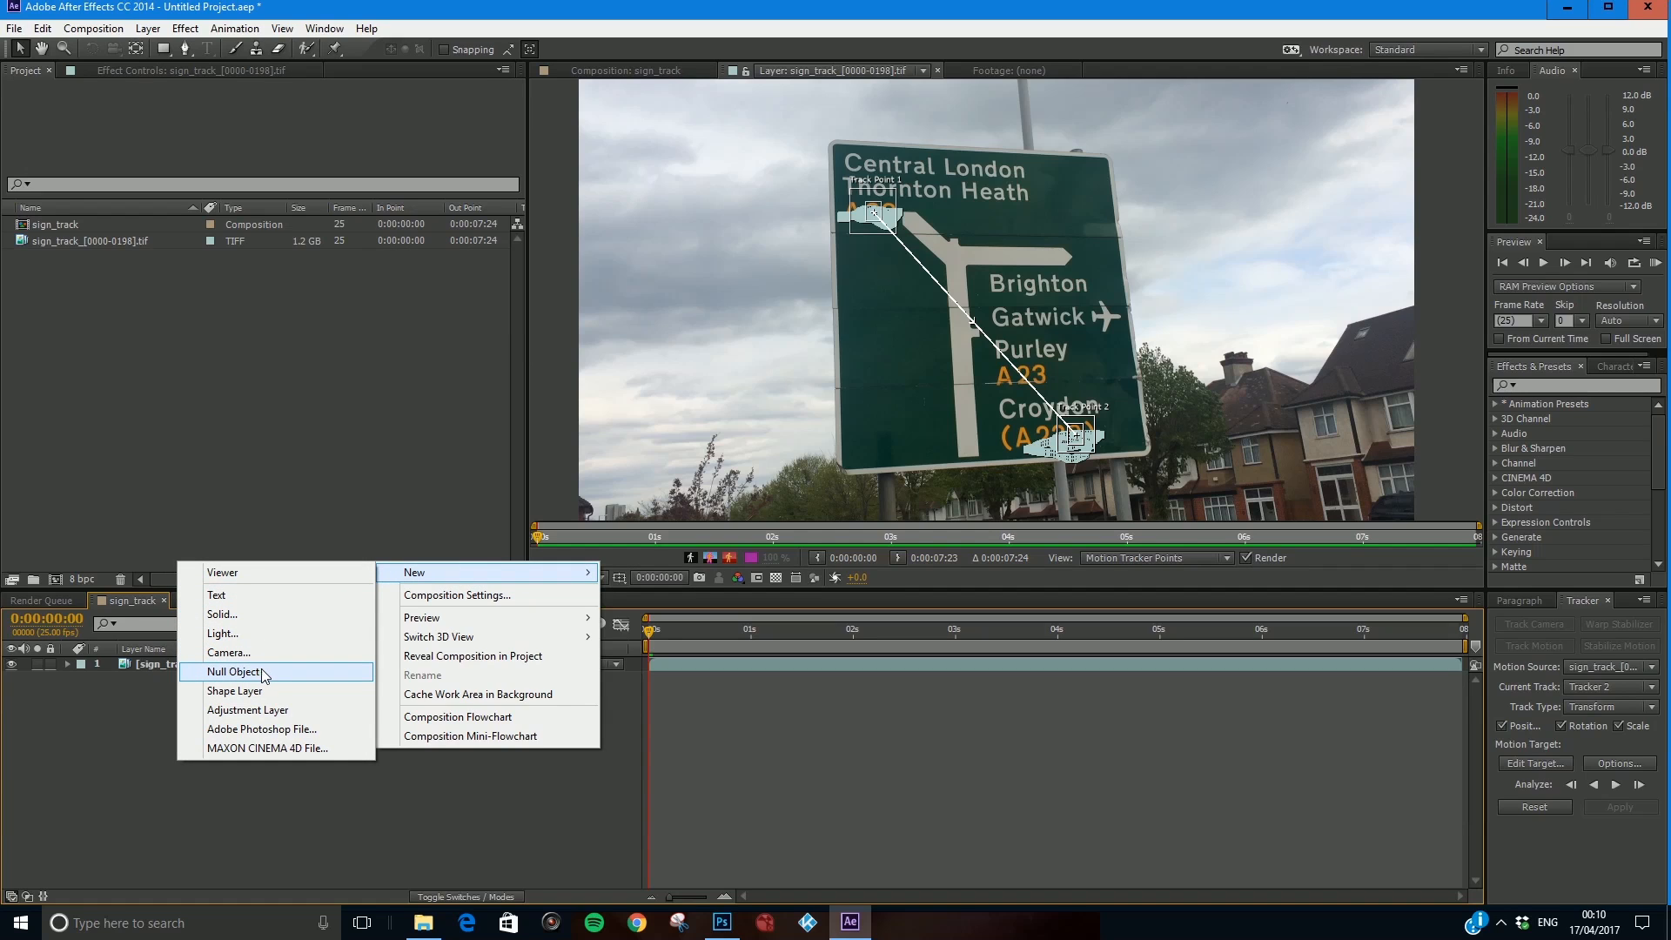
left_click(148, 770)
right_click(148, 770)
mouse_move(211, 606)
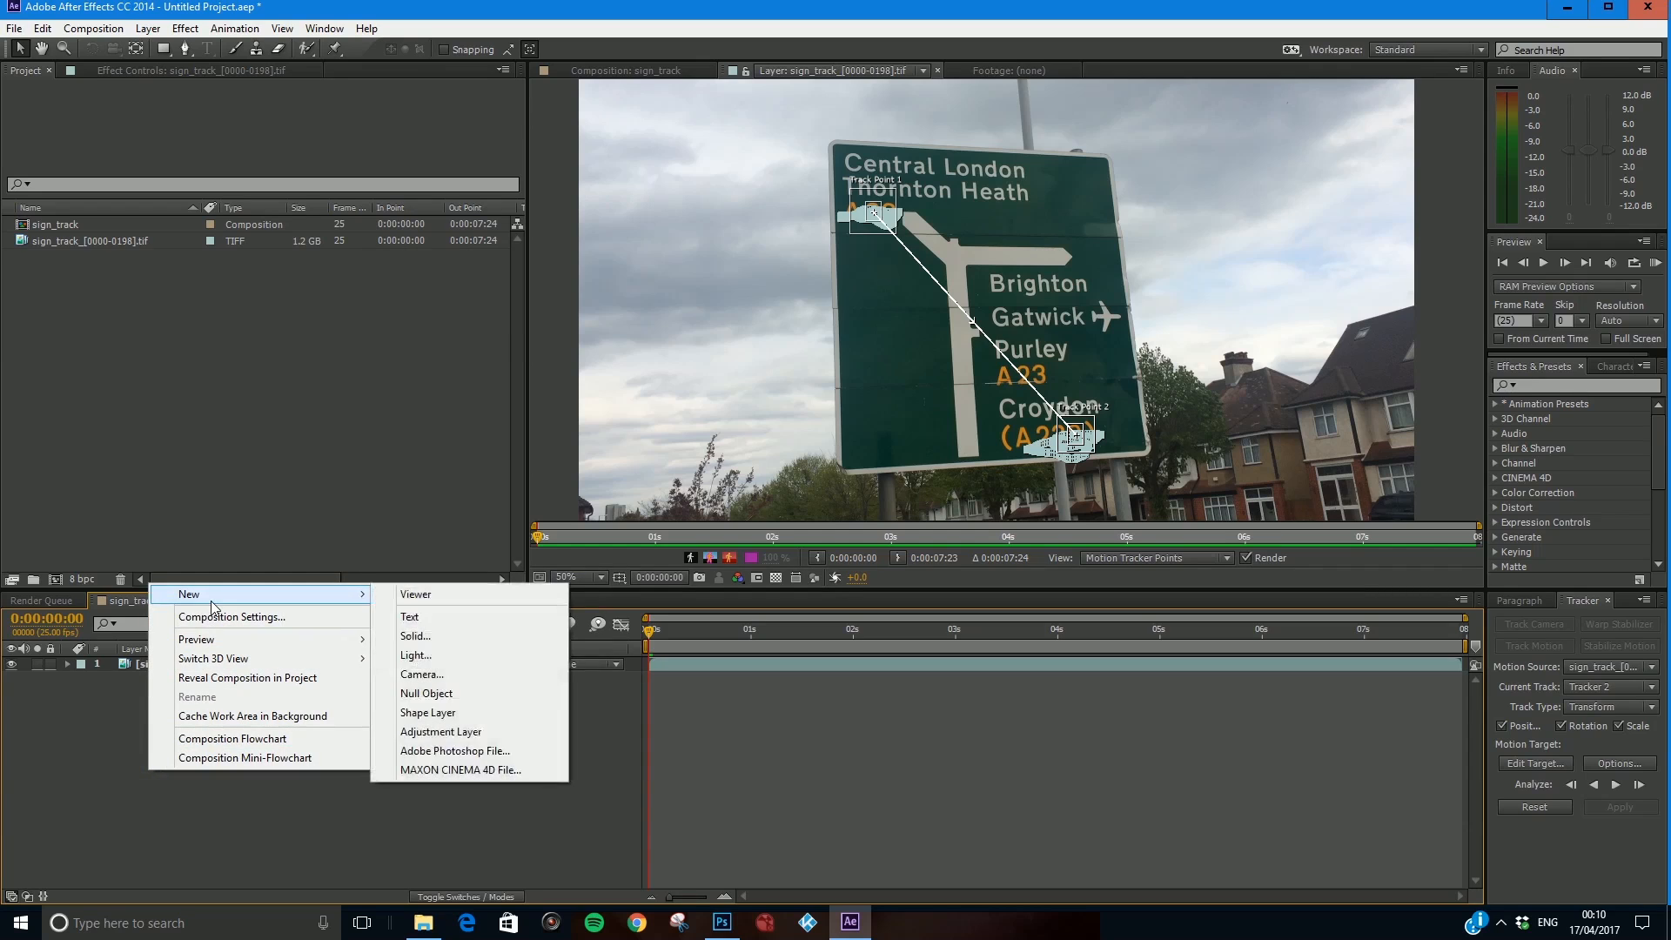
left_click(448, 816)
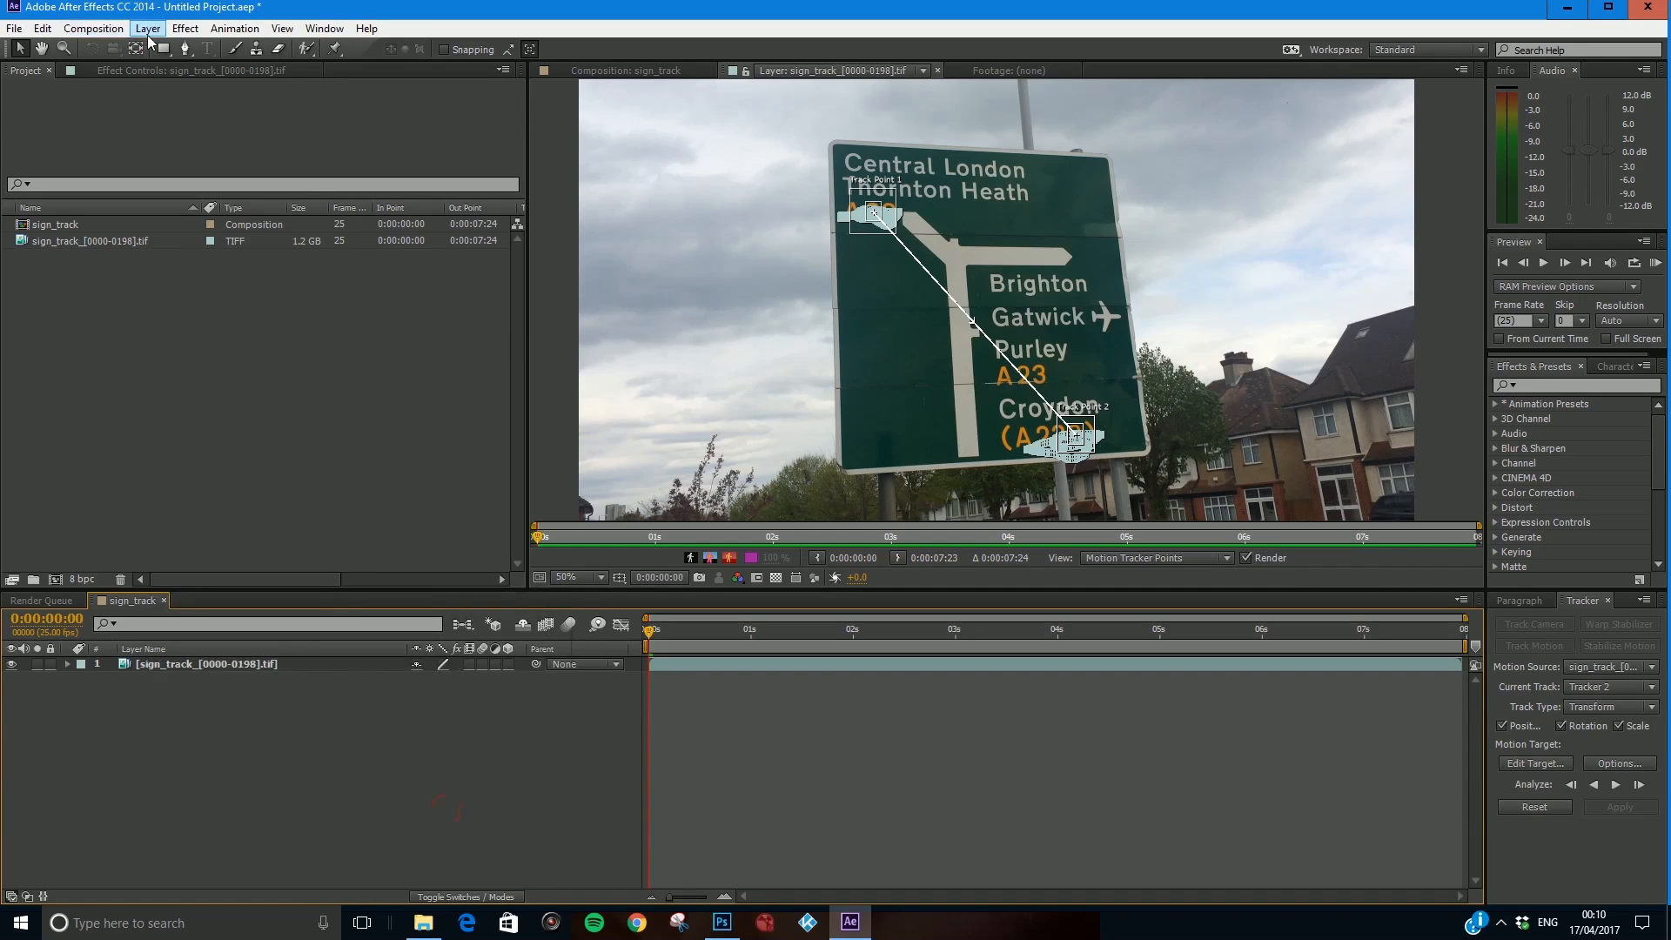
Add a null object to the sign_track composition and rename it tracking data.
left_click(148, 33)
mouse_move(119, 51)
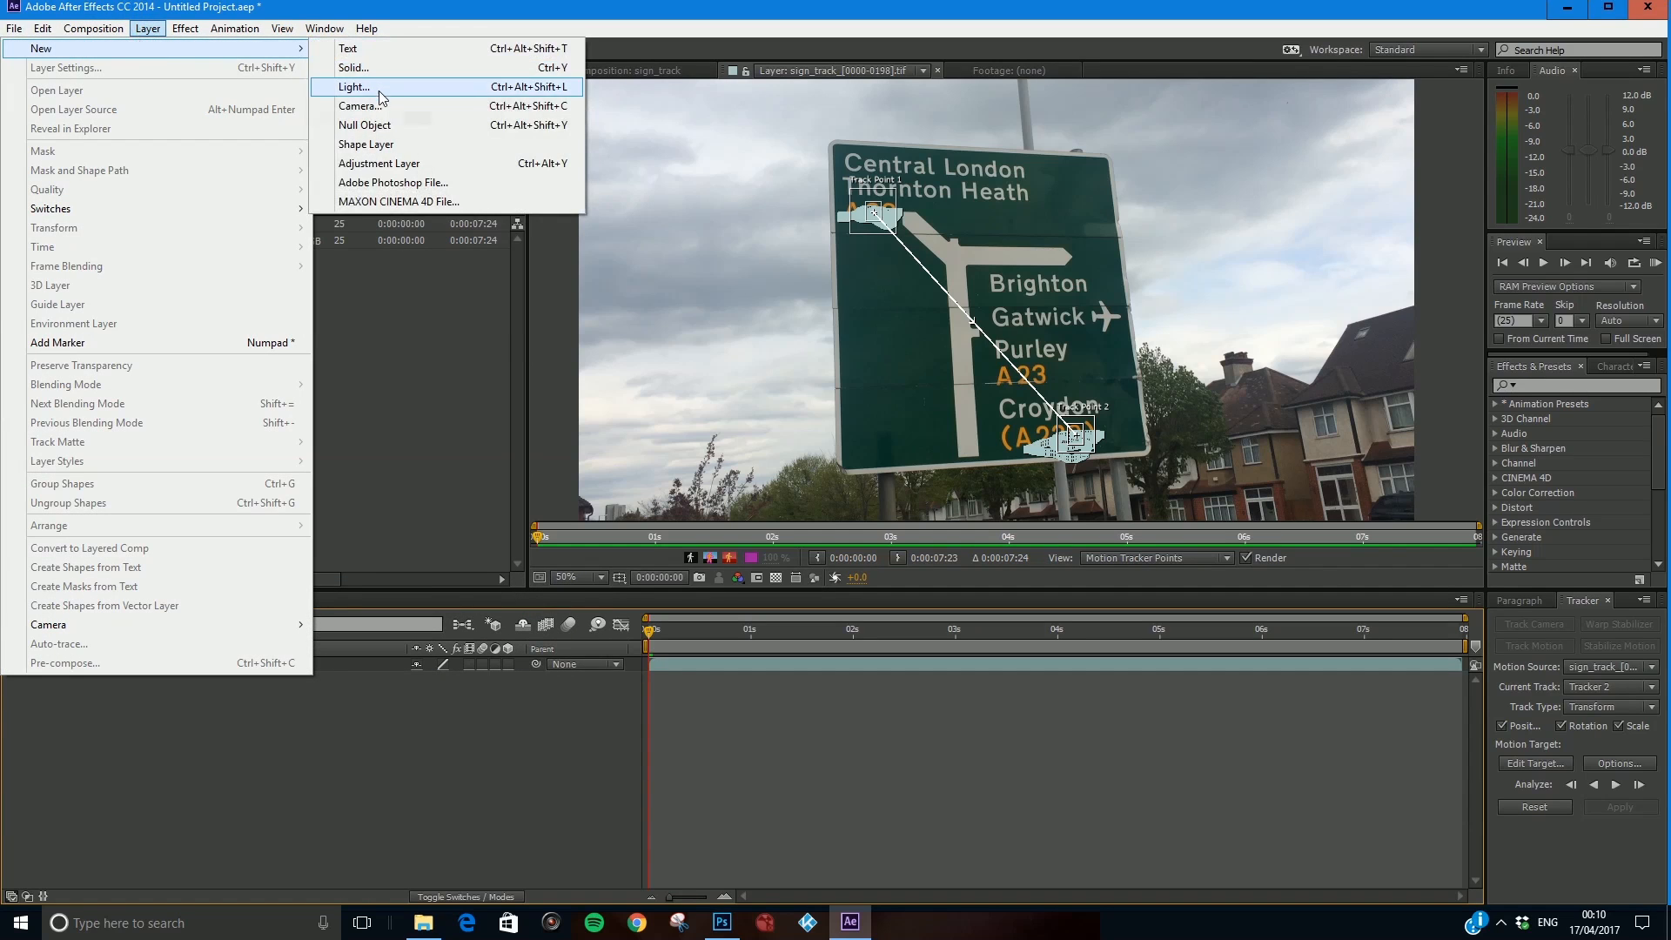
left_click(374, 124)
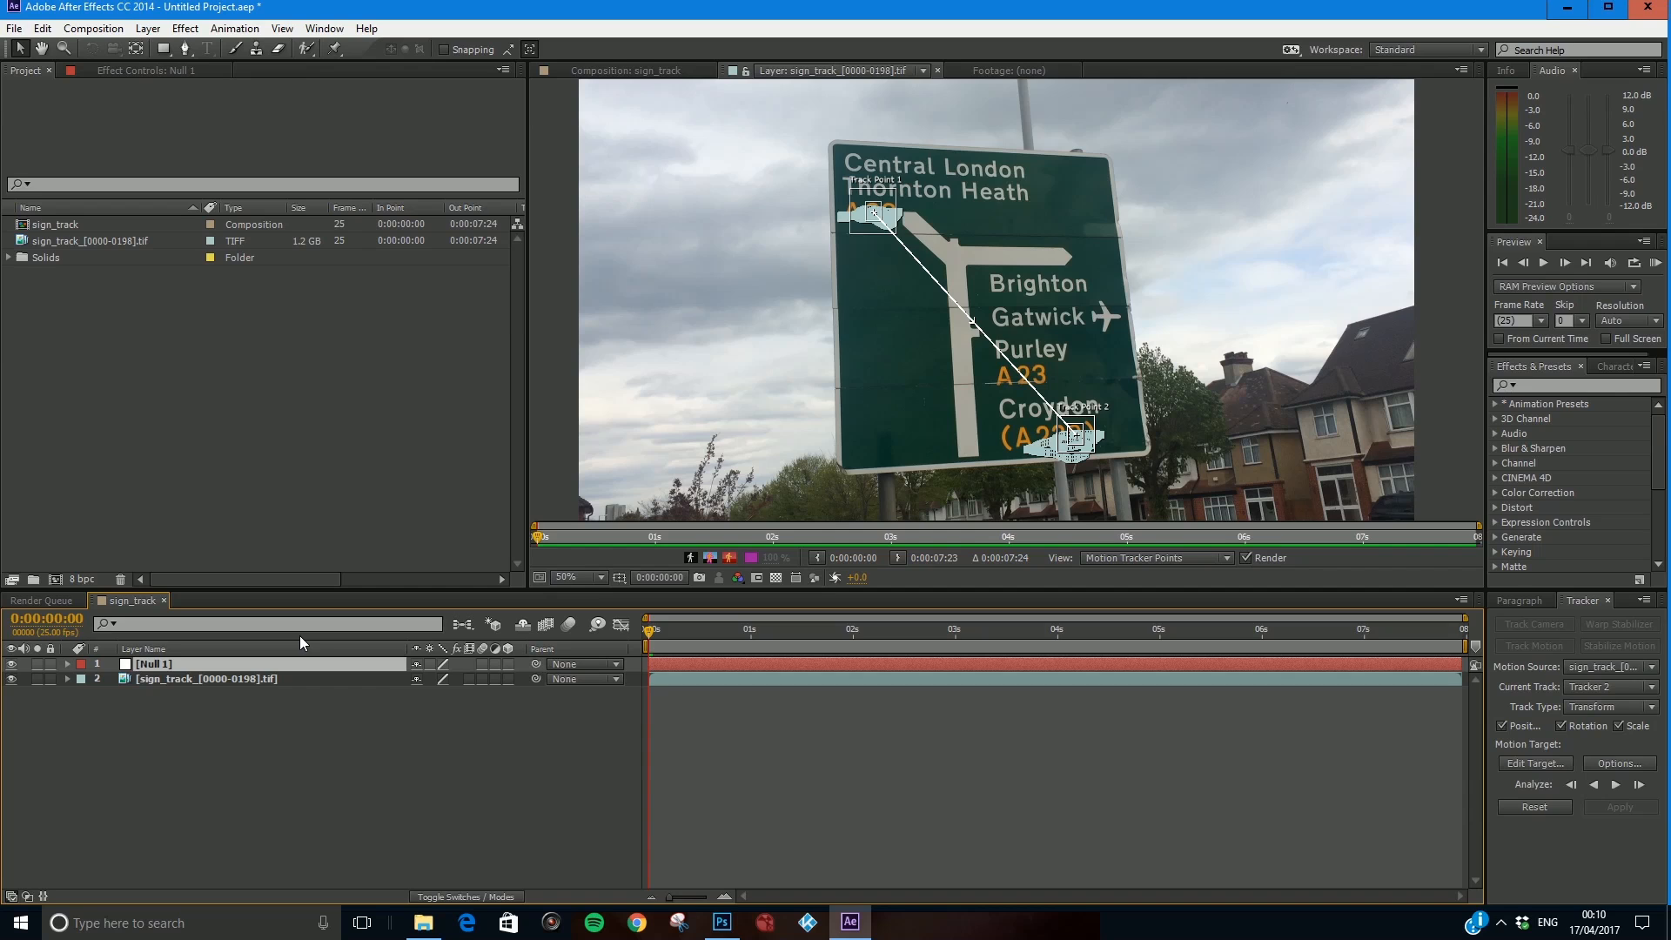
right_click(207, 665)
left_click(280, 896)
type("tracking data")
left_click(193, 812)
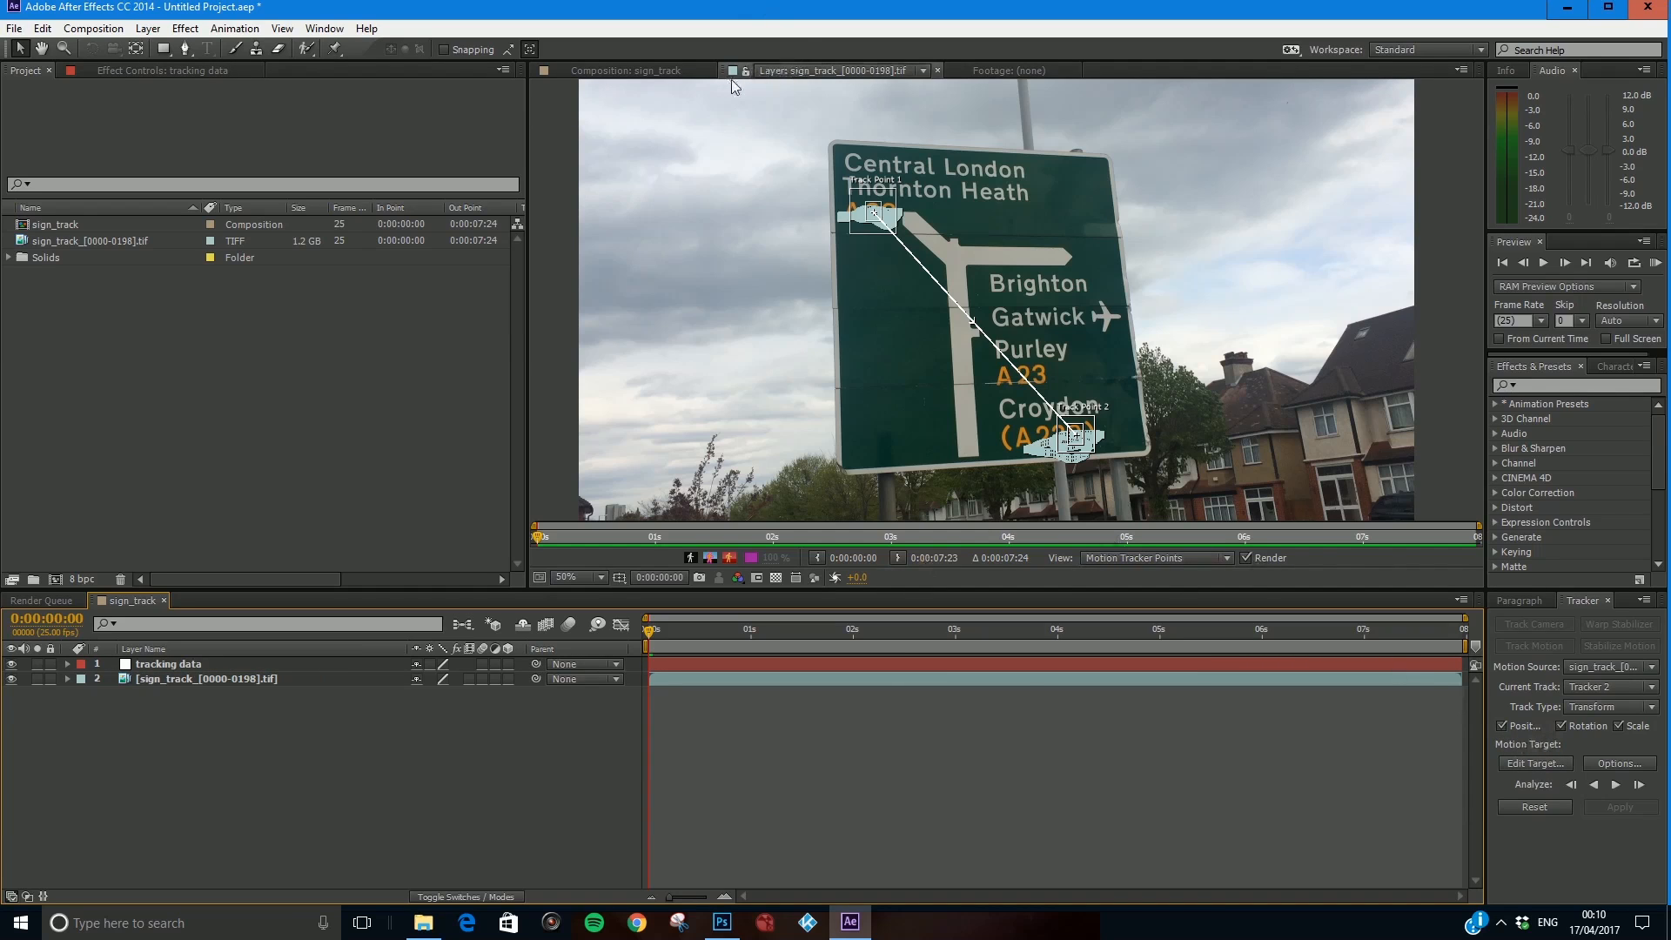
Set the tracking data null as the footage track's motion target and apply the motion in X and Y.
left_click(685, 69)
left_click(786, 63)
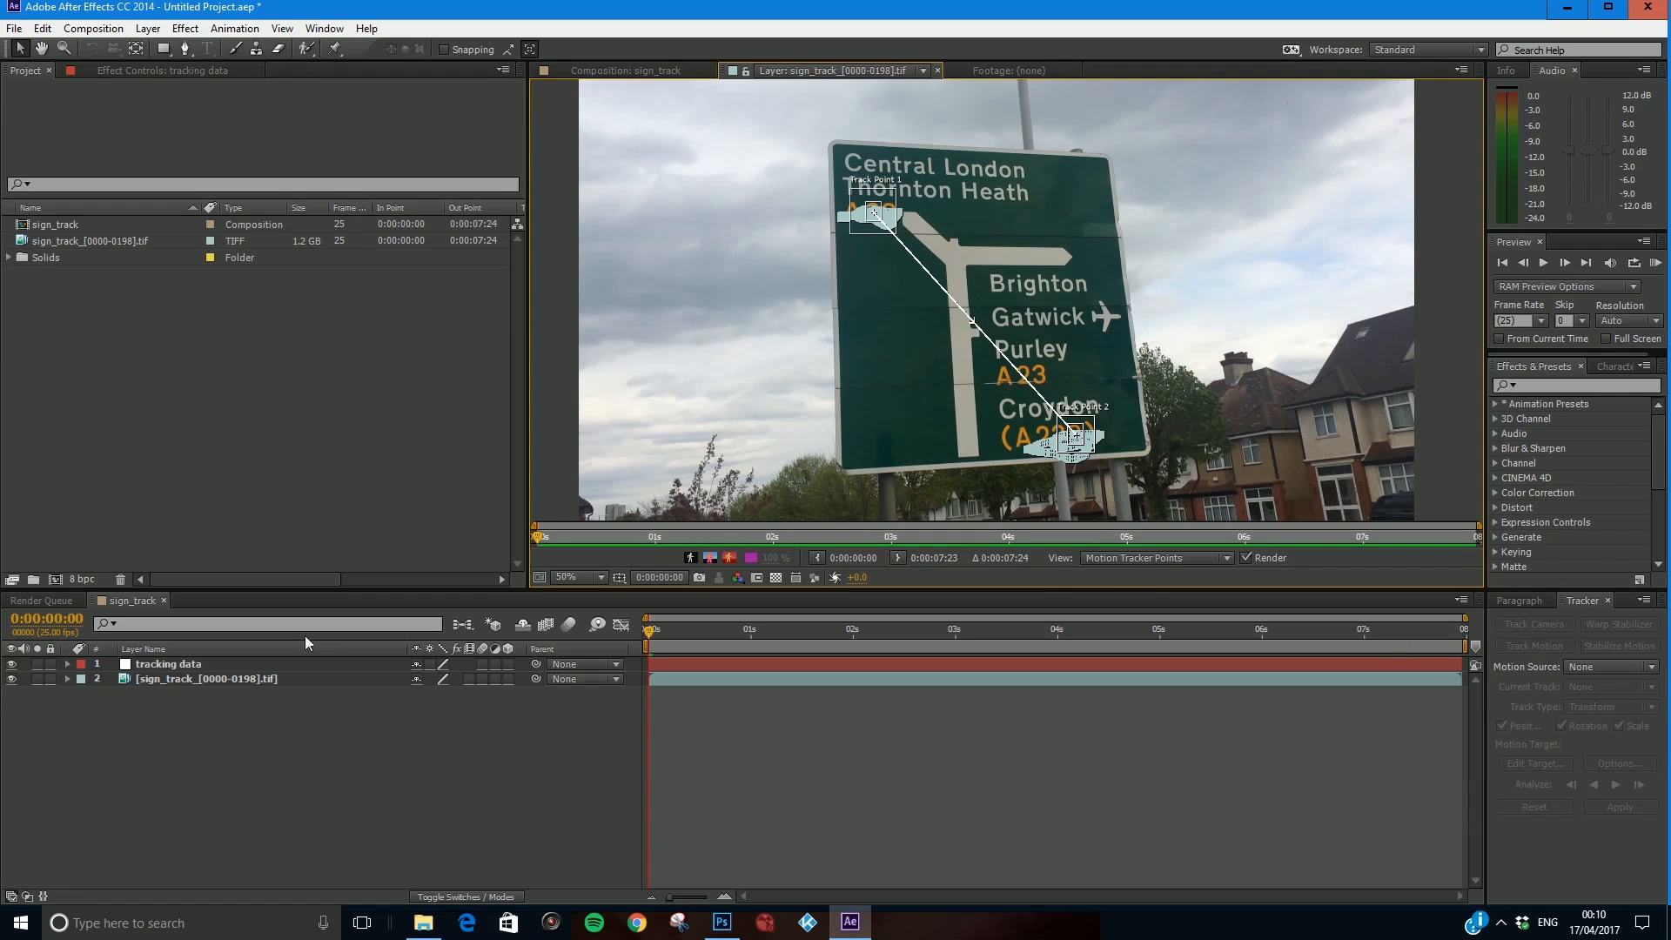
left_click(252, 678)
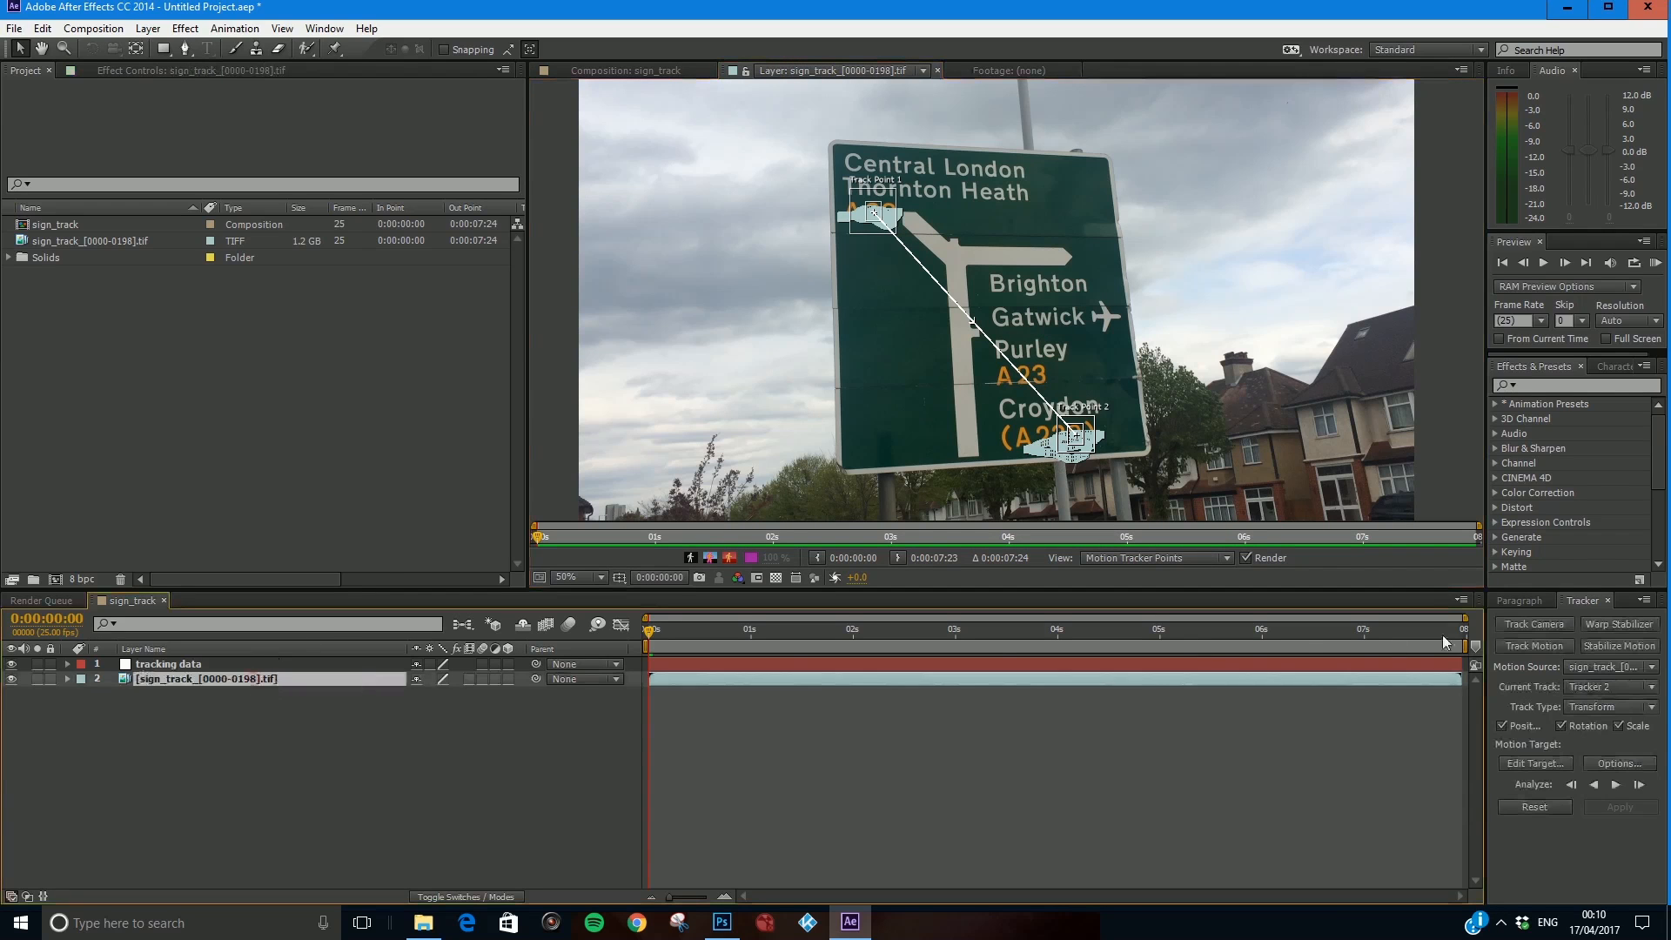
left_click(1535, 766)
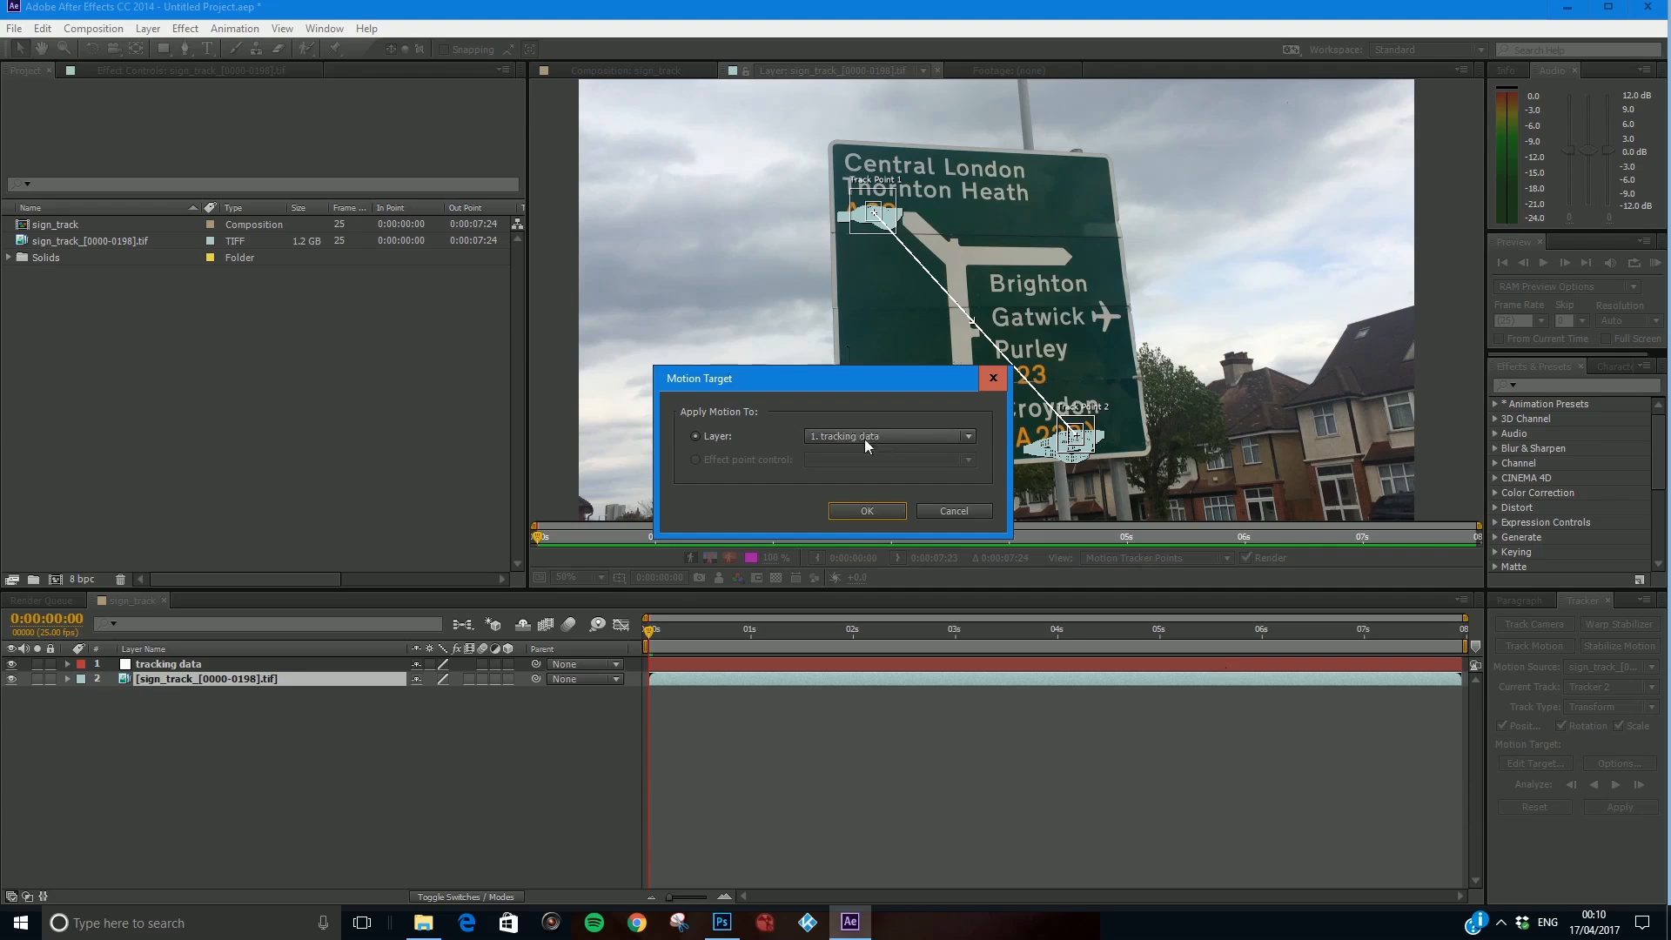
left_click(868, 510)
left_click(1623, 810)
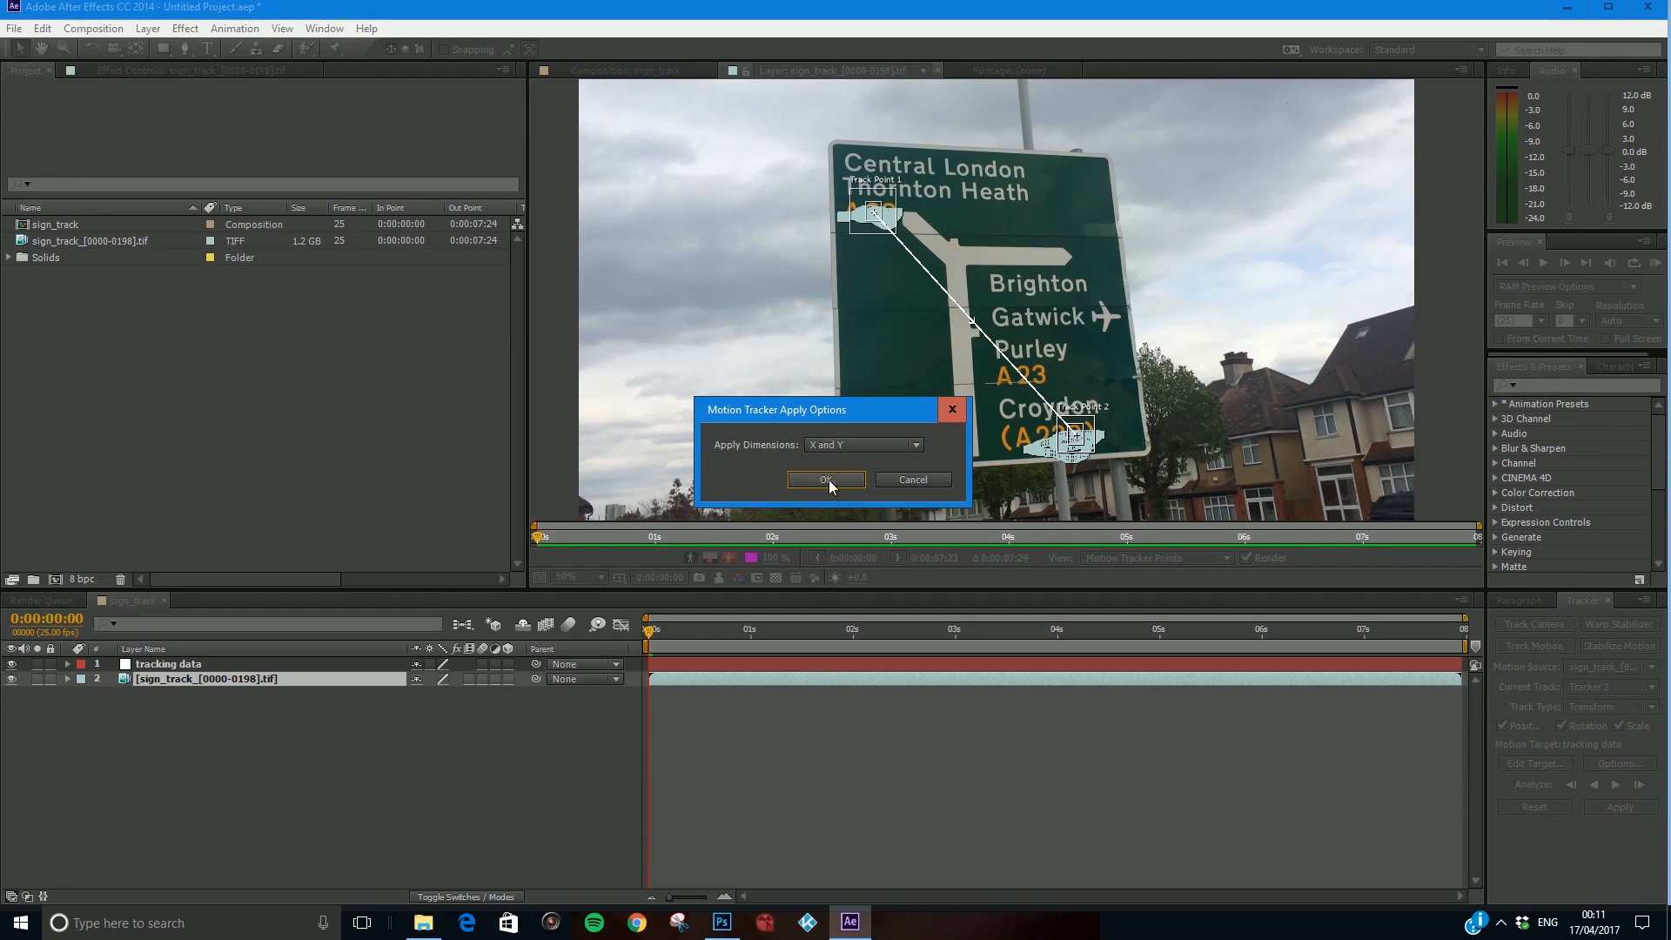
left_click(828, 479)
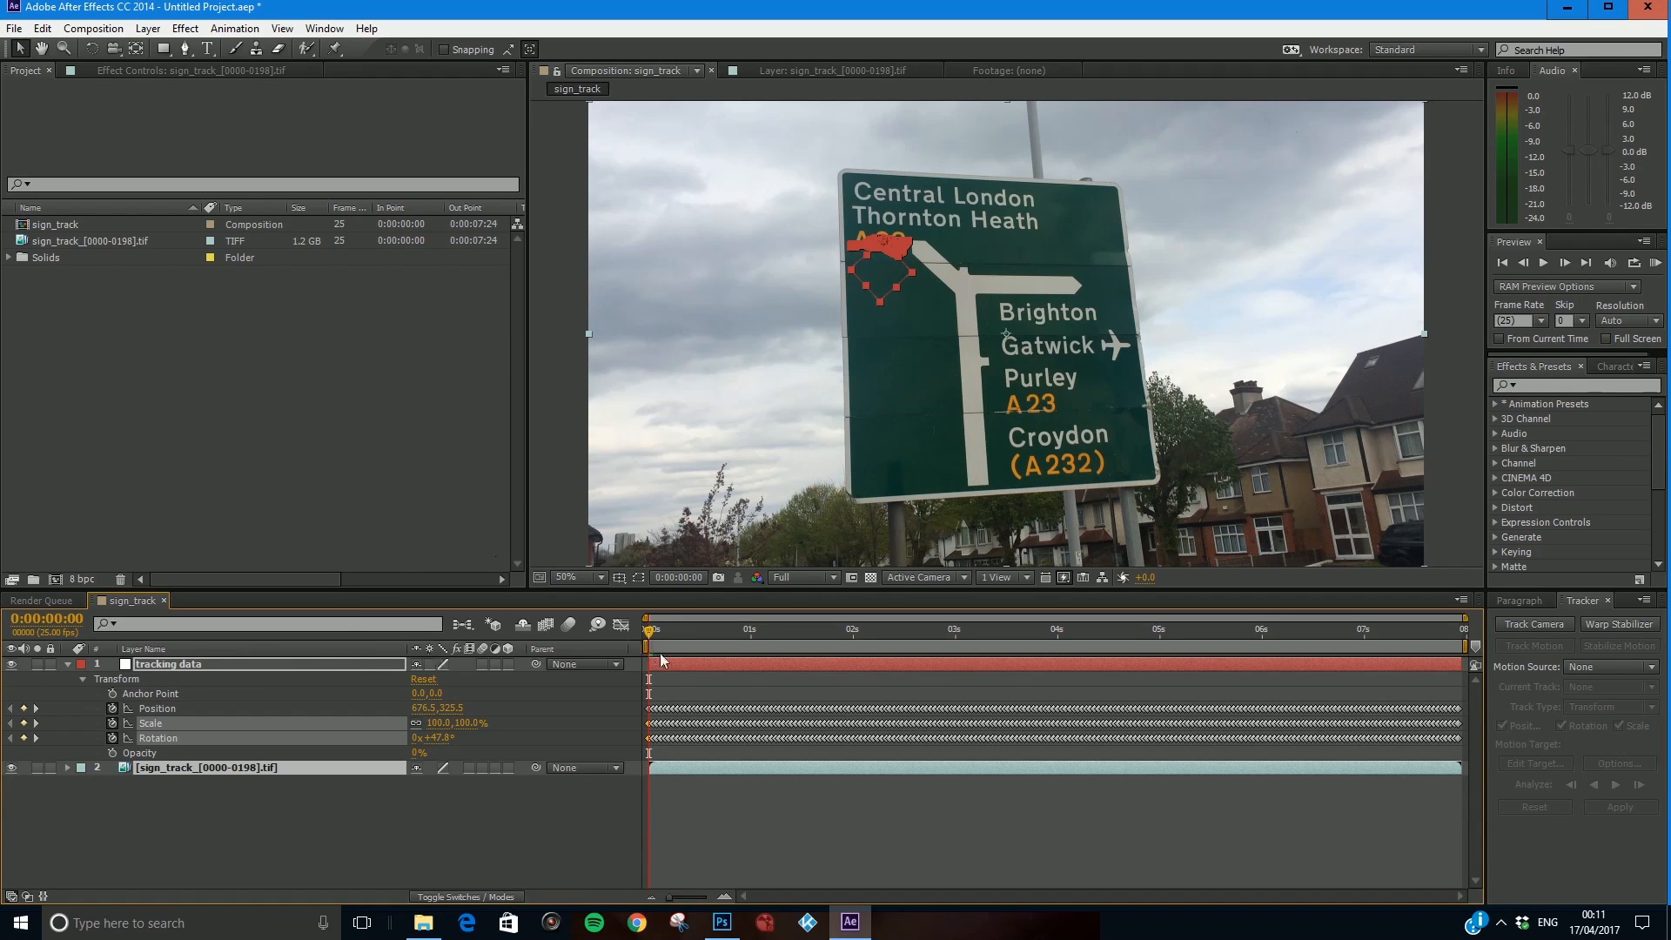
Scrub the sign_track timeline to check how the null follows the sign, and collapse the null's properties.
left_click_drag(651, 630, 1157, 643)
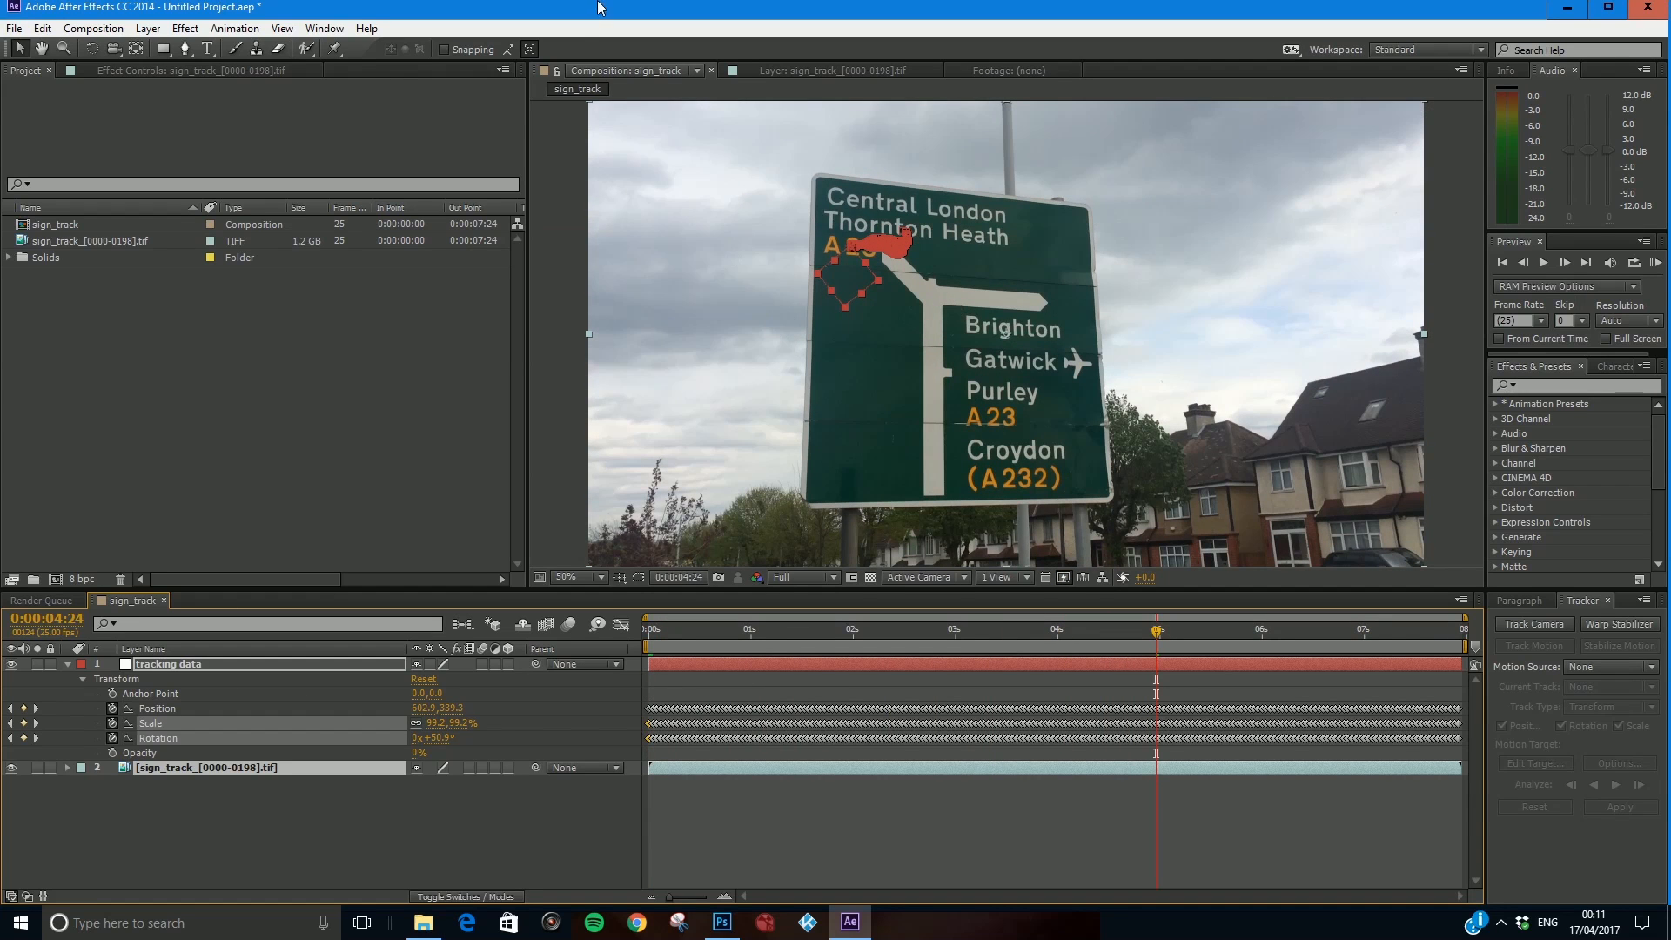
left_click_drag(689, 628, 548, 687)
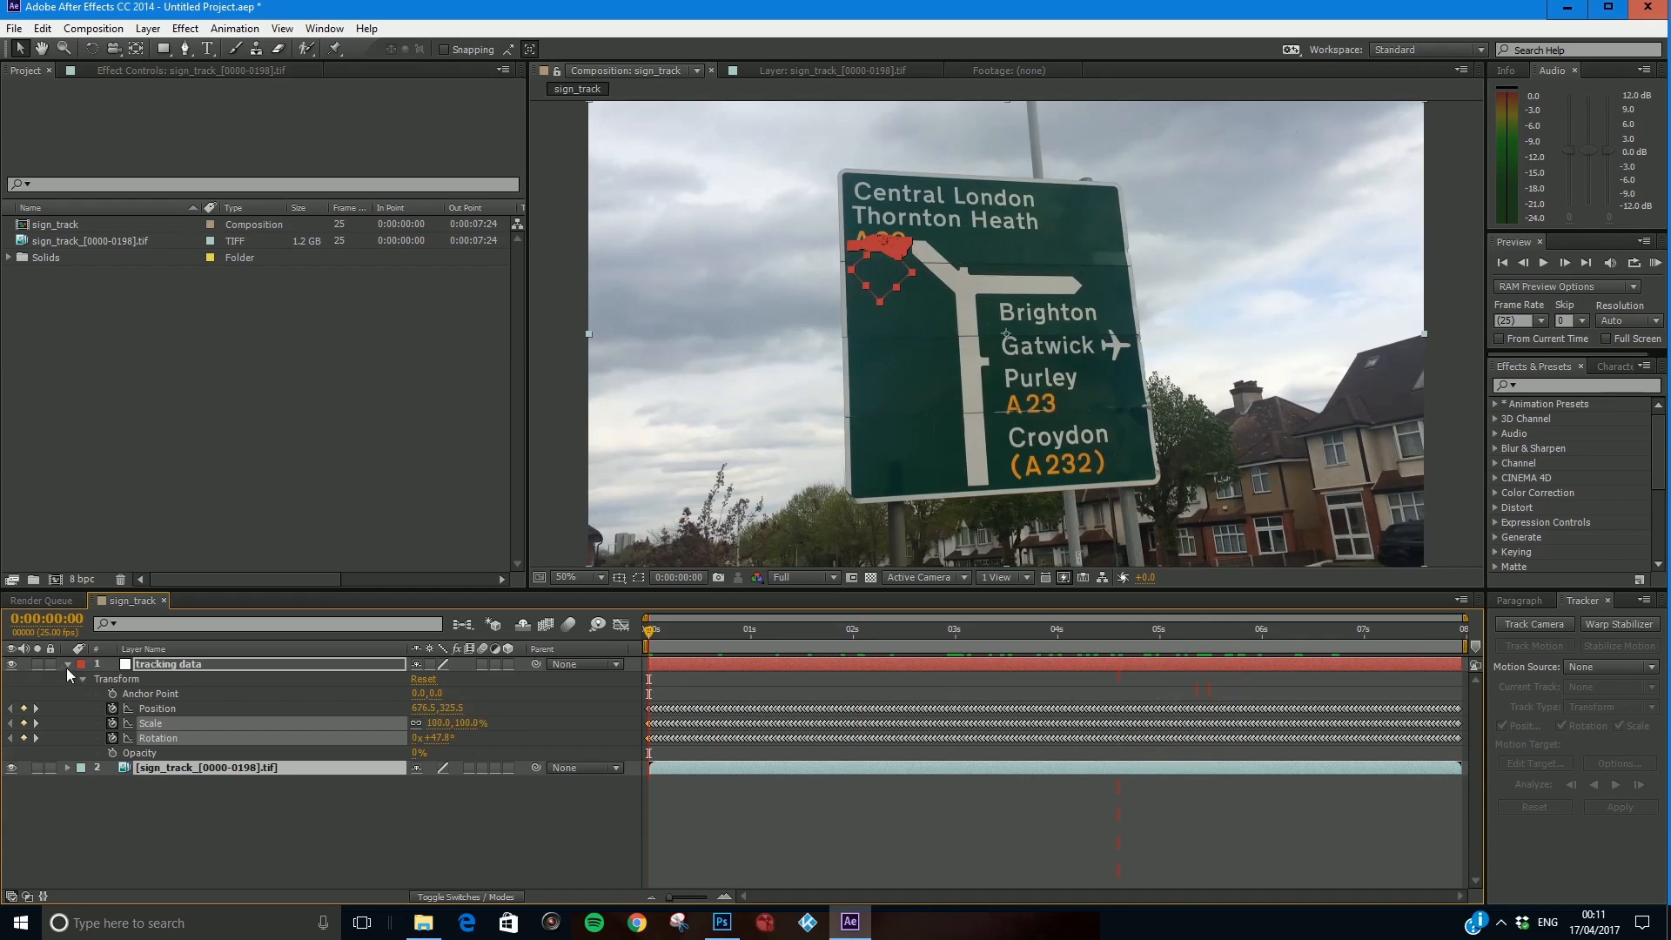
left_click(67, 666)
Import sign_clean_v2.tif and text.tif from the week_8 footage folder, interpreting their alpha channels as premultiplied.
left_click(107, 401)
double_click(108, 399)
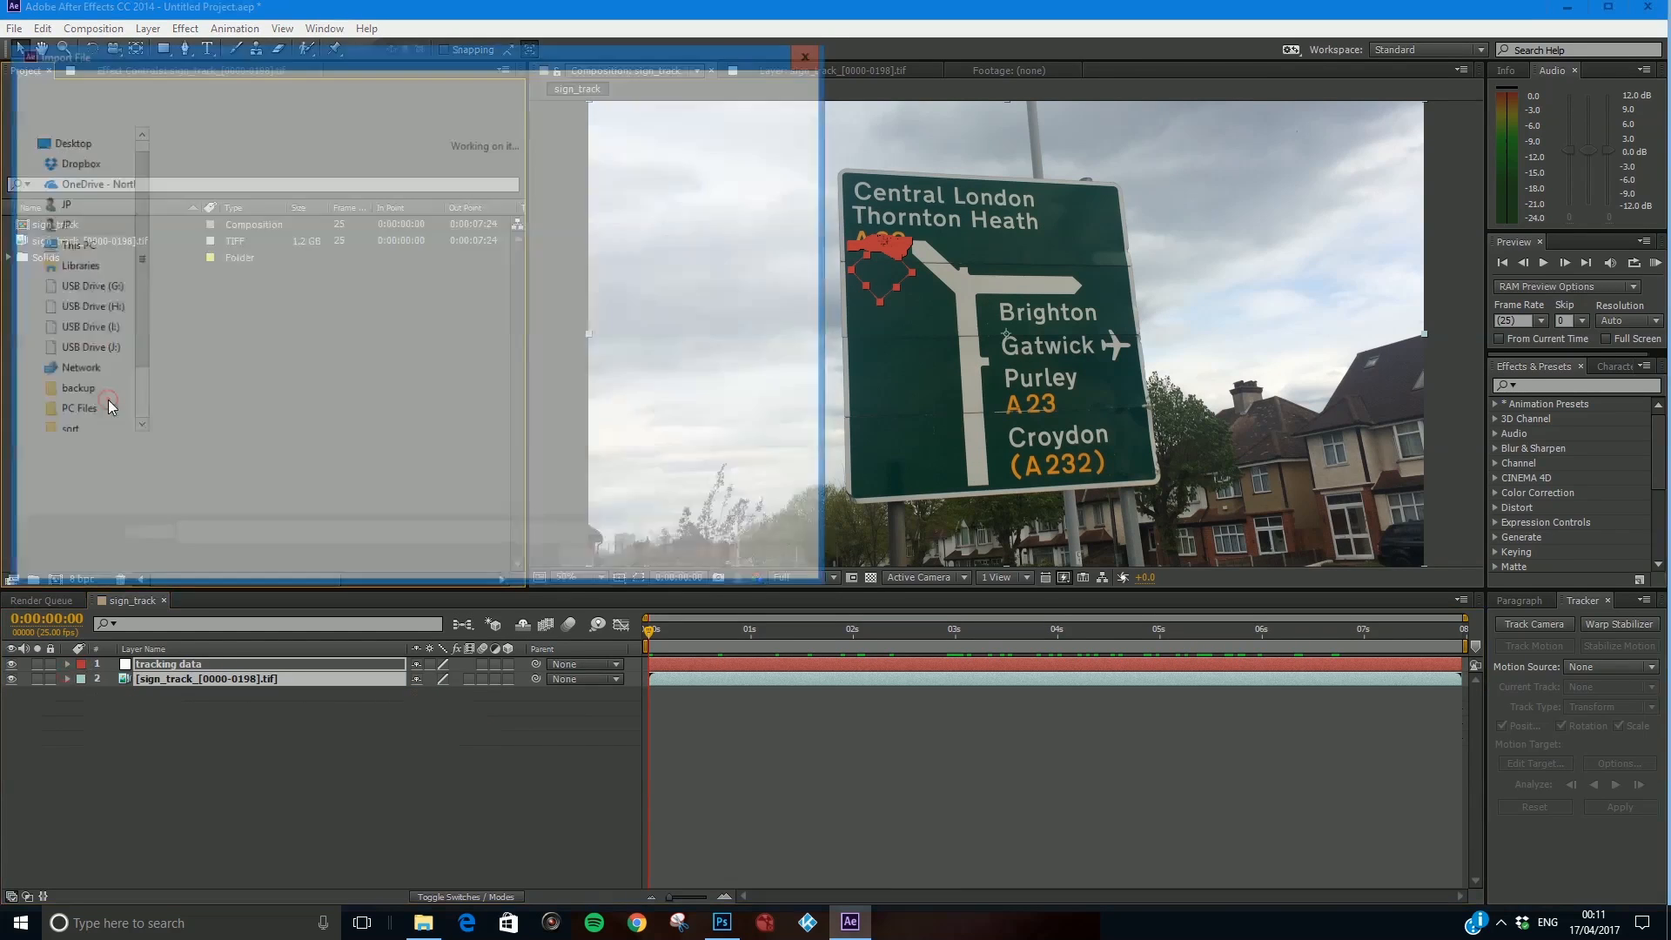
left_click(320, 79)
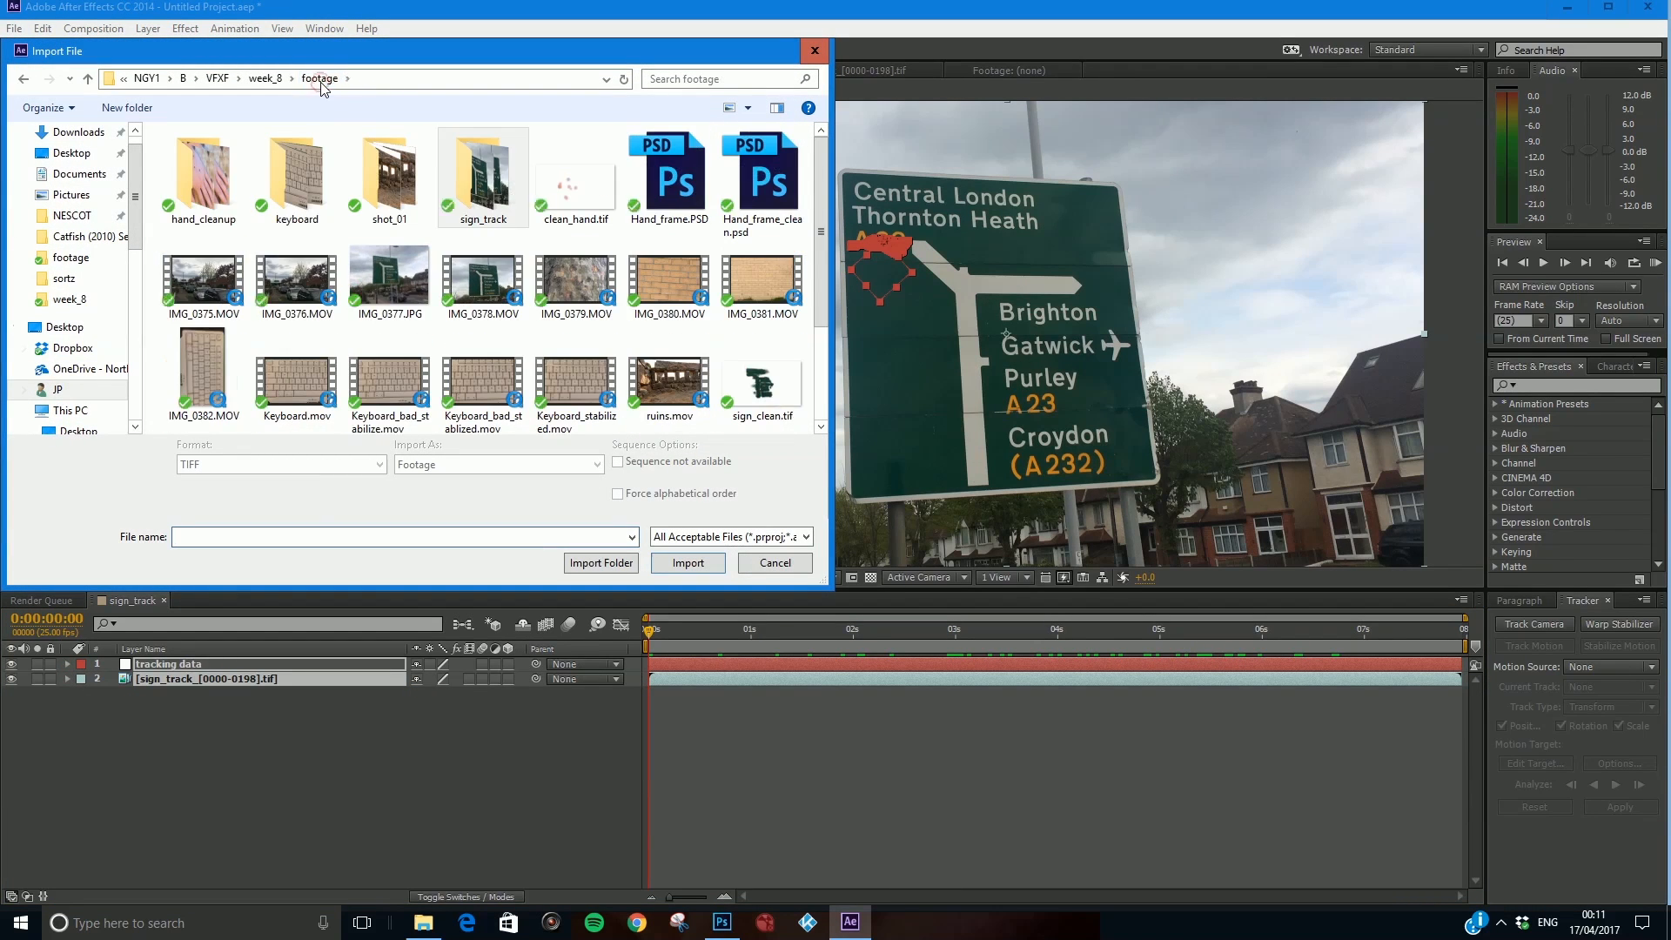
scroll(824, 180, "down", 3)
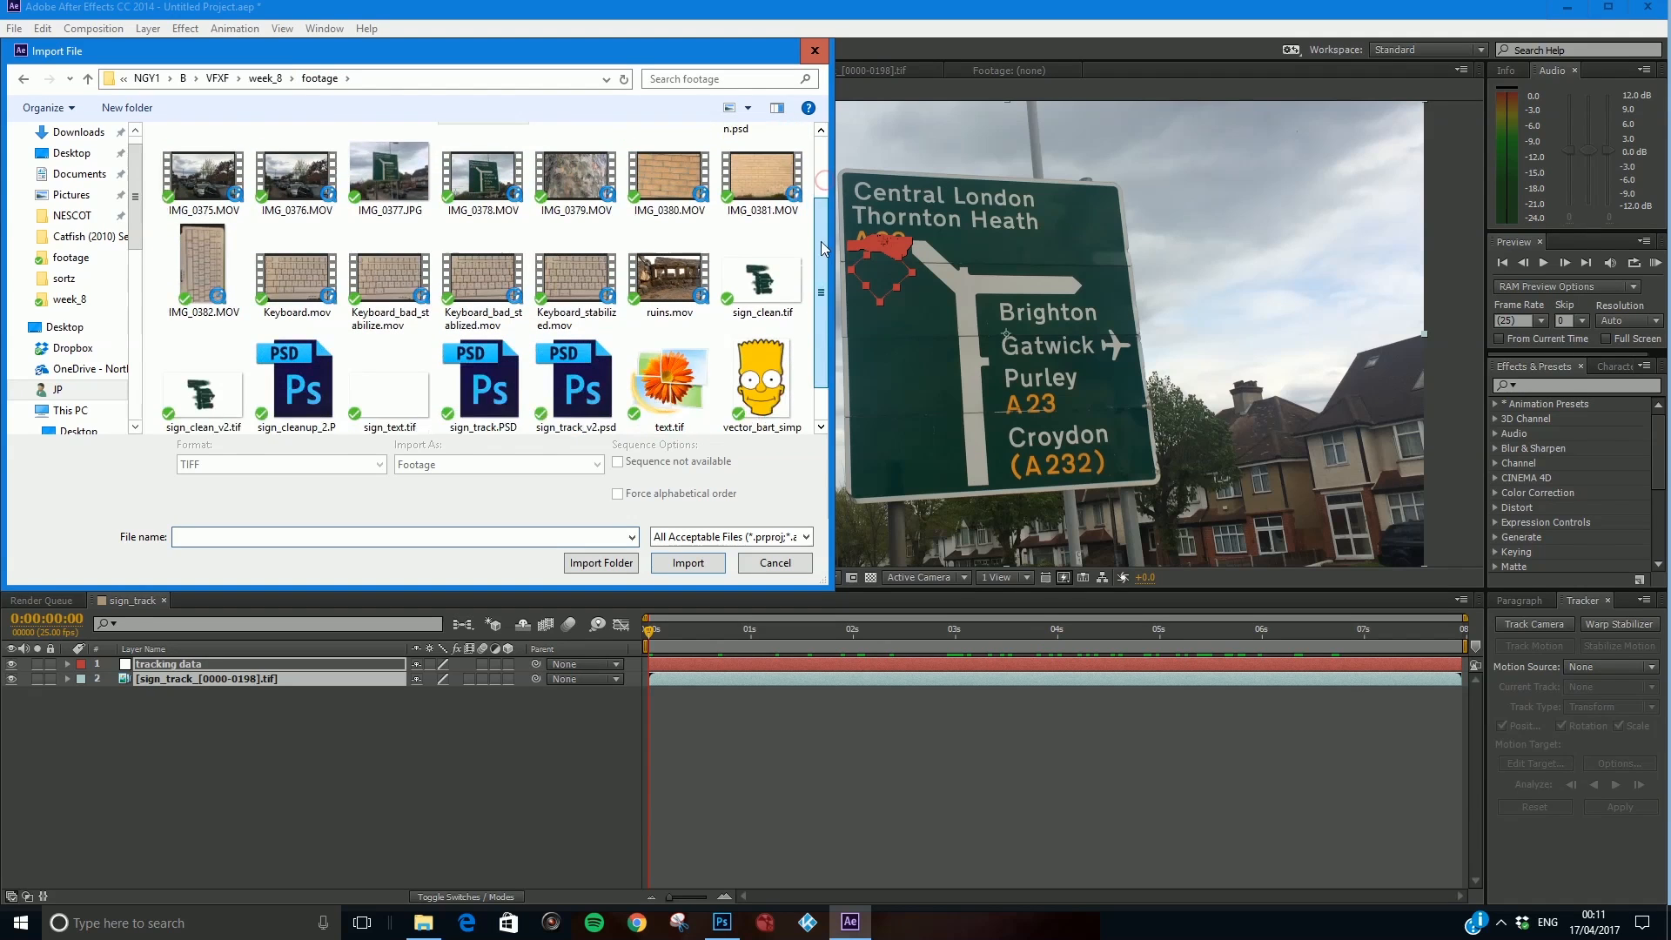
left_click(198, 357)
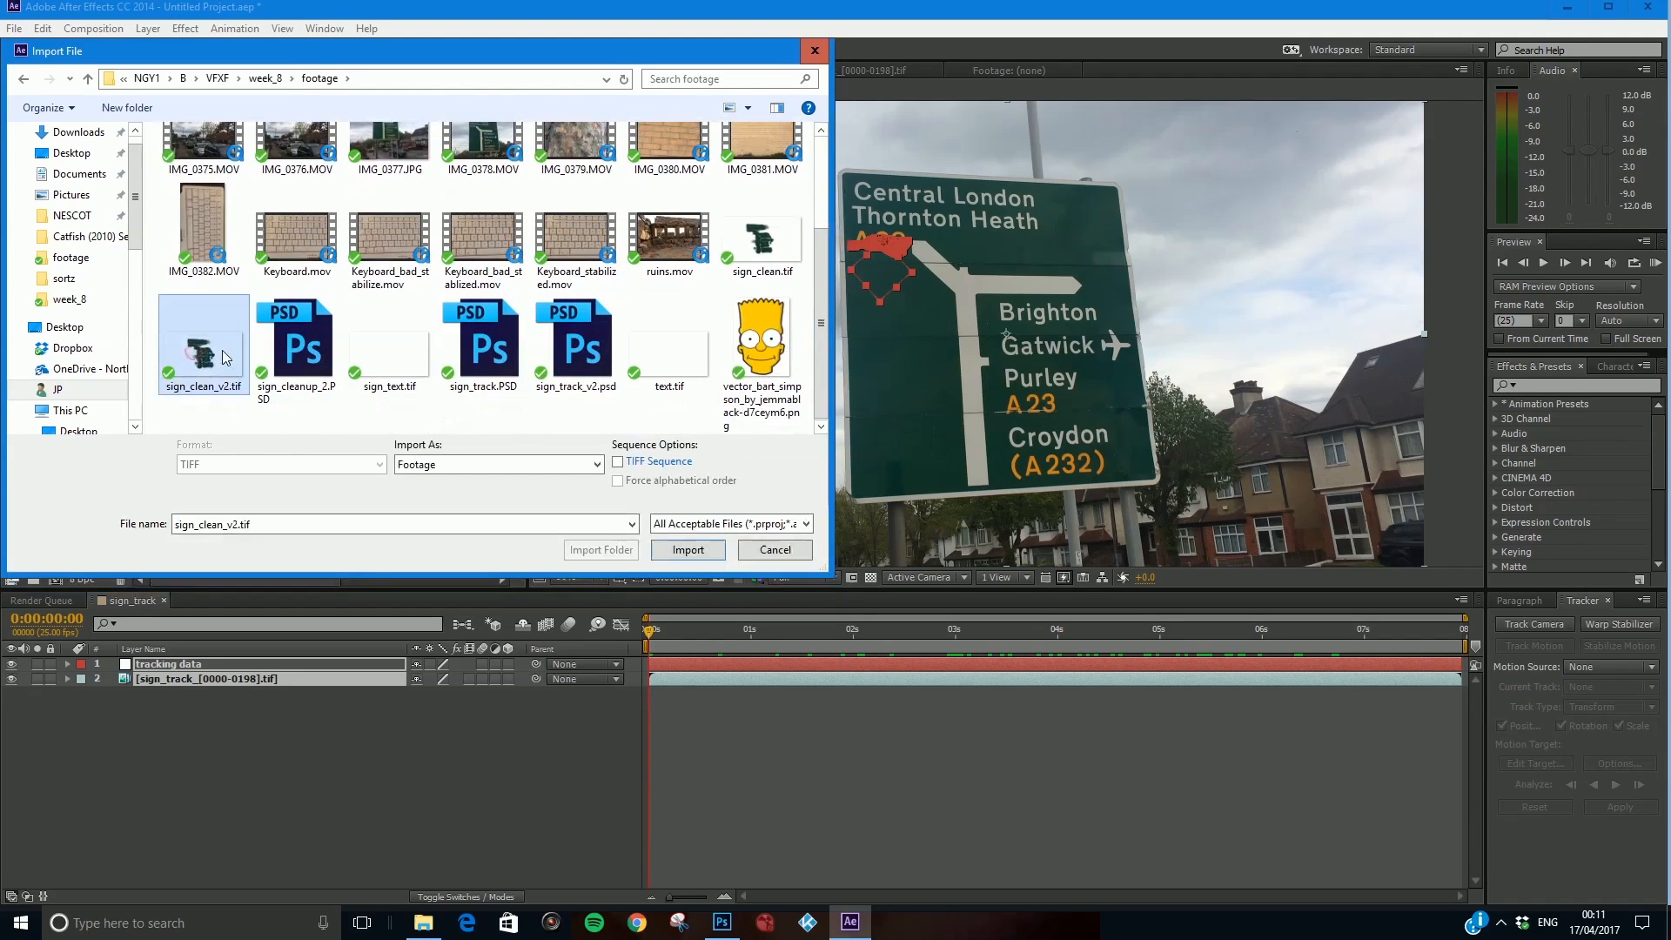
left_click(667, 343, "ctrl")
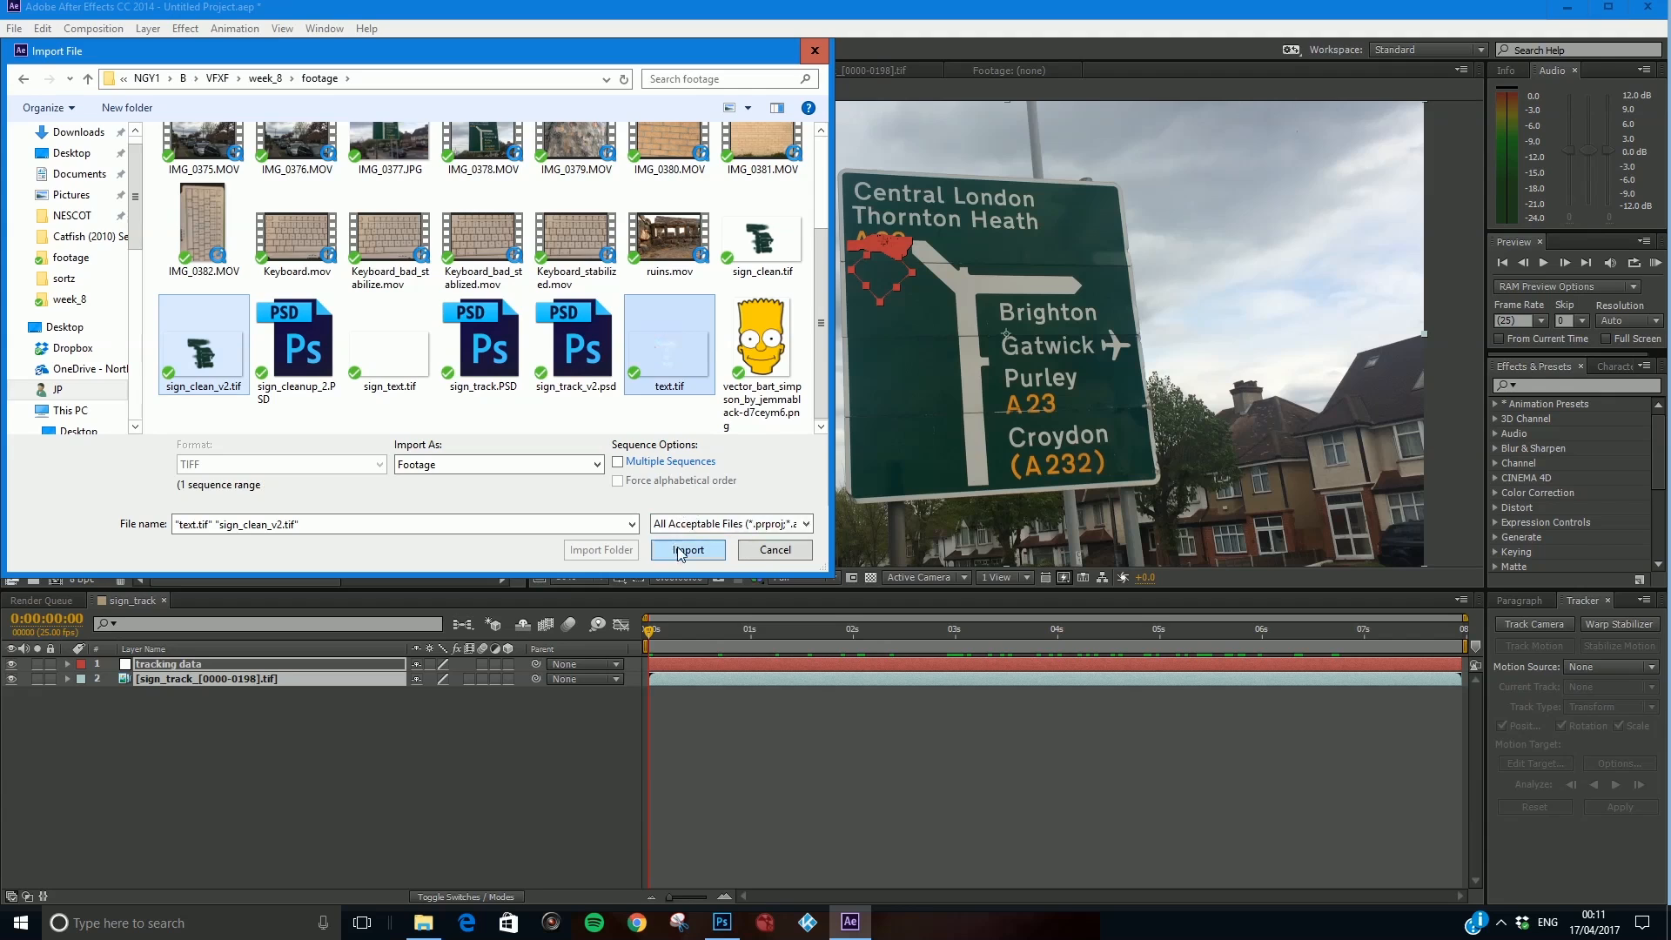
left_click(680, 548)
left_click(690, 460)
left_click(872, 555)
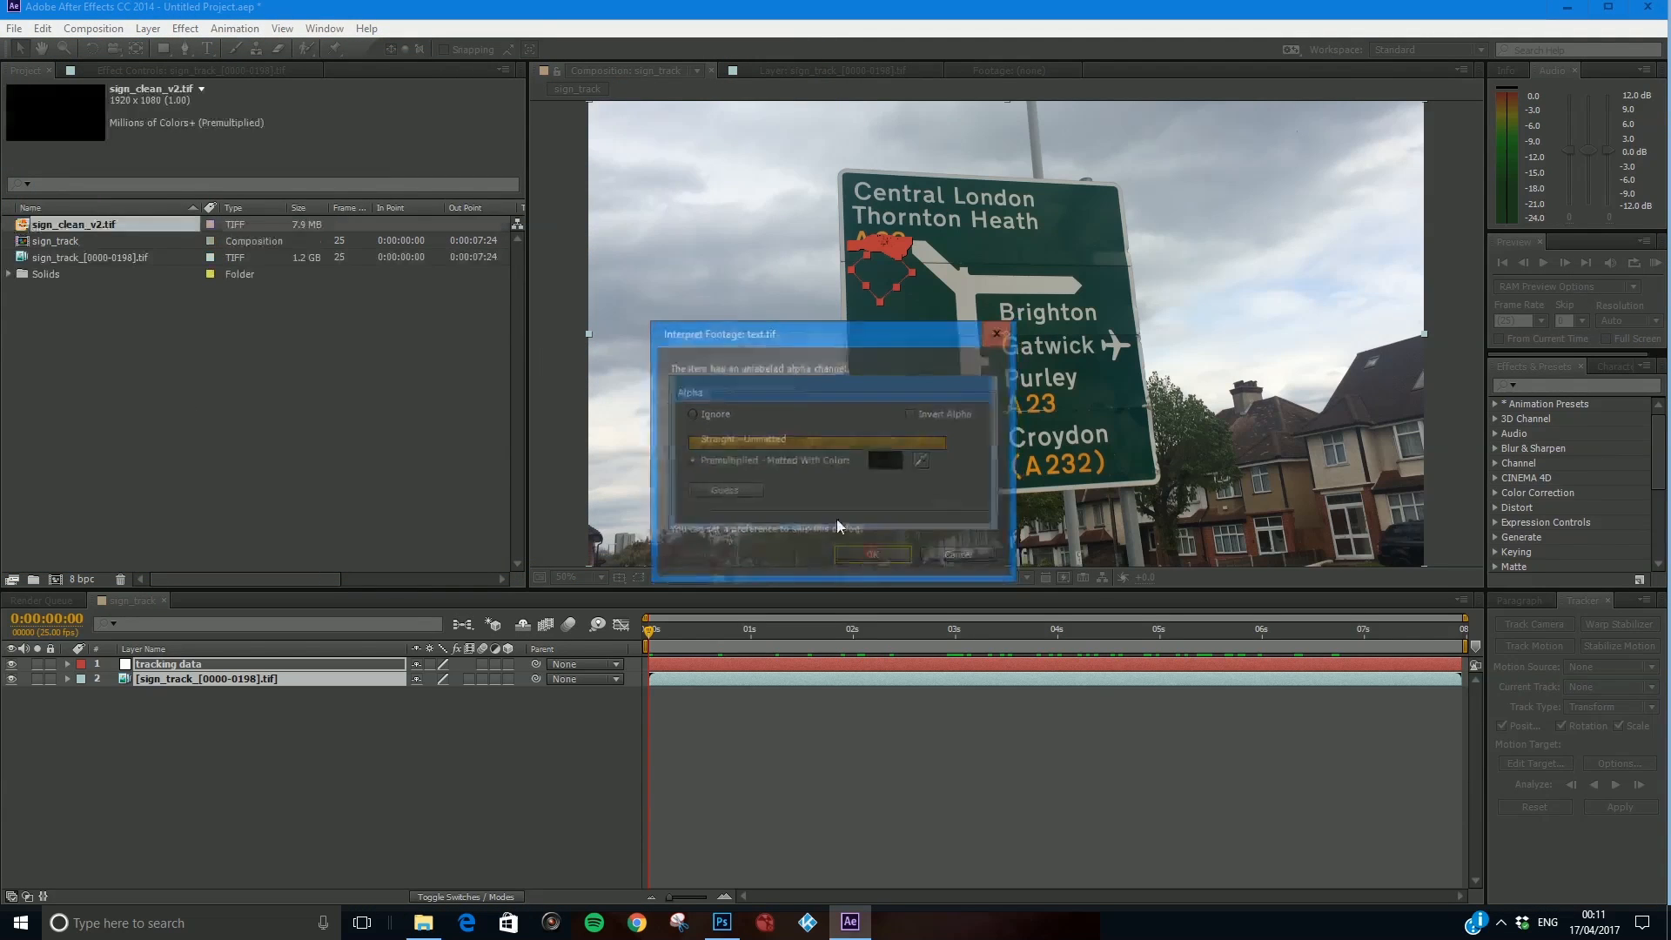
left_click(874, 556)
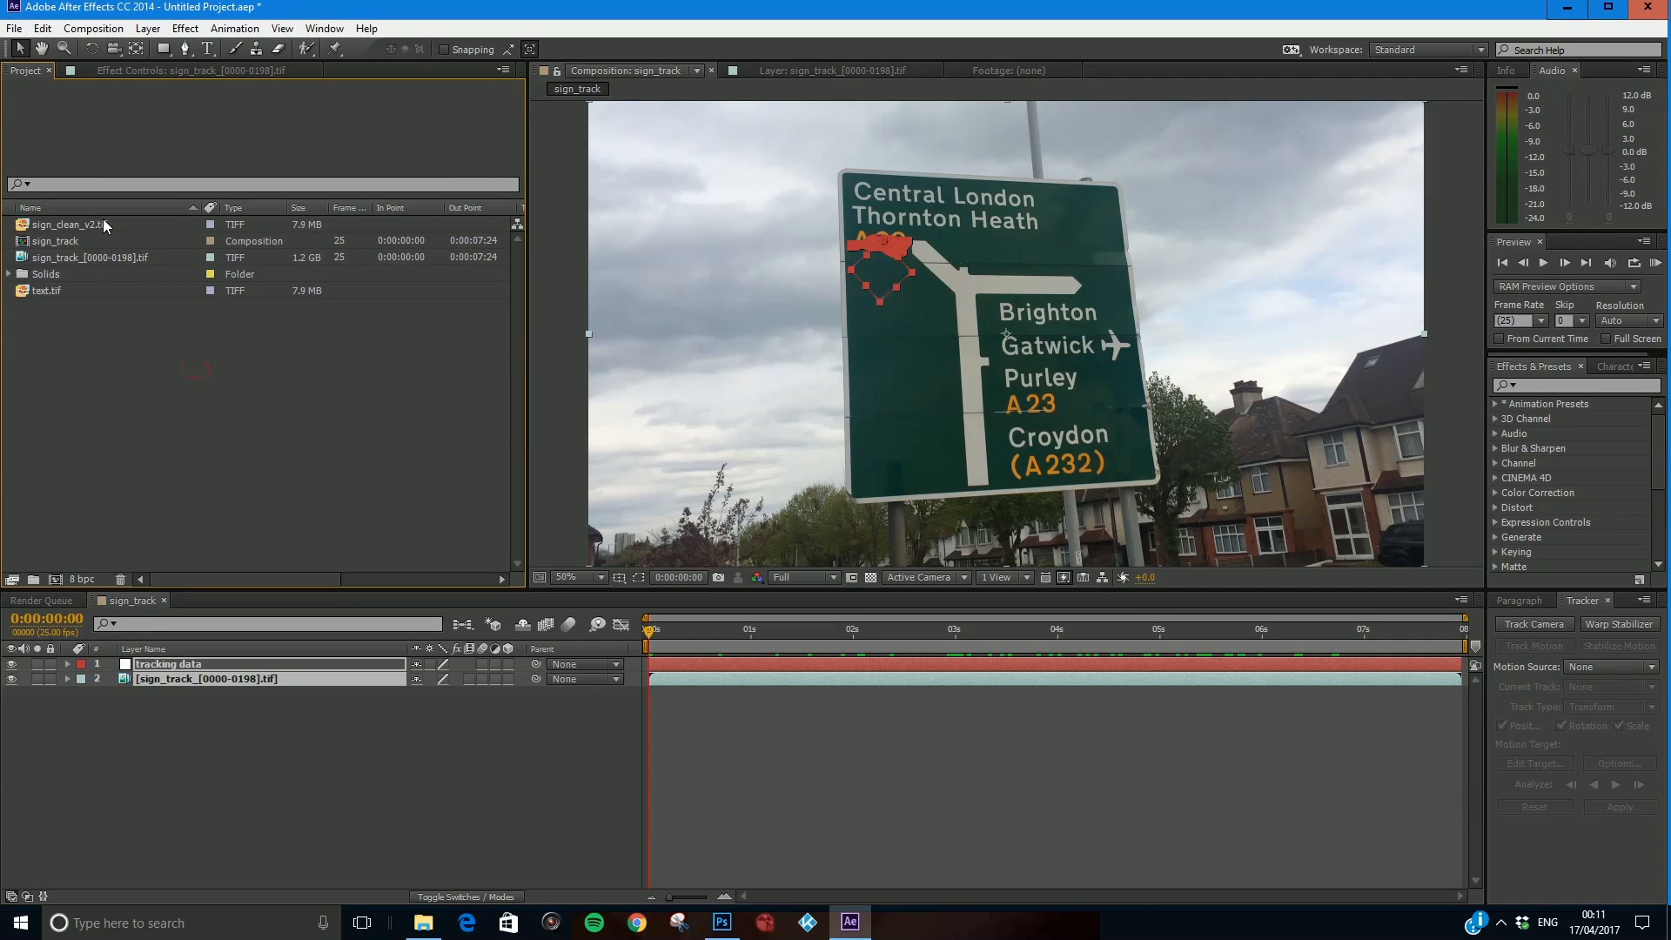
Place sign_clean_v2.tif above the tracking data null in the sign_track timeline and scrub to check it against the footage.
left_click_drag(104, 223, 193, 659)
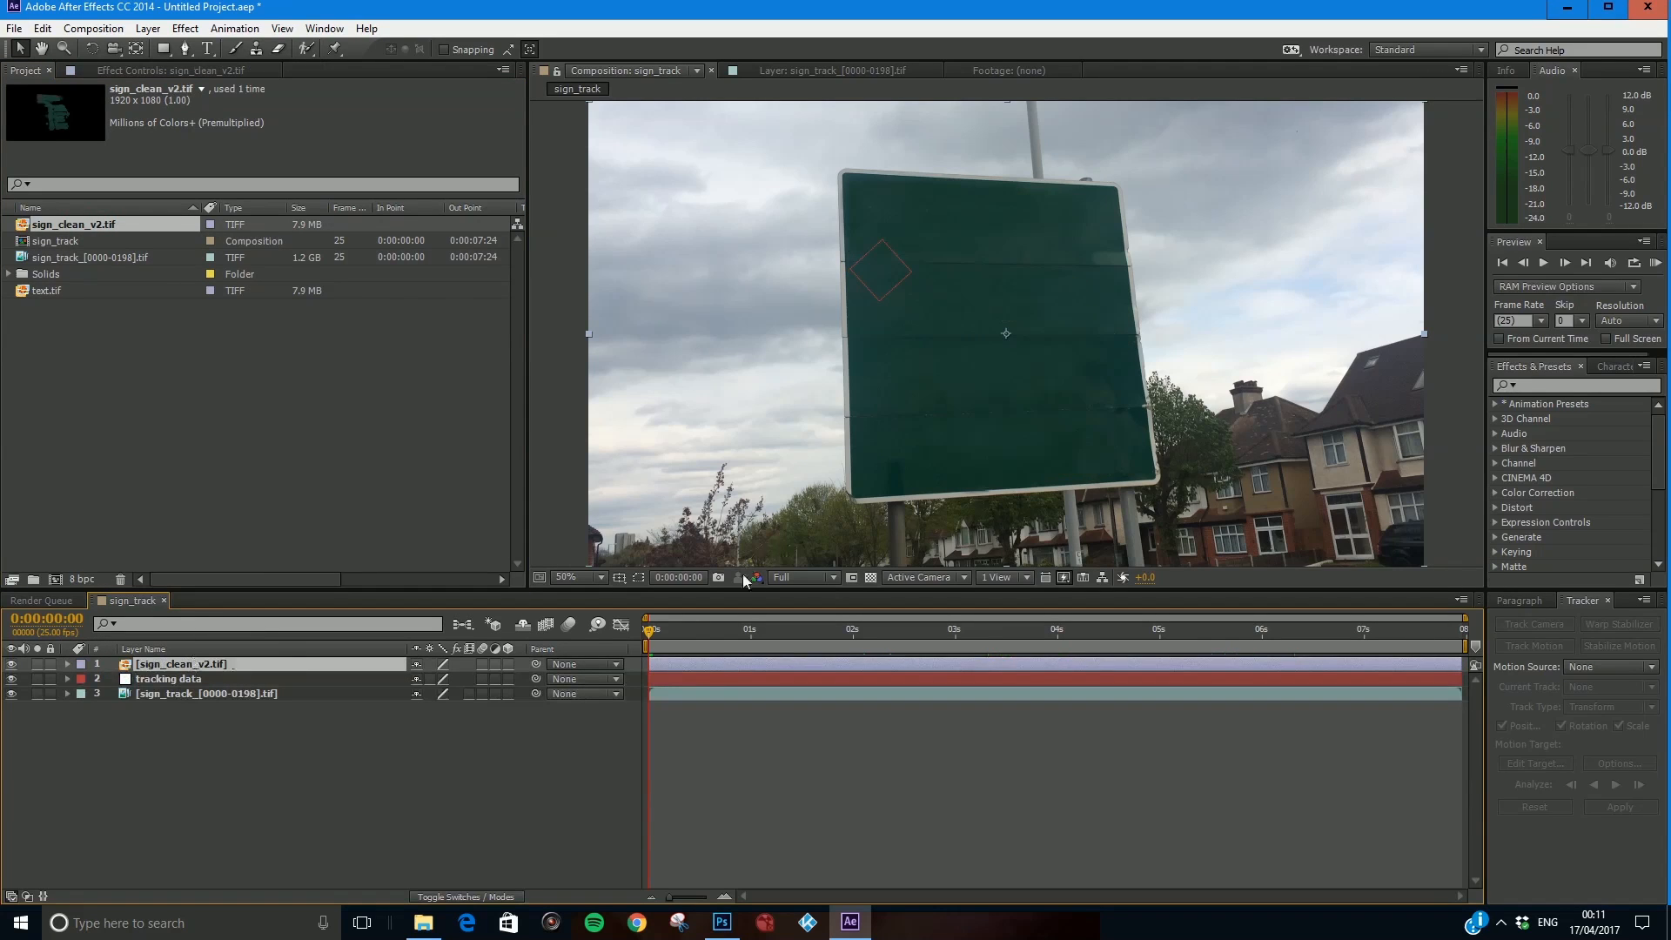
mouse_move(651, 629)
left_mouse_down()
mouse_move(1110, 644)
mouse_move(649, 631)
left_mouse_up()
left_click(243, 679)
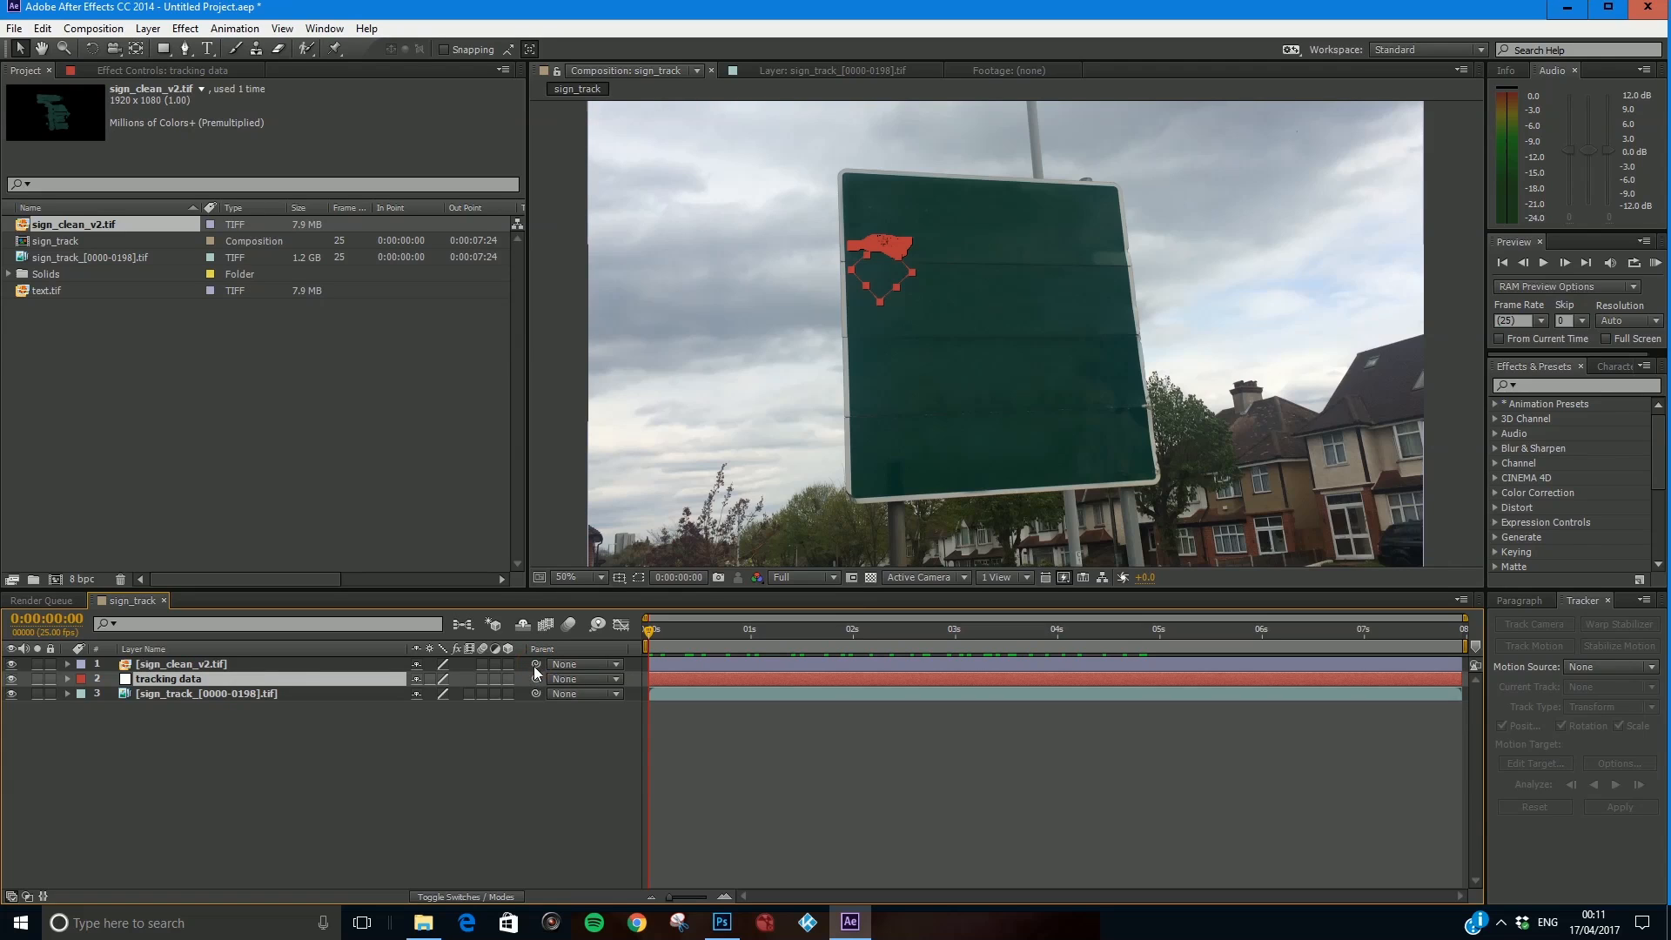
Parent the sign_clean_v2.tif layer to the tracking data null and reveal the null's keyframed properties while checking the motion.
left_click_drag(536, 664, 540, 812)
left_click_drag(520, 659, 214, 684)
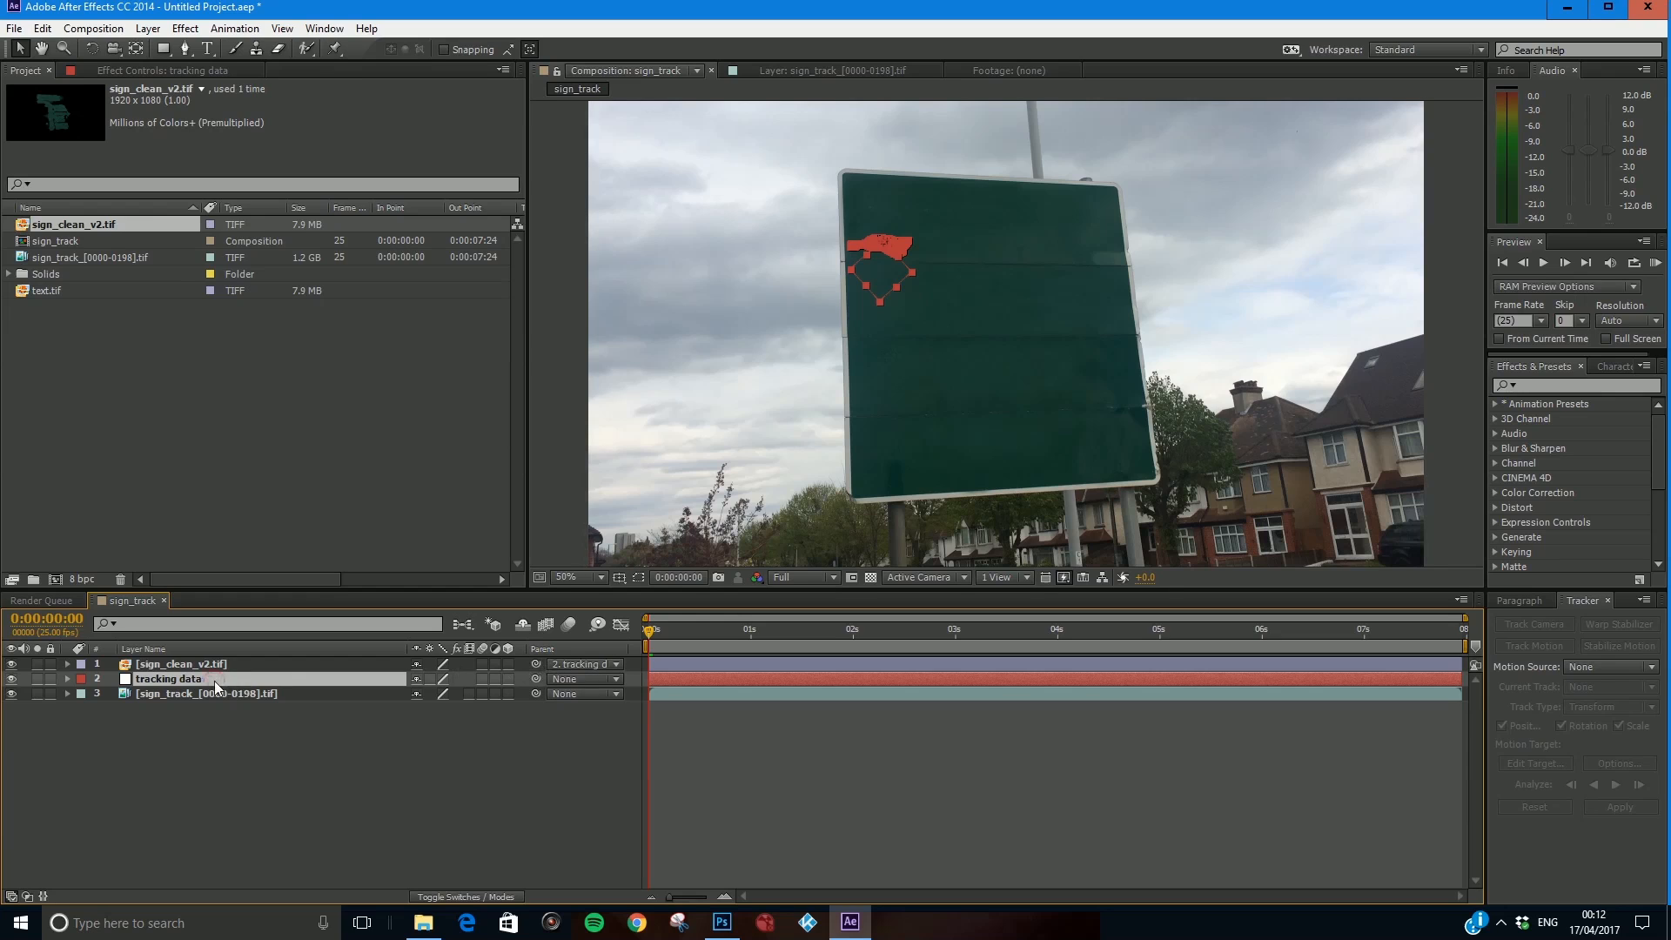
key("u")
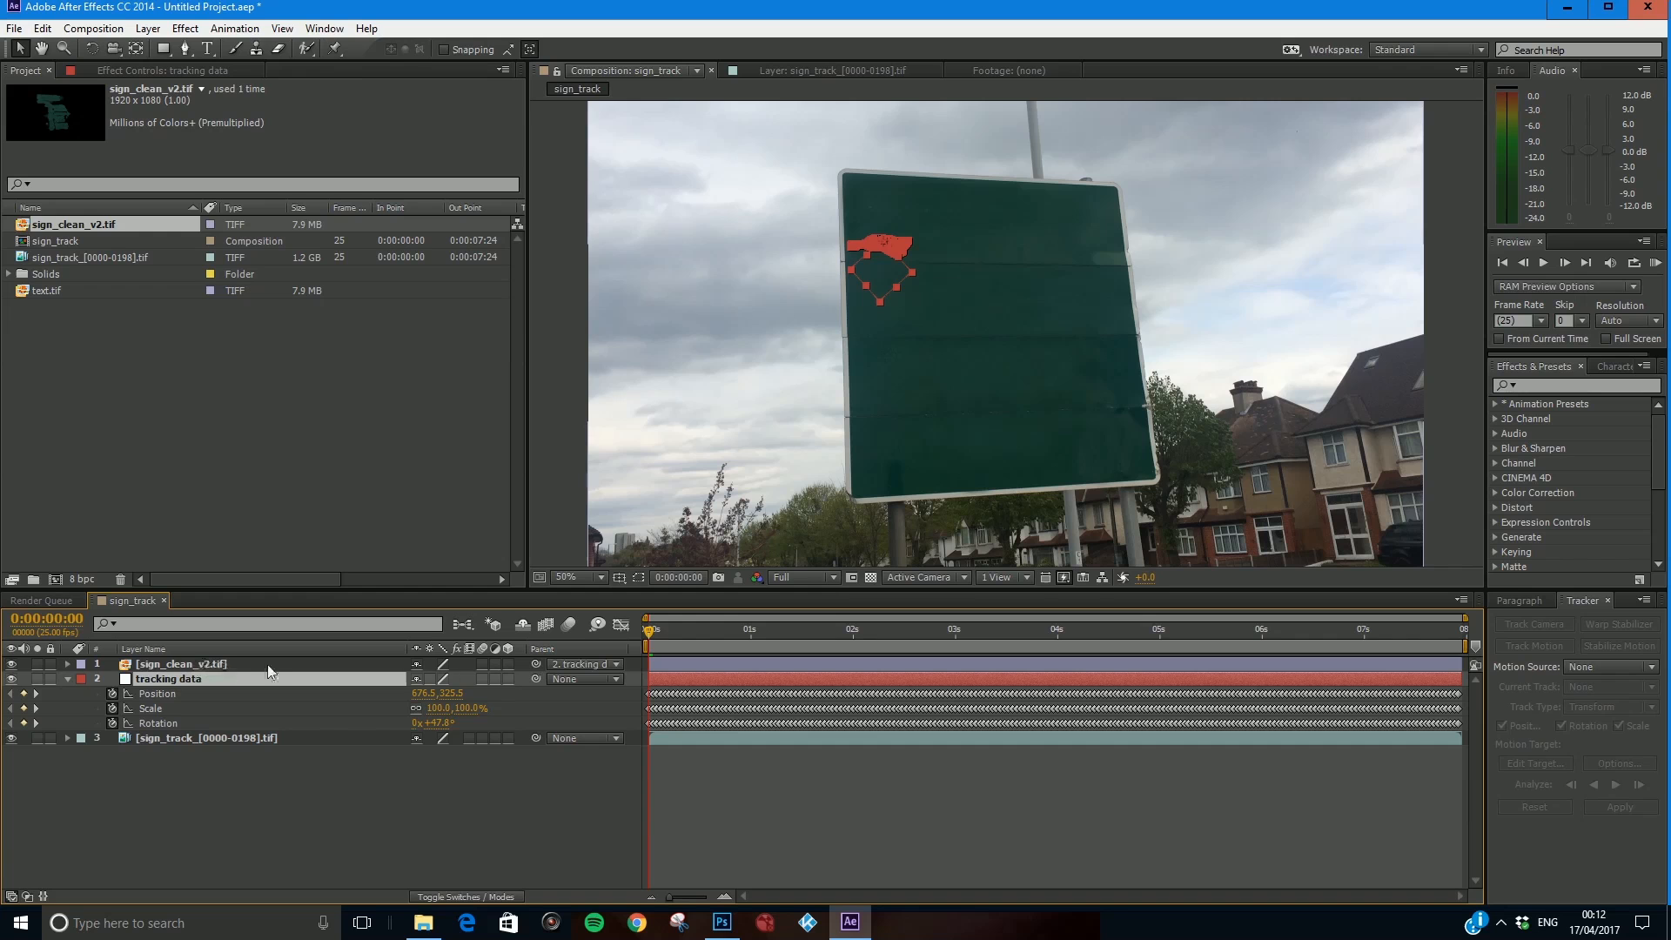
mouse_move(648, 636)
left_mouse_down()
mouse_move(1436, 628)
mouse_move(624, 637)
left_mouse_up()
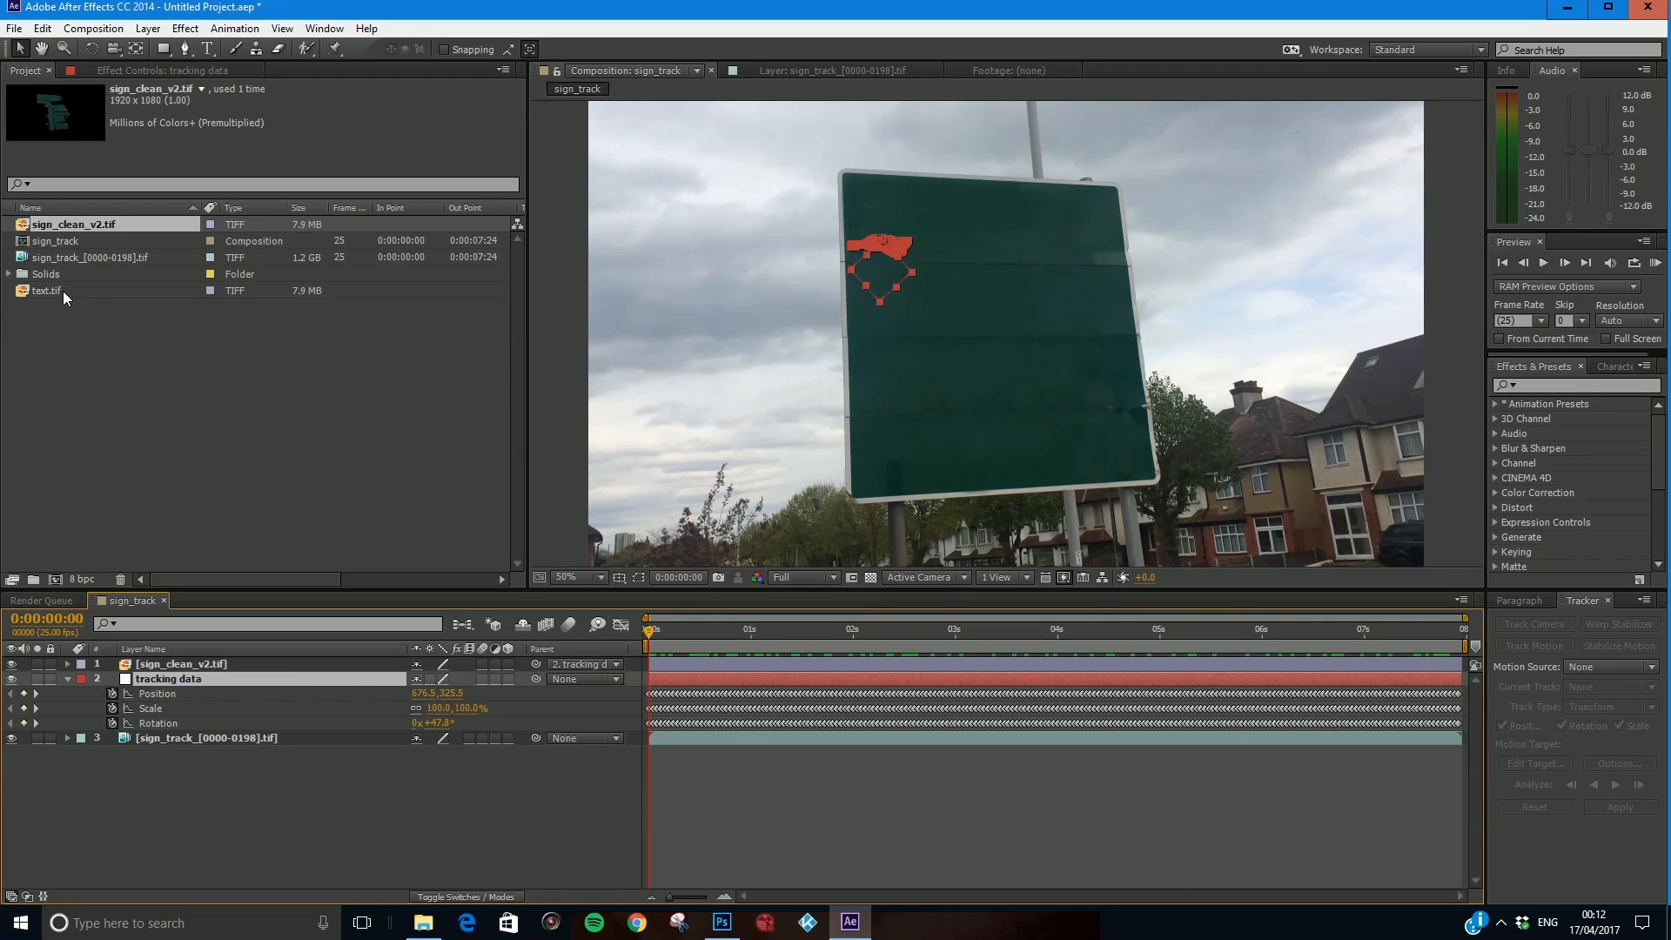
Place text.tif at the top of the sign_track layer stack and parent it to the tracking data null.
left_click_drag(63, 290, 161, 658)
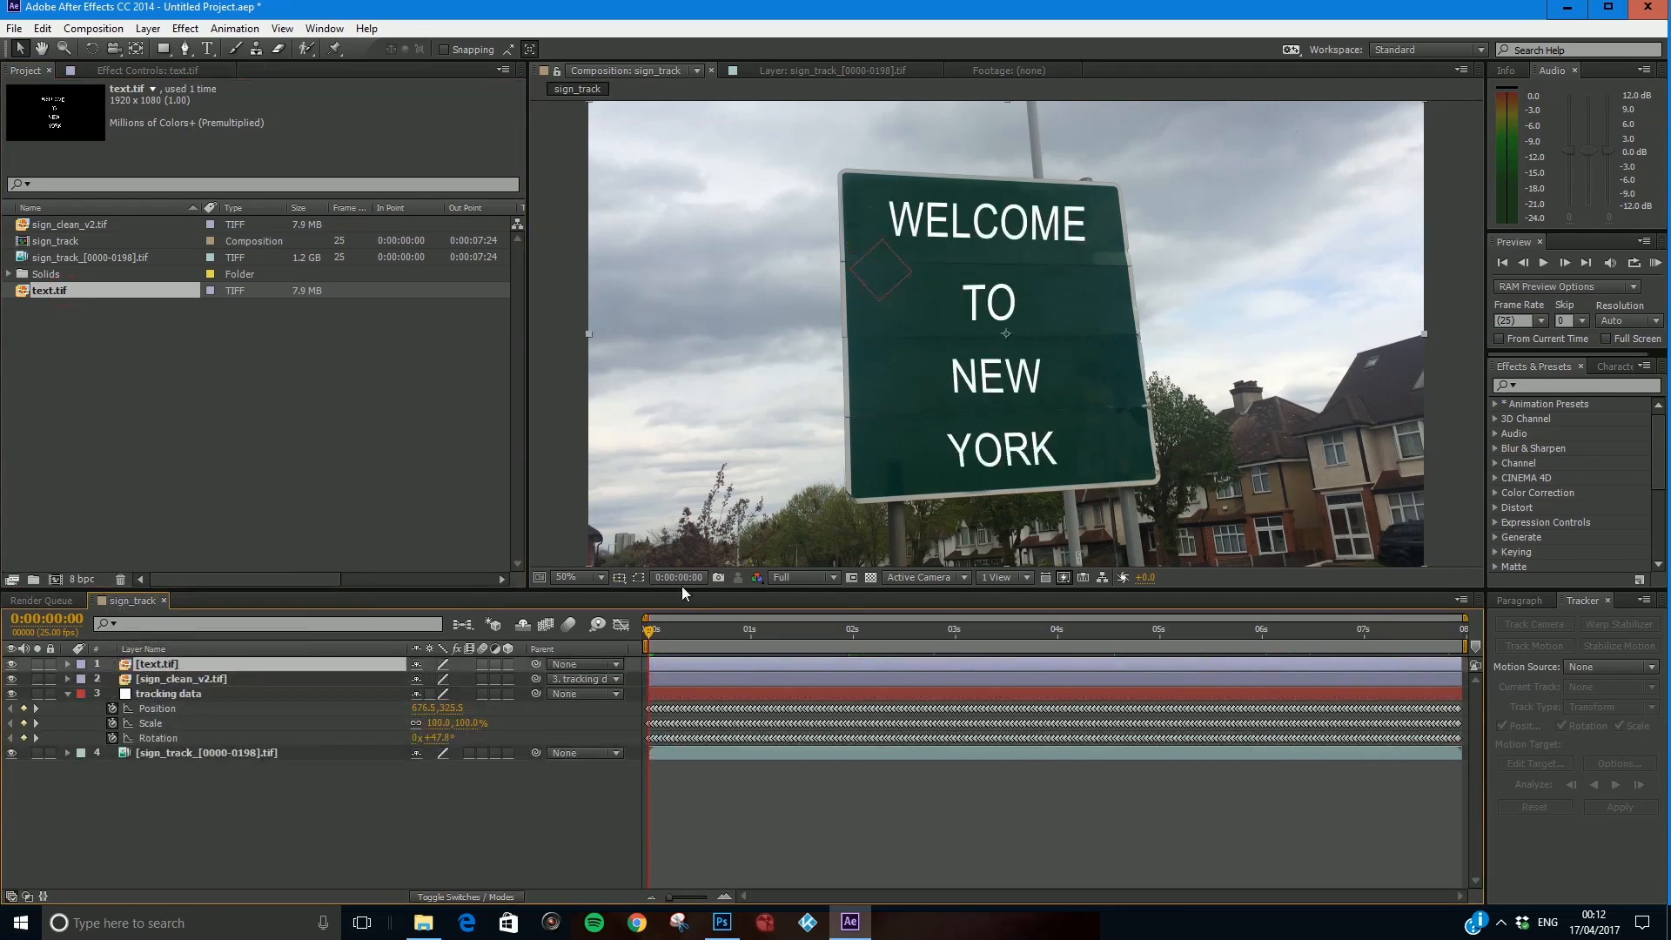
left_click_drag(536, 663, 210, 692)
left_click_drag(807, 629, 640, 658)
Compare the lettering's sharpness with the sign's edges and apply the Fast Blur effect to the text.tif layer.
scroll(954, 284, "up", 2)
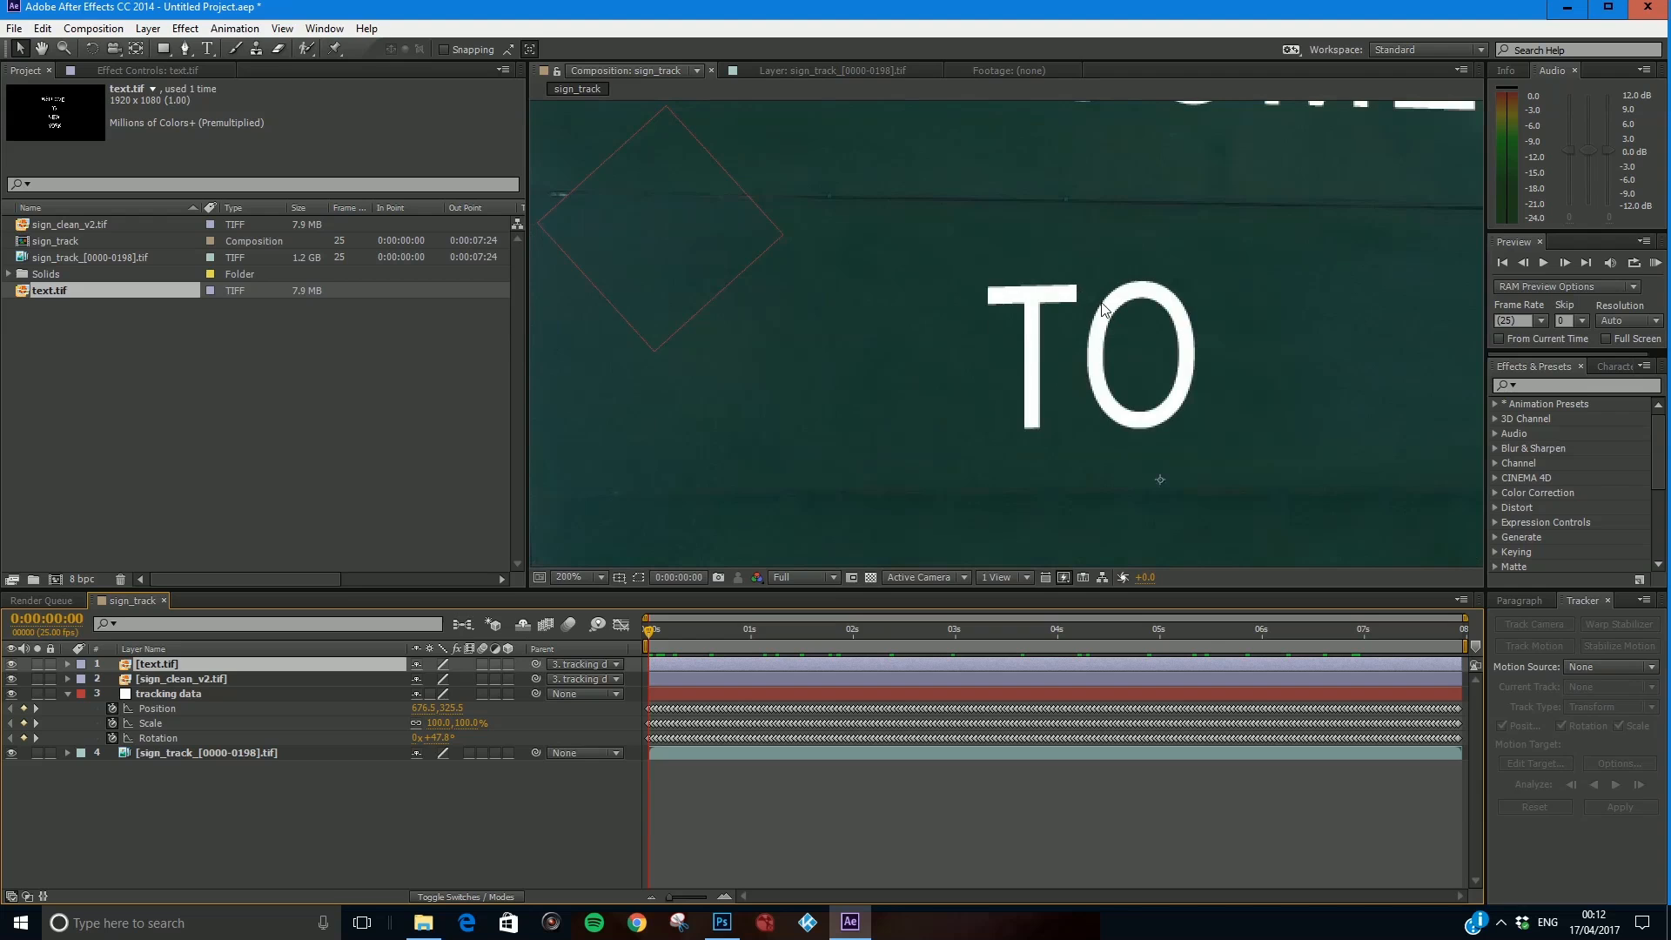
scroll(1100, 309, "down", 3)
scroll(934, 336, "up", 2)
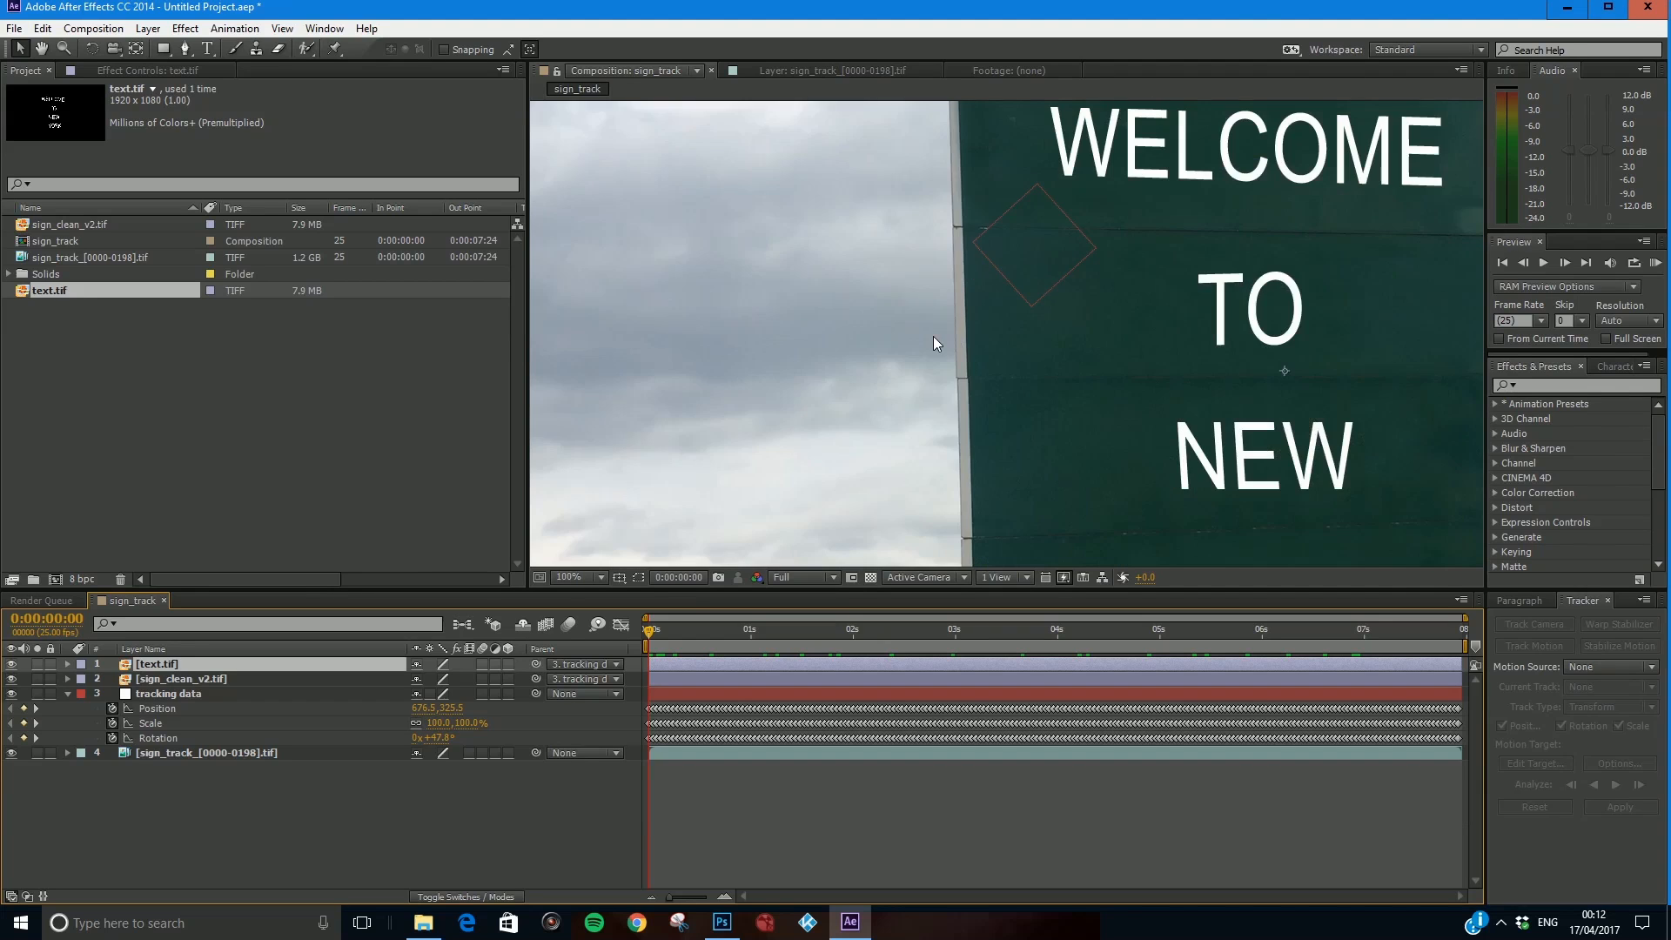
scroll(979, 371, "up", 2)
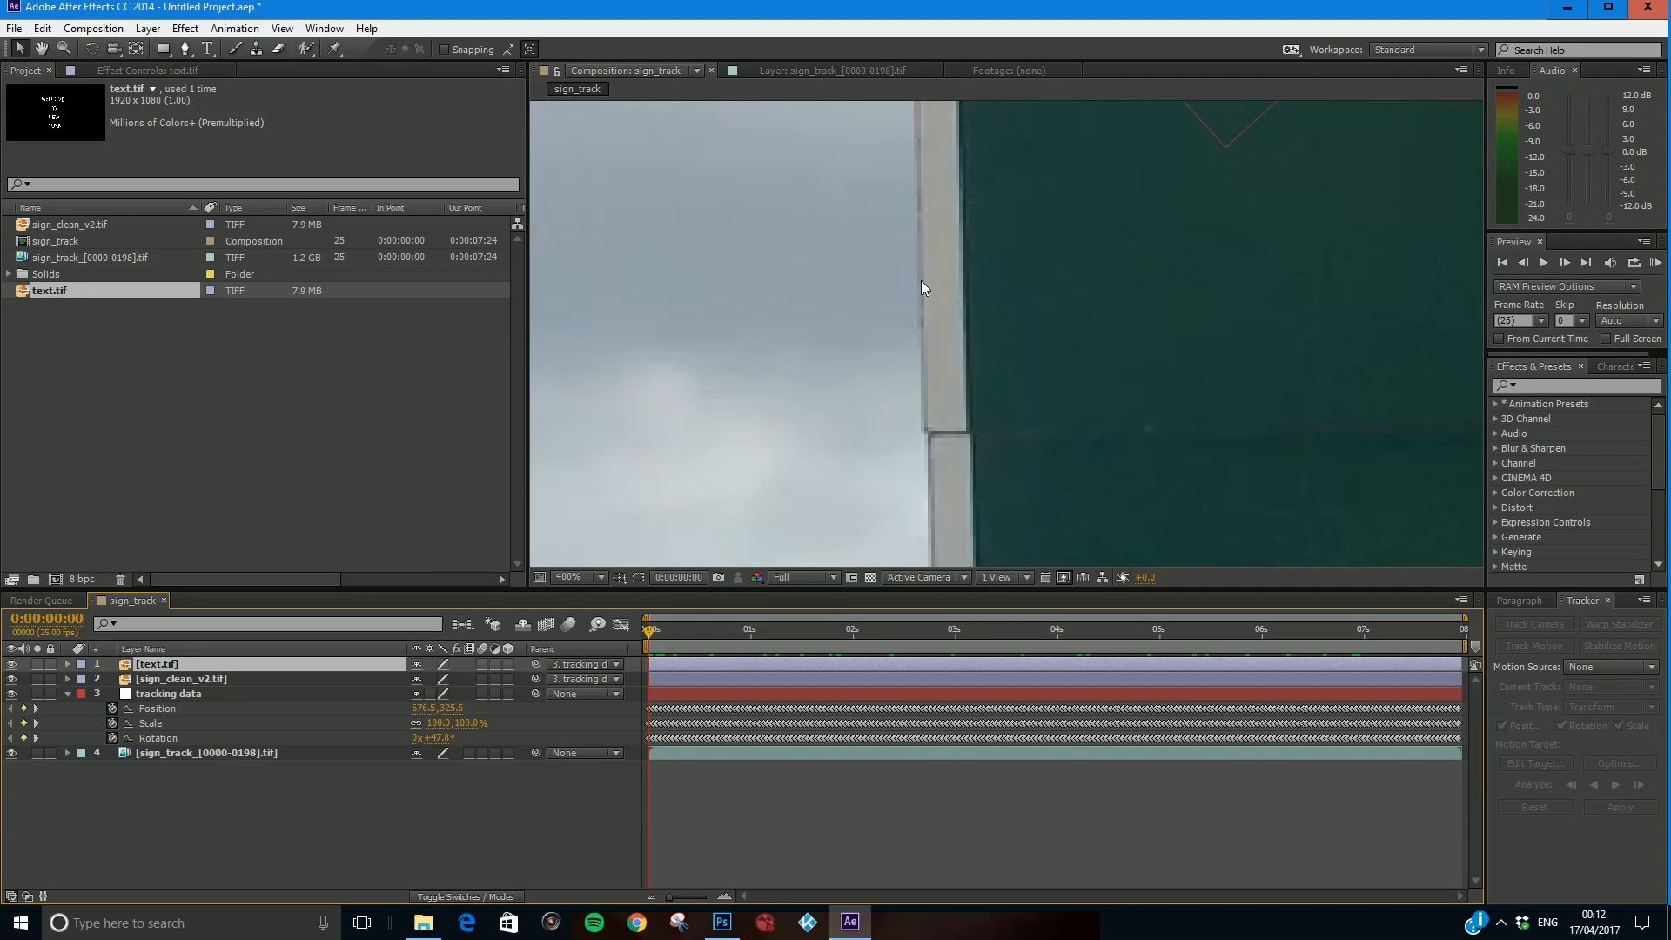
scroll(921, 282, "down", 3)
left_click_drag(1159, 322, 979, 309)
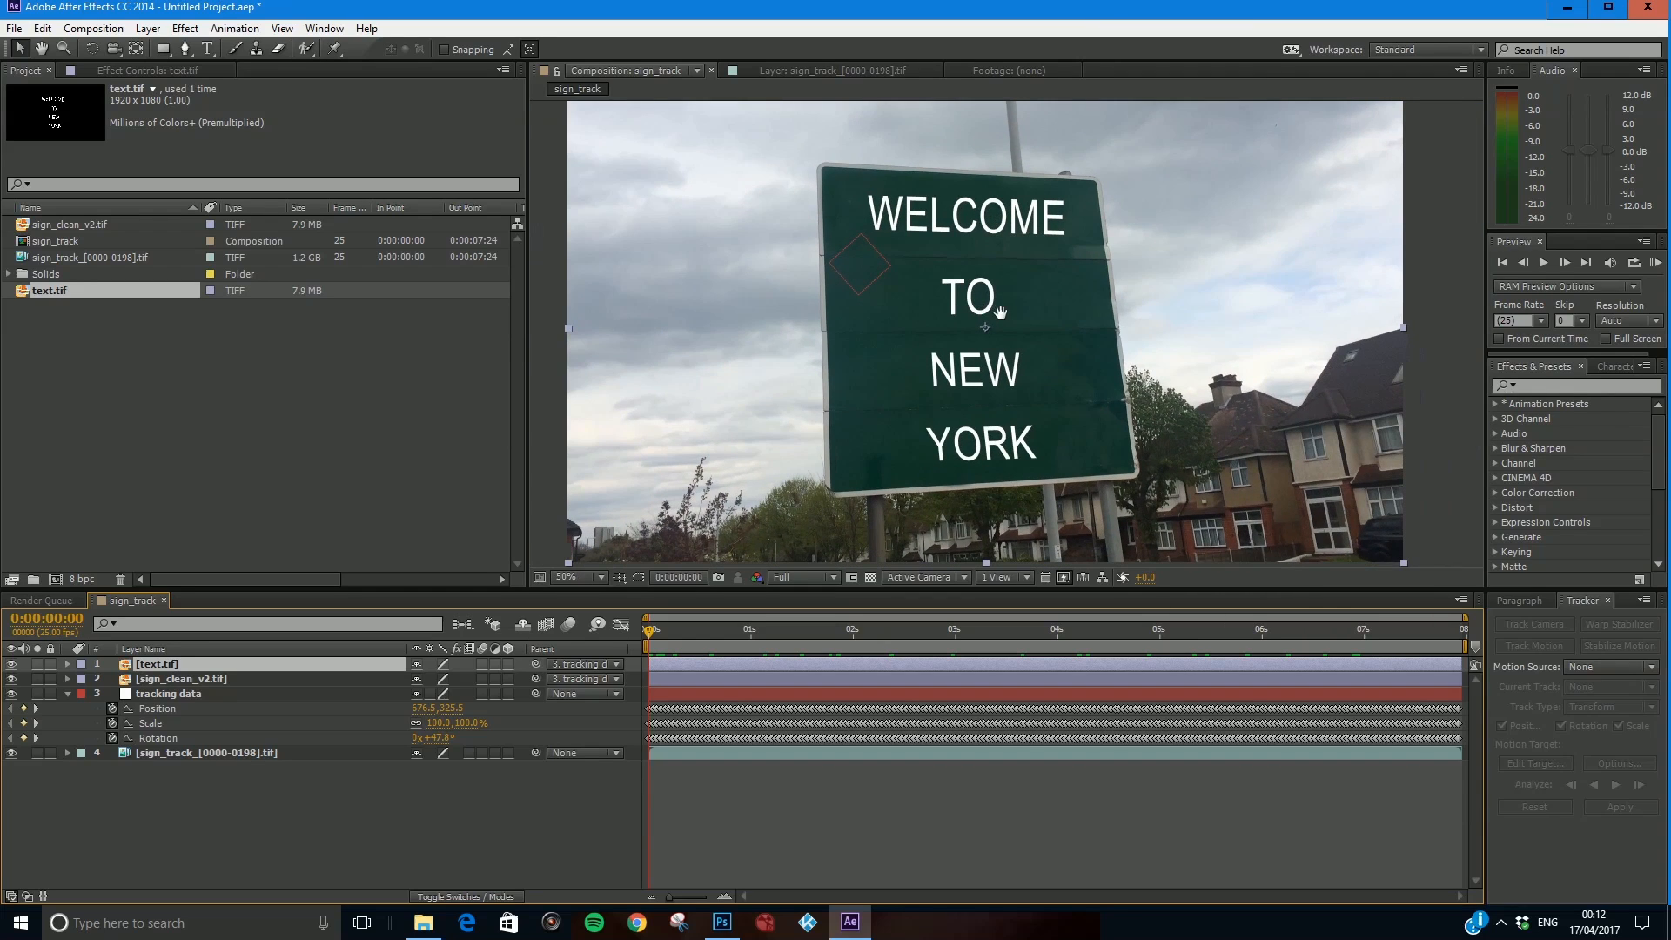
left_click(1534, 384)
type("fast")
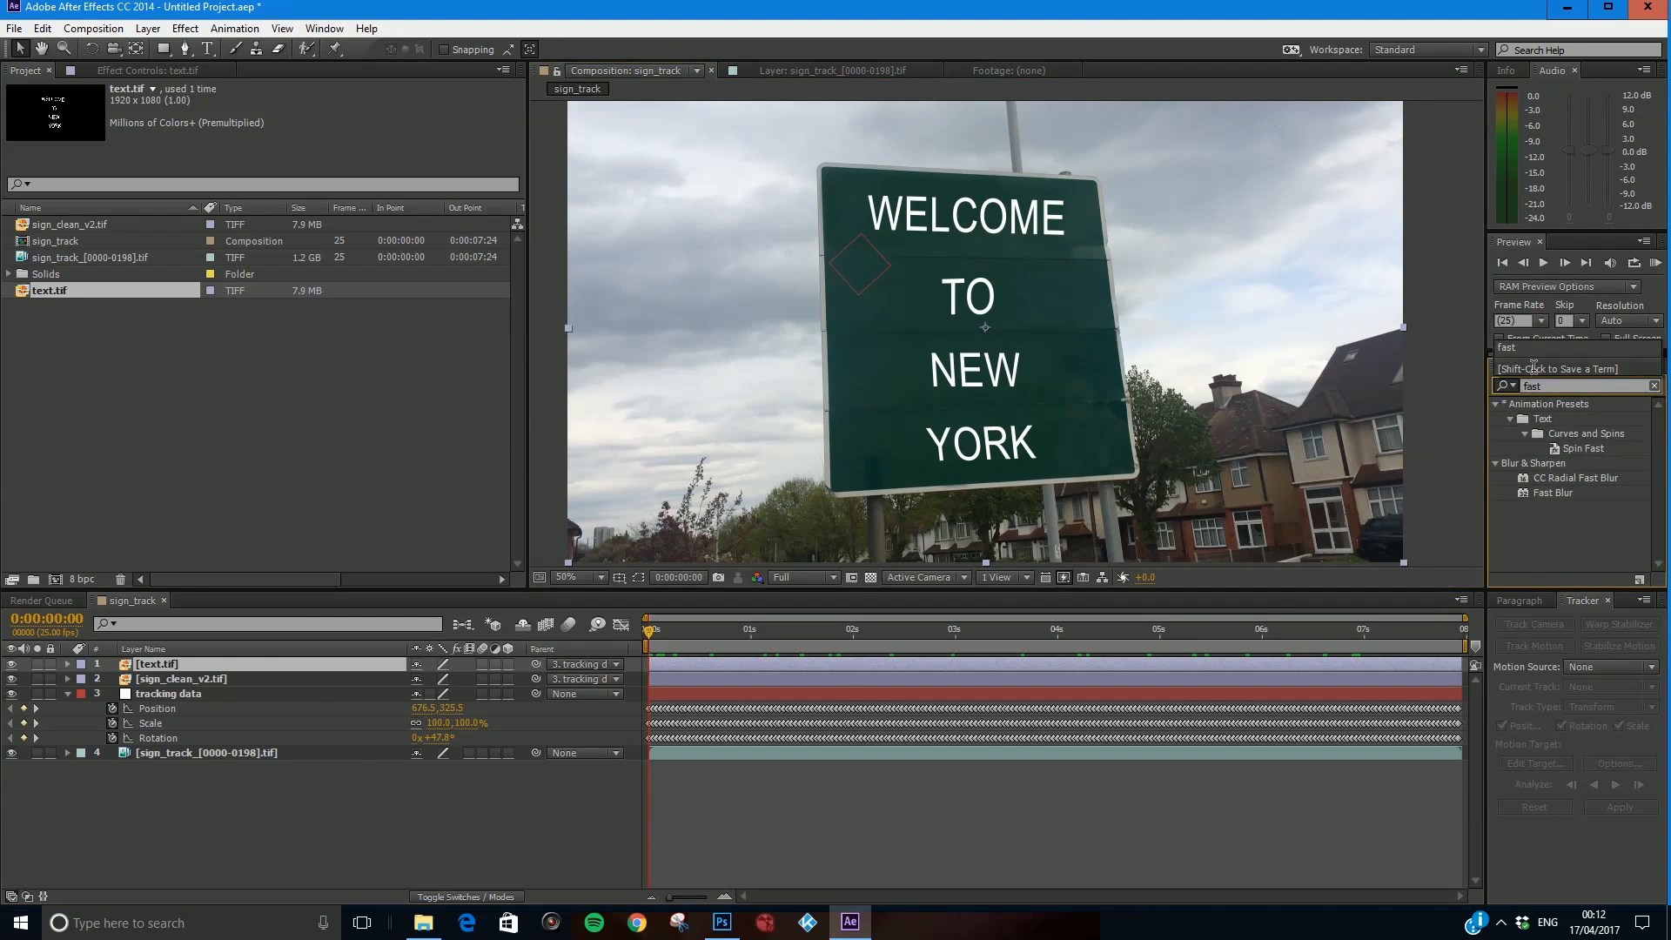
left_click(1563, 493)
left_click_drag(1562, 493, 813, 665)
Try Fast Blur blurriness values of 5 and 2 on the text.tif layer.
left_click(289, 118)
type("5")
key("Return")
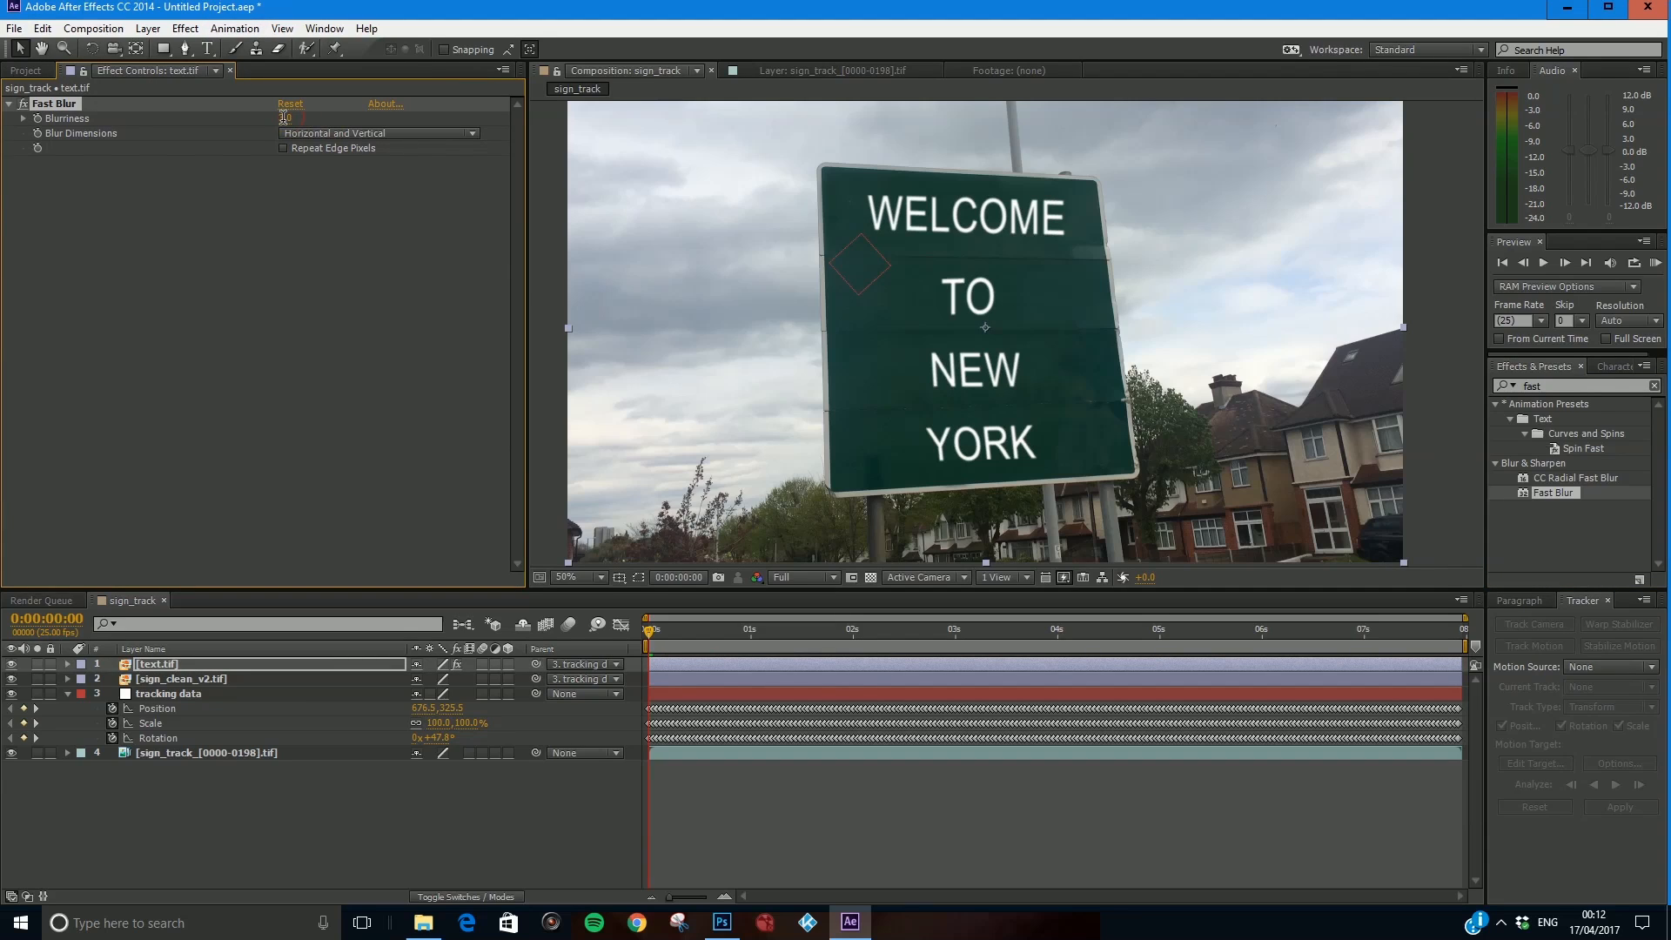
left_click(285, 118)
type("2")
key("Return")
Examine the blurred letter edges up close and compare their softness with the edges of the filmed sign.
key("period")
key("period")
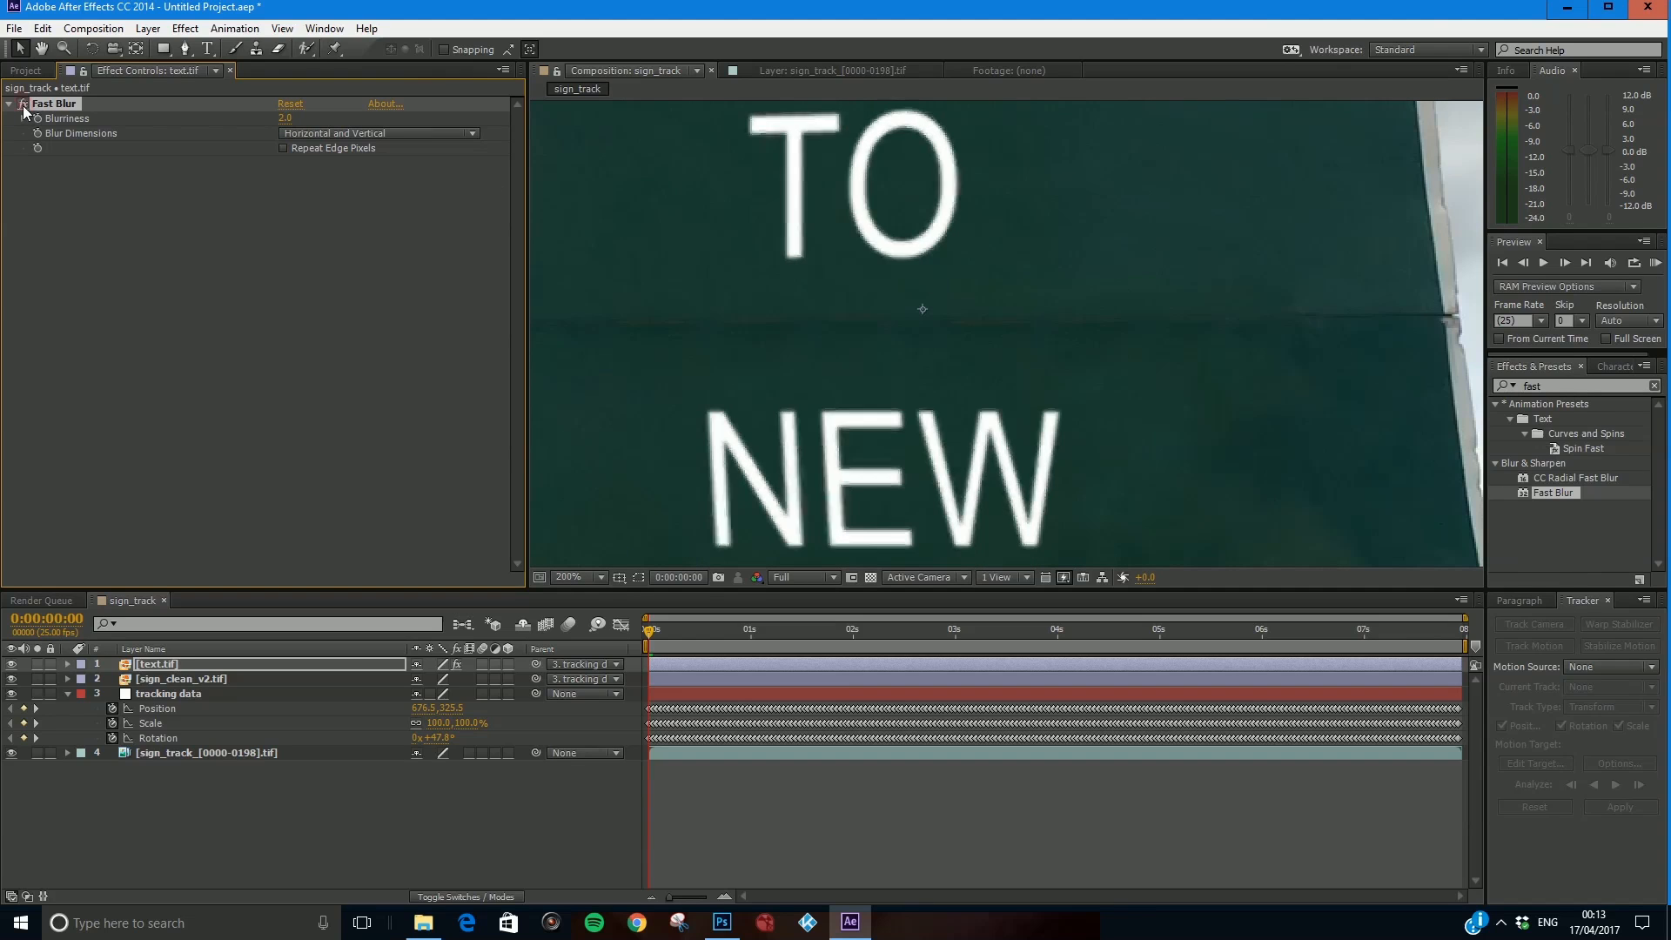
key("comma")
key("comma")
key("comma")
key("period")
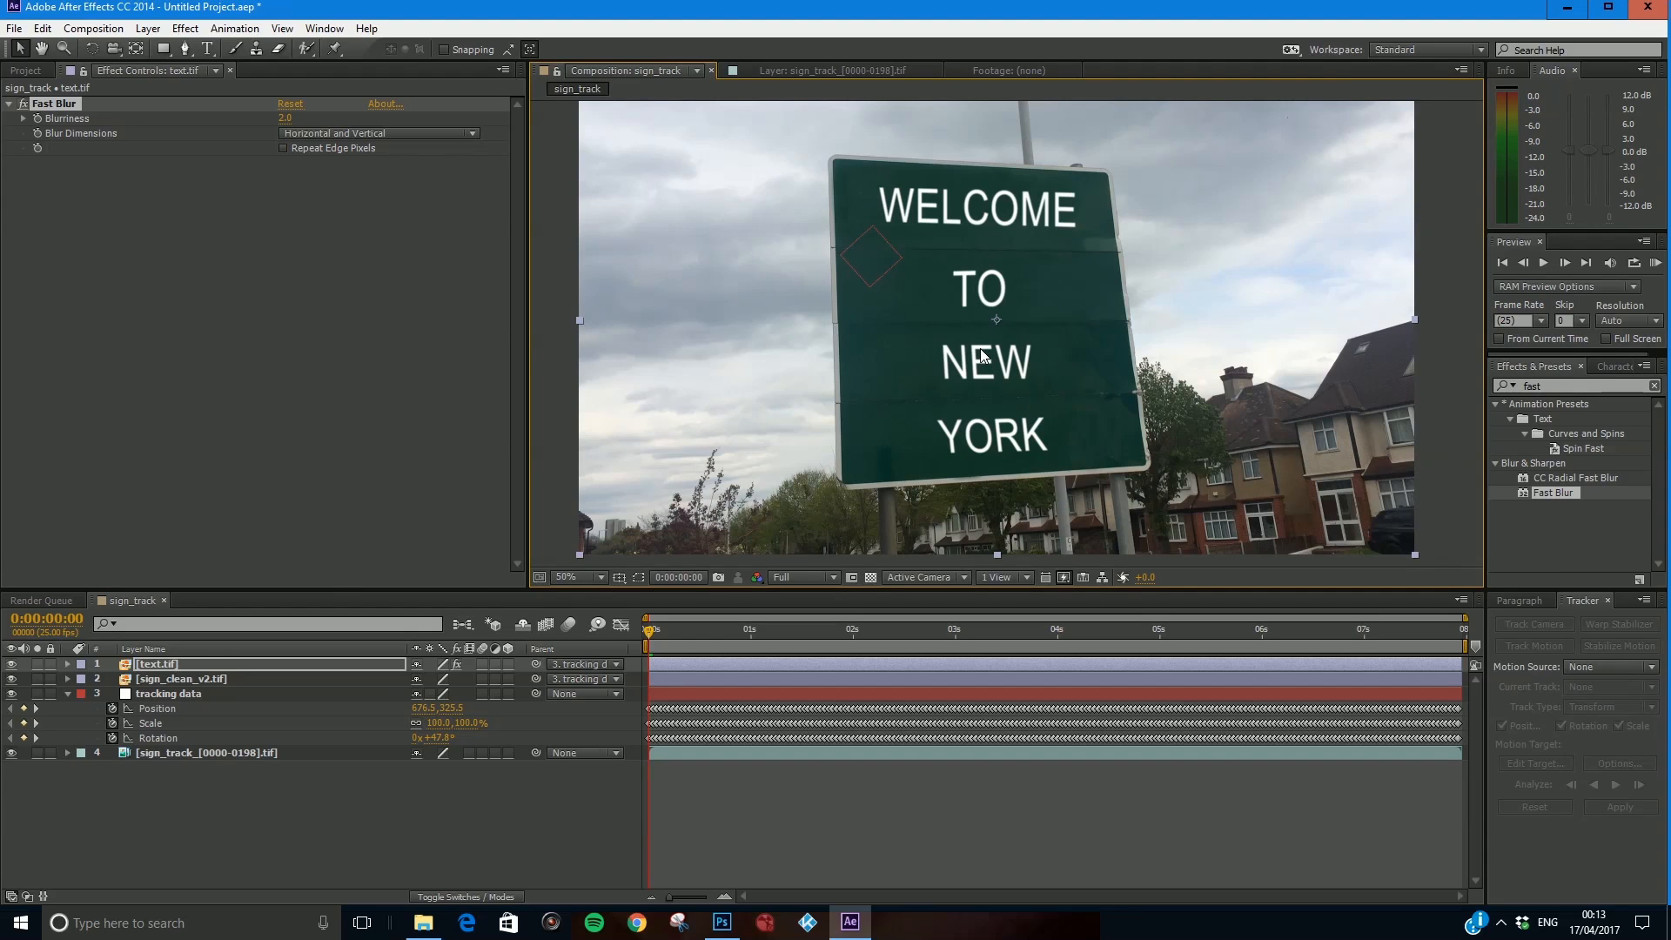
scroll(979, 348, "up", 4)
left_click_drag(926, 305, 1242, 290)
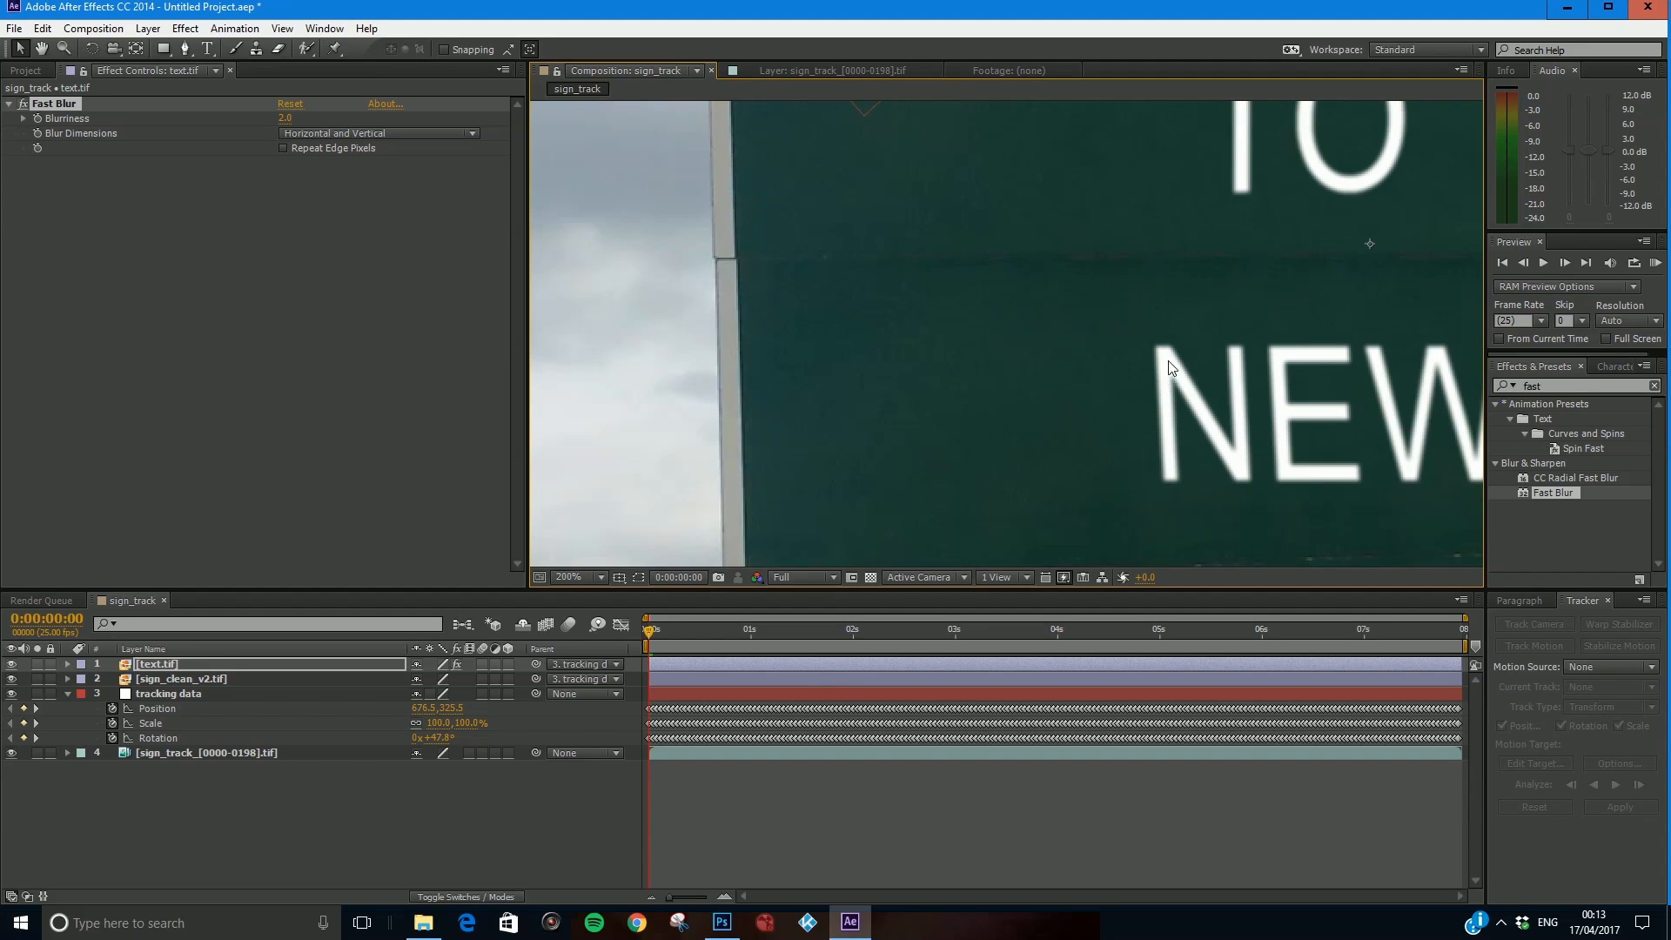
scroll(1185, 363, "down", 4)
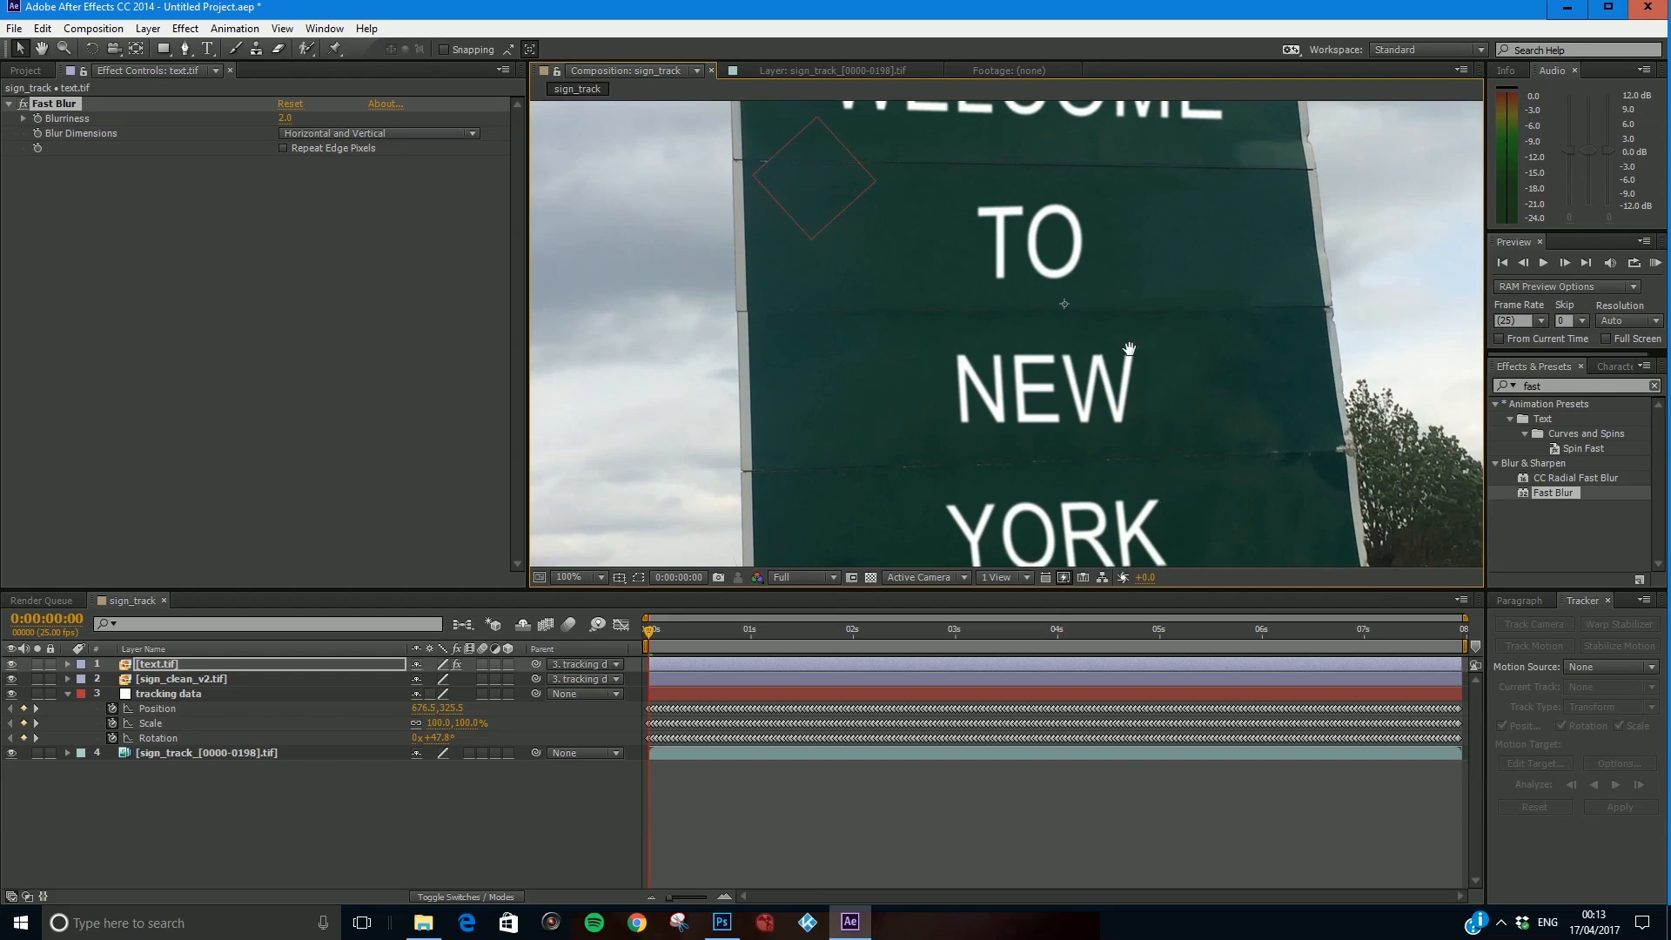
Apply the Levels effect to the text.tif layer and lower its RGB Output White to 198.
left_click(1531, 387)
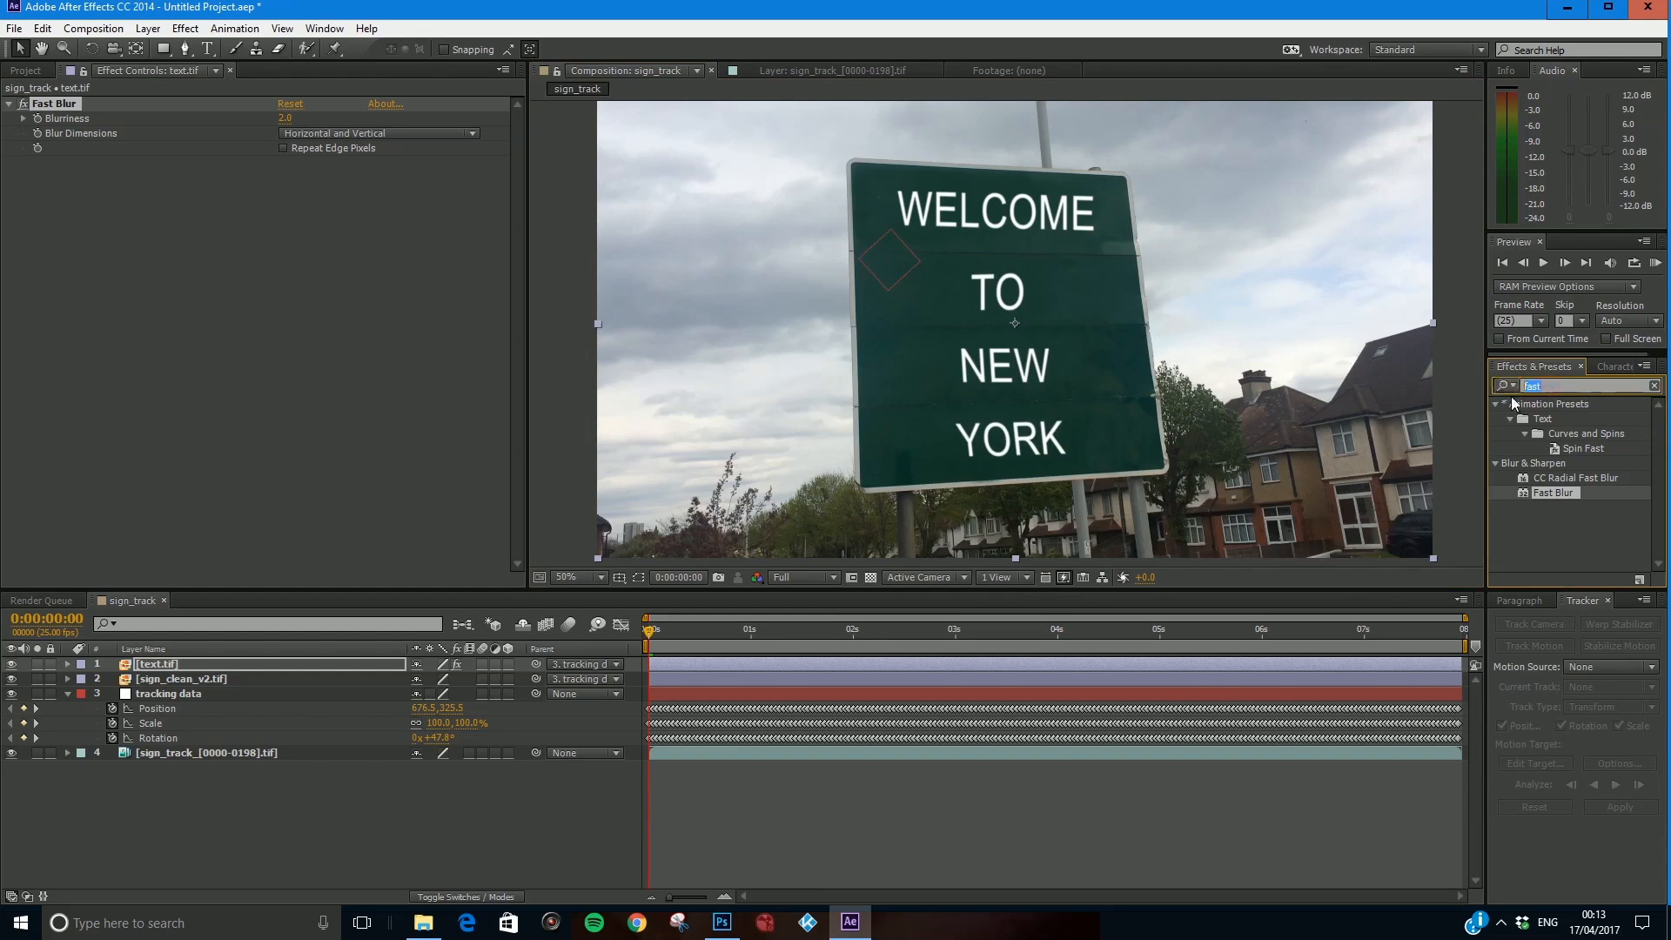
type("level")
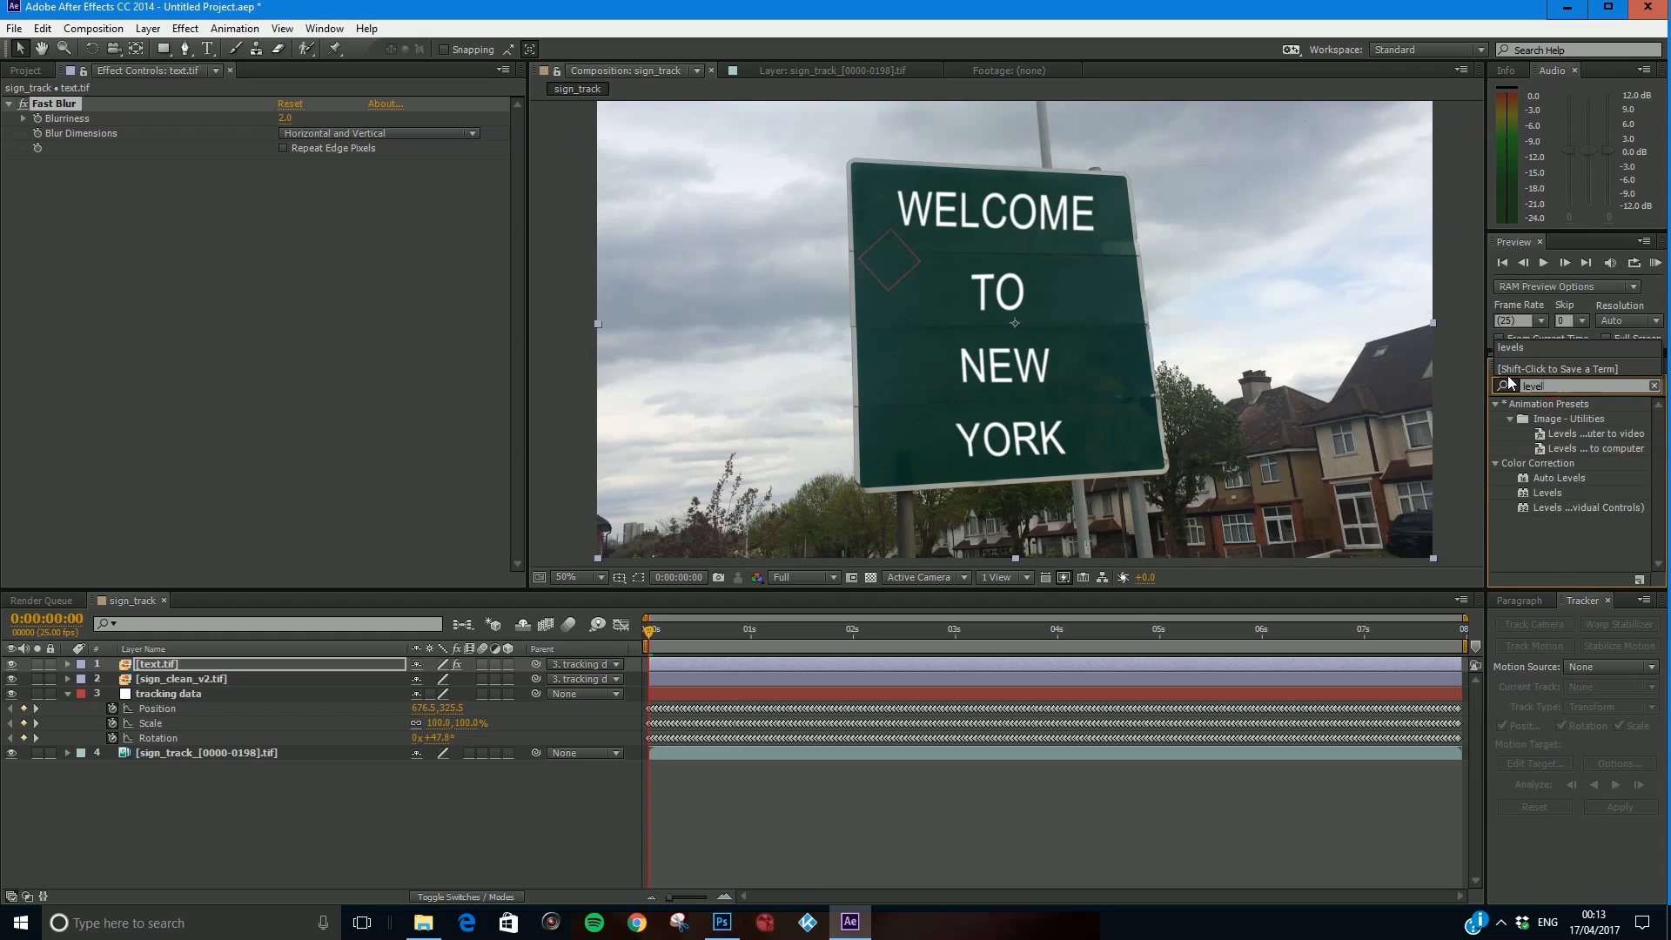
left_click_drag(1556, 497, 849, 663)
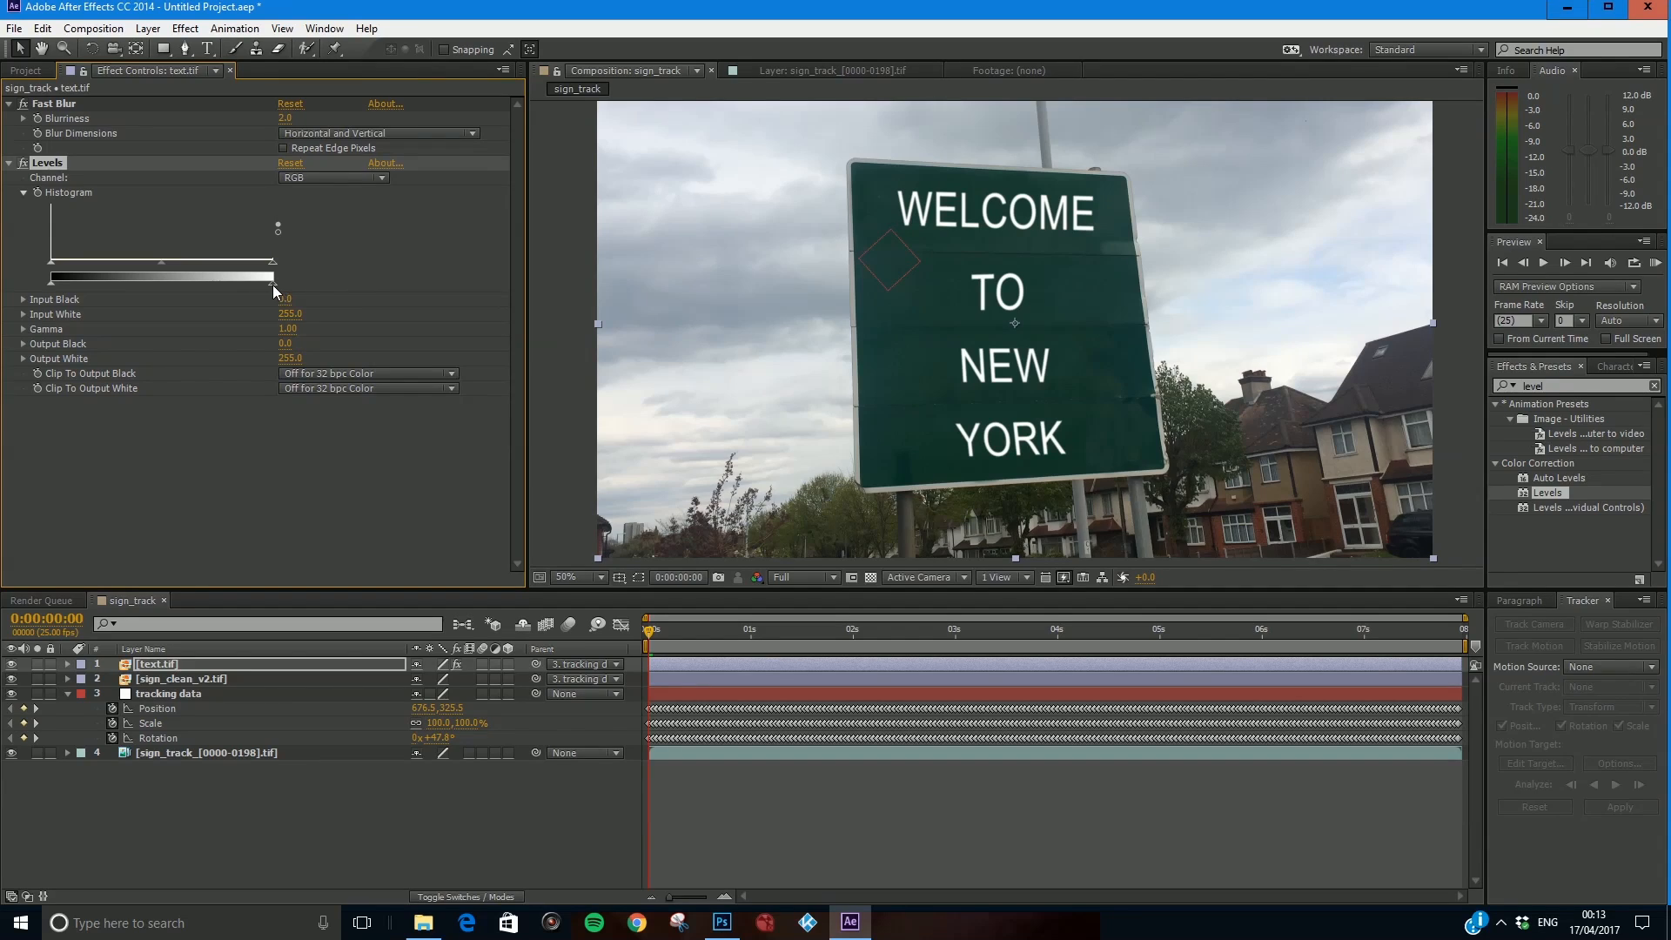
left_click_drag(266, 290, 222, 295)
key("period")
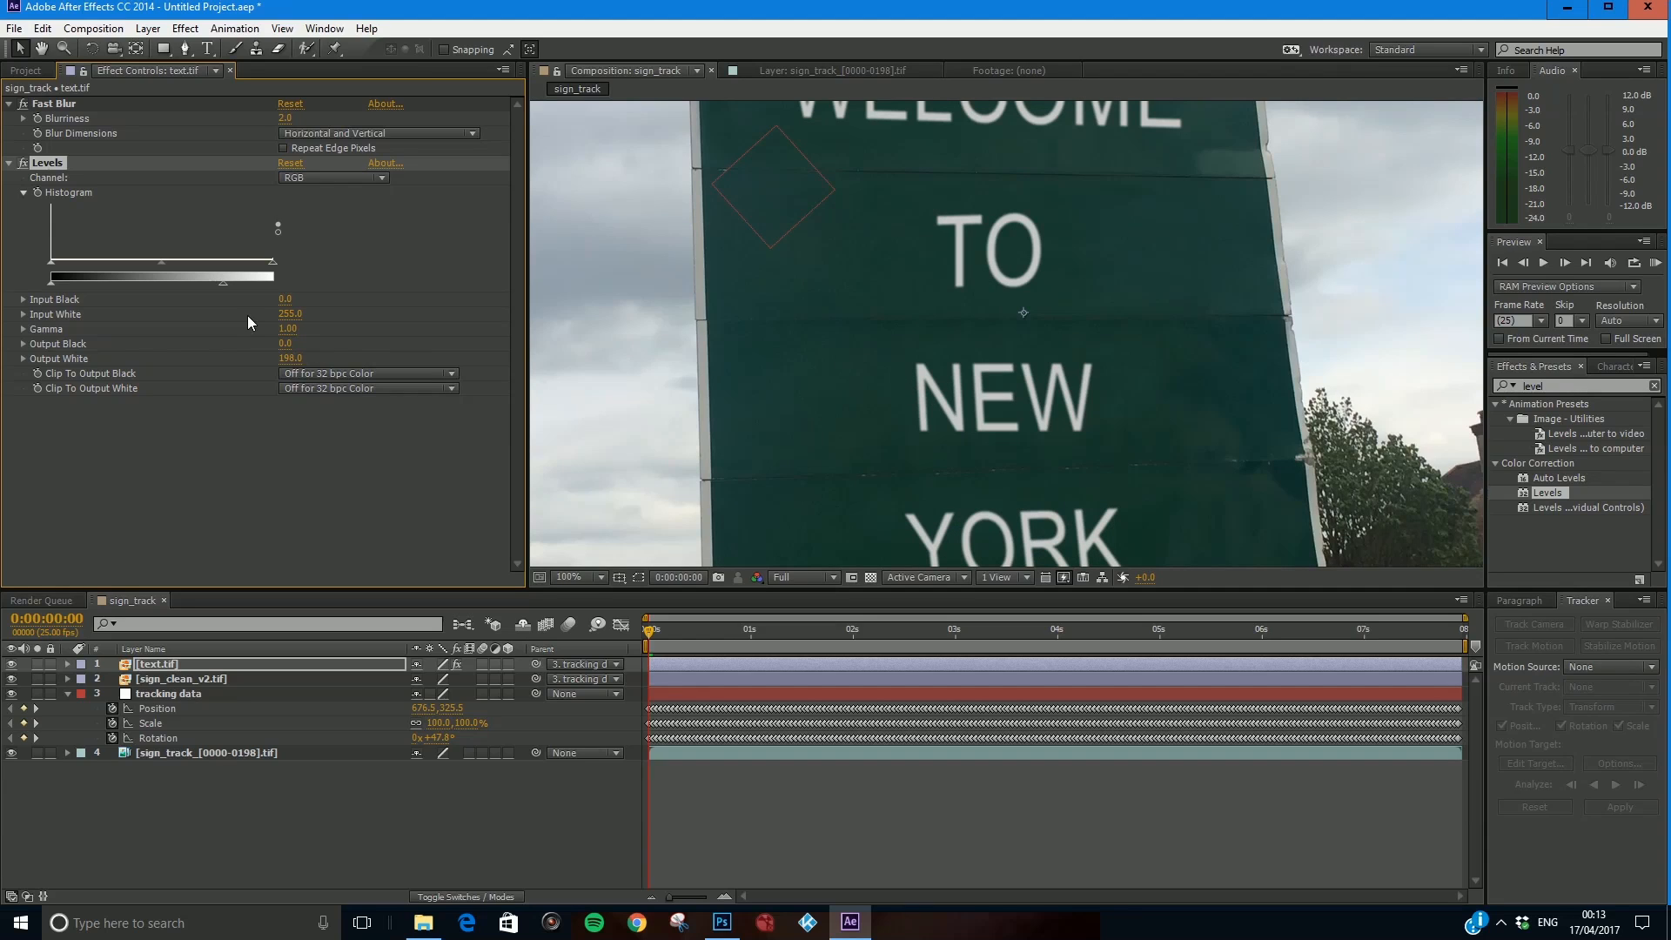
Switch the Levels effect to the Red channel and lower Red Output White to 242.
left_click(318, 178)
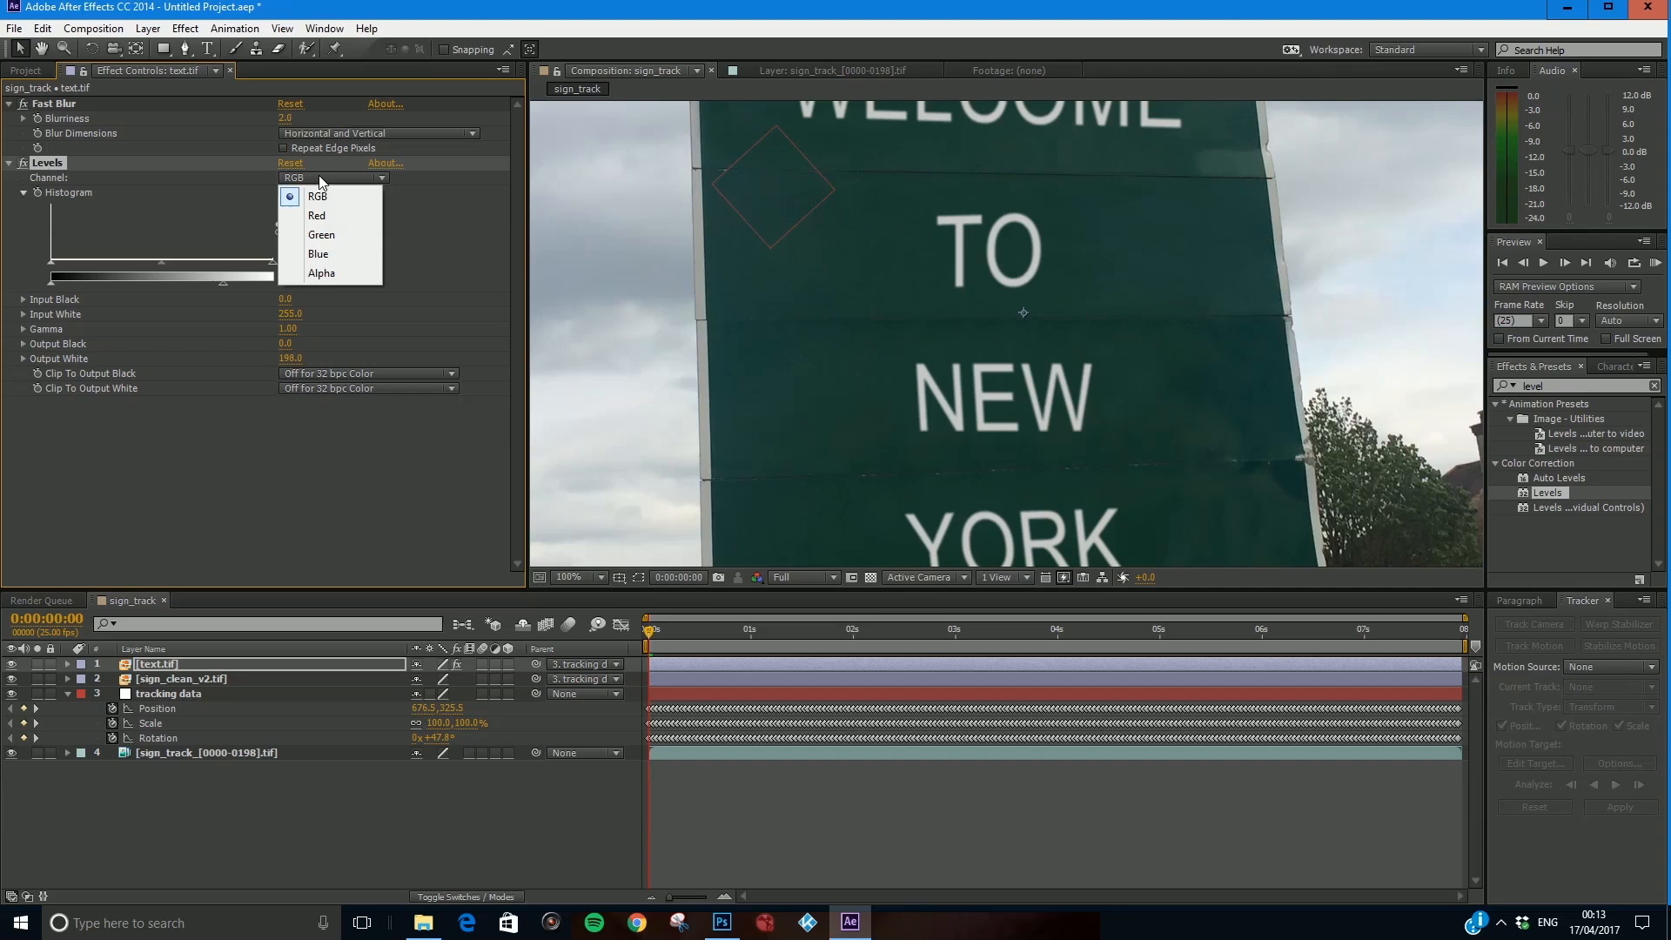
left_click(326, 216)
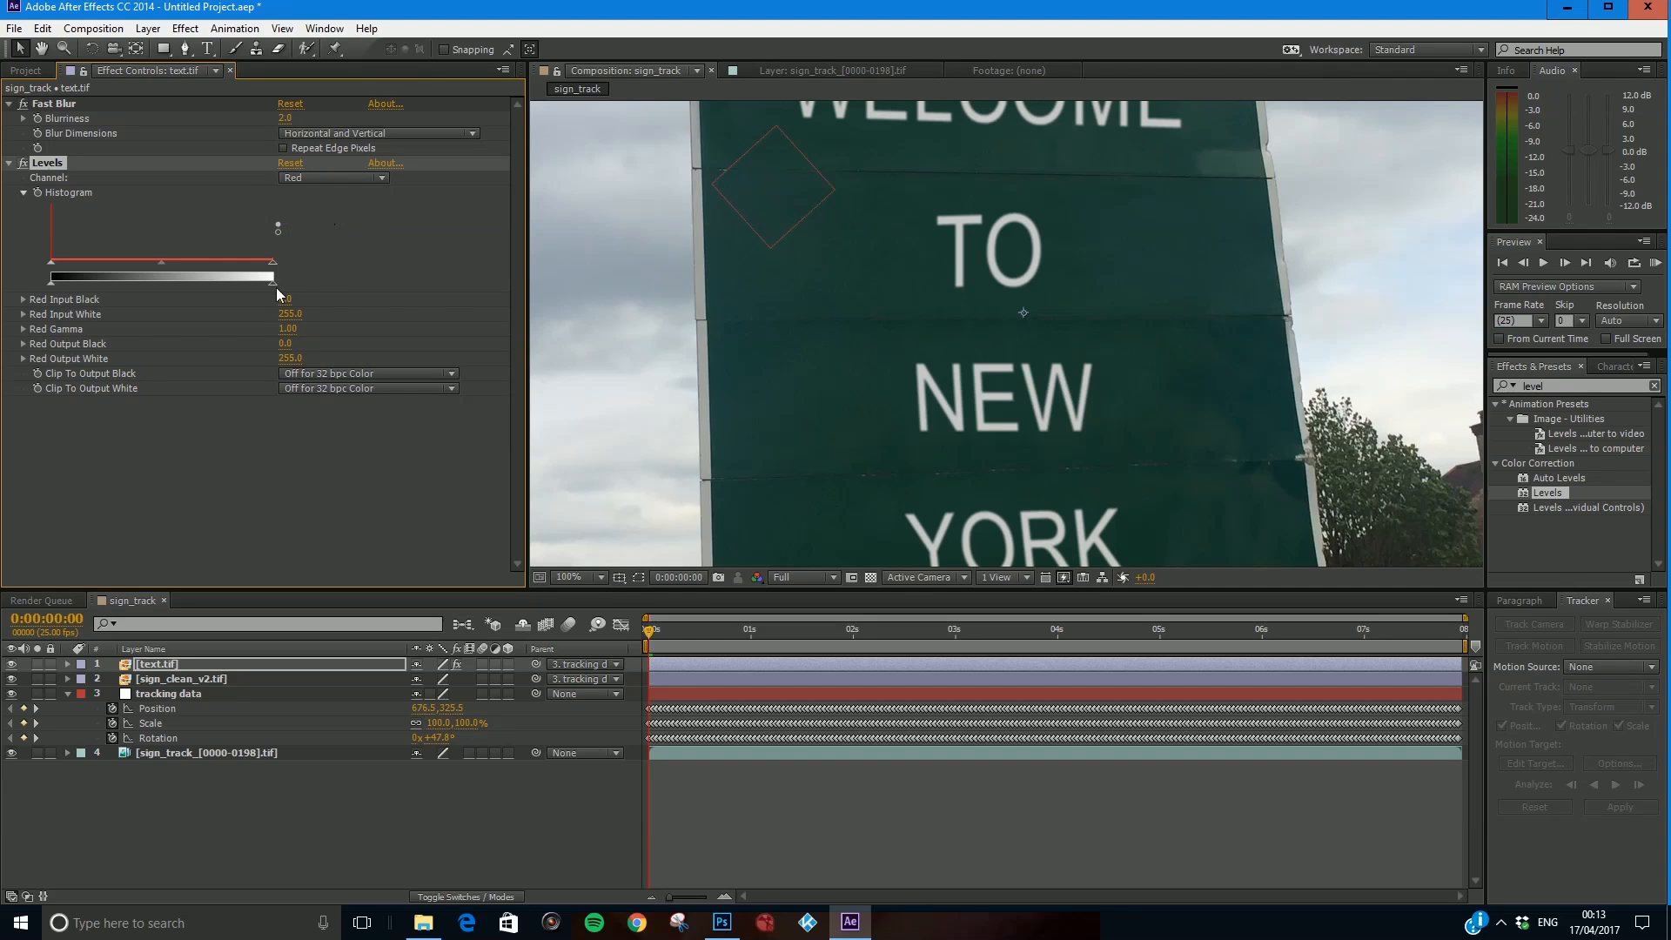
mouse_move(261, 294)
left_mouse_down()
mouse_move(81, 306)
mouse_move(280, 282)
left_mouse_up()
left_click(10, 104)
left_click(9, 104)
Set the Fast Blur blurriness on the text to 1 and collapse the Fast Blur and Levels settings.
left_click(285, 118)
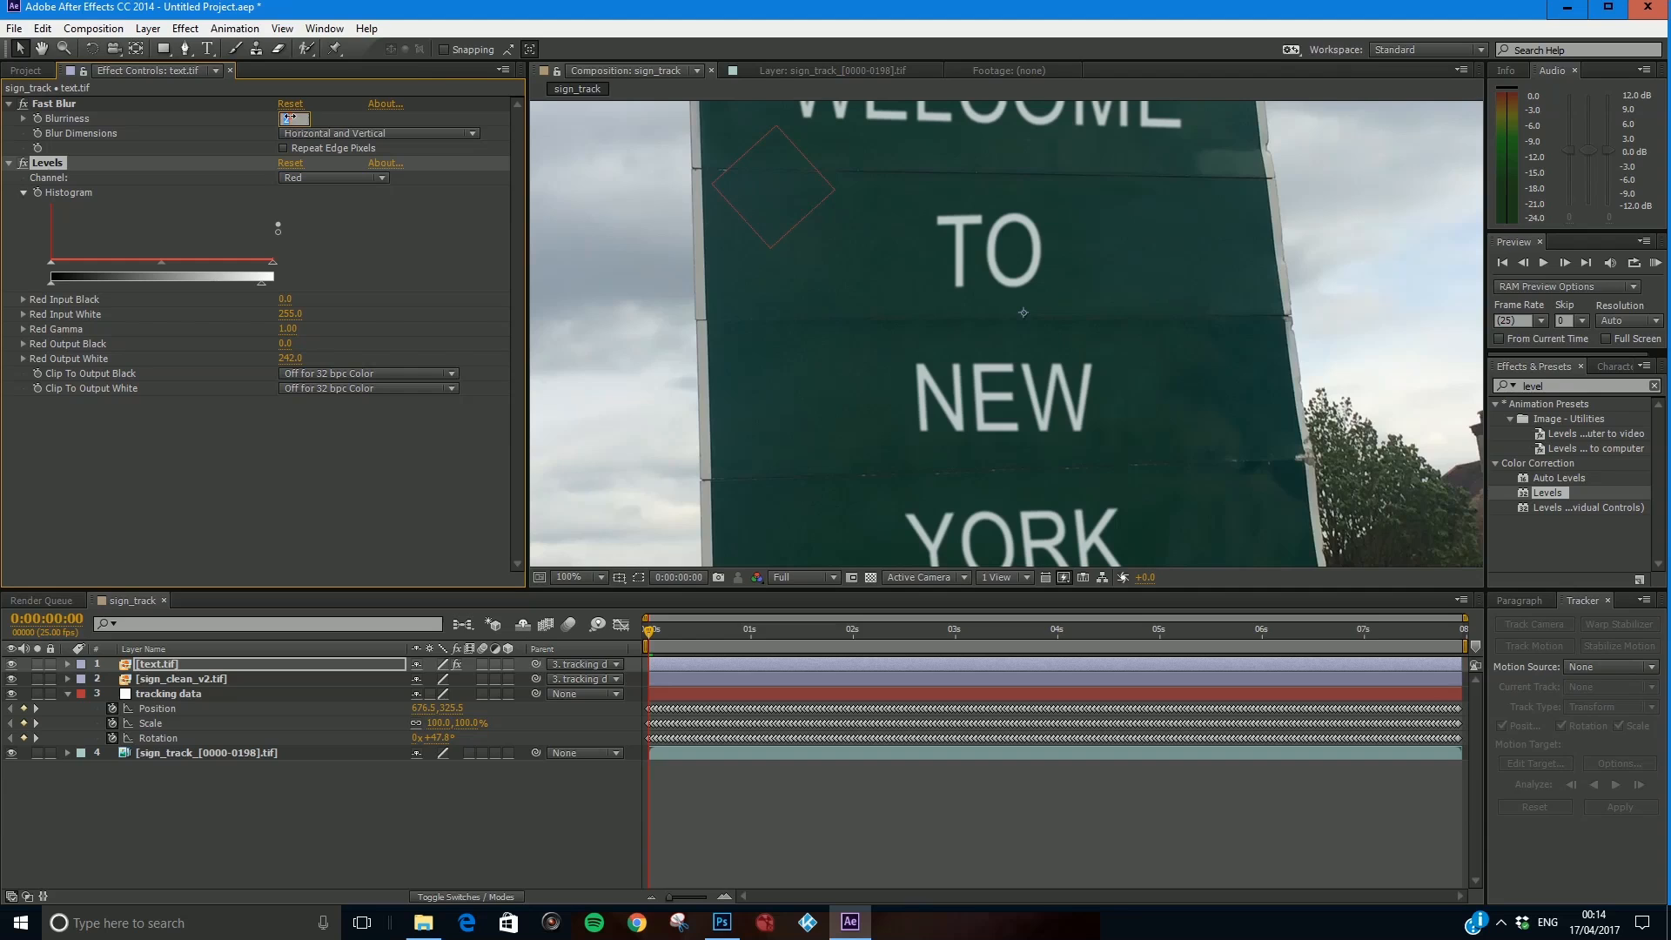
left_click(356, 145)
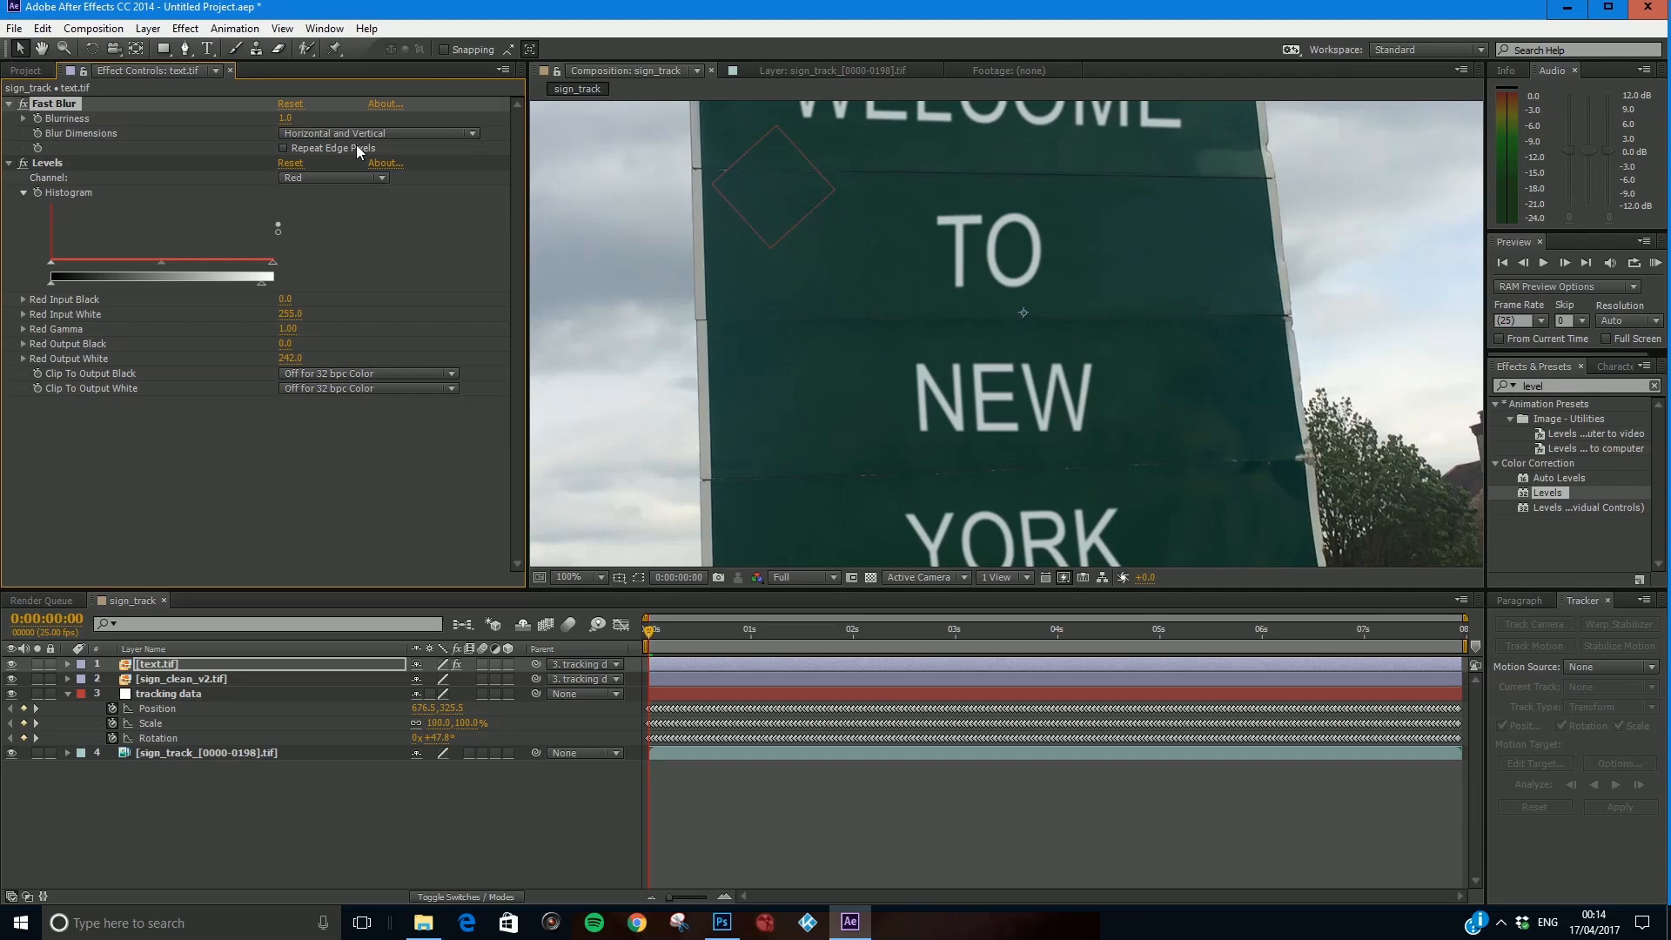
left_click(10, 104)
left_click(9, 118)
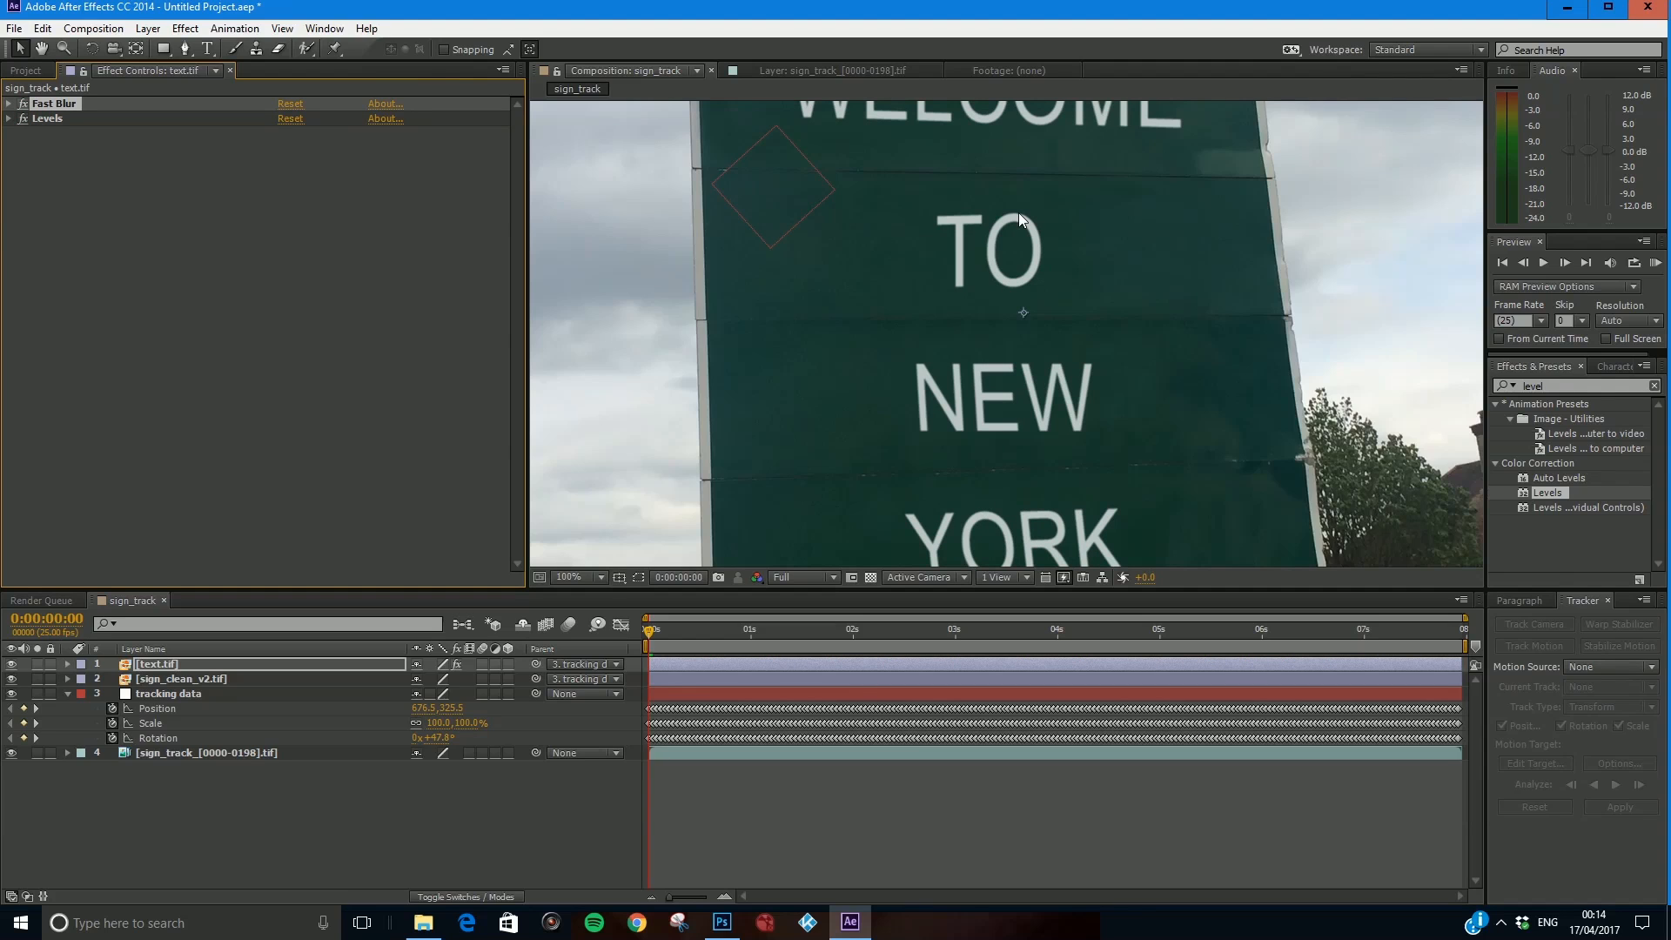
scroll(1016, 322, "down", 2)
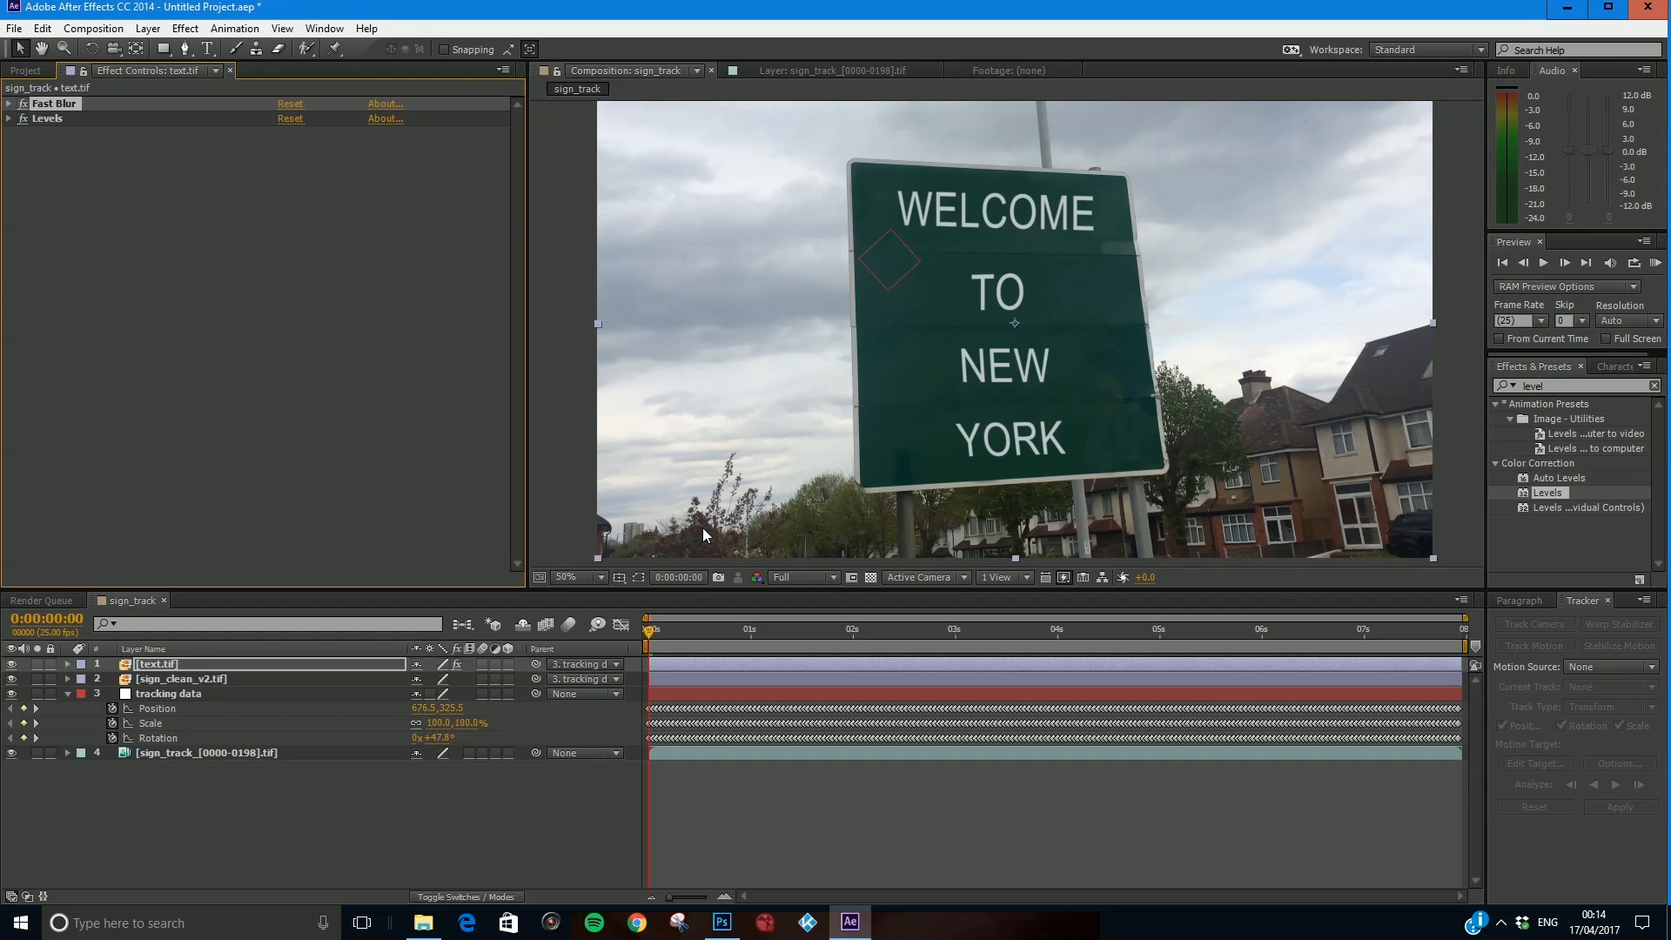
Turn on motion blur for the text.tif and sign_clean_v2.tif layers and enable it for the whole sign_track composition.
left_click(206, 680)
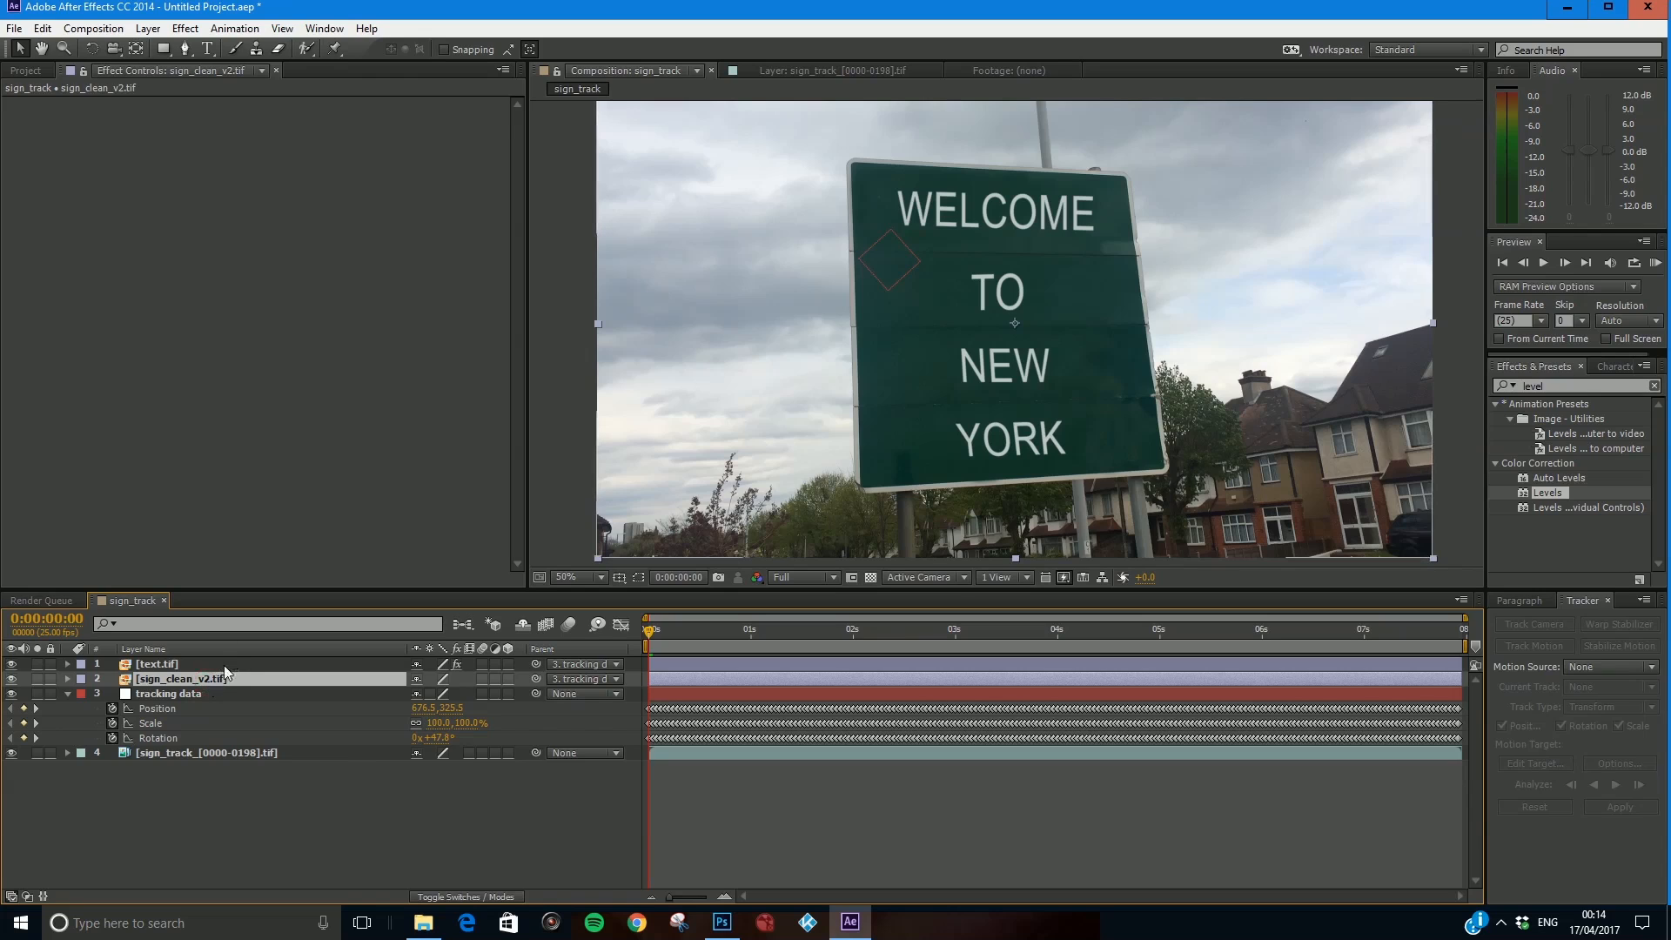
left_click(223, 665)
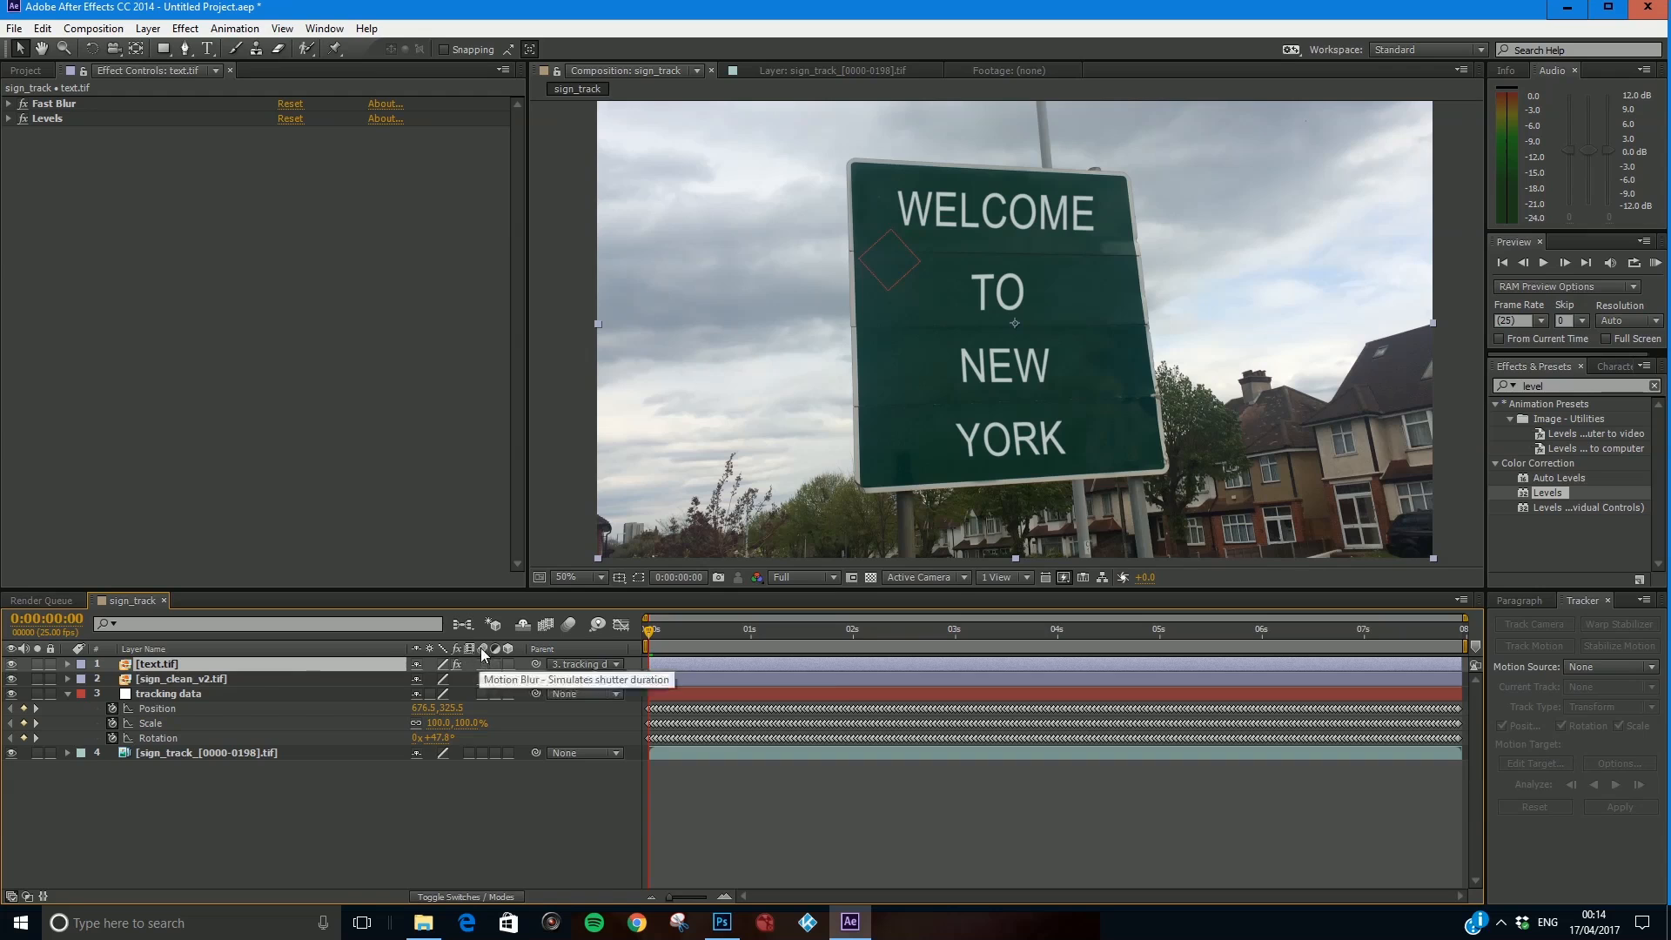
left_click(464, 897)
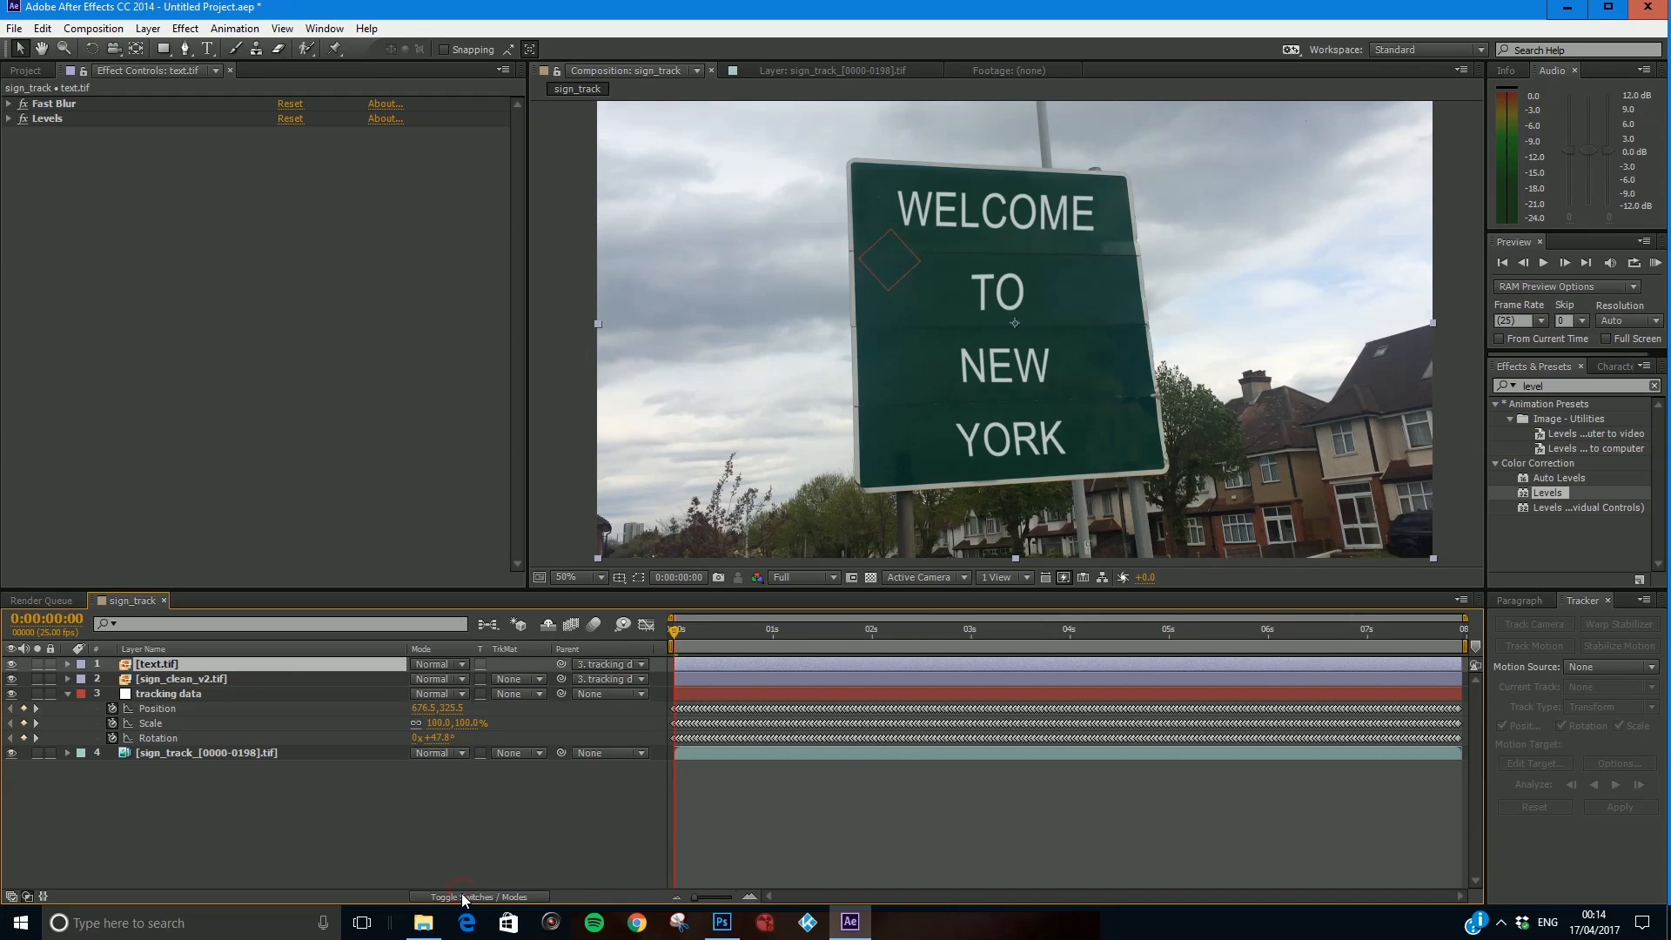
left_click(464, 897)
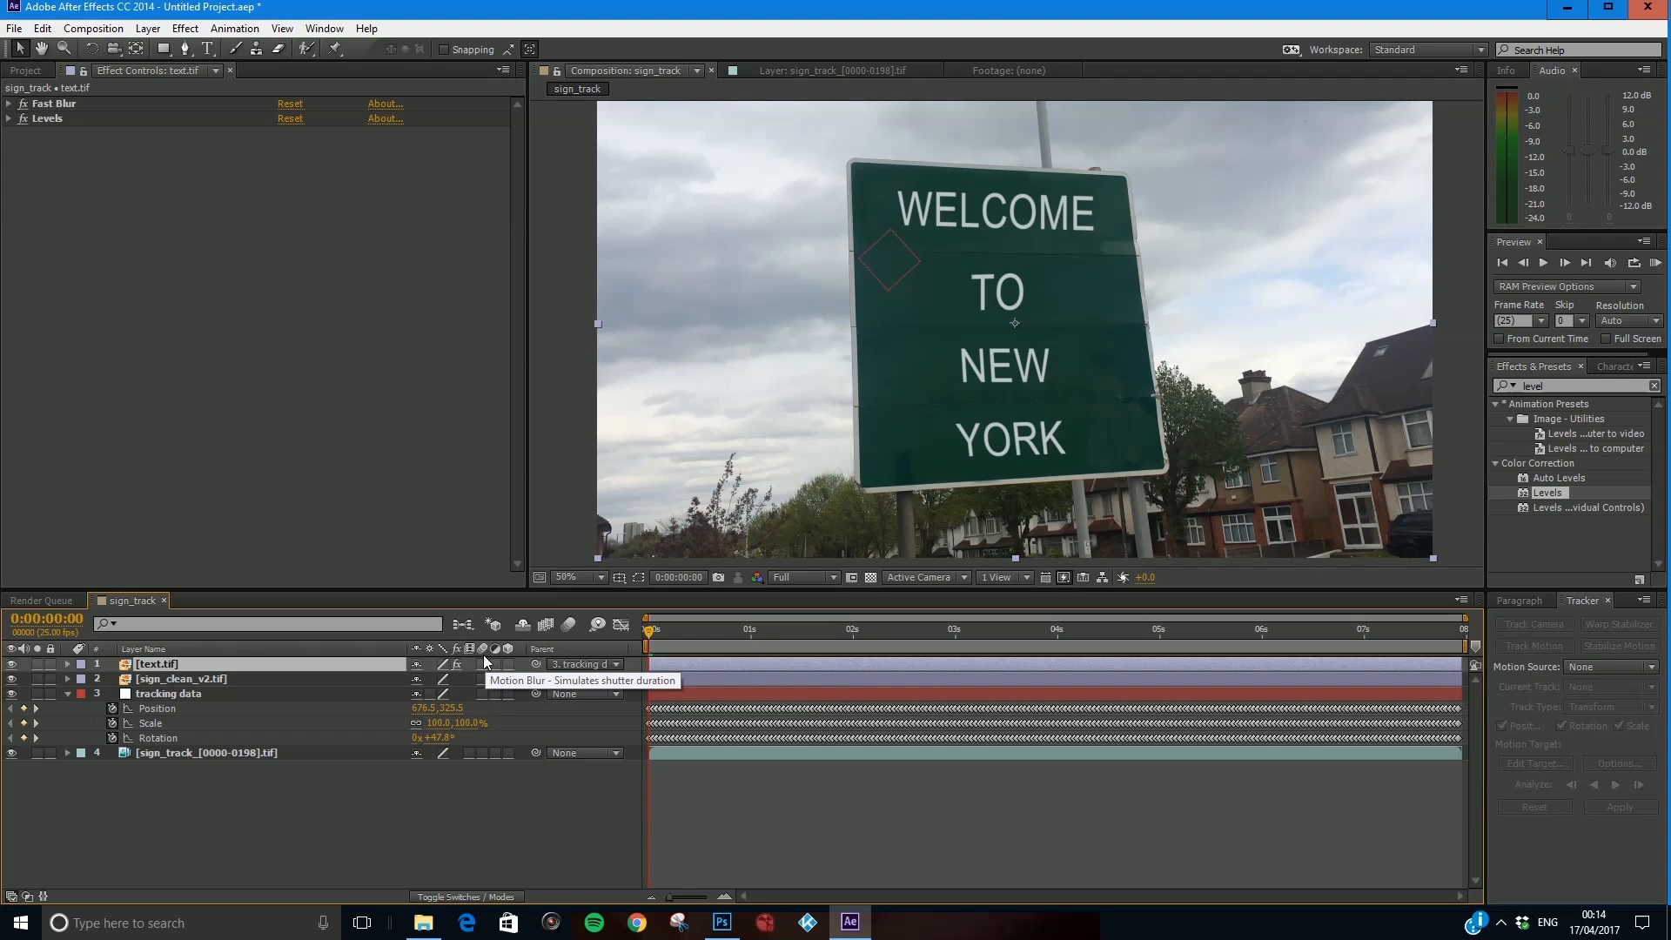
left_click(186, 681)
left_click(183, 667)
left_click(183, 681)
left_click(185, 664)
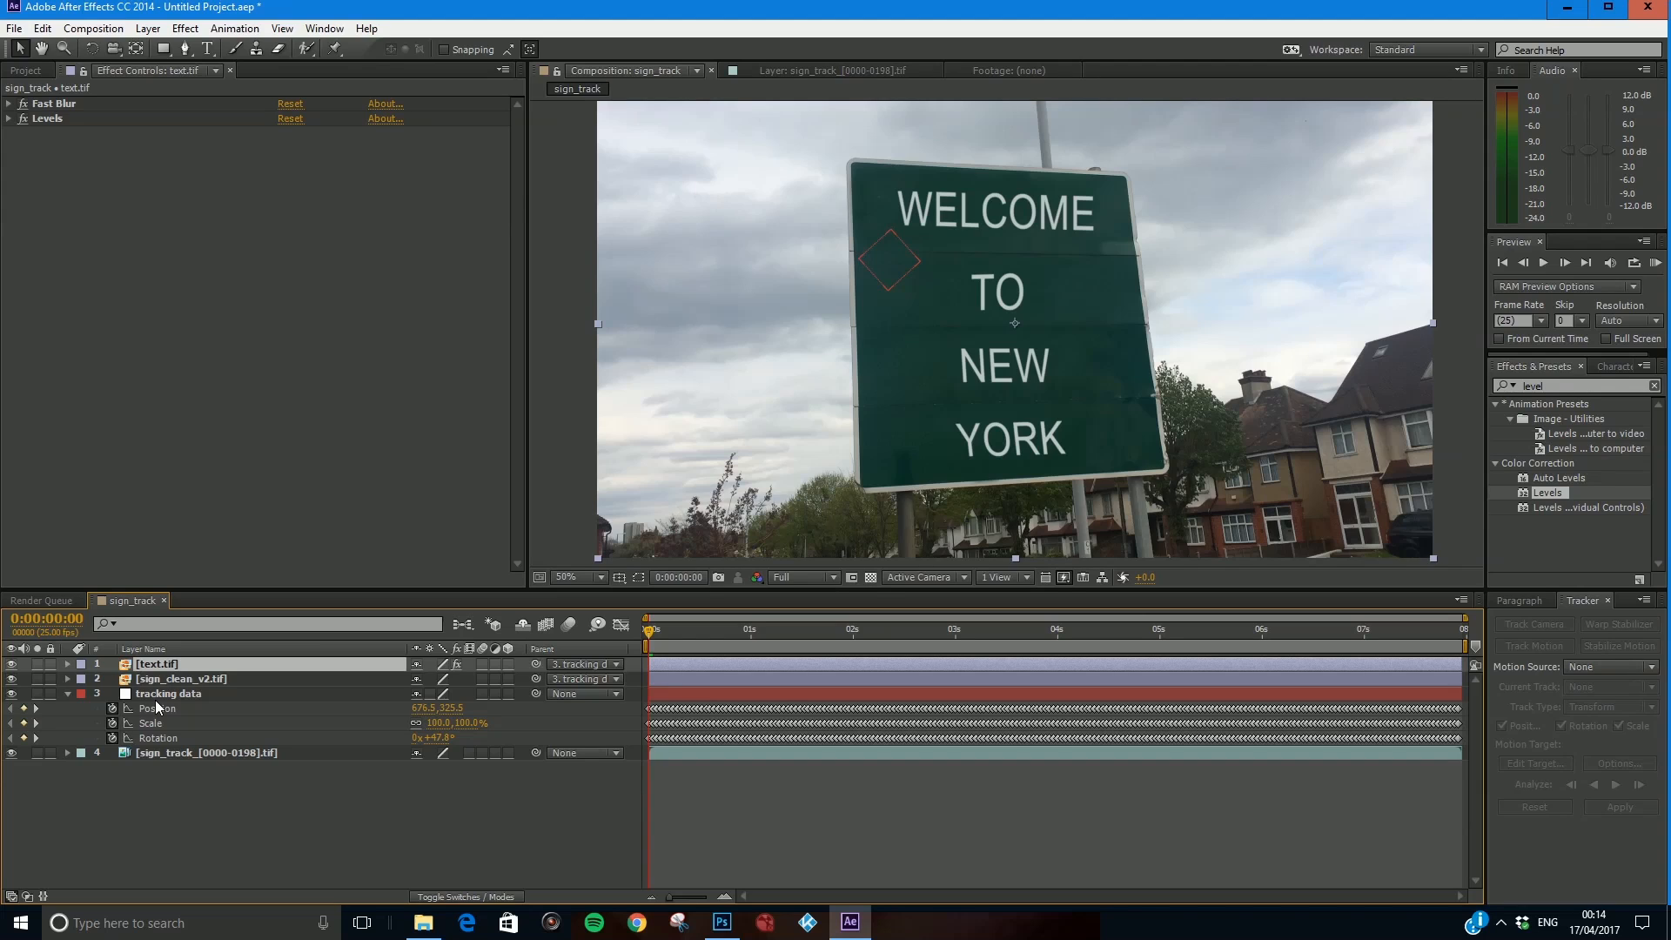
left_click(482, 665)
left_click(569, 625)
Render and play back a RAM preview of the composition to check how the new text follows the sign.
left_click(1655, 262)
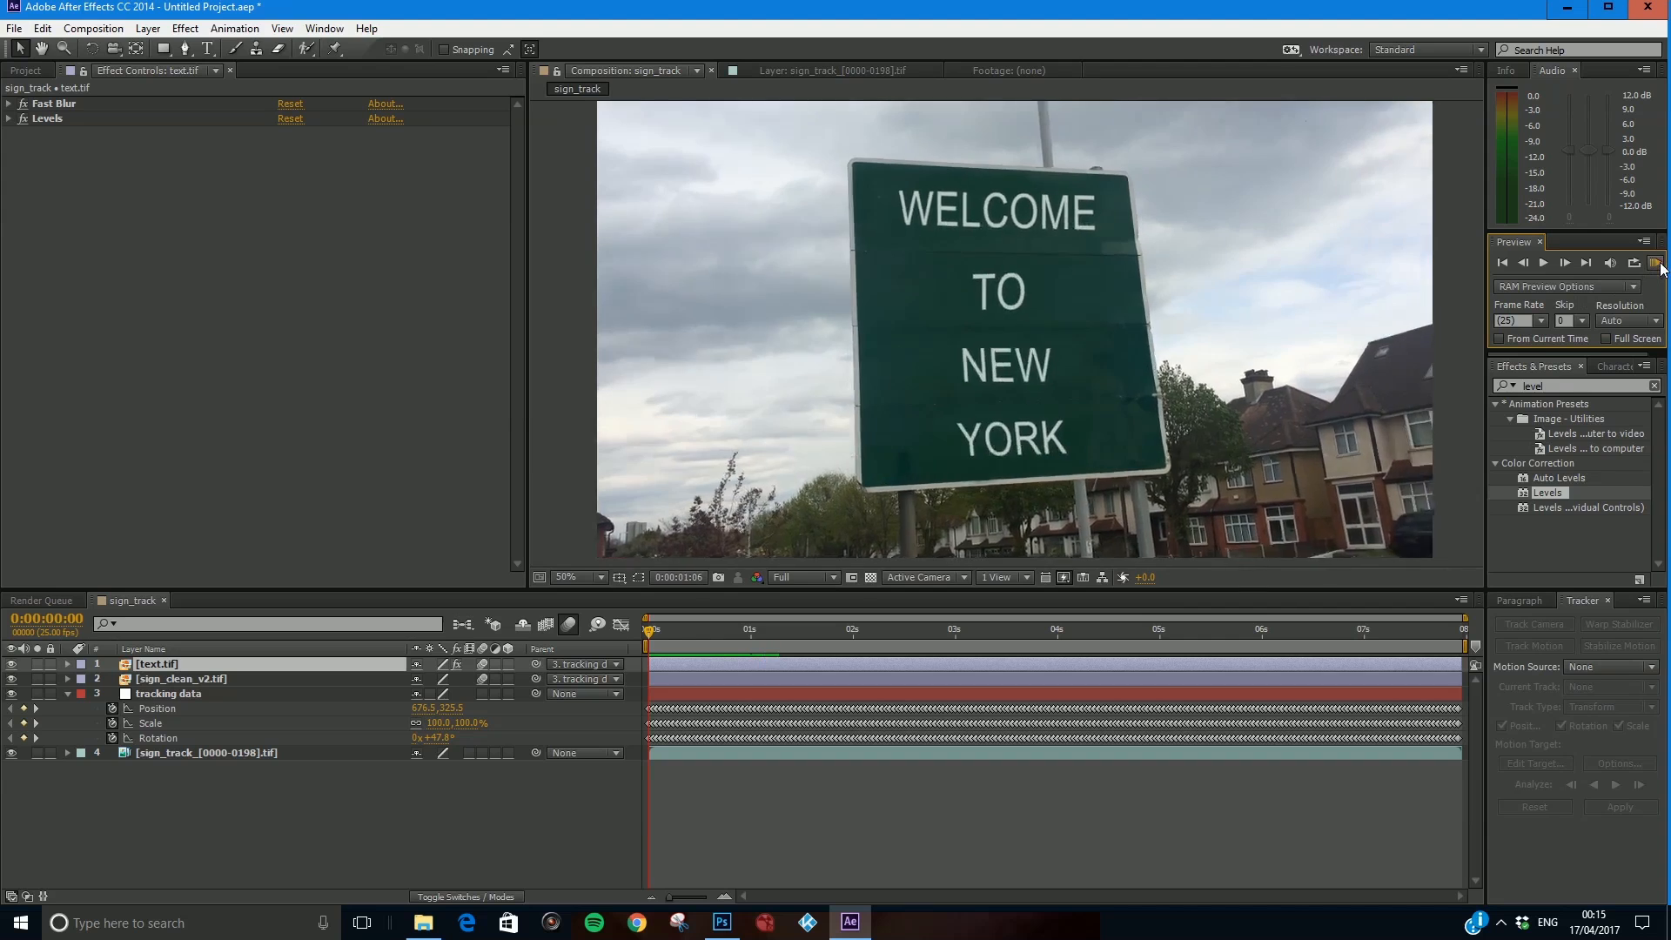
key("space")
left_click(1500, 922)
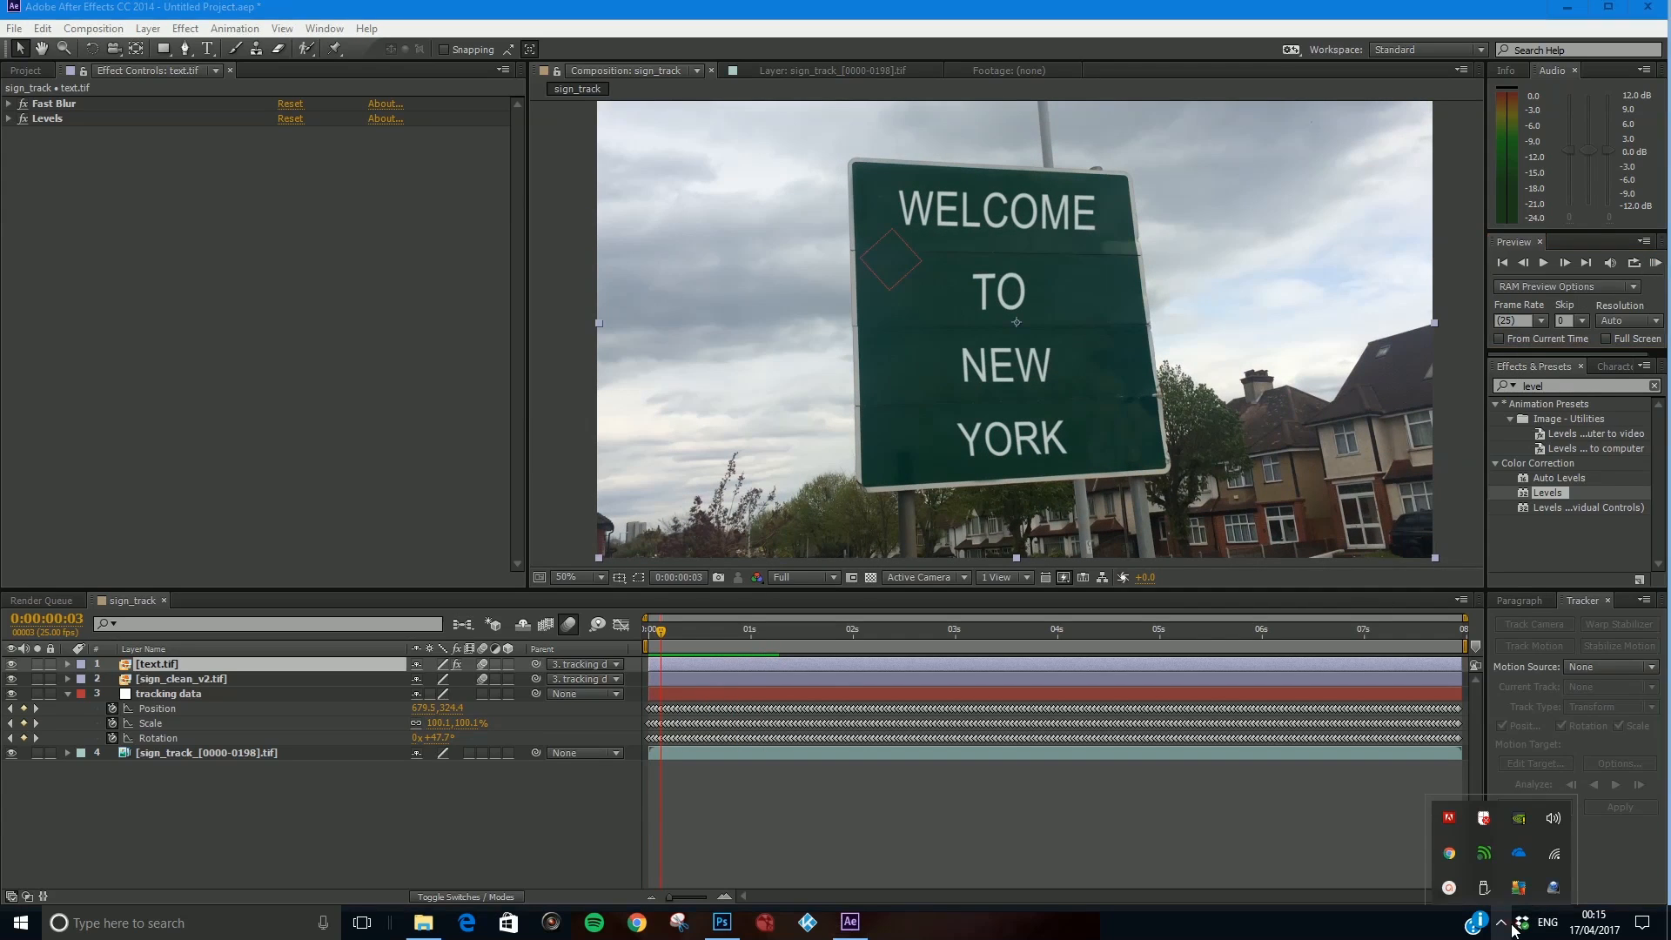
left_click(1556, 851)
left_click(1565, 877)
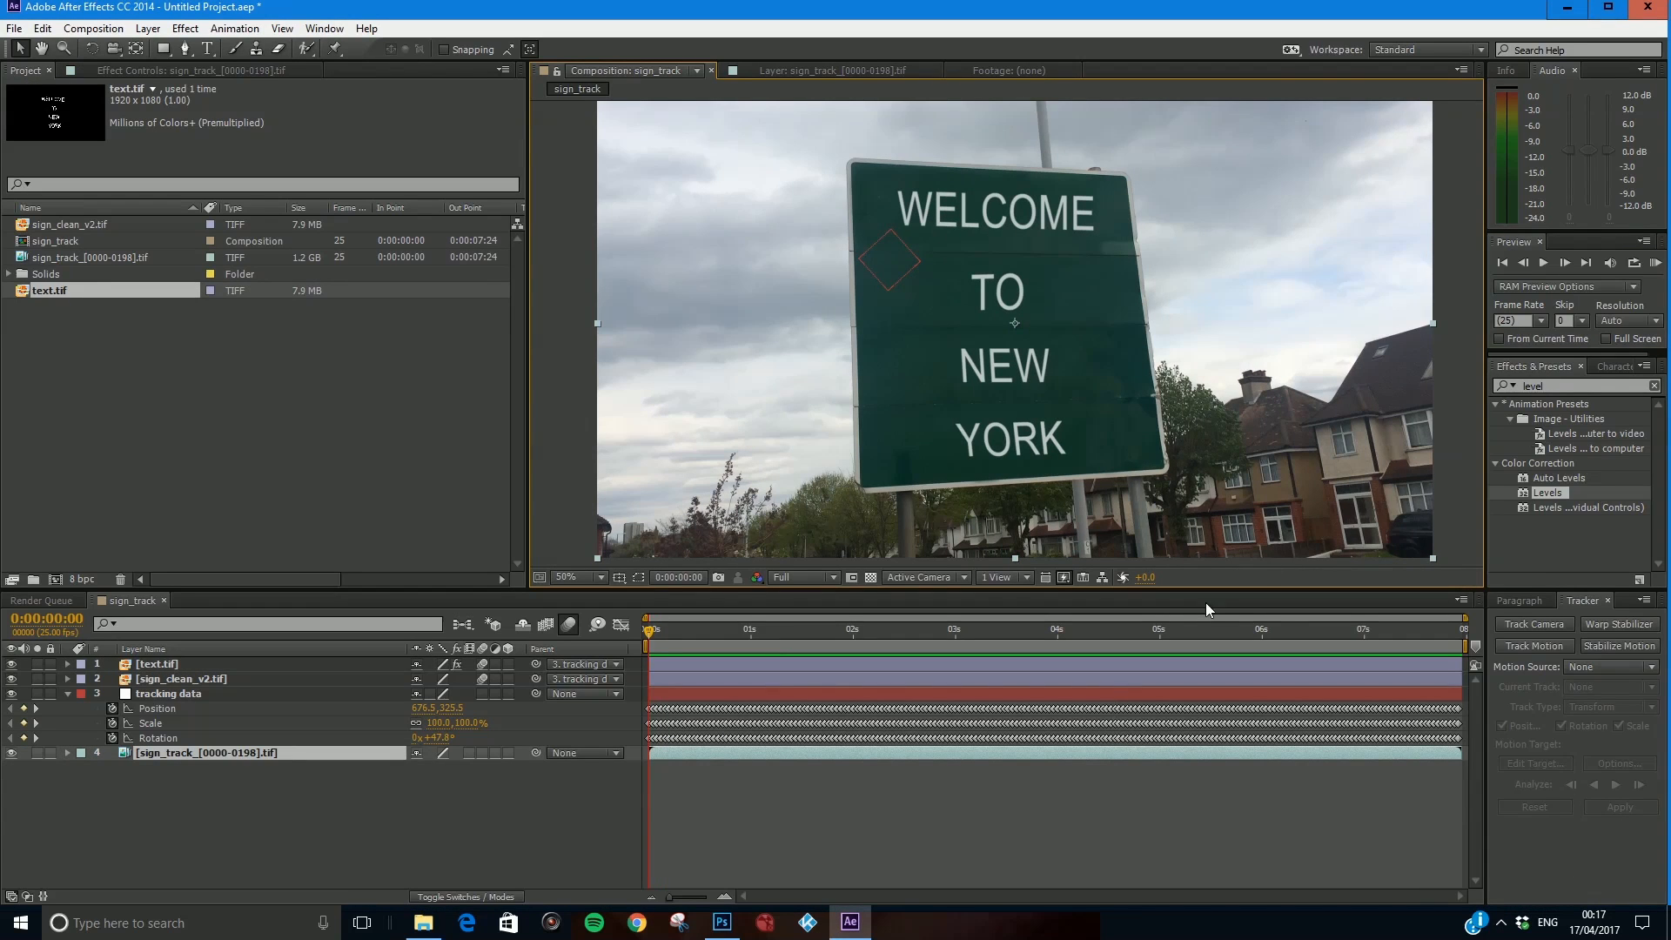
left_click(1552, 259)
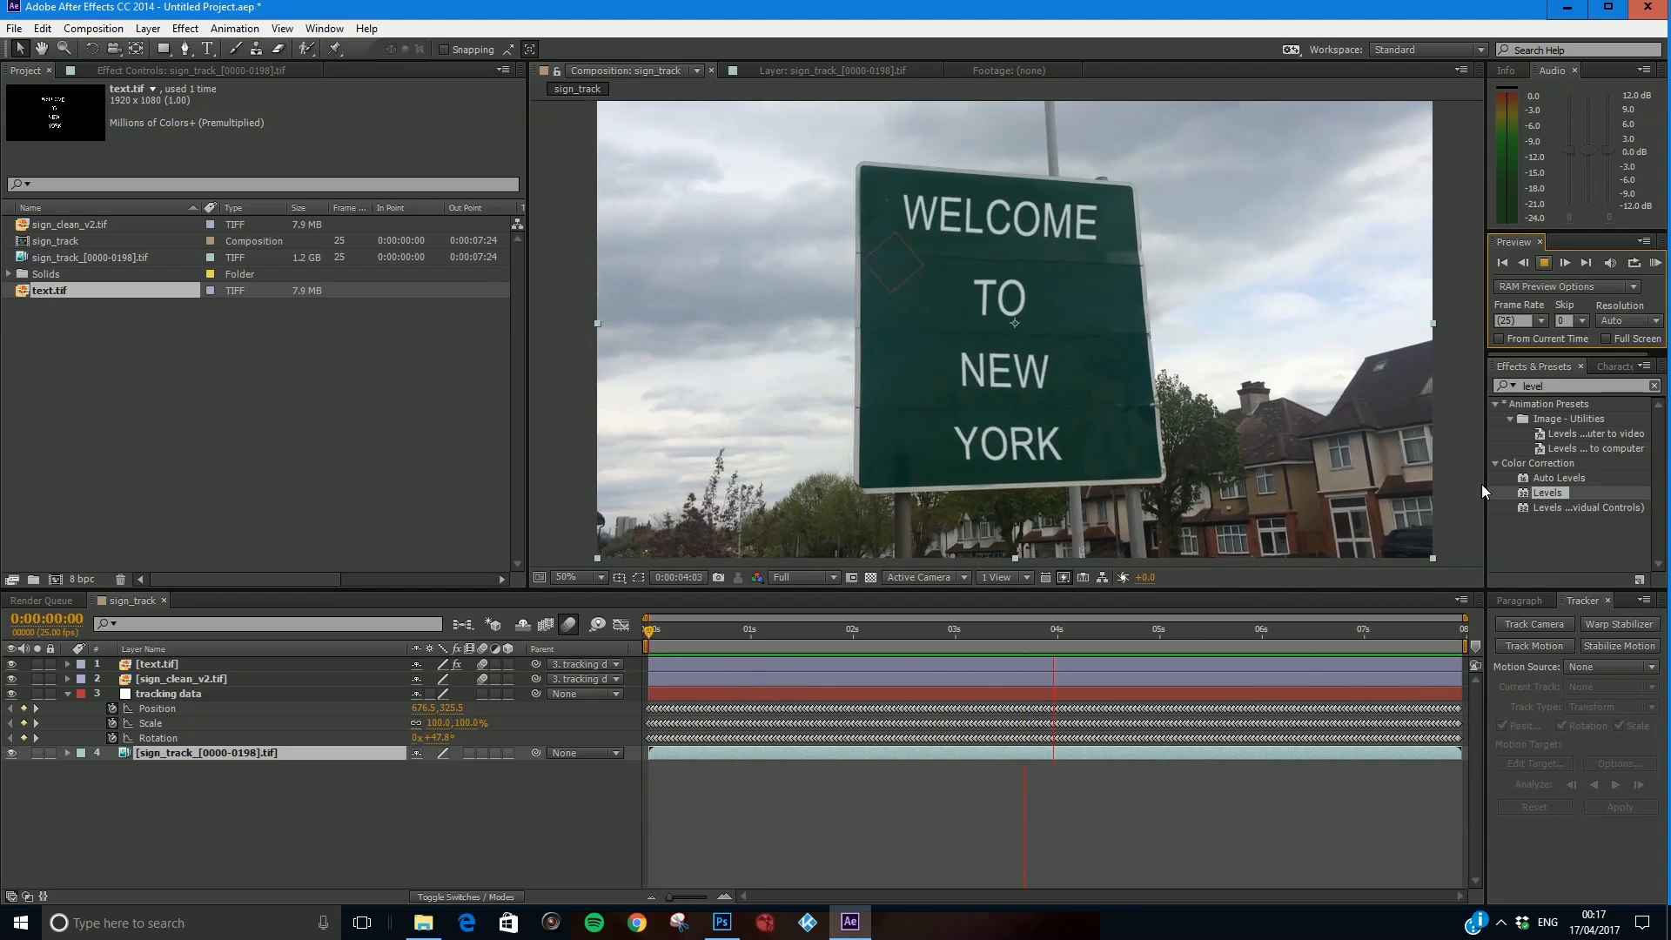
left_click_drag(854, 635, 635, 669)
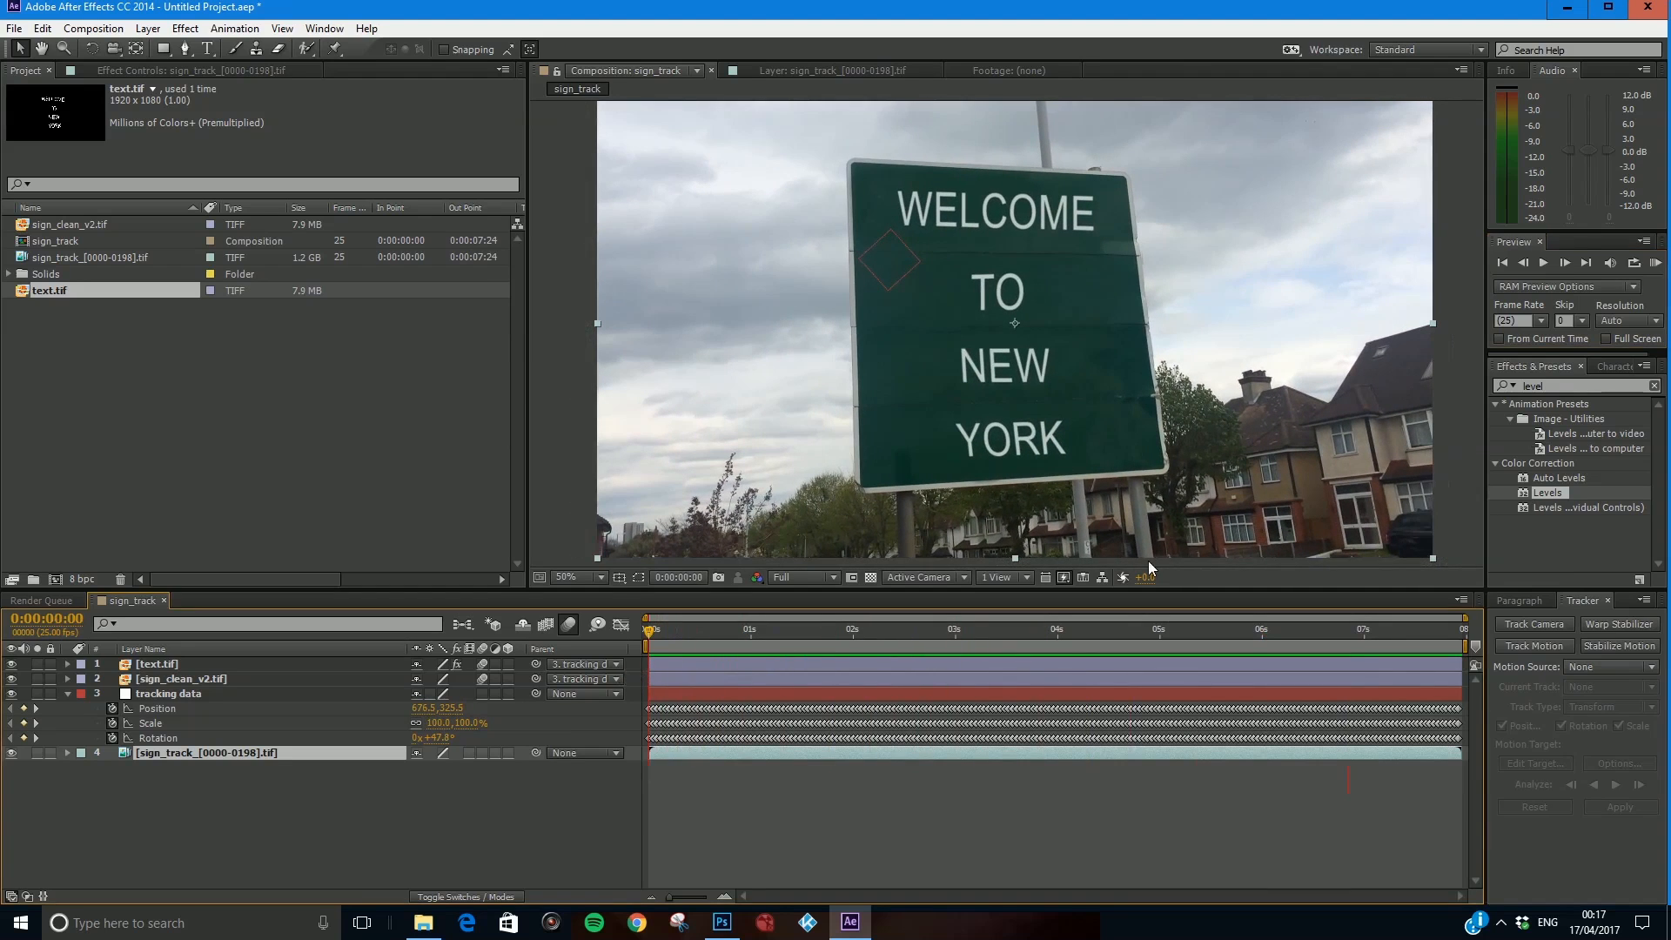
left_click(1543, 263)
left_click(1546, 264)
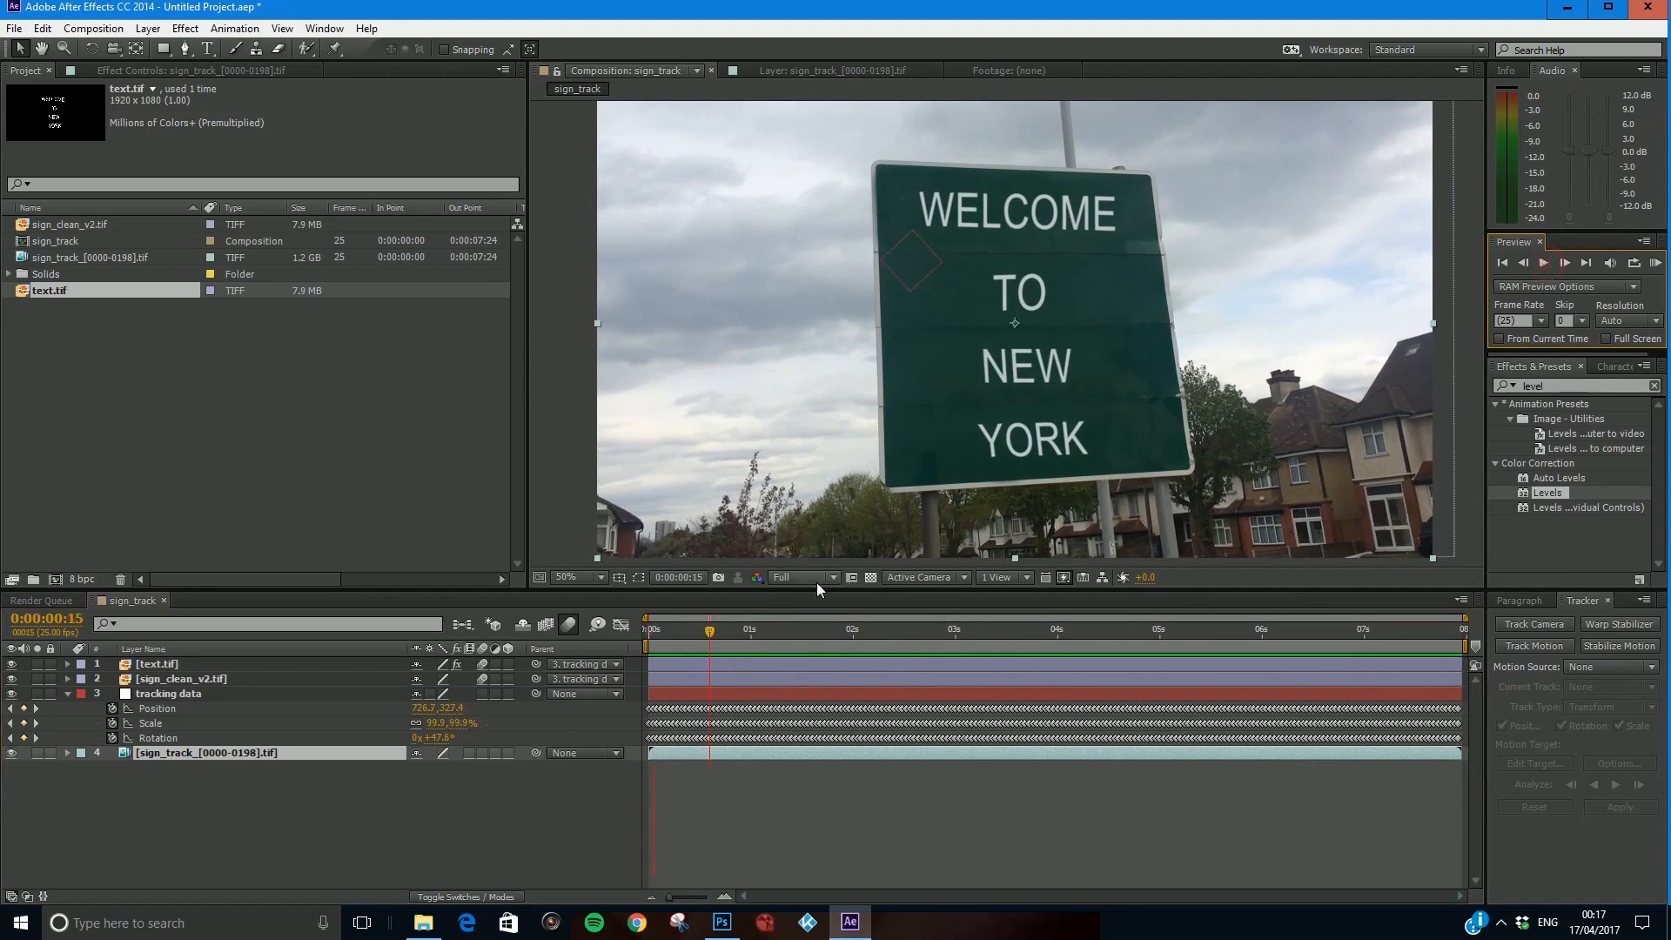
Preview a work area ending at 0:00:00:15, and restore the work area to the full composition length.
key("n")
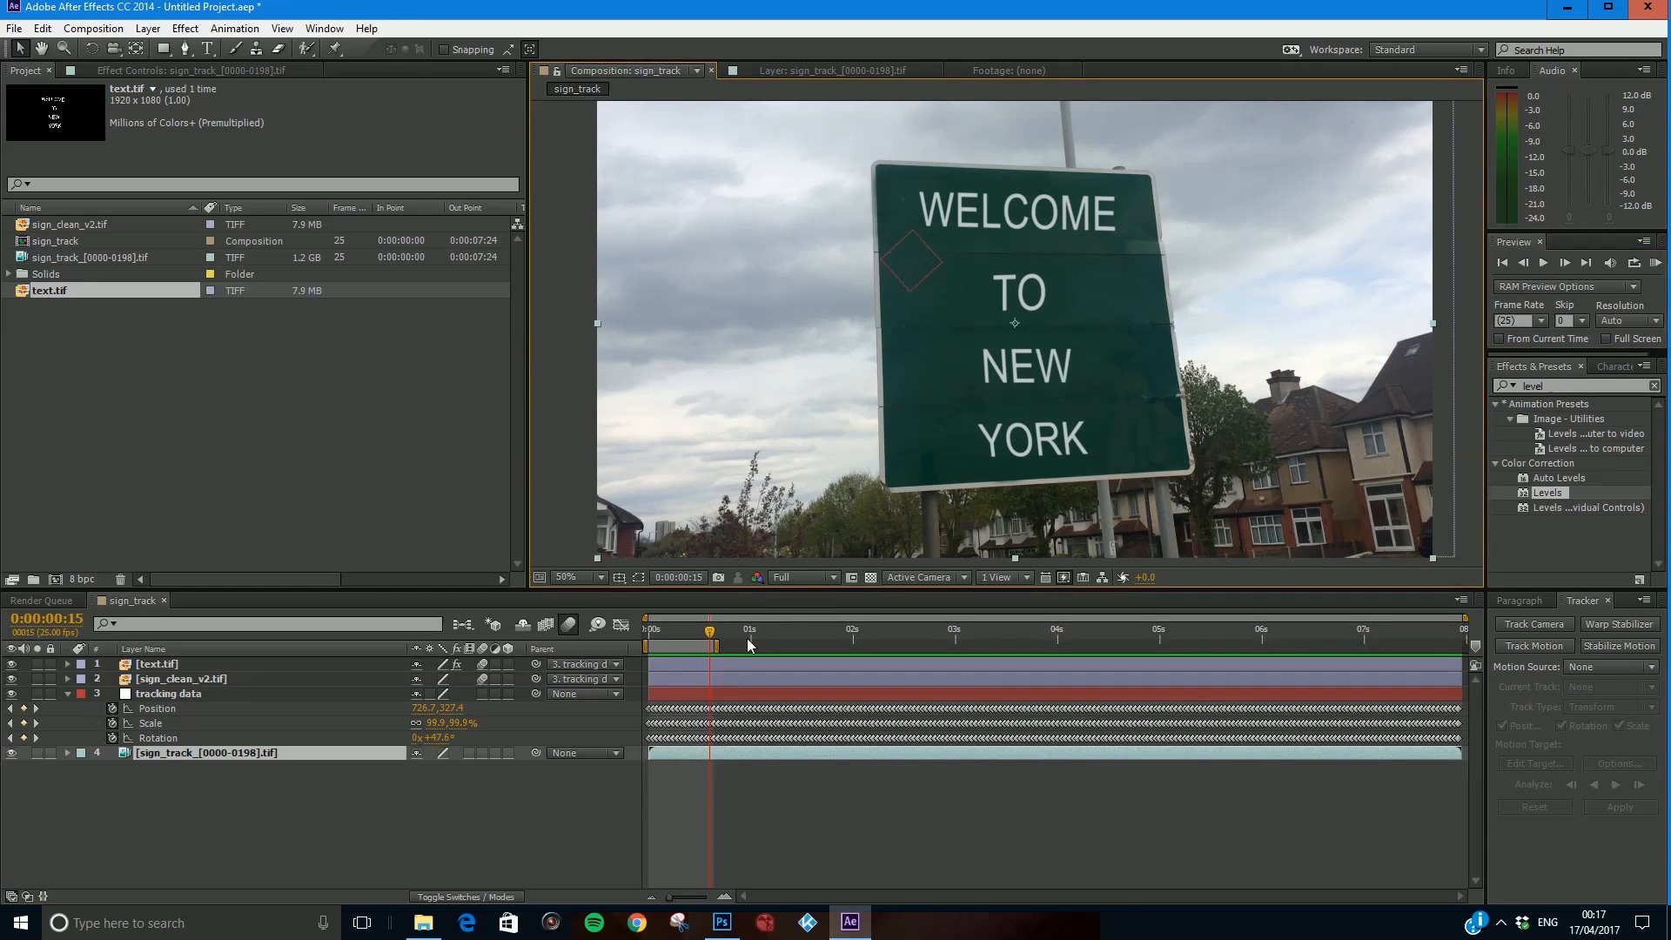
left_click(1541, 264)
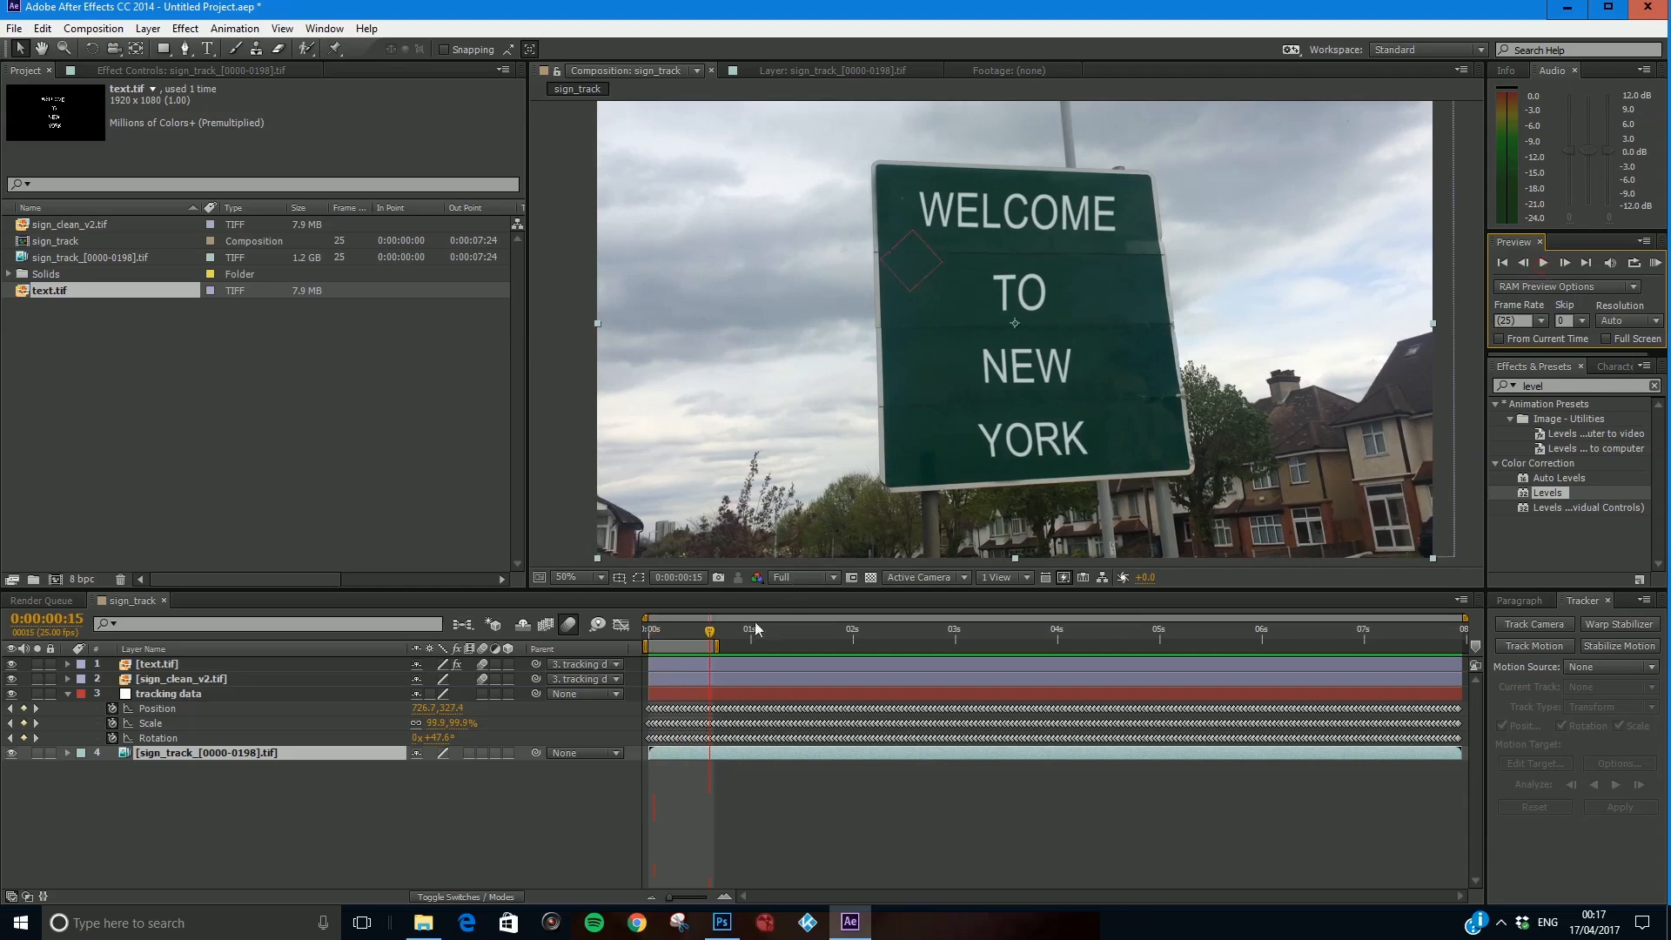
left_click(694, 638)
mouse_move(693, 638)
left_mouse_down()
mouse_move(677, 640)
mouse_move(1464, 644)
left_mouse_up()
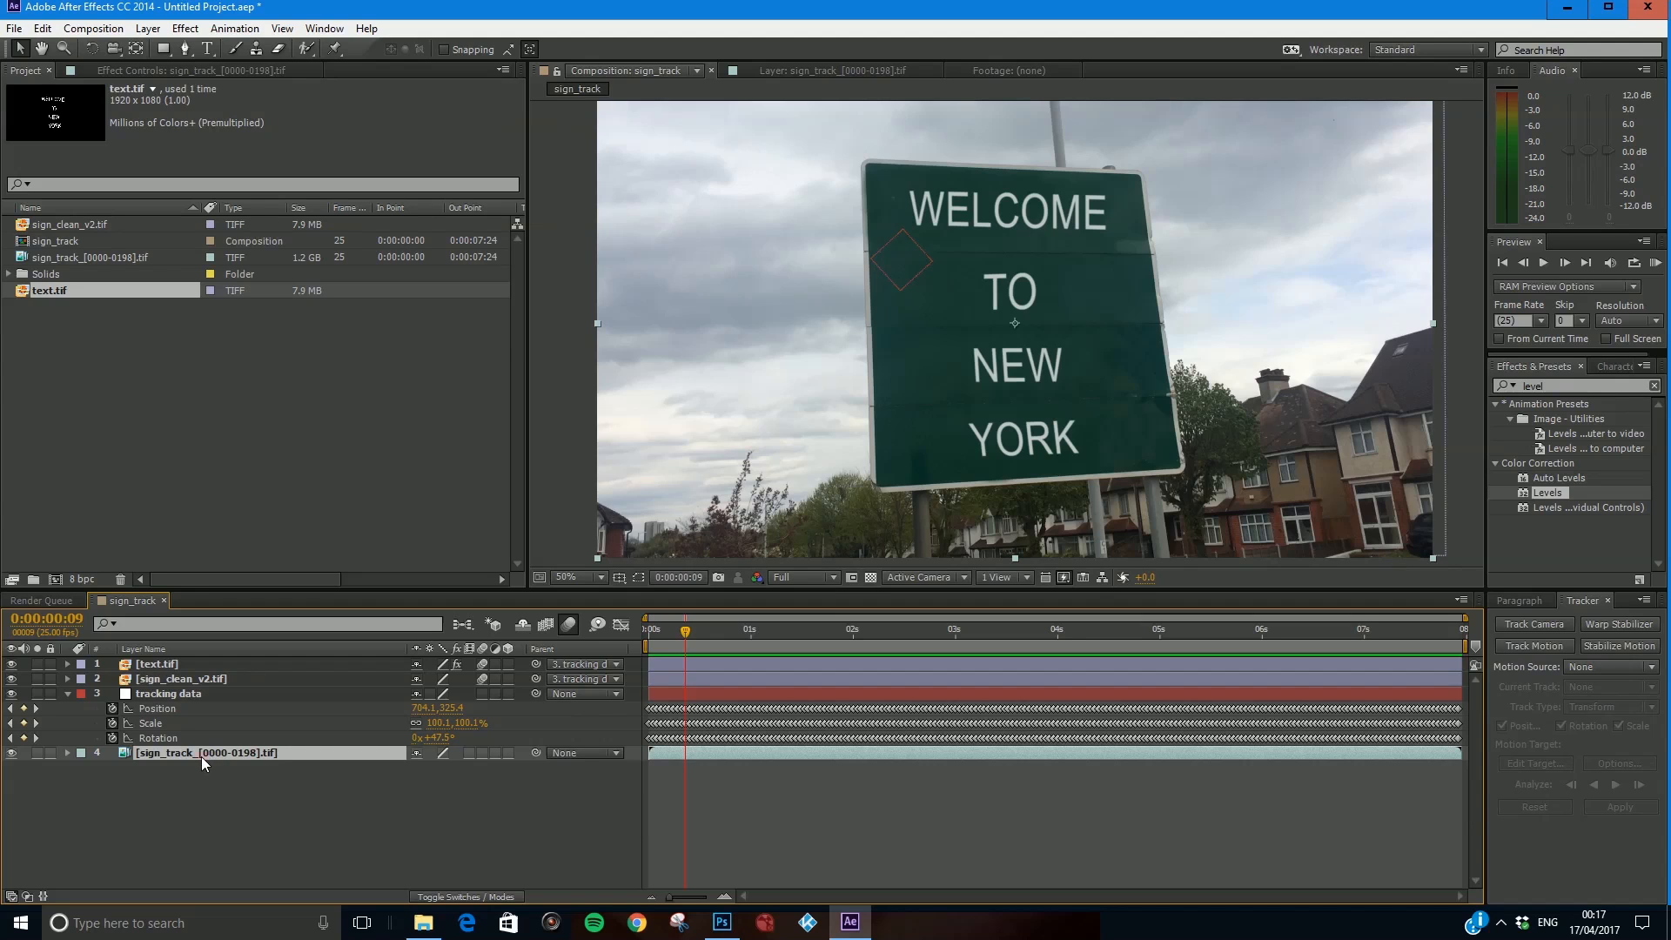
Open the sign_track_[0000-0198].tif footage in its layer view and inspect Track Point 2 on the (A232) text at 400%.
left_click(807, 70)
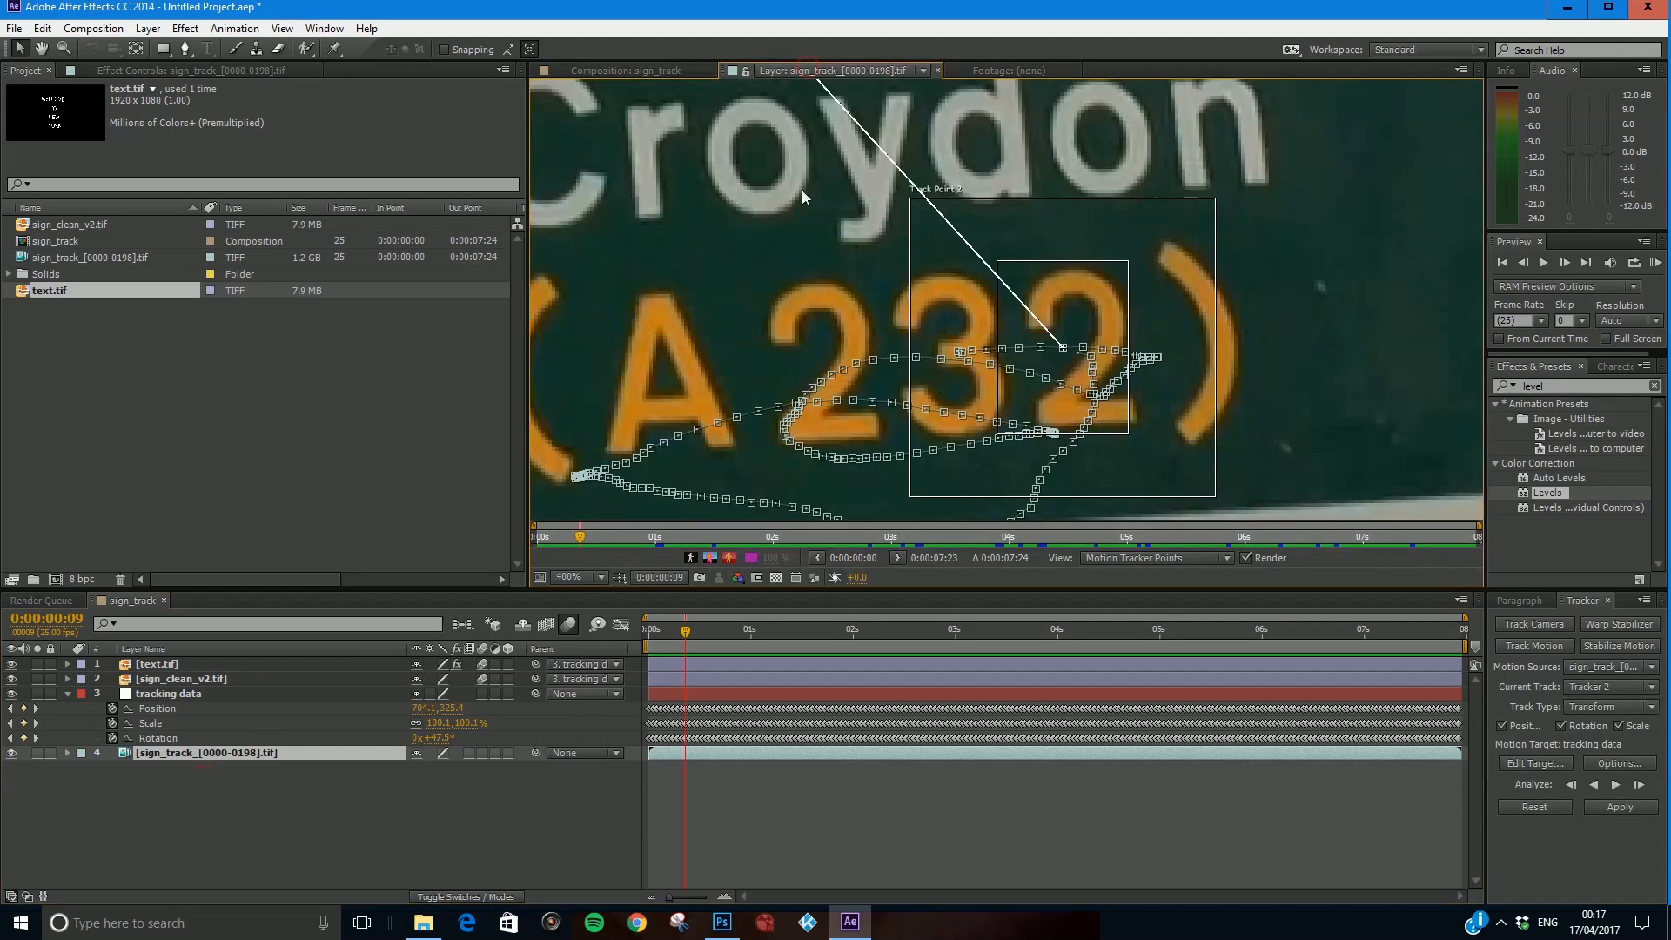
scroll(816, 289, "down", 1)
scroll(816, 289, "down", 3)
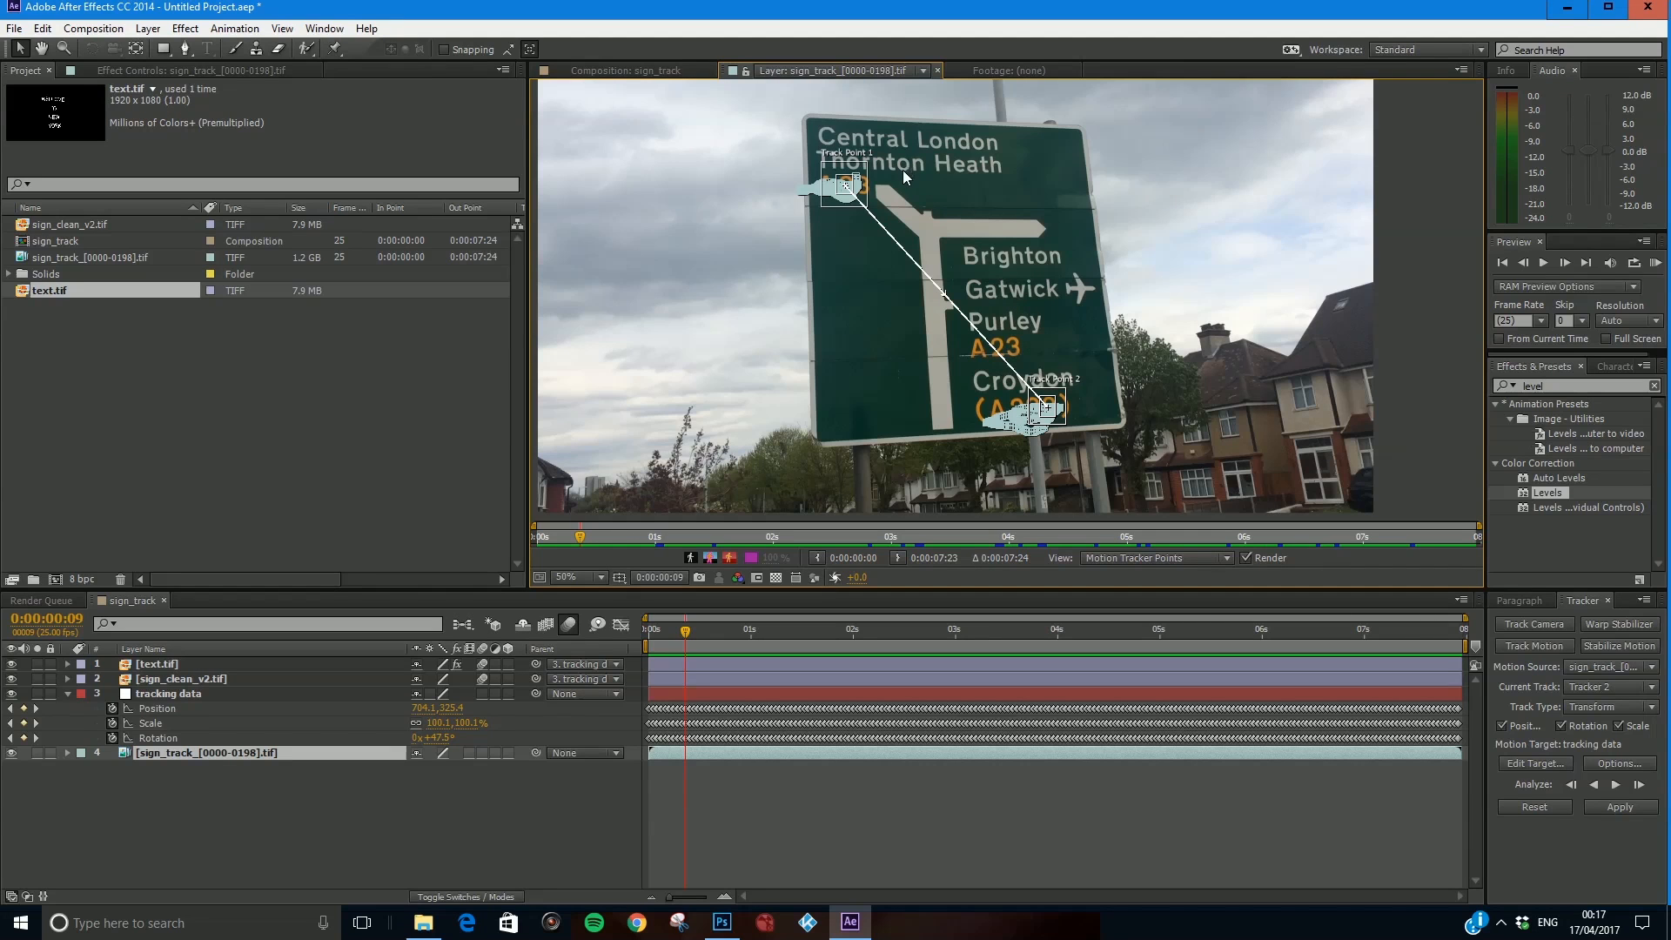
key("period")
left_click_drag(1110, 435, 1066, 309)
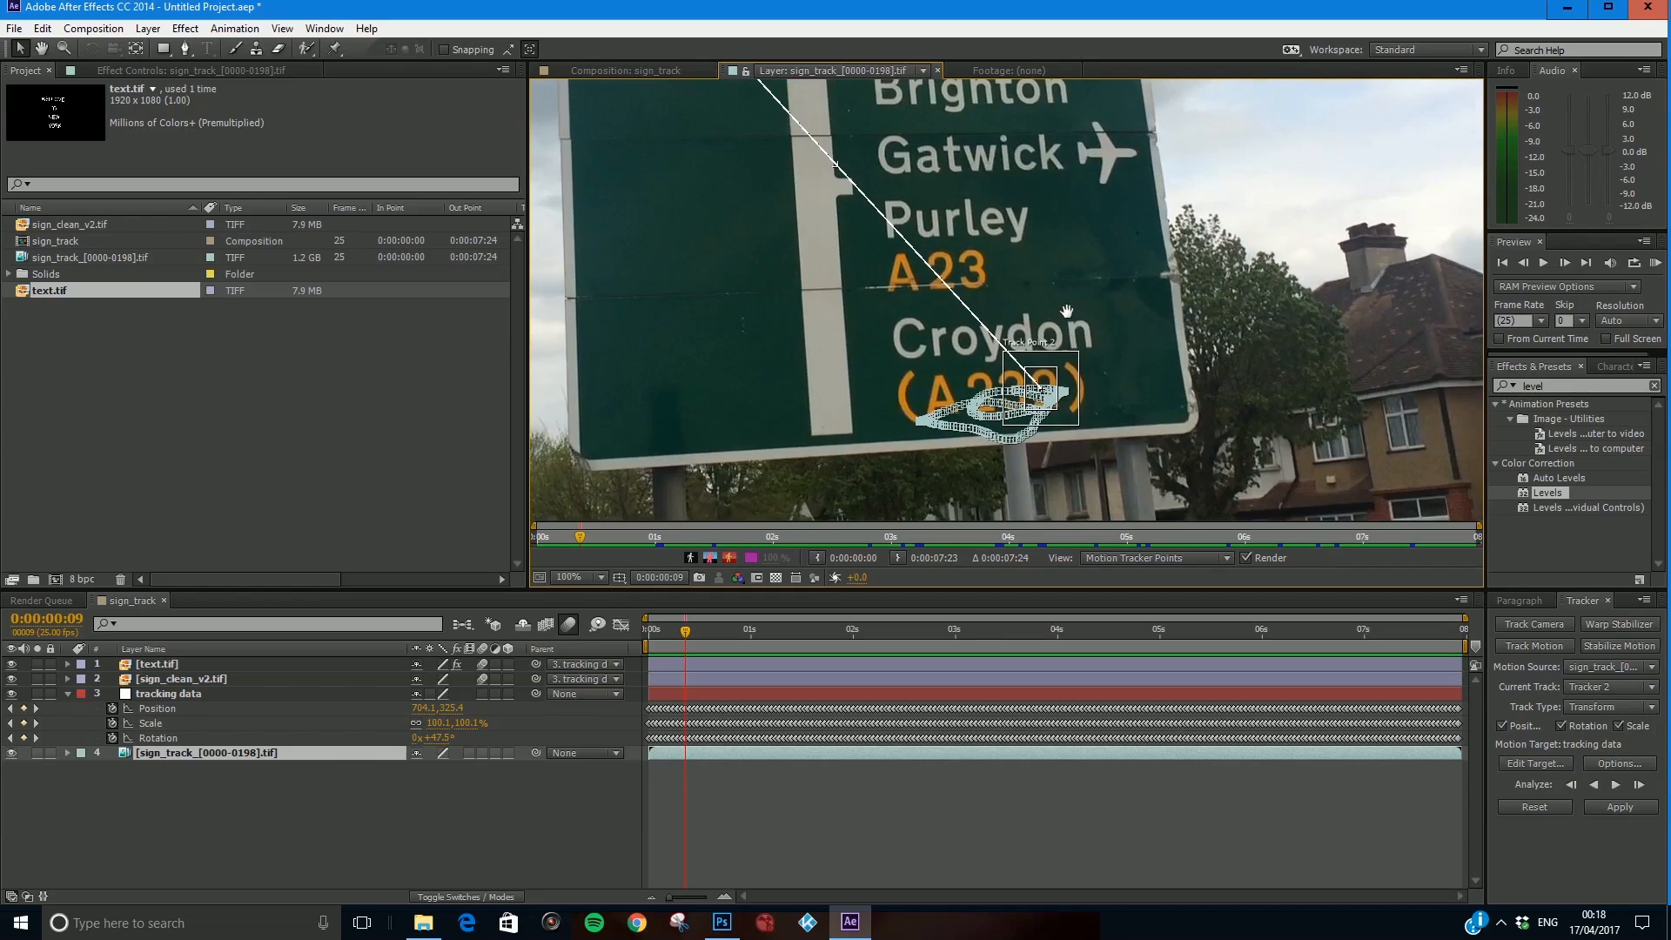
key("period")
key("period")
left_click_drag(1112, 390, 1022, 228)
left_click_drag(1139, 353, 1083, 225)
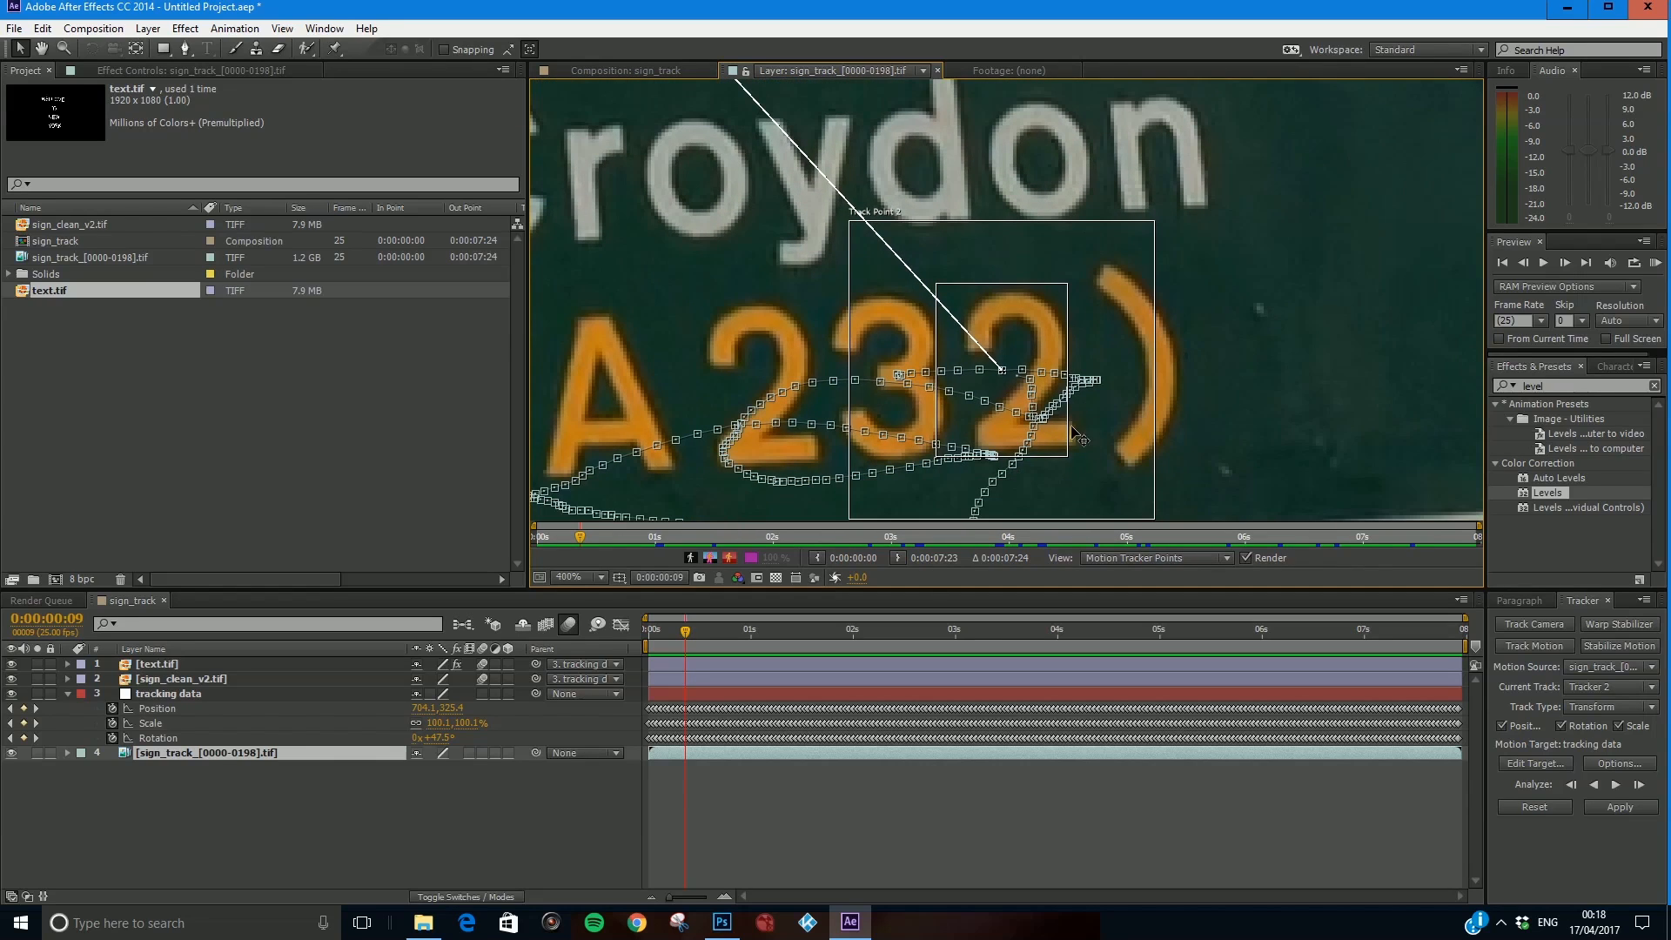
Step back and forth through the frames around 0:00:00:08 to compare Track Point 2 with the digit it should follow.
left_click_drag(690, 635, 682, 635)
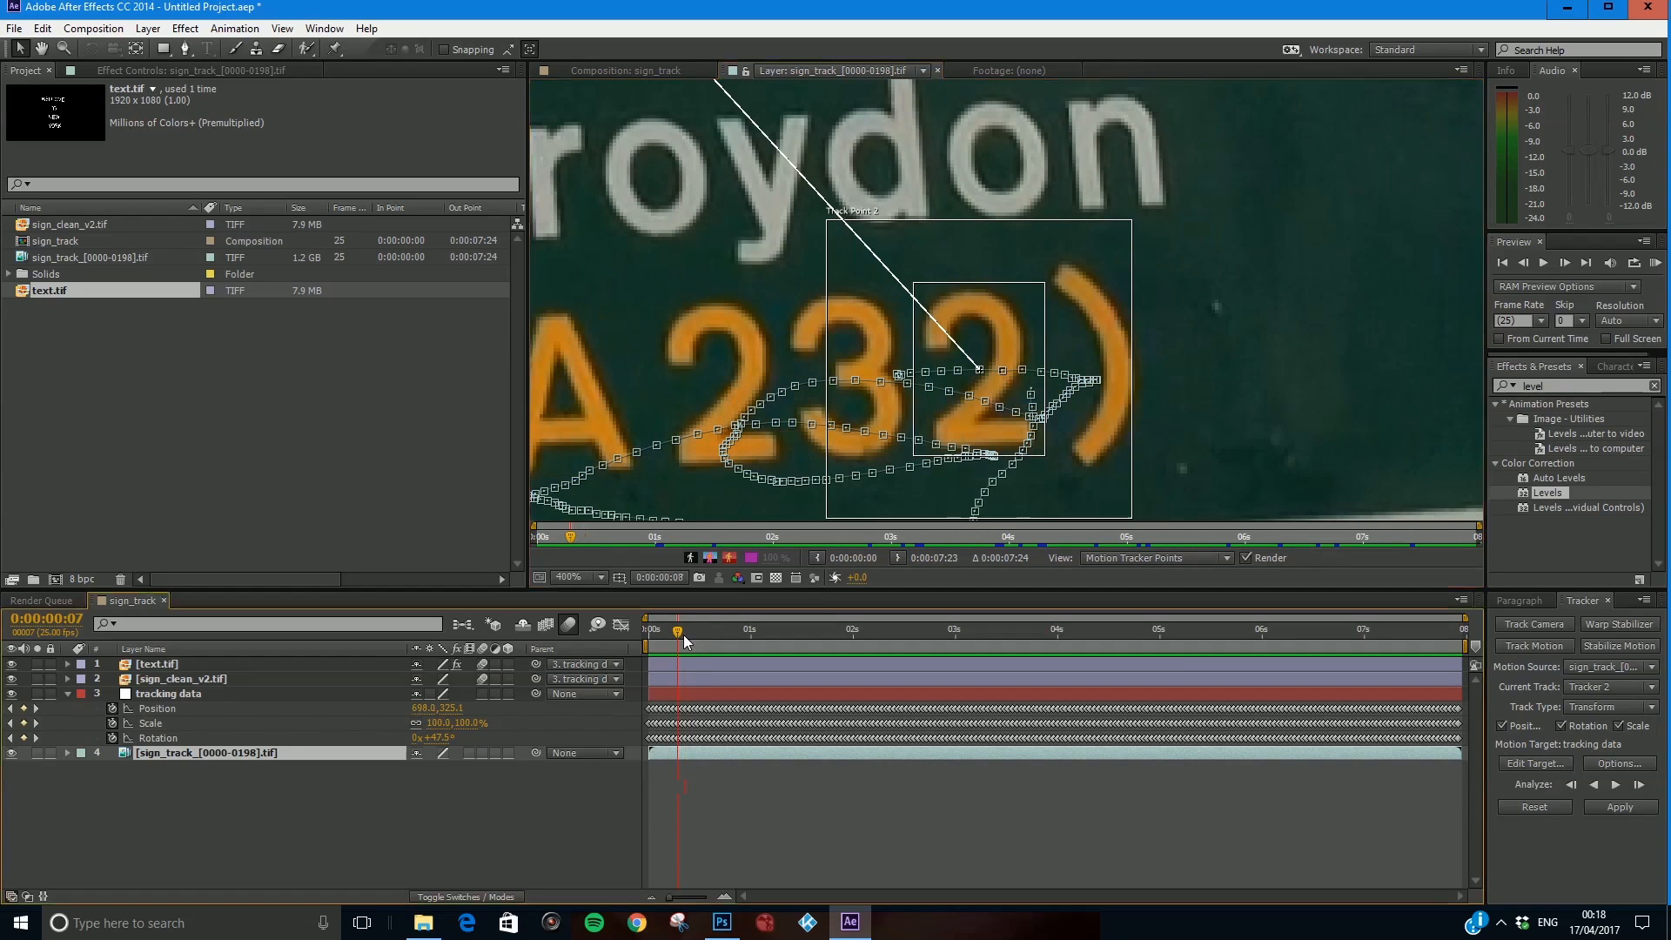
key("Page_Down")
key("Page_Up")
key("Page_Up")
key("Page_Down")
key("Page_Down")
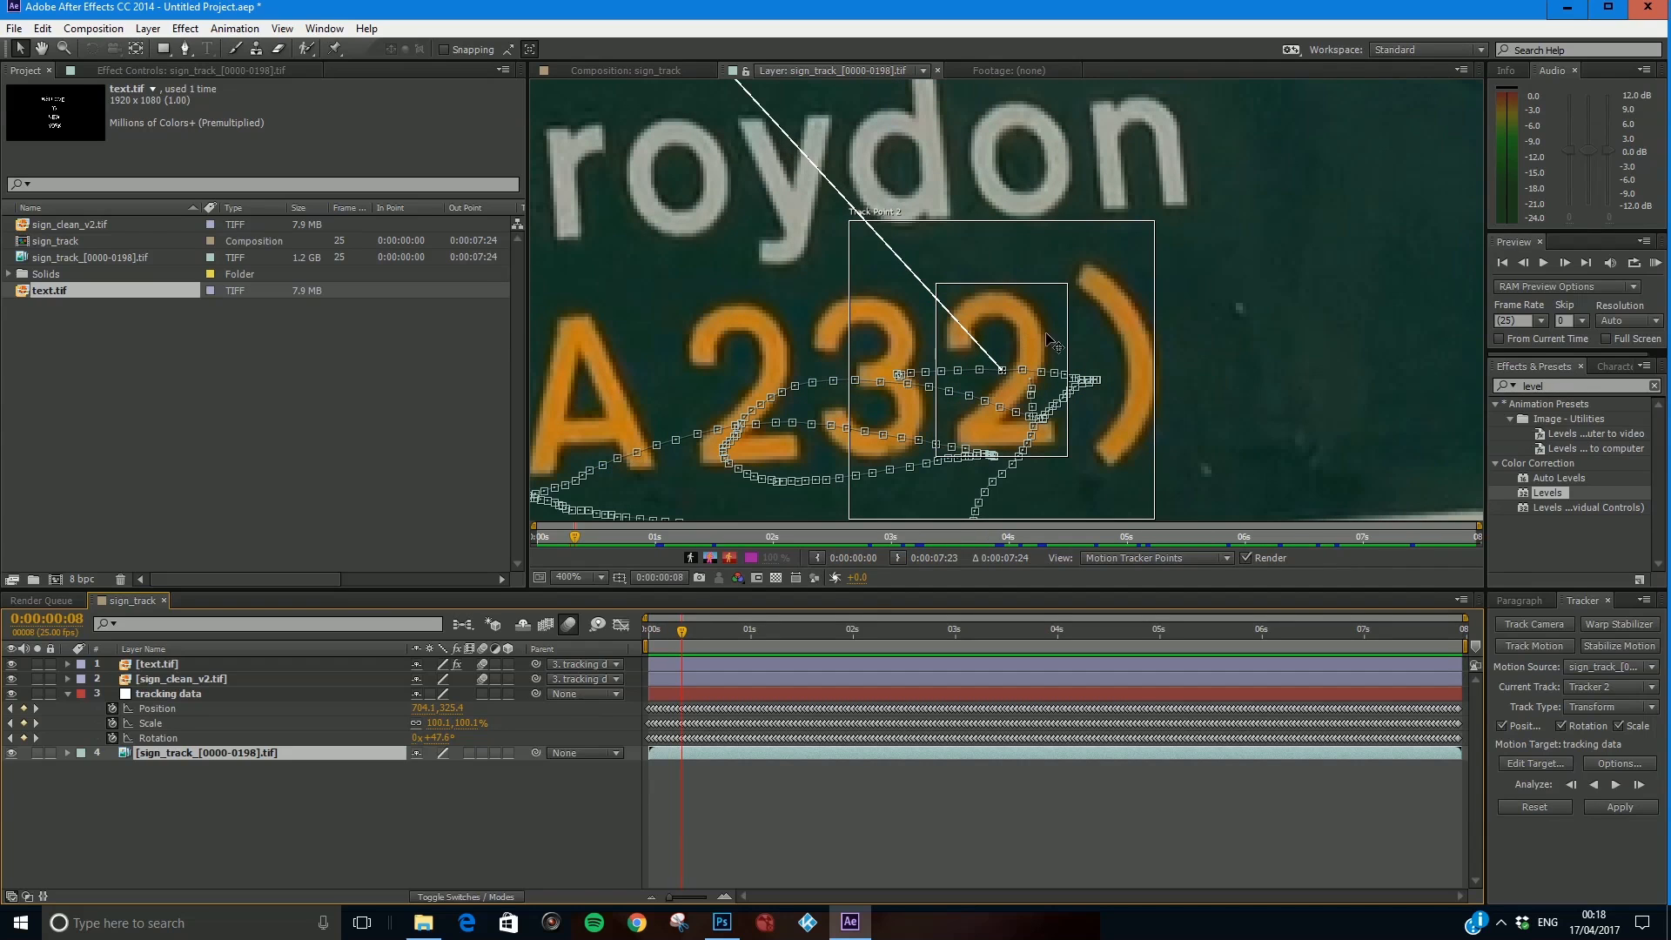
key("Page_Up")
key("Page_Down")
key("Page_Up")
key("Page_Down")
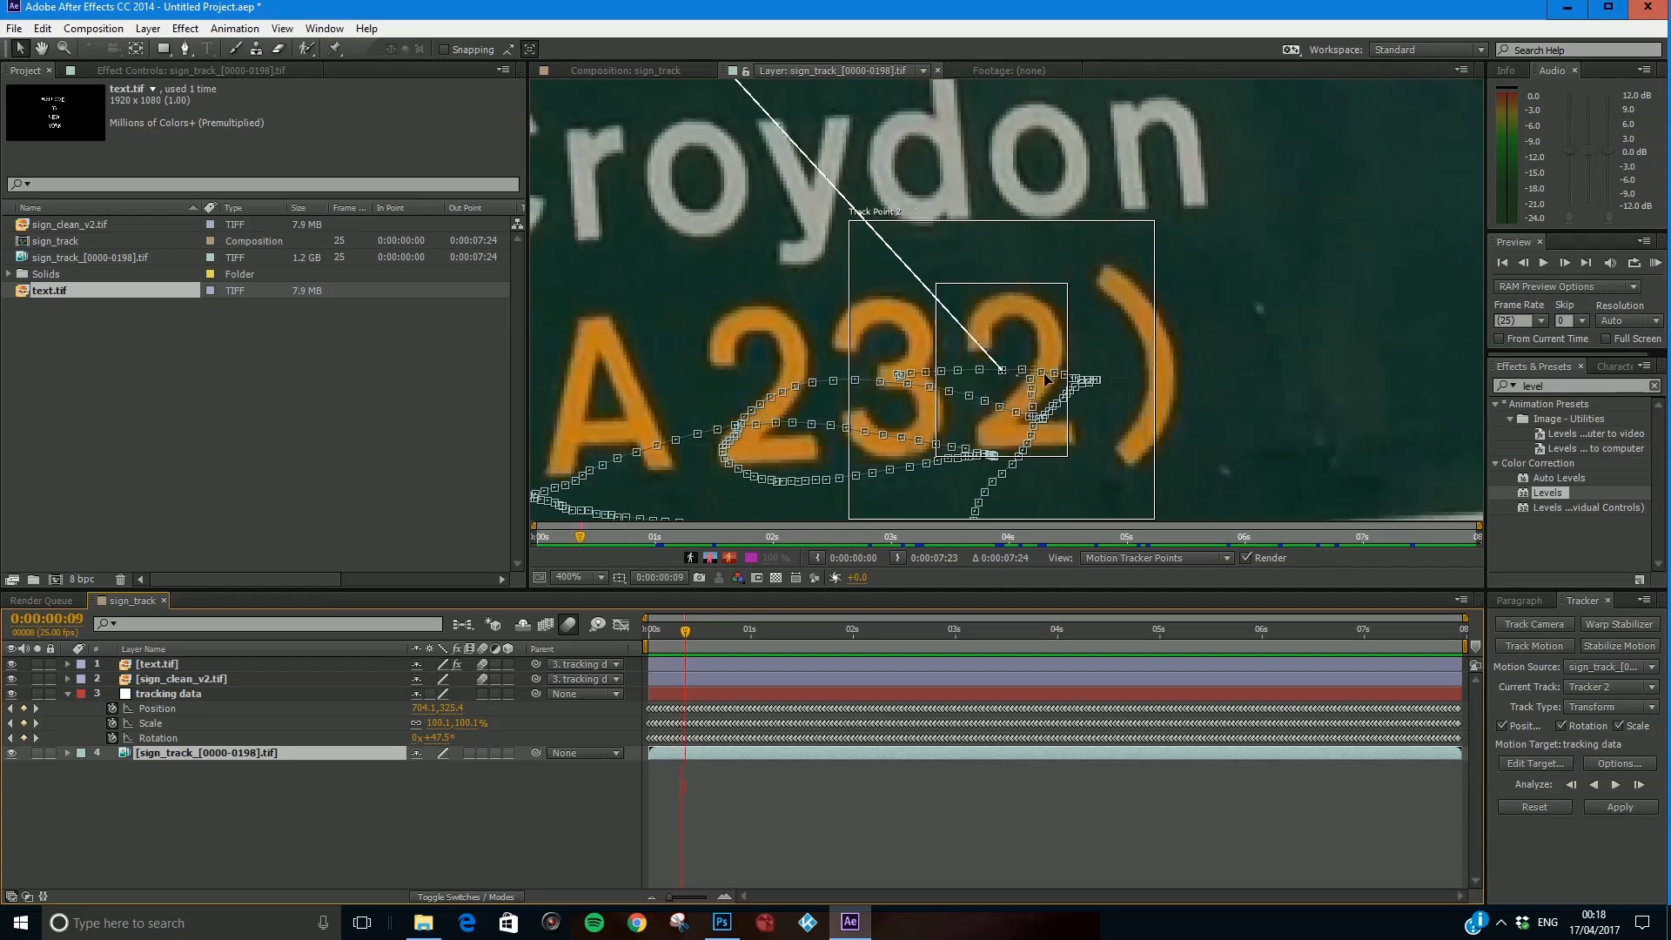
key("Page_Up")
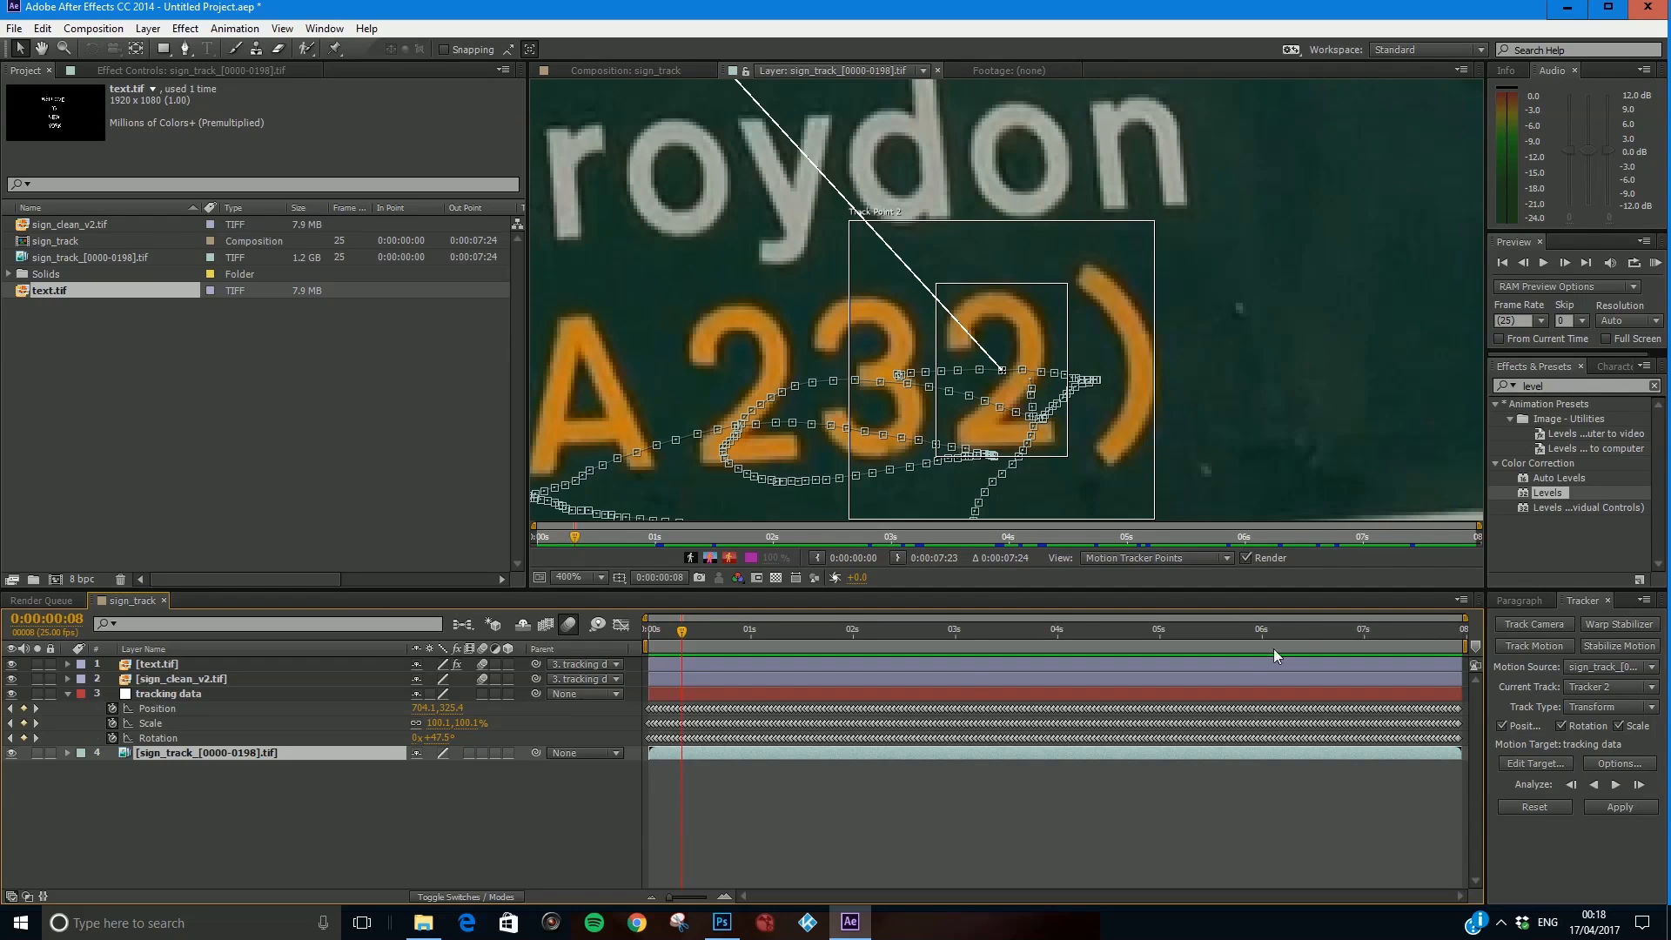
Select Track Point 2 and re-analyze it forward one frame at a time from 0:00:00:08 to 0:00:00:10.
left_click(957, 290)
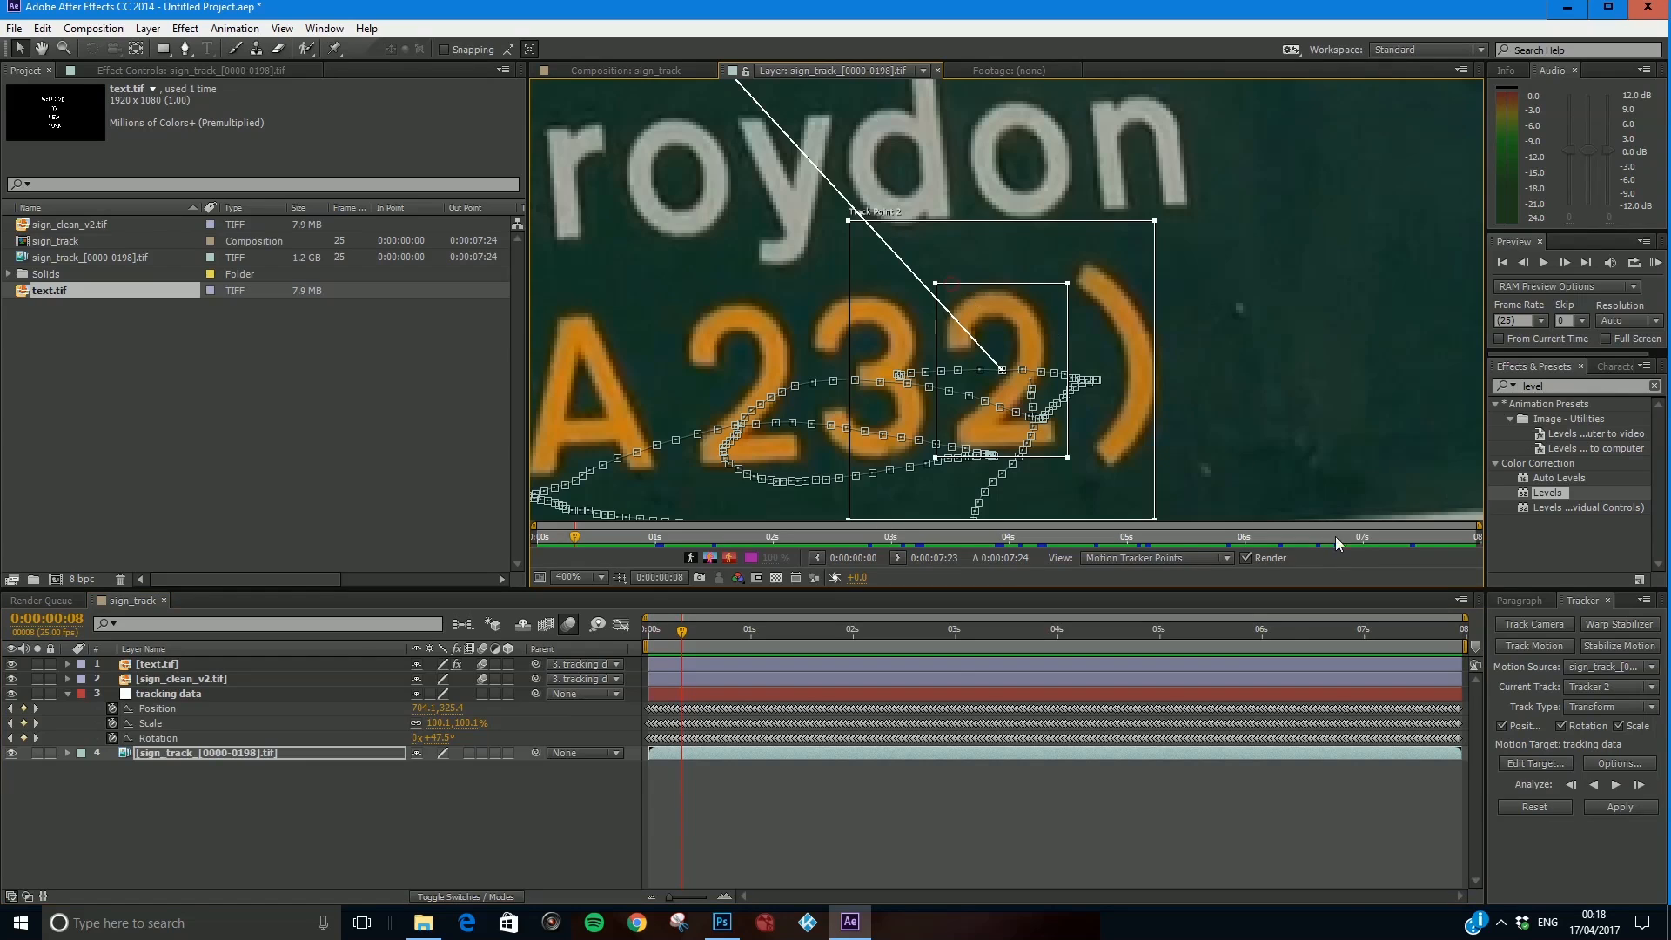
left_click(1639, 785)
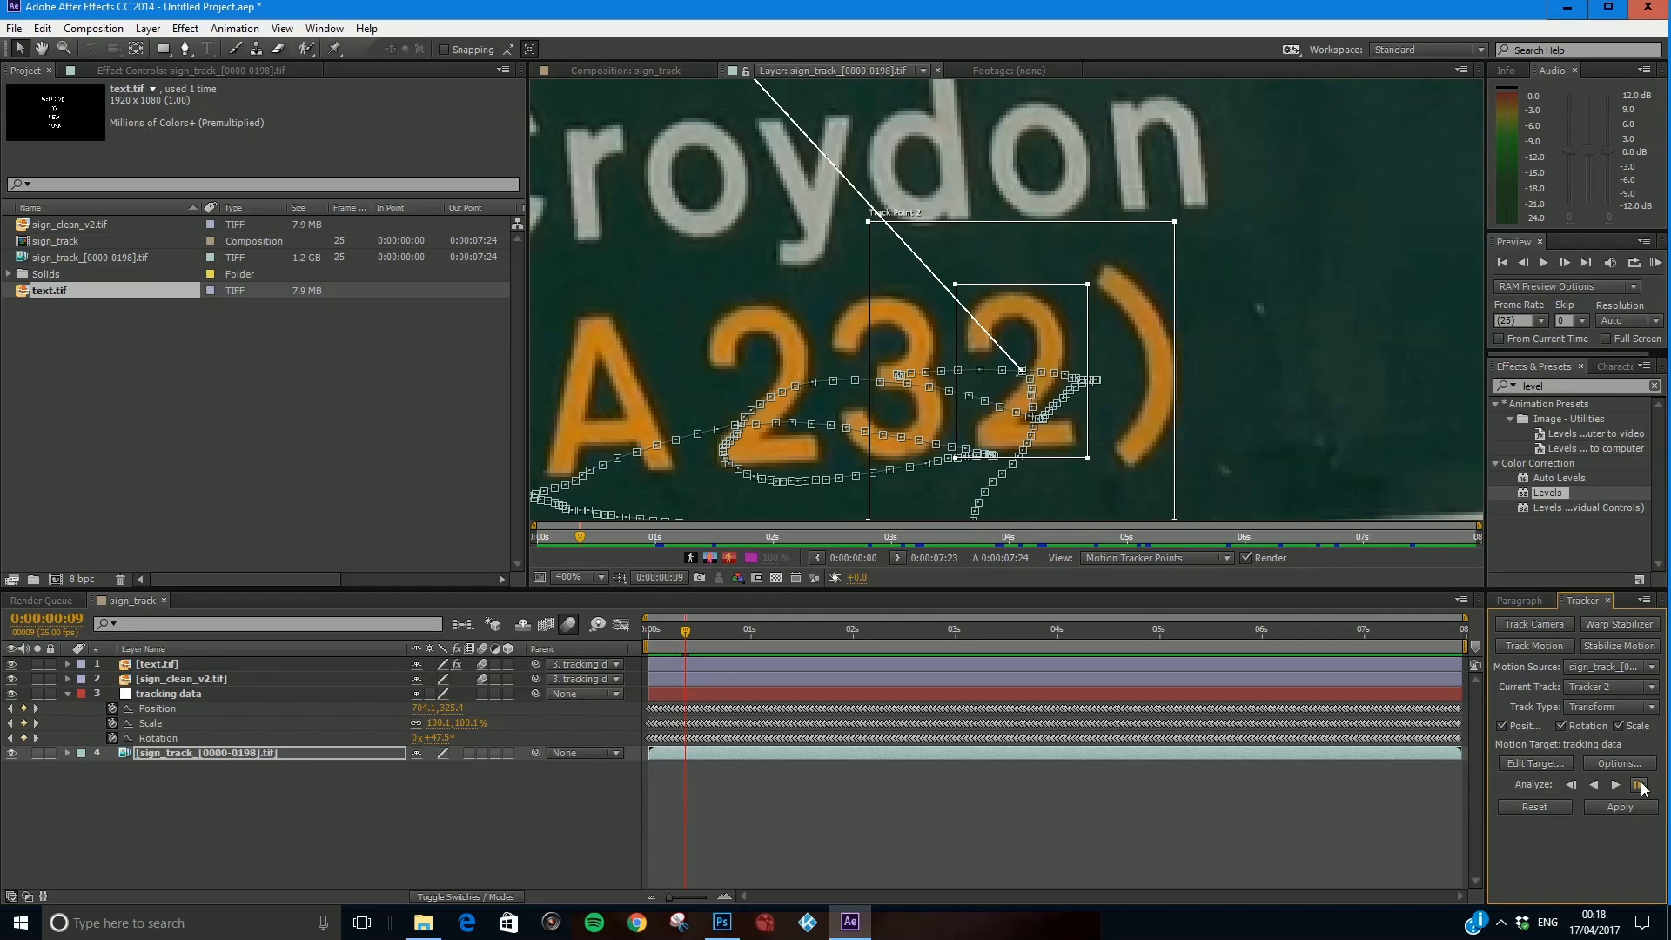
left_click(1639, 784)
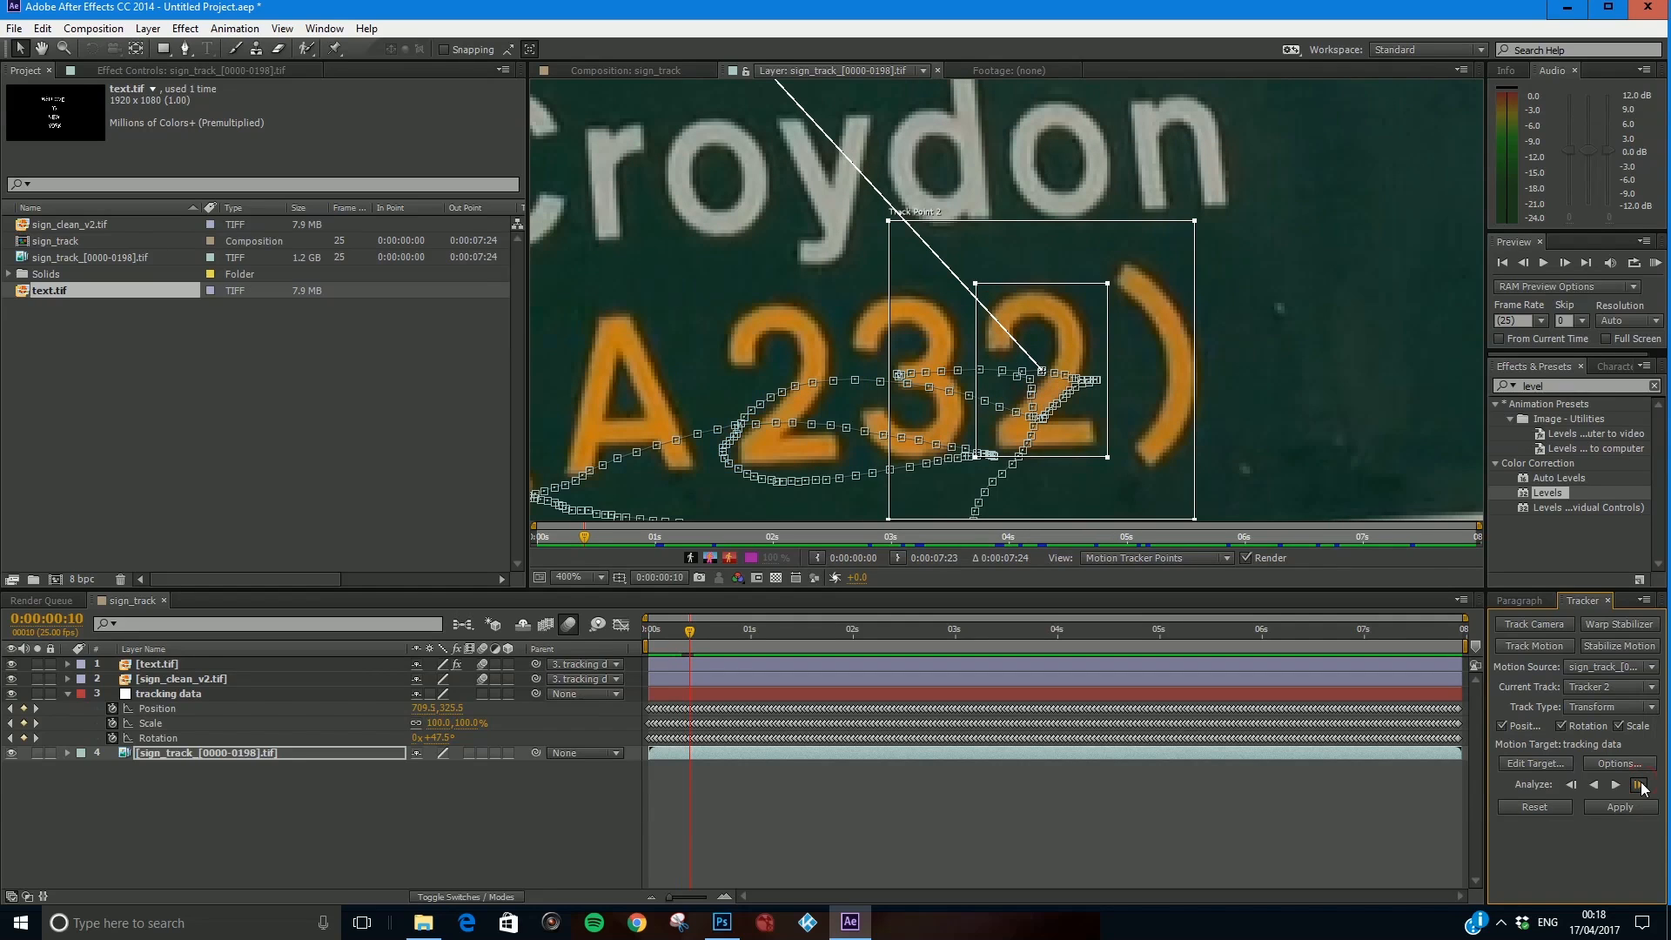
Re-analyze Track Point 2 from 0:00:00:08 frame by frame to 0:00:00:12, and continuously forward to 0:00:00:24.
key("Page_Up")
key("Page_Up")
left_click(1639, 784)
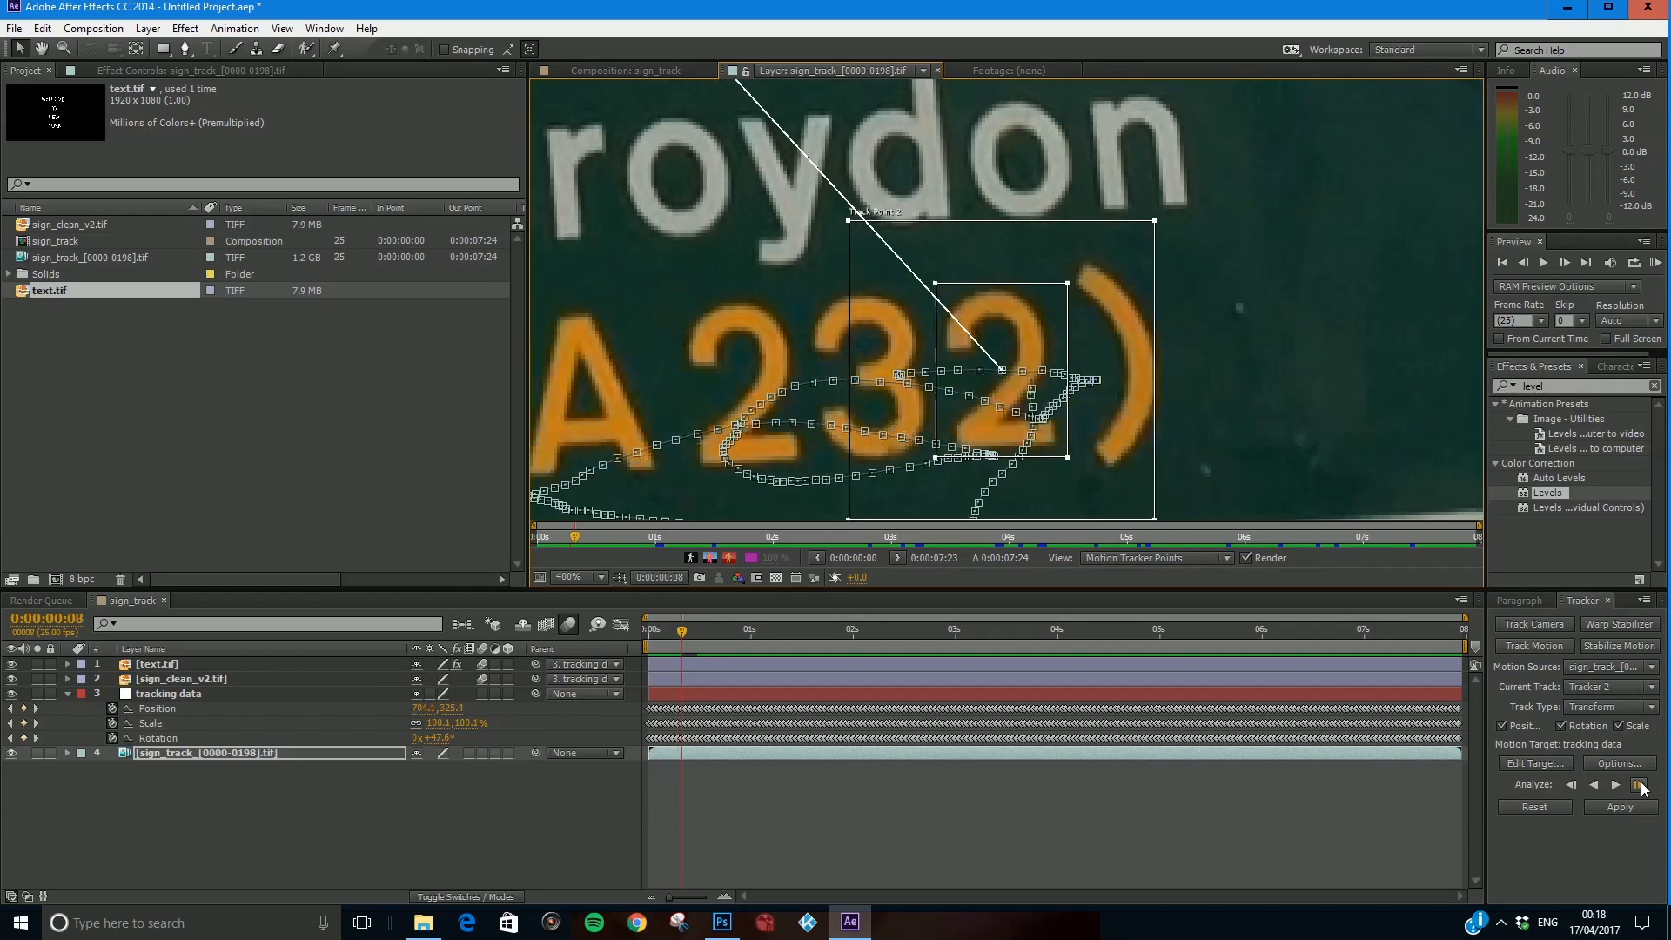
left_click(1638, 785)
left_click(1638, 785)
left_click(1638, 785)
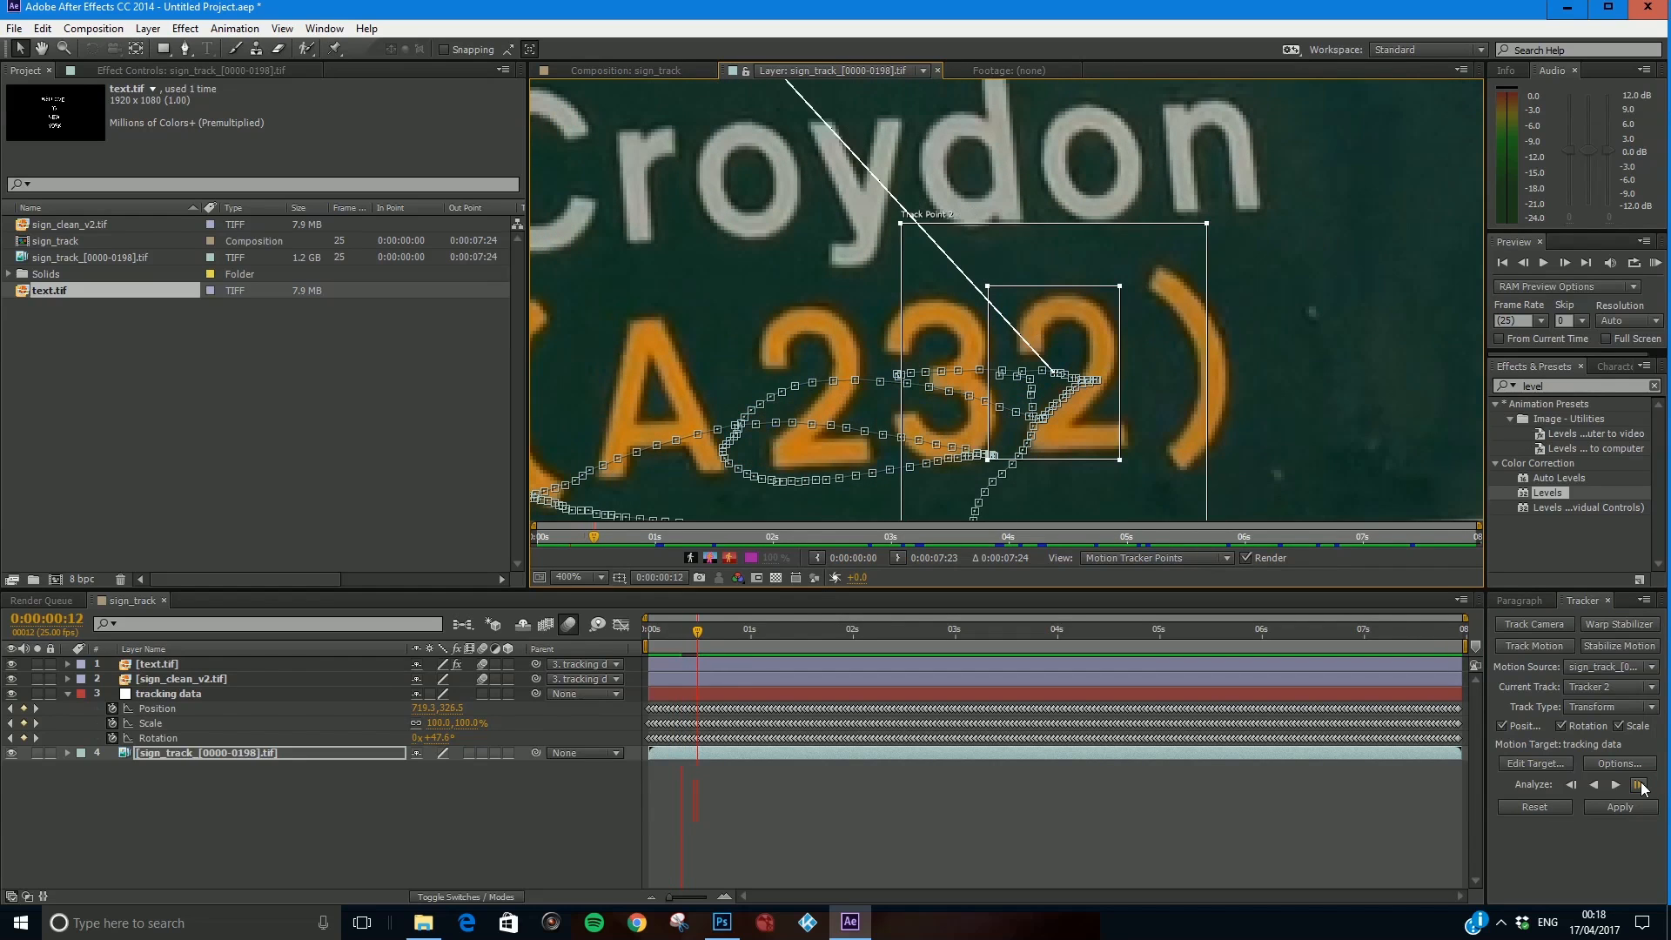
left_click(1617, 786)
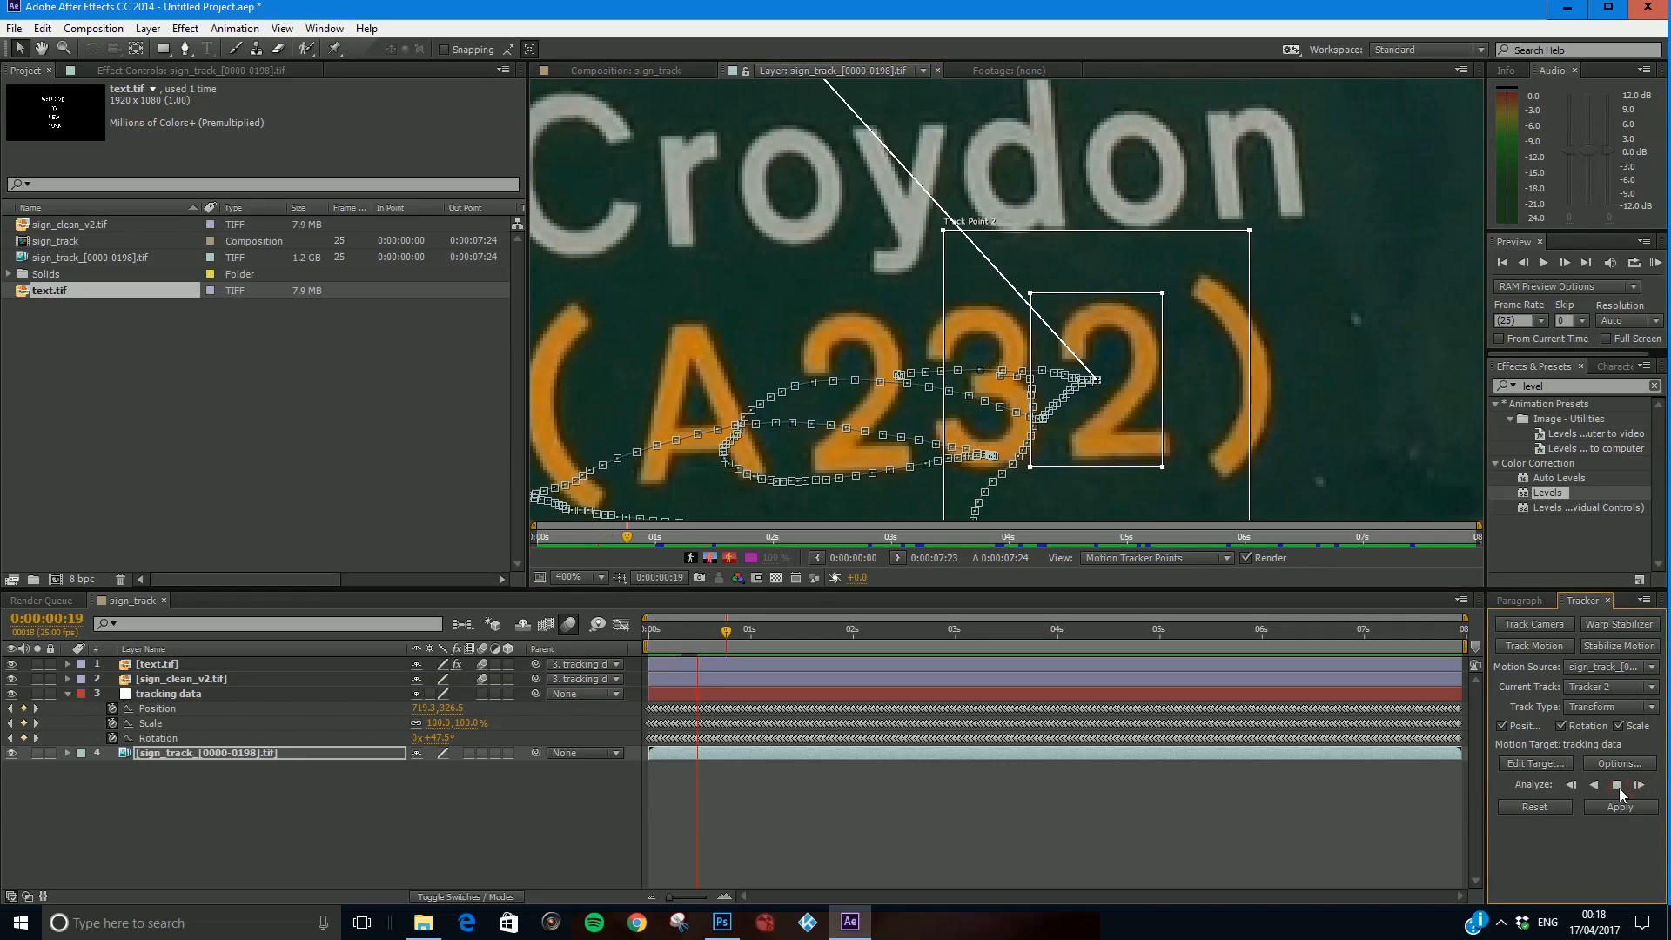
left_click(1614, 785)
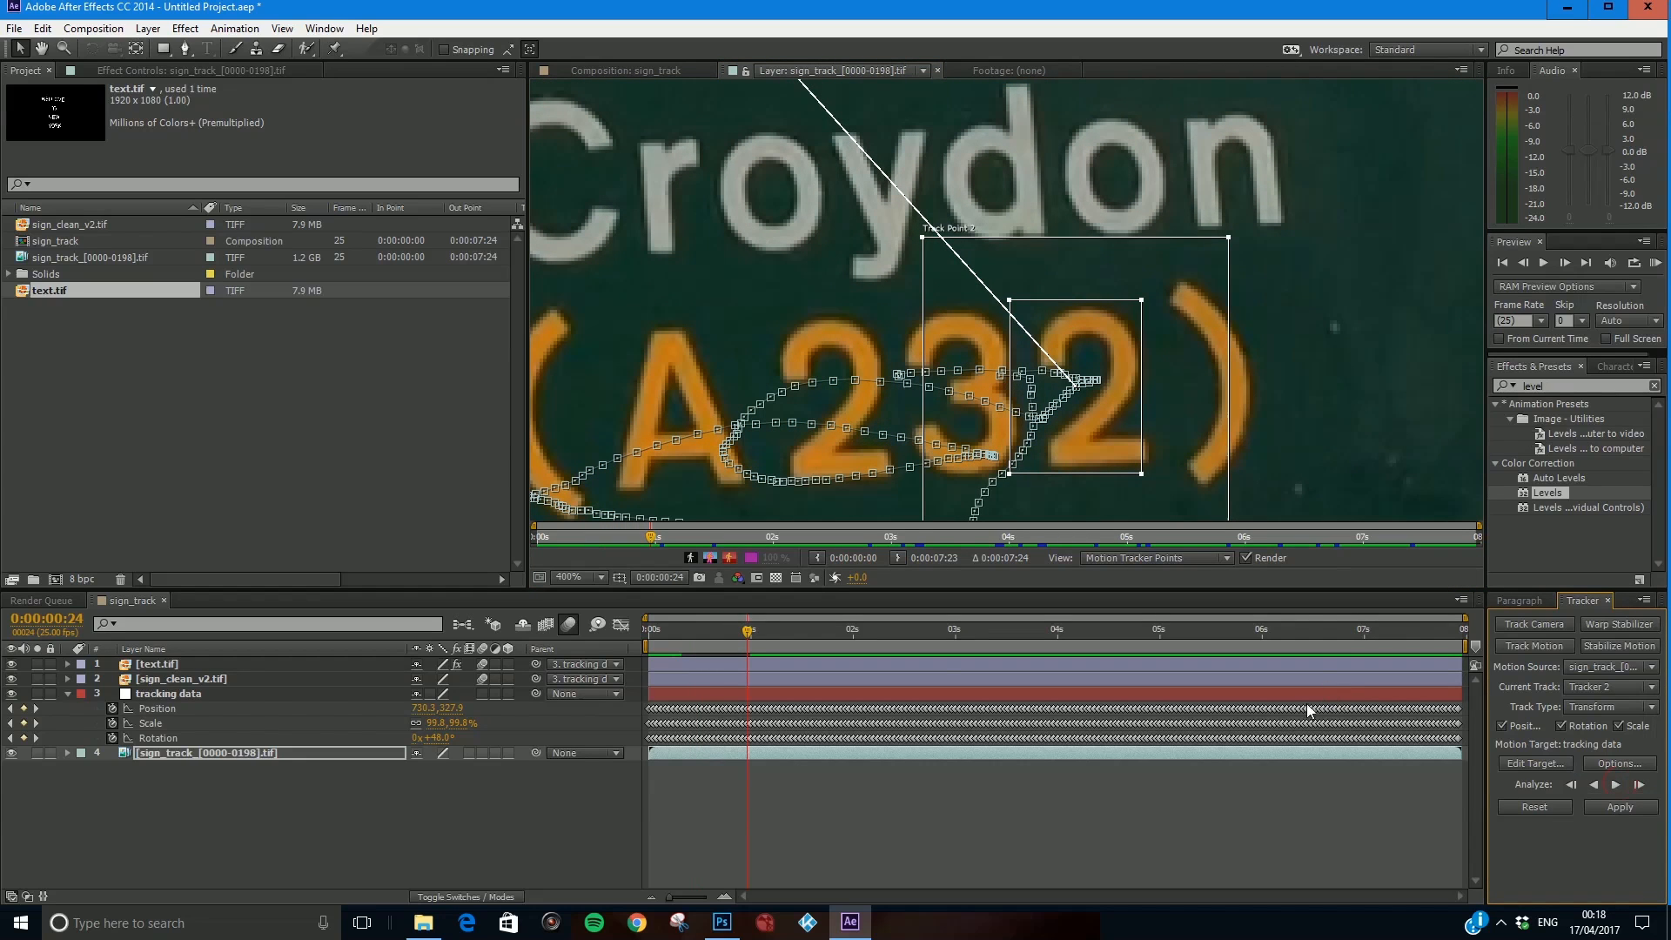
Re-analyze Track Point 2 frame by frame from 0:00:00:08 to 0:00:01:01, and continuously forward to the end of the footage.
left_click(681, 628)
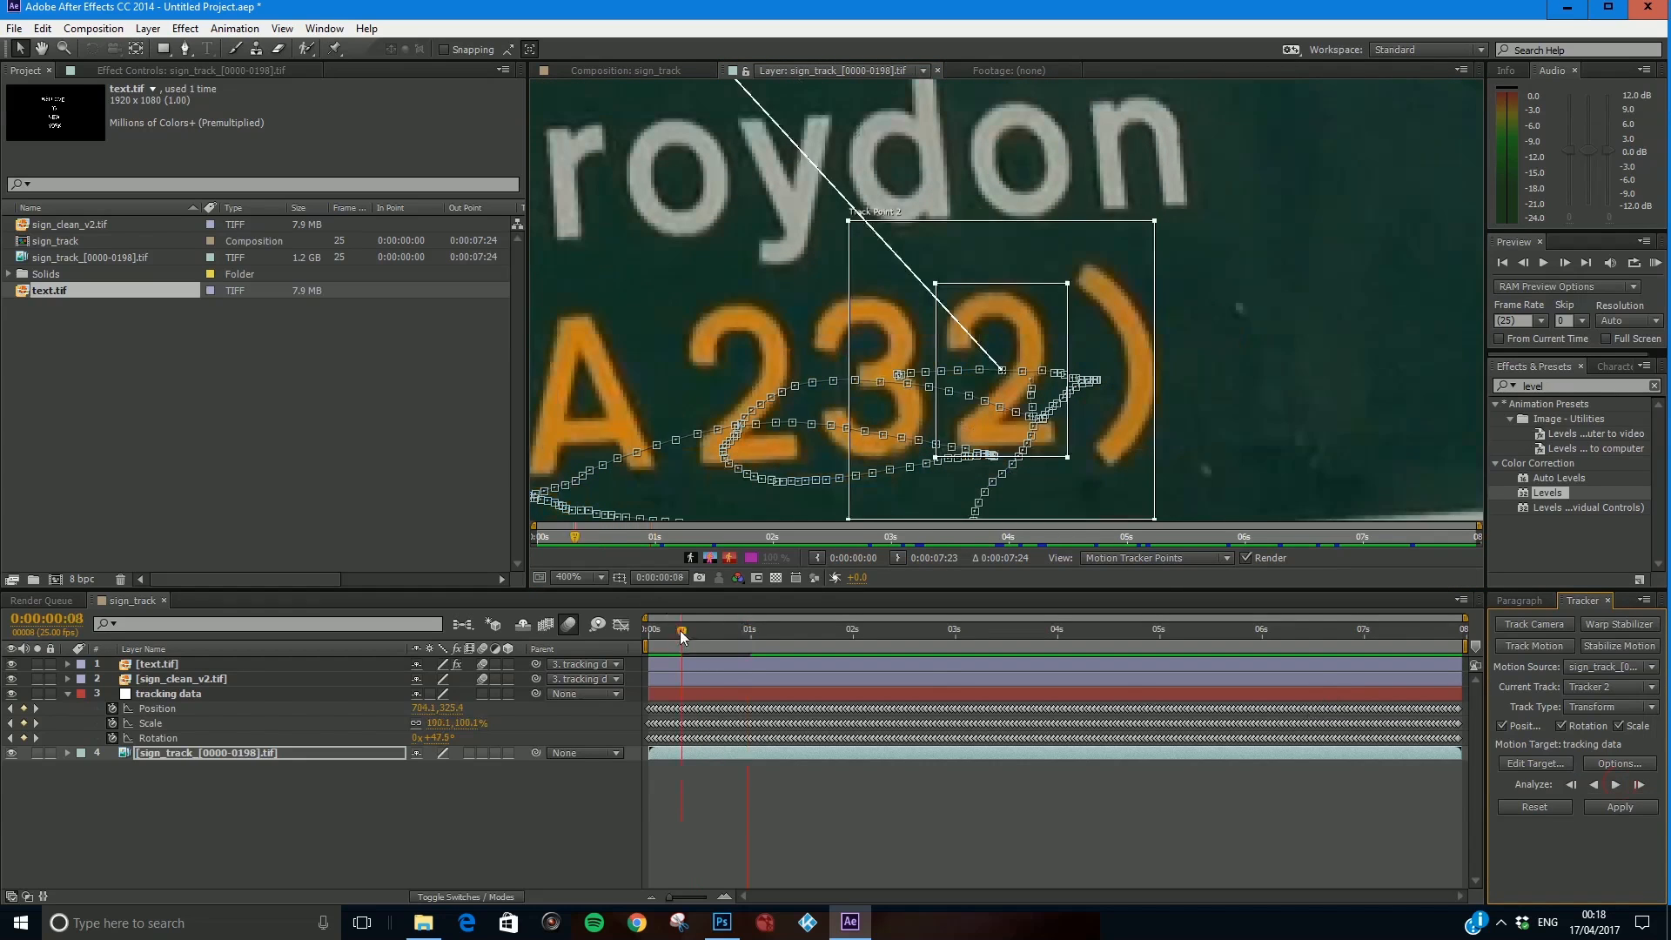
left_click(1639, 786)
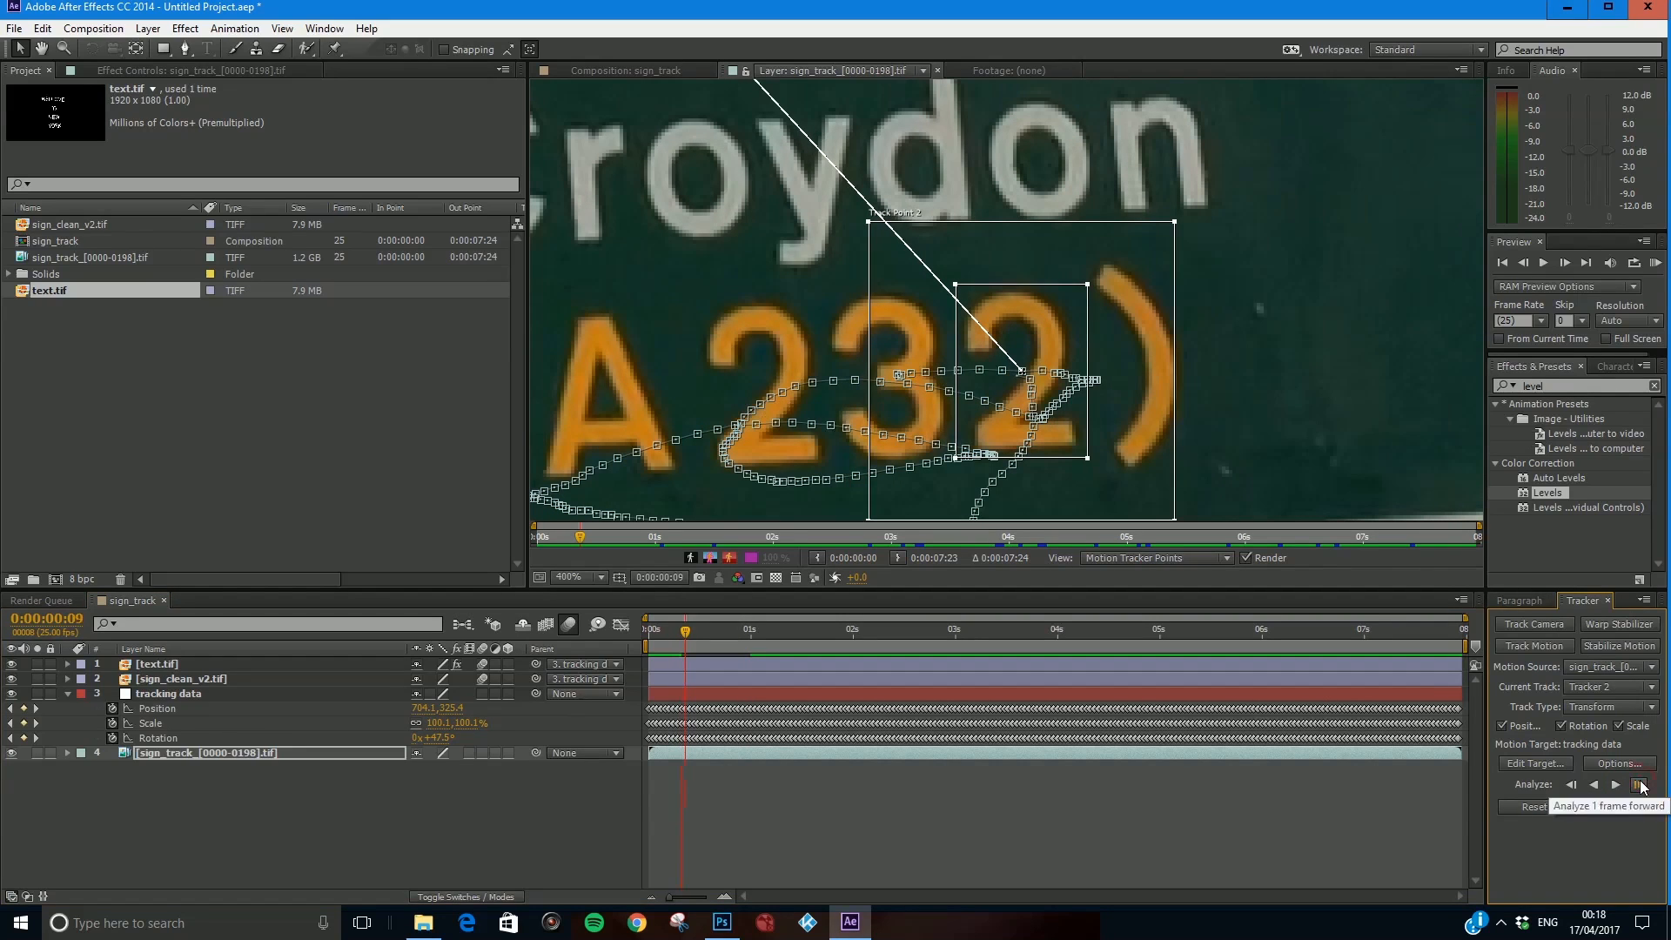
left_click(1639, 786)
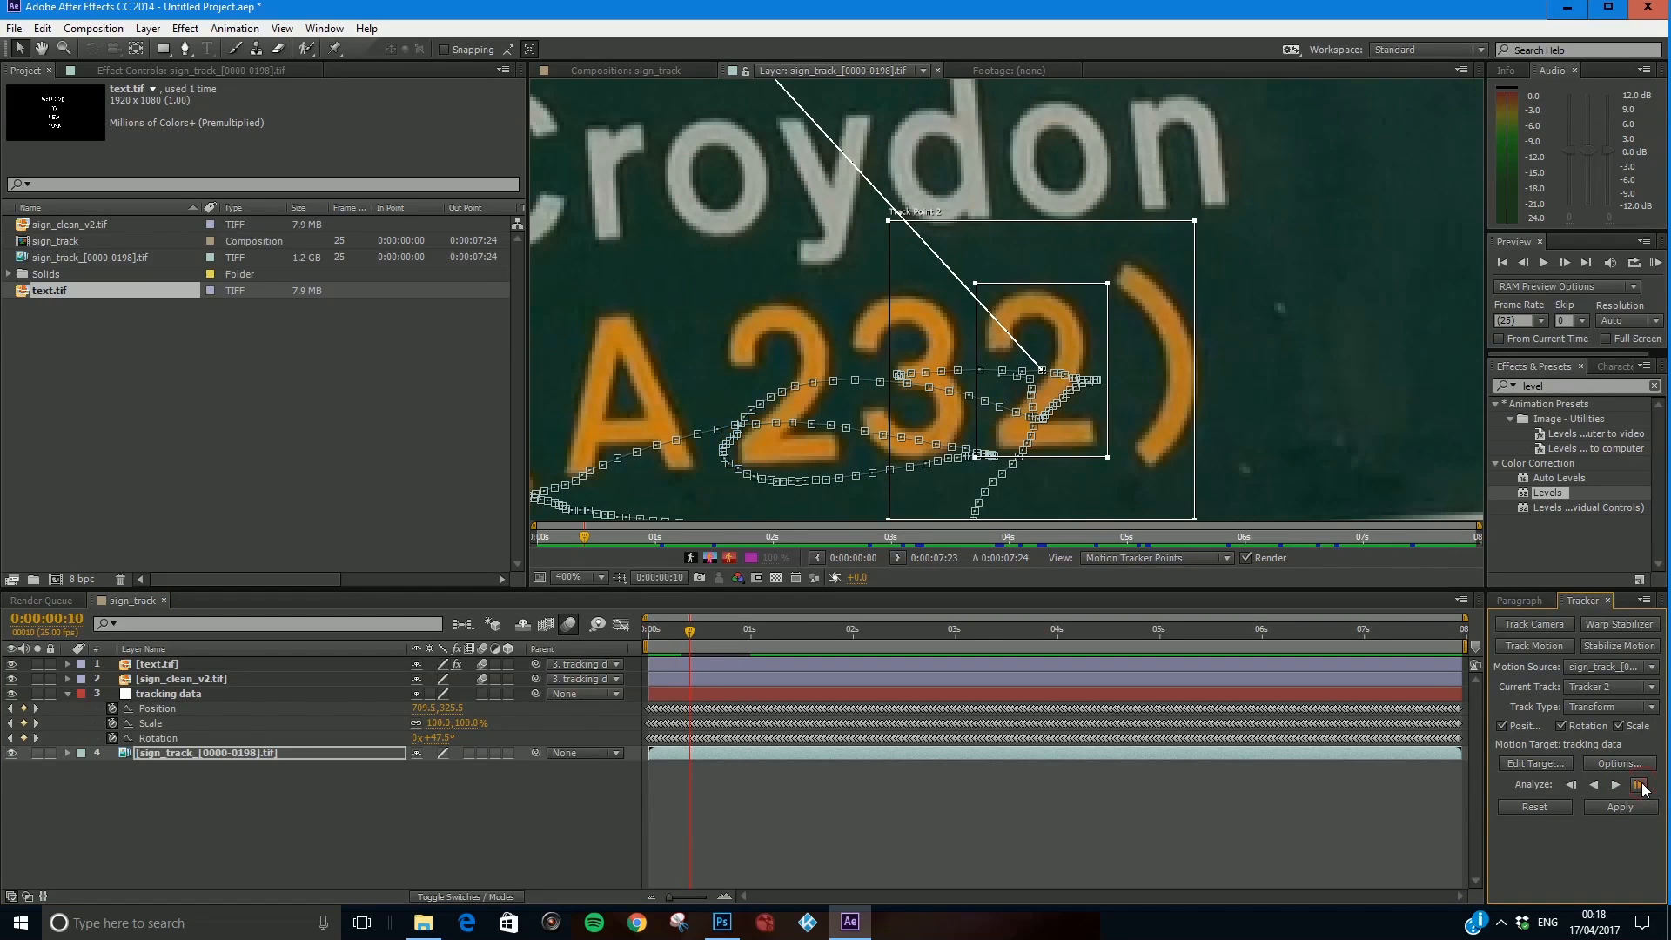
left_click(1639, 786)
left_click(1639, 785)
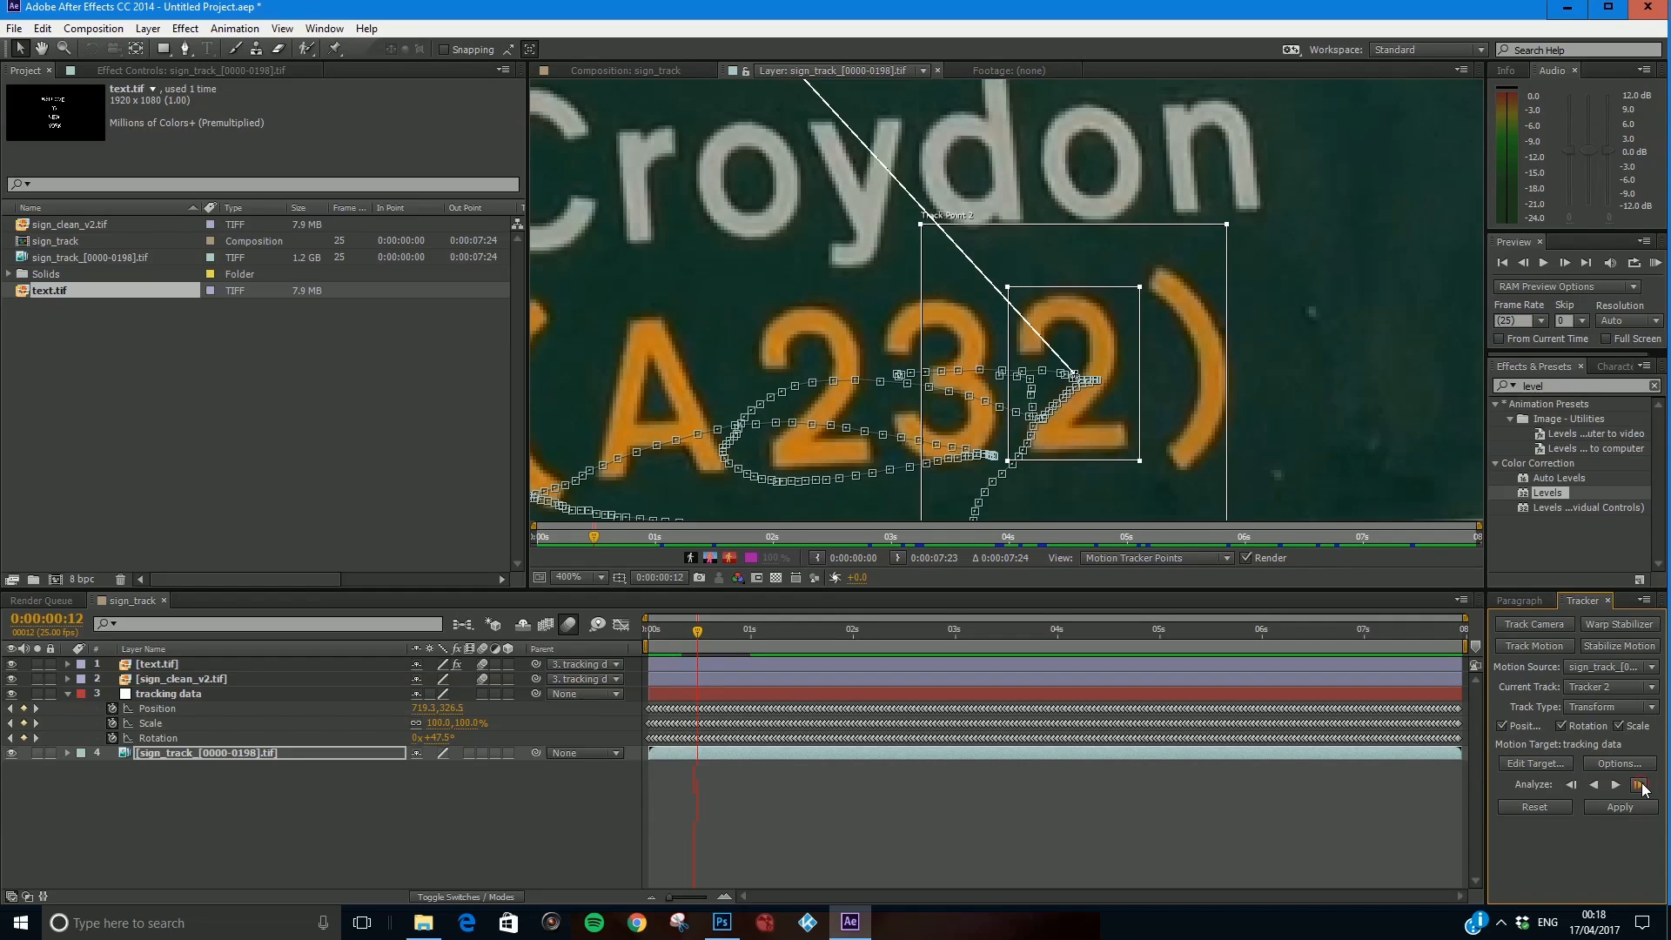
left_click(1639, 786)
left_click(1640, 786)
left_click(1639, 786)
left_click(1639, 786)
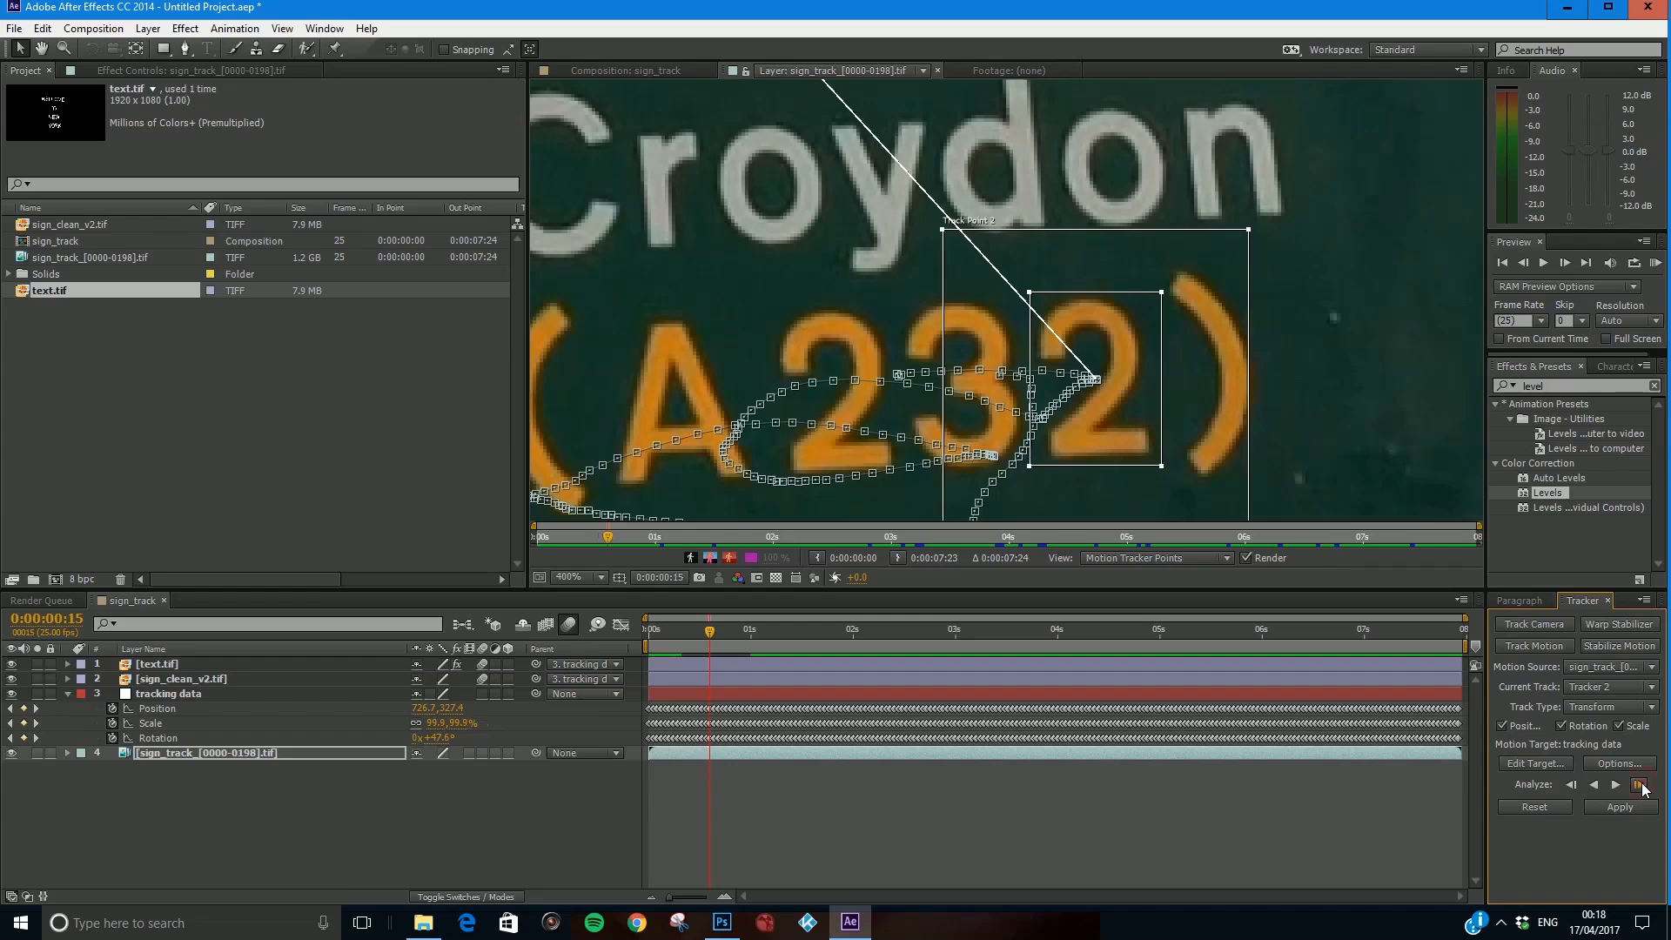
left_click(1639, 785)
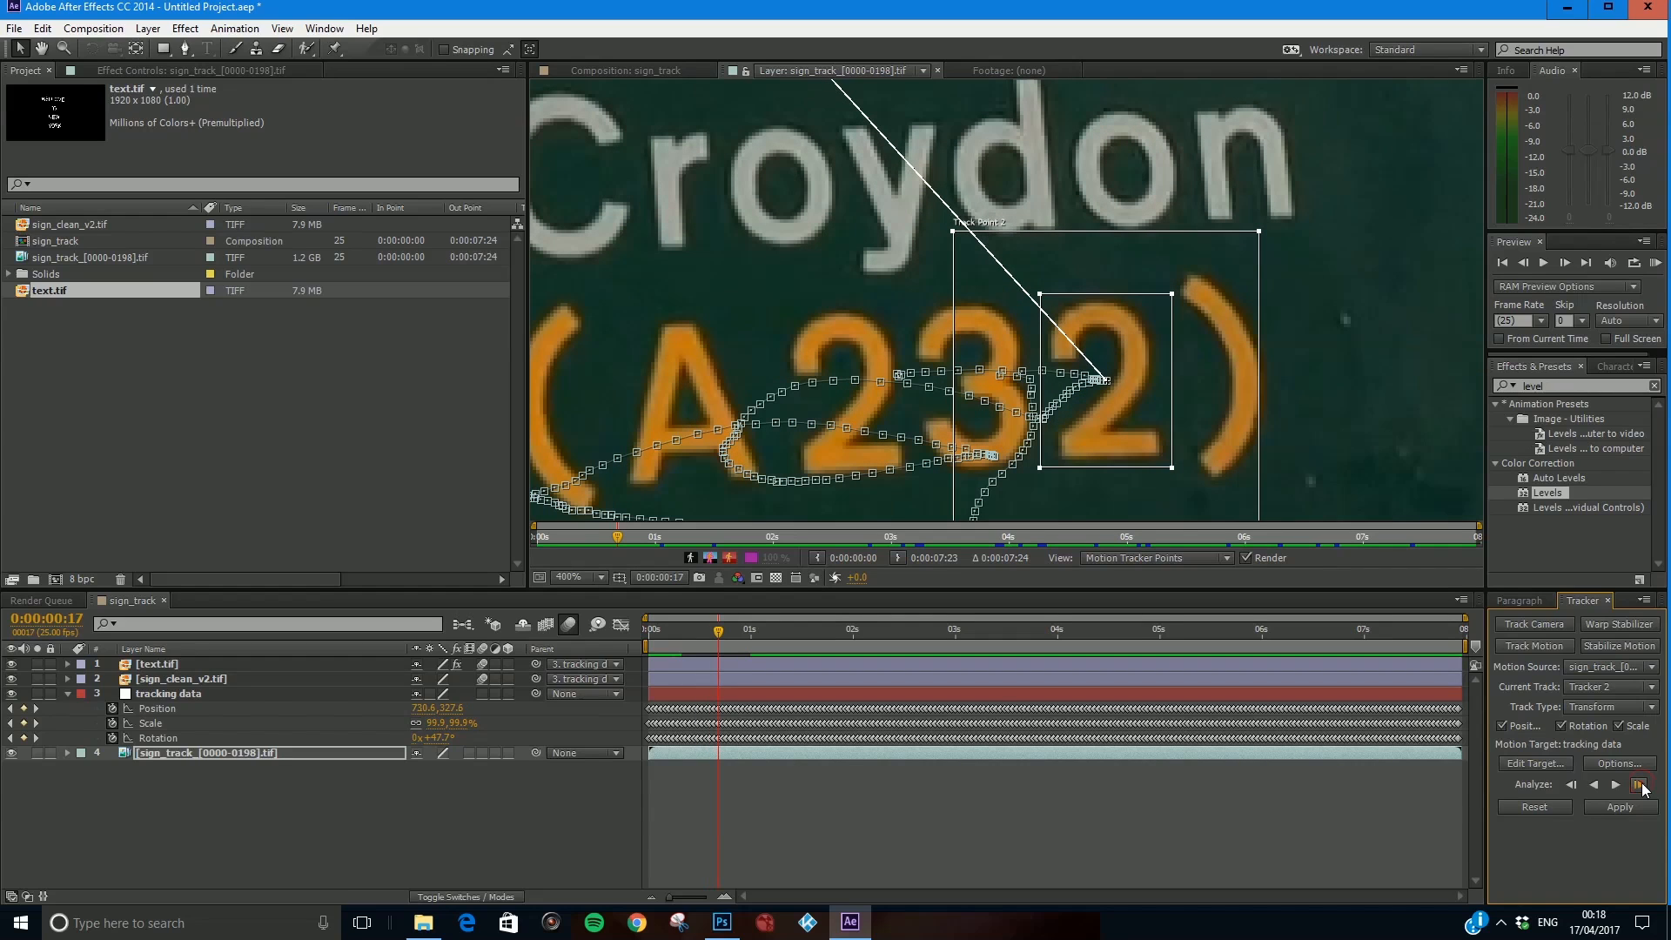
left_click(1639, 785)
left_click(1639, 786)
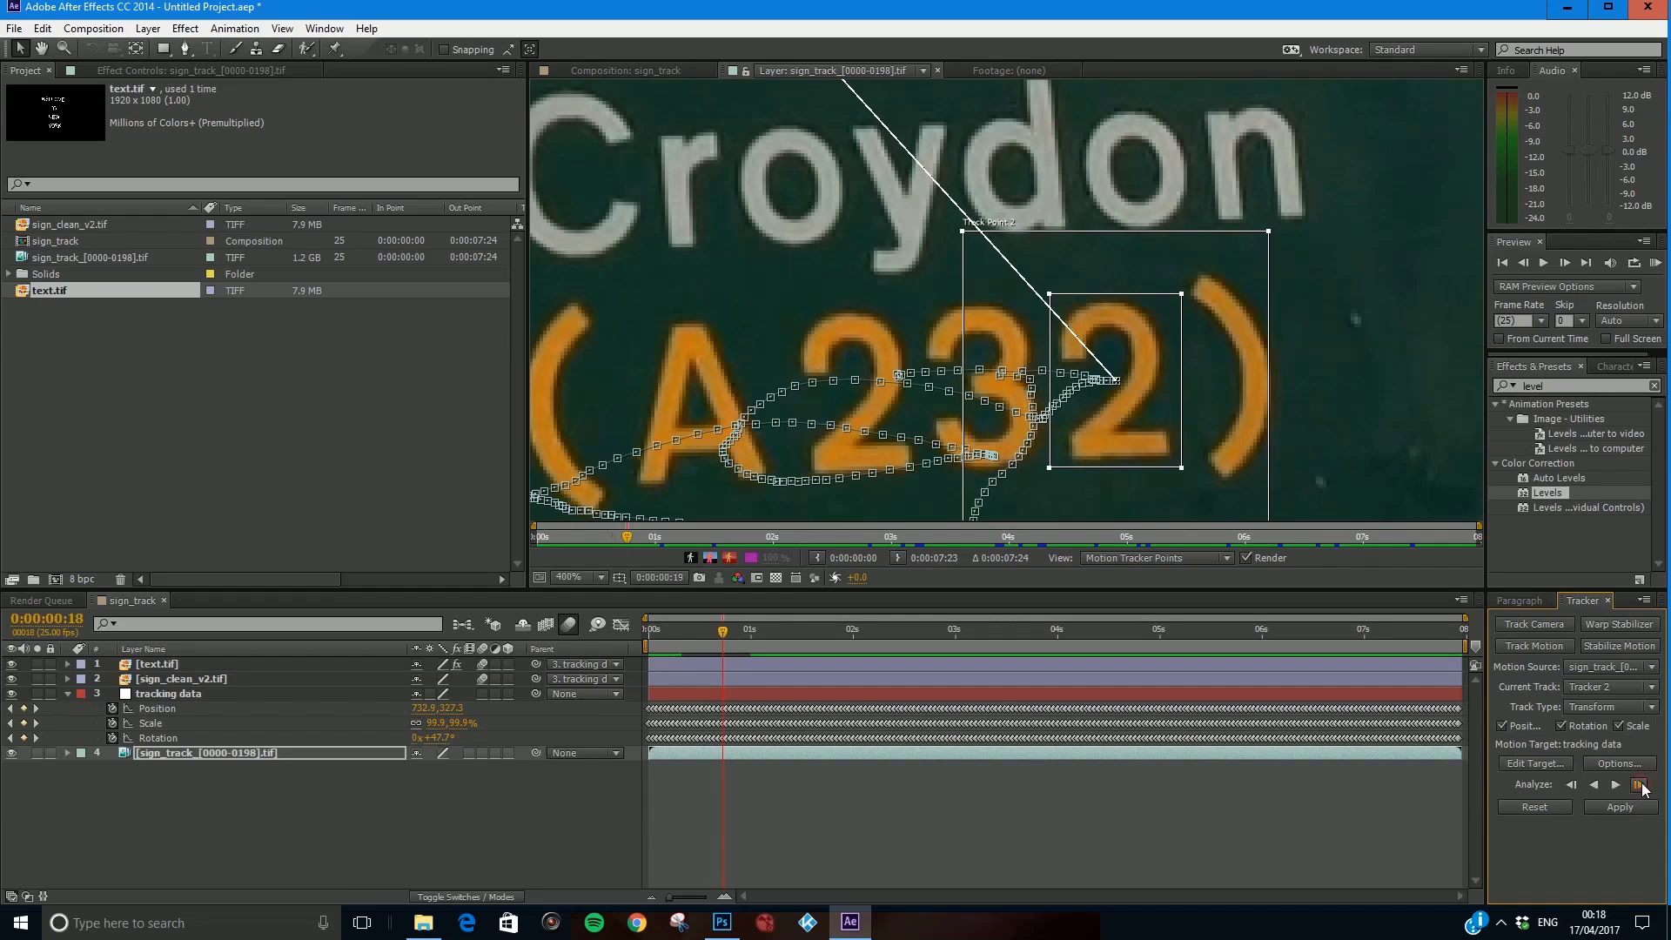
left_click(1640, 786)
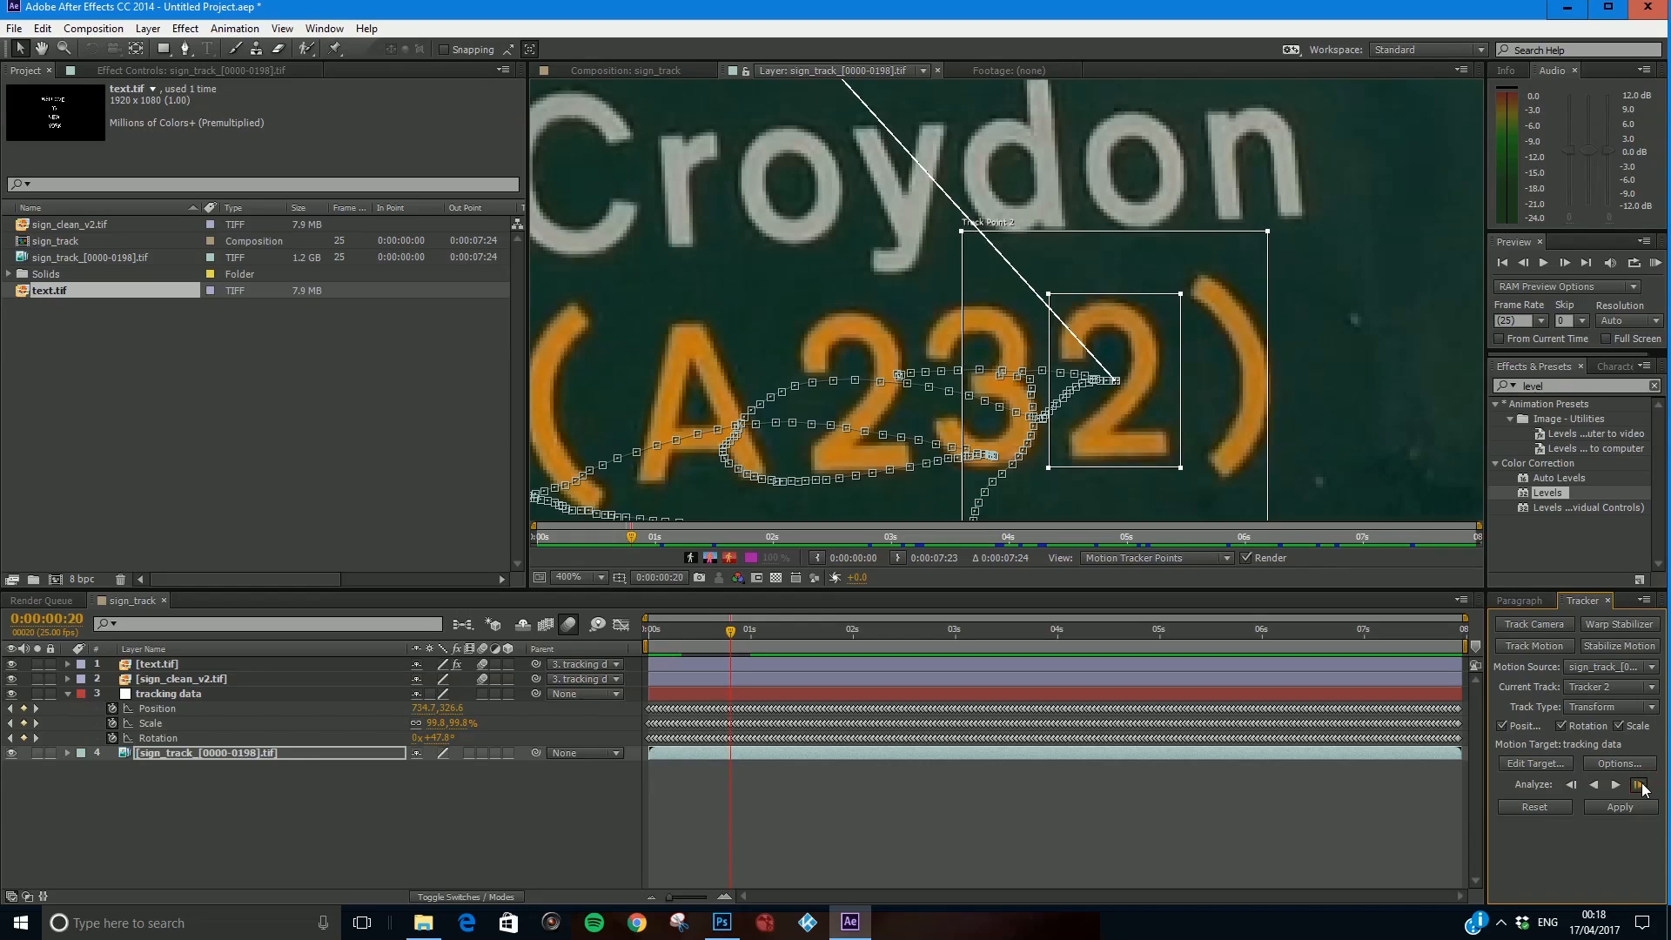
left_click(1639, 786)
left_click(1639, 785)
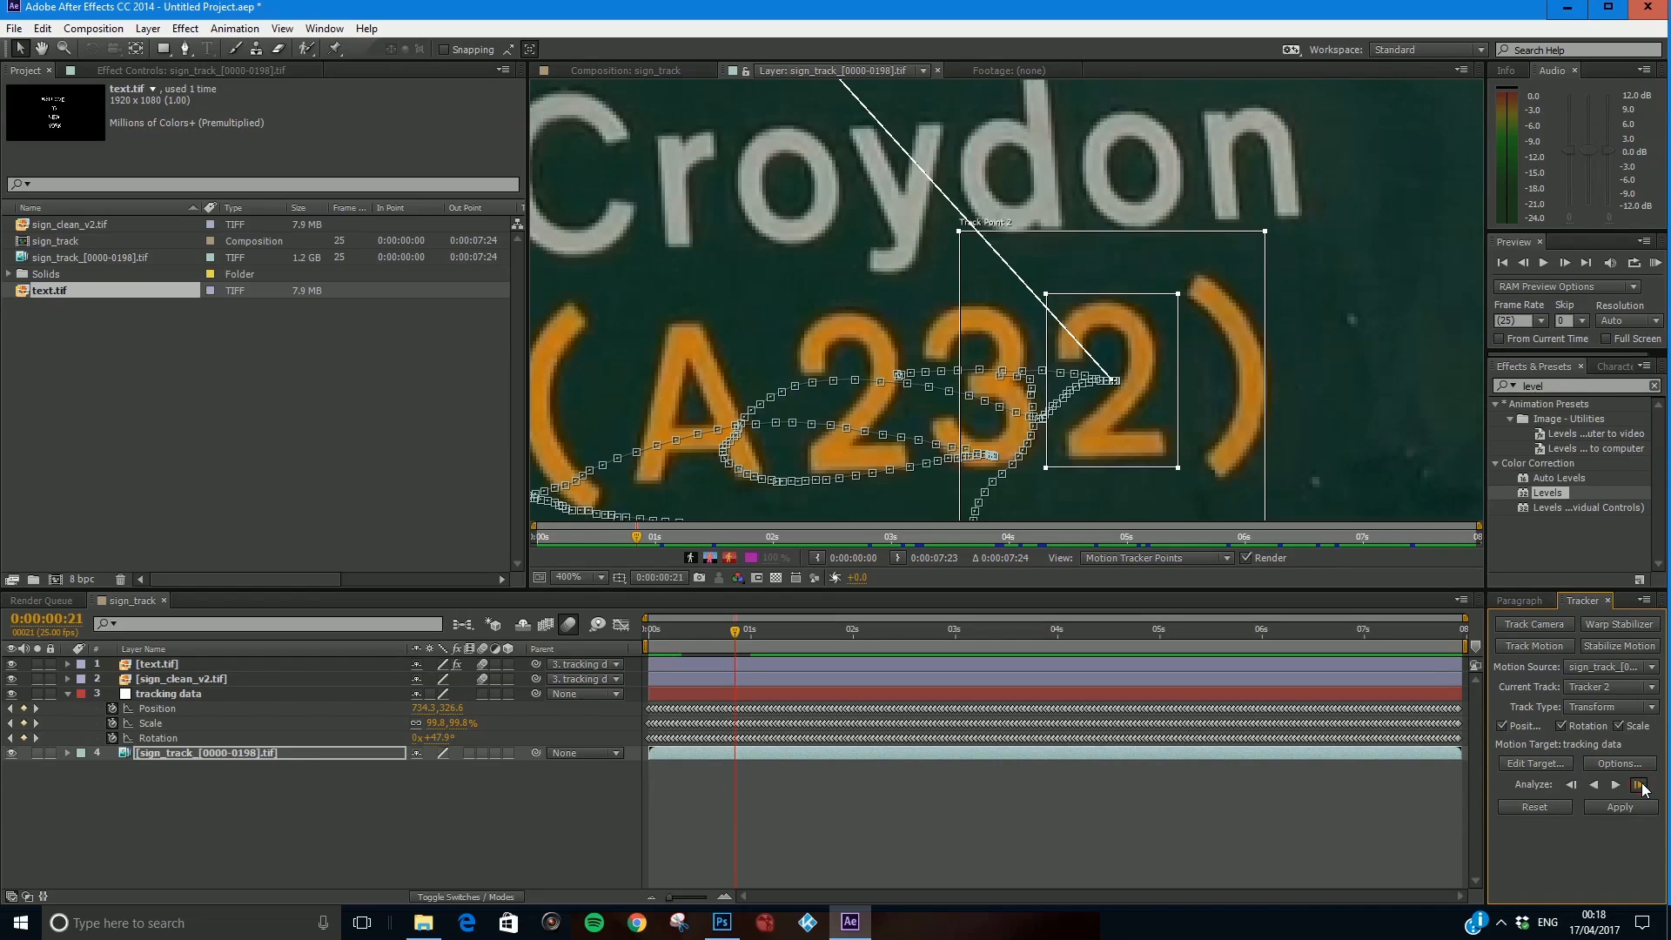
left_click(1639, 786)
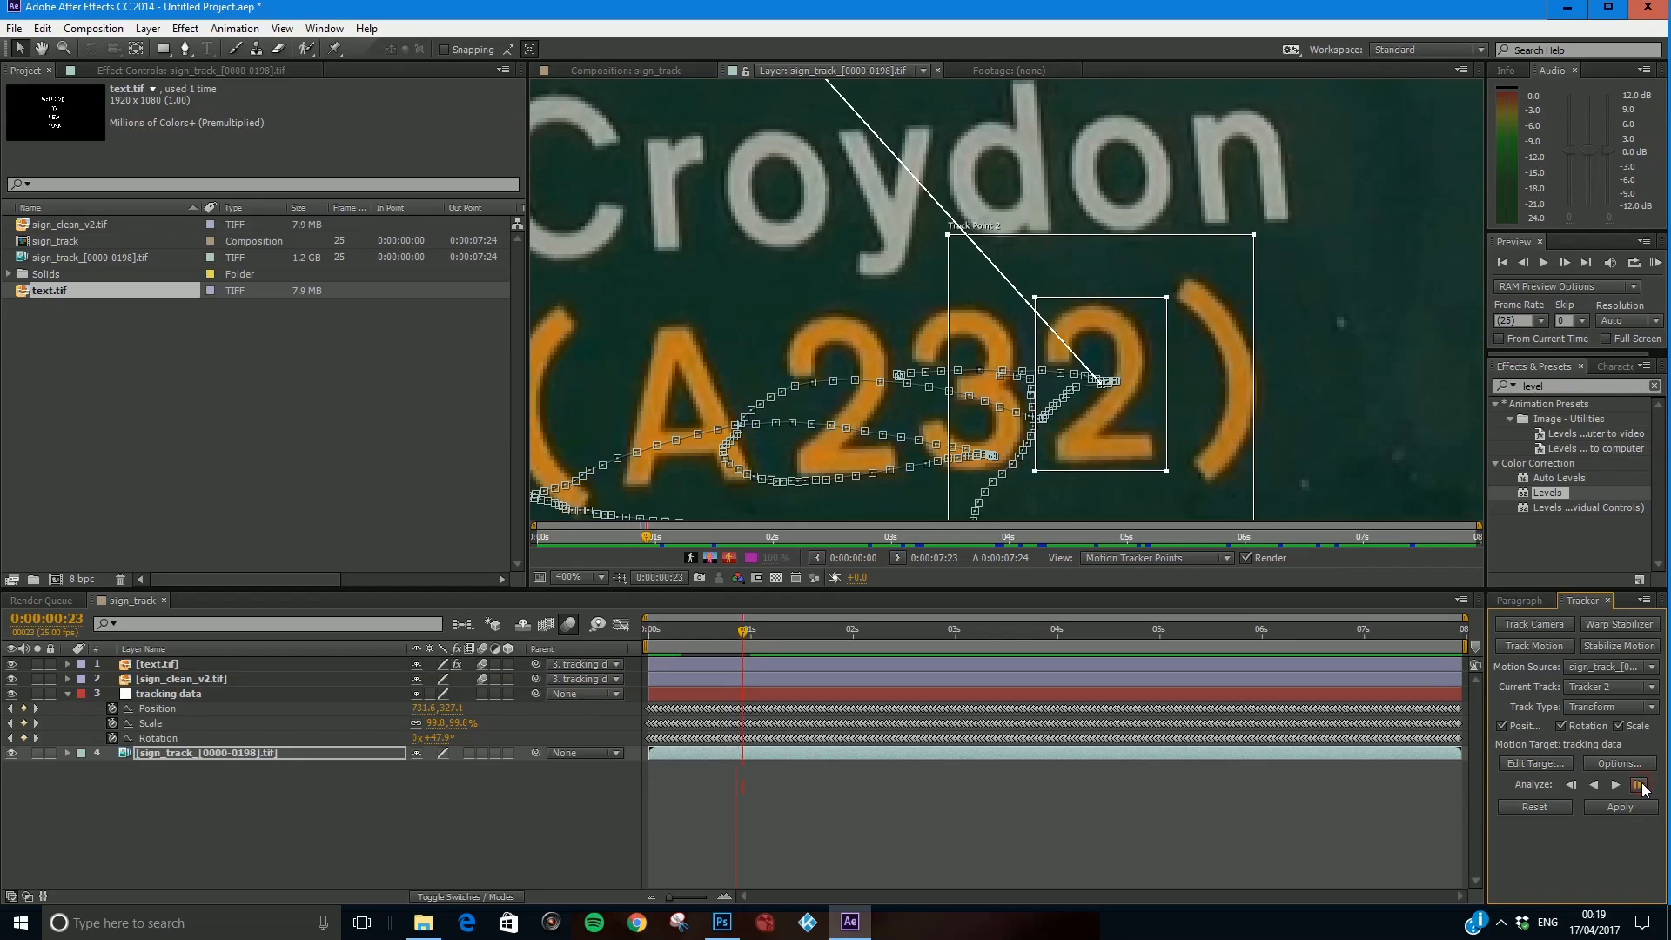
left_click(1639, 786)
left_click(1639, 786)
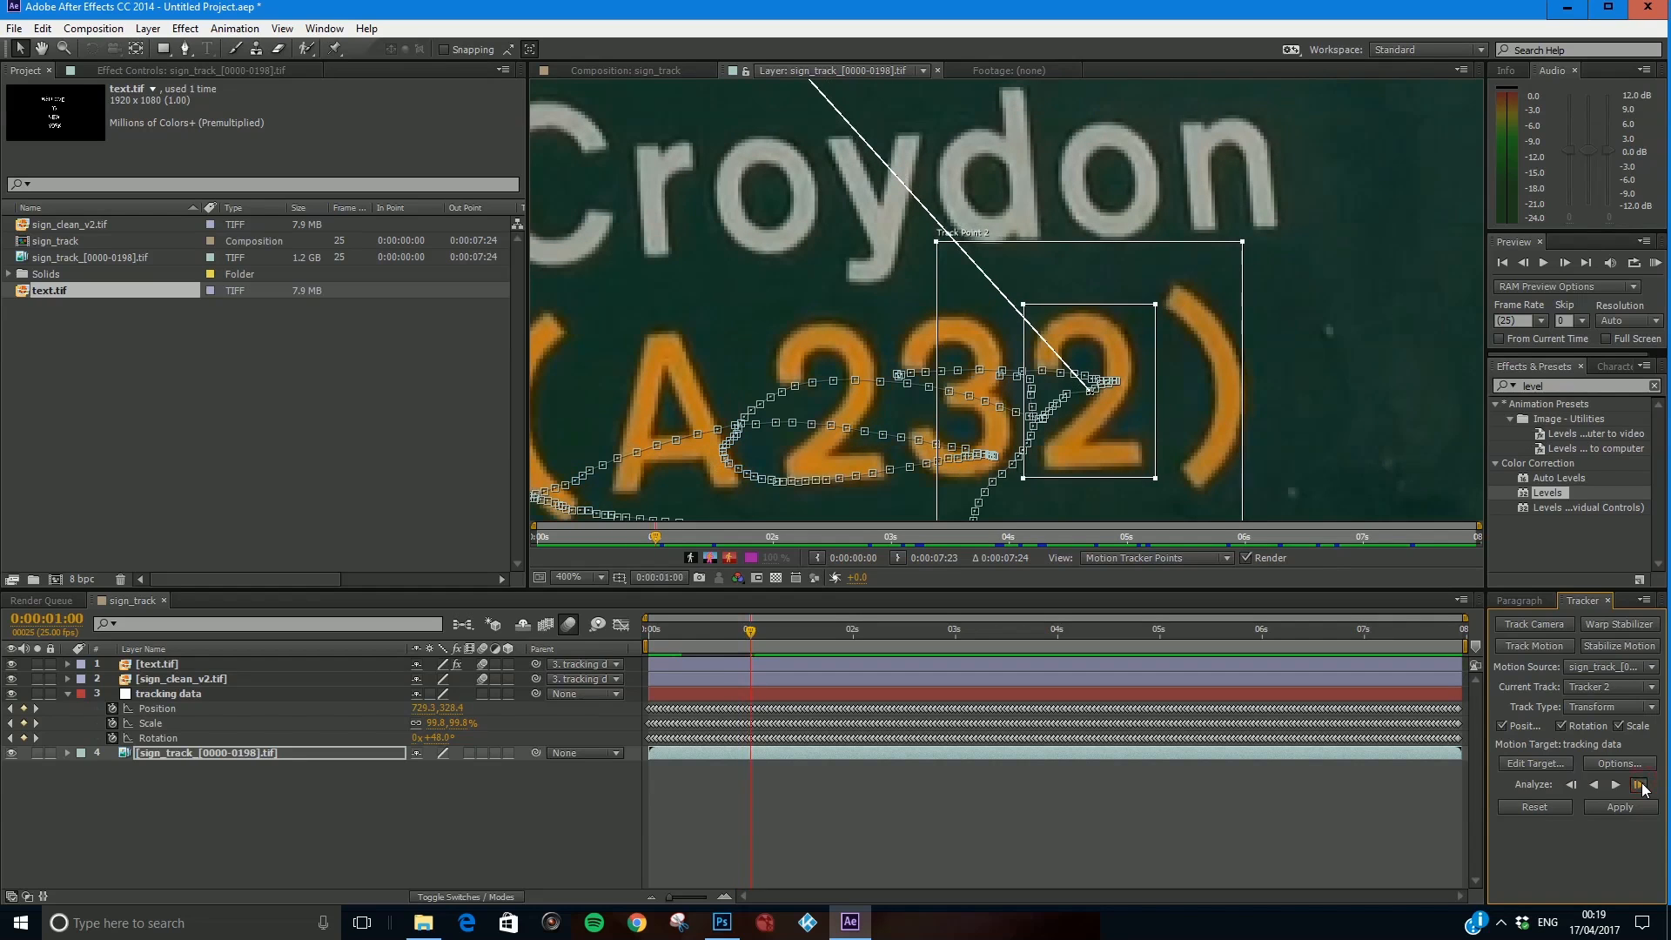
left_click(1639, 786)
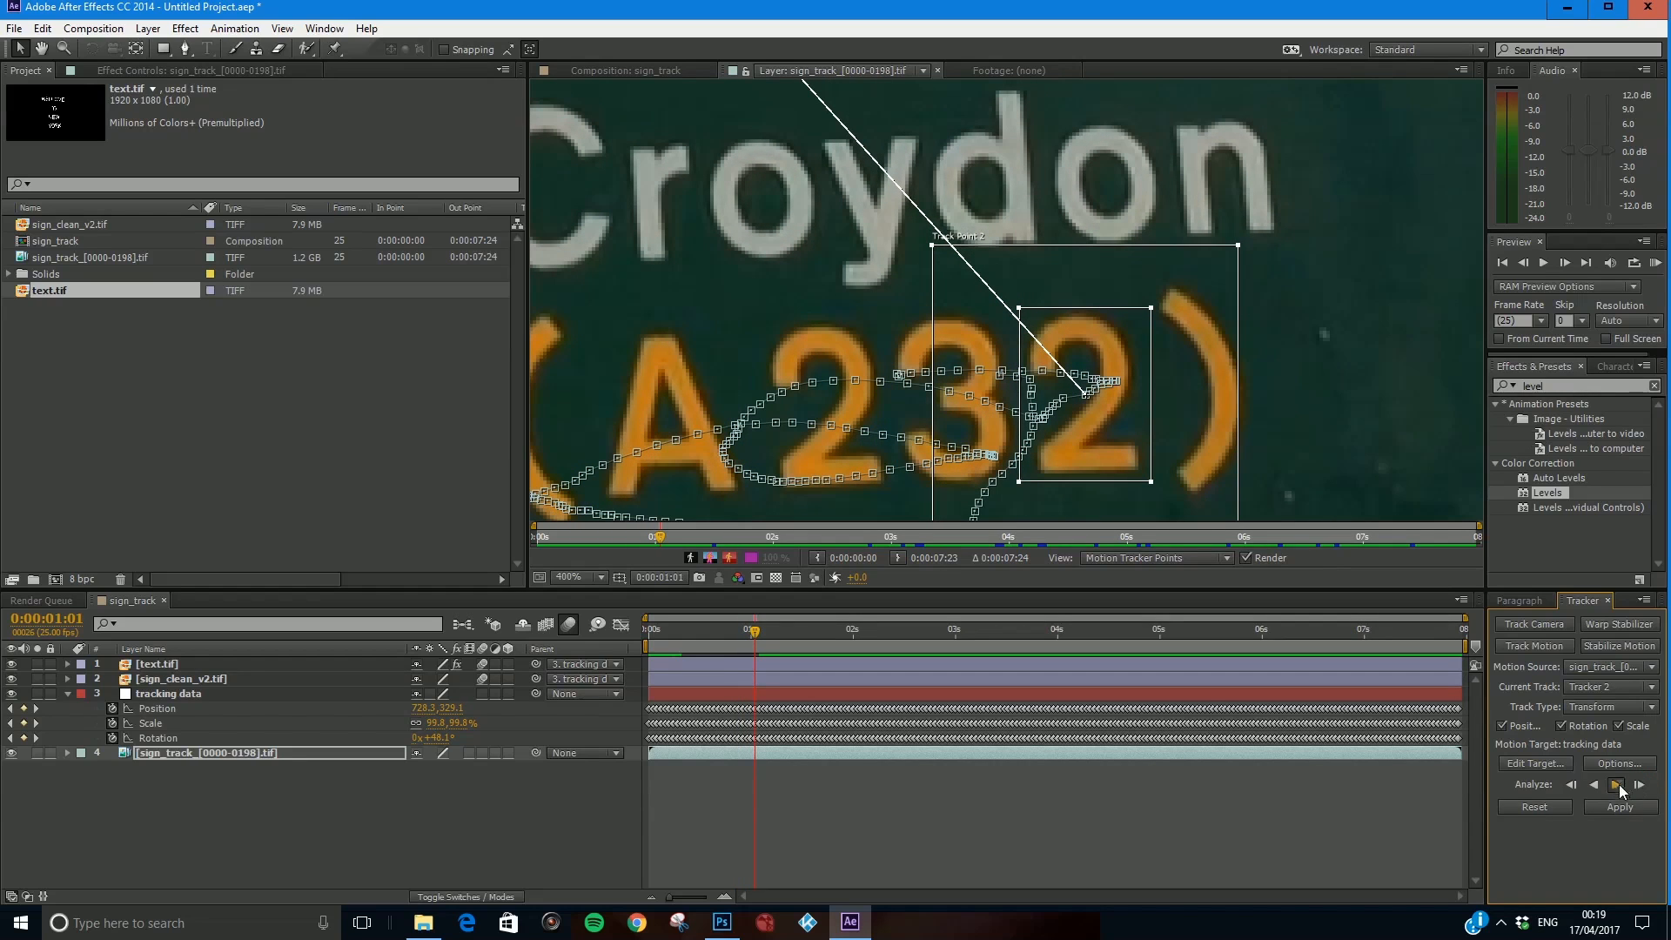
left_click(1619, 787)
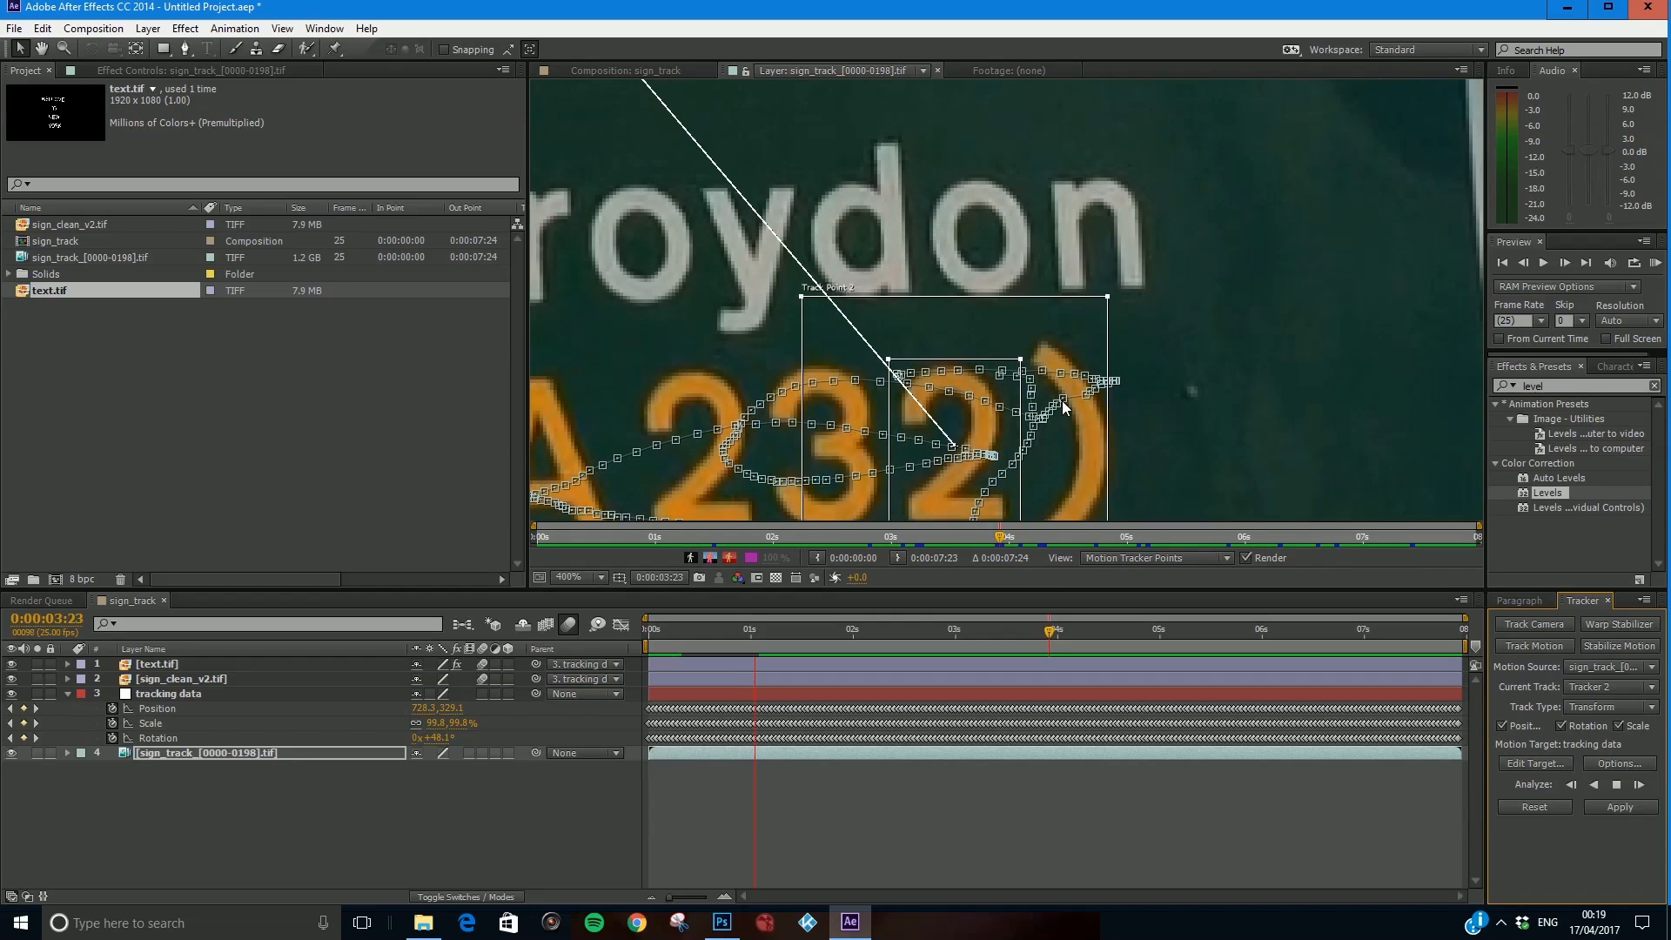
key("Page_Down")
key("Page_Down")
left_click(1500, 923)
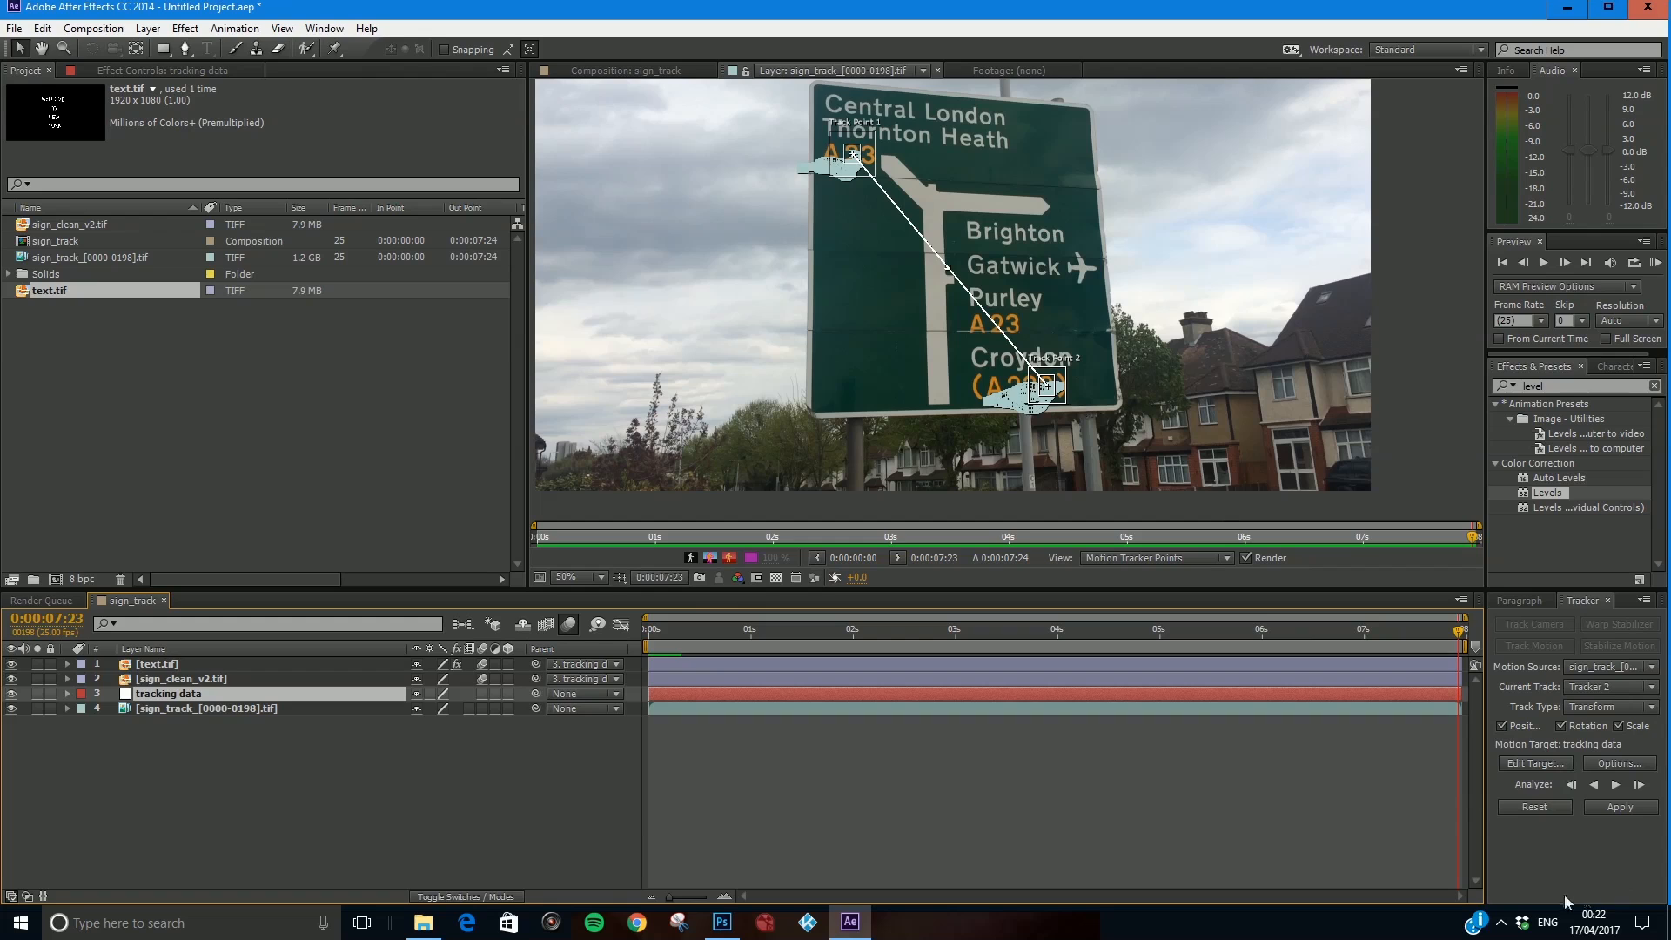
left_click(1500, 922)
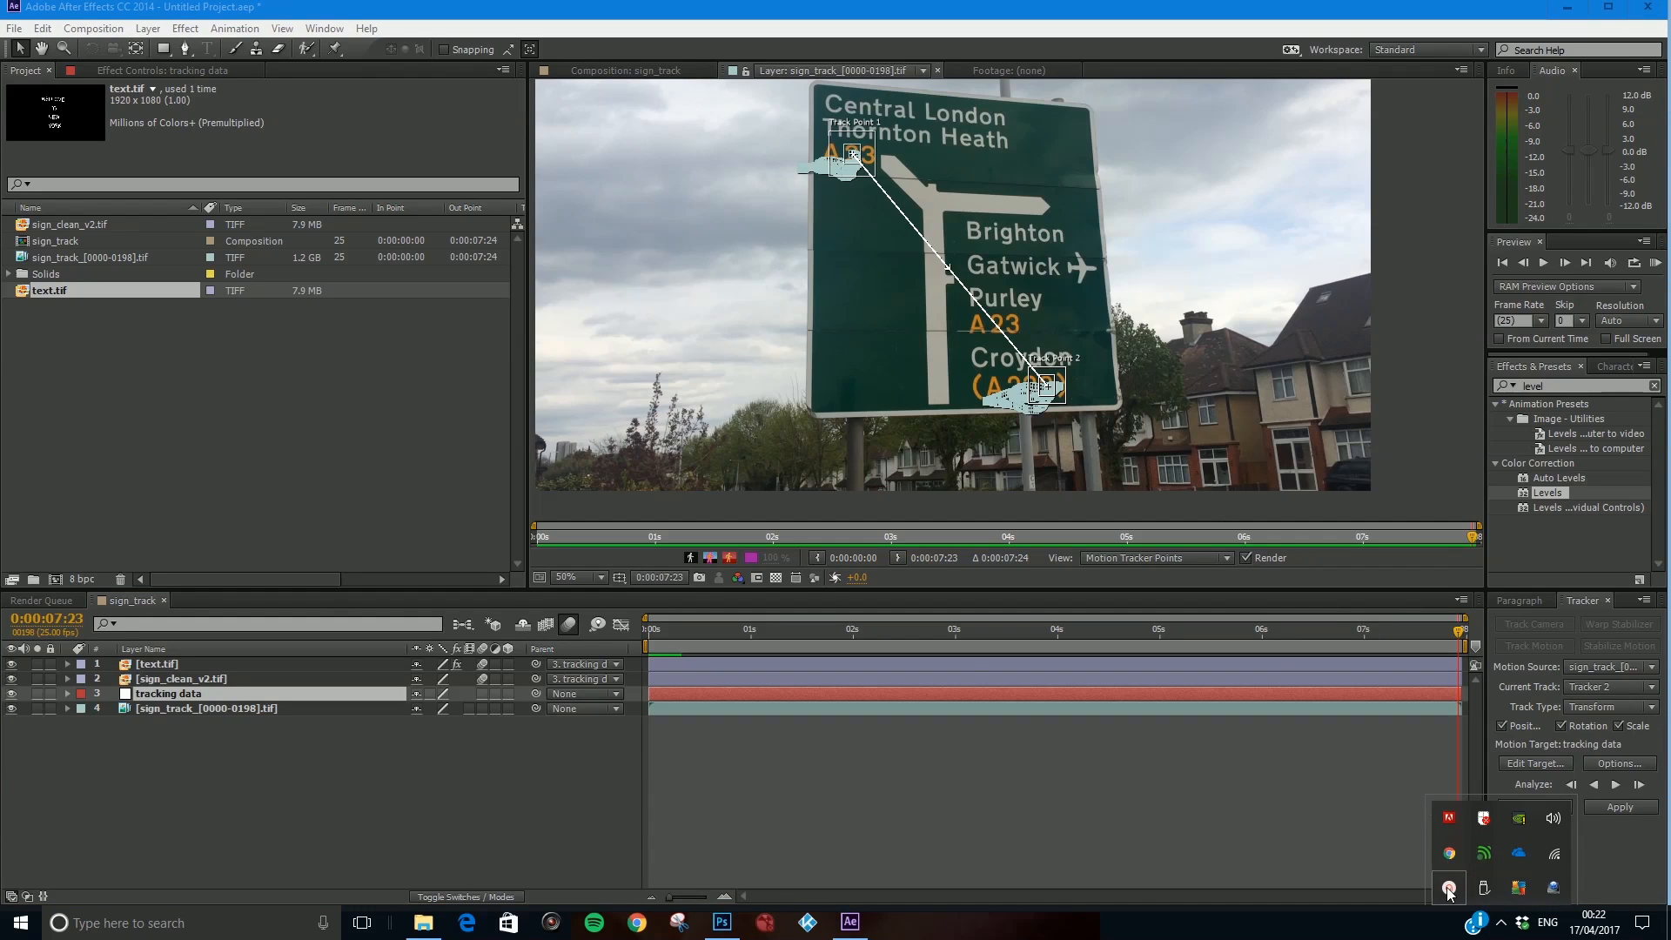
left_click(1485, 887)
left_click(1275, 805)
Create a null object in the sign_track composition and rename it tracking_data_2.
scroll(1041, 369, "up", 2)
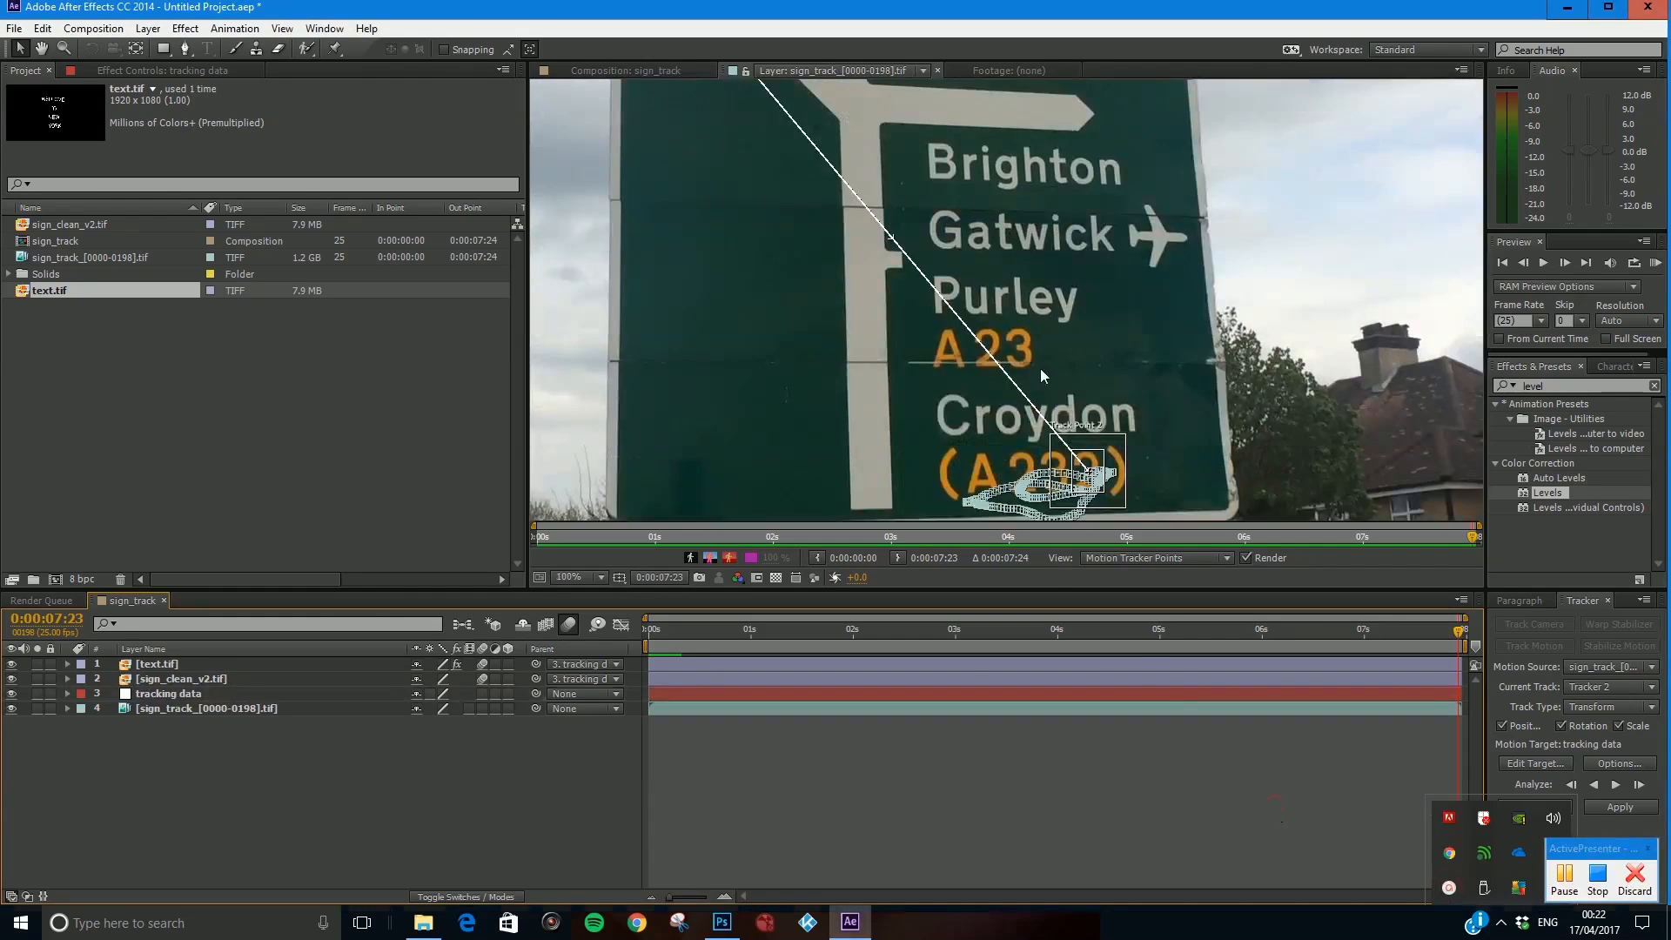
scroll(1118, 509, "up", 1)
left_click_drag(1082, 308, 1040, 161)
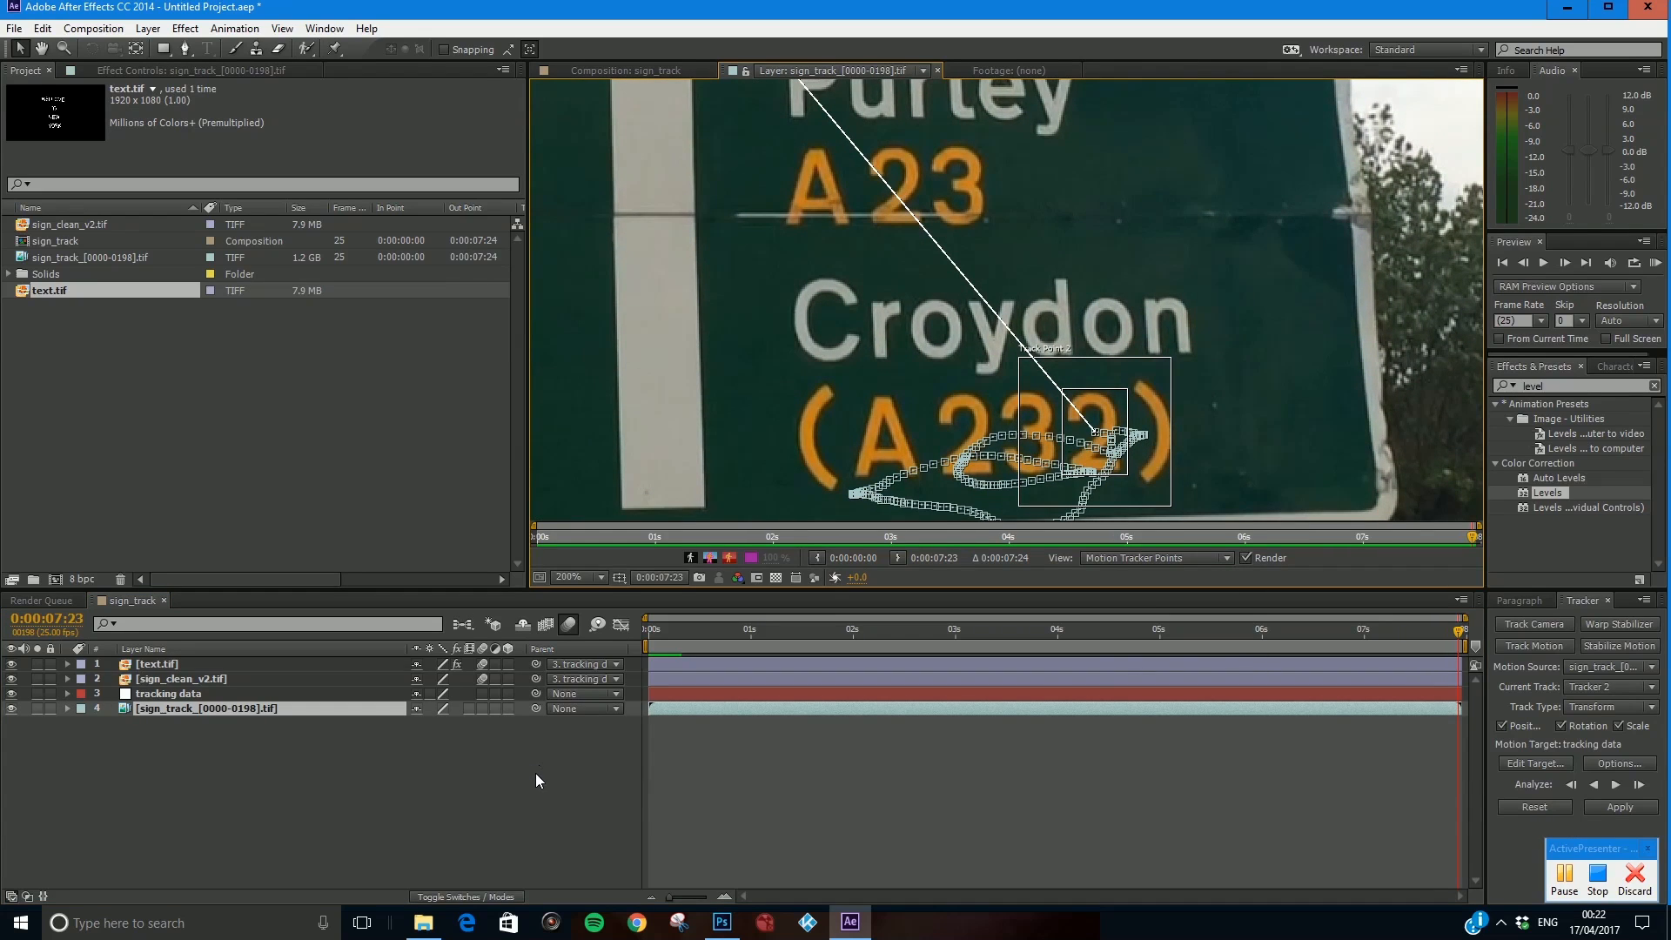
right_click(287, 776)
mouse_move(328, 606)
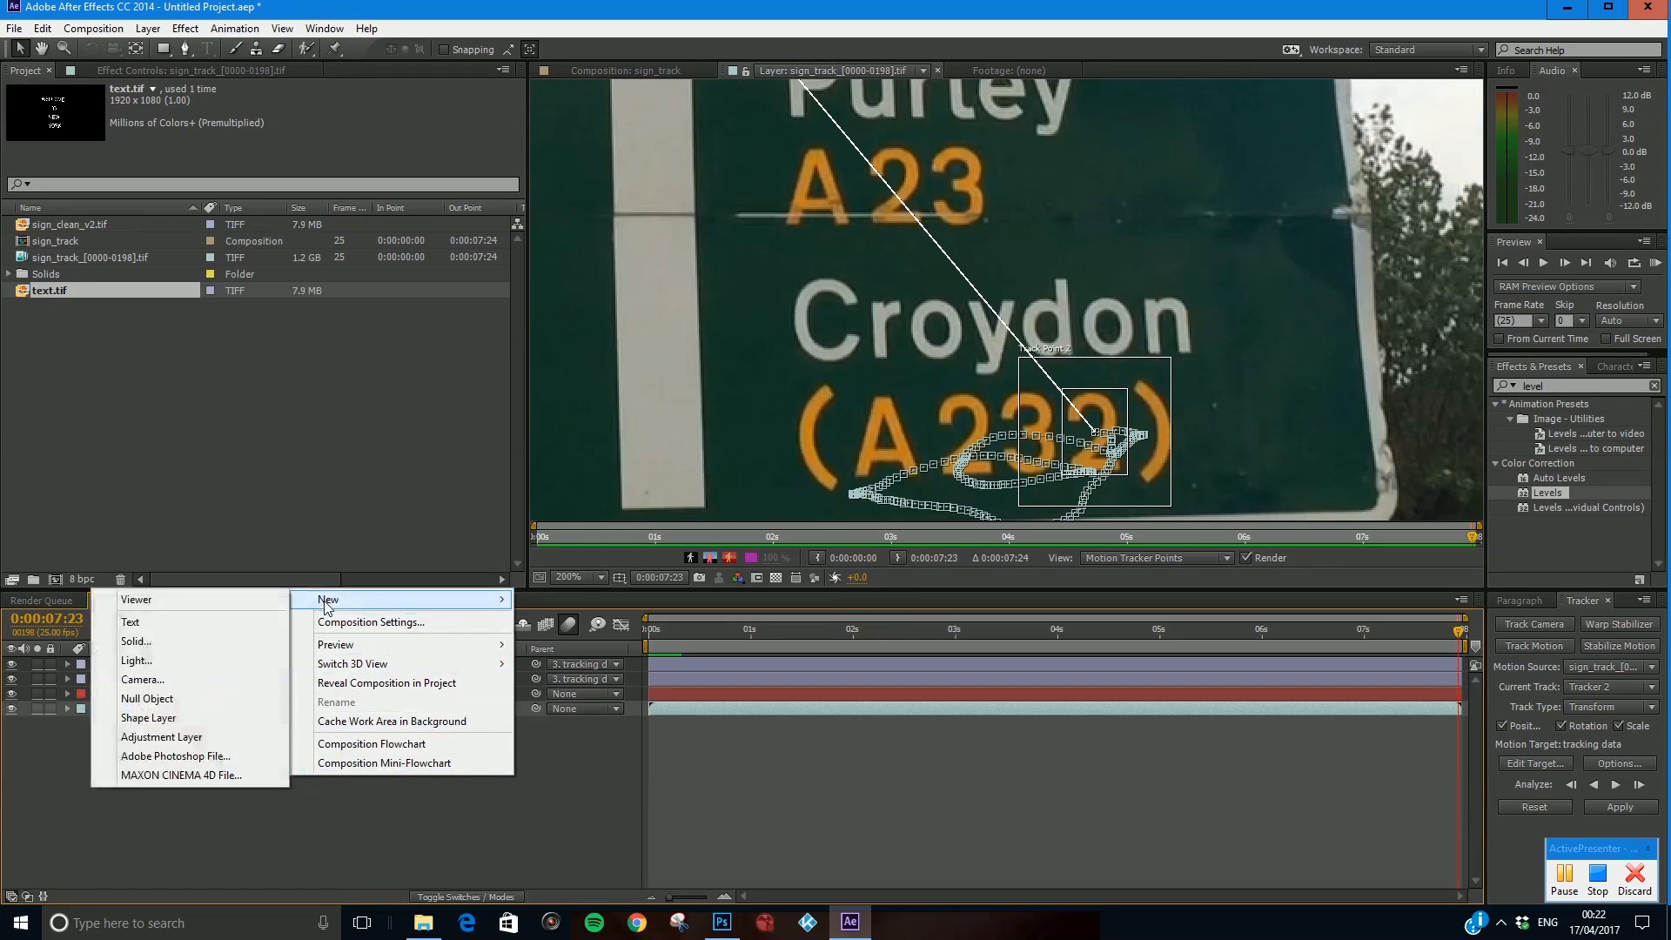
left_click(224, 694)
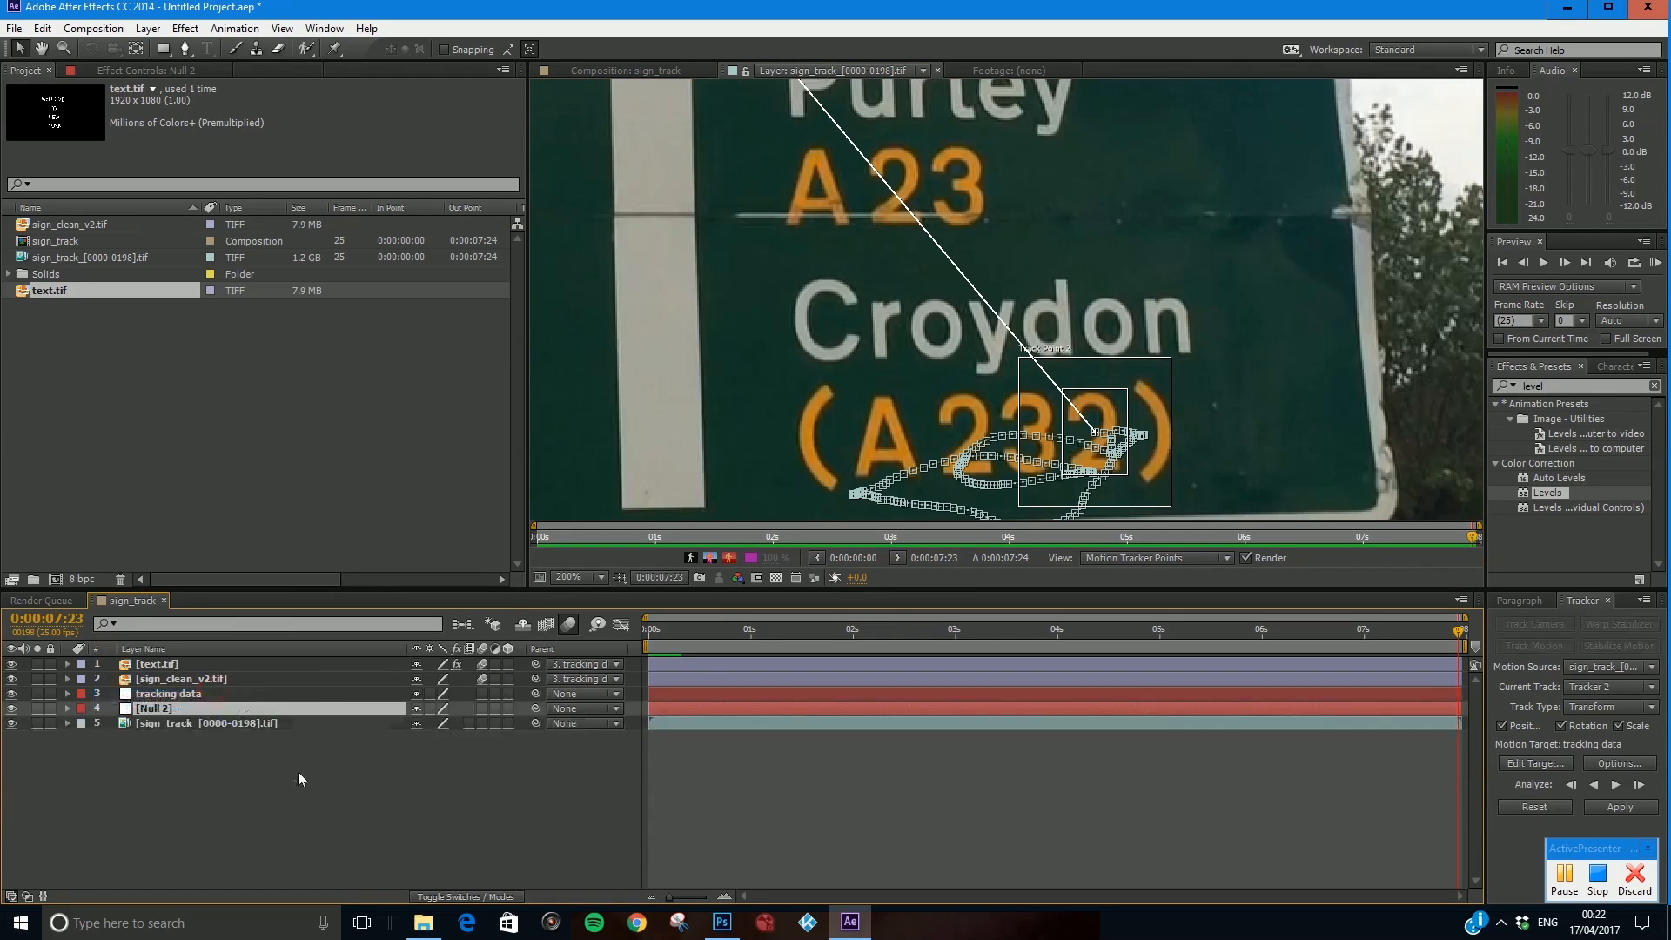
right_click(191, 706)
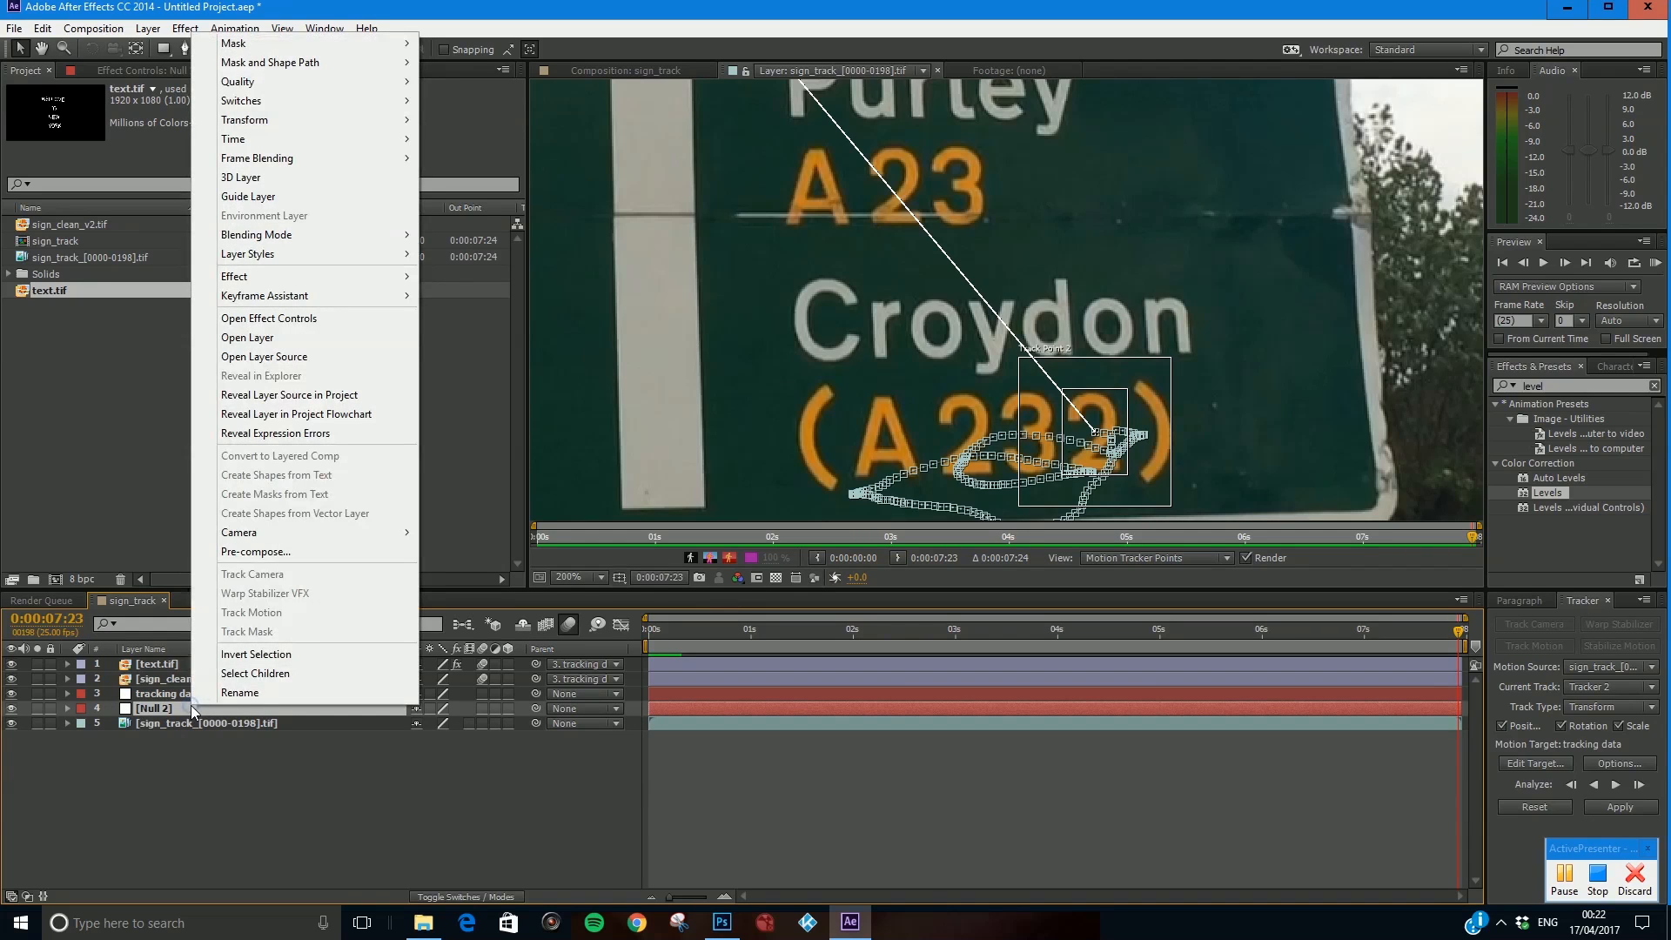
left_click(268, 691)
type("tracking_data_2")
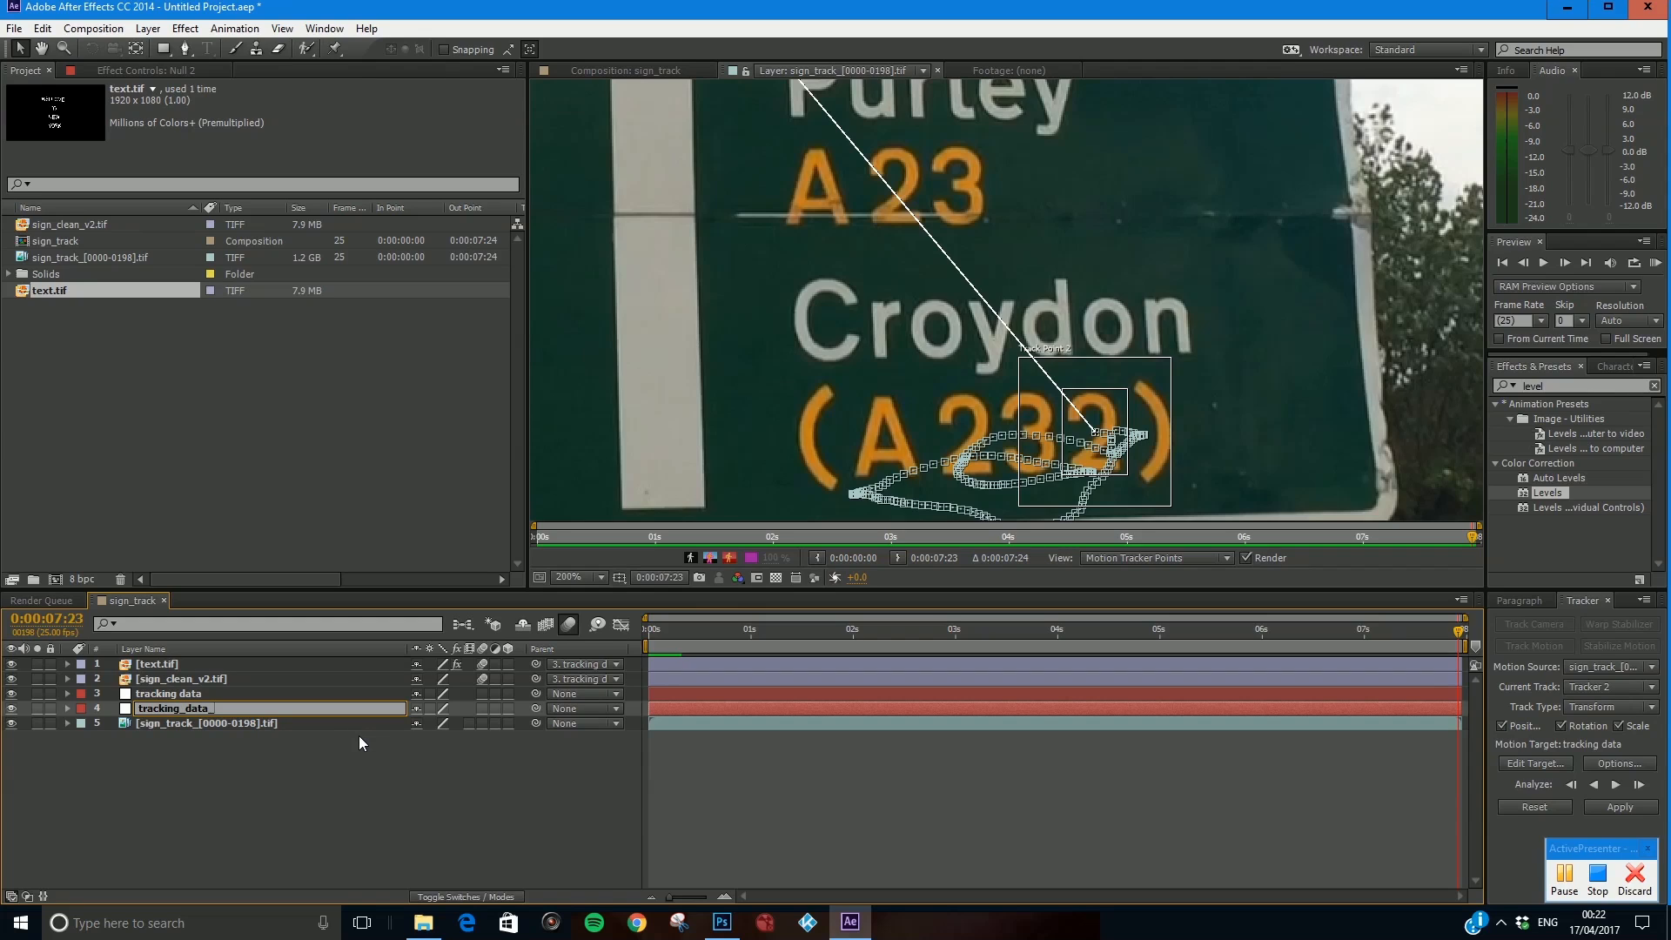
left_click(316, 788)
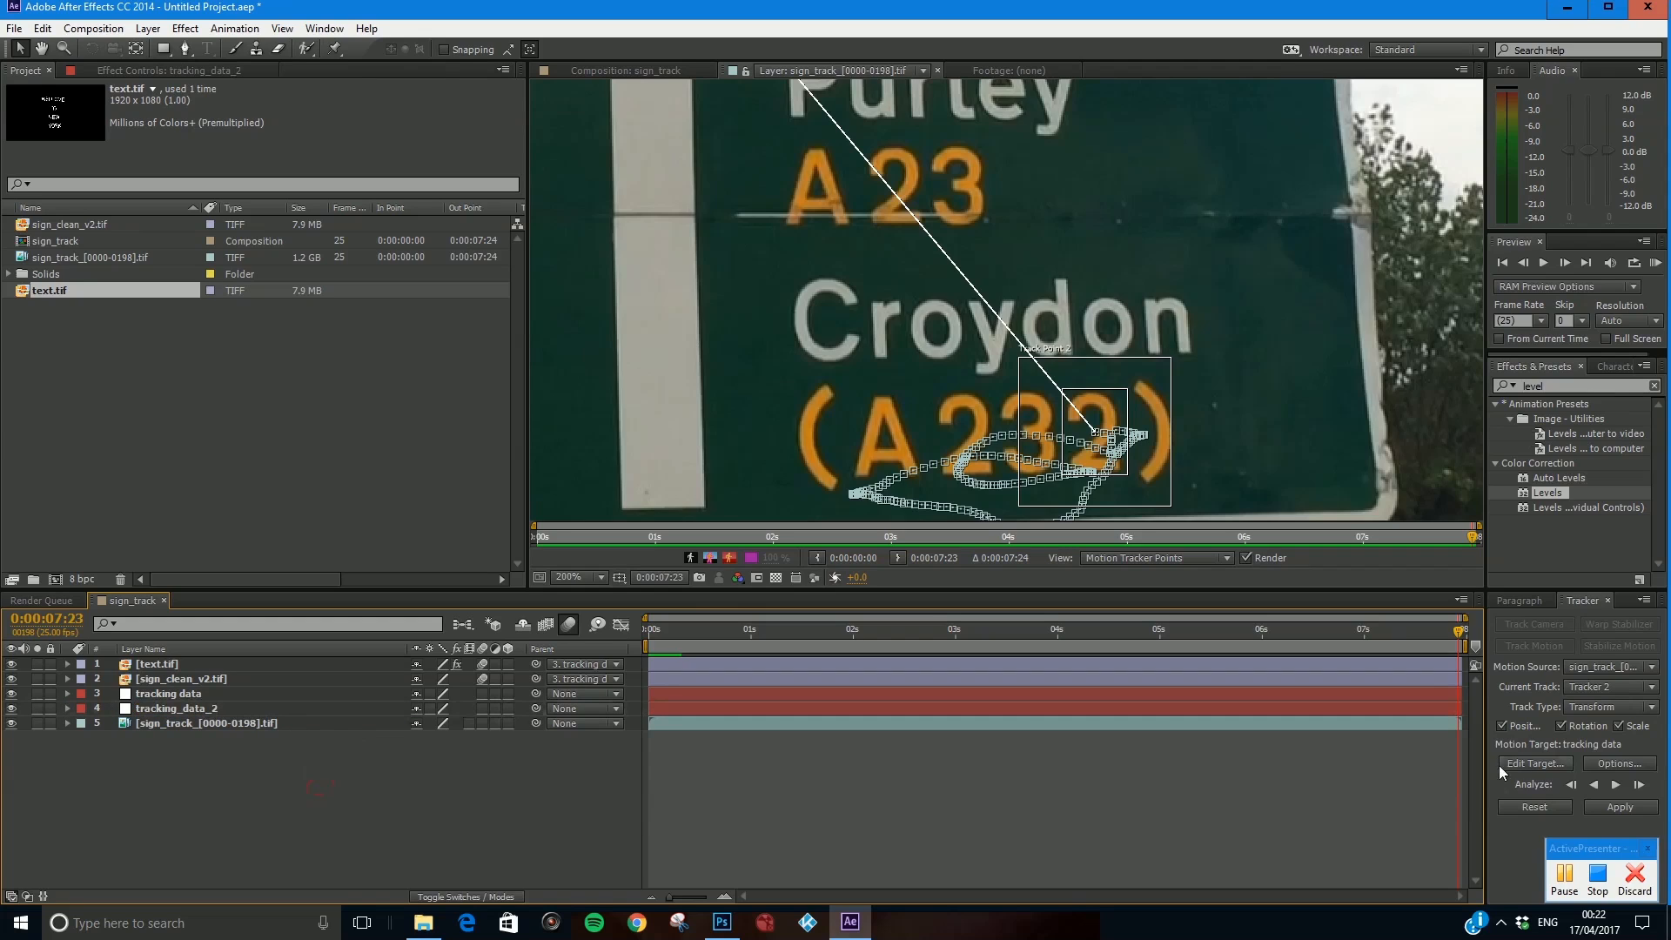
Set the motion target of Tracker 2 to the tracking_data_2 layer and apply the tracking data to it.
left_click(1535, 764)
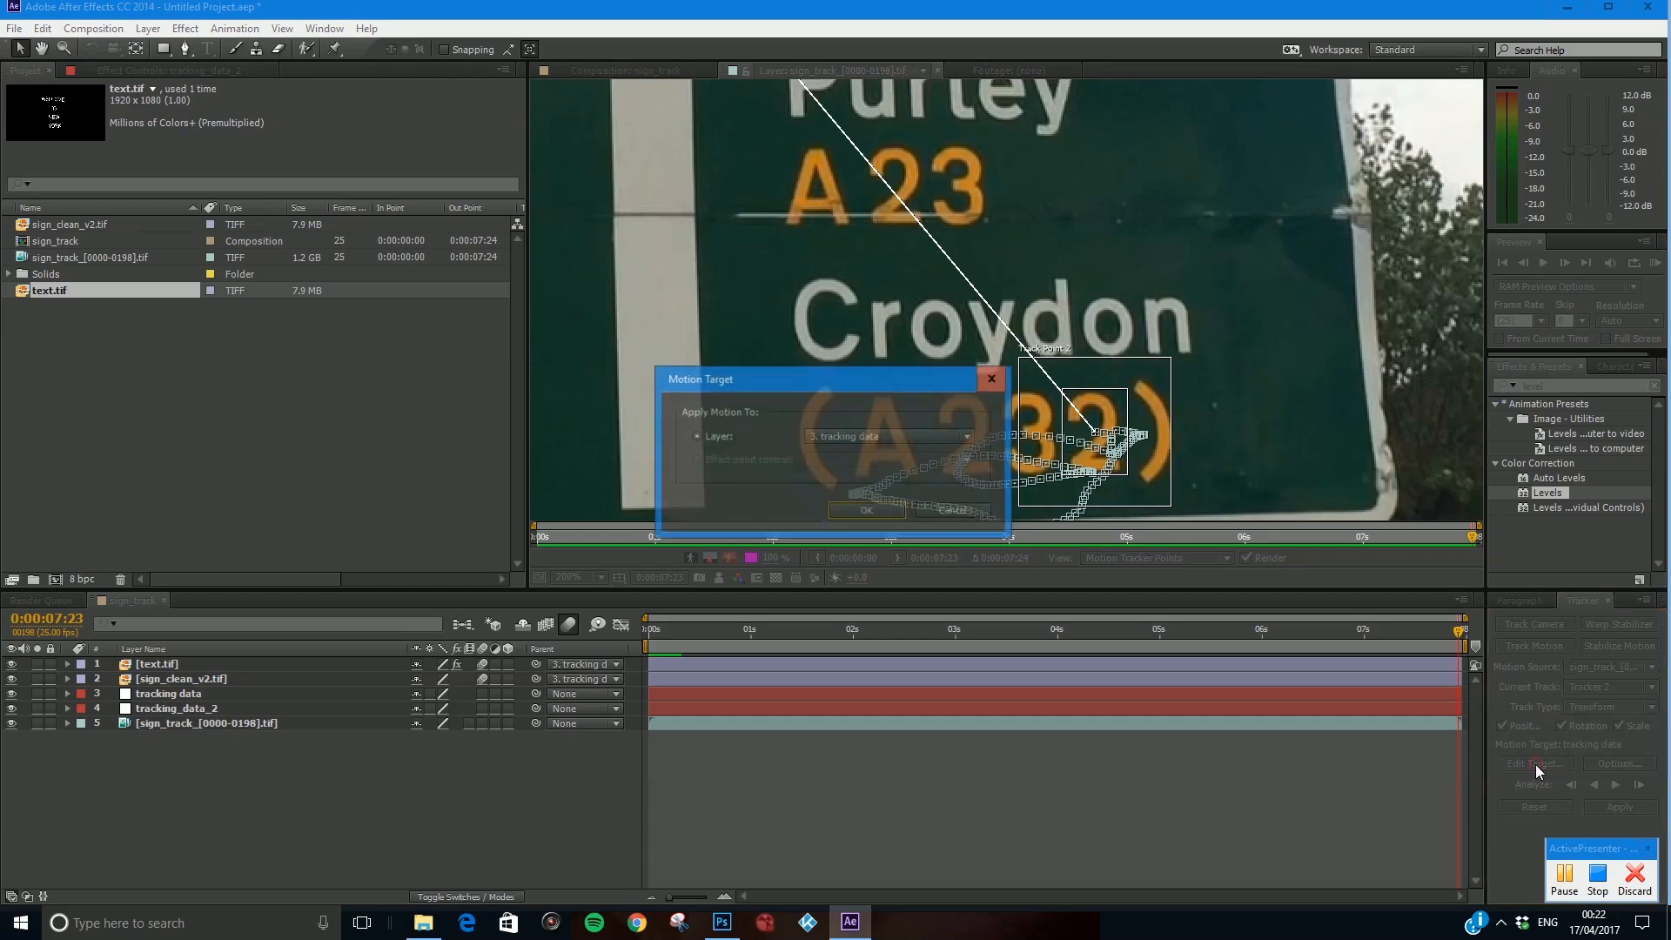
left_click(868, 435)
left_click(875, 510)
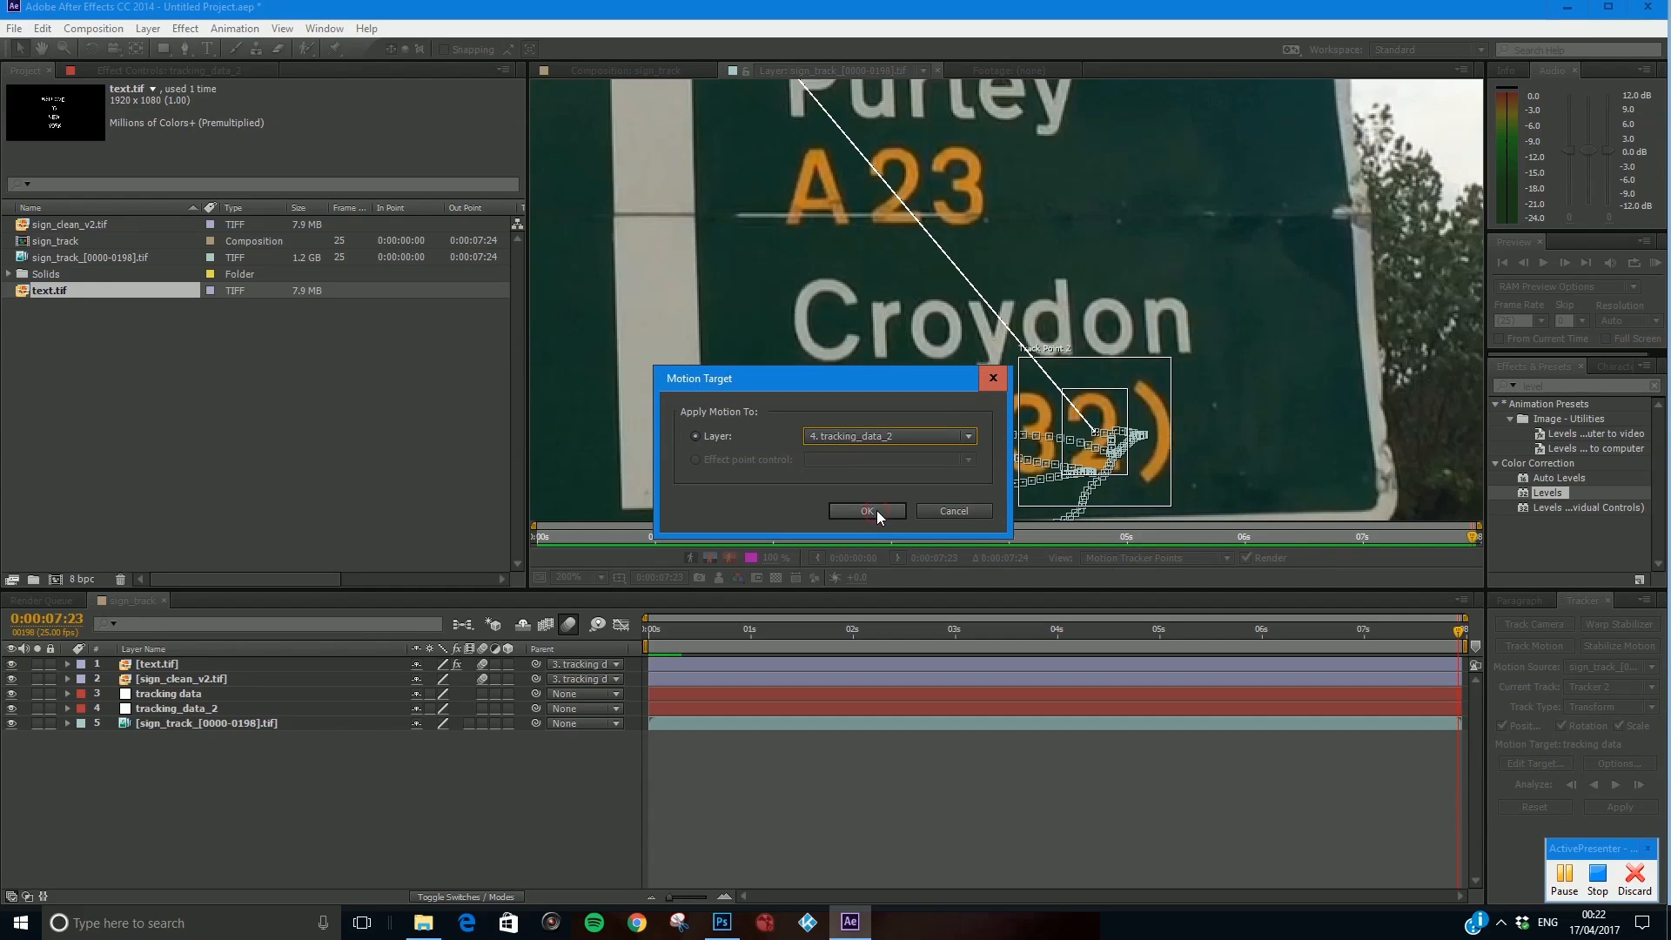
left_click(875, 508)
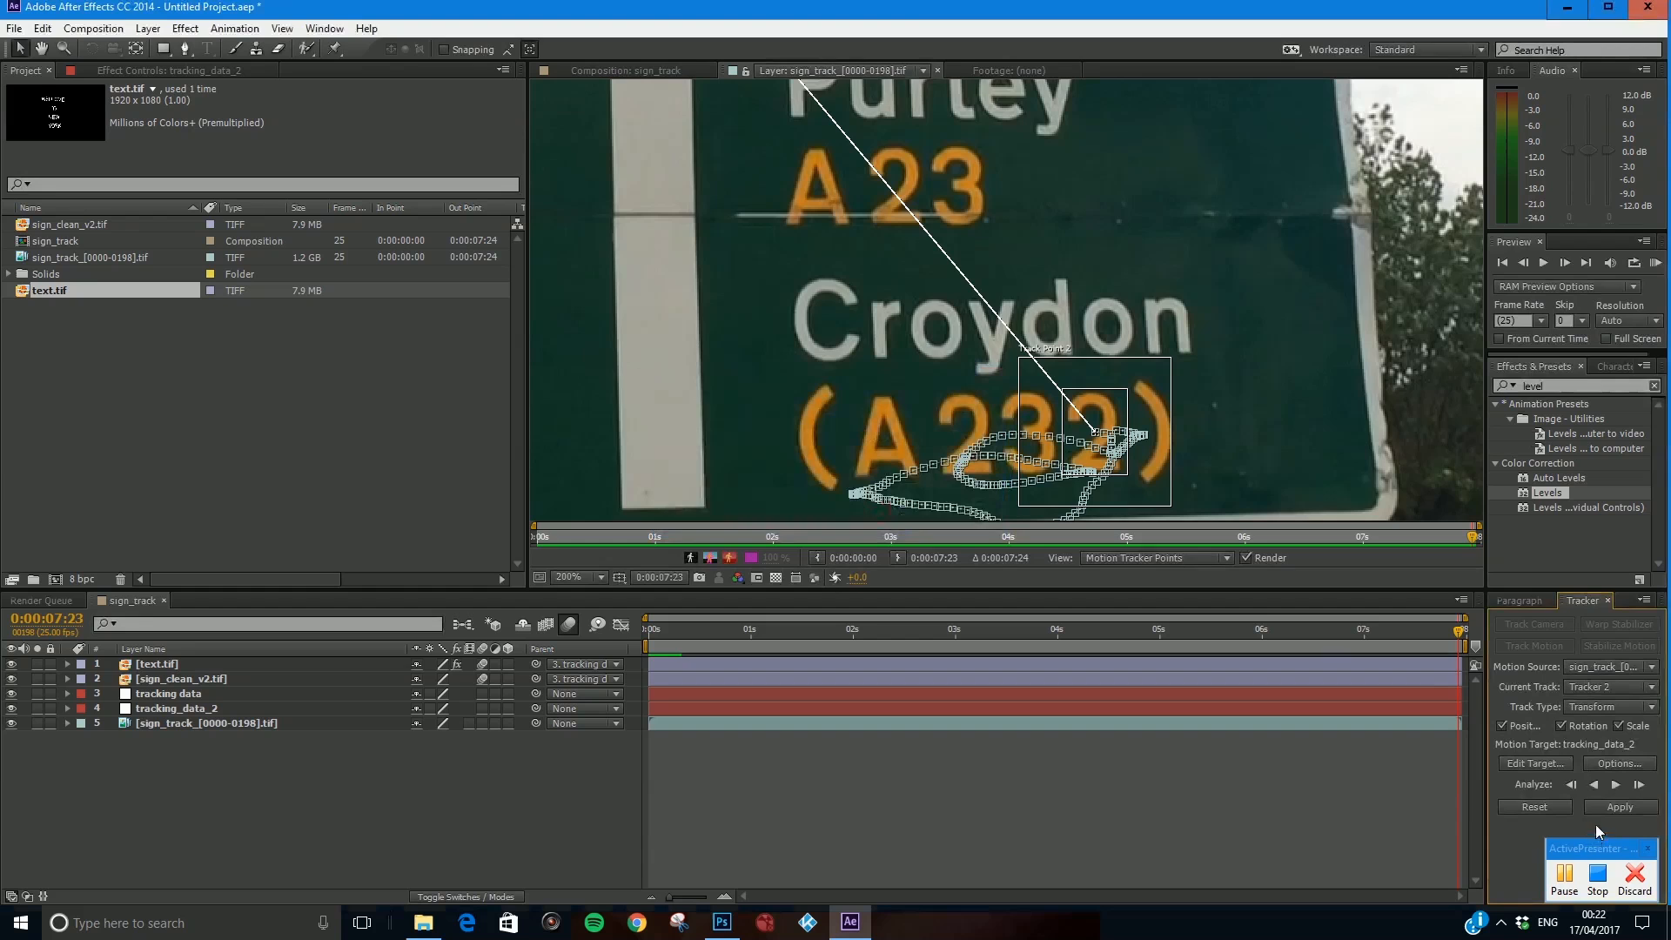
left_click(1606, 806)
left_click(841, 477)
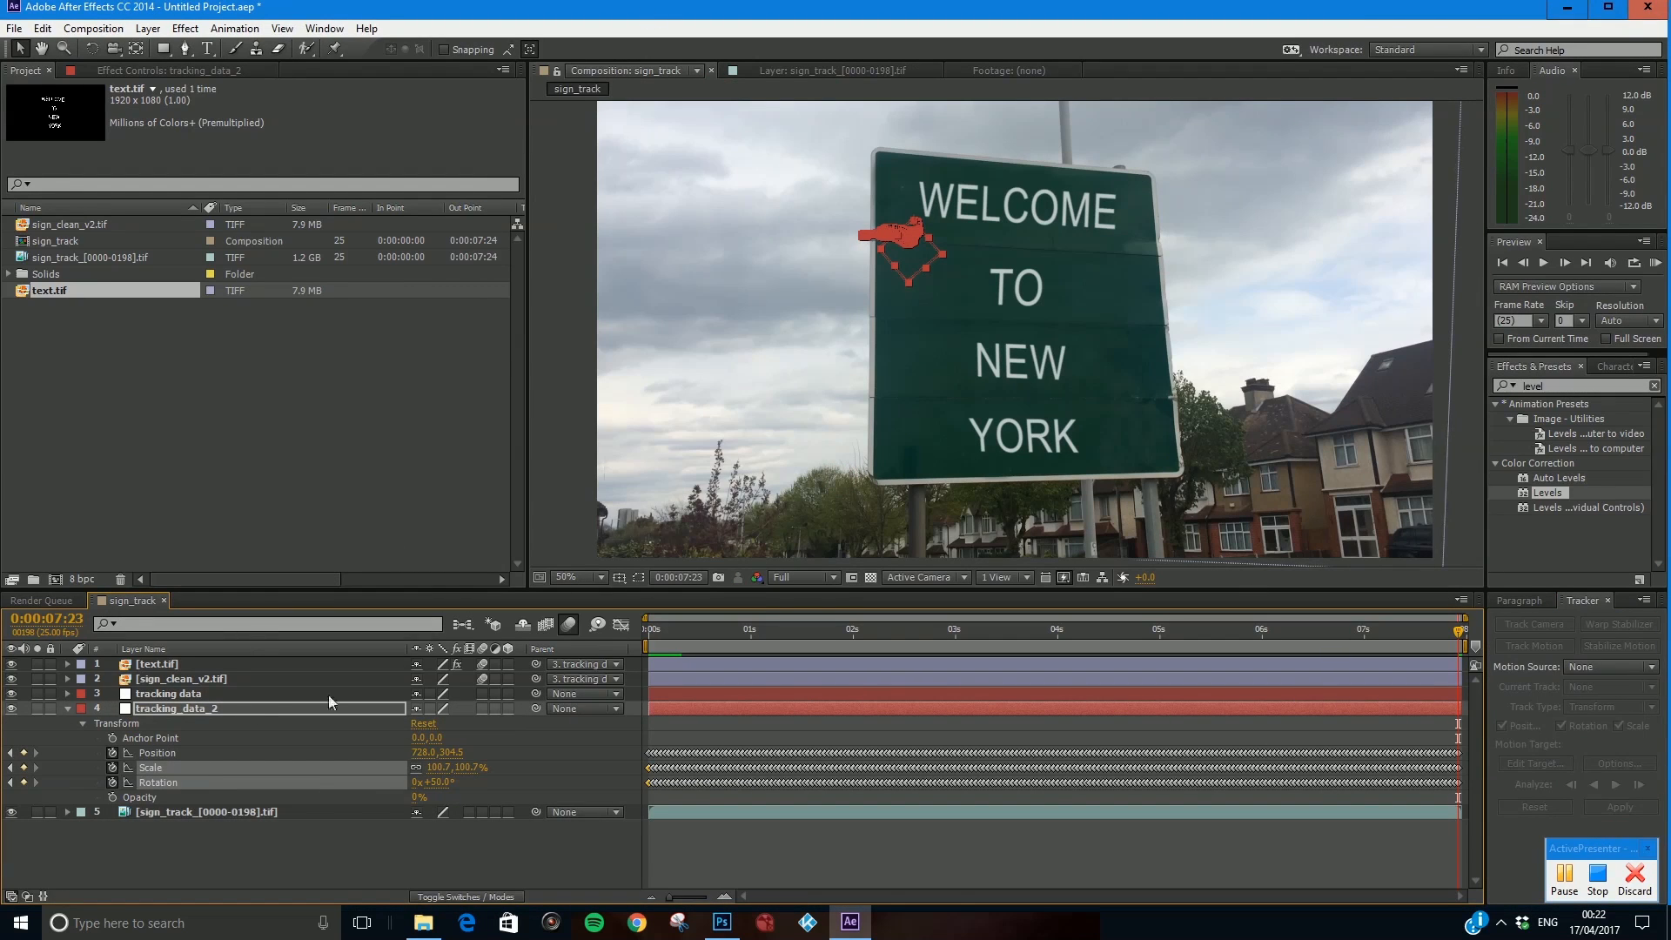
Widen the Parent column and parent the sign_clean_v2.tif and text.tif layers to tracking_data_2.
mouse_move(646, 645)
left_mouse_down()
mouse_move(724, 645)
mouse_move(651, 636)
left_mouse_up()
left_click_drag(626, 650, 702, 650)
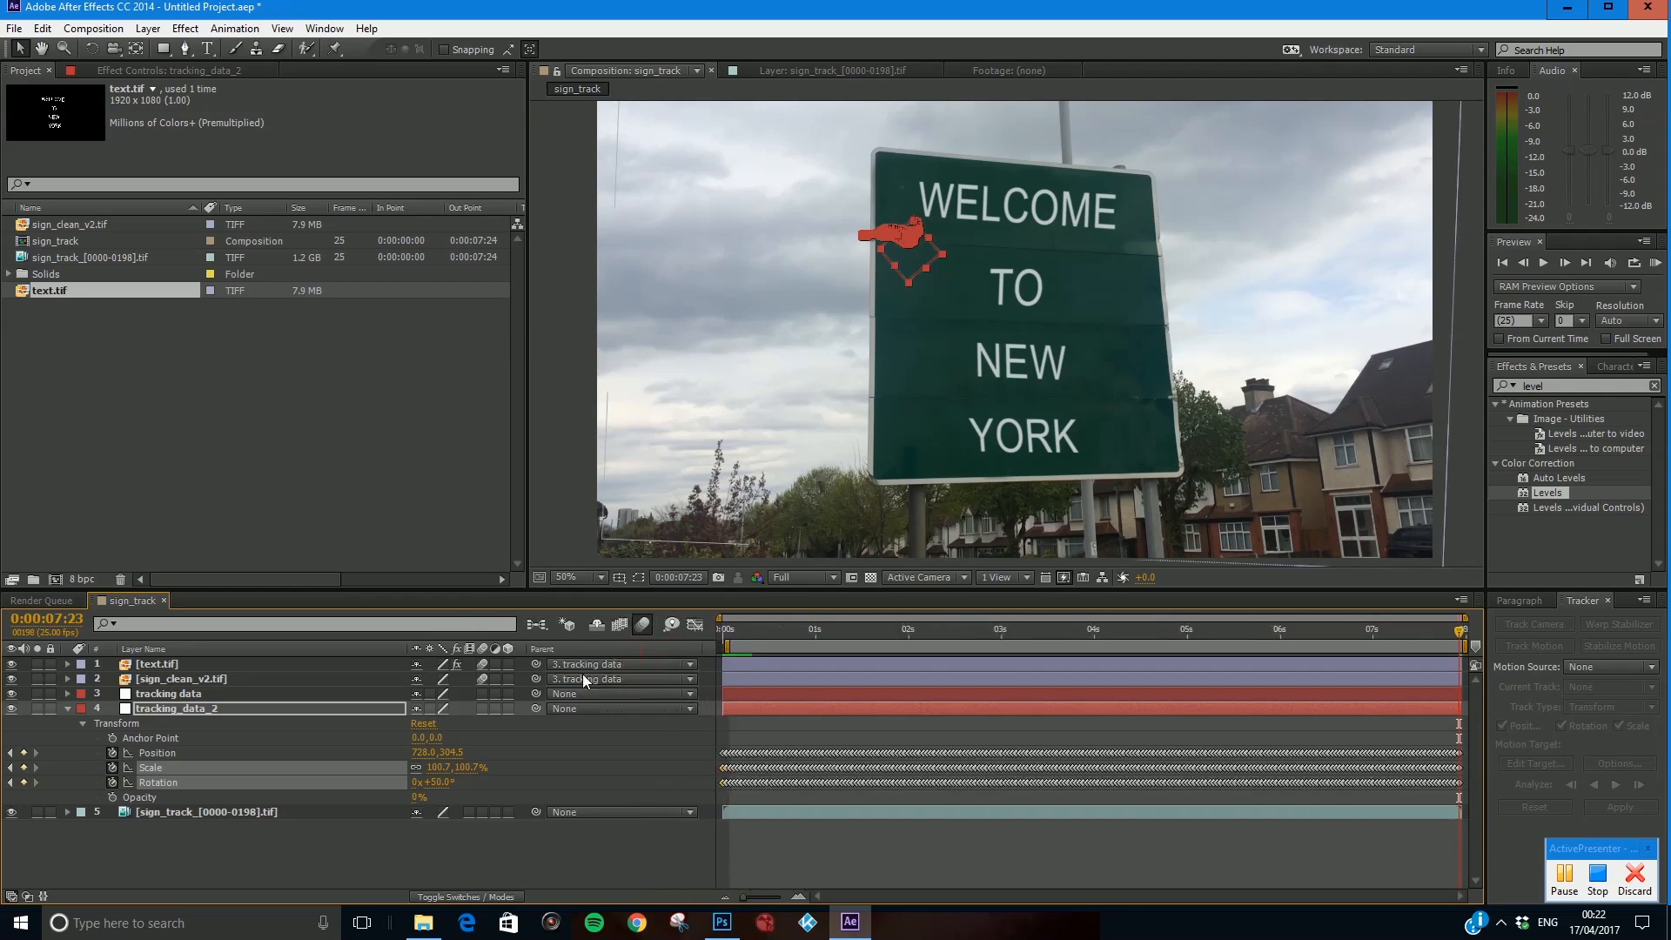
left_click(219, 678)
left_click(247, 664)
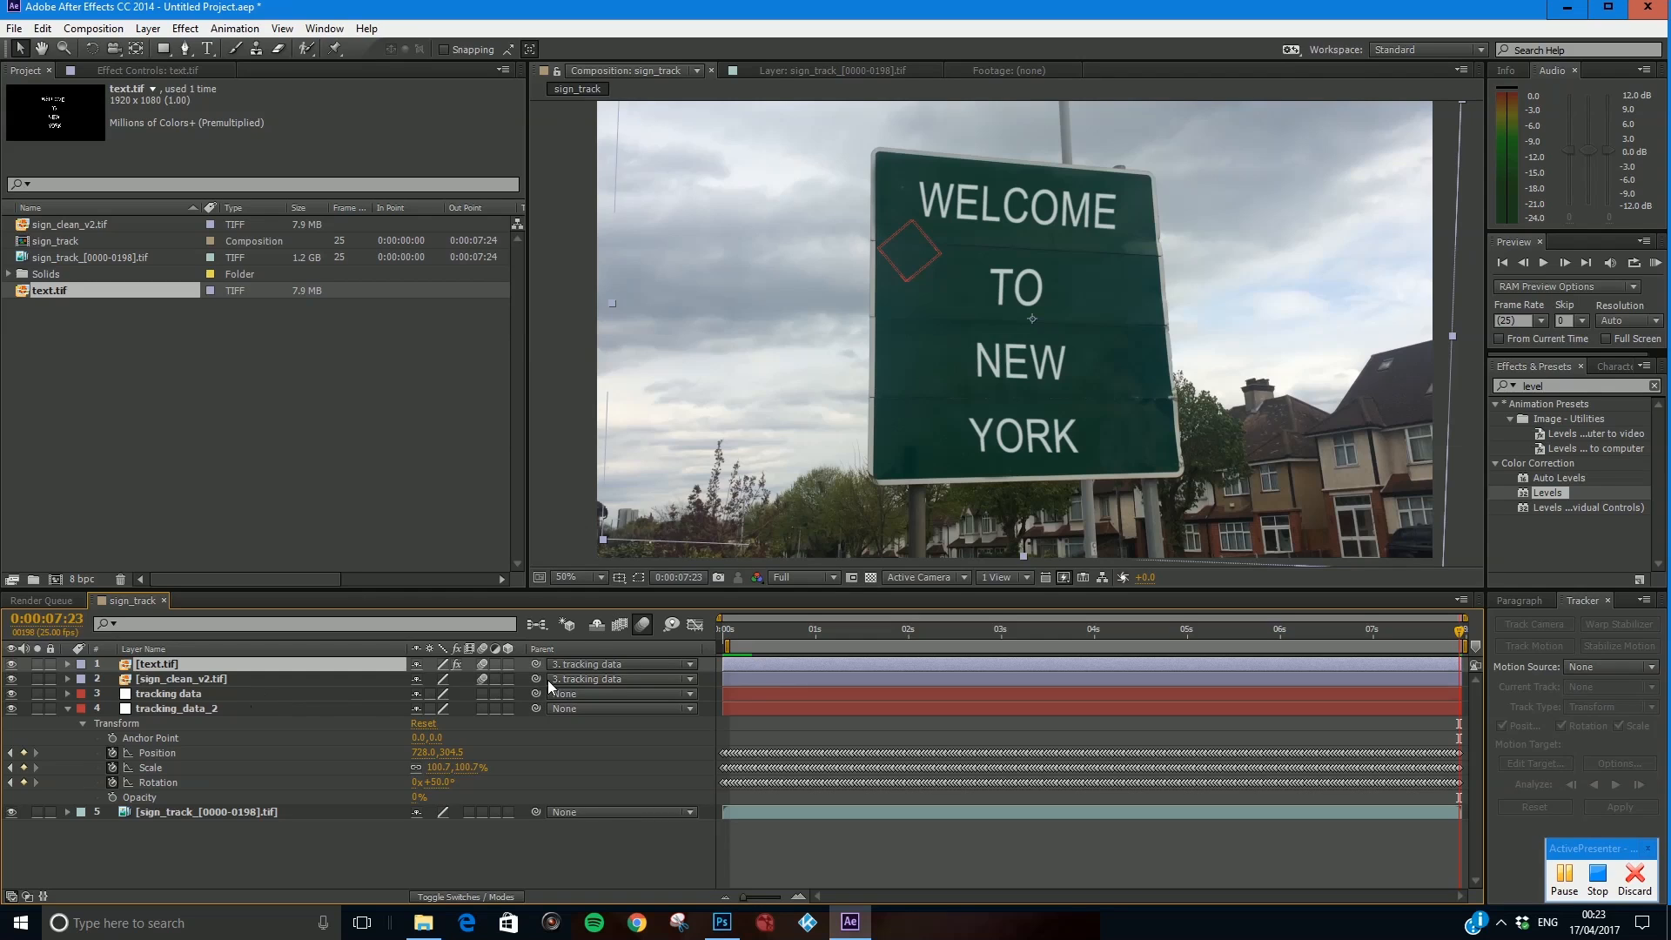
left_click(259, 694)
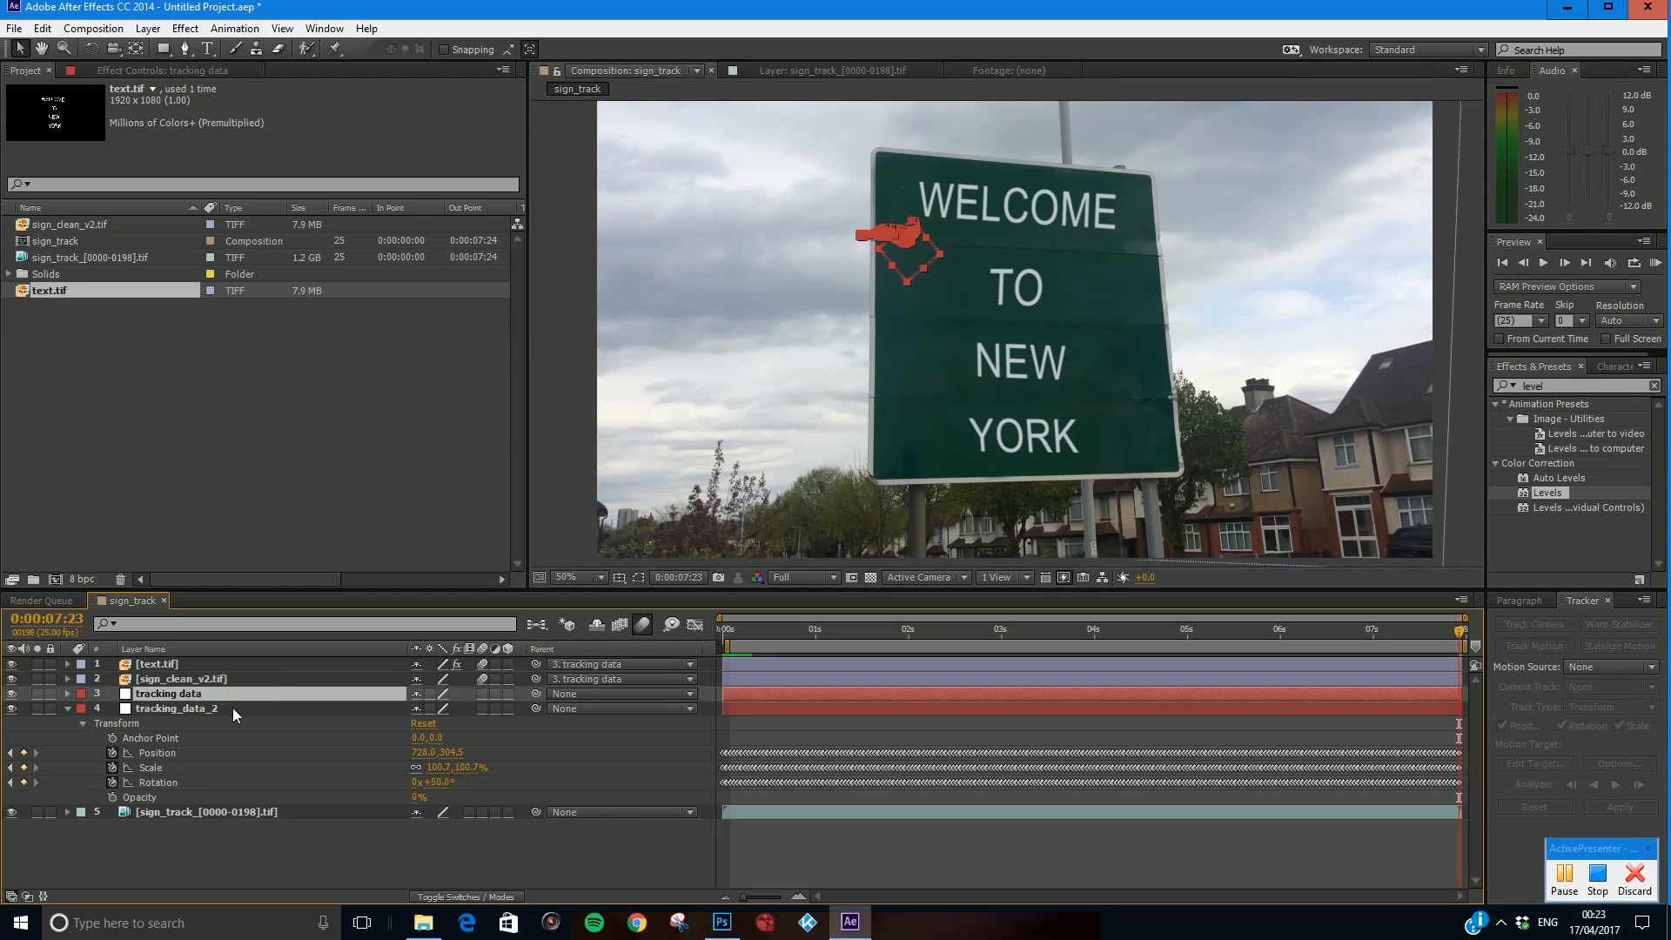
left_click(232, 707)
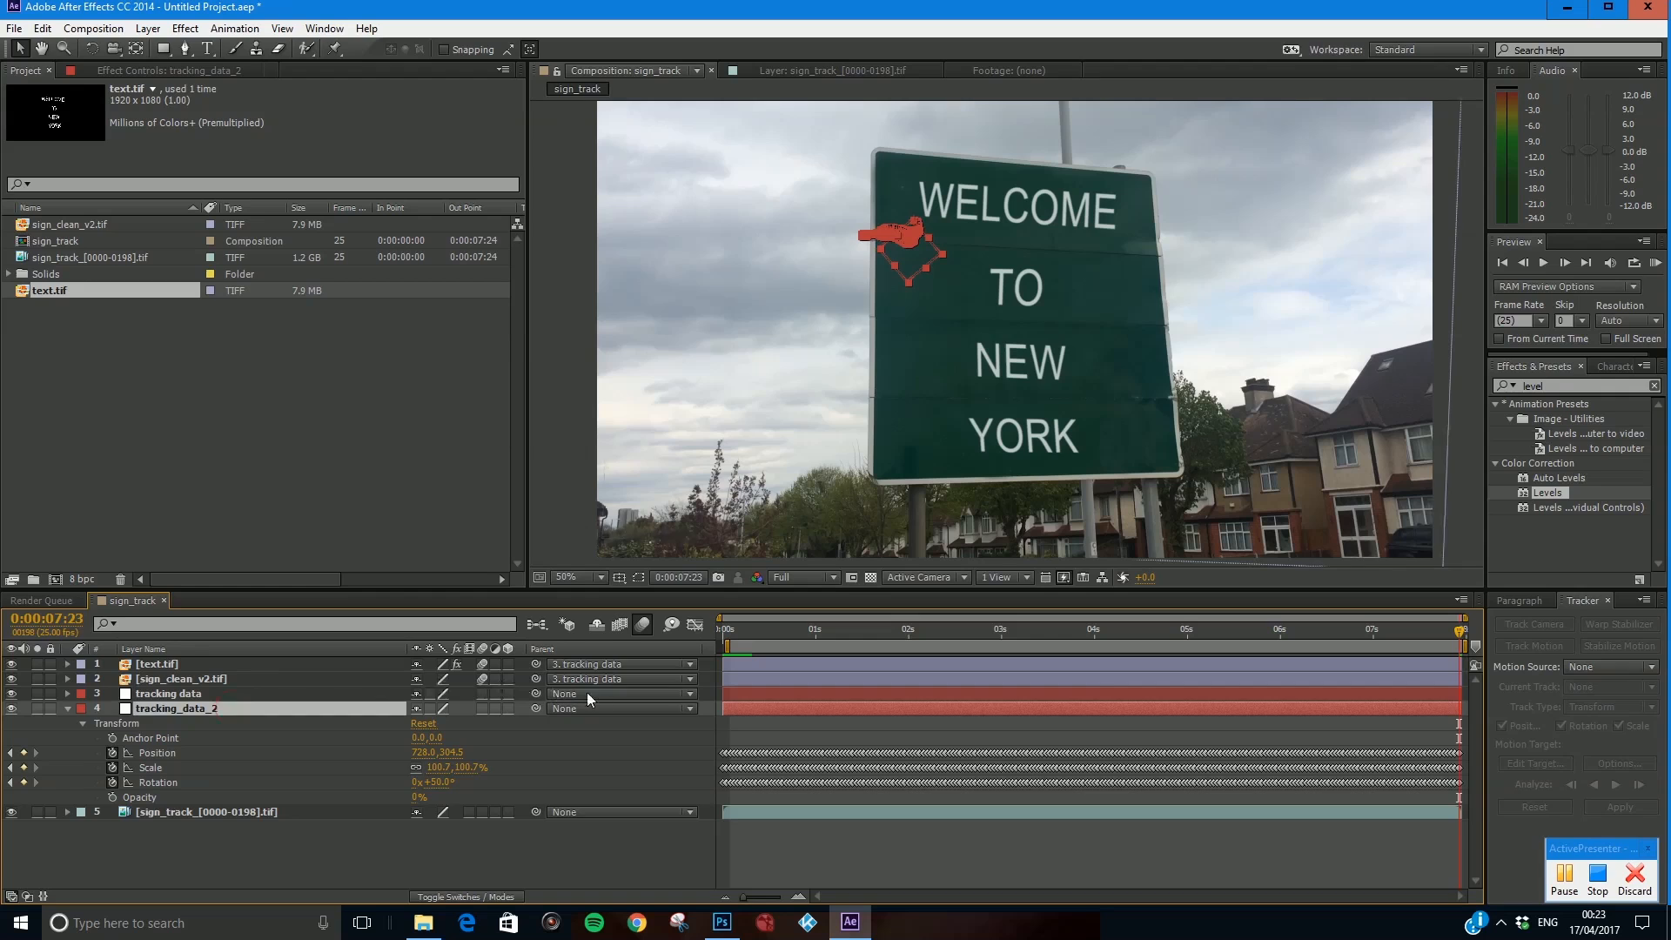
left_click_drag(535, 677, 294, 710)
left_click_drag(535, 665, 305, 703)
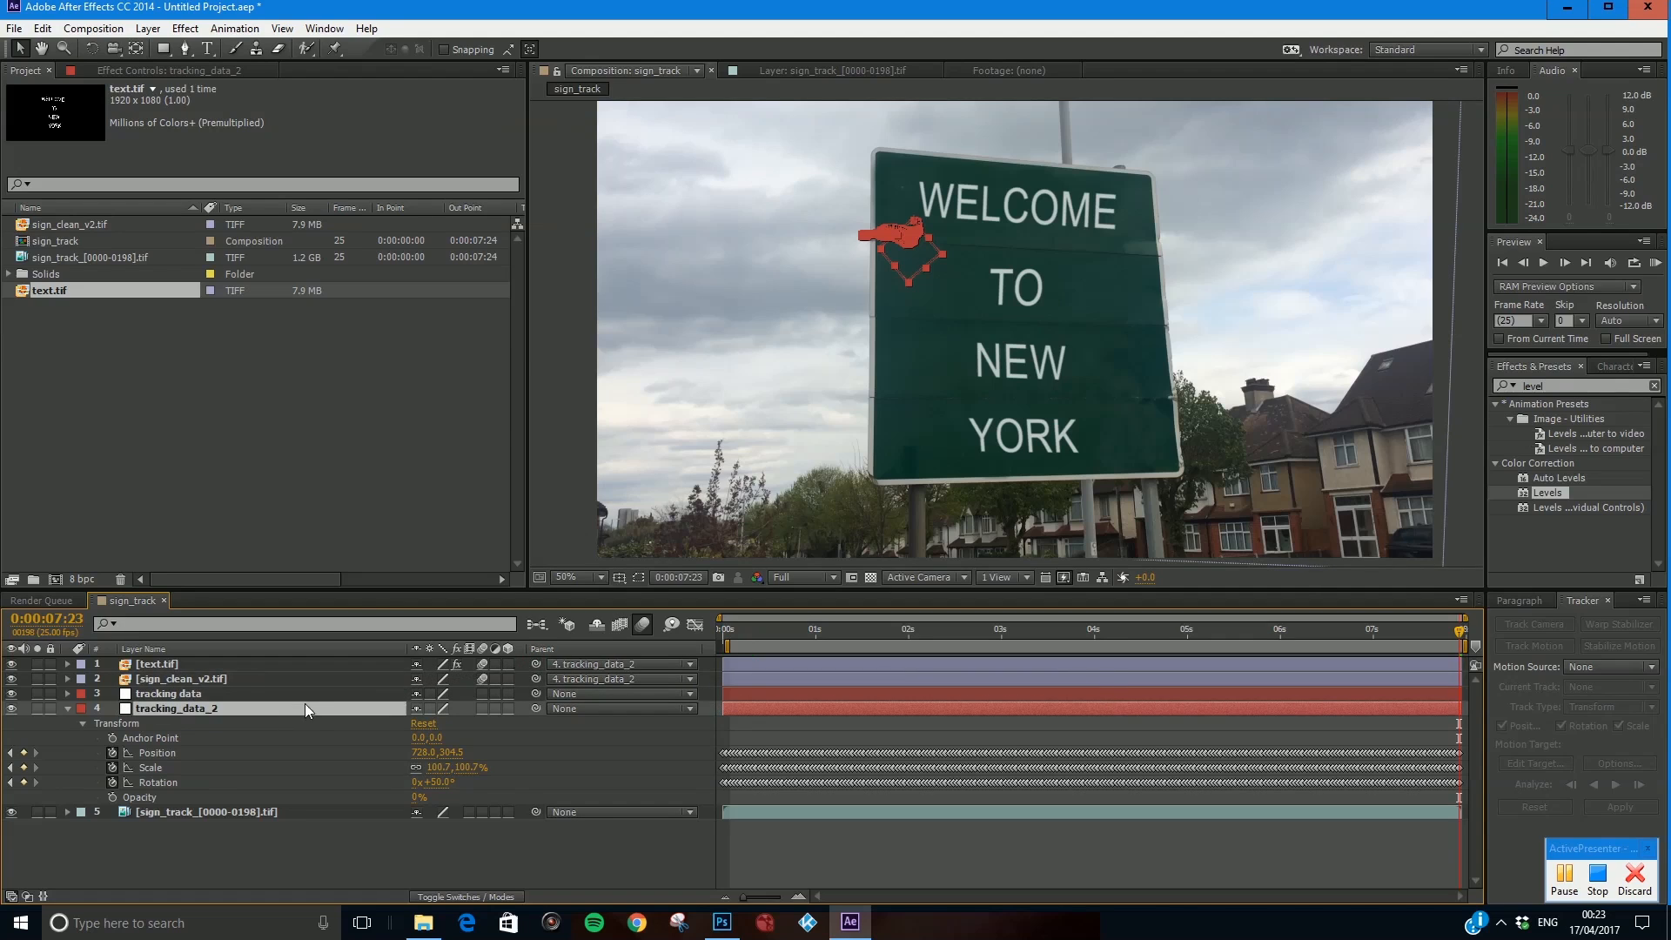
Delete the original tracking data null layer and extend the start of the work area back to the first frame.
left_click(207, 693)
key("Delete")
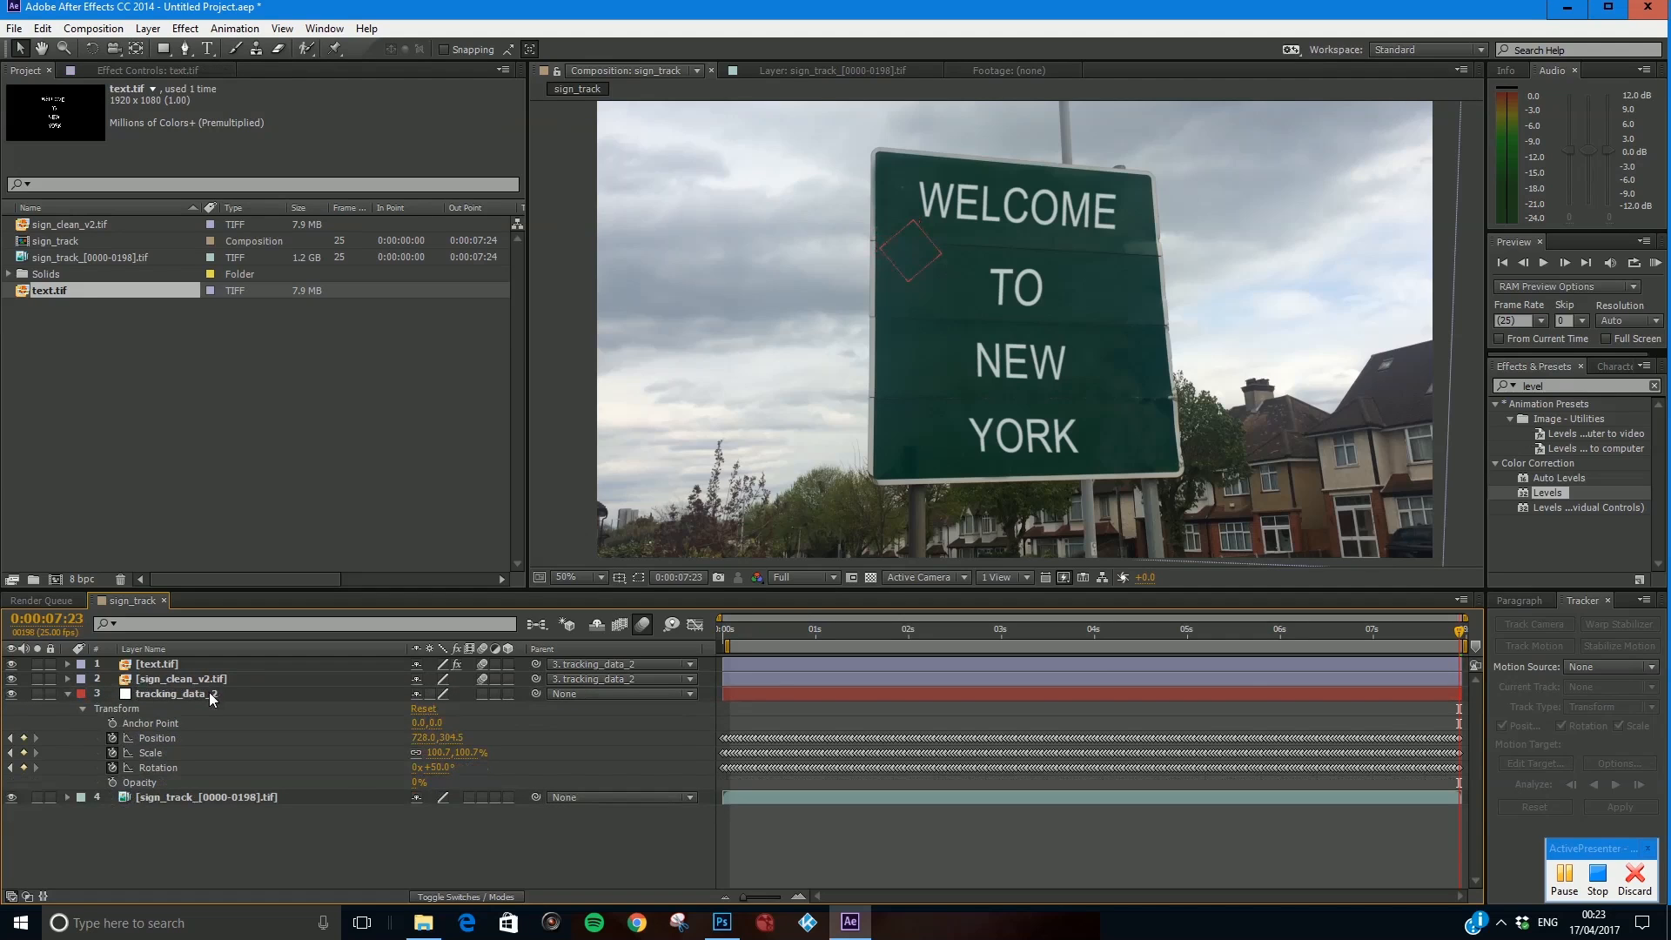
left_click(261, 696)
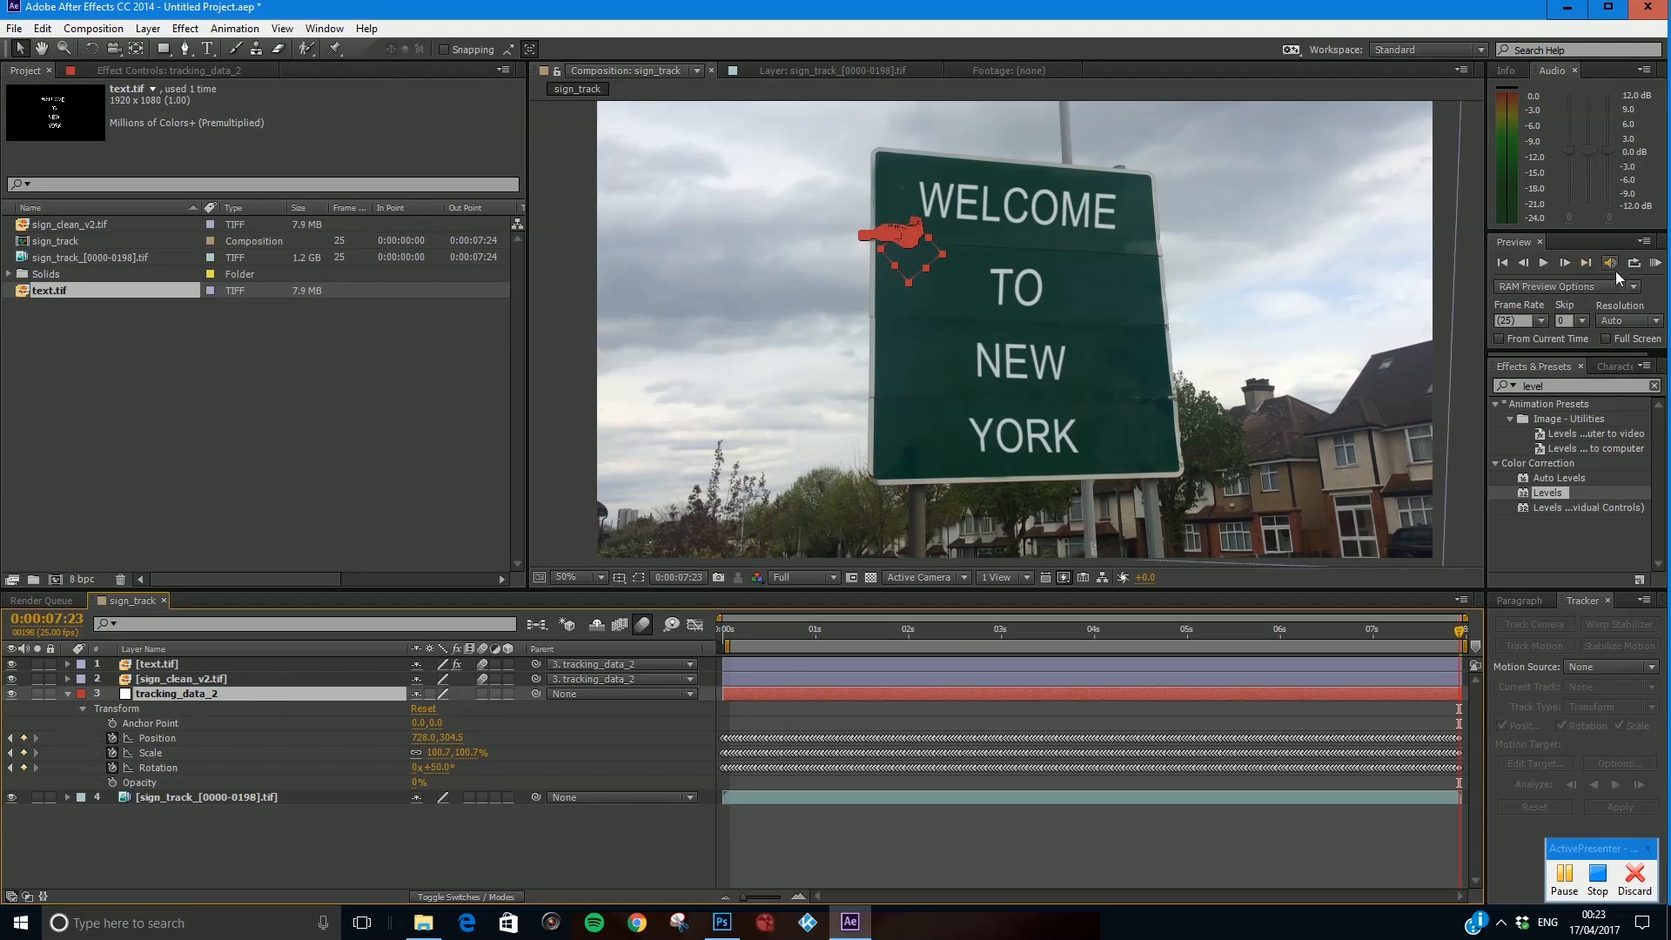
left_click_drag(727, 646, 699, 648)
left_click(1558, 875)
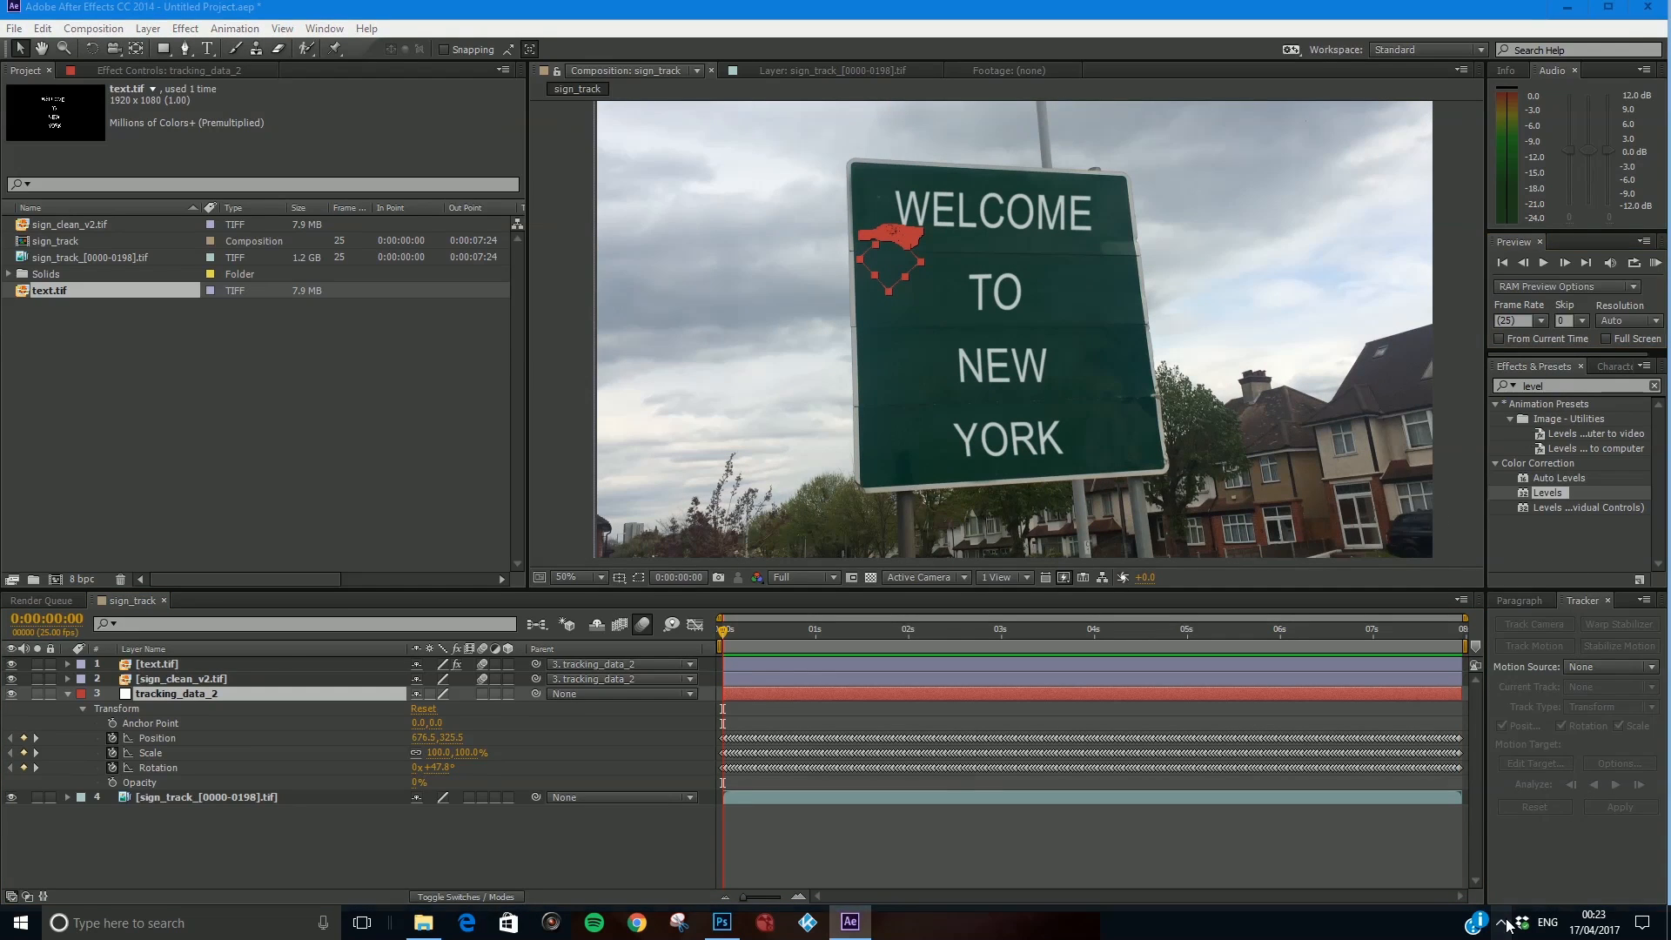
left_click(1503, 923)
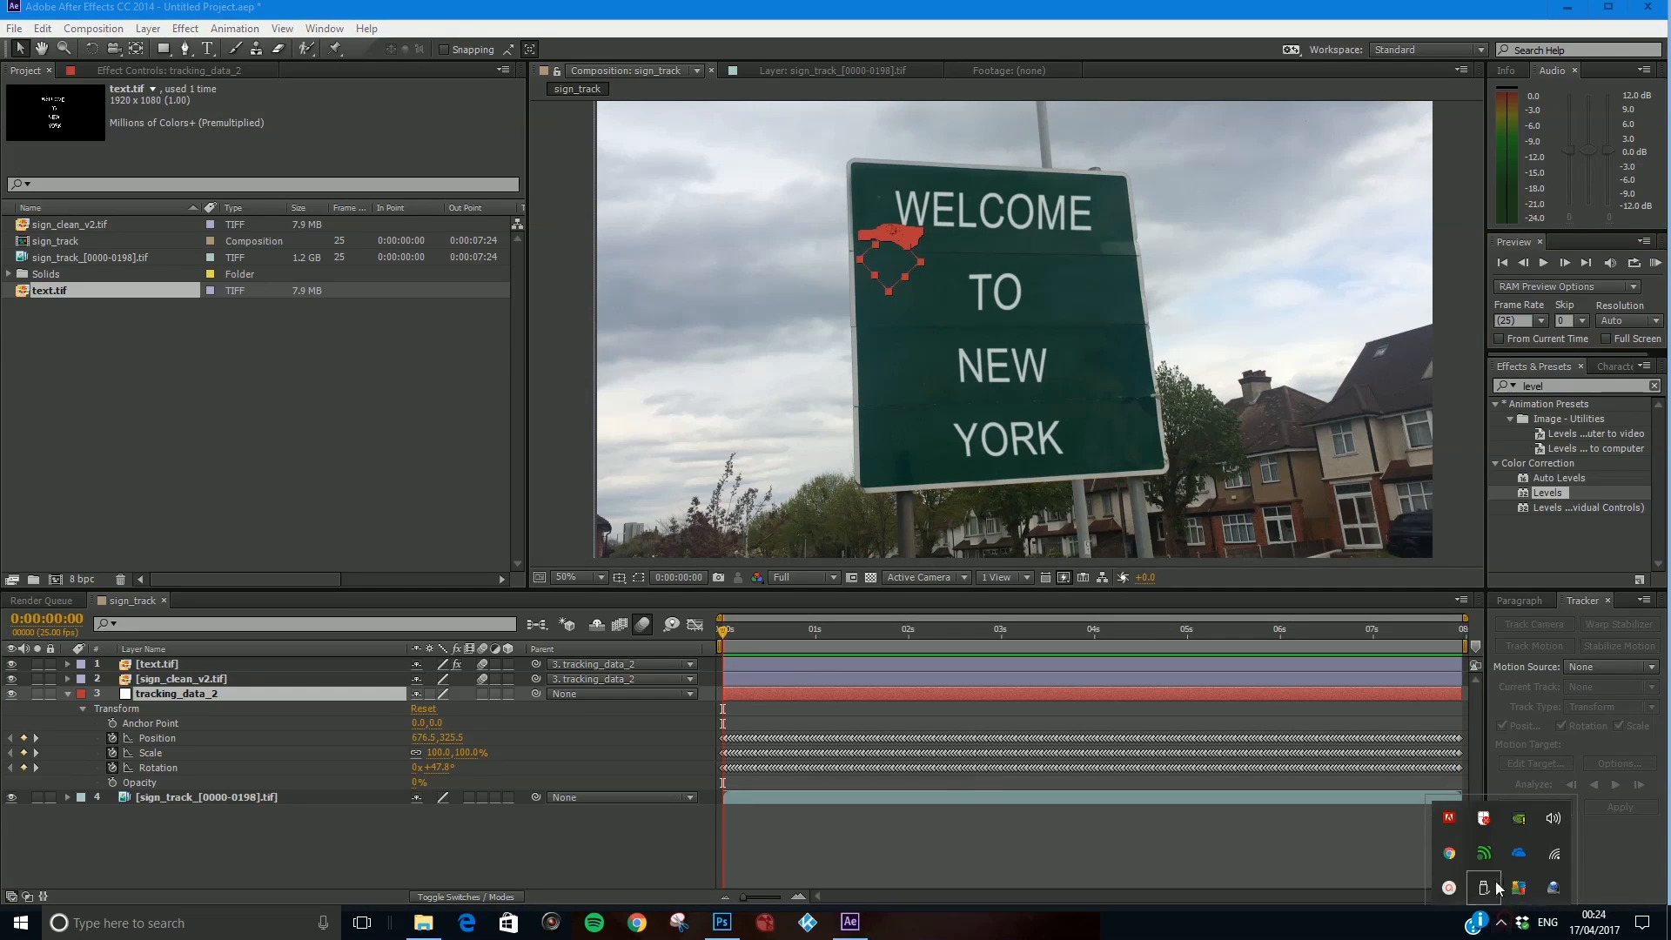
left_click(1246, 848)
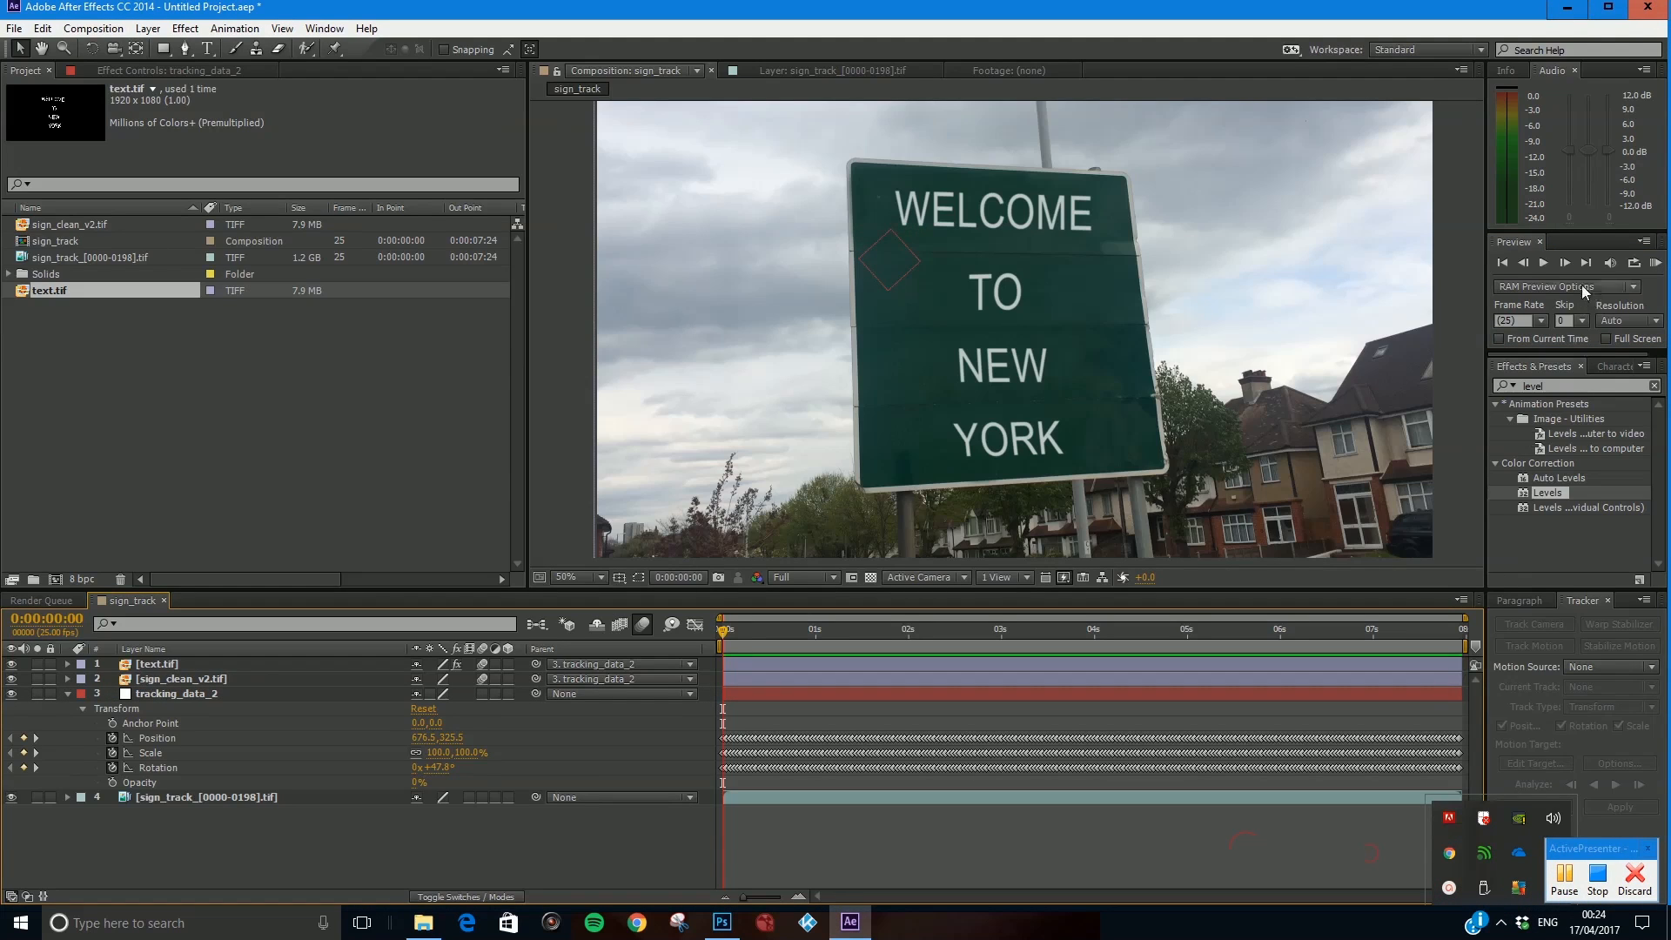
Play back the composition and scrub to 0:00:06:24 to check how the new text follows the sign.
left_click(1543, 263)
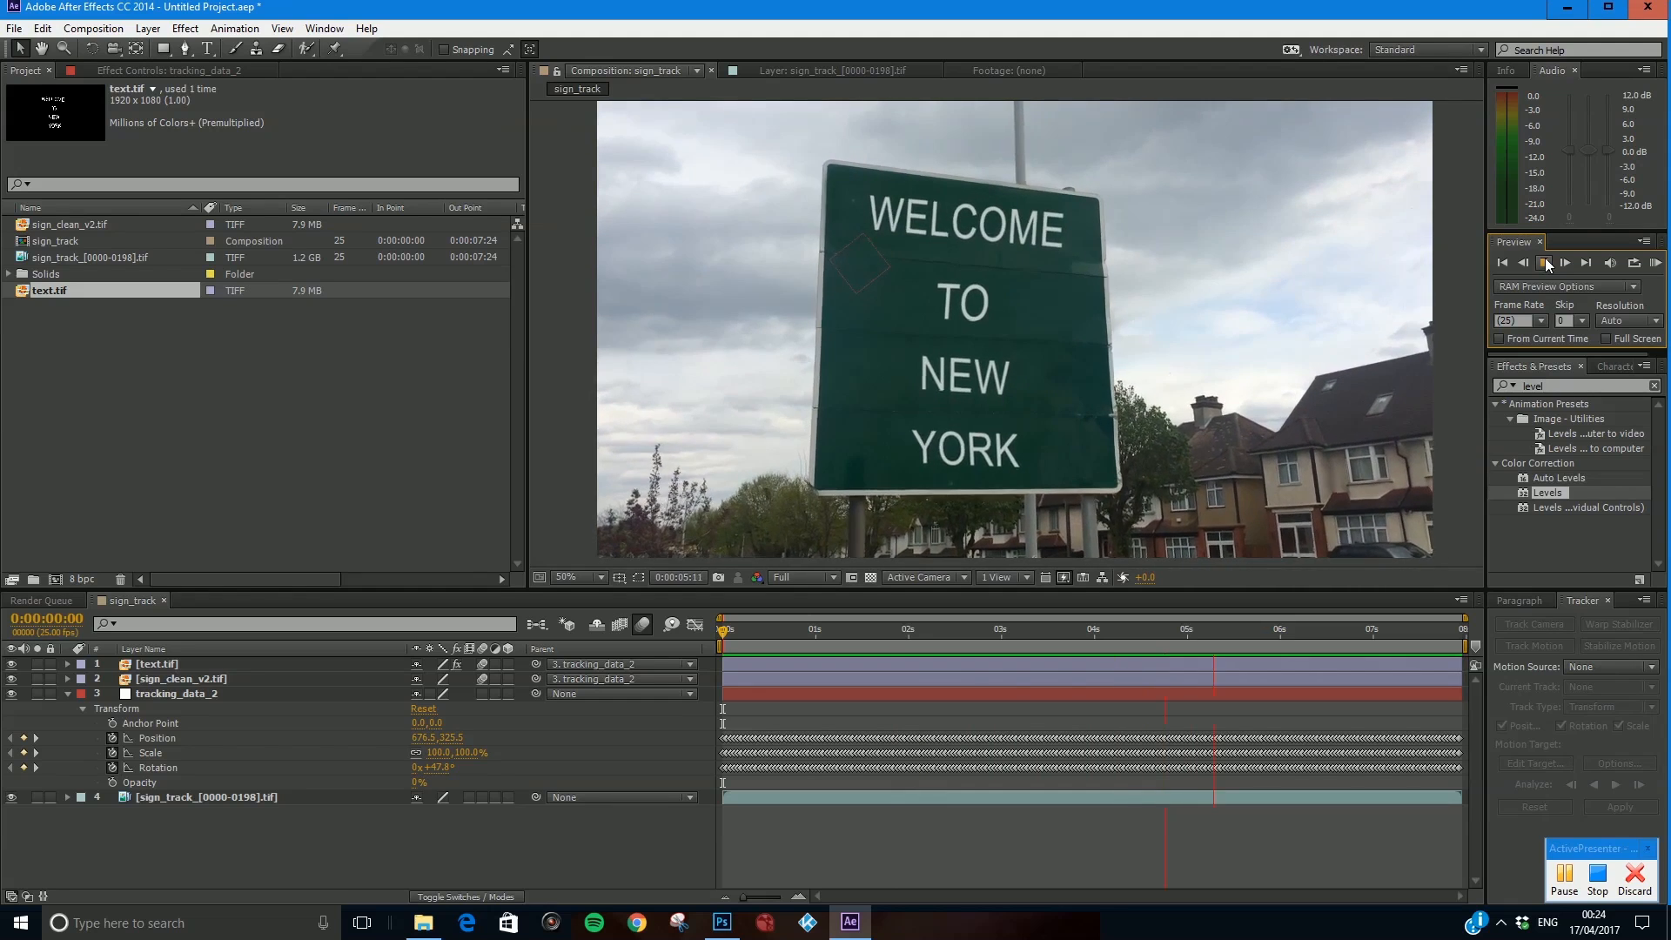
left_click(1547, 264)
left_click_drag(992, 635, 1370, 676)
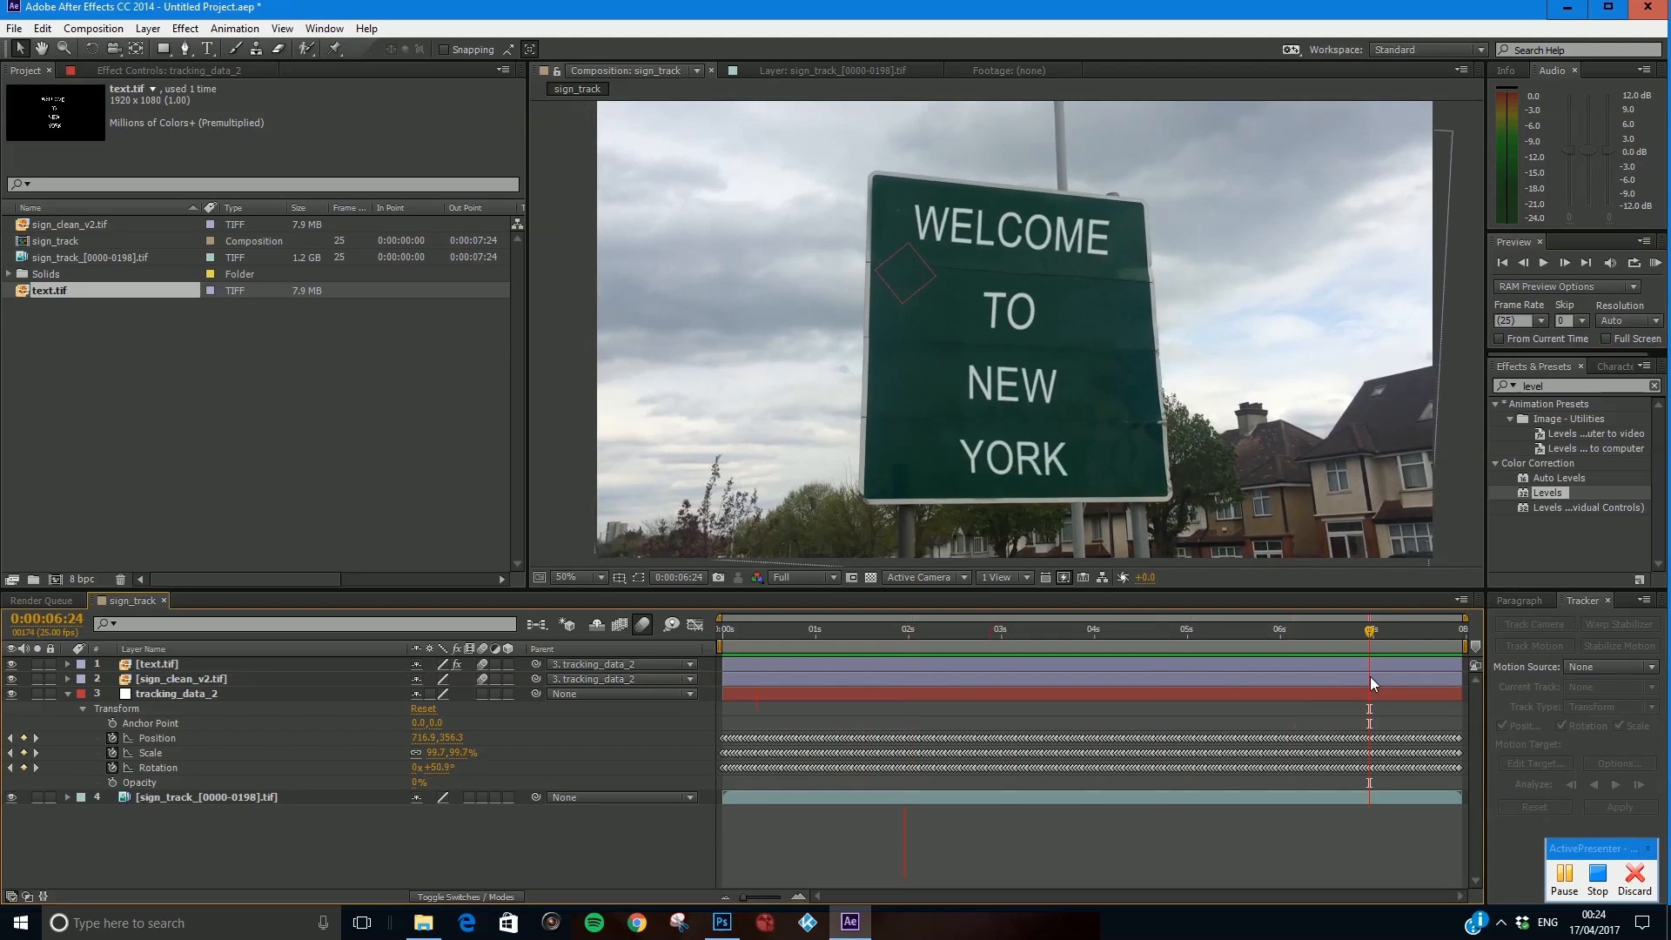